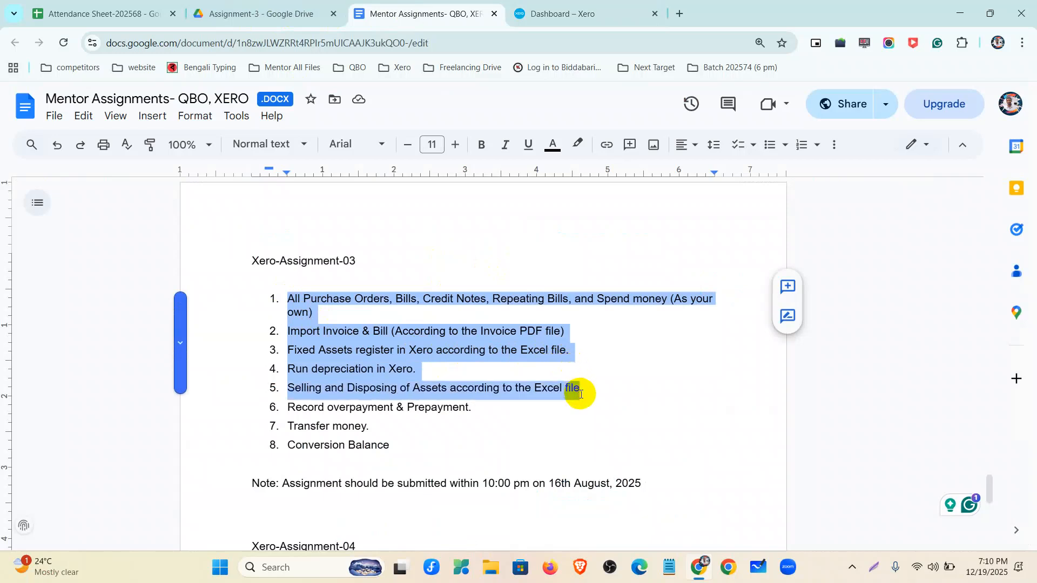
Step: Review the Xero-Assignment-03 tasks on overpayments, transfers and conversion balance, and open Supplier-Bills-and-spend-money.xlsx from the Assignment-3 Drive folder
{"action": "mouse_move", "coordinate": [287, 407]}
{"action": "left_mouse_down"}
{"action": "mouse_move", "coordinate": [456, 433]}
{"action": "mouse_move", "coordinate": [469, 416]}
{"action": "mouse_move", "coordinate": [428, 445]}
{"action": "left_mouse_up"}
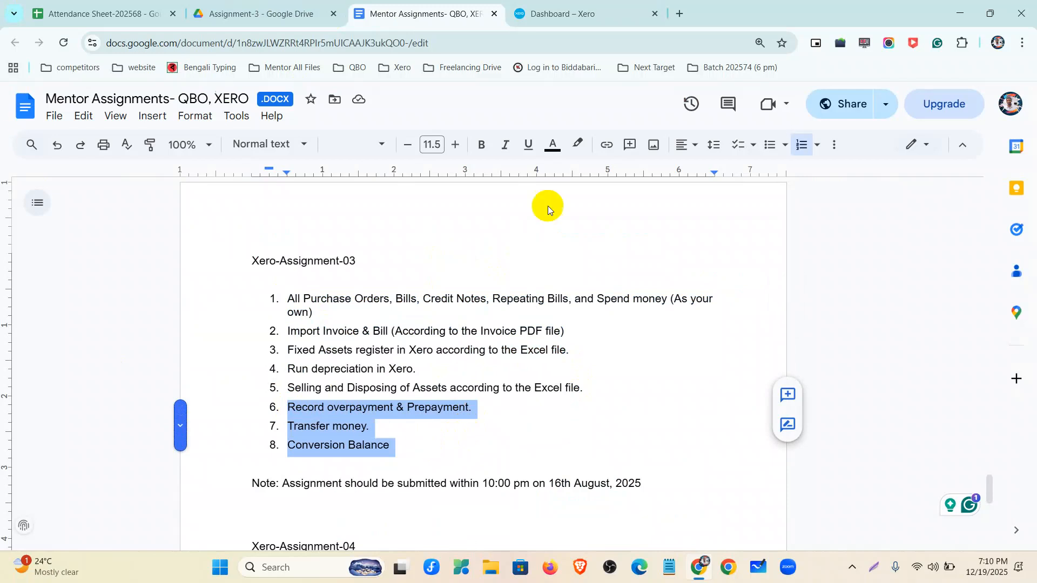
{"action": "left_click", "coordinate": [296, 408]}
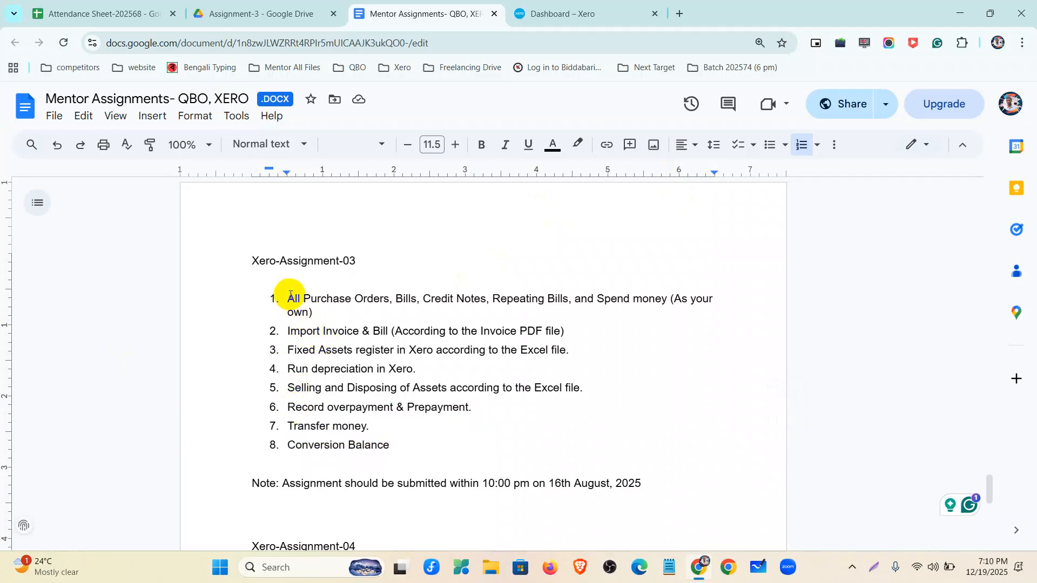
{"action": "left_click", "coordinate": [283, 14]}
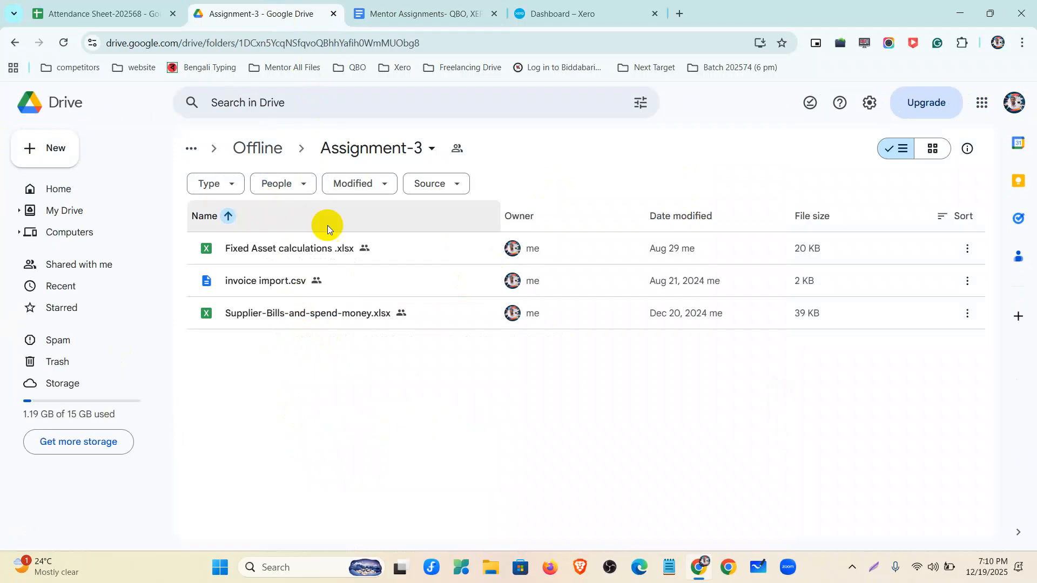
{"action": "double_click", "coordinate": [309, 313]}
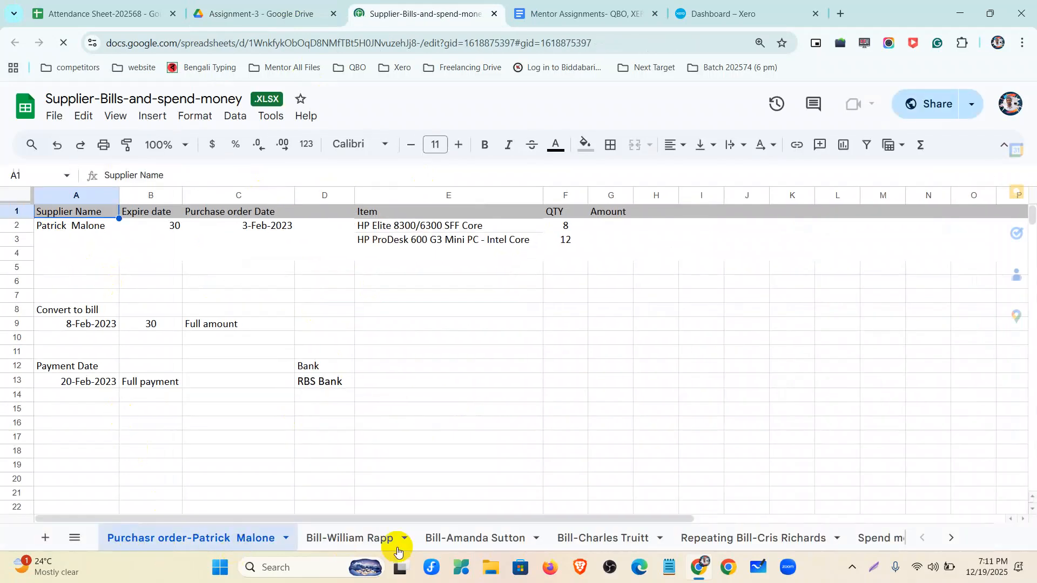
Step: Review the workbook's supplier bill, repeating bill and spend money sheets, fitting the Item column width to its contents on the spend money sheet
{"action": "left_click", "coordinate": [359, 538]}
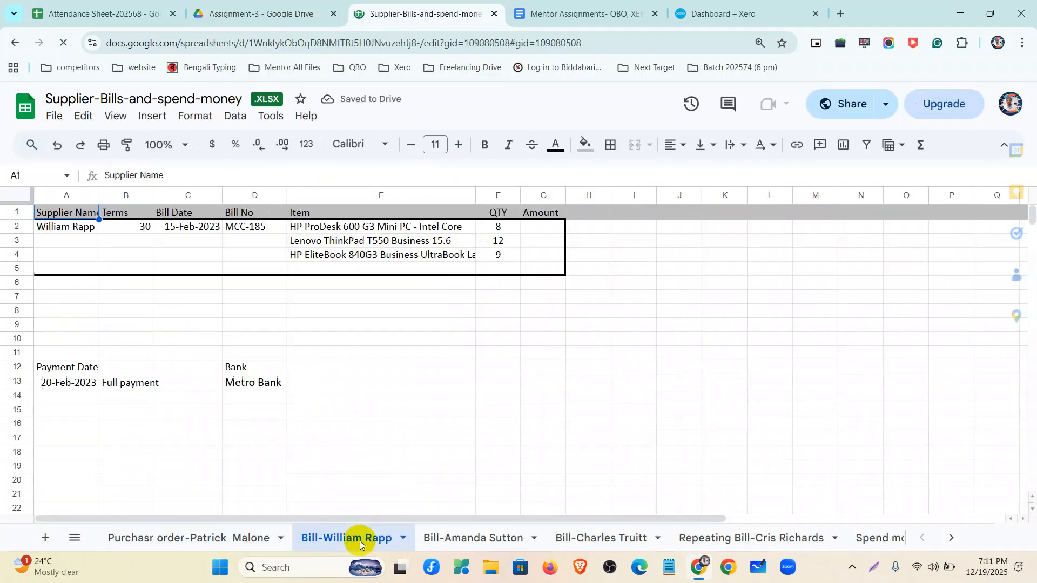
{"action": "left_click", "coordinate": [459, 537]}
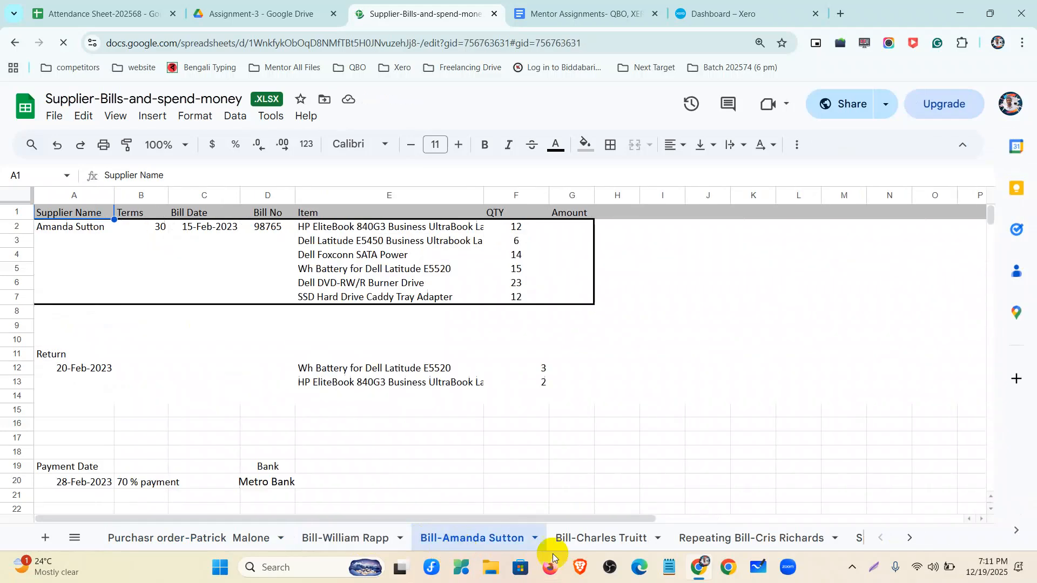
{"action": "left_click", "coordinate": [598, 538]}
{"action": "left_click", "coordinate": [774, 540]}
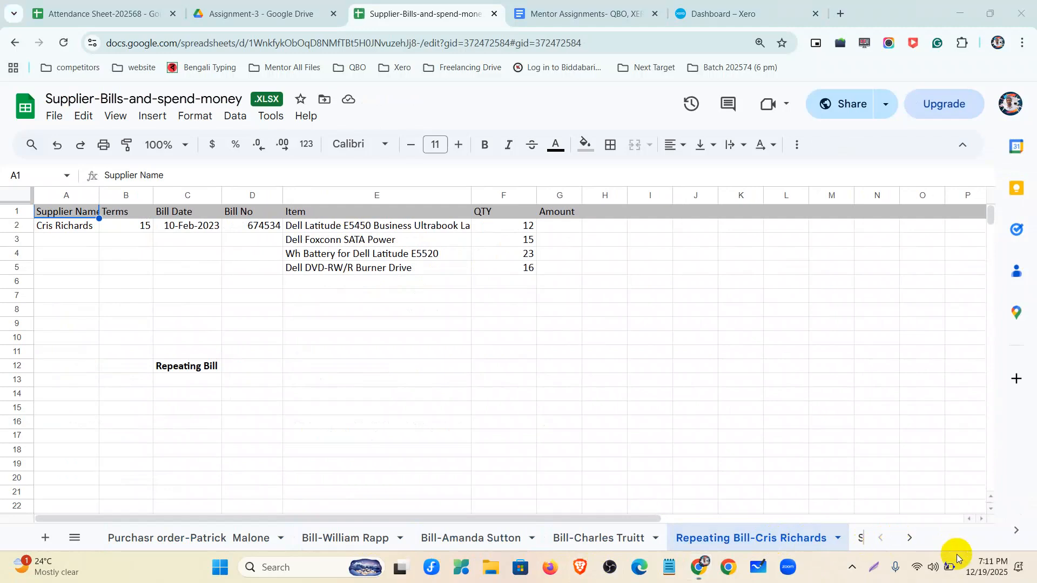
{"action": "left_click", "coordinate": [909, 539]}
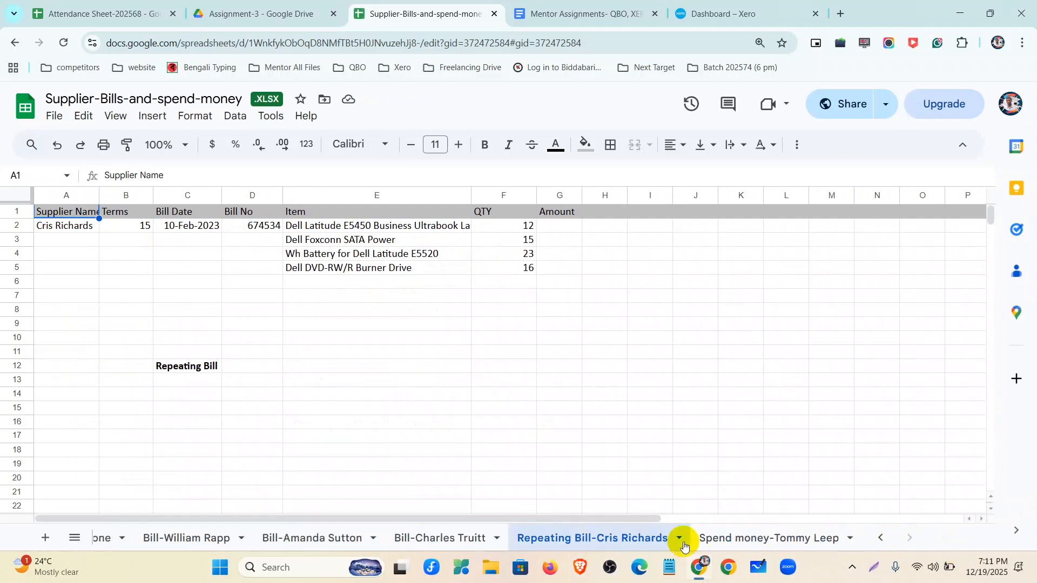
{"action": "left_click", "coordinate": [733, 539]}
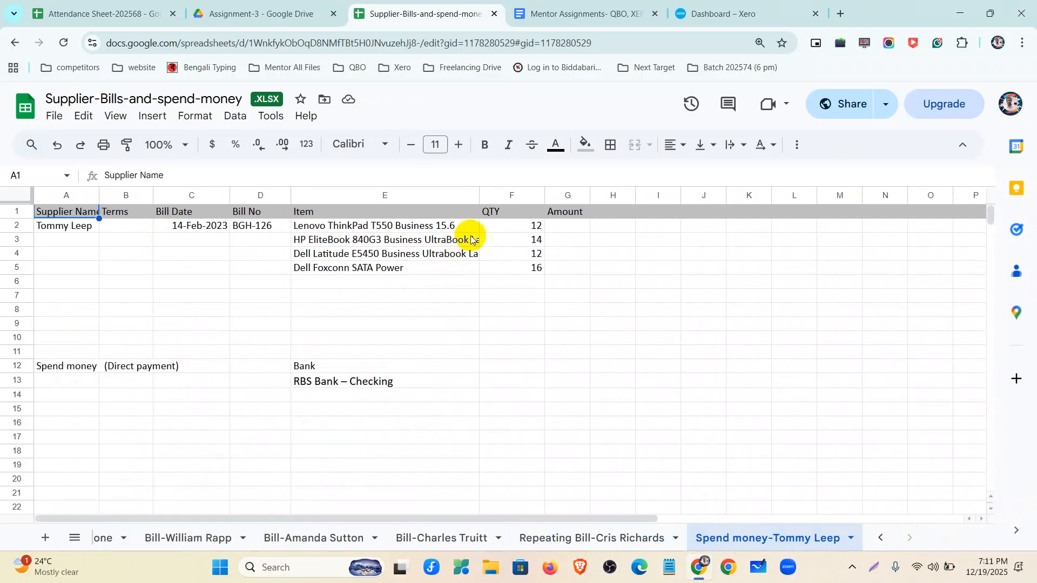
{"action": "double_click", "coordinate": [480, 195]}
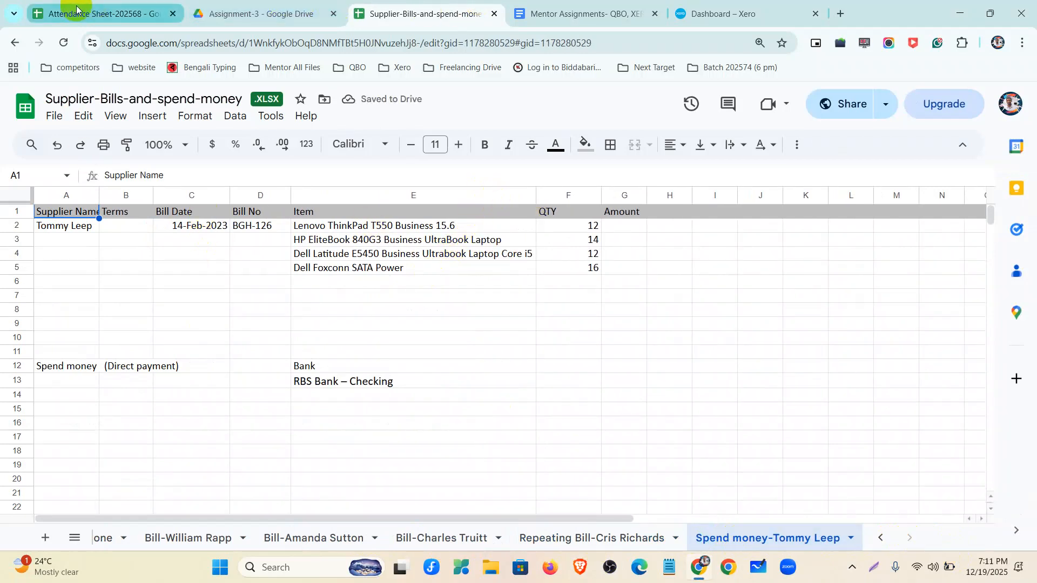
Step: Switch to Xero, open the Purchases overview and hide its help banner
{"action": "mouse_move", "coordinate": [765, 8]}
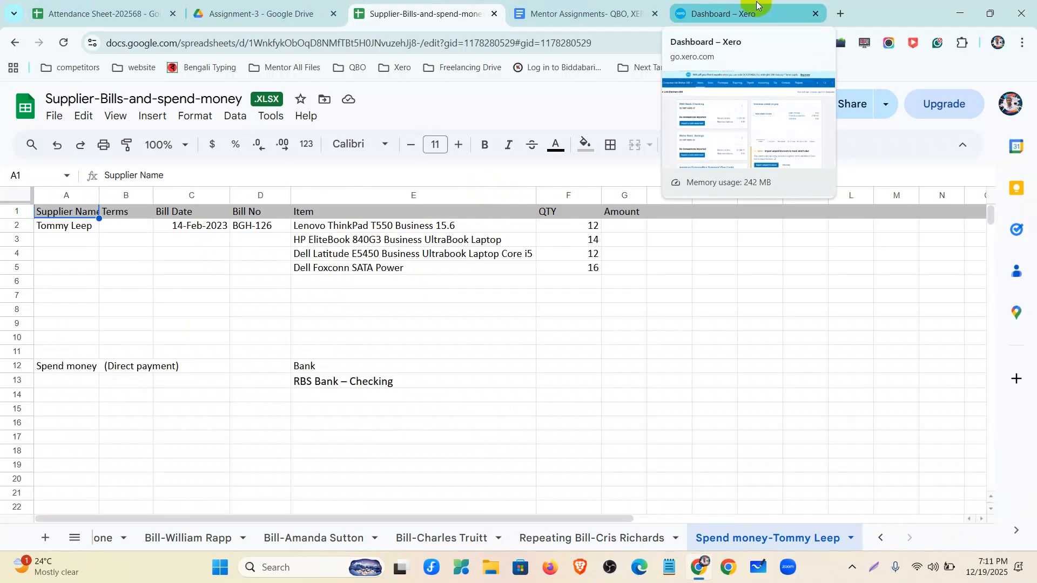
{"action": "left_click", "coordinate": [756, 5]}
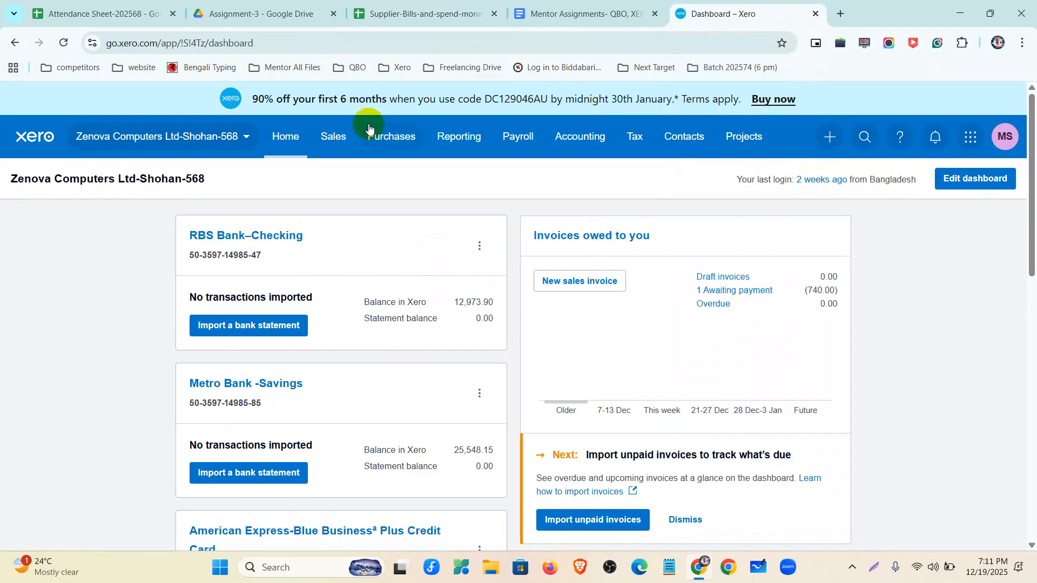
{"action": "left_click", "coordinate": [392, 139]}
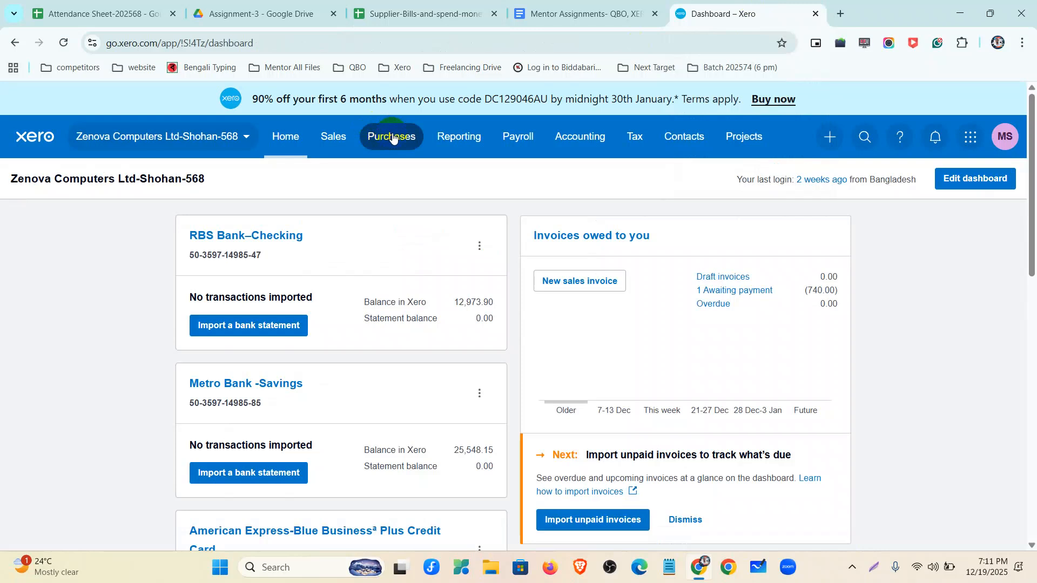
{"action": "left_click", "coordinate": [393, 139]}
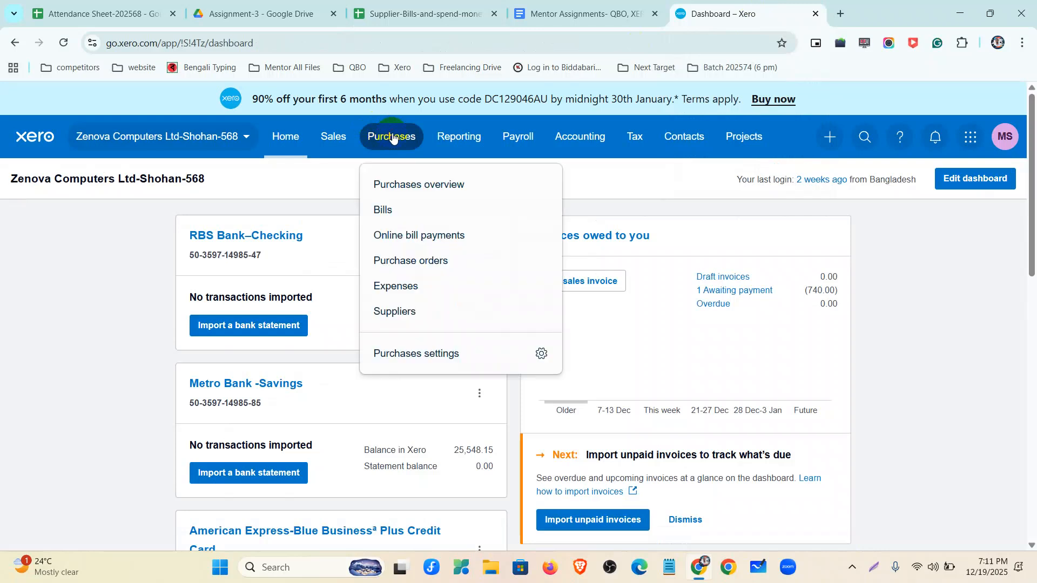
{"action": "left_click", "coordinate": [415, 186]}
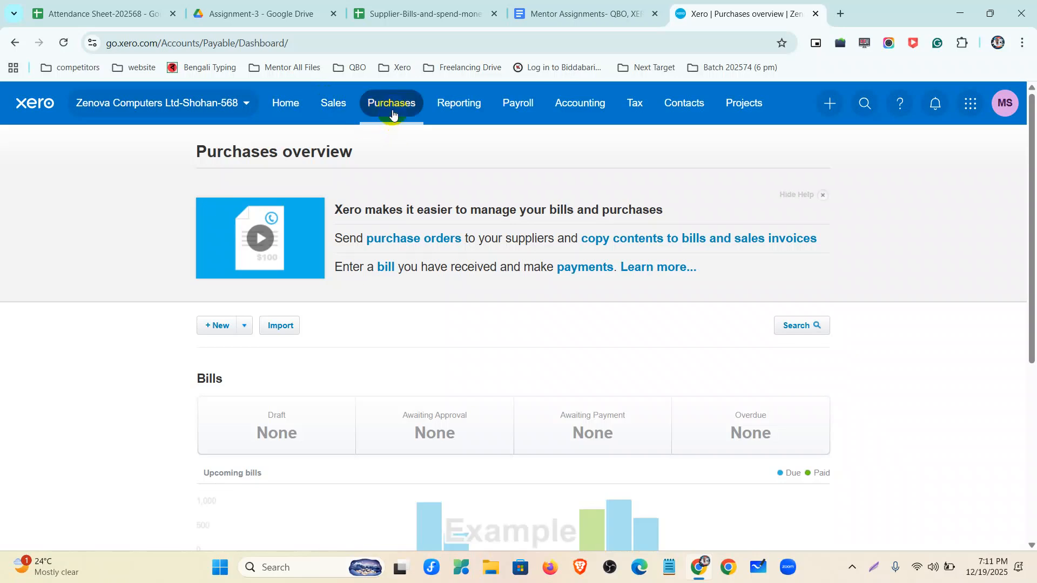
{"action": "left_click", "coordinate": [823, 194]}
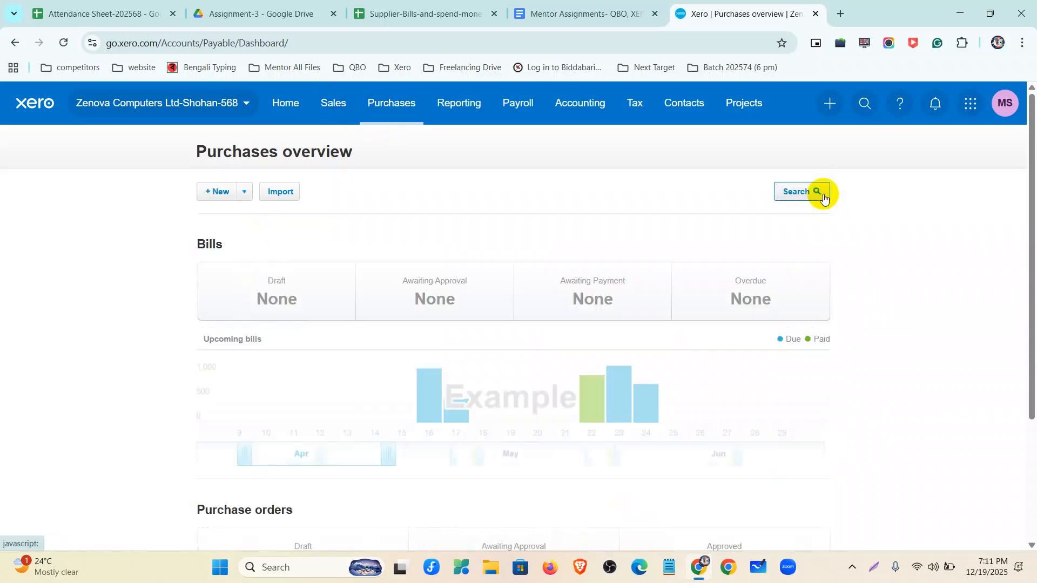
Step: Examine which purchase transaction types can be created from the overview and which ones, such as spend money, from the global create options
{"action": "left_click", "coordinate": [245, 192]}
{"action": "scroll", "coordinate": [455, 221], "scroll_direction": "down", "scroll_amount": 3}
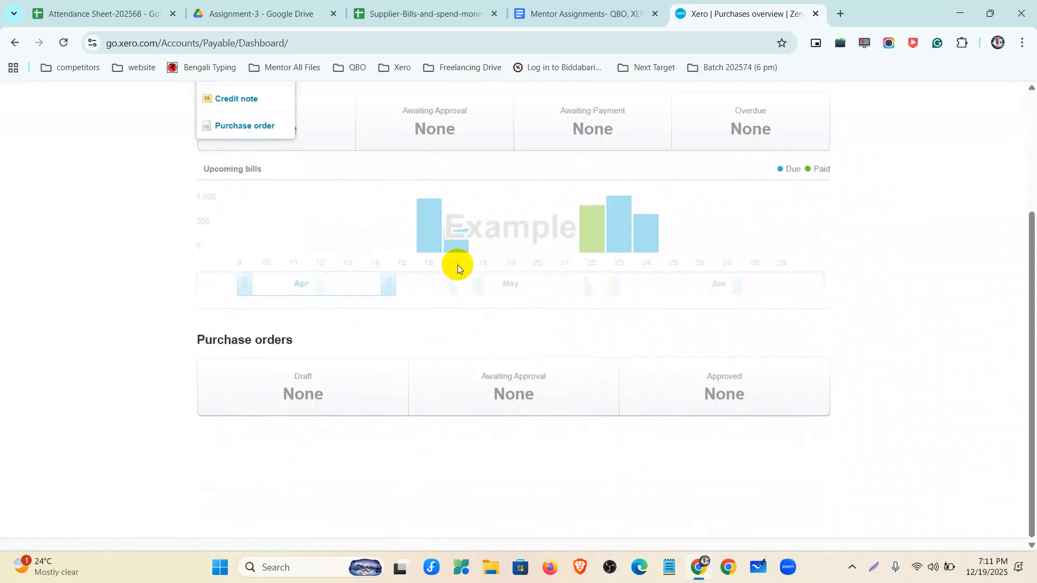
{"action": "scroll", "coordinate": [458, 264], "scroll_direction": "up", "scroll_amount": 3}
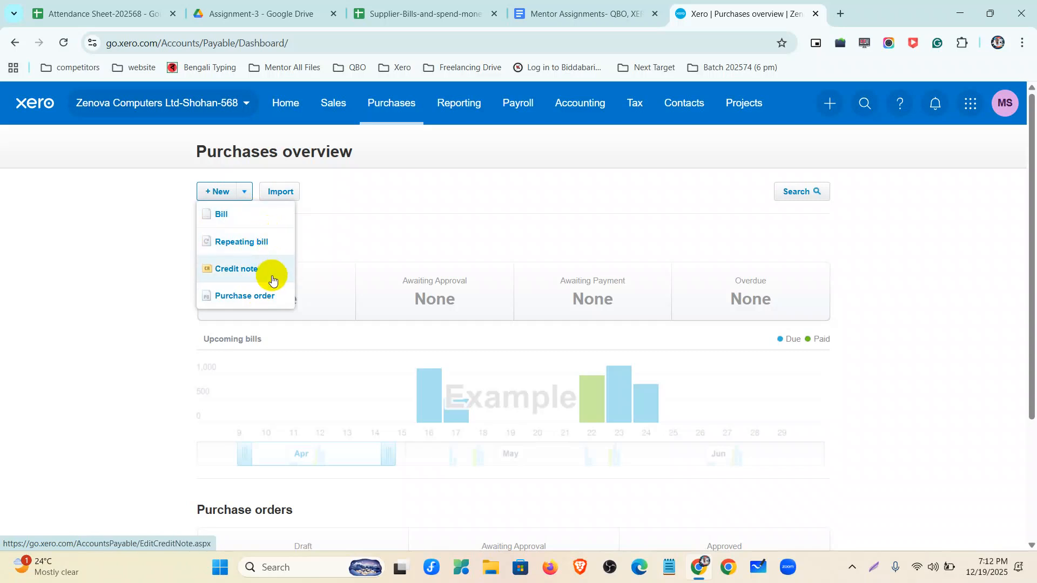
{"action": "left_click", "coordinate": [354, 211]}
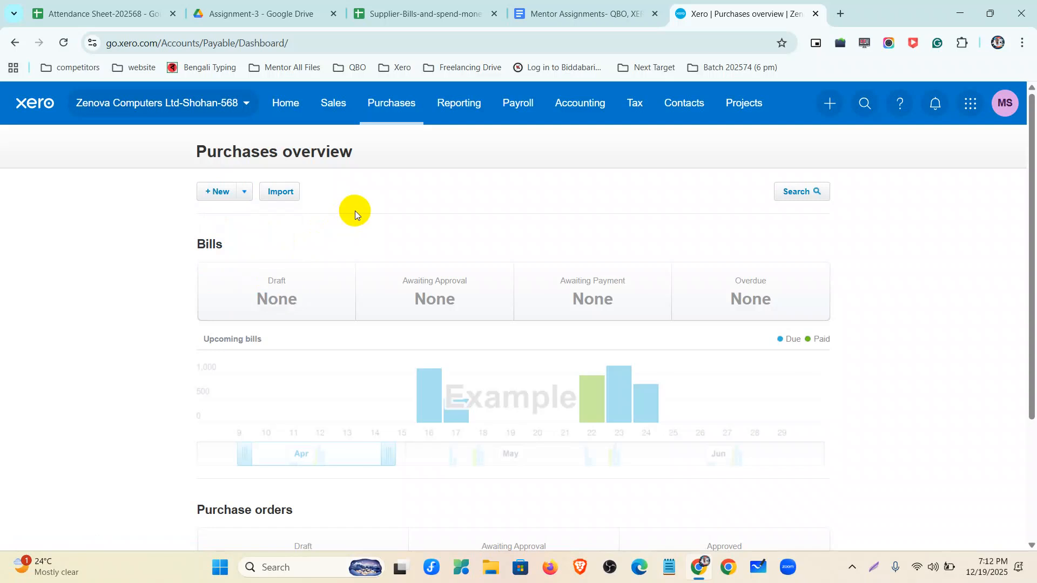
{"action": "left_click", "coordinate": [829, 103]}
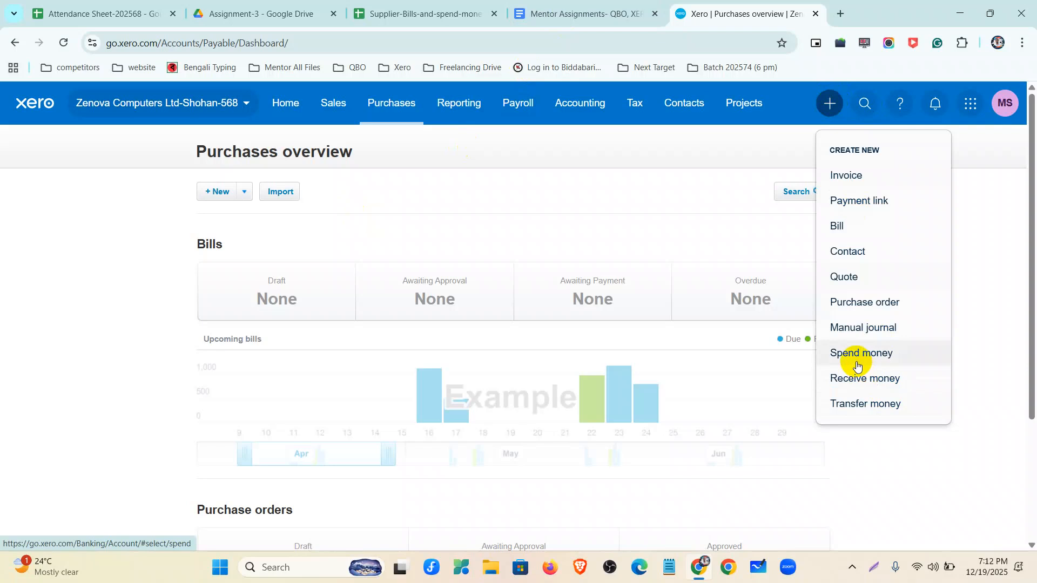
{"action": "left_click", "coordinate": [400, 190]}
Step: Start a new purchase order and choose an existing supplier contact by searching for "w"
{"action": "left_click", "coordinate": [243, 192]}
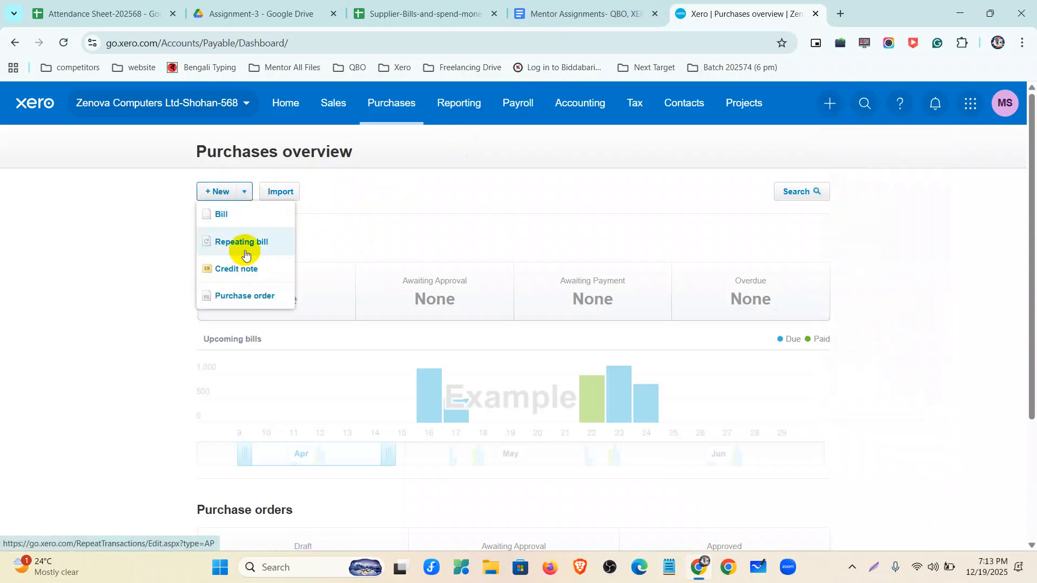
{"action": "left_click", "coordinate": [249, 299]}
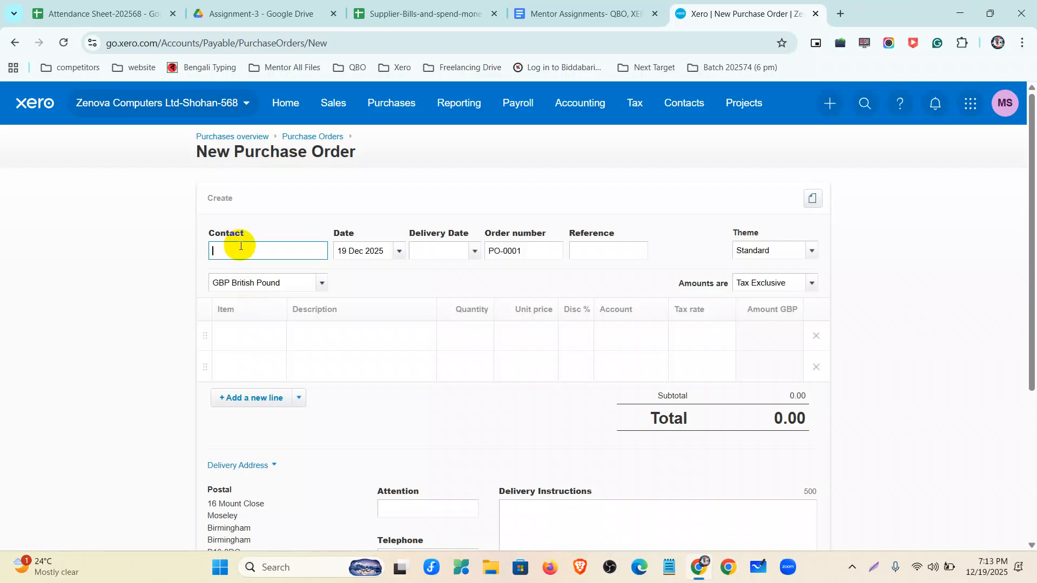
{"action": "type", "text": "c"}
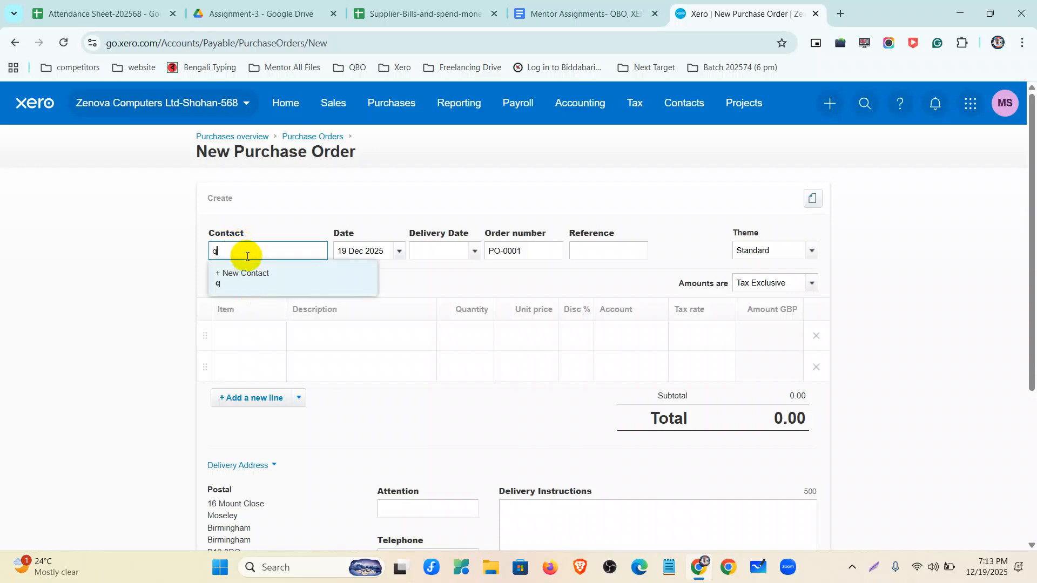
{"action": "key", "text": "BackSpace"}
{"action": "type", "text": "w"}
{"action": "left_click", "coordinate": [257, 318]}
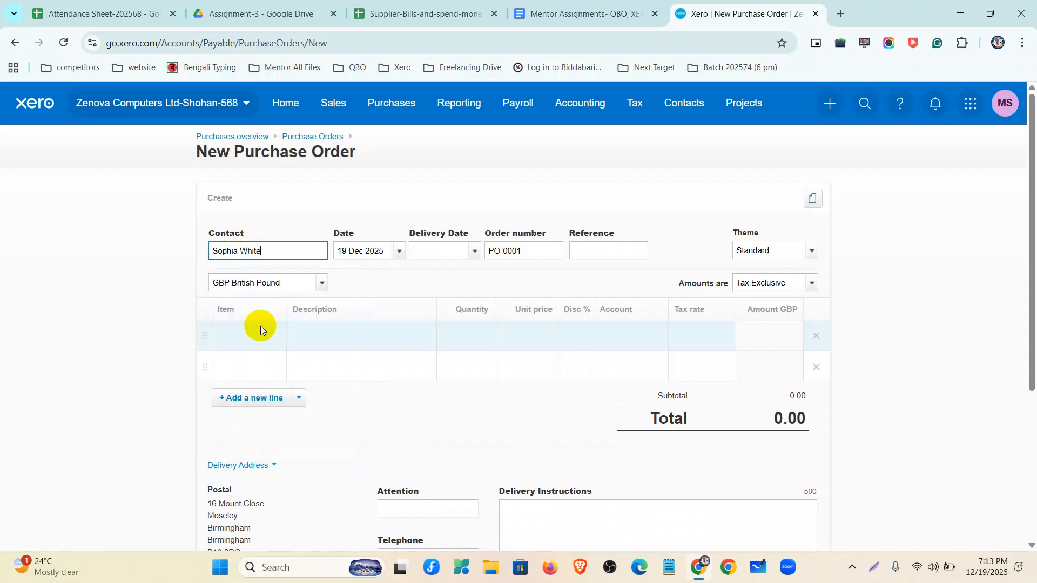
Step: Set the purchase order date to 10 Feb 2023 and the delivery date 30 days after it, 12 Mar 2023
{"action": "left_click", "coordinate": [395, 257]}
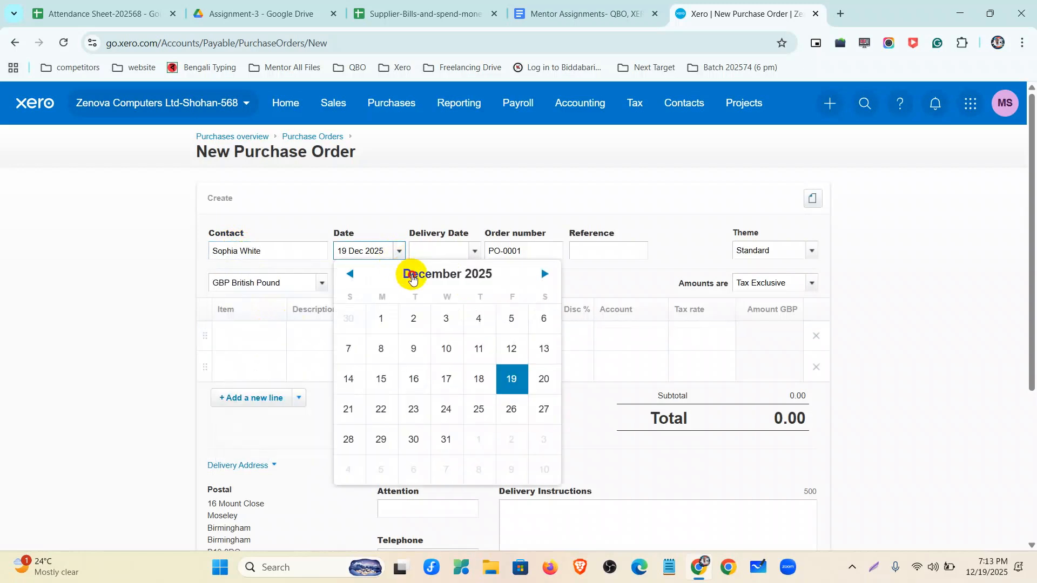
{"action": "left_click", "coordinate": [412, 274]}
{"action": "left_click", "coordinate": [376, 327]}
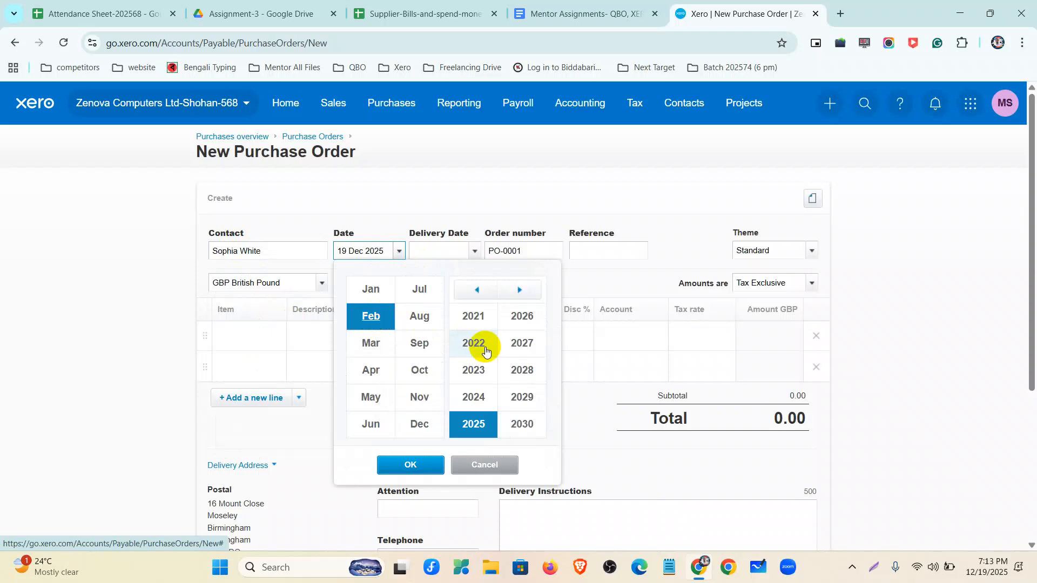
{"action": "left_click", "coordinate": [481, 369]}
{"action": "left_click", "coordinate": [409, 464]}
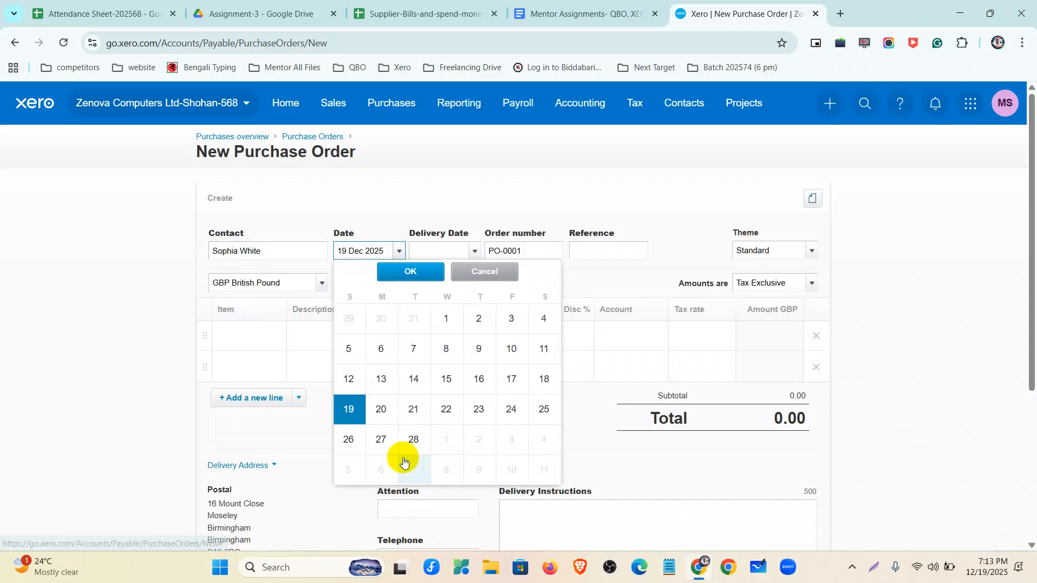
{"action": "left_click", "coordinate": [511, 351]}
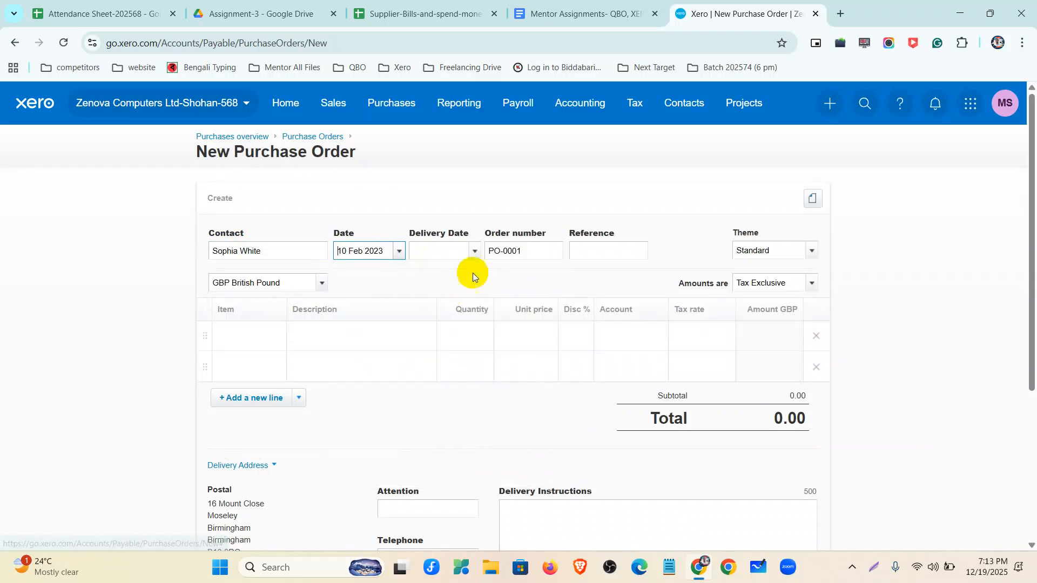
{"action": "left_click", "coordinate": [475, 252]}
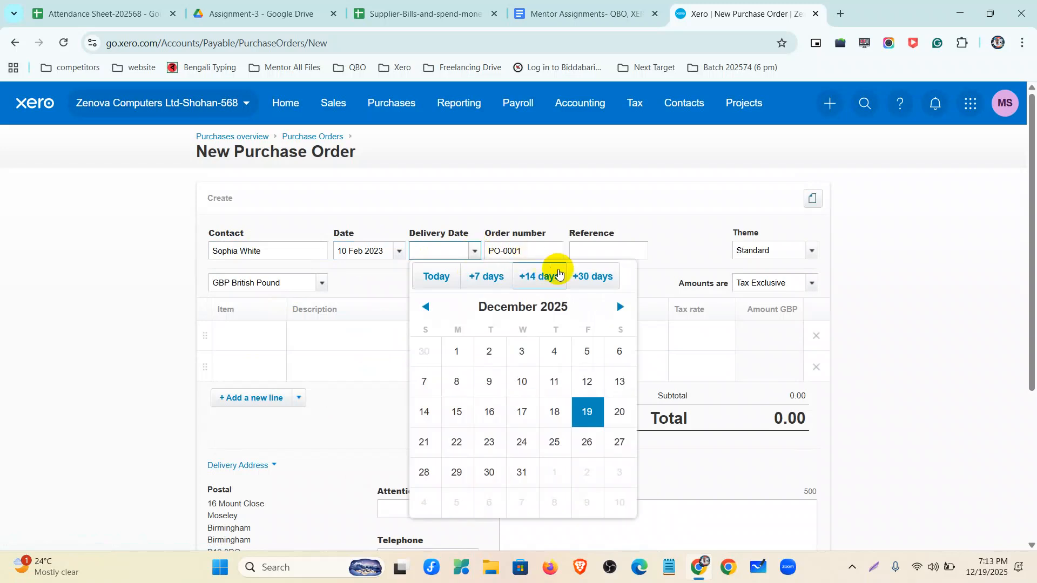
{"action": "left_click", "coordinate": [585, 277]}
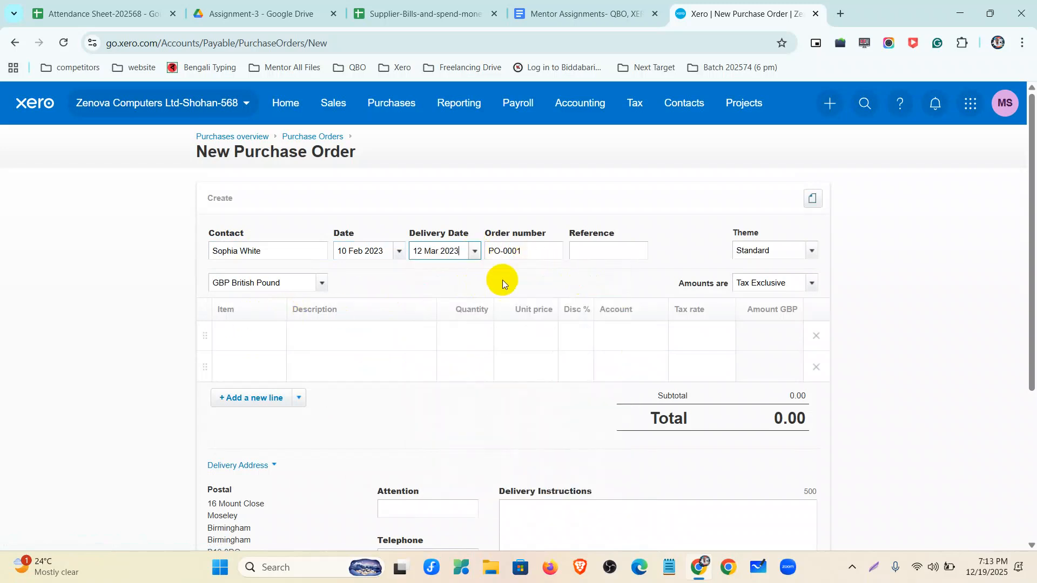
Step: Add item lines for 1004 HP EliteBook 840G3 Business UltraBook Laptop and 1008 Dell DVD-RW/R Burner Drive
{"action": "left_click", "coordinate": [268, 329]}
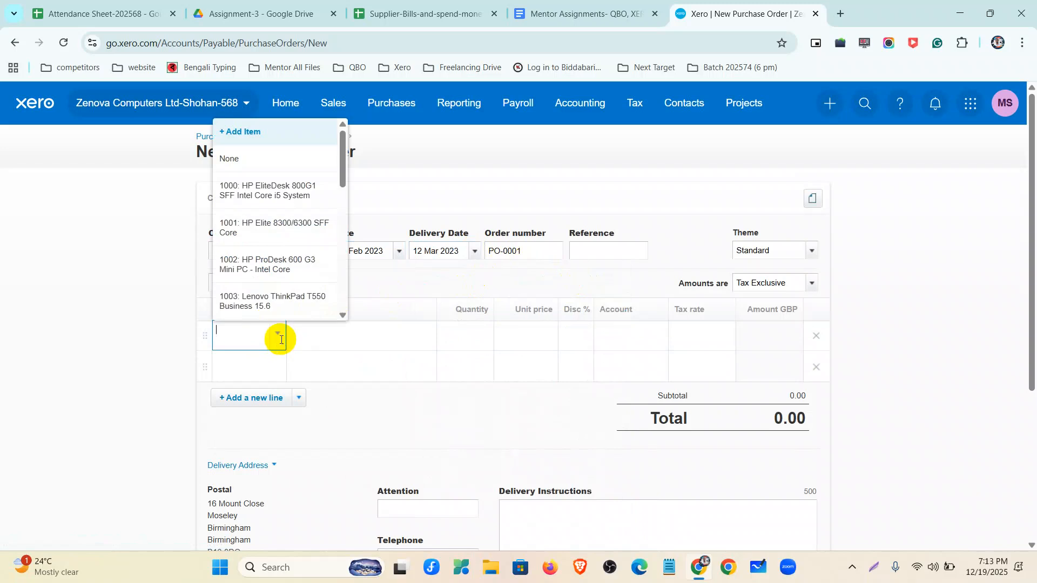
{"action": "scroll", "coordinate": [262, 248], "scroll_direction": "down", "scroll_amount": 1}
{"action": "left_click", "coordinate": [262, 266]}
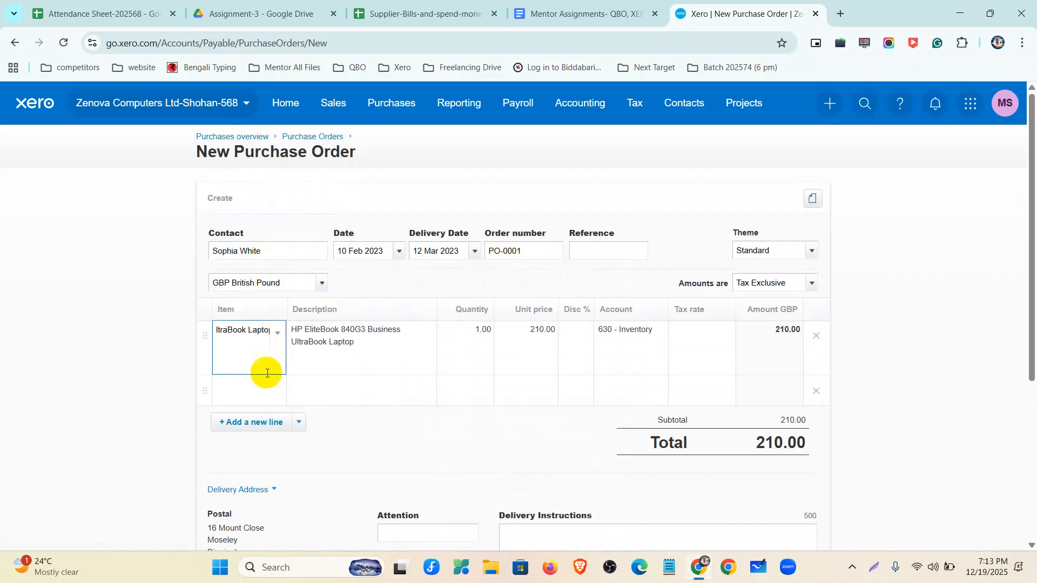
{"action": "left_click", "coordinate": [251, 385]}
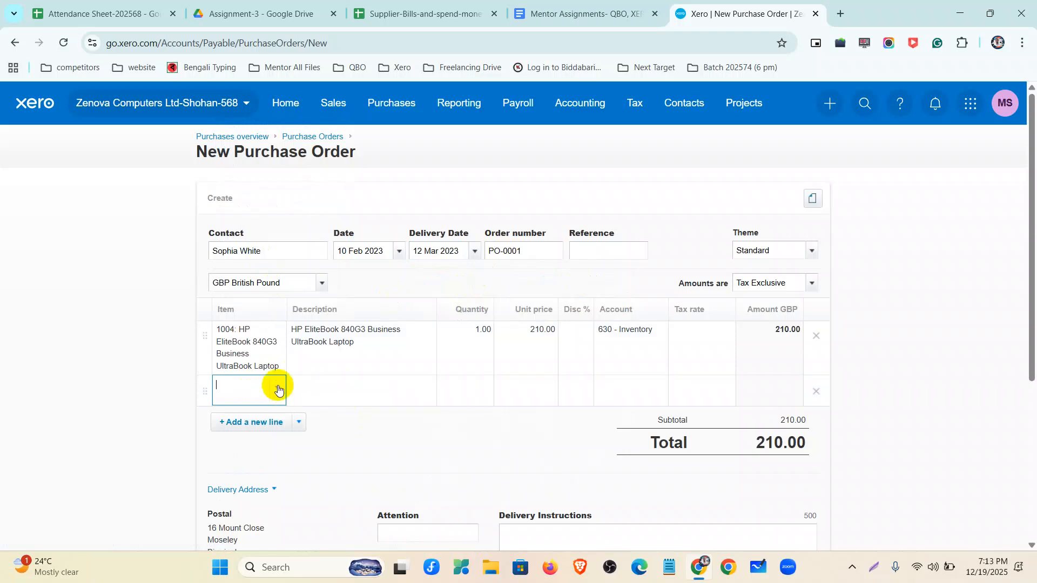
{"action": "left_click", "coordinate": [278, 387]}
{"action": "scroll", "coordinate": [273, 255], "scroll_direction": "down", "scroll_amount": 3}
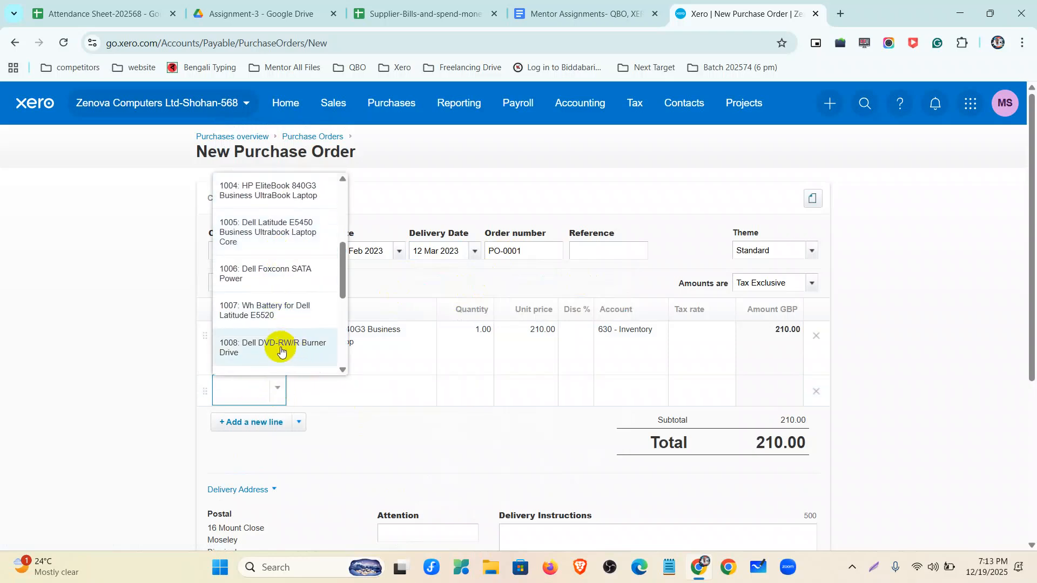
{"action": "left_click", "coordinate": [281, 351]}
Step: Set the quantity to 20 for the HP EliteBook line and 10 for the Dell DVD-RW/R Burner Drive line
{"action": "left_click", "coordinate": [490, 338]}
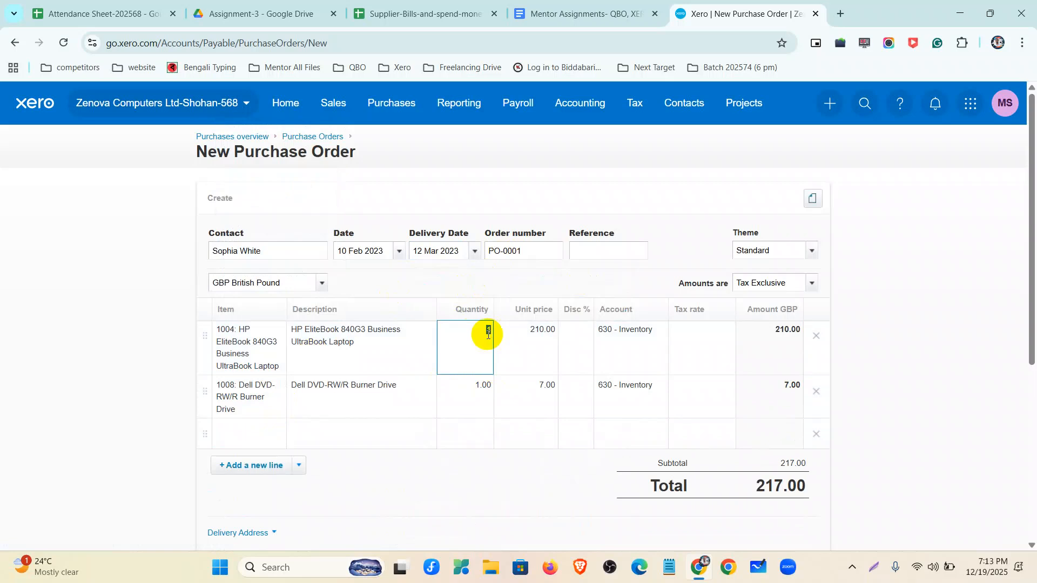
{"action": "type", "text": "20"}
{"action": "left_click", "coordinate": [479, 382]}
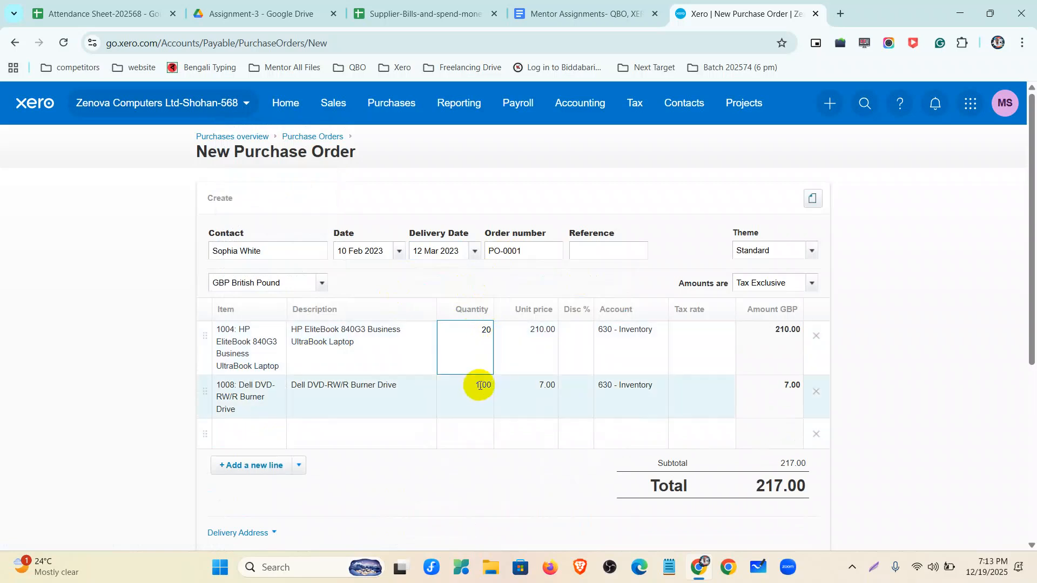
{"action": "type", "text": "10"}
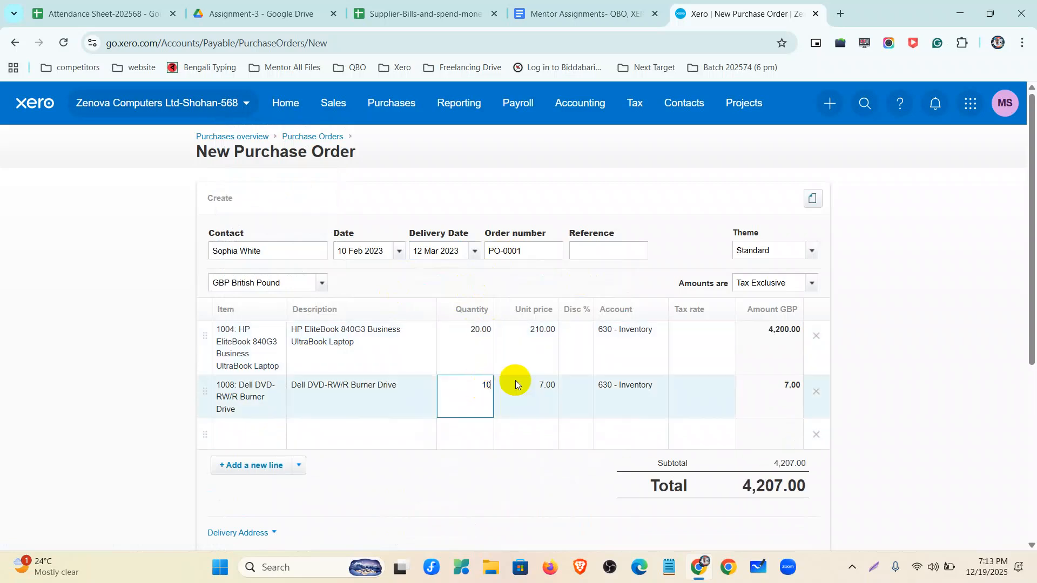
{"action": "left_click", "coordinate": [584, 312]}
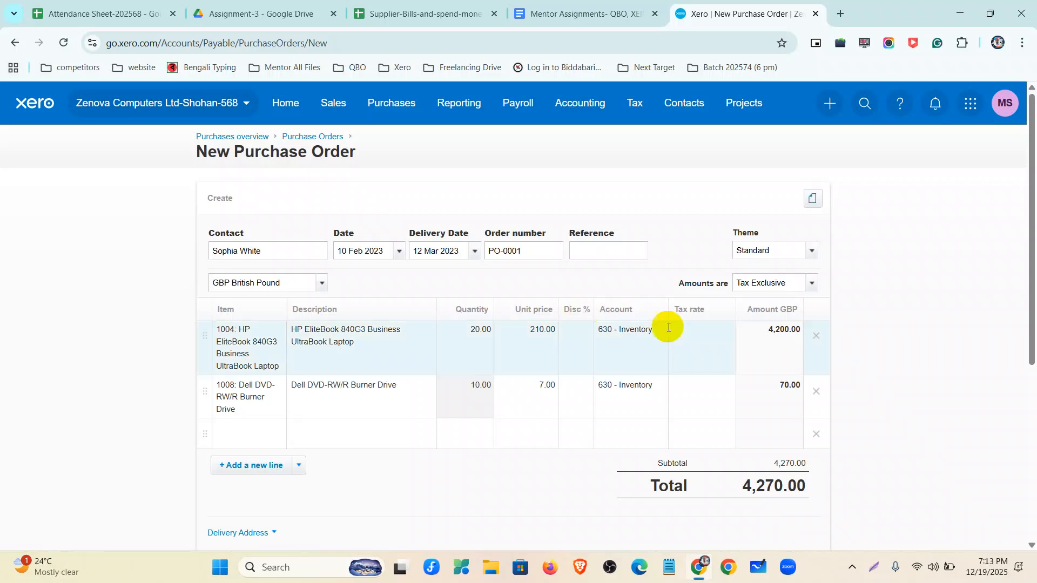
Step: Set the tax rate of both purchase order lines to No VAT
{"action": "left_click", "coordinate": [695, 346]}
{"action": "left_click", "coordinate": [723, 334]}
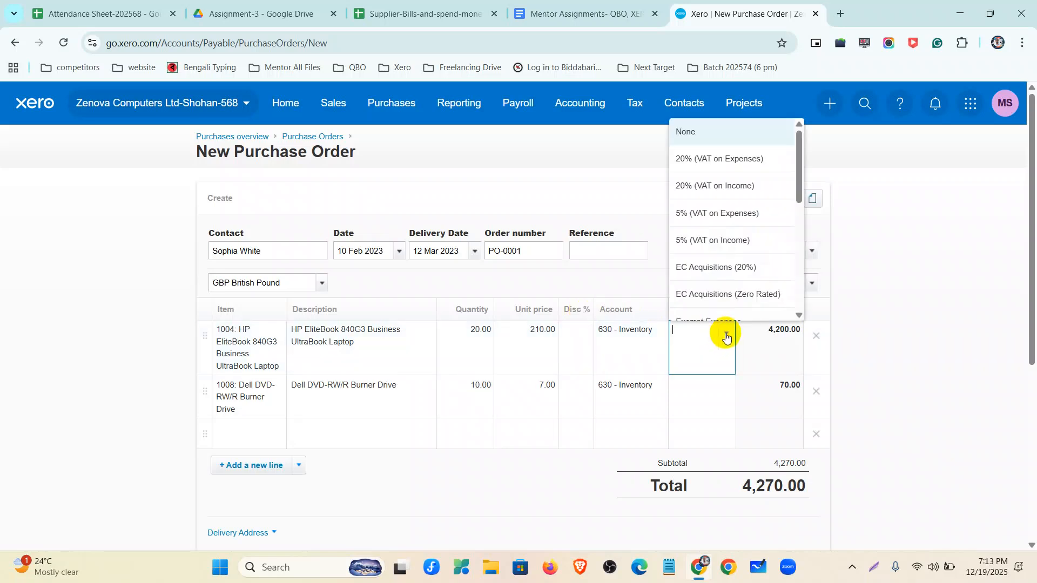
{"action": "scroll", "coordinate": [702, 250], "scroll_direction": "down", "scroll_amount": 5}
{"action": "scroll", "coordinate": [702, 211], "scroll_direction": "up", "scroll_amount": 2}
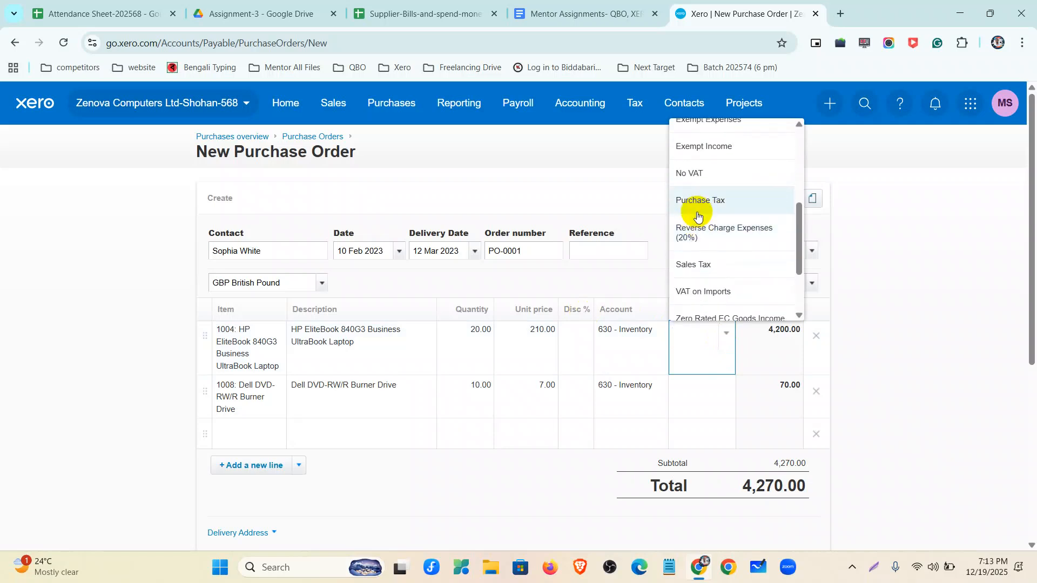
{"action": "left_click", "coordinate": [702, 172]}
{"action": "left_click", "coordinate": [722, 402]}
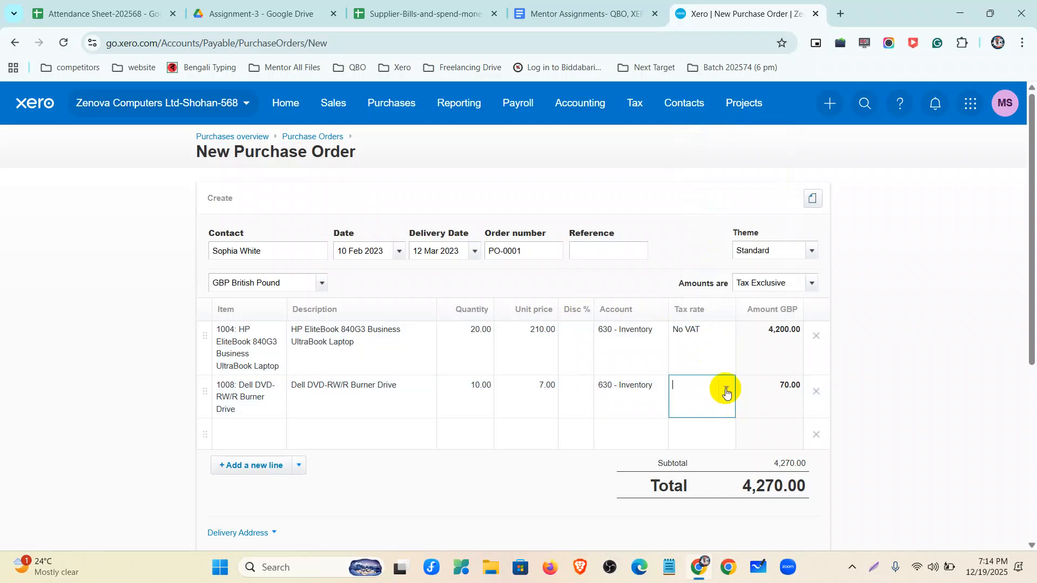
{"action": "scroll", "coordinate": [707, 302], "scroll_direction": "down", "scroll_amount": 4}
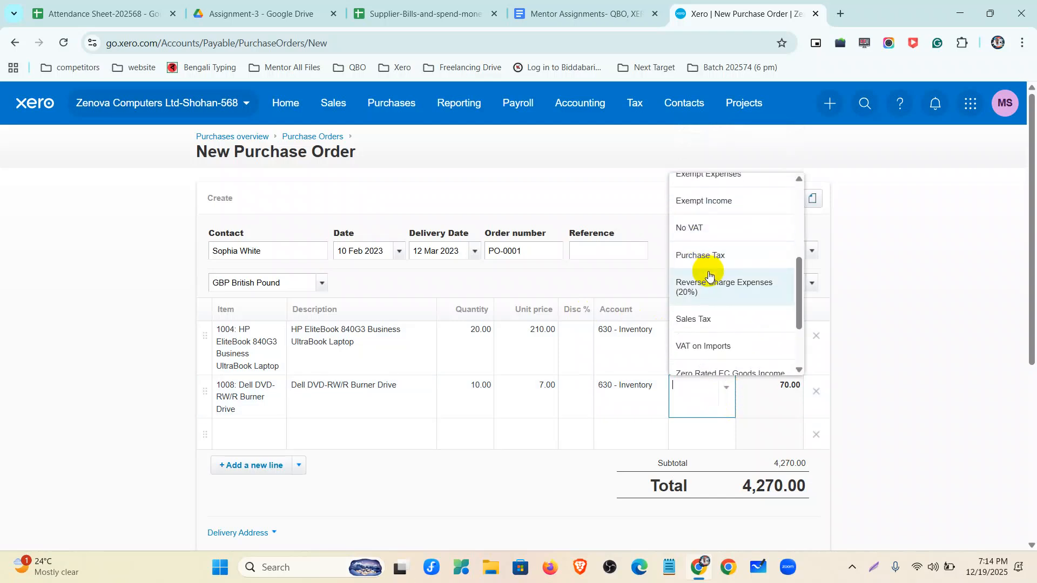
{"action": "left_click", "coordinate": [694, 227]}
Step: Save the purchase order as a draft
{"action": "scroll", "coordinate": [563, 497], "scroll_direction": "down", "scroll_amount": 1}
{"action": "scroll", "coordinate": [629, 458], "scroll_direction": "down", "scroll_amount": 1}
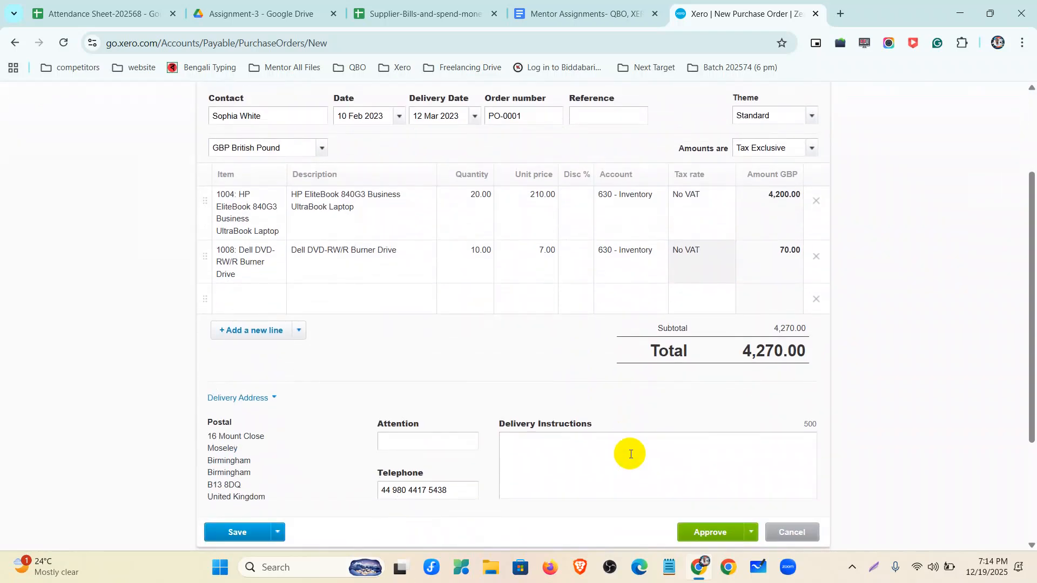
{"action": "scroll", "coordinate": [528, 454], "scroll_direction": "down", "scroll_amount": 1}
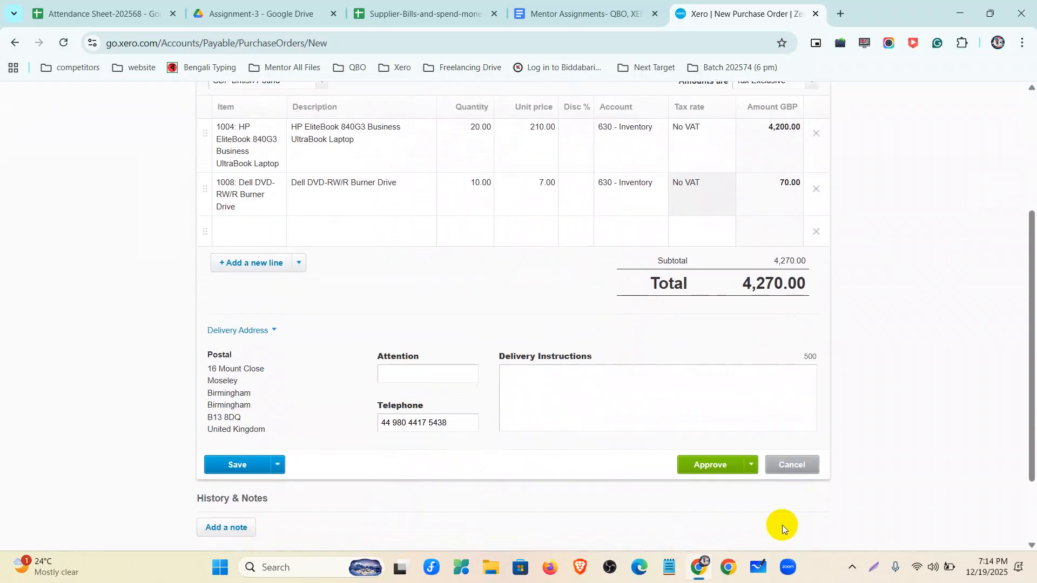
{"action": "left_click", "coordinate": [236, 465]}
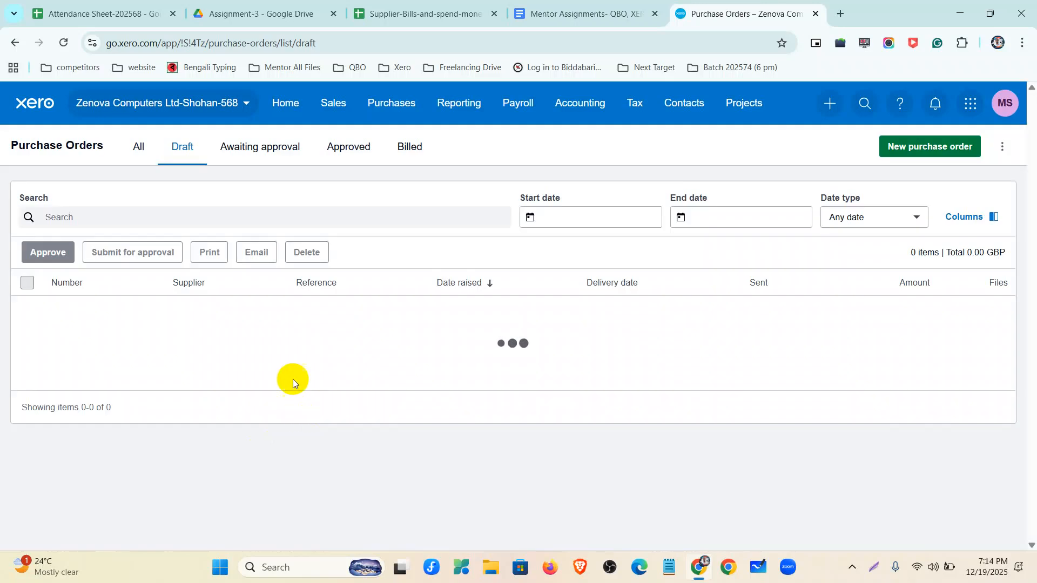
Step: View all purchase orders from the purchases overview, dismissing the saved-order message and the welcome banner
{"action": "left_click", "coordinate": [411, 106]}
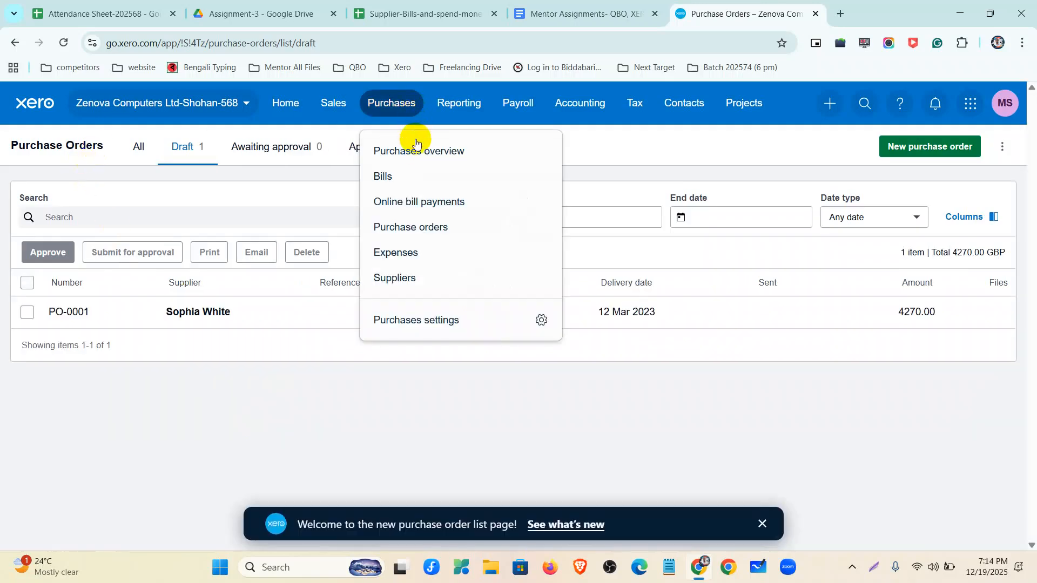
{"action": "left_click", "coordinate": [420, 154]}
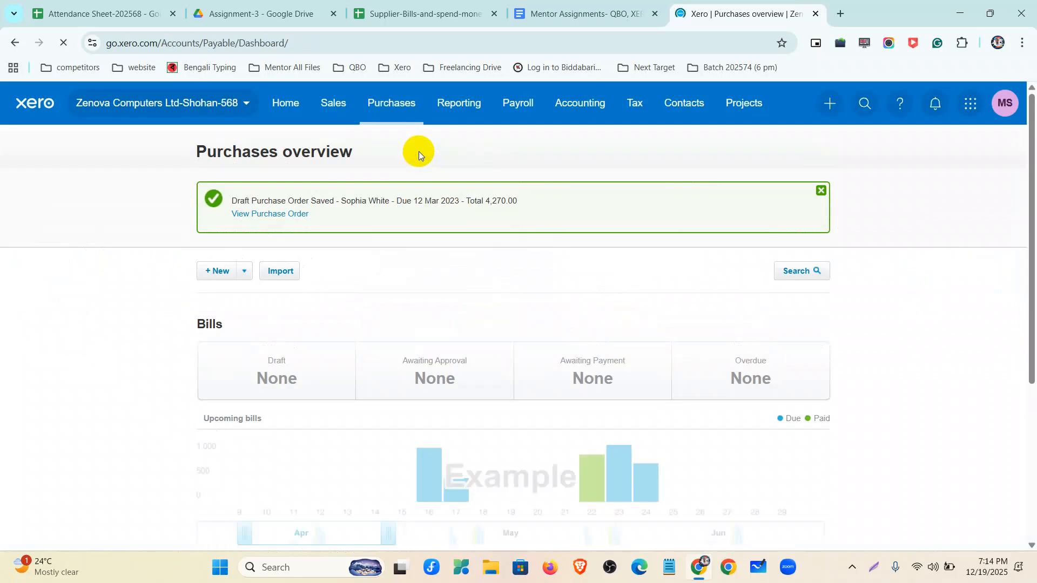
{"action": "left_click", "coordinate": [820, 190]}
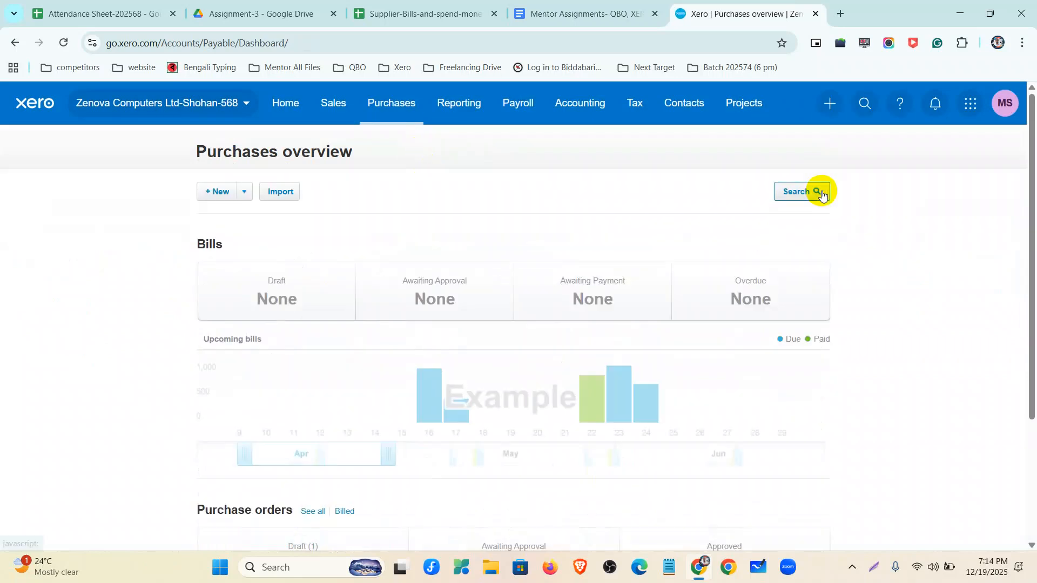
{"action": "scroll", "coordinate": [374, 258], "scroll_direction": "down", "scroll_amount": 3}
{"action": "scroll", "coordinate": [378, 263], "scroll_direction": "up", "scroll_amount": 5}
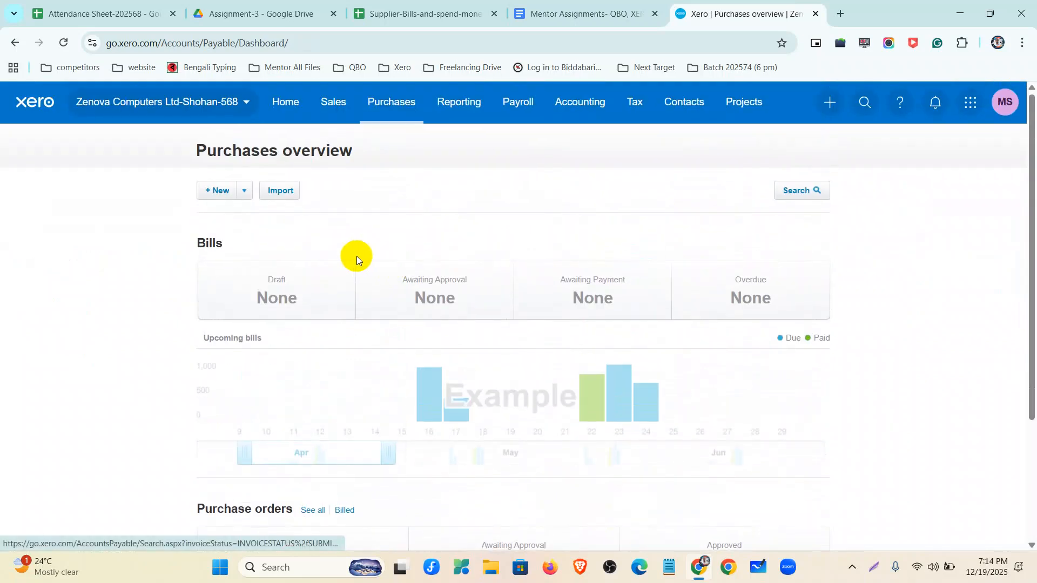
{"action": "scroll", "coordinate": [354, 254], "scroll_direction": "down", "scroll_amount": 5}
{"action": "left_click", "coordinate": [314, 341]}
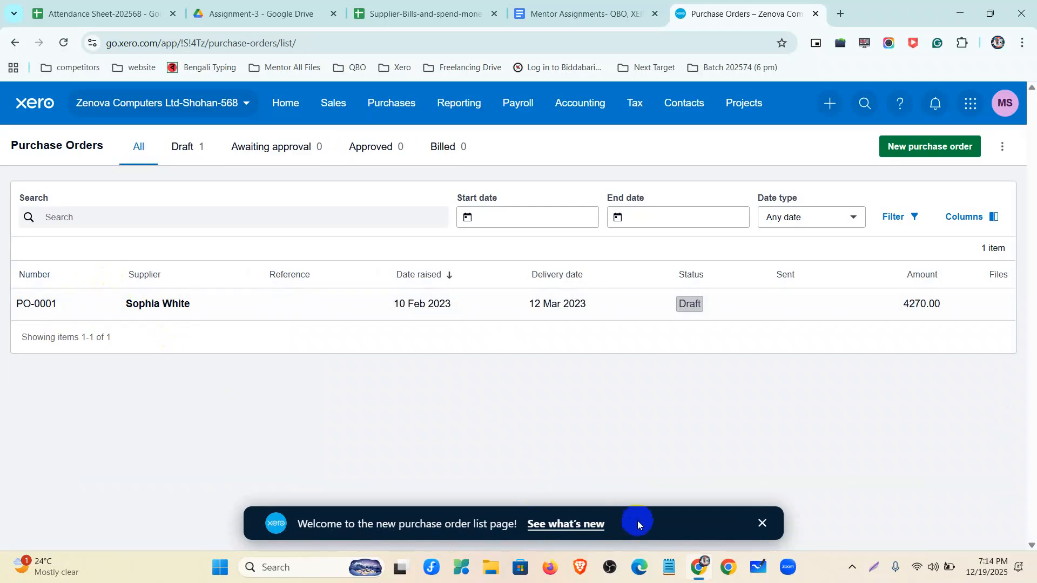
{"action": "left_click", "coordinate": [760, 523]}
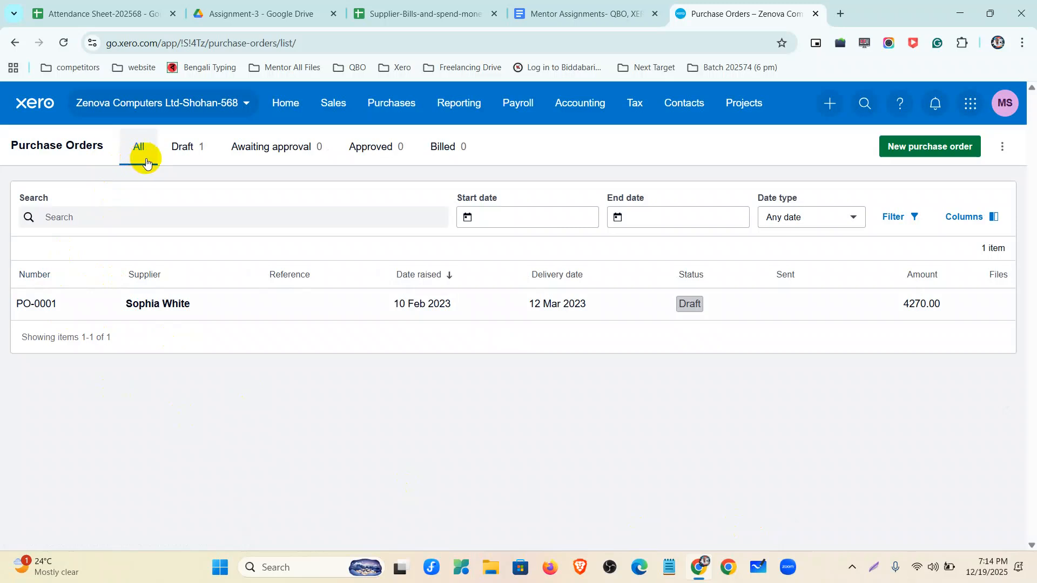
Step: Submit the draft purchase order for approval
{"action": "left_click", "coordinate": [186, 157]}
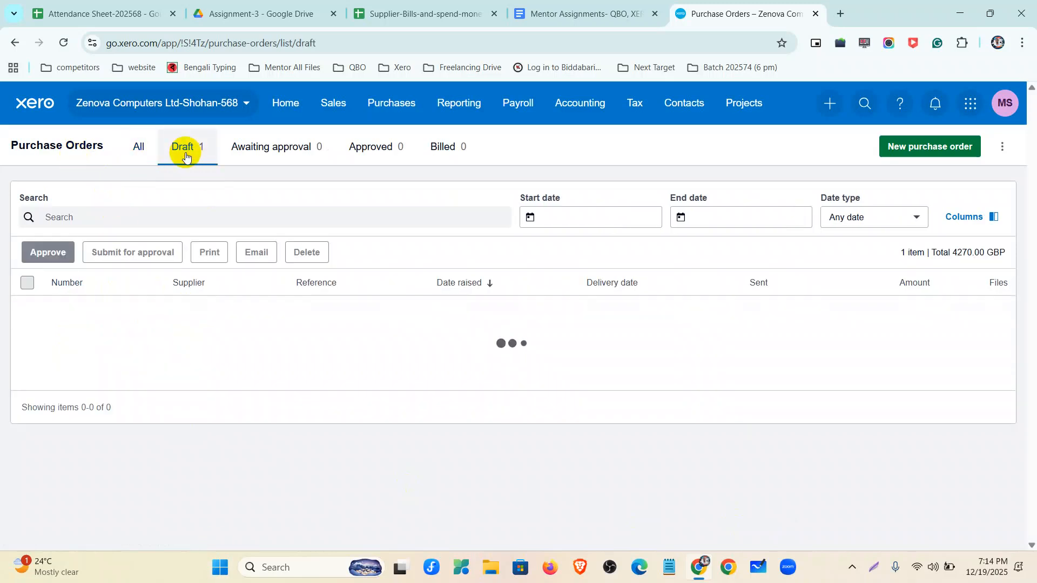
{"action": "left_click", "coordinate": [27, 281]}
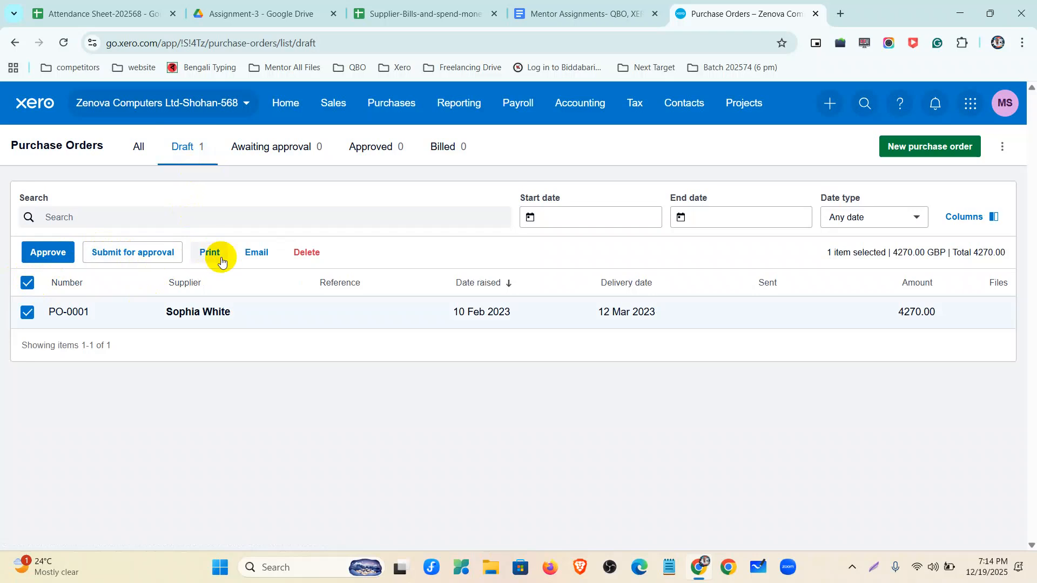
{"action": "left_click", "coordinate": [125, 255]}
{"action": "left_click", "coordinate": [588, 363]}
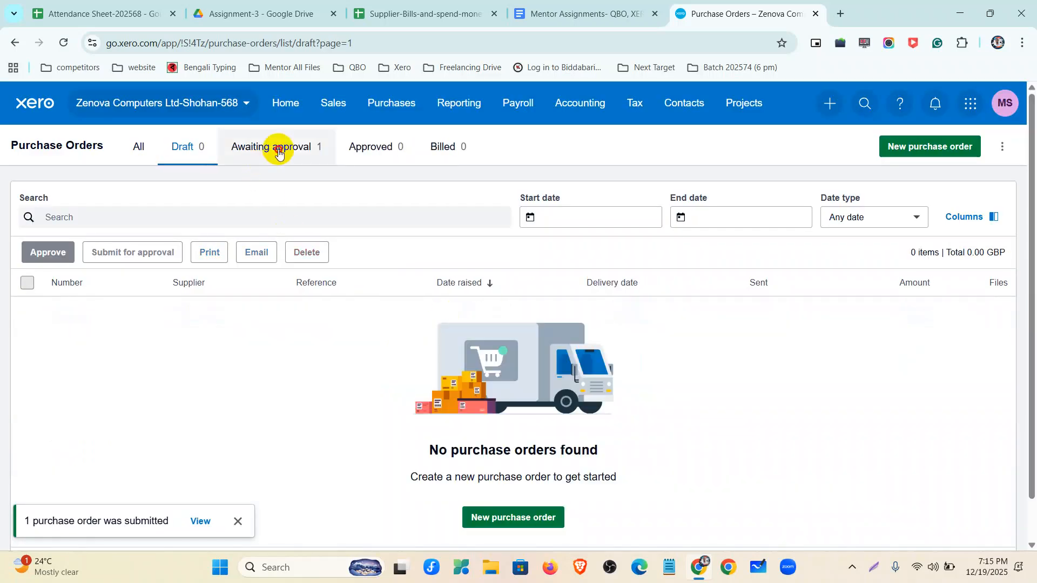
Step: Approve the purchase order that is awaiting approval and show the approved purchase orders
{"action": "left_click", "coordinate": [279, 152]}
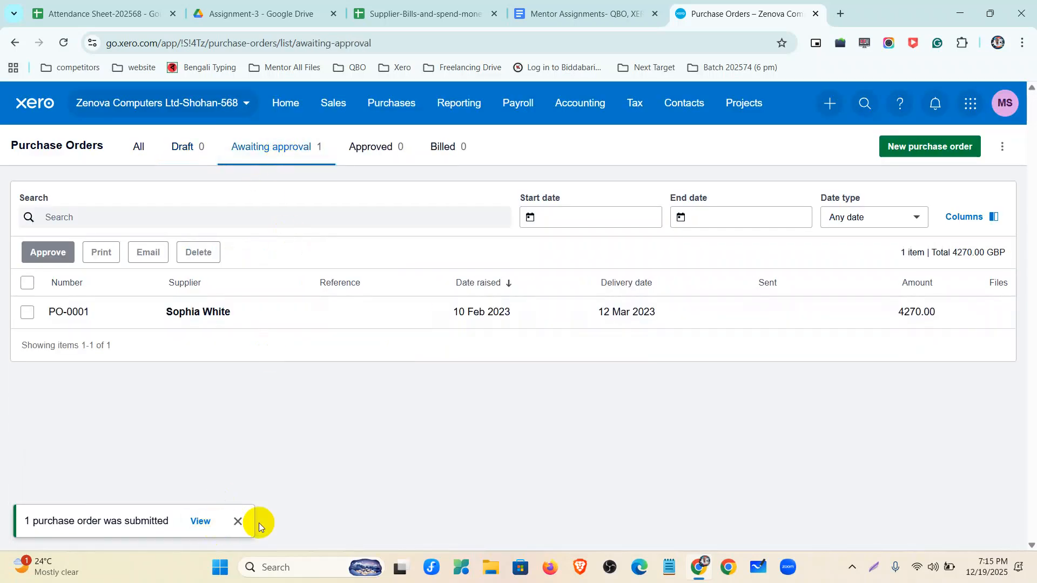
{"action": "left_click", "coordinate": [250, 525]}
{"action": "left_click", "coordinate": [27, 283]}
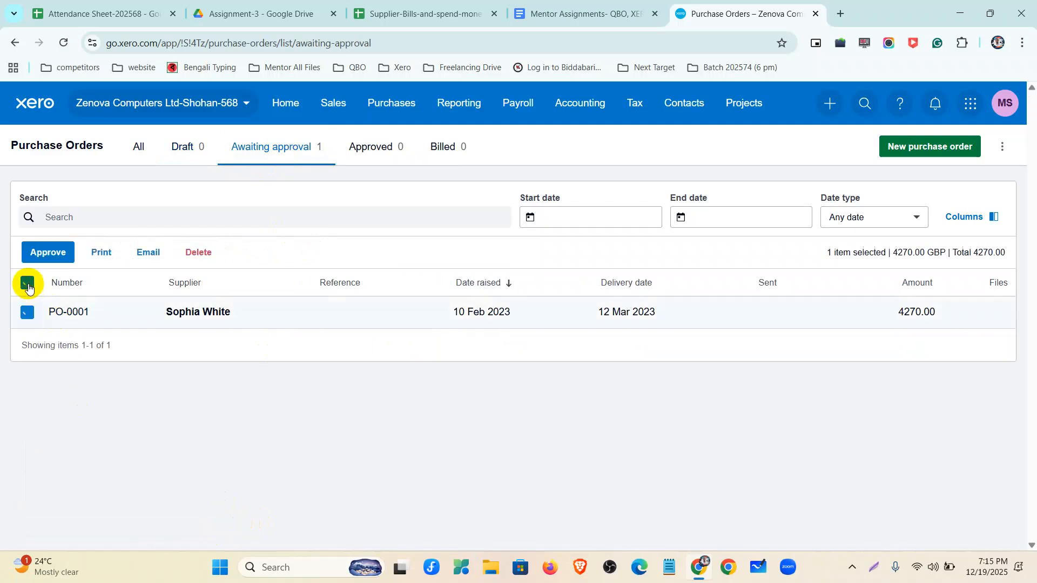
{"action": "left_click", "coordinate": [47, 251]}
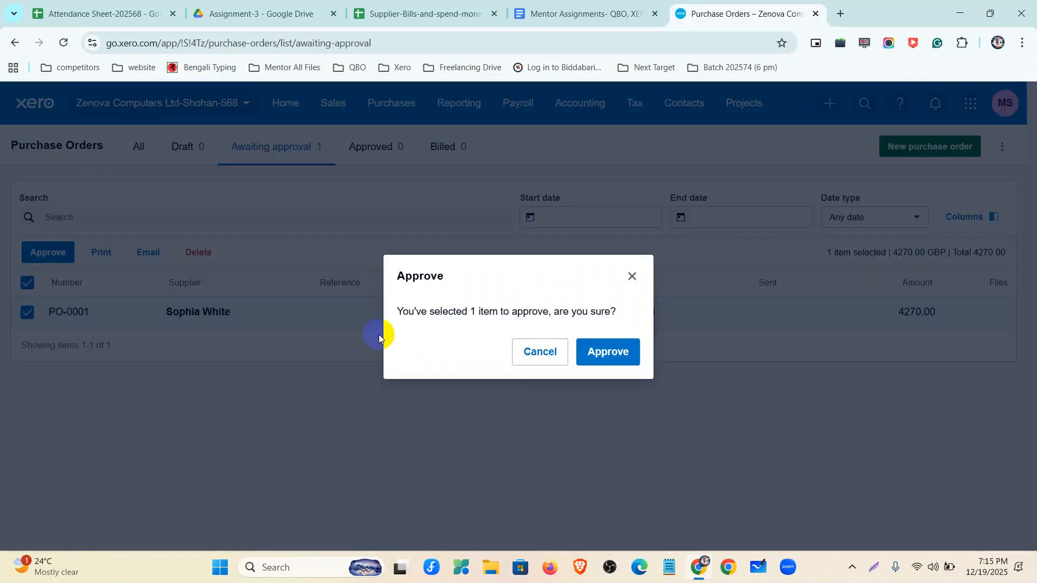
{"action": "left_click", "coordinate": [605, 357]}
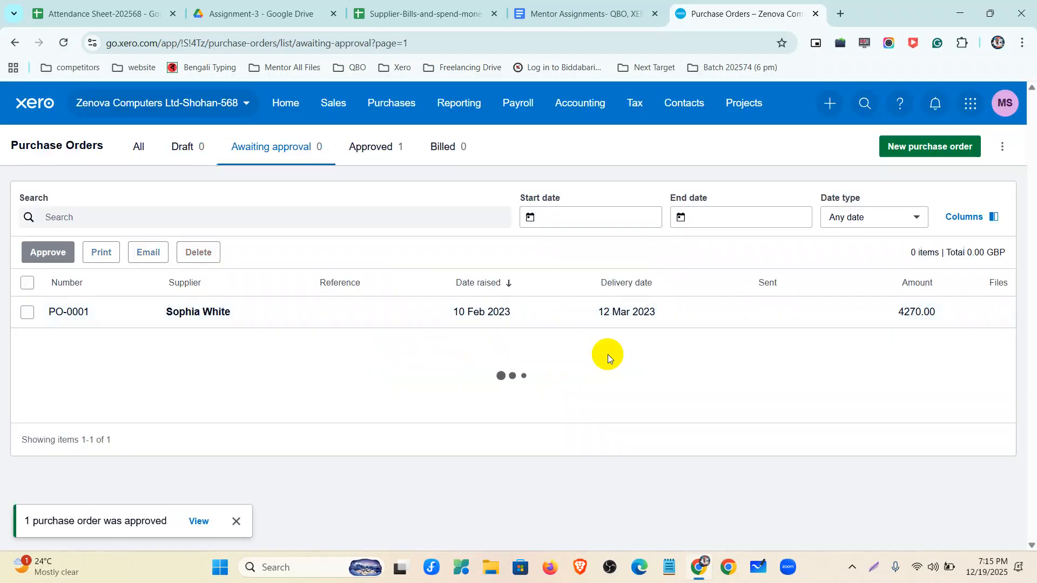
{"action": "left_click", "coordinate": [398, 146]}
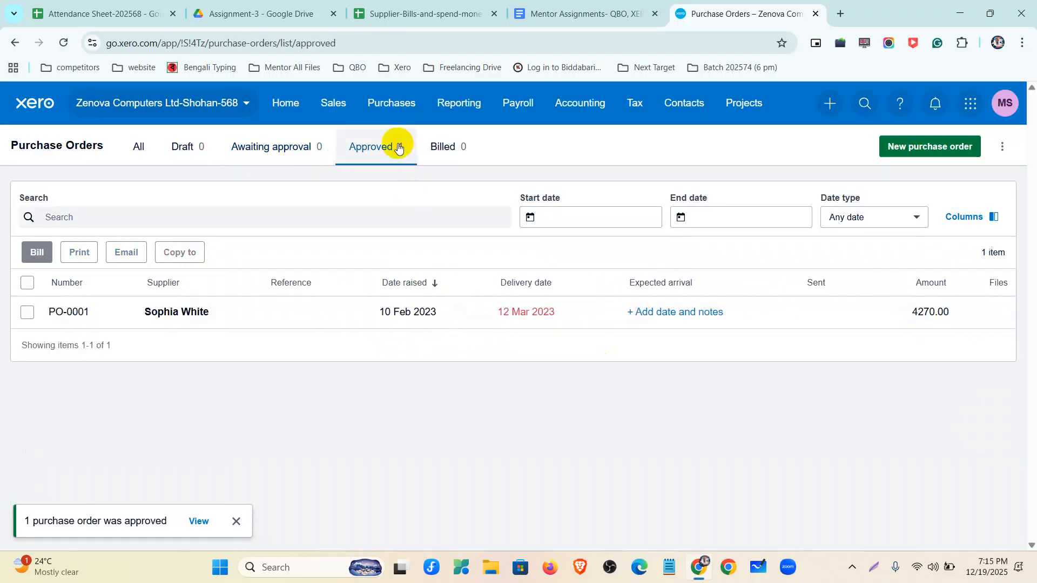
{"action": "left_click", "coordinate": [28, 284]}
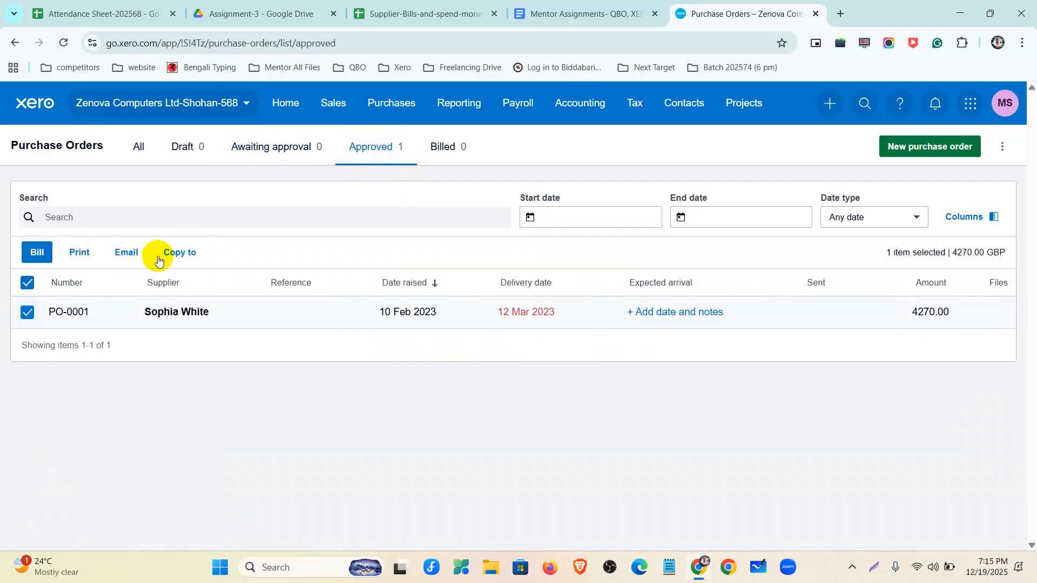
{"action": "left_click", "coordinate": [34, 253]}
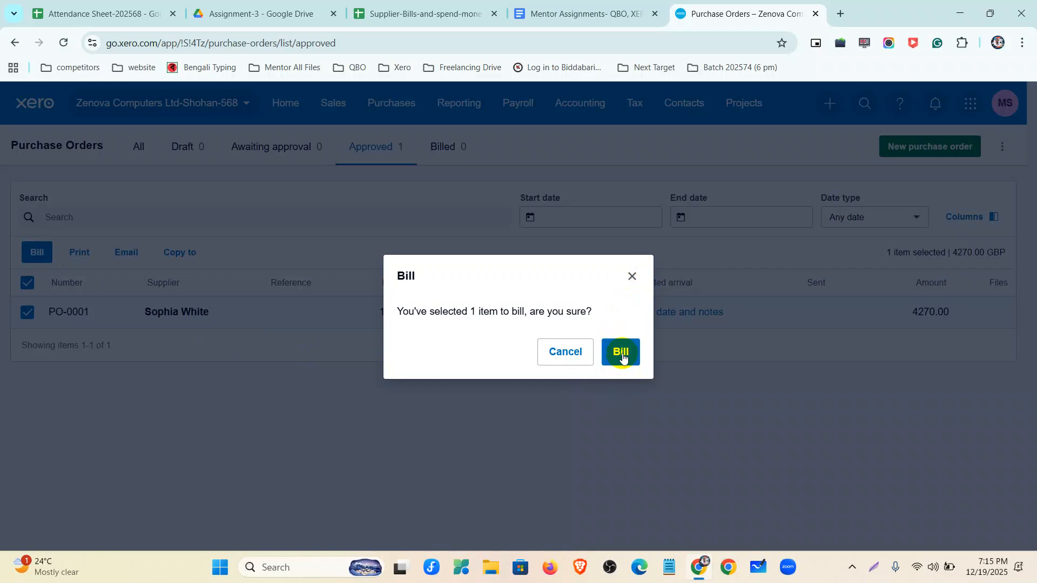
{"action": "left_click", "coordinate": [631, 276]}
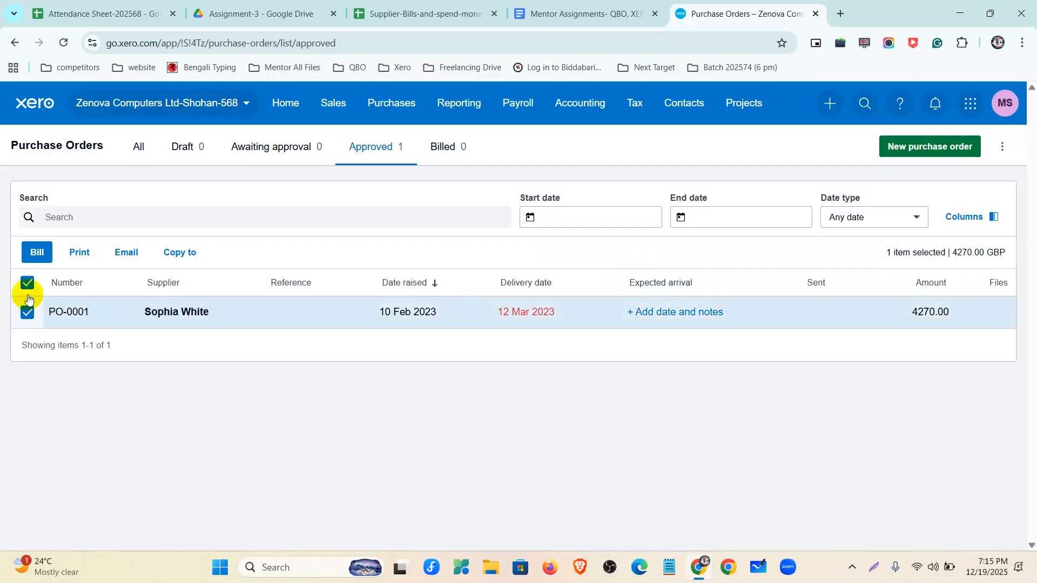
{"action": "left_click", "coordinate": [27, 282]}
Step: Open the approved purchase order, duplicate its browser tab and check the order date in the original tab
{"action": "left_click", "coordinate": [894, 318]}
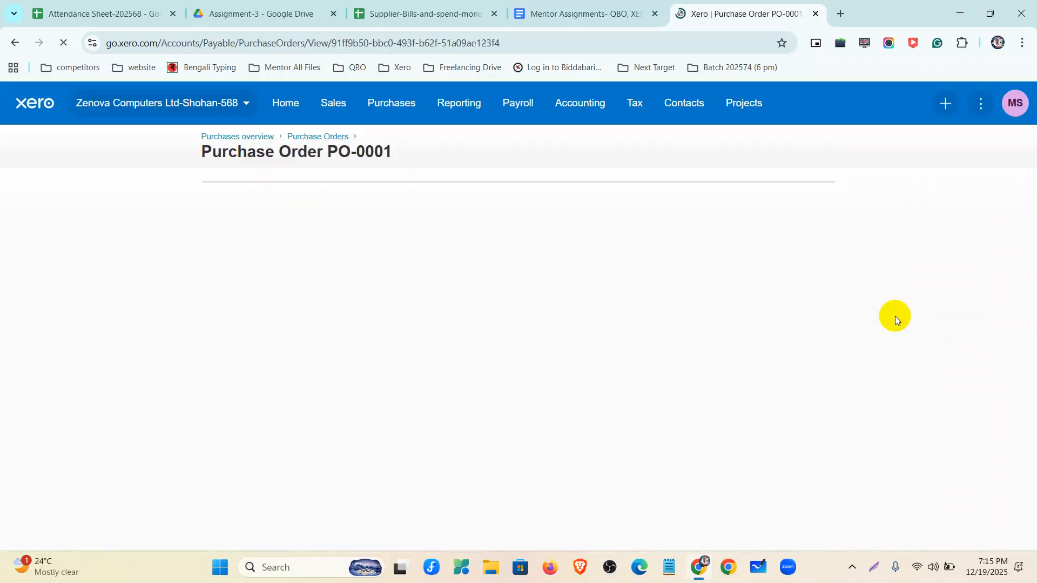
{"action": "right_click", "coordinate": [727, 13]}
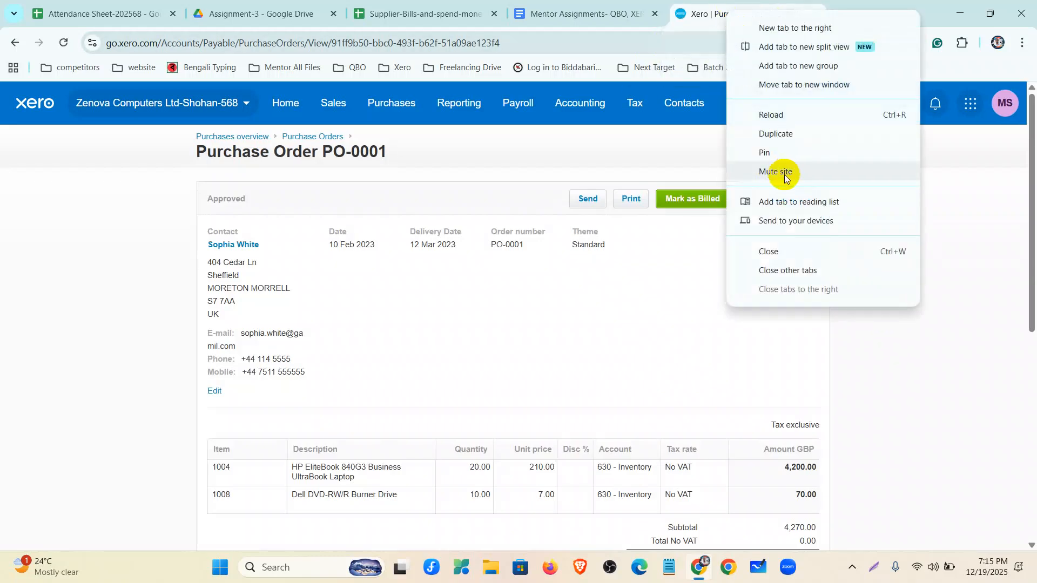
{"action": "left_click", "coordinate": [771, 131]}
{"action": "left_click", "coordinate": [654, 19]}
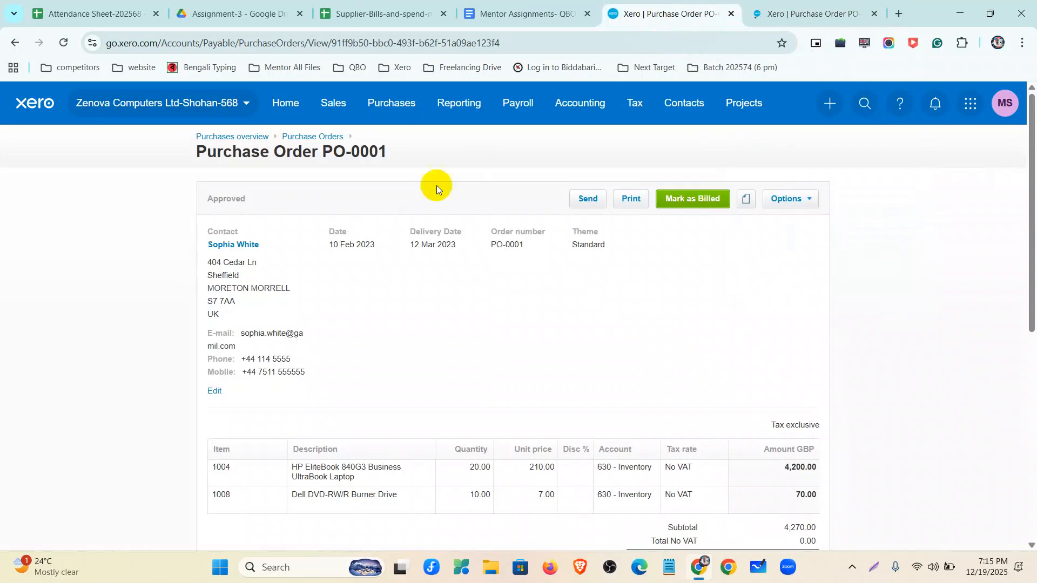
{"action": "left_click_drag", "start_coordinate": [375, 249], "coordinate": [320, 247]}
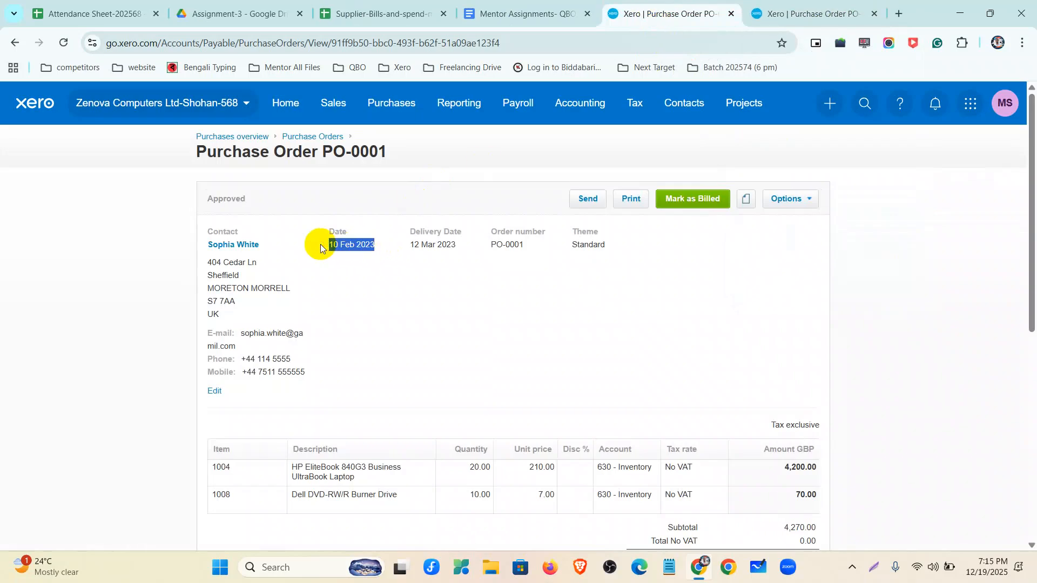
{"action": "left_click", "coordinate": [400, 321]}
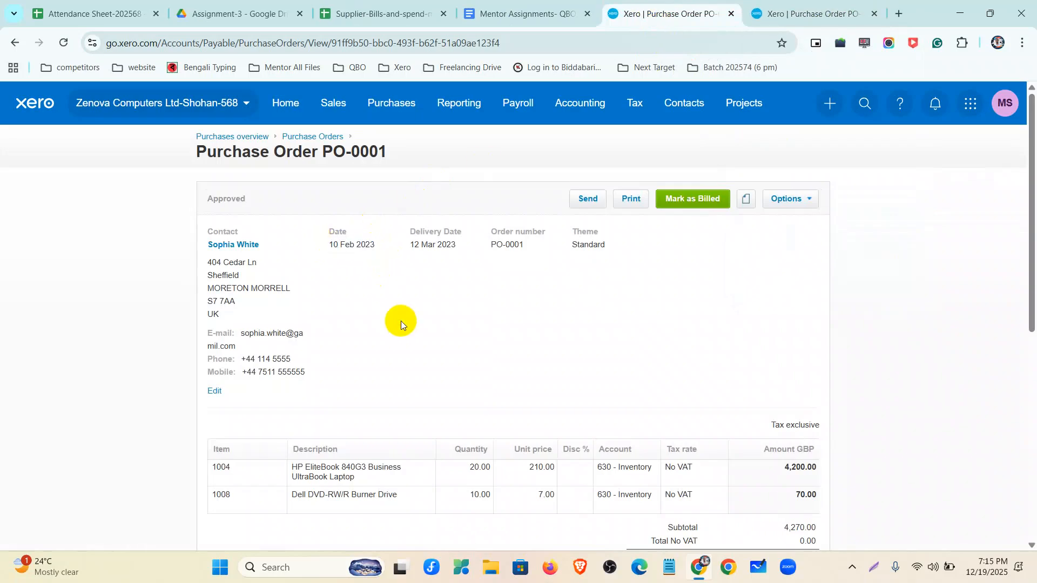
Step: Mark the approved purchase order as billed in the duplicated tab, copying it to a draft bill
{"action": "left_click", "coordinate": [783, 10]}
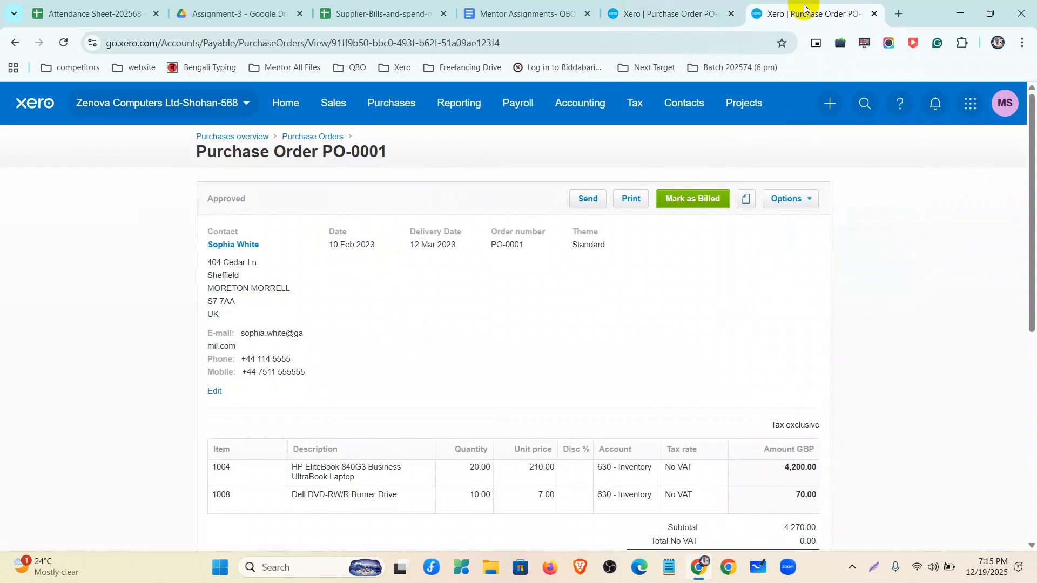
{"action": "left_click", "coordinate": [691, 201]}
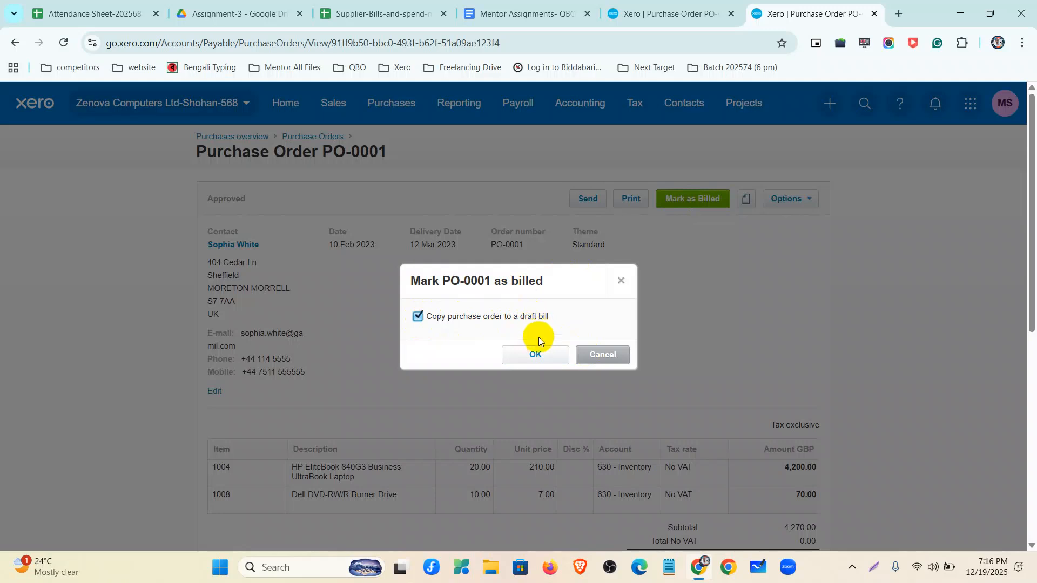
{"action": "left_click", "coordinate": [519, 356]}
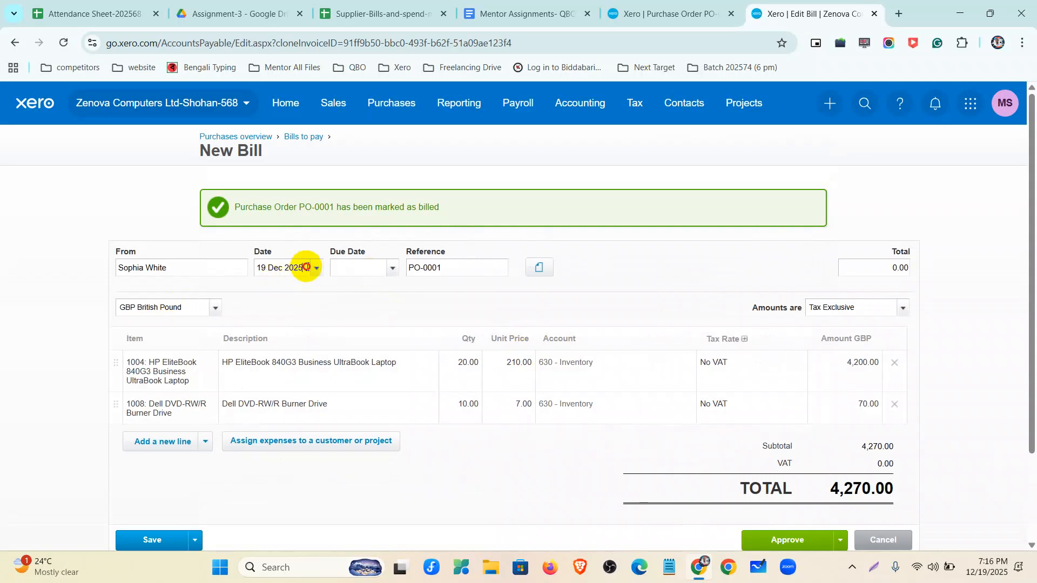
Step: Check the purchase order's date in the original tab and set the new bill's date to 20 Feb 2023
{"action": "left_click_drag", "start_coordinate": [300, 269], "coordinate": [251, 266]}
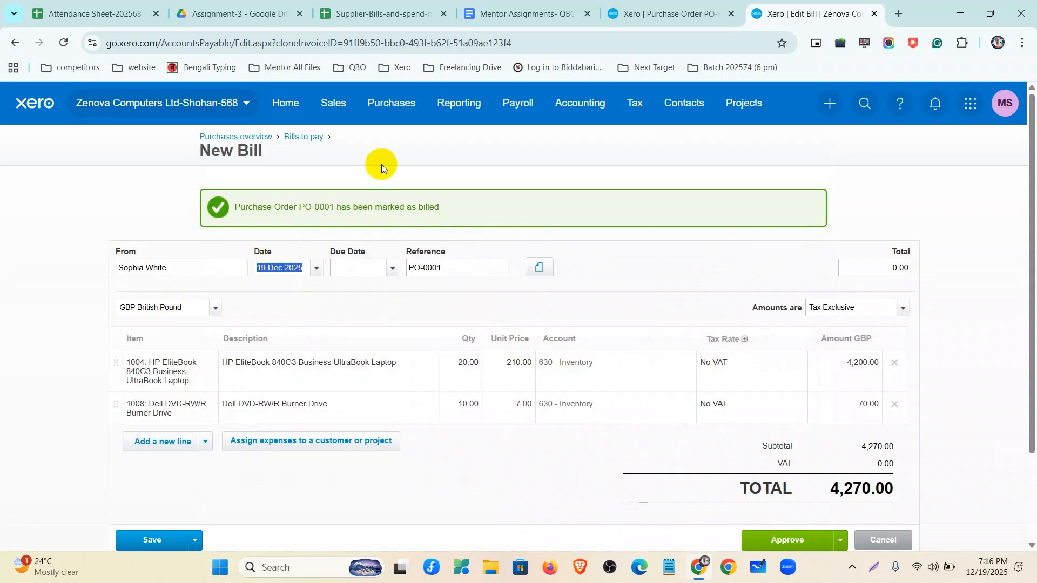
{"action": "left_click", "coordinate": [632, 14]}
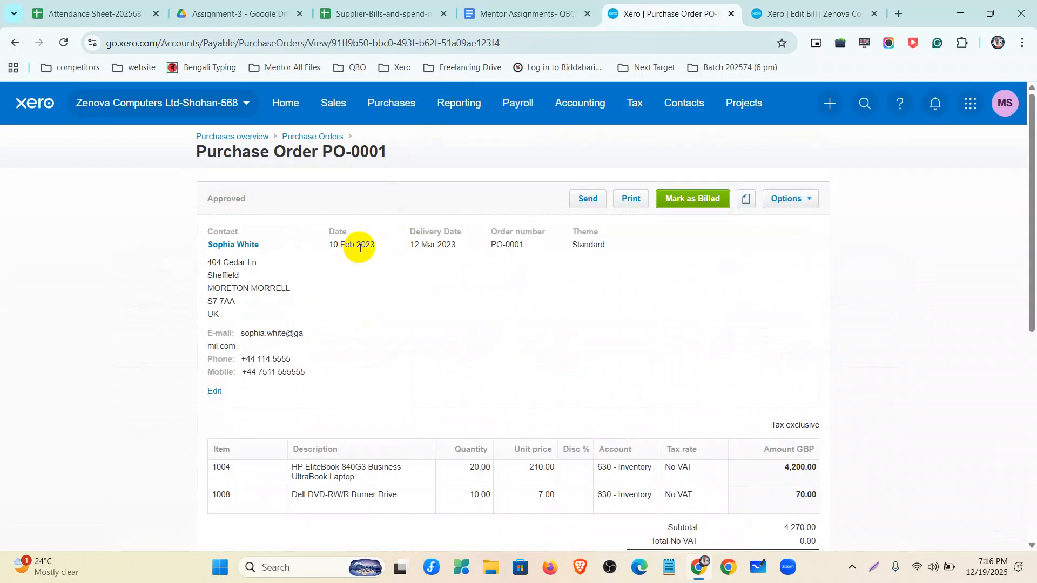
{"action": "left_click", "coordinate": [810, 14]}
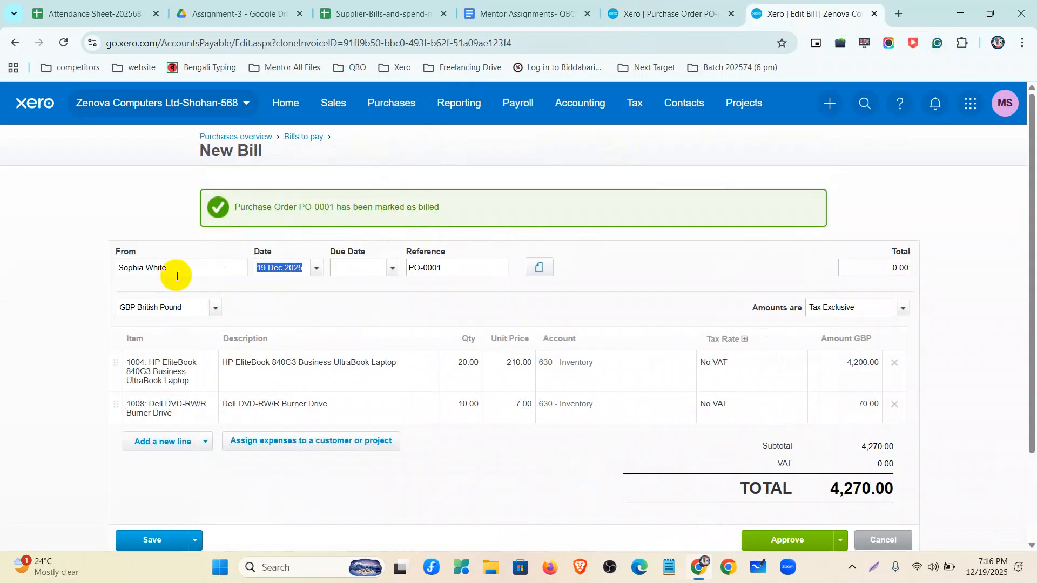
{"action": "left_click", "coordinate": [317, 269]}
{"action": "left_click", "coordinate": [342, 287]}
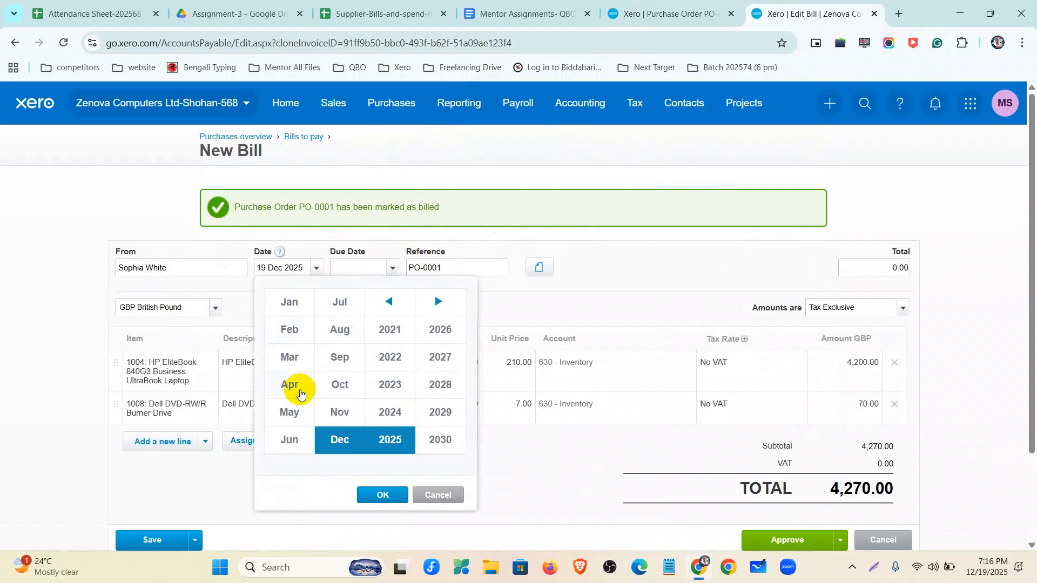
{"action": "left_click", "coordinate": [291, 330]}
{"action": "left_click", "coordinate": [391, 385]}
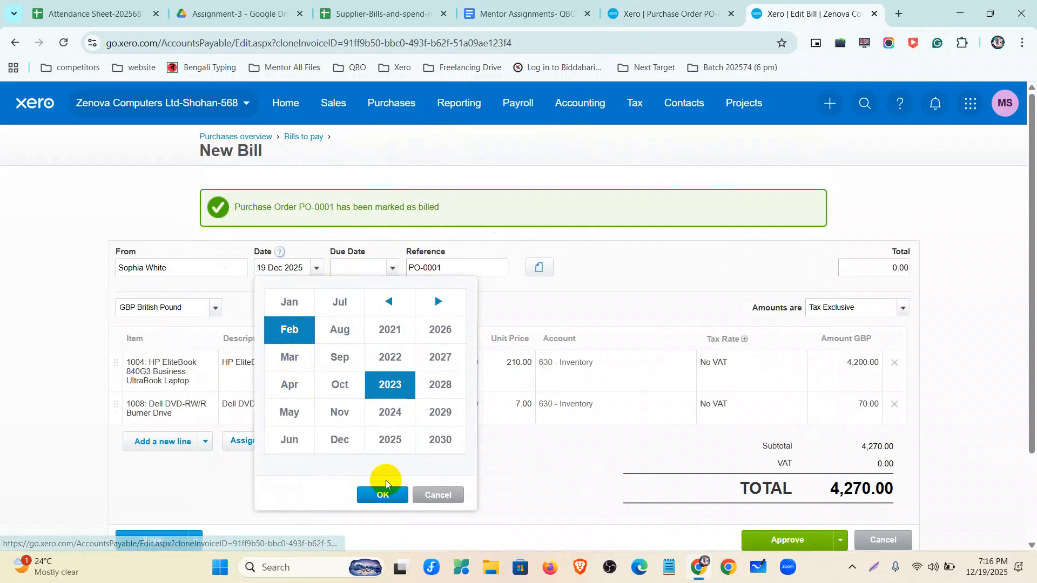
{"action": "left_click", "coordinate": [383, 494]}
{"action": "left_click", "coordinate": [305, 430]}
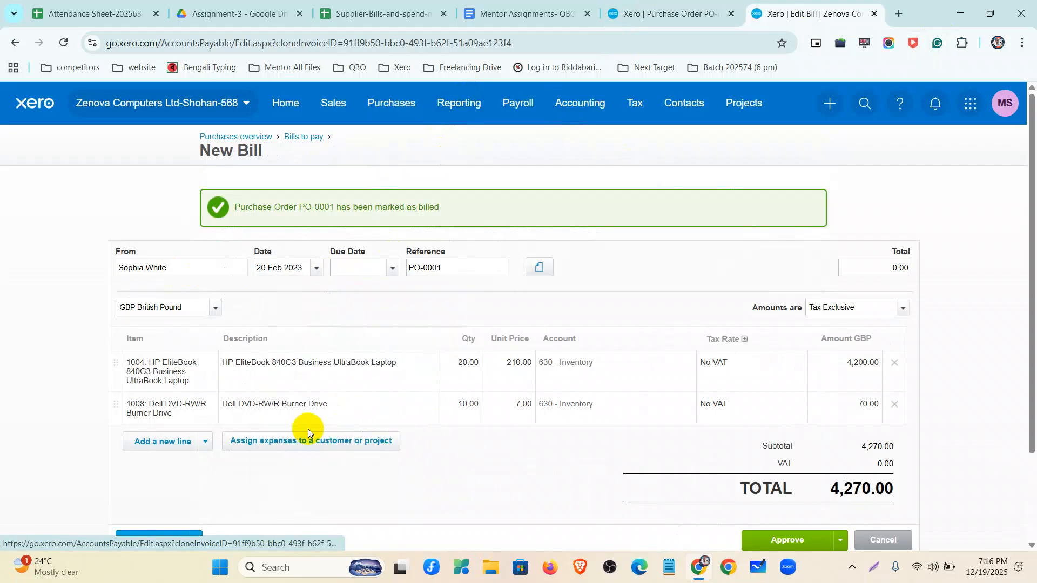
Step: Set the bill's due date to 19 Mar 2023
{"action": "left_click", "coordinate": [392, 268]}
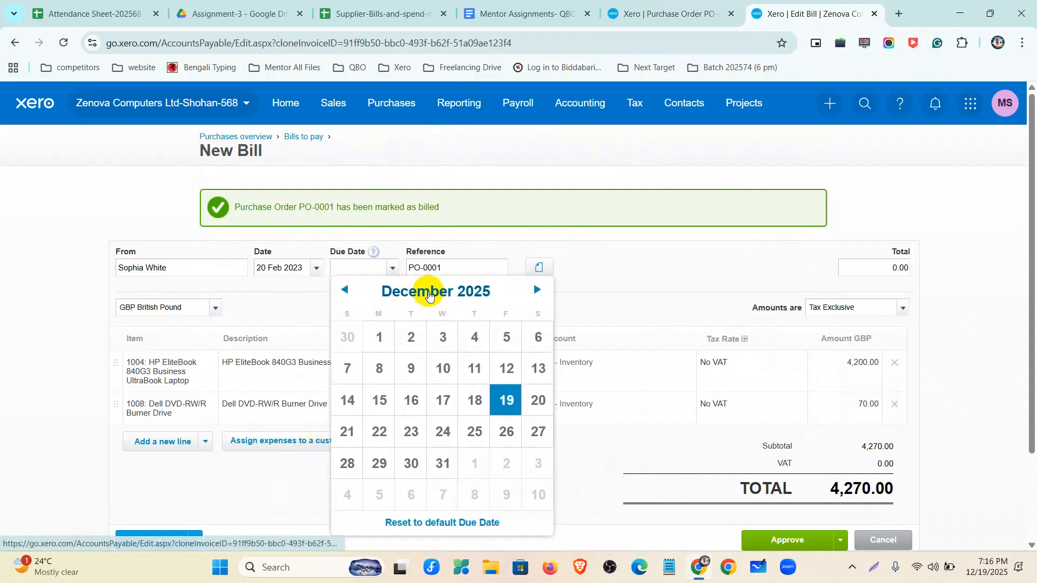
{"action": "left_click", "coordinate": [433, 294]}
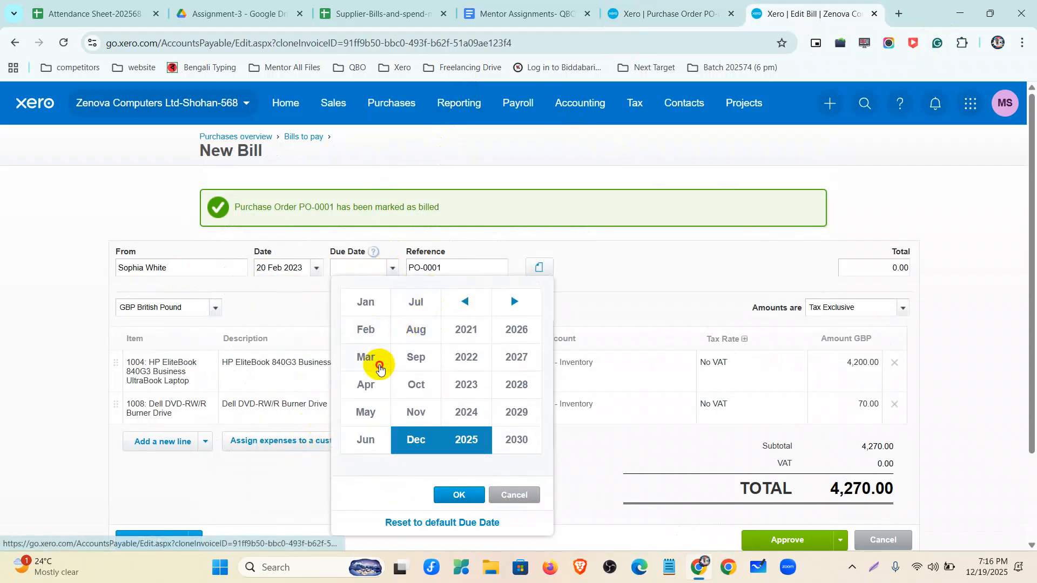
{"action": "left_click", "coordinate": [367, 357]}
{"action": "left_click", "coordinate": [464, 385]}
{"action": "left_click", "coordinate": [468, 494]}
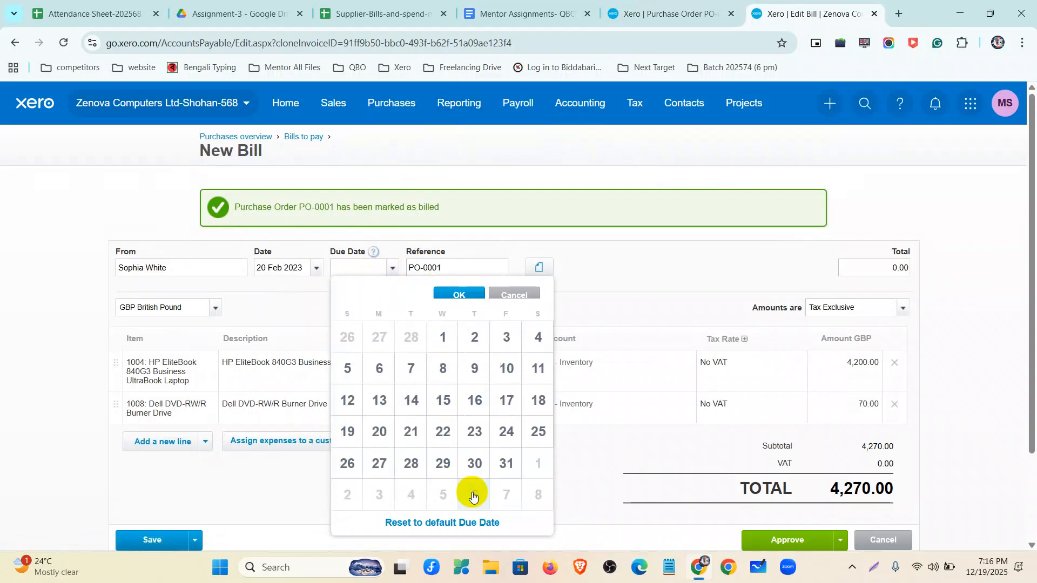
{"action": "left_click", "coordinate": [348, 430]}
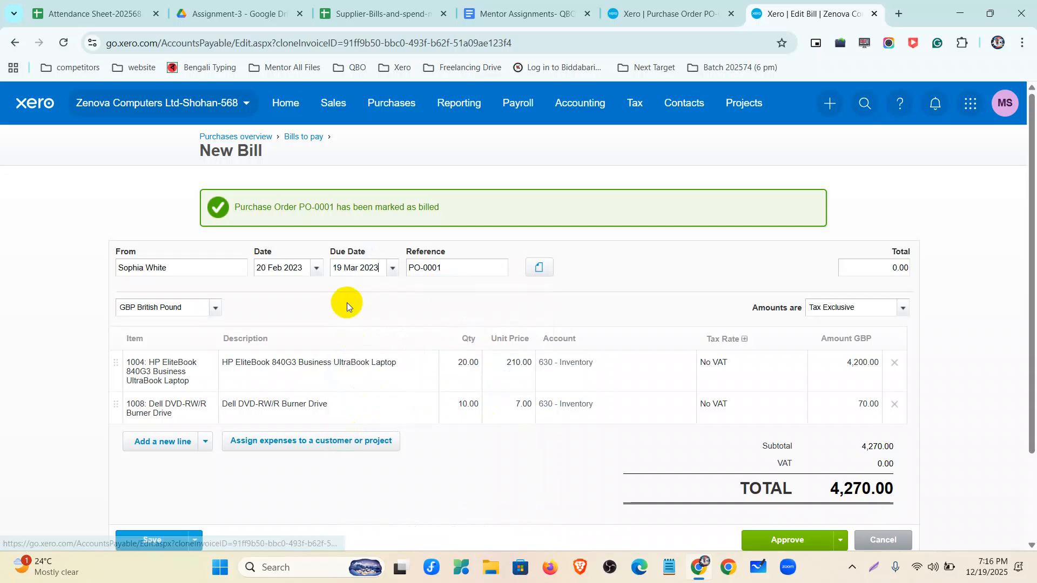
Step: Set the billed quantities to 16 for the HP EliteBook laptop and 14 for the Dell DVD burner drive
{"action": "left_click", "coordinate": [475, 362]}
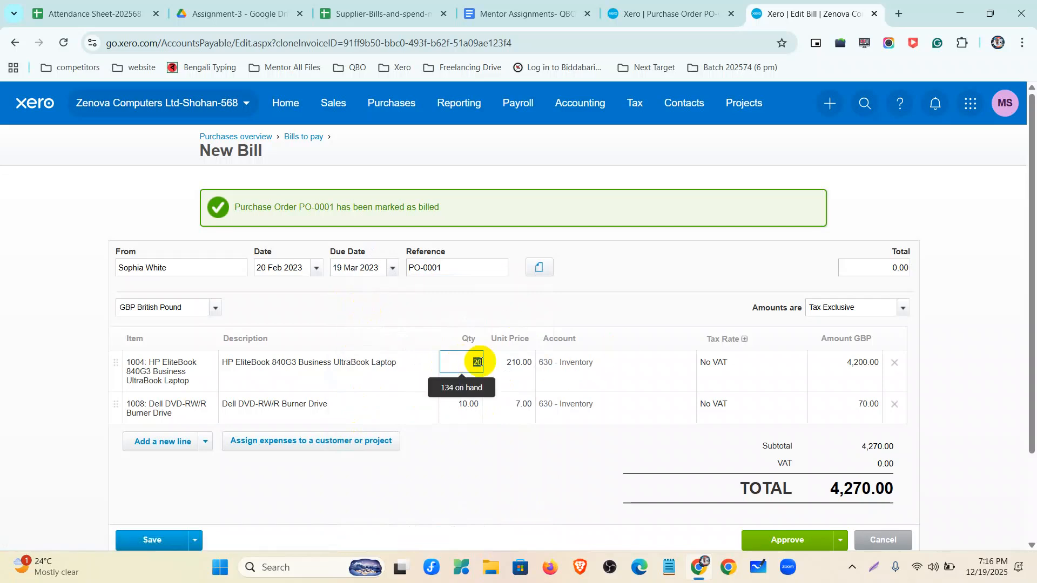
{"action": "type", "text": "16"}
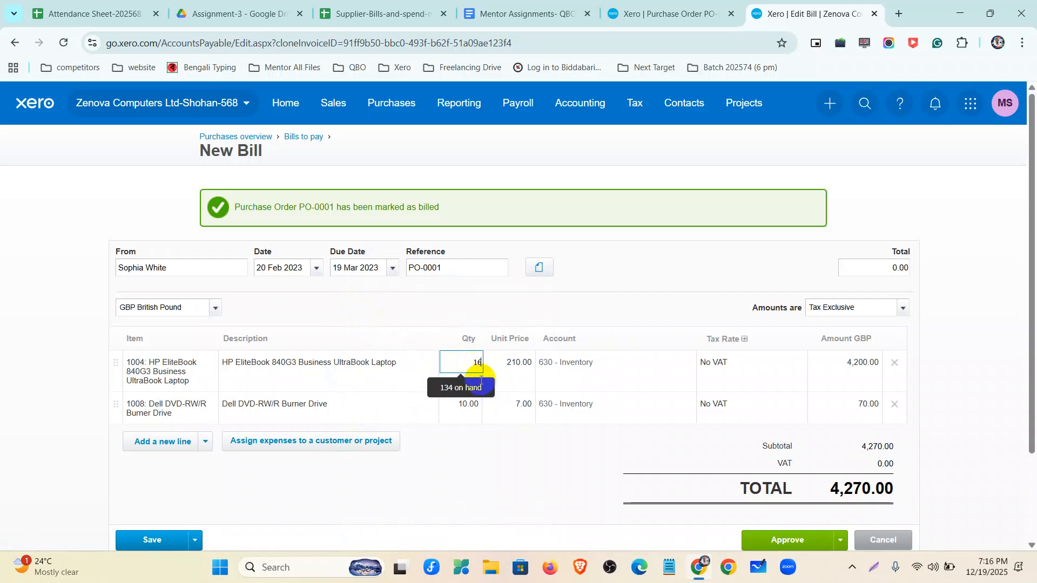
{"action": "left_click", "coordinate": [457, 406]}
{"action": "left_click", "coordinate": [466, 404]}
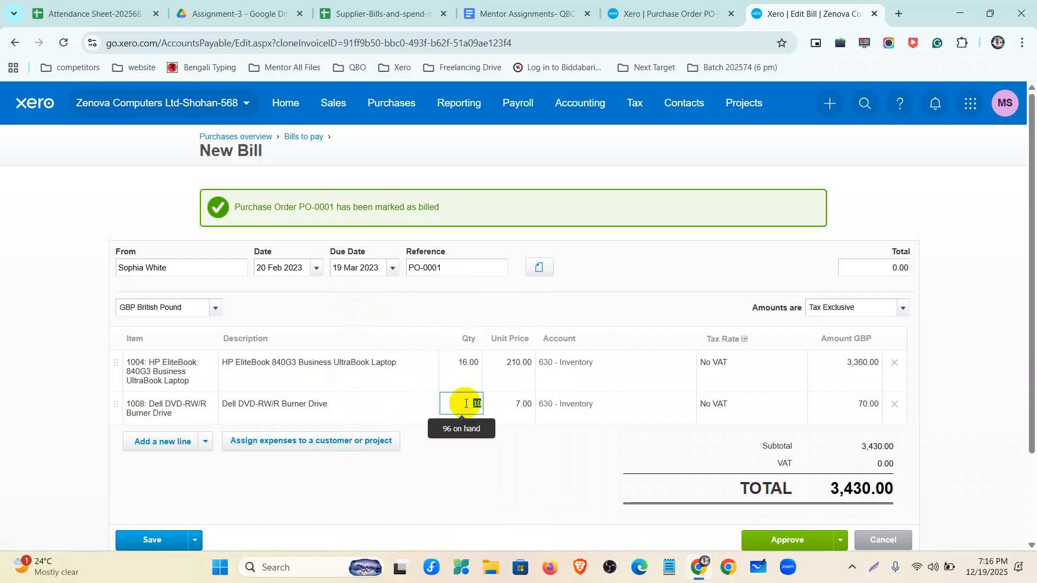
{"action": "type", "text": "14"}
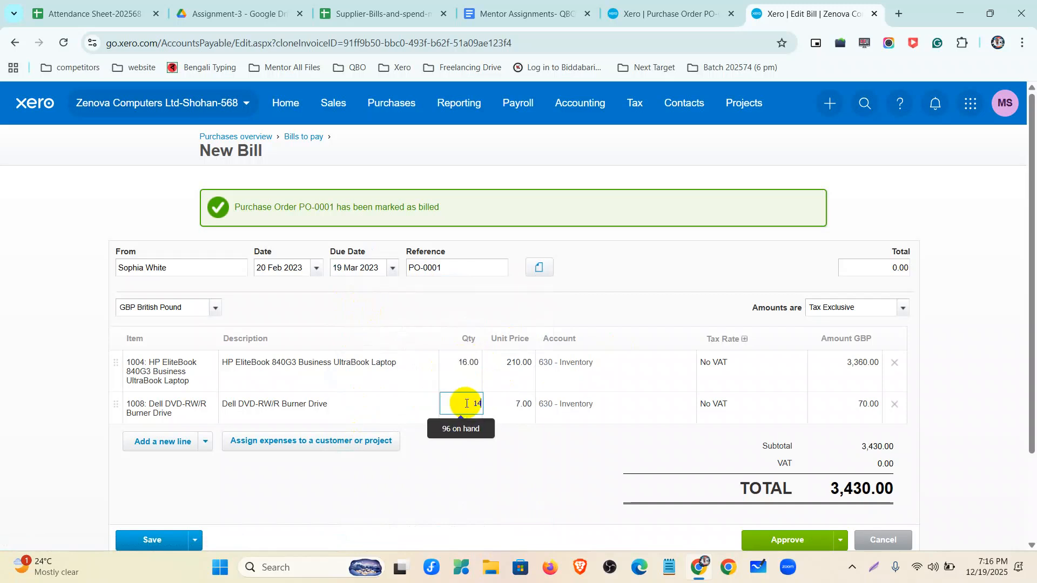
{"action": "left_click", "coordinate": [543, 467]}
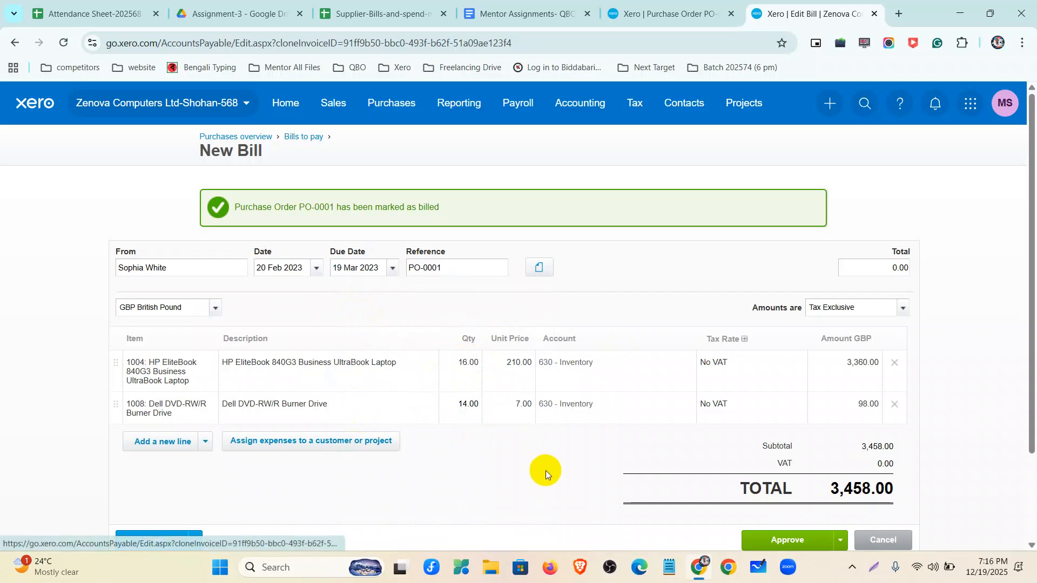
Step: Save the bill as a draft and dismiss the pop-up about paying bills online
{"action": "left_click", "coordinate": [523, 363]}
{"action": "left_click", "coordinate": [720, 361]}
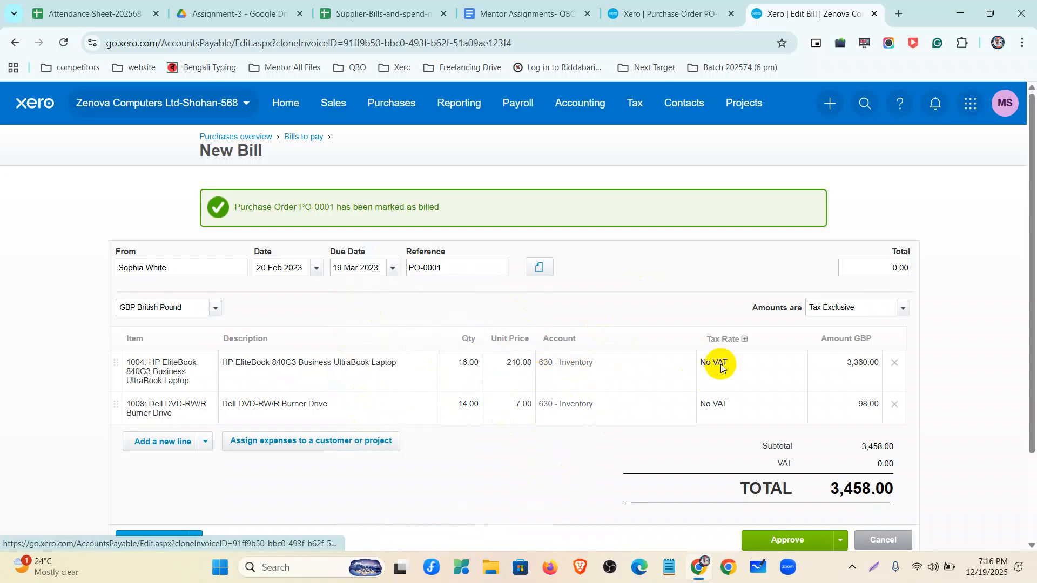
{"action": "left_click", "coordinate": [585, 376]}
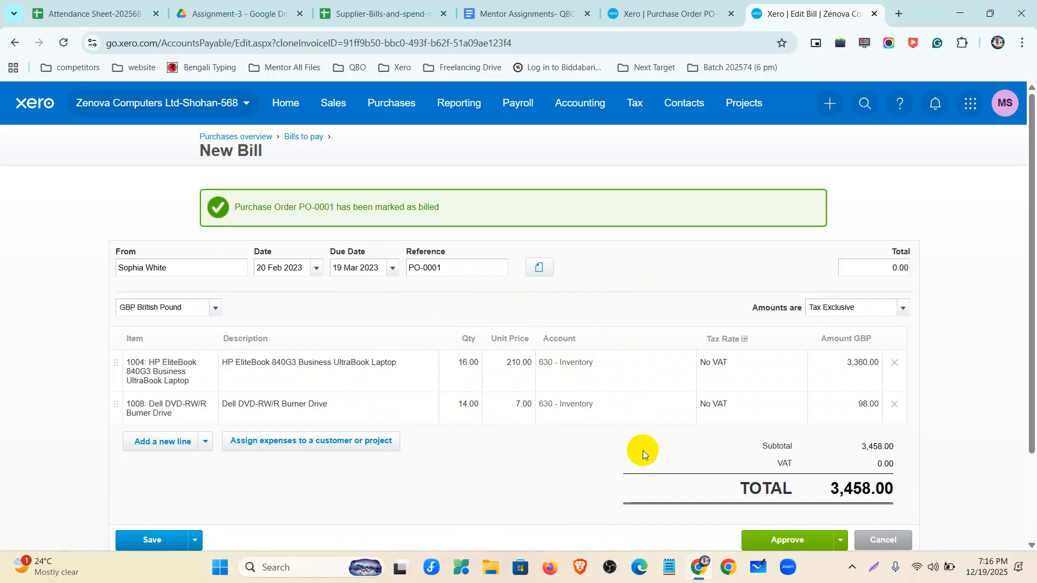
{"action": "scroll", "coordinate": [637, 451], "scroll_direction": "down", "scroll_amount": 2}
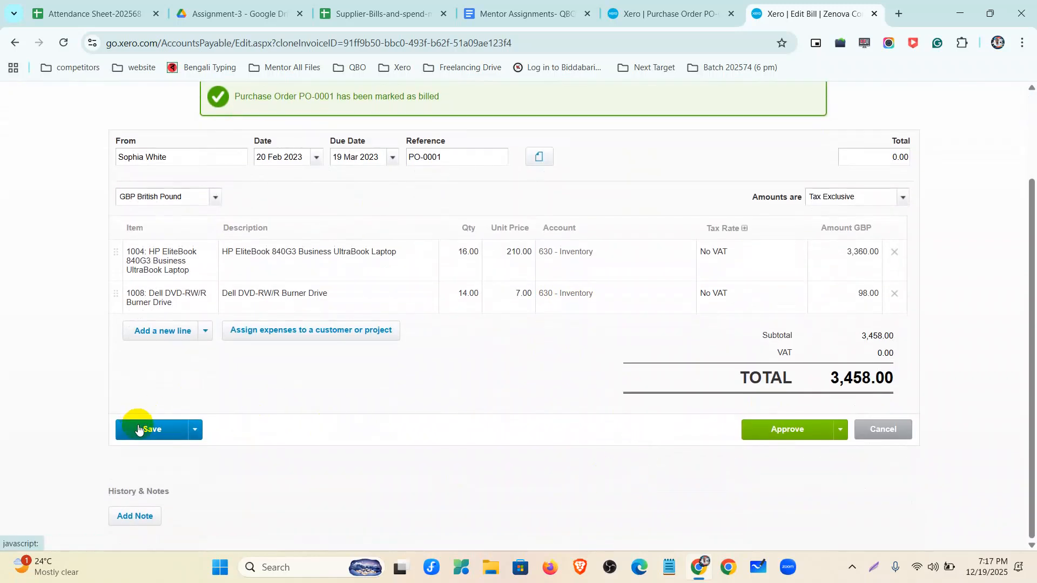
{"action": "left_click", "coordinate": [195, 430]}
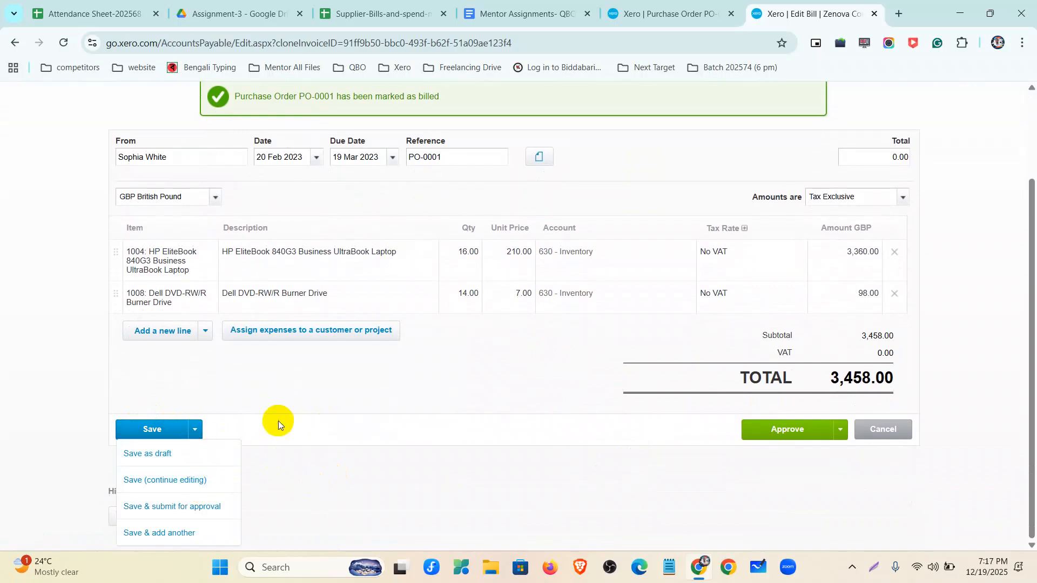
{"action": "left_click", "coordinate": [149, 432]}
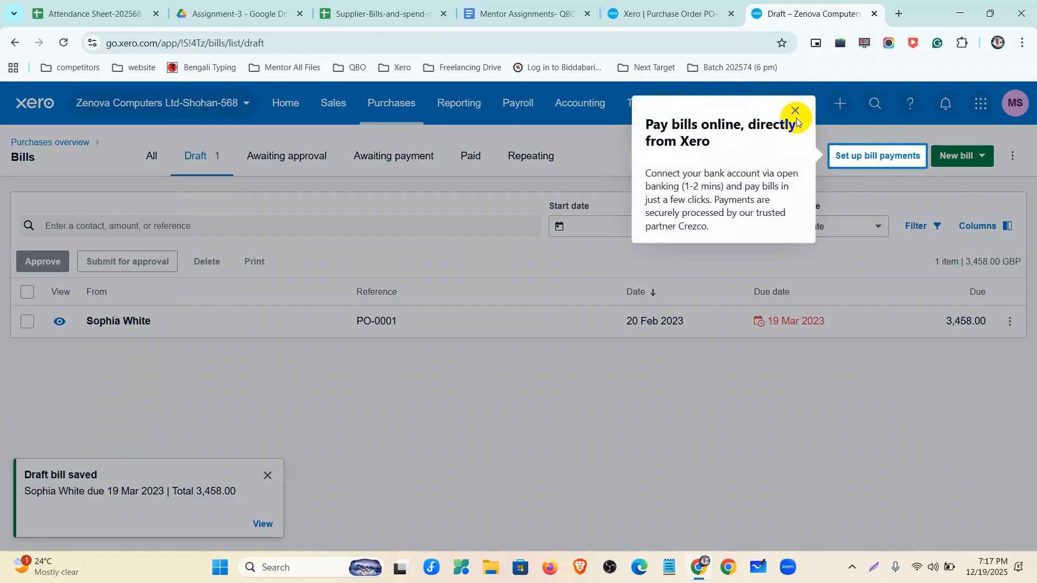
{"action": "left_click", "coordinate": [796, 110]}
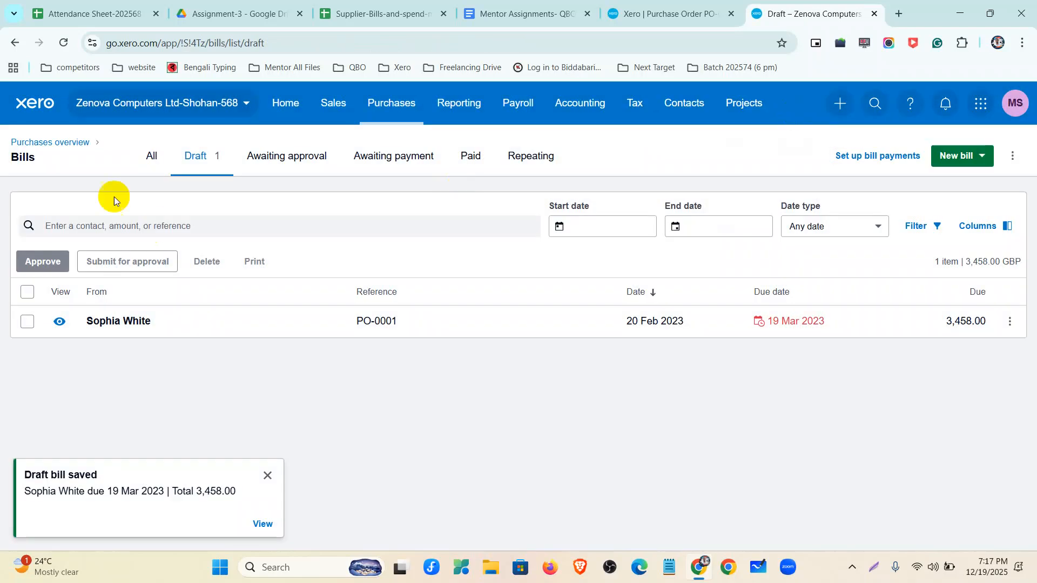
Step: Review the bills and purchase orders sections of the purchases overview and show all bills
{"action": "left_click", "coordinate": [81, 141]}
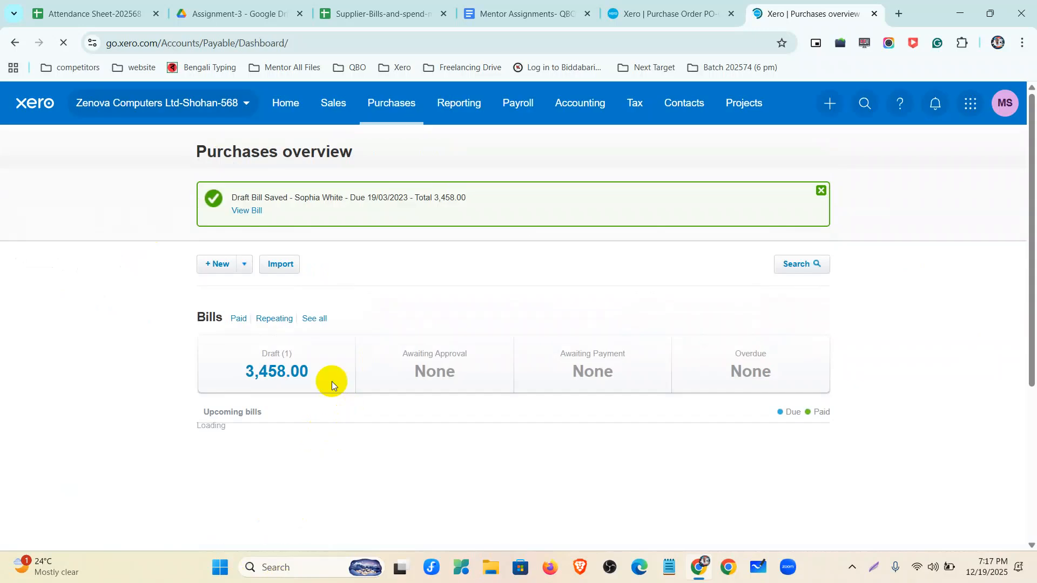
{"action": "scroll", "coordinate": [226, 324], "scroll_direction": "down", "scroll_amount": 5}
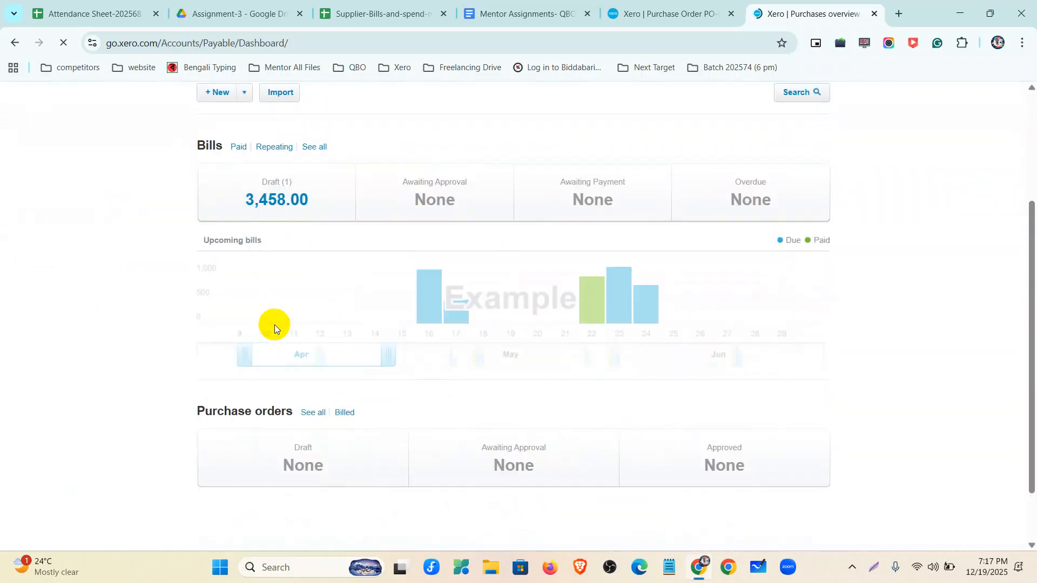
{"action": "scroll", "coordinate": [278, 340], "scroll_direction": "up", "scroll_amount": 4}
{"action": "scroll", "coordinate": [315, 443], "scroll_direction": "down", "scroll_amount": 4}
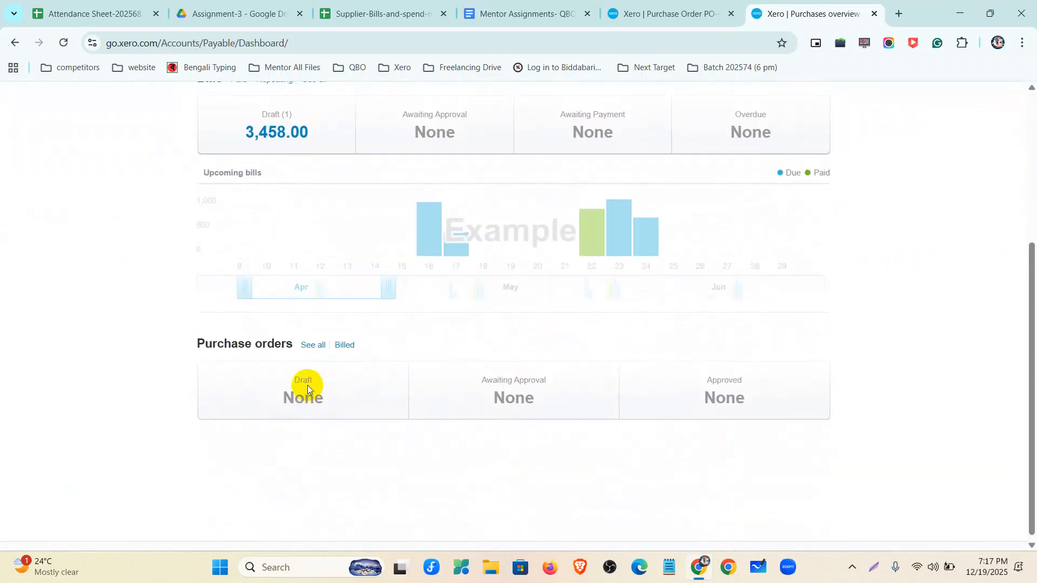
{"action": "scroll", "coordinate": [292, 367], "scroll_direction": "up", "scroll_amount": 4}
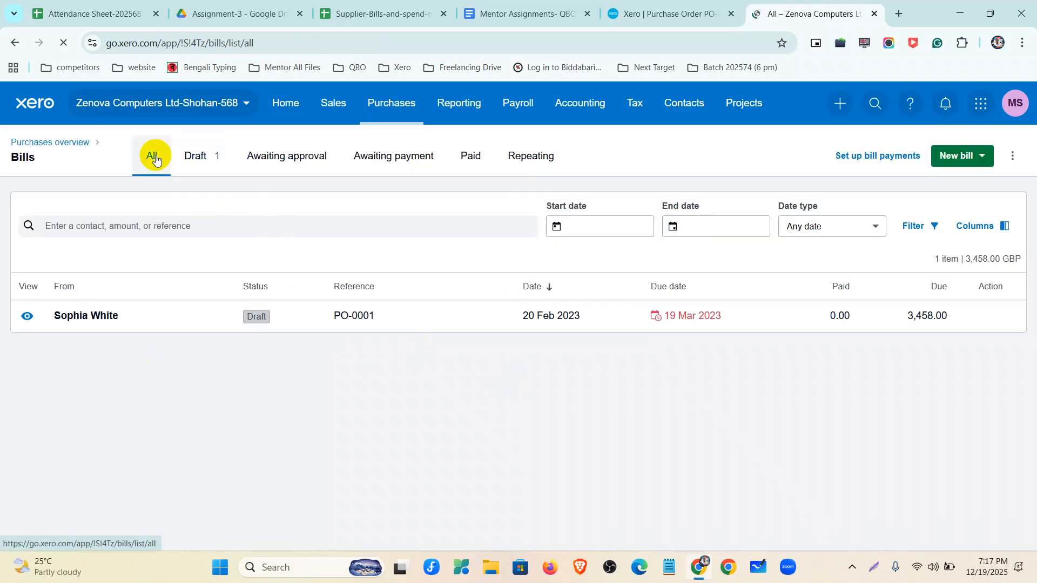
Step: Select the draft bill and submit it for approval
{"action": "left_click", "coordinate": [204, 155]}
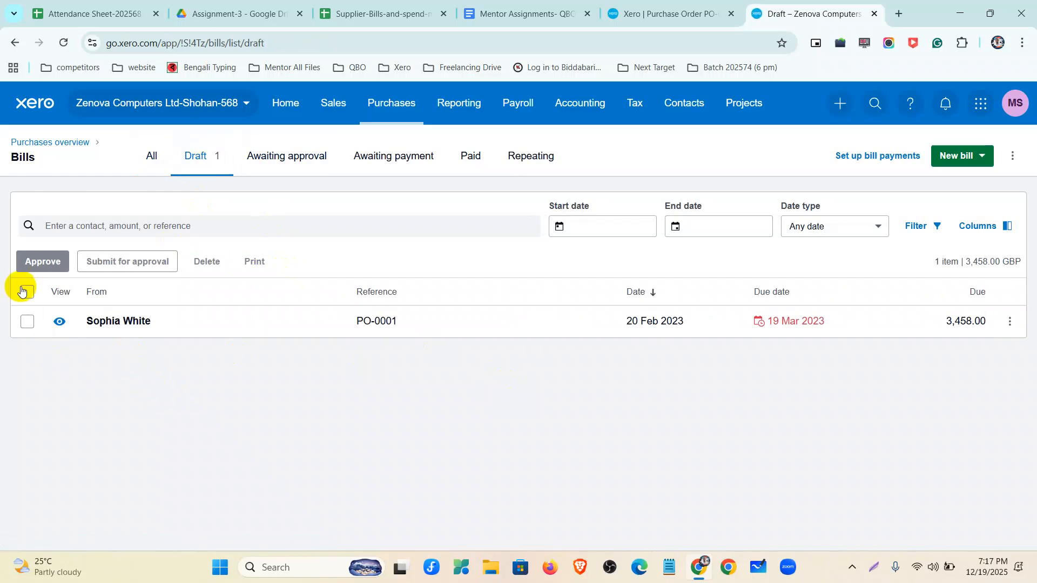
{"action": "left_click", "coordinate": [24, 291]}
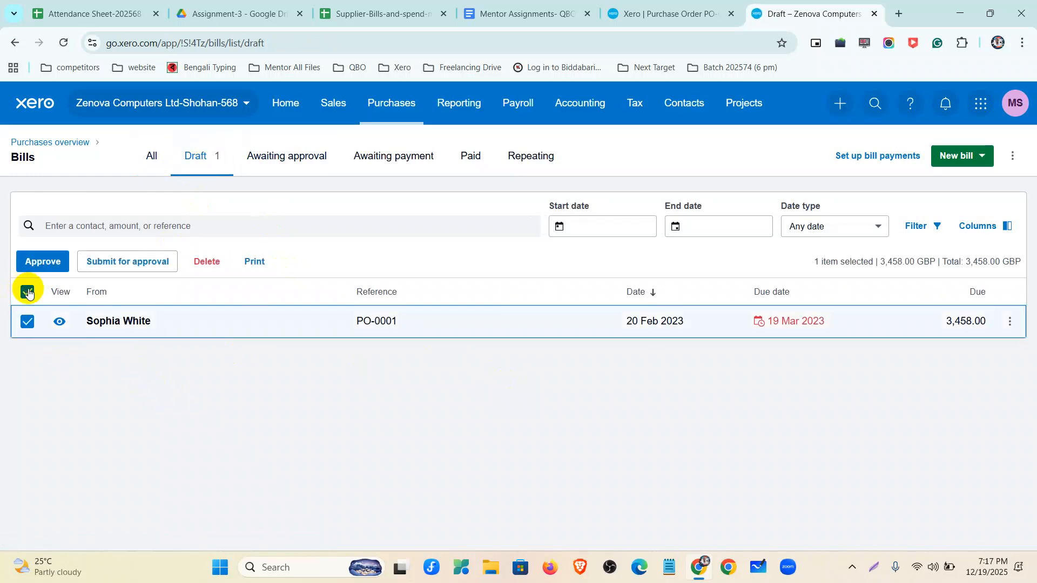
{"action": "left_click", "coordinate": [147, 266]}
{"action": "left_click", "coordinate": [580, 363]}
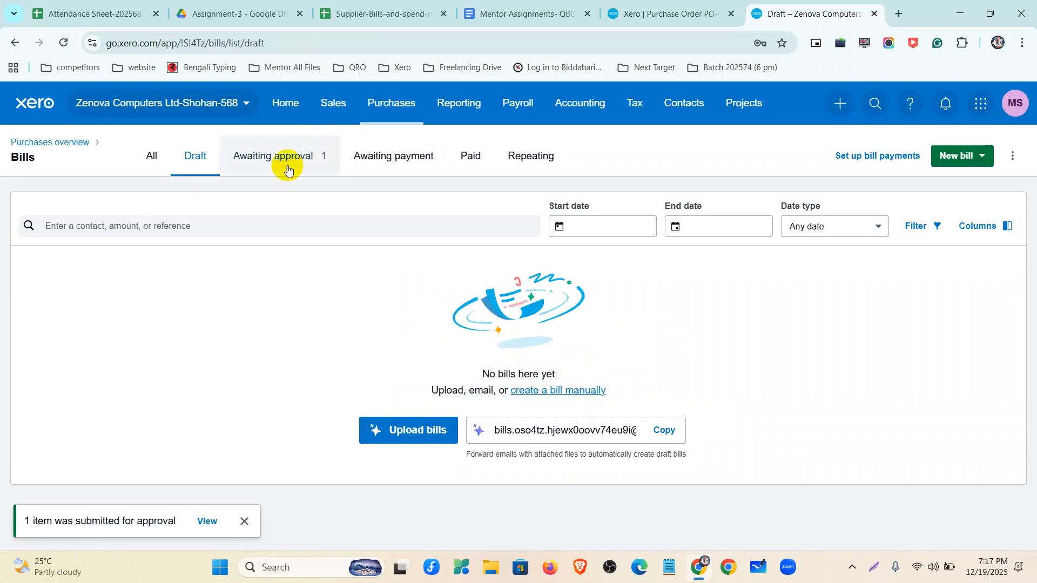
Step: Approve the bill that is awaiting approval and show the bills awaiting payment
{"action": "left_click", "coordinate": [268, 164]}
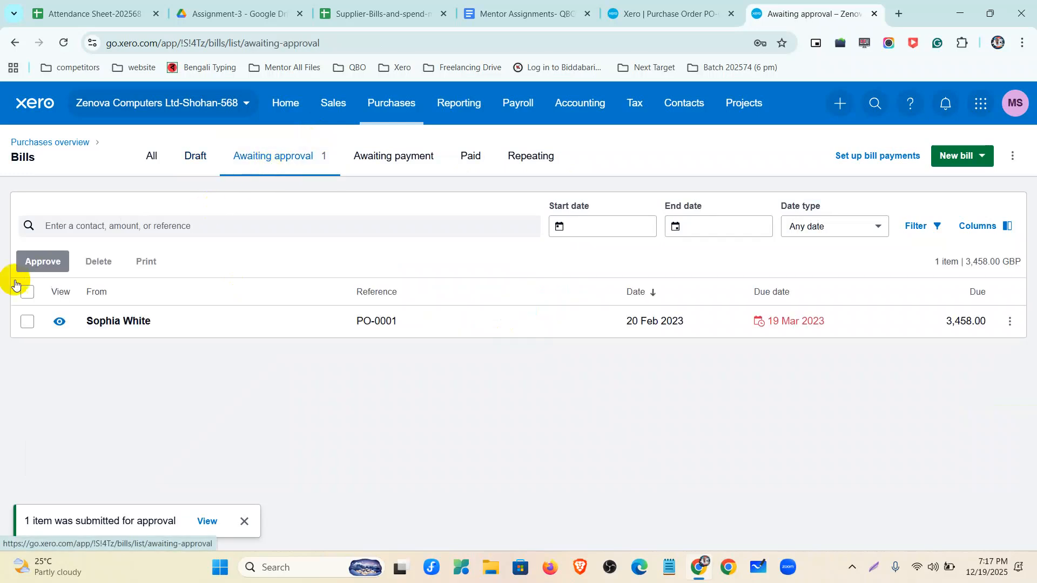
{"action": "left_click", "coordinate": [32, 287]}
{"action": "left_click", "coordinate": [40, 261]}
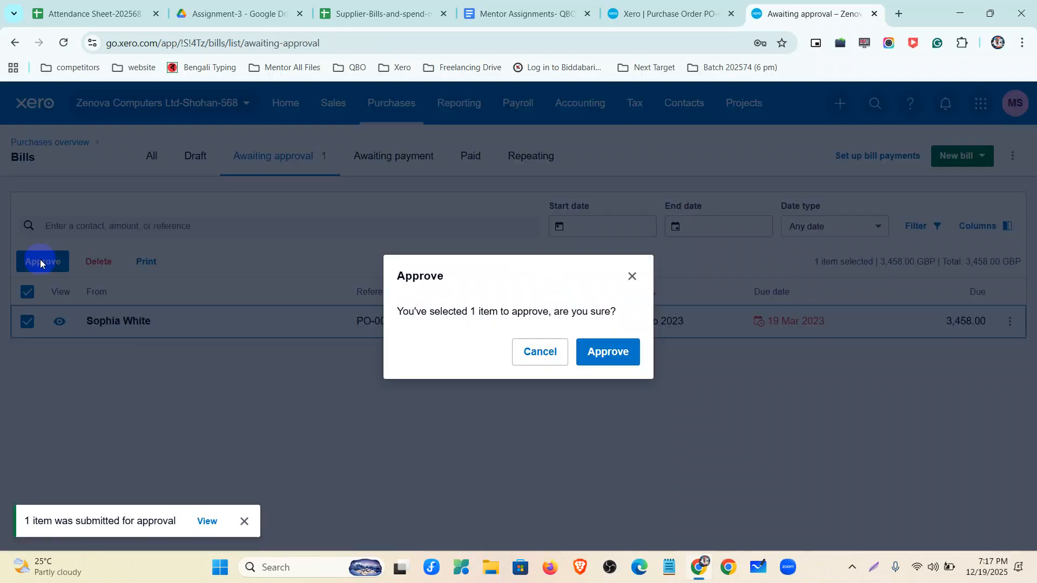
{"action": "left_click", "coordinate": [610, 358]}
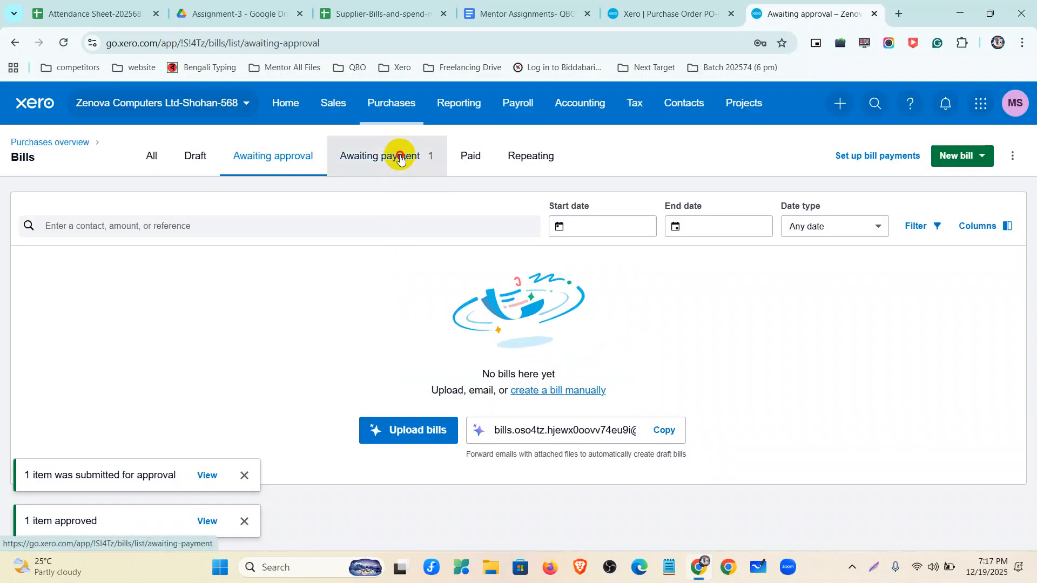
{"action": "left_click", "coordinate": [398, 157]}
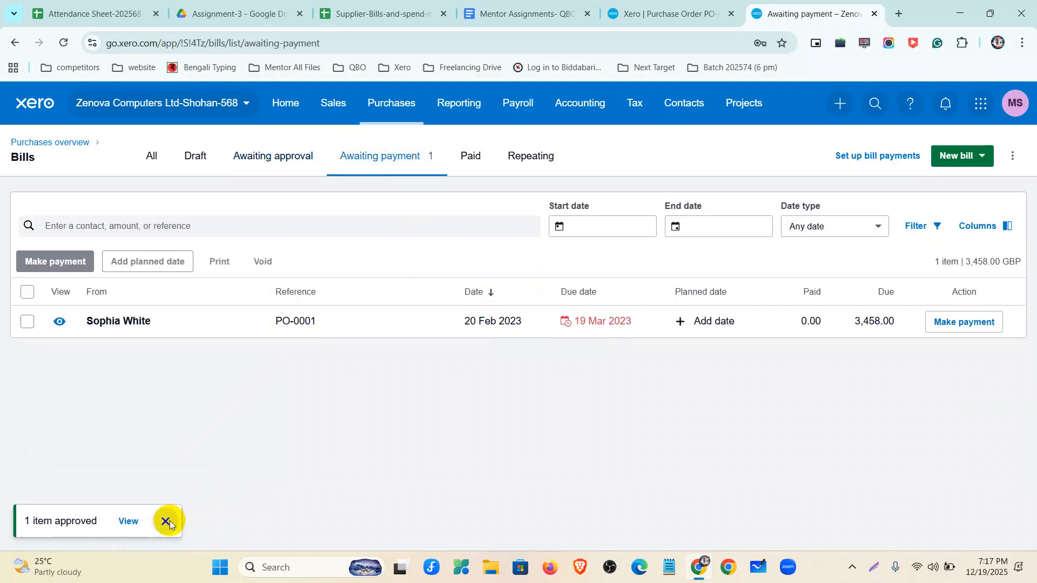
Step: Dismiss the approval notice and open the bill with reference PO-0001 that is awaiting payment
{"action": "left_click", "coordinate": [168, 519]}
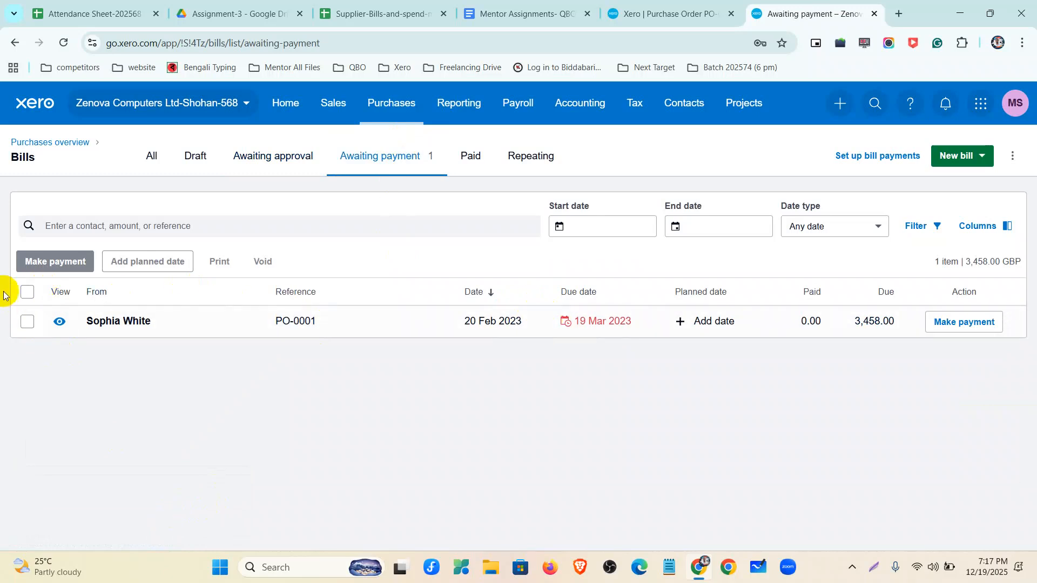
{"action": "left_click", "coordinate": [528, 321]}
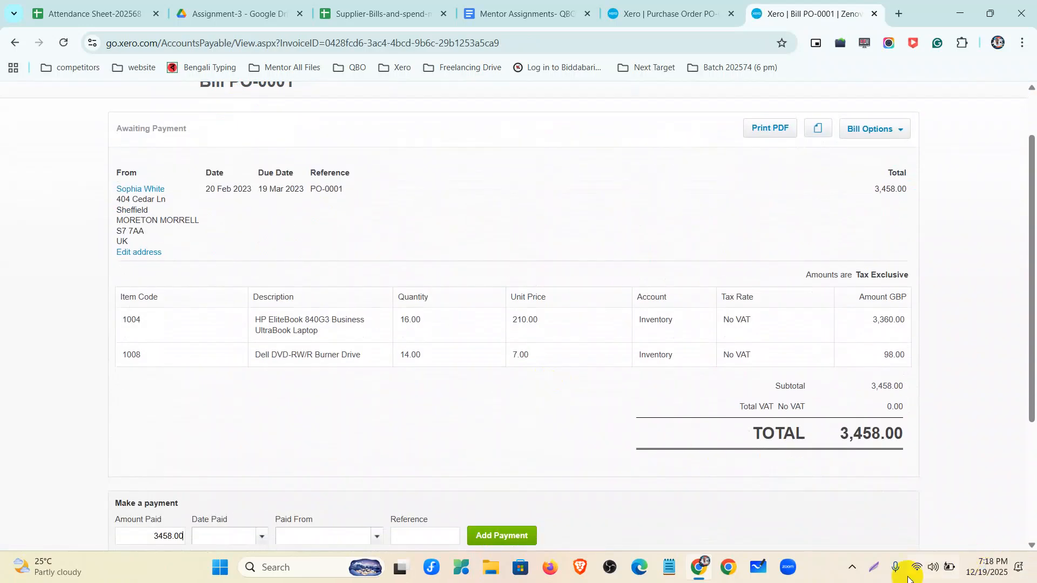
Step: Mark the bill details, reference, payment fields and Add Payment with red rectangles on a screen capture, and discard the capture
{"action": "left_click", "coordinate": [873, 568]}
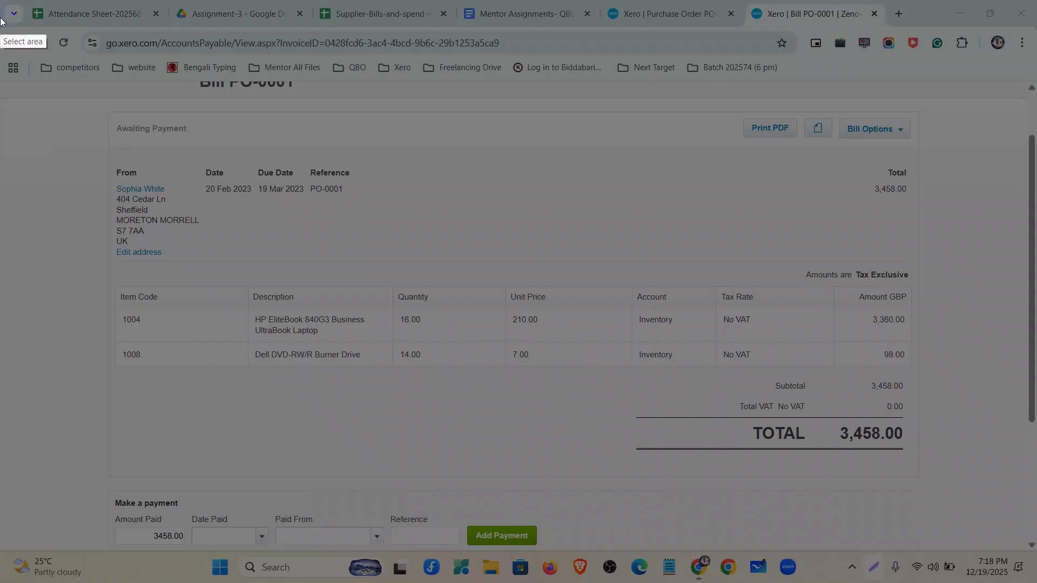
{"action": "left_click", "coordinate": [912, 519]}
{"action": "mouse_move", "coordinate": [107, 116]}
{"action": "left_mouse_down"}
{"action": "mouse_move", "coordinate": [729, 319]}
{"action": "mouse_move", "coordinate": [928, 442]}
{"action": "mouse_move", "coordinate": [926, 481]}
{"action": "left_mouse_up"}
{"action": "left_click_drag", "start_coordinate": [86, 493], "coordinate": [576, 555]}
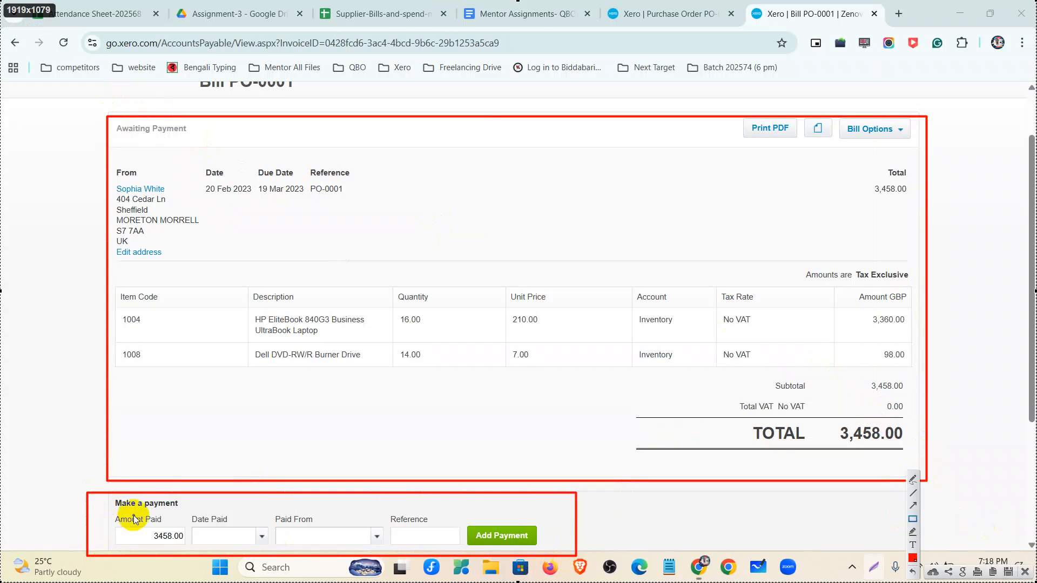
{"action": "mouse_move", "coordinate": [106, 513]}
{"action": "left_mouse_down"}
{"action": "mouse_move", "coordinate": [182, 547]}
{"action": "mouse_move", "coordinate": [268, 549]}
{"action": "left_mouse_up"}
{"action": "left_click_drag", "start_coordinate": [270, 511], "coordinate": [354, 551]}
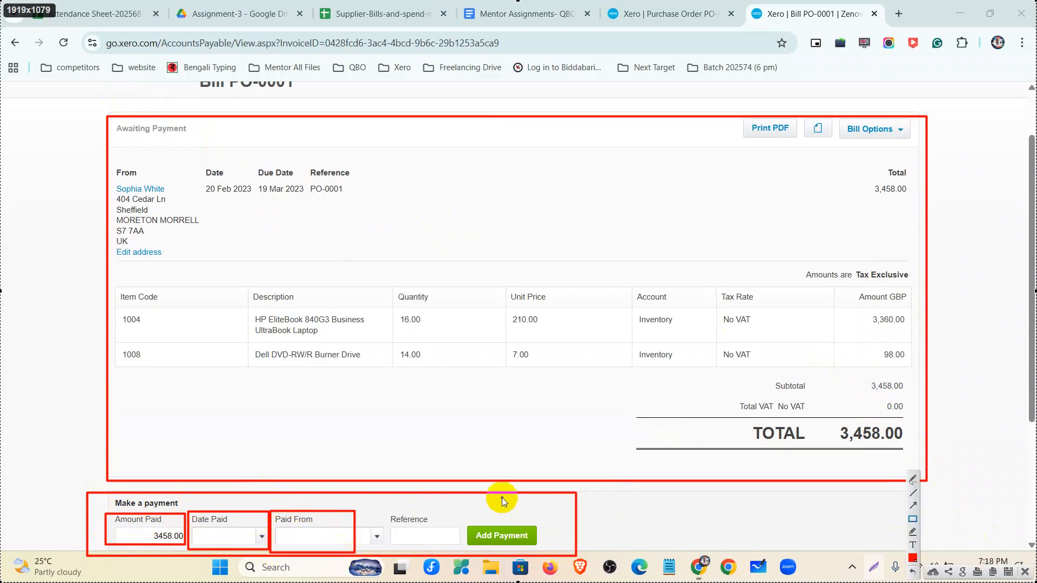
{"action": "left_click_drag", "start_coordinate": [384, 510], "coordinate": [444, 548]}
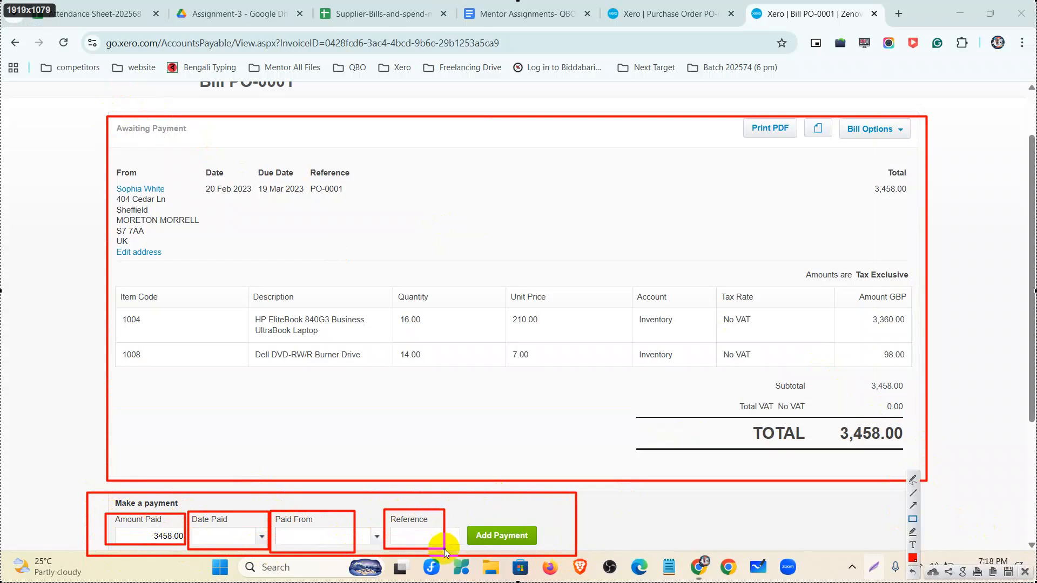
{"action": "left_click_drag", "start_coordinate": [301, 163], "coordinate": [361, 201]}
{"action": "left_click_drag", "start_coordinate": [467, 526], "coordinate": [537, 547]}
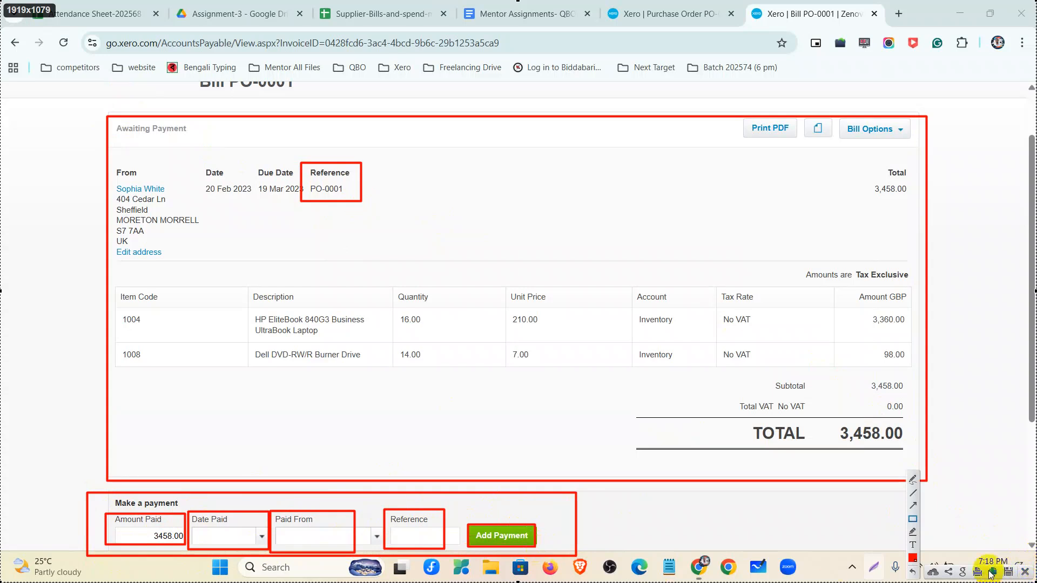
{"action": "left_click", "coordinate": [1025, 572]}
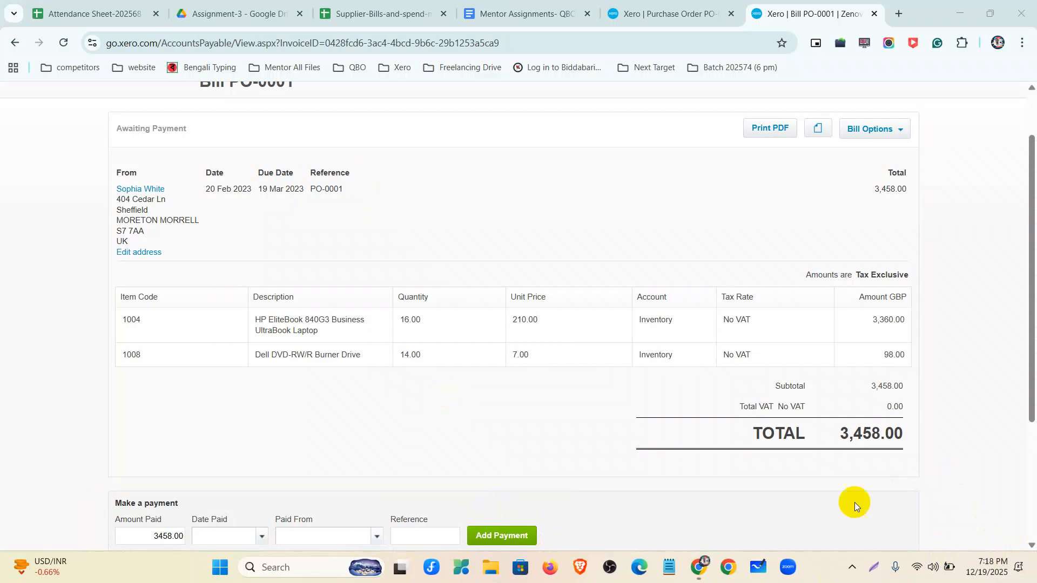
Step: Set the date paid for the bill's payment to 13 Mar 2023
{"action": "scroll", "coordinate": [213, 324], "scroll_direction": "down", "scroll_amount": 1}
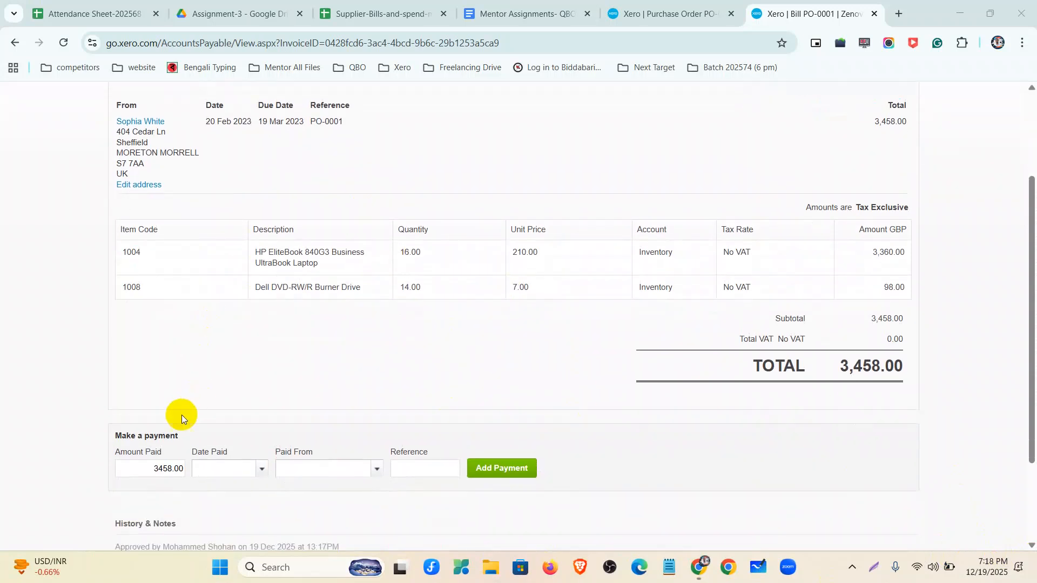
{"action": "left_click_drag", "start_coordinate": [844, 365], "coordinate": [891, 363]}
{"action": "left_click", "coordinate": [667, 382]}
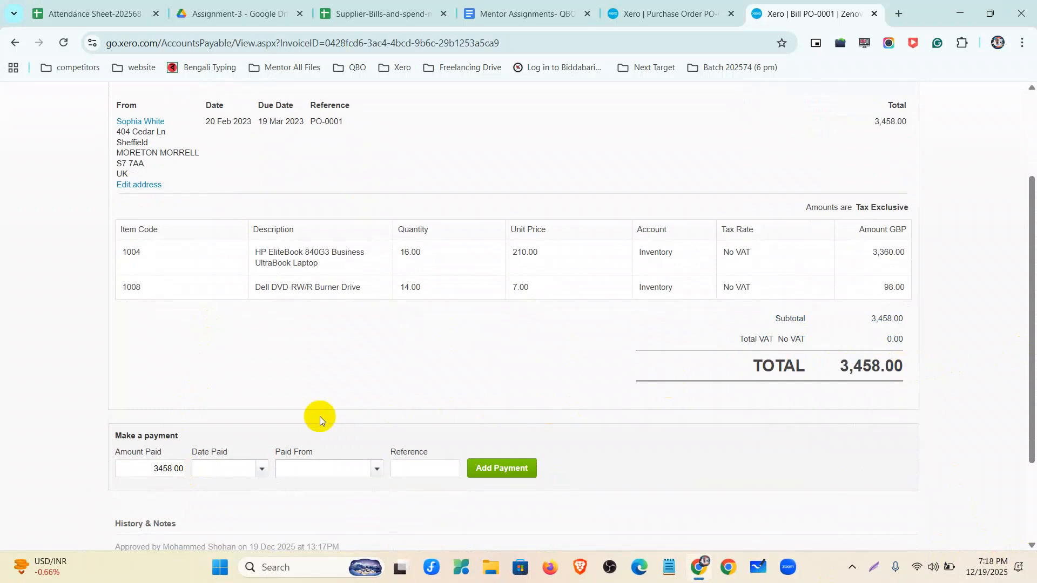
{"action": "left_click", "coordinate": [269, 465]}
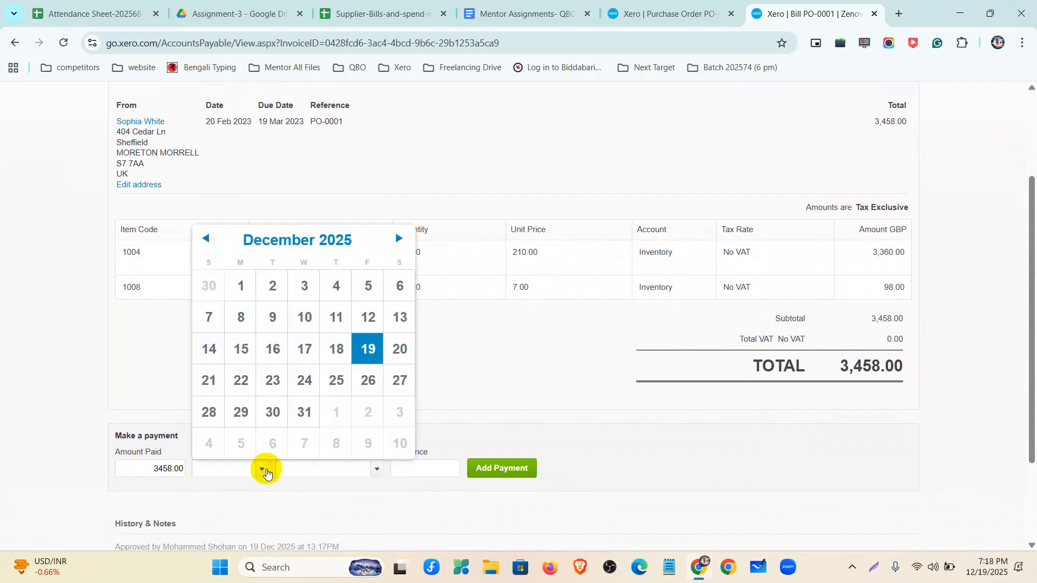
{"action": "left_click", "coordinate": [274, 238]}
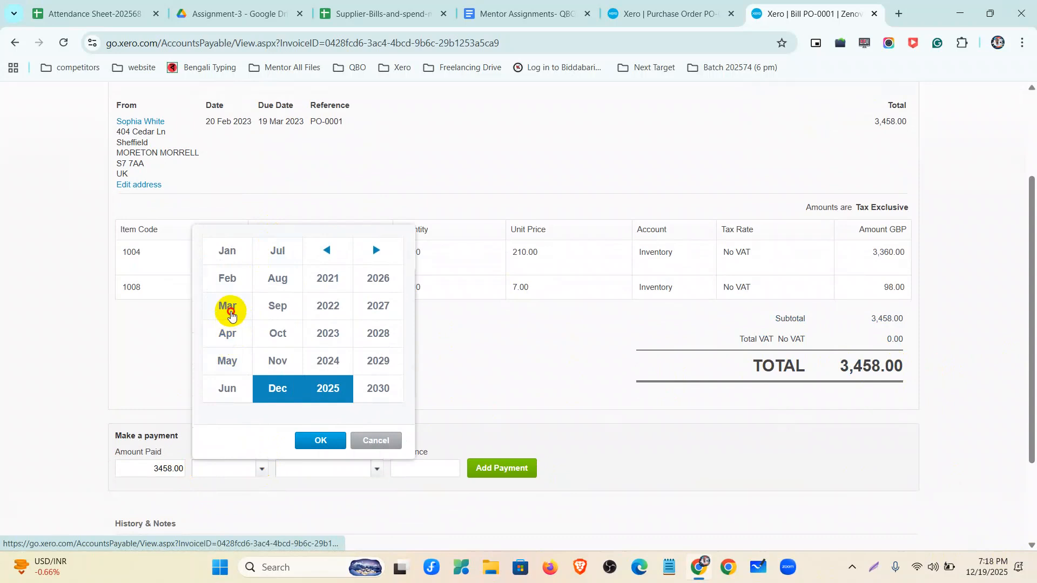
{"action": "left_click", "coordinate": [226, 306]}
{"action": "left_click", "coordinate": [328, 332]}
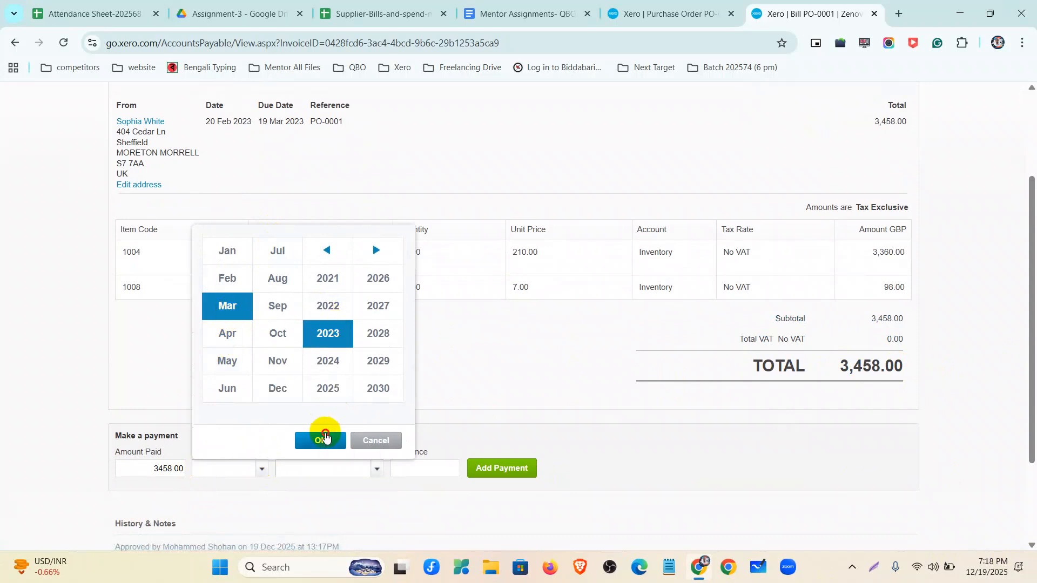
{"action": "left_click", "coordinate": [322, 435]}
{"action": "left_click", "coordinate": [245, 347]}
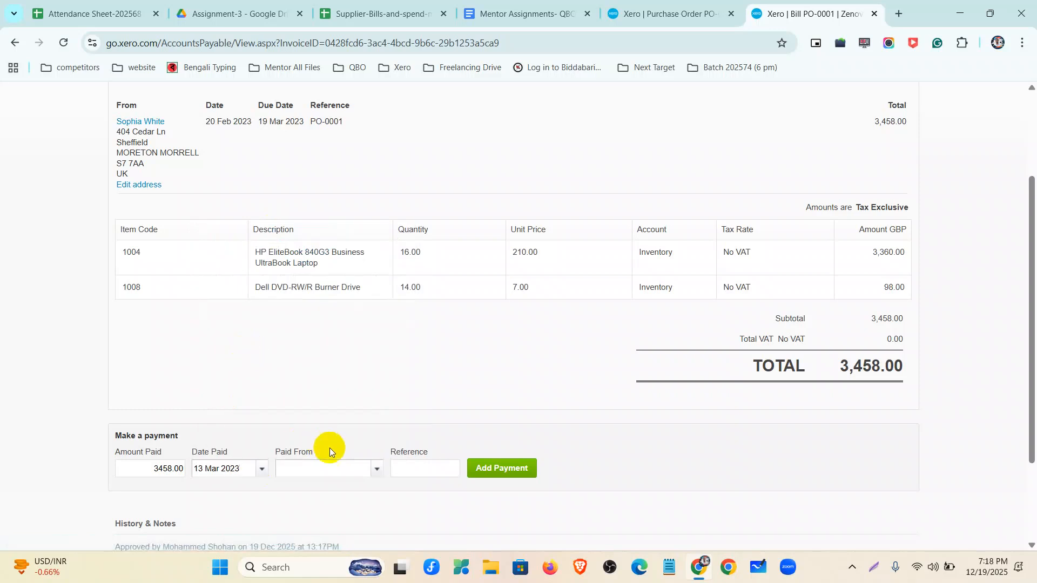
Step: Pay the bill from 650 - RBS Bank–Checking, add the 3458.00 payment and dismiss the payment notice
{"action": "left_click", "coordinate": [368, 466]}
{"action": "scroll", "coordinate": [373, 464], "scroll_direction": "down", "scroll_amount": 1}
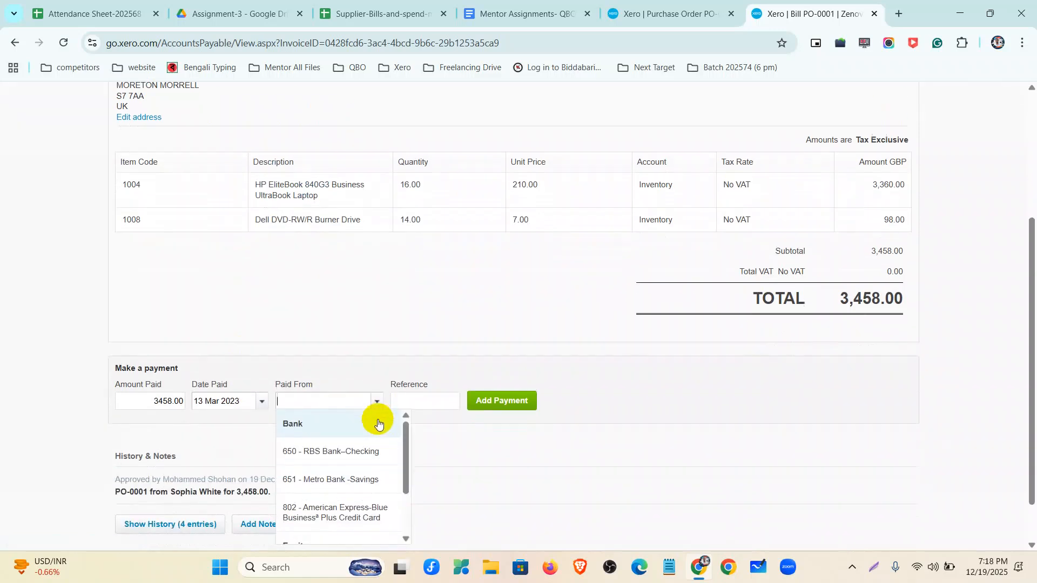
{"action": "left_click", "coordinate": [335, 452]}
{"action": "scroll", "coordinate": [394, 366], "scroll_direction": "up", "scroll_amount": 1}
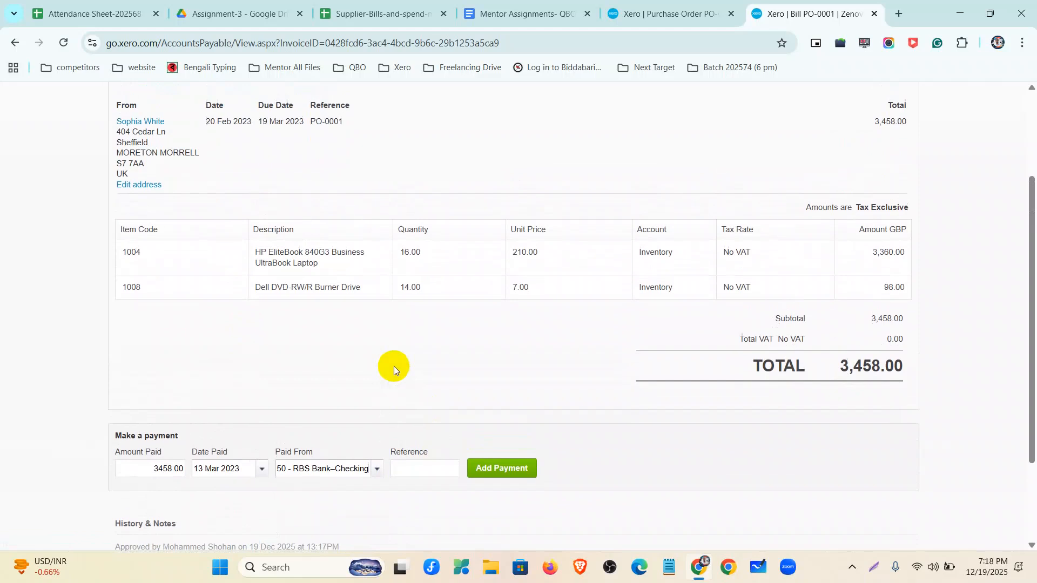
{"action": "mouse_move", "coordinate": [344, 114]}
{"action": "left_mouse_down"}
{"action": "mouse_move", "coordinate": [317, 122]}
{"action": "mouse_move", "coordinate": [342, 125]}
{"action": "left_mouse_up"}
{"action": "scroll", "coordinate": [486, 378], "scroll_direction": "down", "scroll_amount": 2}
{"action": "left_click", "coordinate": [492, 347]}
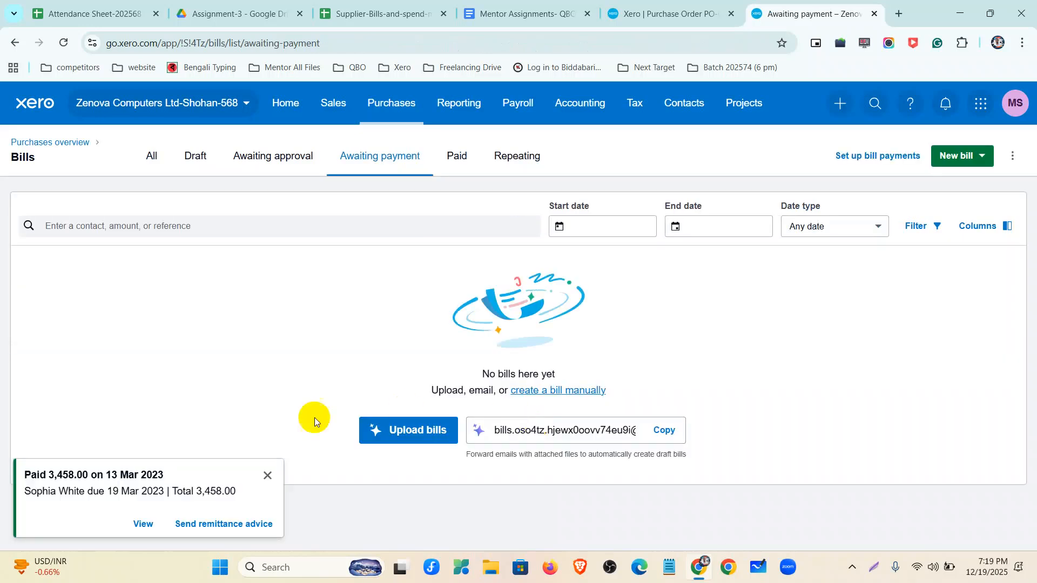
{"action": "left_click", "coordinate": [268, 475]}
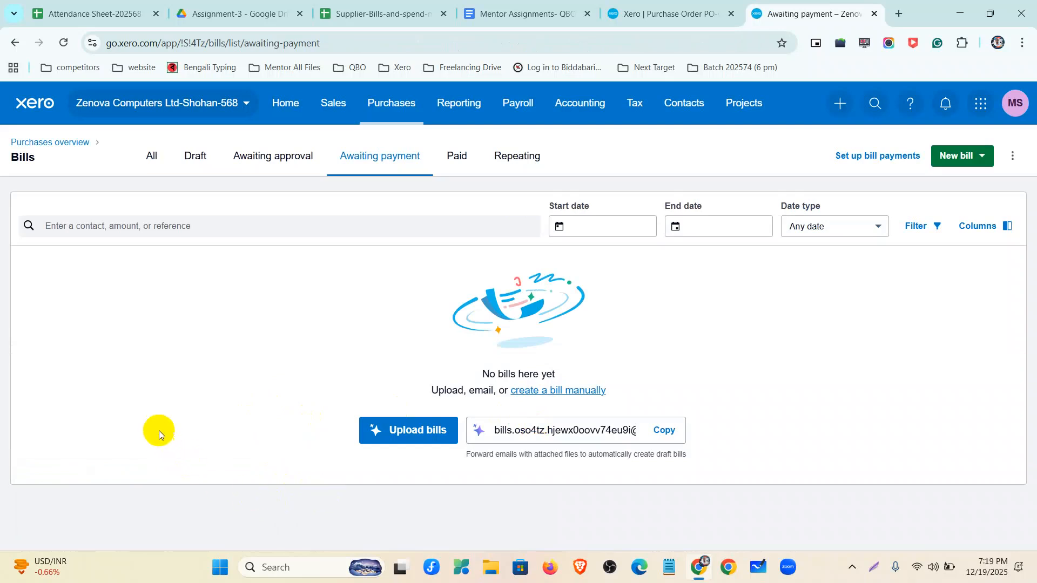
Step: Show the paid bills, select bill PO-0001 and print it to a PDF
{"action": "left_click", "coordinate": [454, 157]}
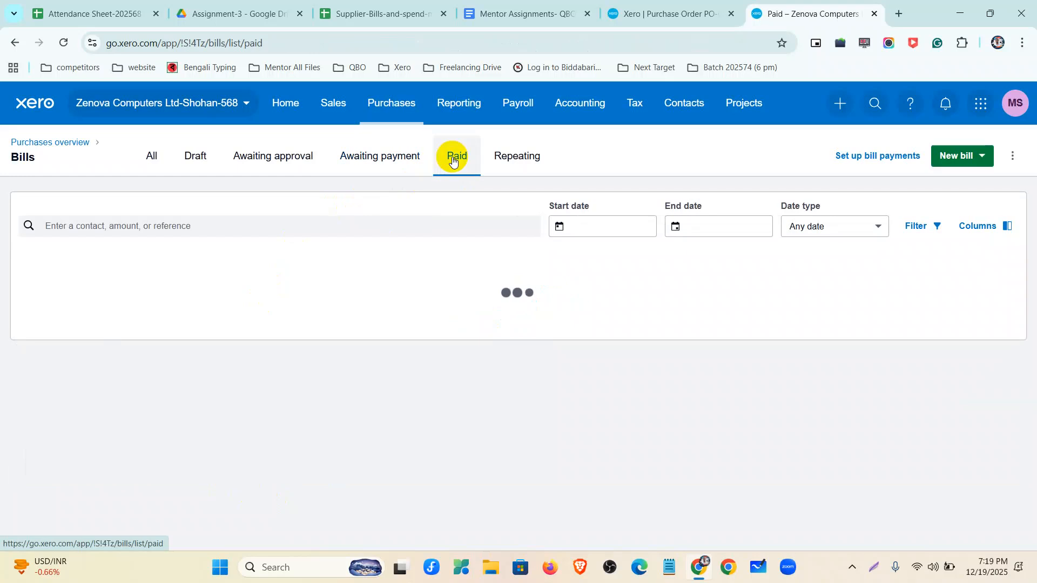
{"action": "left_click", "coordinate": [26, 292]}
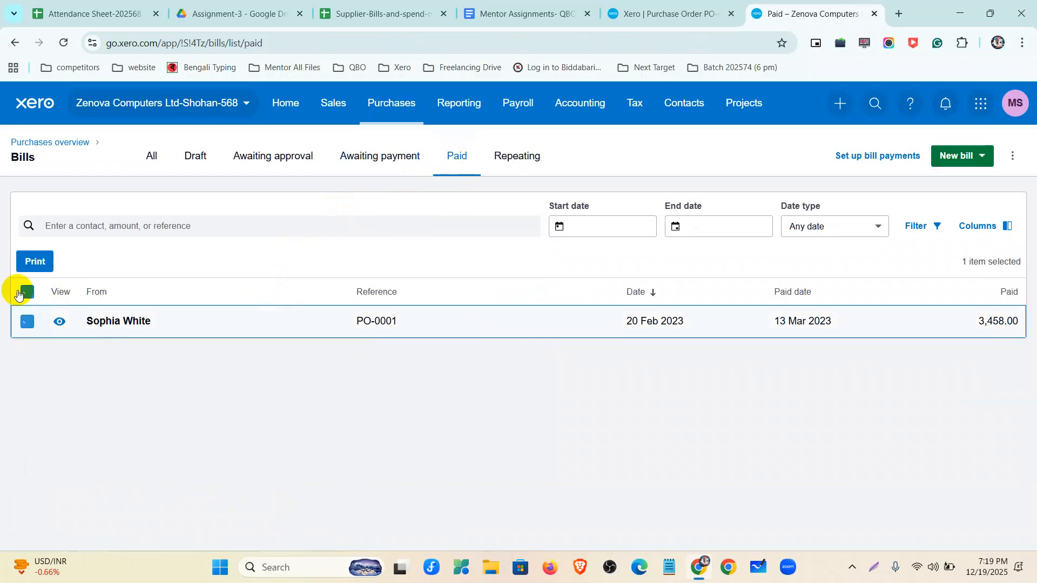
{"action": "left_click", "coordinate": [35, 263]}
{"action": "left_click", "coordinate": [624, 358]}
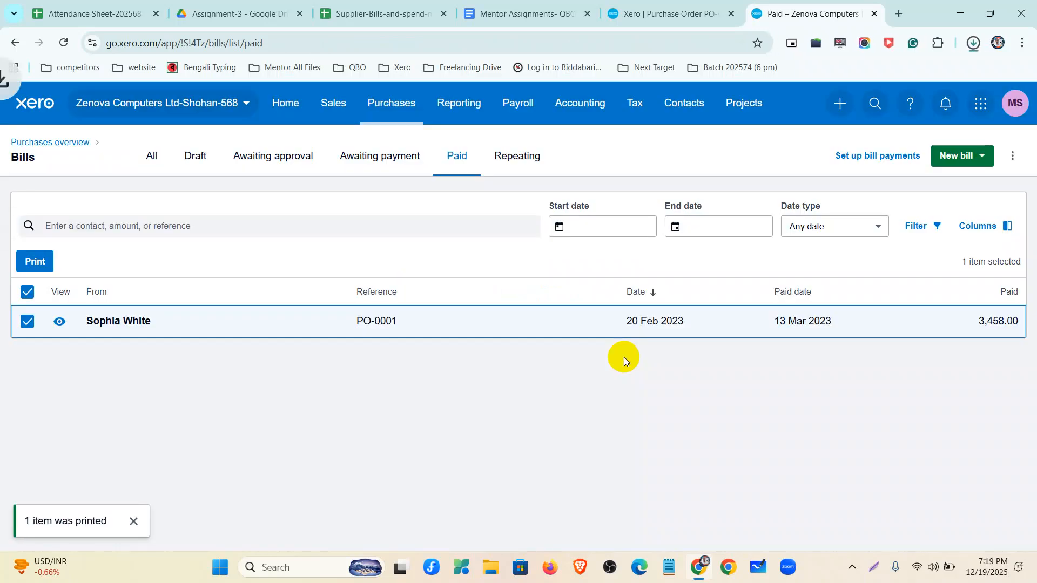
Step: Open the downloaded Invoice PO-0001.pdf, review its lines and payment totals, and close it
{"action": "left_click", "coordinate": [830, 81]}
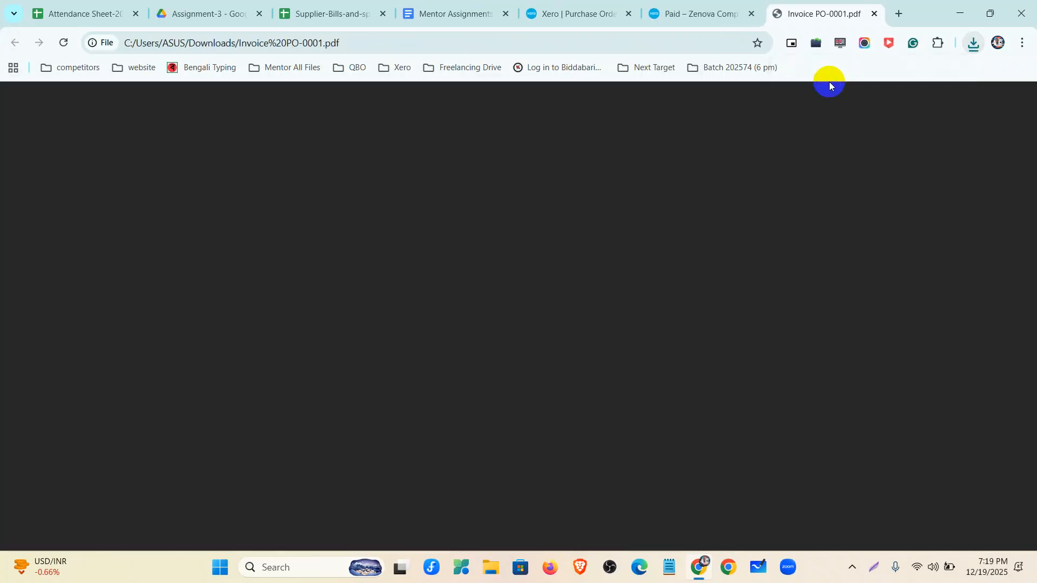
{"action": "scroll", "coordinate": [547, 289], "scroll_direction": "down", "scroll_amount": 1}
{"action": "scroll", "coordinate": [648, 344], "scroll_direction": "down", "scroll_amount": 4}
{"action": "scroll", "coordinate": [649, 346], "scroll_direction": "up", "scroll_amount": 5}
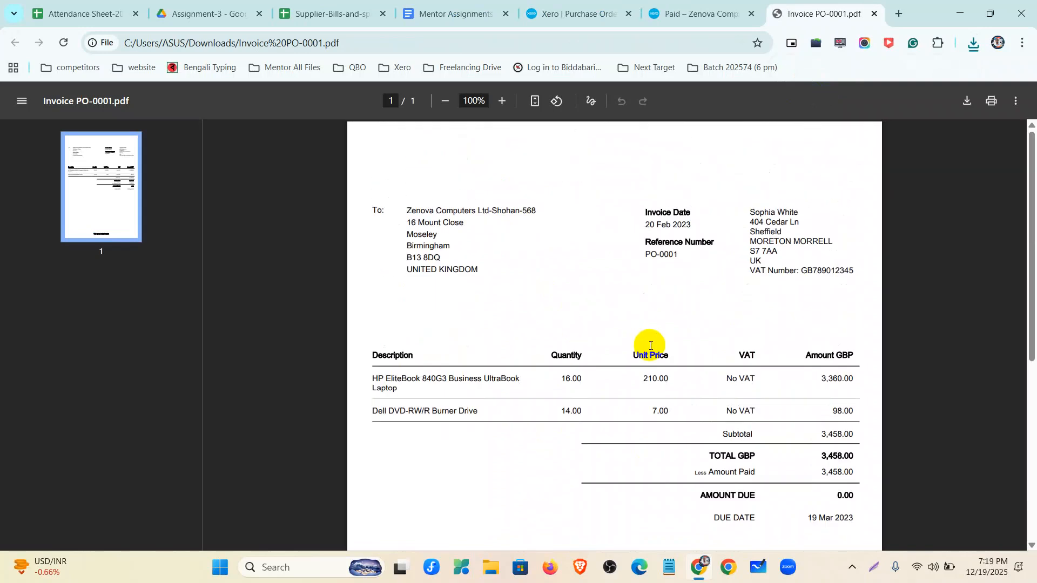
{"action": "left_click", "coordinate": [874, 14]}
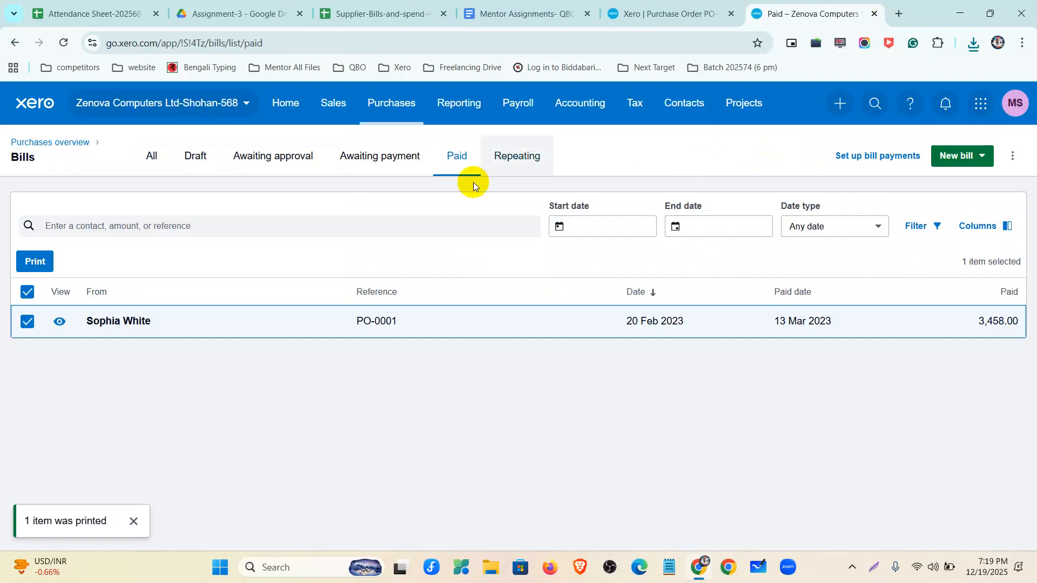
Step: Return to the purchases overview, start a new bill and choose the supplier it comes from
{"action": "left_click", "coordinate": [78, 144]}
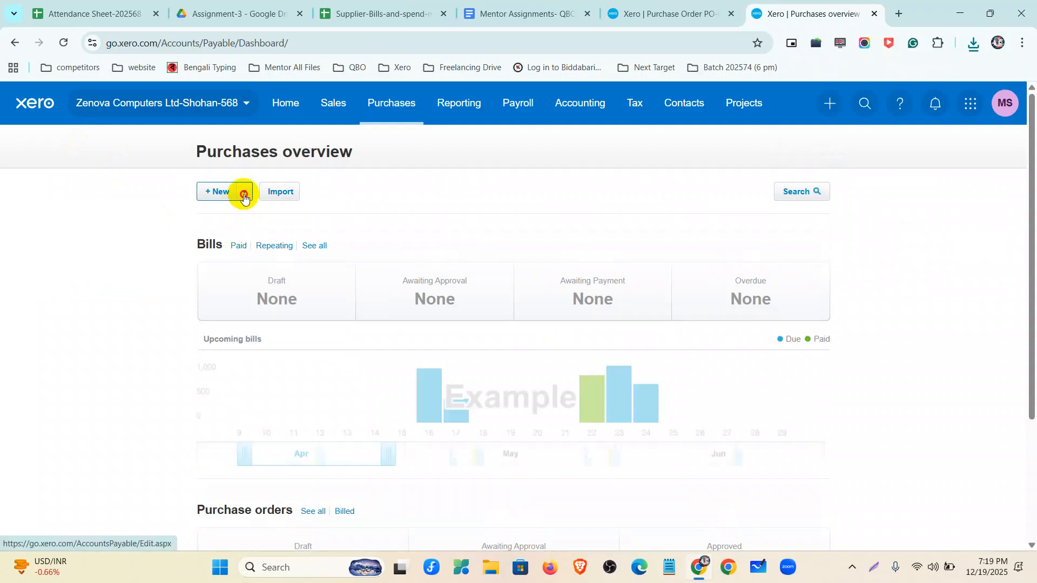
{"action": "left_click", "coordinate": [244, 193]}
{"action": "left_click", "coordinate": [247, 217]}
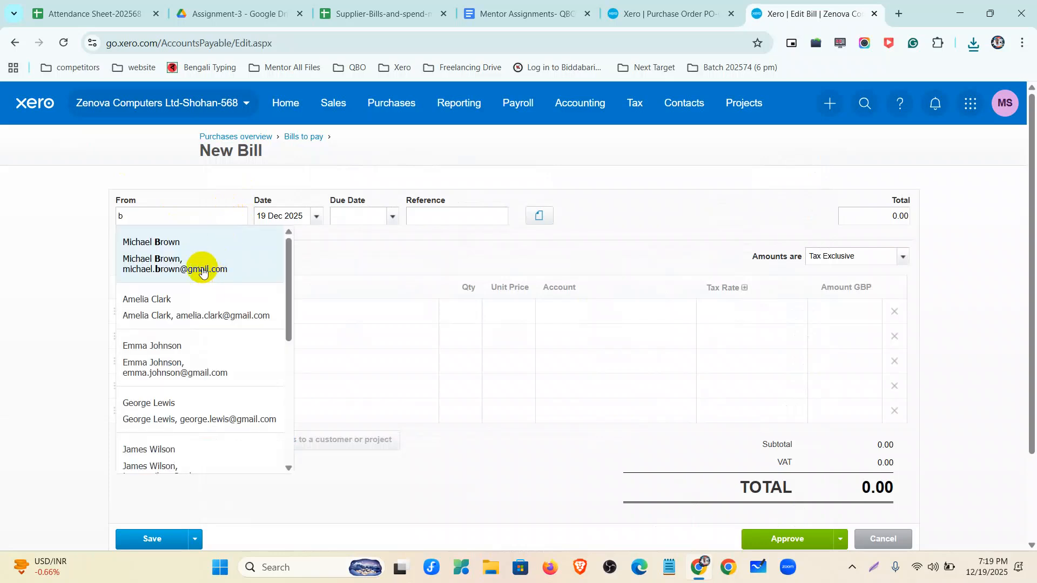
{"action": "left_click", "coordinate": [200, 268]}
Step: Set the new bill's date to 1 May 2023
{"action": "left_click", "coordinate": [317, 218]}
{"action": "left_click", "coordinate": [313, 238]}
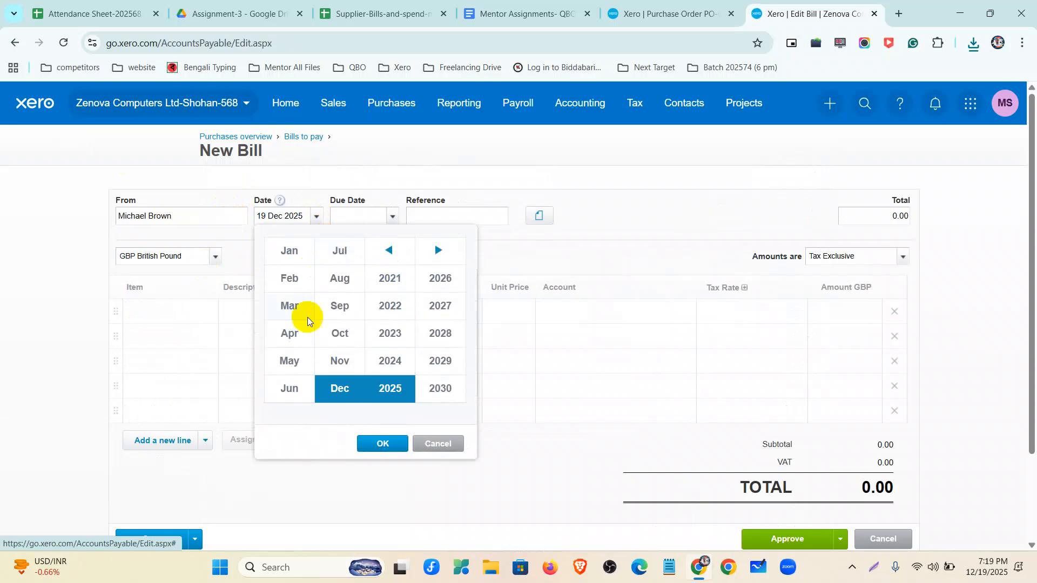
{"action": "left_click", "coordinate": [285, 361]}
{"action": "left_click", "coordinate": [390, 333]}
{"action": "left_click", "coordinate": [388, 443]}
{"action": "left_click", "coordinate": [300, 284]}
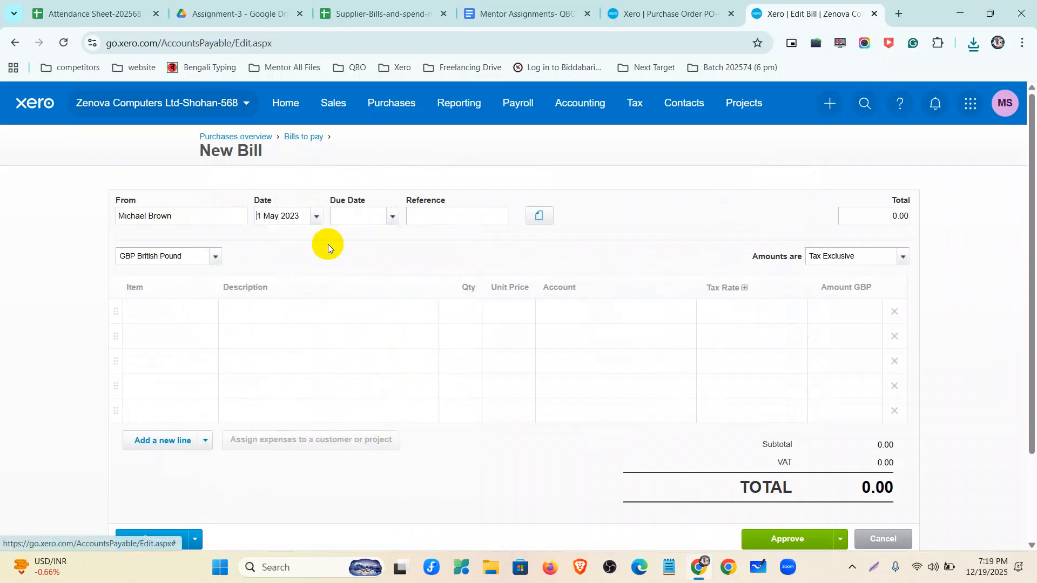
Step: Set the new bill's due date to 1 Jun 2023
{"action": "left_click", "coordinate": [390, 216]}
{"action": "left_click", "coordinate": [406, 239]}
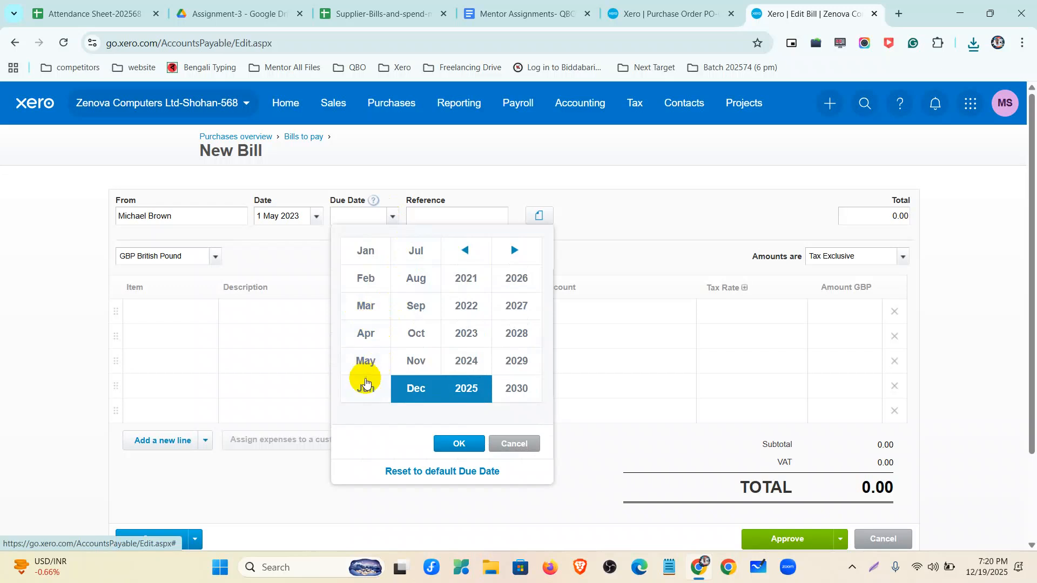
{"action": "left_click", "coordinate": [363, 396]}
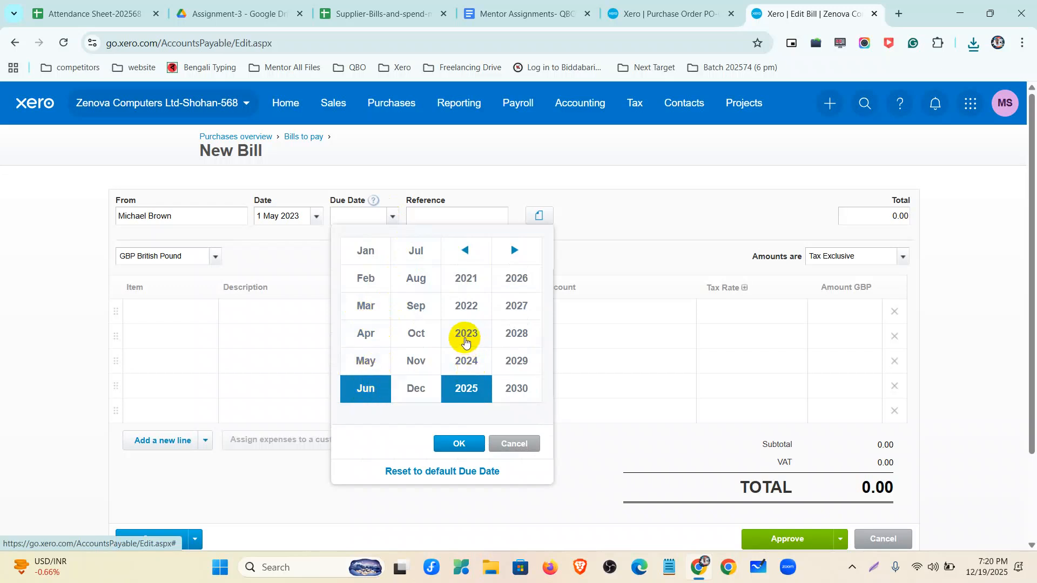
{"action": "left_click", "coordinate": [466, 333]}
{"action": "left_click", "coordinate": [459, 440]}
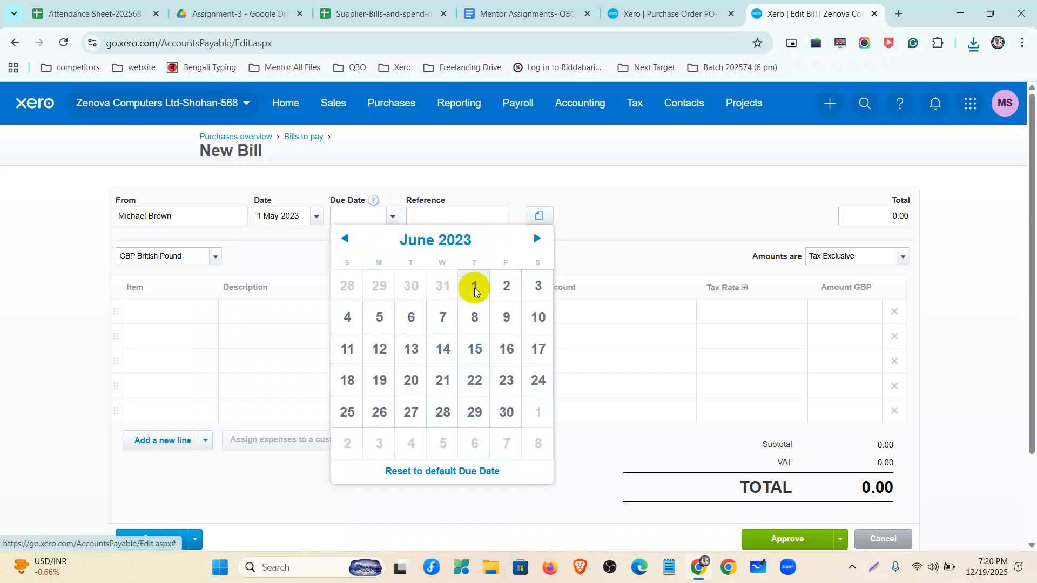
{"action": "left_click", "coordinate": [474, 287]}
Step: Add the item 900: Computer sticker to the first line of the bill
{"action": "left_click", "coordinate": [196, 310]}
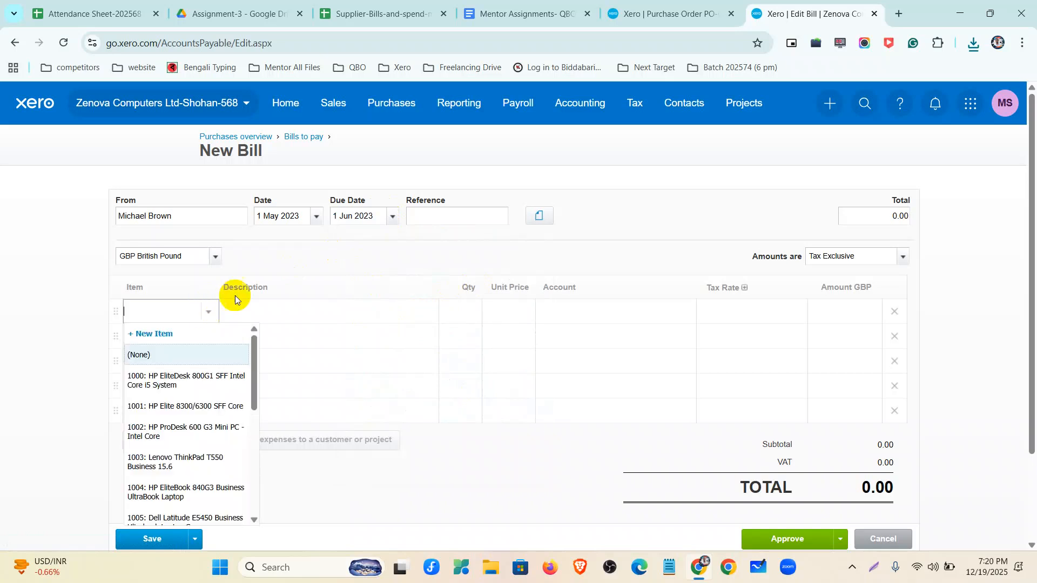
{"action": "scroll", "coordinate": [165, 452], "scroll_direction": "down", "scroll_amount": 8}
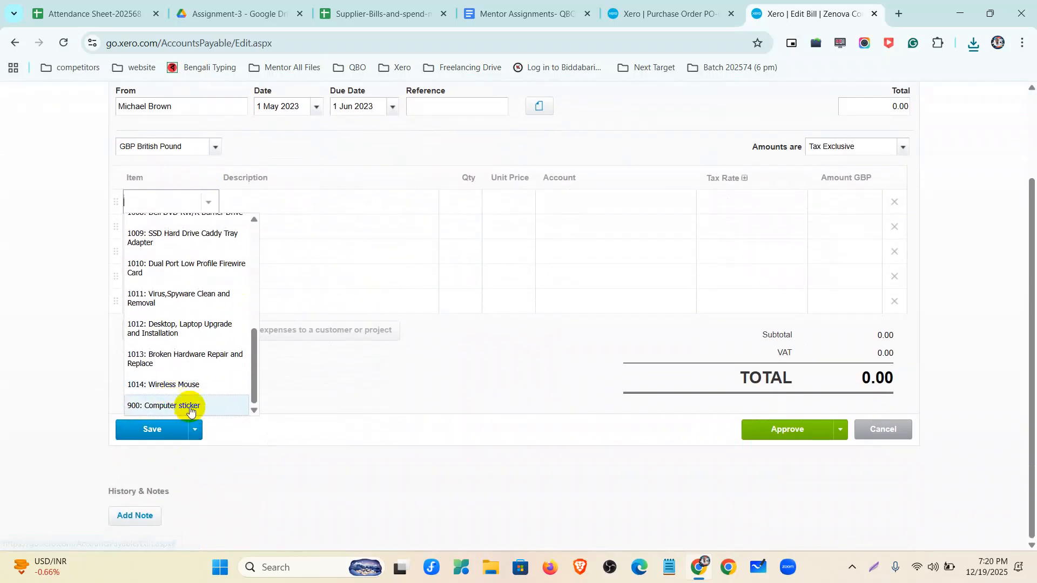
{"action": "left_click", "coordinate": [188, 406]}
Step: Add the item 1014: Wireless Mouse to the second line of the bill
{"action": "left_click", "coordinate": [181, 226]}
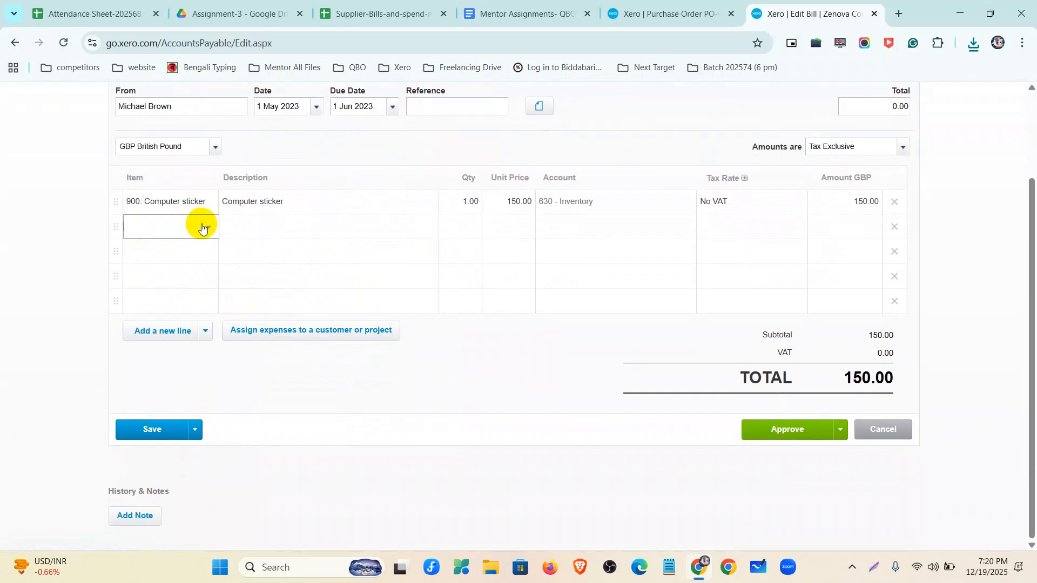
{"action": "left_click", "coordinate": [206, 231]}
{"action": "scroll", "coordinate": [186, 351], "scroll_direction": "down", "scroll_amount": 5}
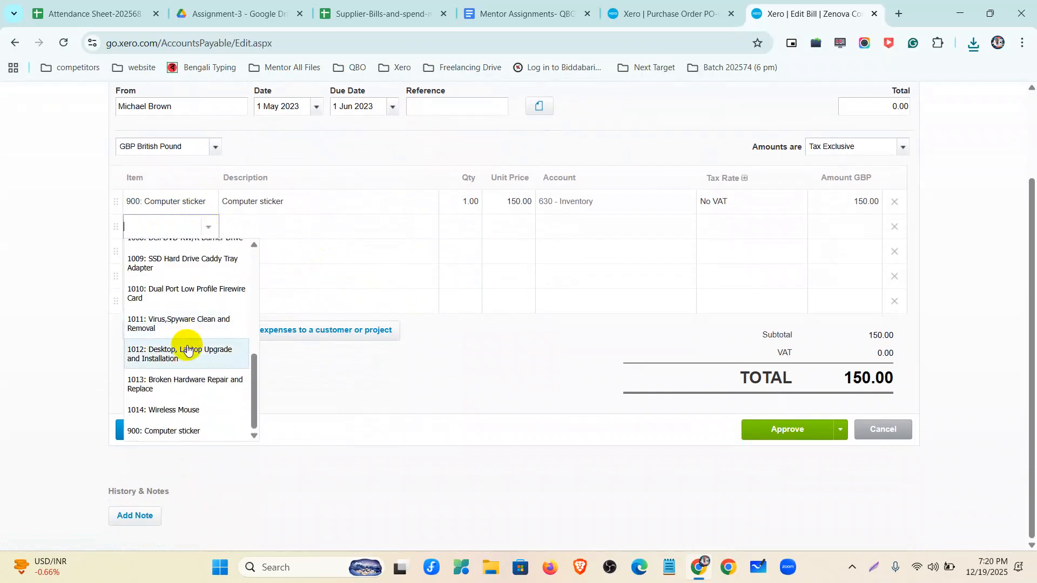
{"action": "left_click", "coordinate": [189, 409]}
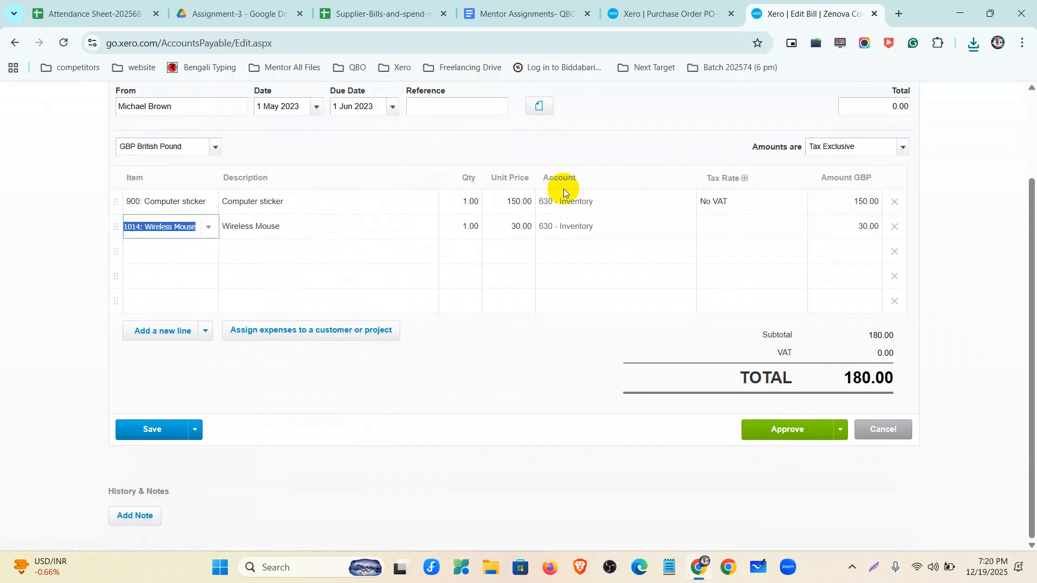
Step: Set the Computer sticker quantity to 10, and the Wireless Mouse quantity to 5 with a unit price of 300
{"action": "left_click", "coordinate": [464, 204]}
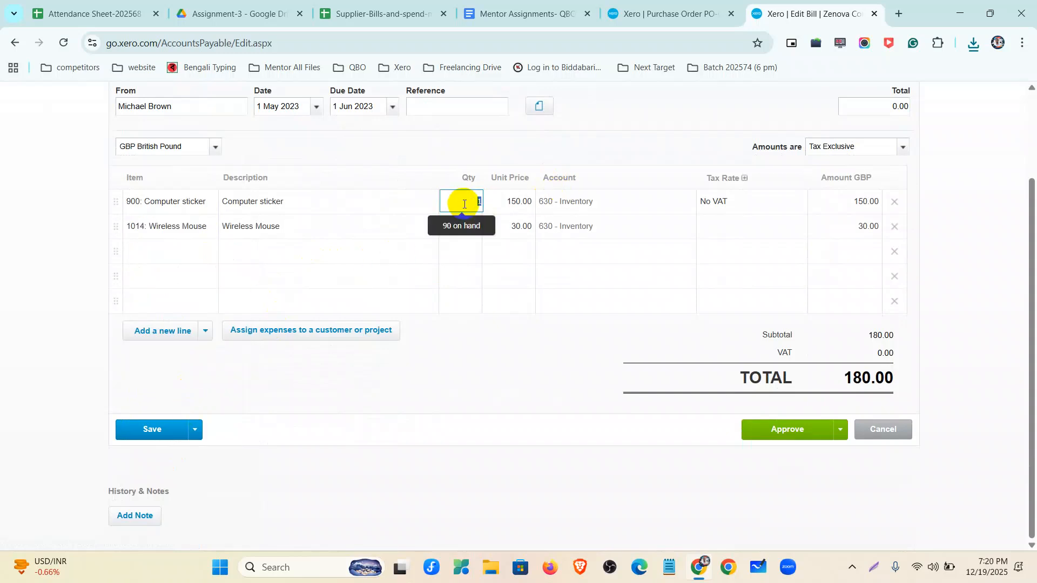
{"action": "type", "text": "0"}
{"action": "left_click", "coordinate": [469, 226]}
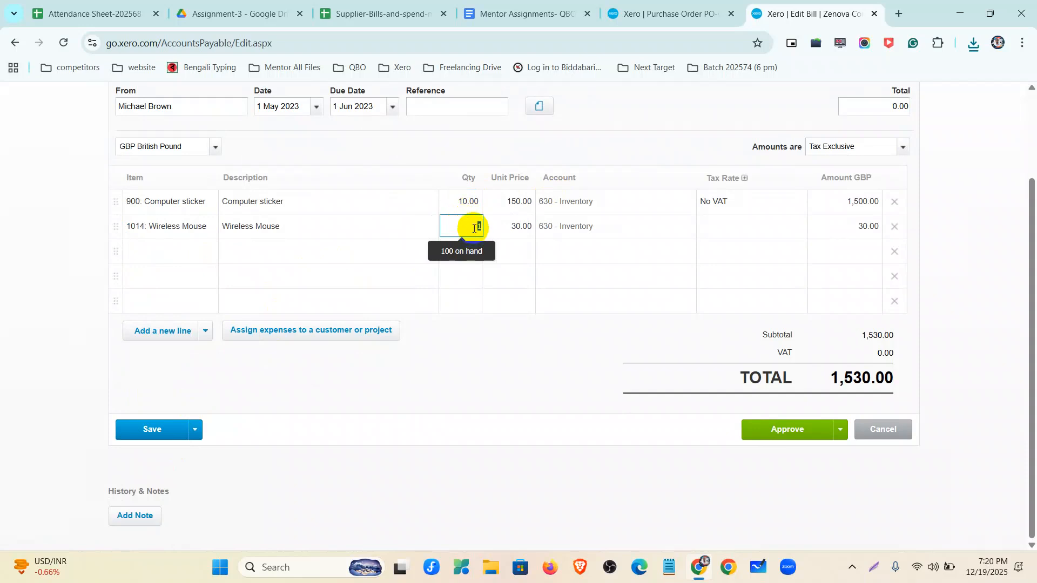
{"action": "type", "text": "5"}
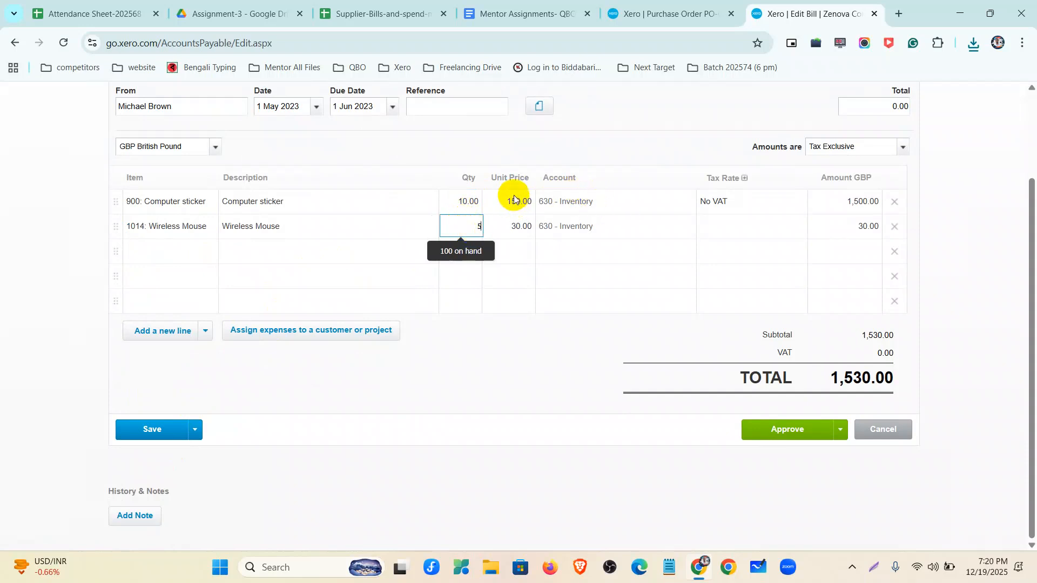
{"action": "left_click", "coordinate": [748, 202]}
{"action": "left_click", "coordinate": [514, 225]}
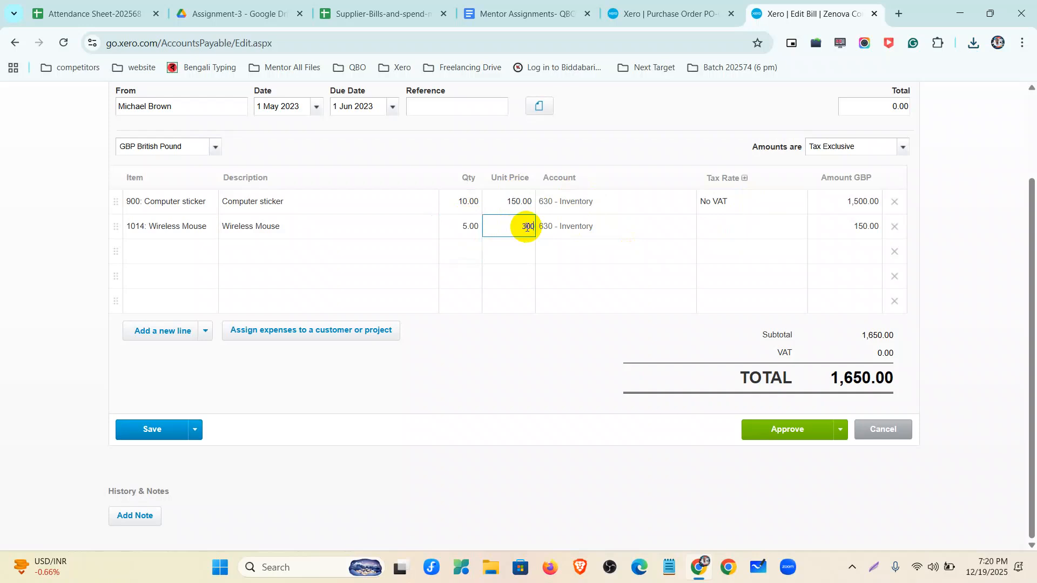
Step: Set the tax rate of the Computer sticker line to 5% (VAT on Expenses)
{"action": "left_click", "coordinate": [737, 196]}
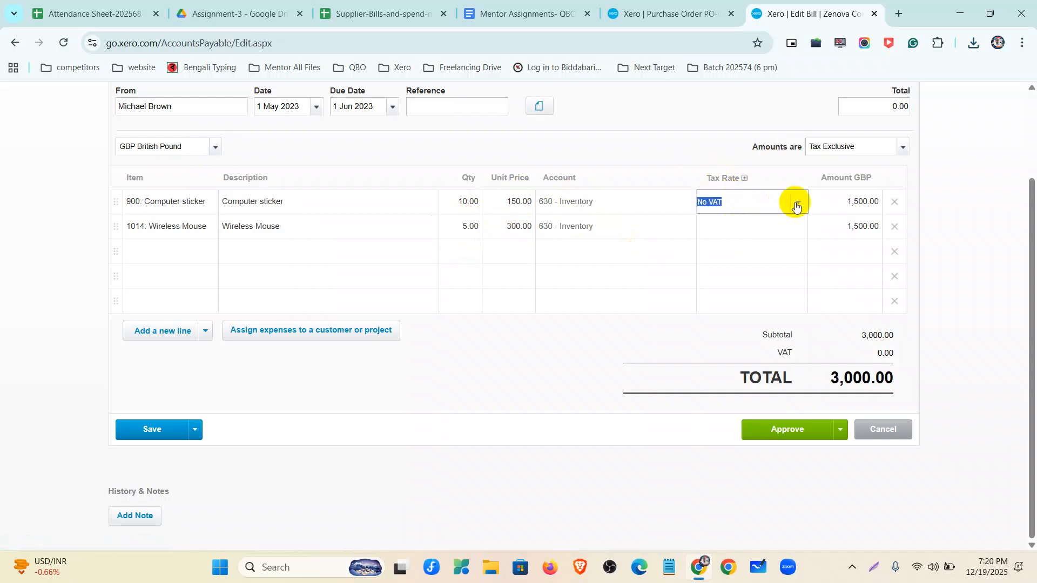
{"action": "left_click", "coordinate": [797, 202]}
{"action": "scroll", "coordinate": [774, 294], "scroll_direction": "down", "scroll_amount": 1}
{"action": "scroll", "coordinate": [775, 295], "scroll_direction": "down", "scroll_amount": 2}
{"action": "scroll", "coordinate": [774, 303], "scroll_direction": "up", "scroll_amount": 4}
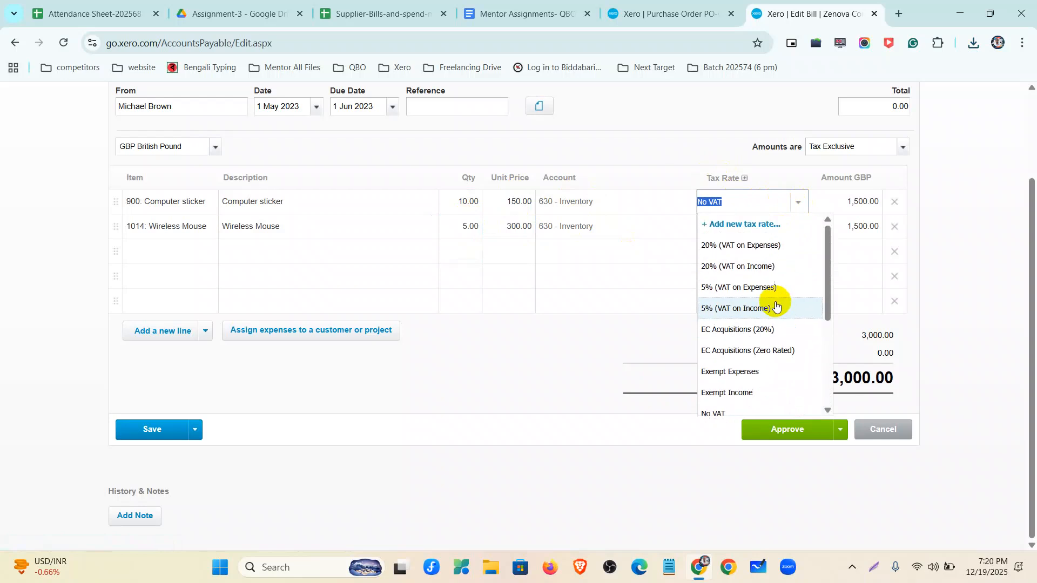
{"action": "left_click", "coordinate": [758, 291]}
Step: Set the tax rate of the Wireless Mouse line to 20% (VAT on Expenses)
{"action": "left_click", "coordinate": [769, 231]}
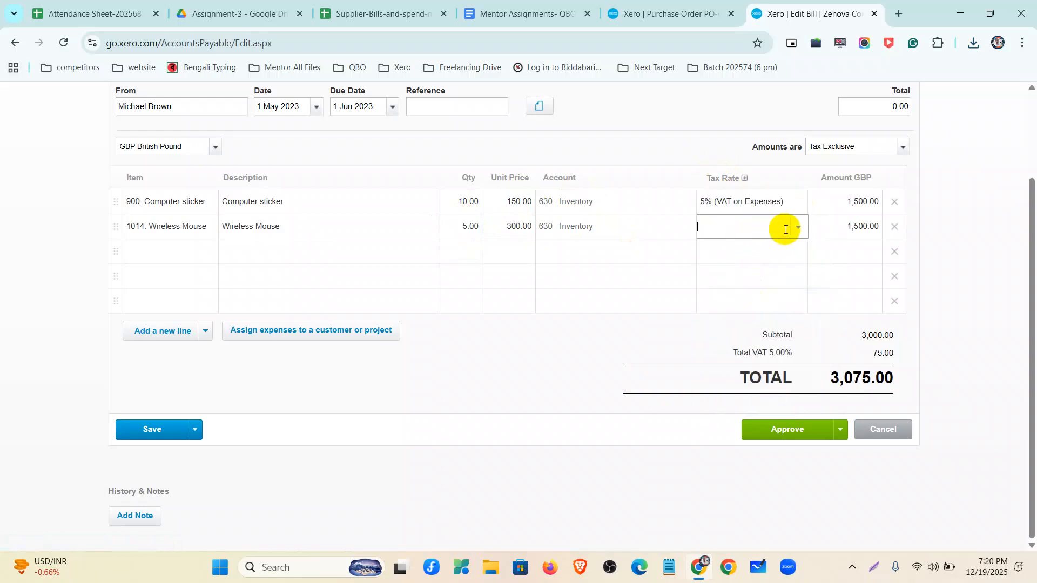
{"action": "left_click", "coordinate": [797, 227]}
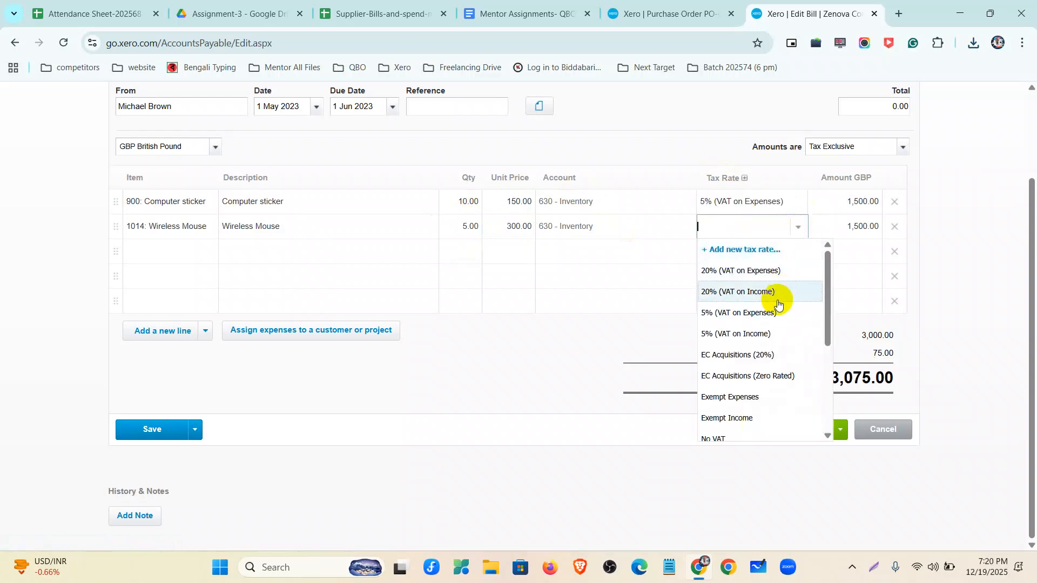
{"action": "left_click", "coordinate": [764, 271]}
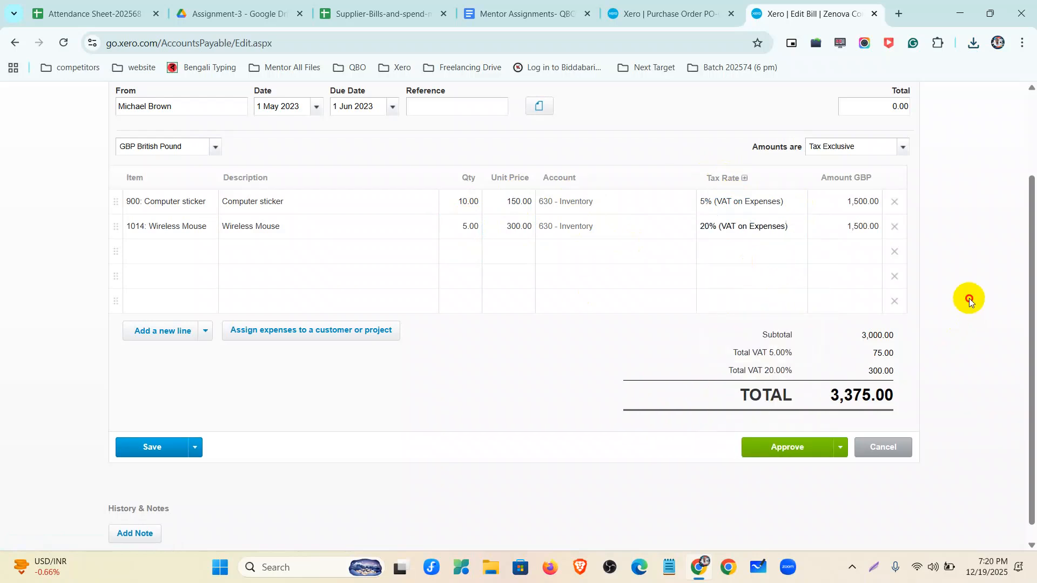
Step: Remove the extra lines below the Computer sticker line and enter the item 1014: Wireless Mouse again on the second line
{"action": "left_click", "coordinate": [888, 247]}
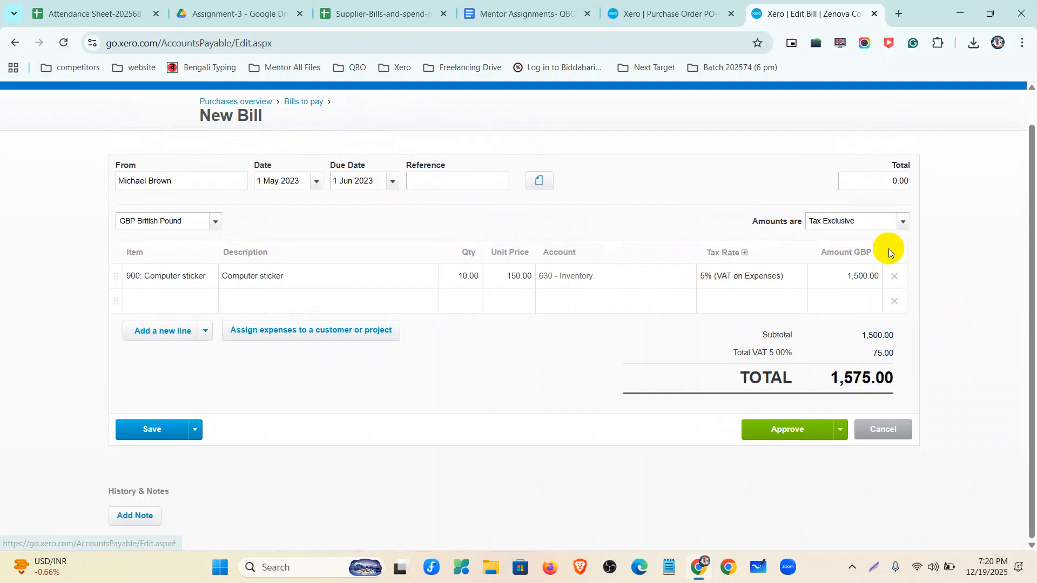
{"action": "left_click", "coordinate": [183, 301]}
{"action": "left_click", "coordinate": [208, 301]}
{"action": "scroll", "coordinate": [215, 470], "scroll_direction": "down", "scroll_amount": 5}
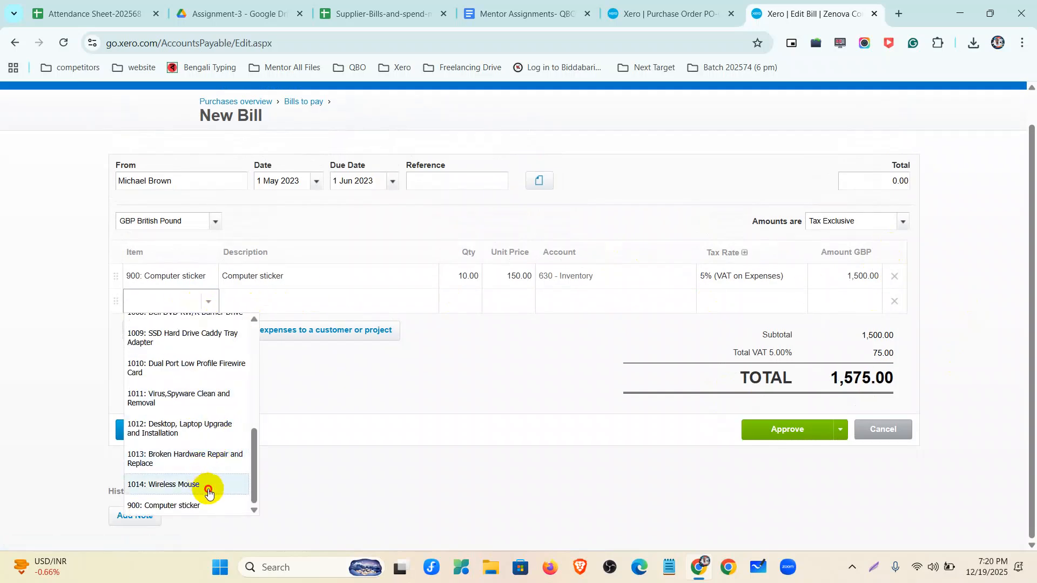
{"action": "left_click", "coordinate": [205, 485]}
Step: Give the re-entered Wireless Mouse line a quantity of 5 and the tax rate 20% (VAT on Expenses)
{"action": "left_click", "coordinate": [477, 300]}
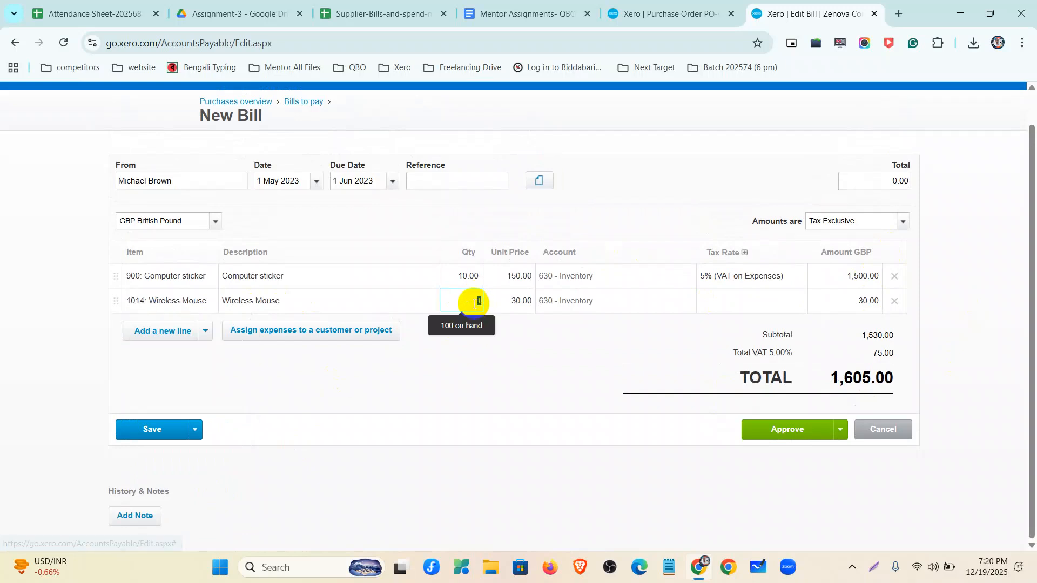
{"action": "type", "text": "5"}
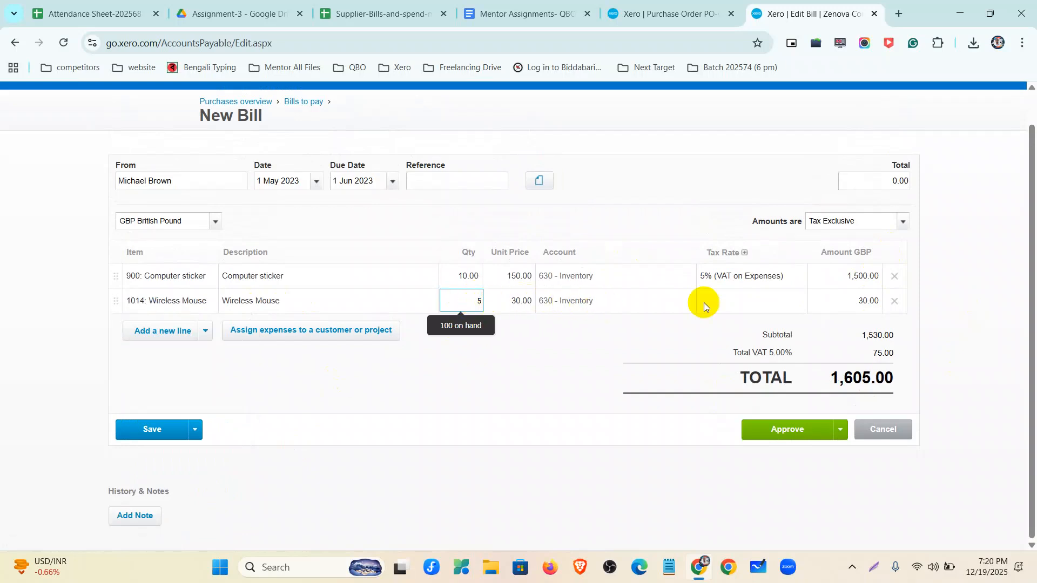
{"action": "left_click", "coordinate": [752, 301]}
{"action": "left_click", "coordinate": [798, 301]}
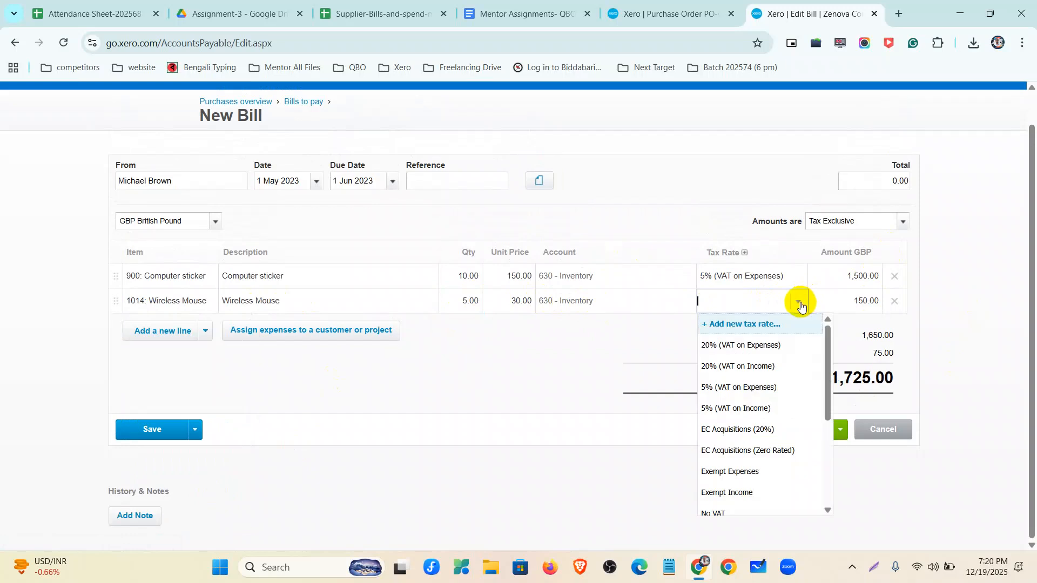
{"action": "left_click", "coordinate": [741, 347]}
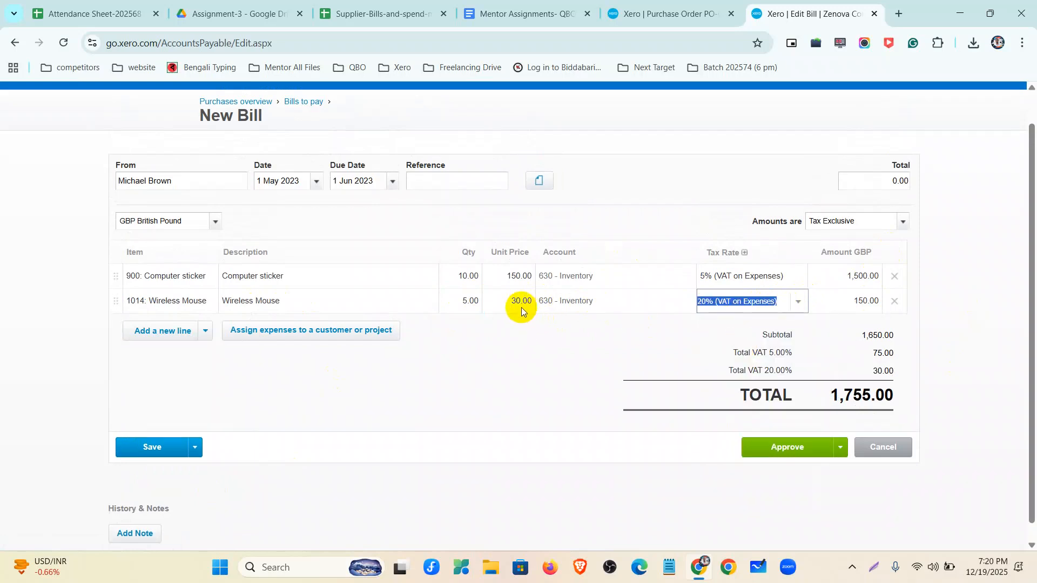
Step: Set the unit price of the Wireless Mouse line to 300 and approve the bill
{"action": "left_click", "coordinate": [522, 302]}
{"action": "double_click", "coordinate": [528, 301]}
{"action": "type", "text": "30"}
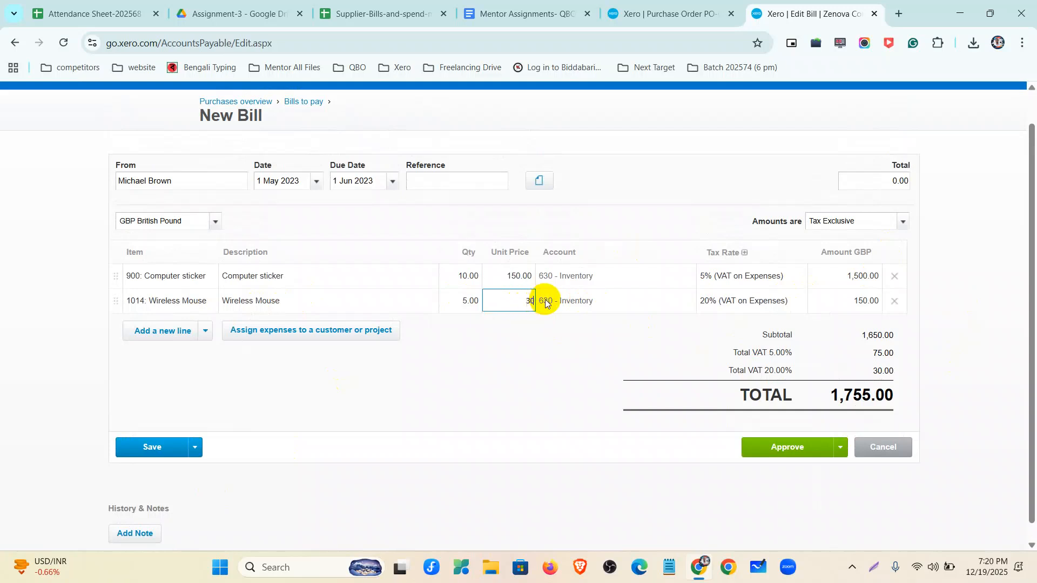
{"action": "type", "text": "0"}
{"action": "left_click", "coordinate": [549, 355]}
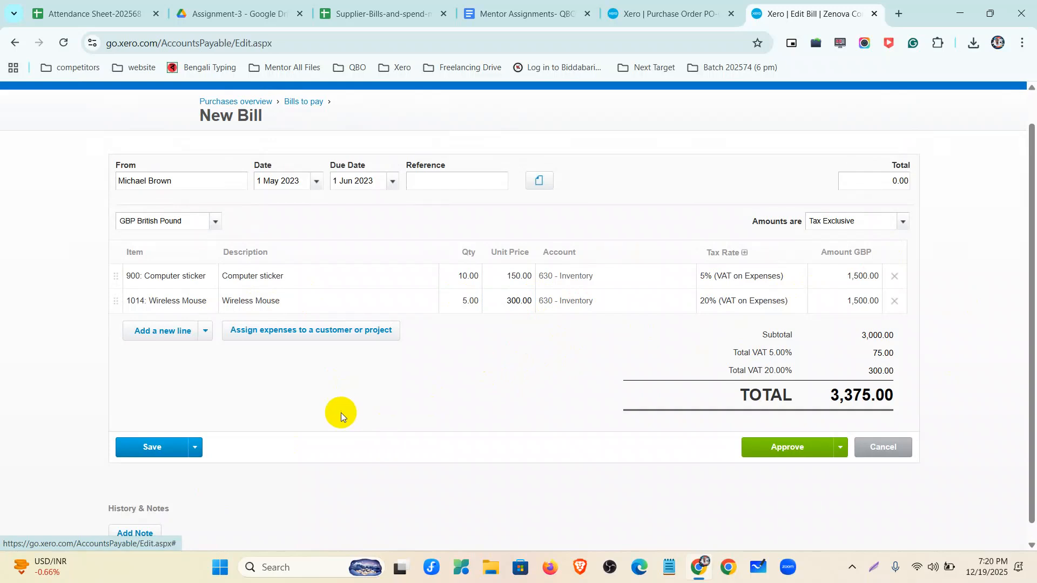
{"action": "scroll", "coordinate": [546, 370], "scroll_direction": "up", "scroll_amount": 1}
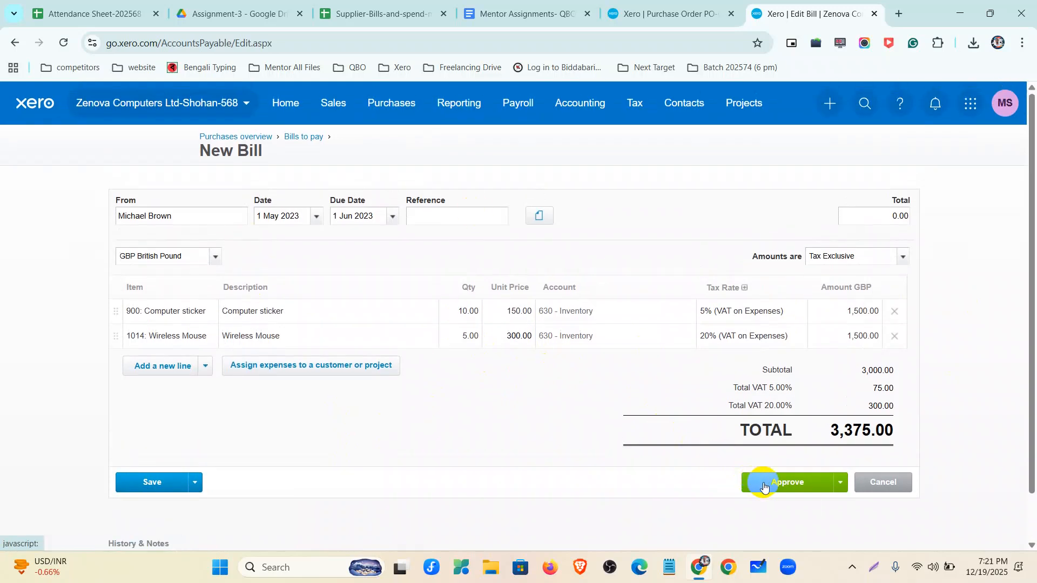
{"action": "left_click", "coordinate": [796, 484]}
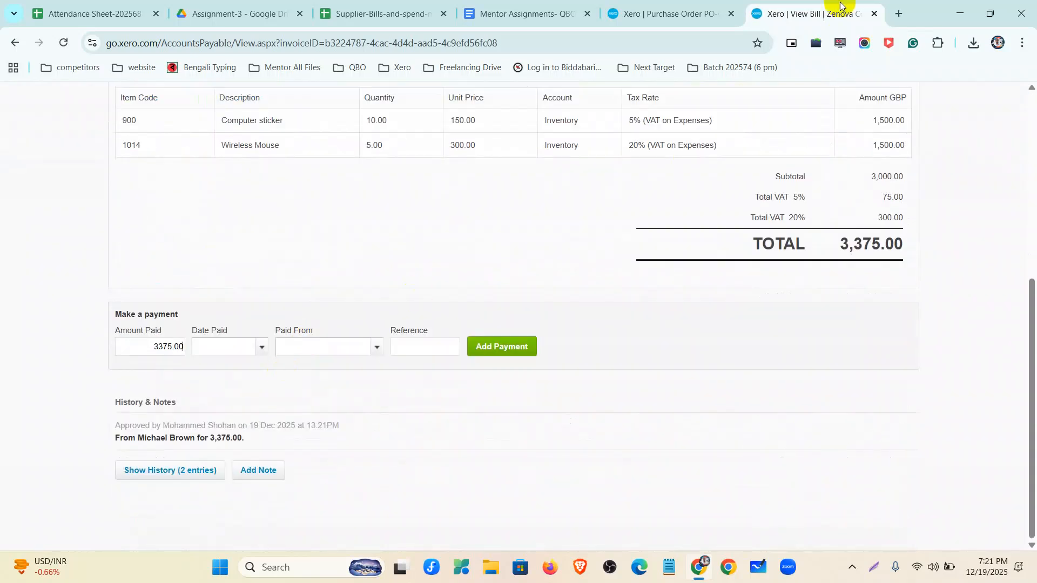
Step: Close the purchase order's browser tab, duplicate the approved bill's tab, and review the bill's dates in the original
{"action": "left_click", "coordinate": [731, 14]}
{"action": "right_click", "coordinate": [641, 16]}
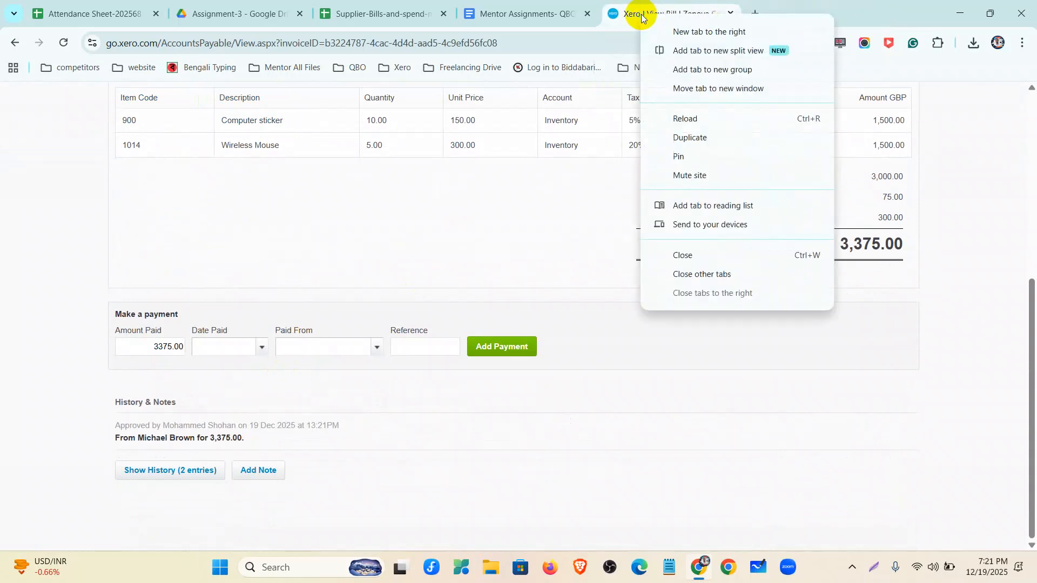
{"action": "left_click", "coordinate": [673, 139]}
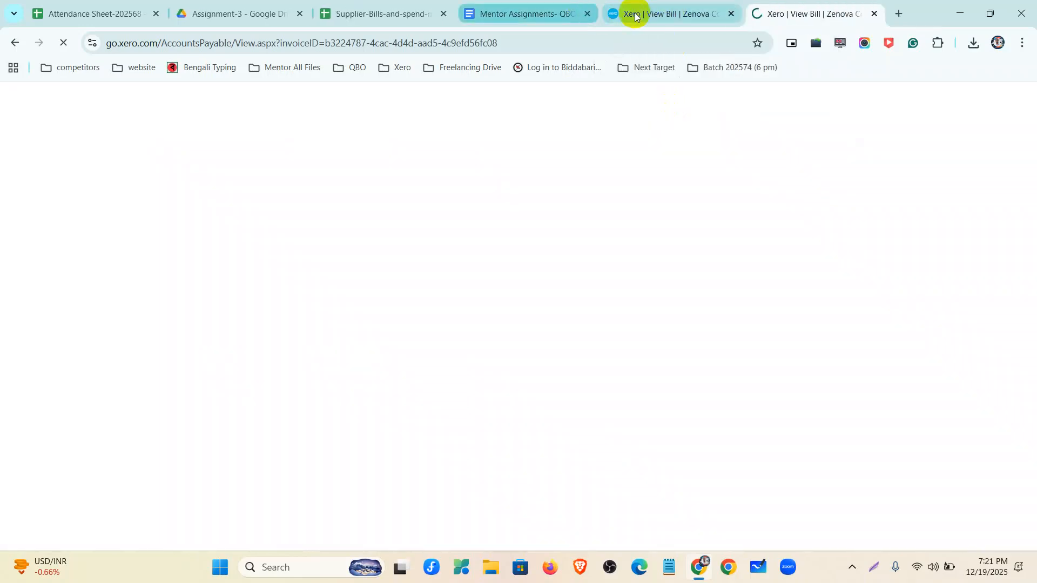
{"action": "left_click", "coordinate": [647, 13]}
{"action": "scroll", "coordinate": [289, 260], "scroll_direction": "up", "scroll_amount": 4}
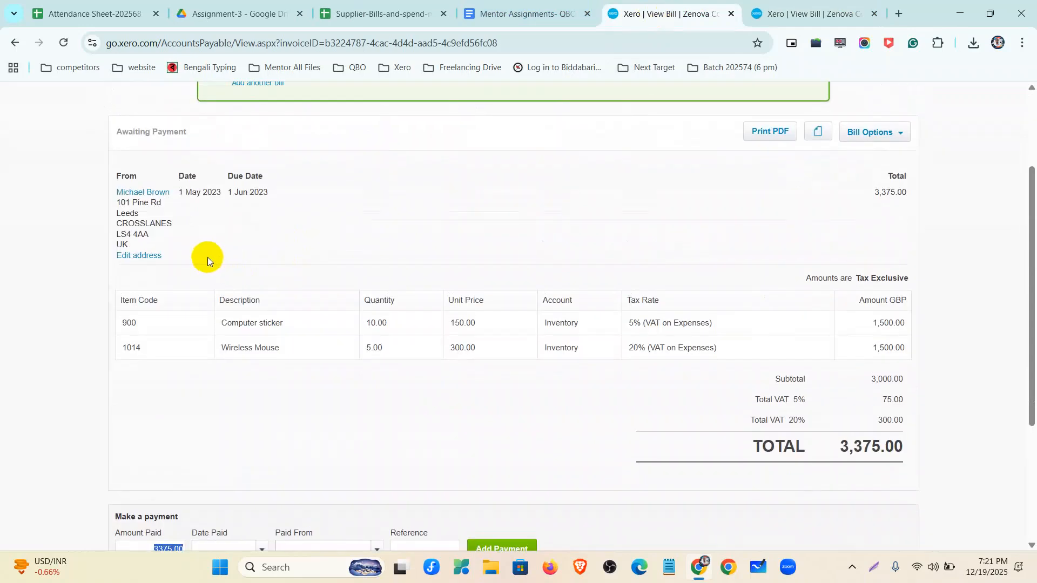
{"action": "left_click_drag", "start_coordinate": [177, 191], "coordinate": [242, 205]}
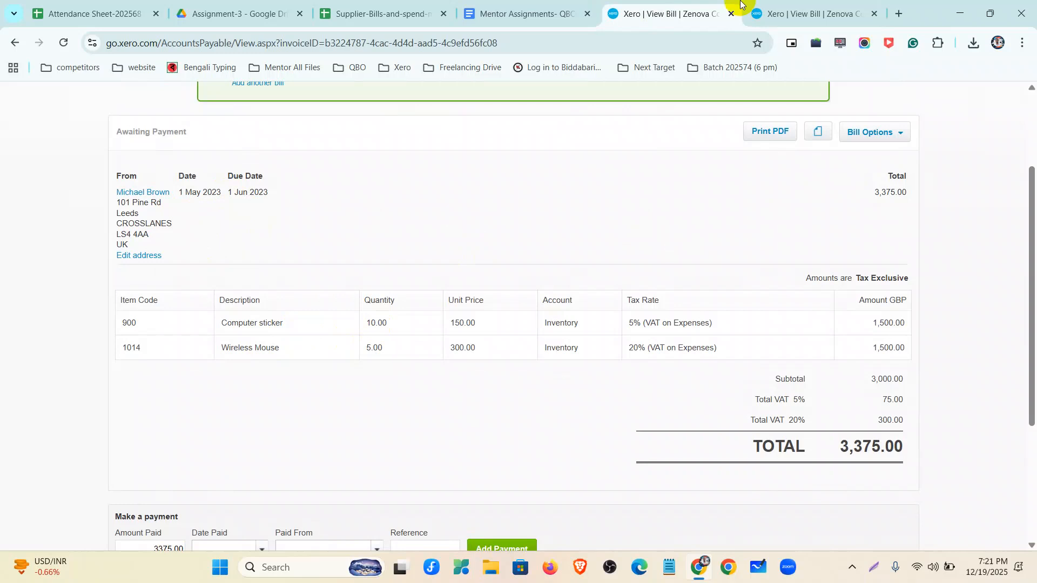
Step: In the duplicated tab, go to the purchases overview and show the kinds of new purchase transactions available
{"action": "left_click", "coordinate": [772, 11]}
{"action": "scroll", "coordinate": [594, 259], "scroll_direction": "up", "scroll_amount": 4}
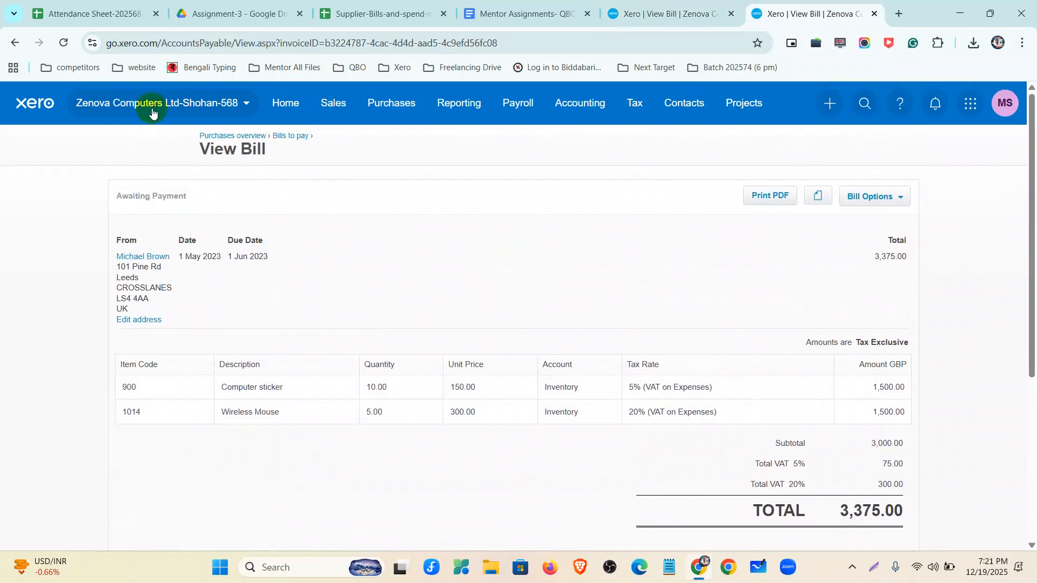
{"action": "left_click", "coordinate": [252, 137]}
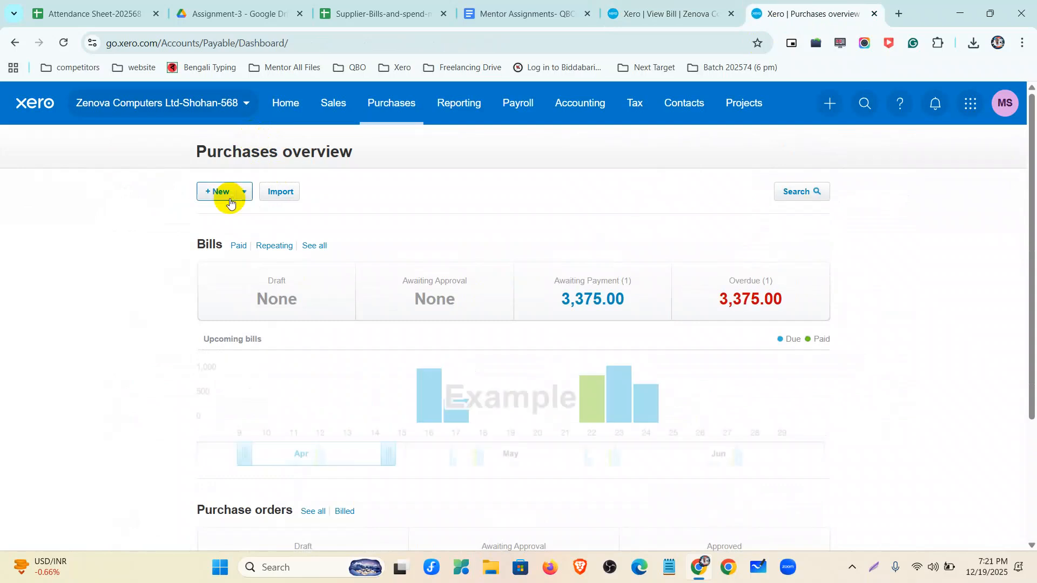
{"action": "left_click", "coordinate": [240, 196]}
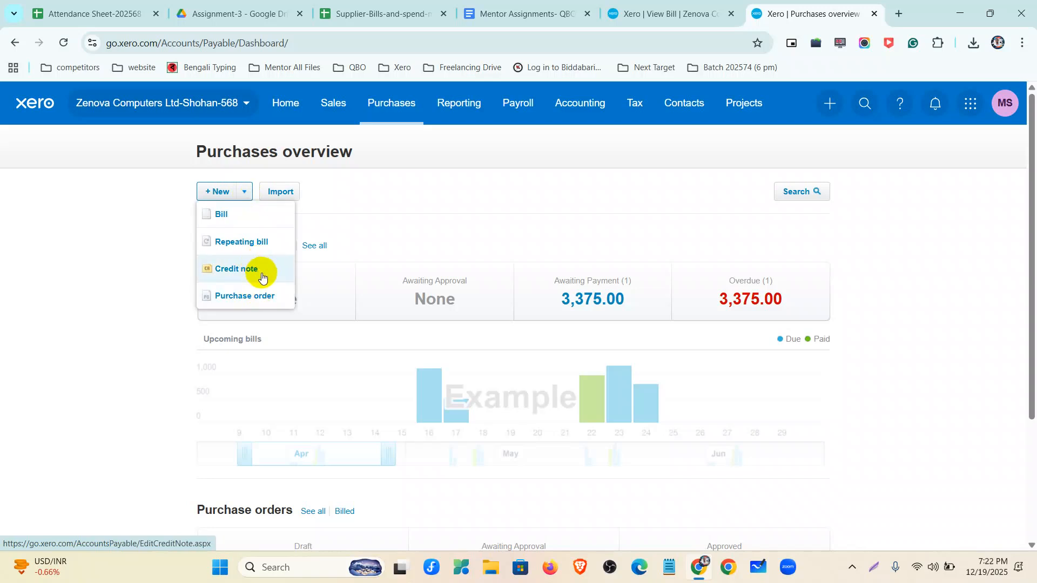
Step: Compare the options for creating a credit note from the approved bill with those in the purchases overview, dismissing the approval notice
{"action": "left_click", "coordinate": [675, 18]}
{"action": "scroll", "coordinate": [686, 227], "scroll_direction": "up", "scroll_amount": 3}
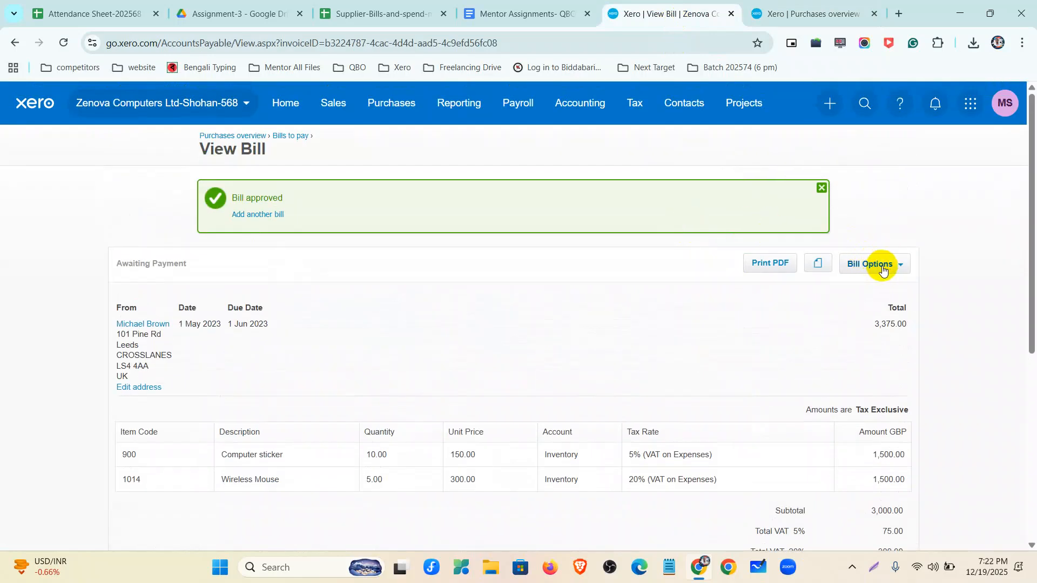
{"action": "left_click", "coordinate": [899, 262]}
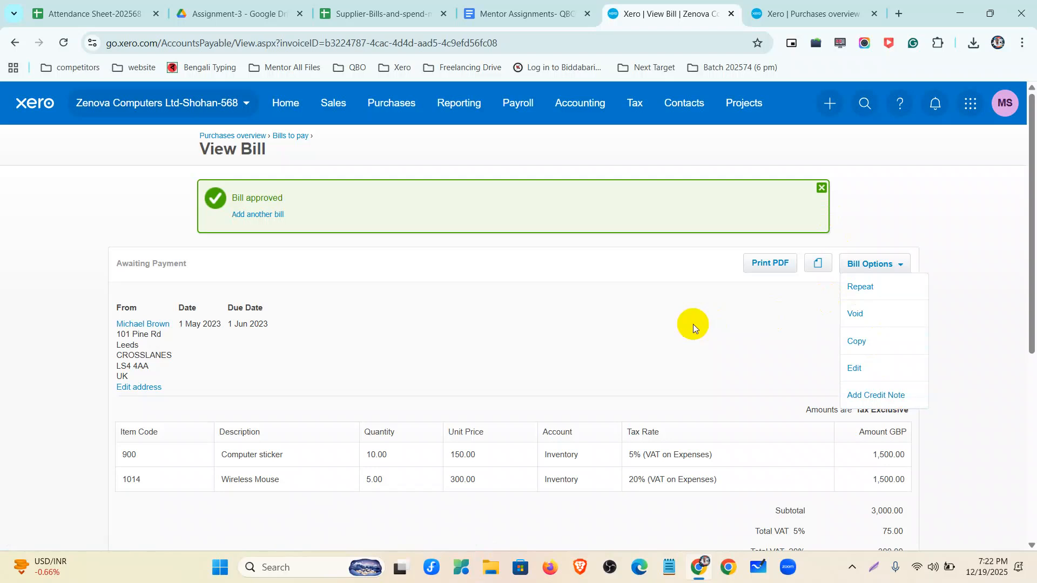
{"action": "left_click", "coordinate": [793, 12]}
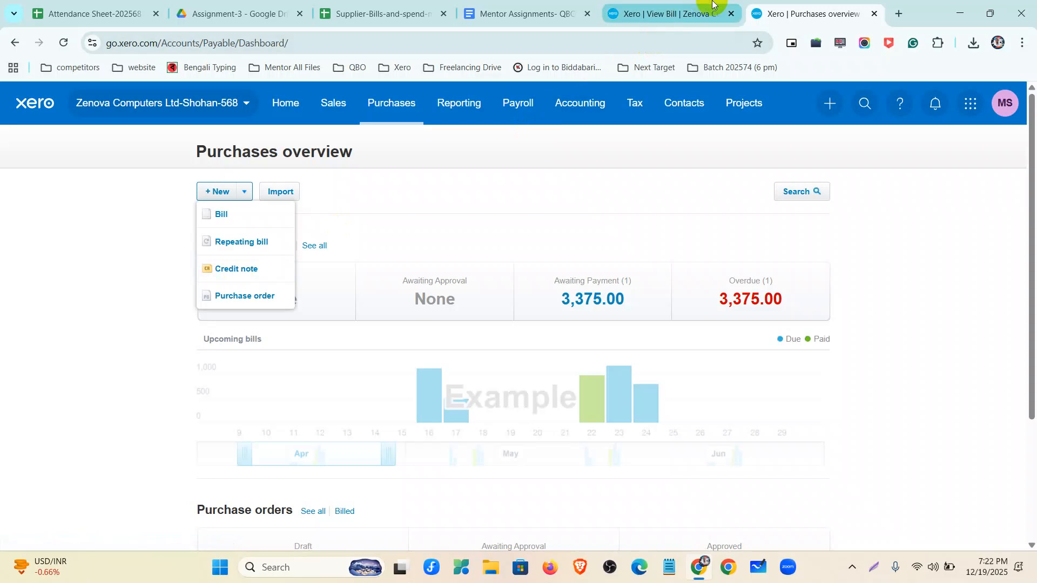
{"action": "left_click", "coordinate": [677, 14]}
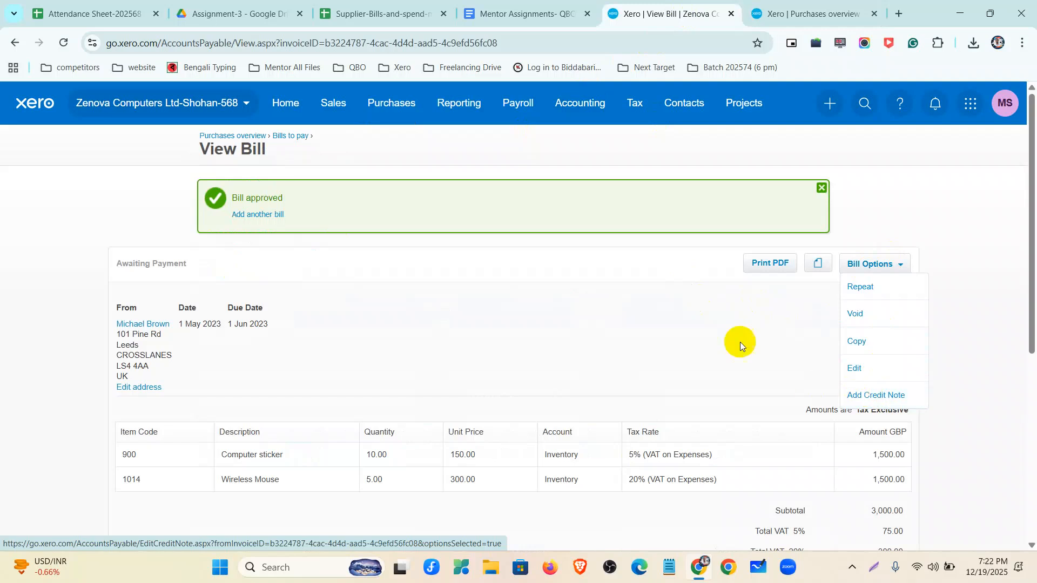
{"action": "left_click", "coordinate": [820, 188]}
{"action": "left_click", "coordinate": [799, 15]}
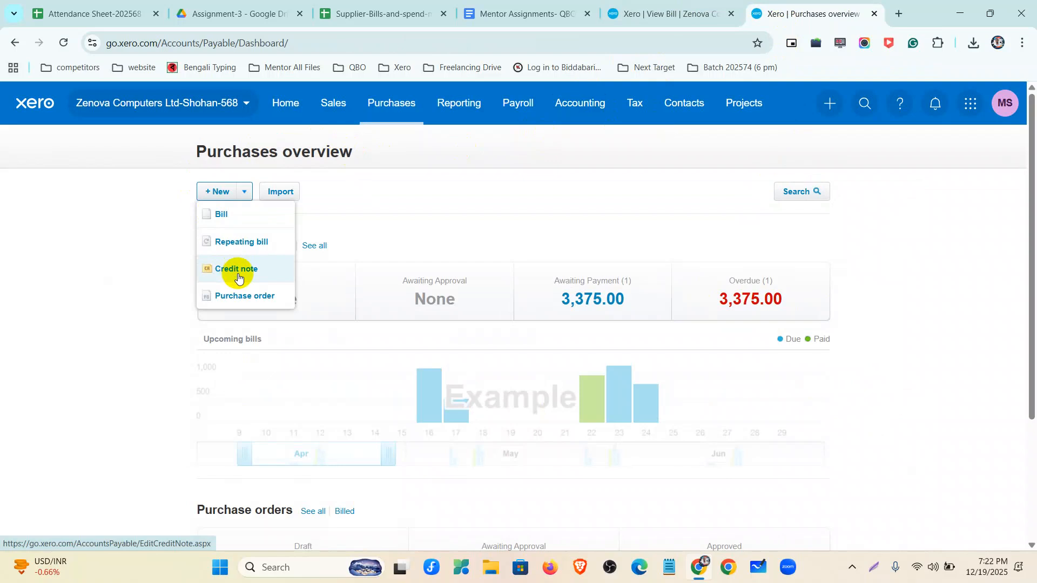
{"action": "left_click", "coordinate": [653, 15]}
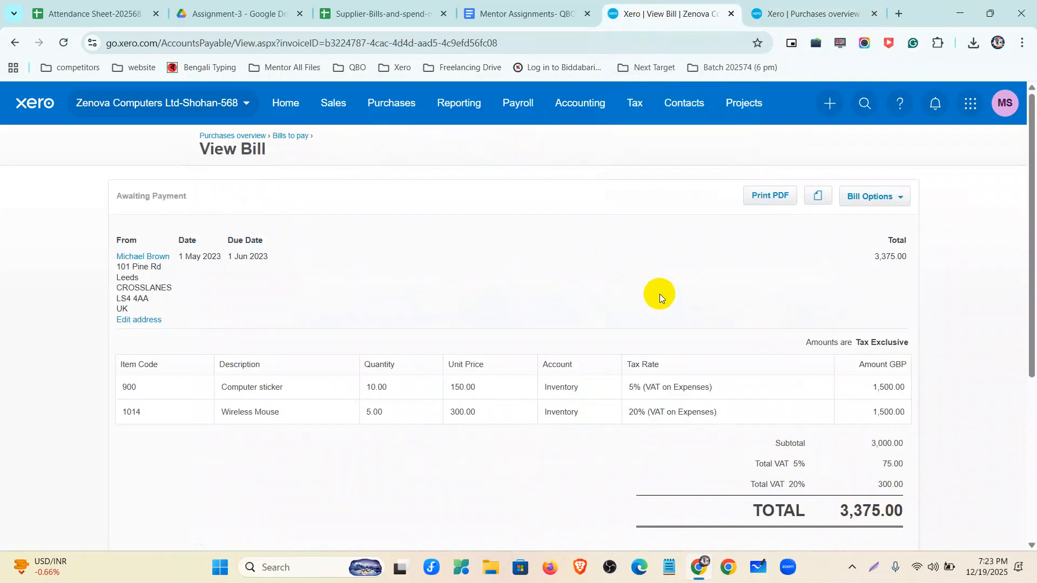
Step: Add a credit note to the approved bill and review its prefilled lines and totals
{"action": "left_click", "coordinate": [886, 208]}
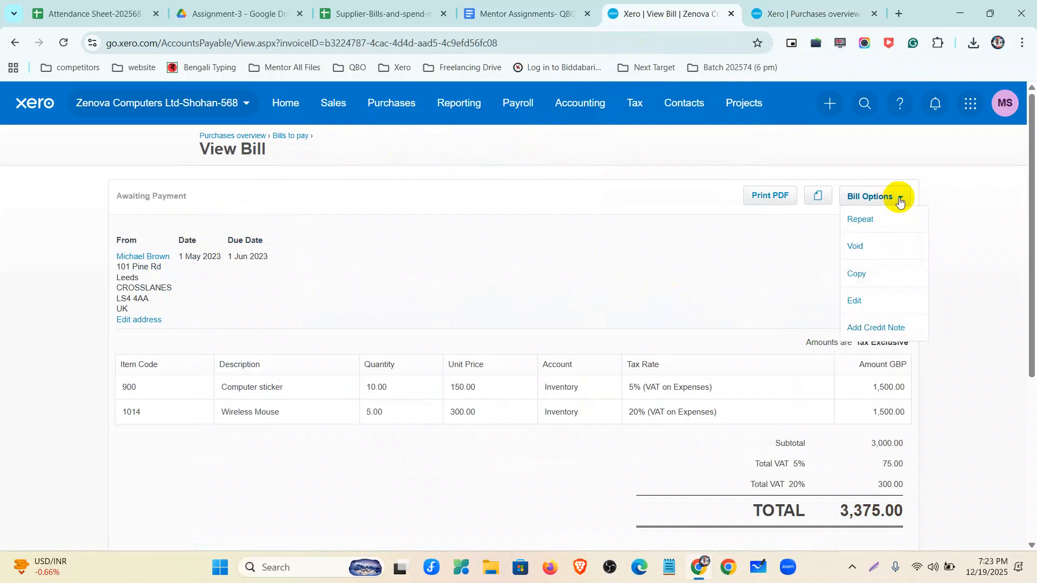
{"action": "left_click", "coordinate": [894, 330]}
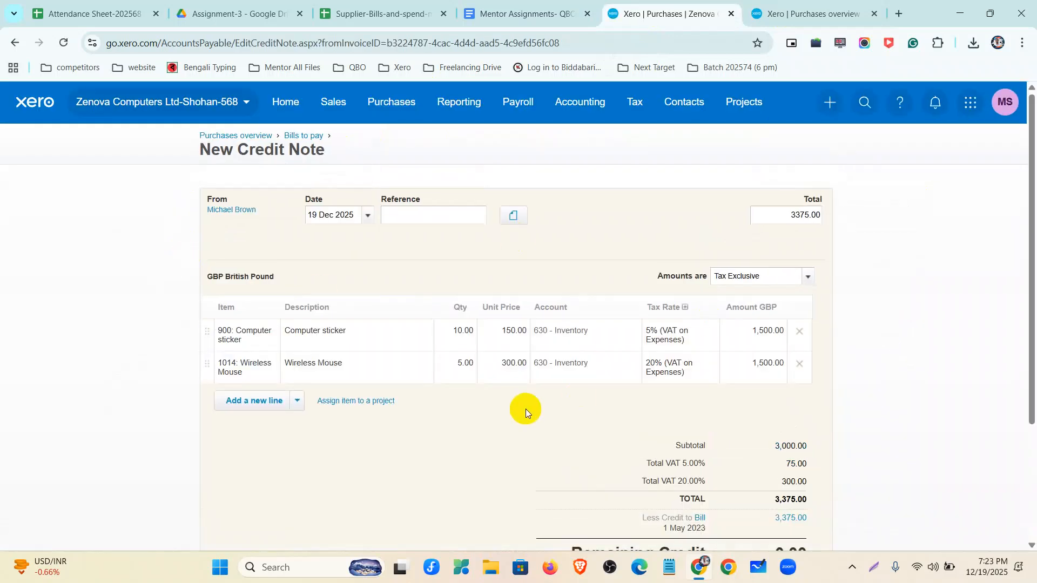
{"action": "scroll", "coordinate": [526, 410], "scroll_direction": "down", "scroll_amount": 3}
{"action": "scroll", "coordinate": [526, 410], "scroll_direction": "up", "scroll_amount": 3}
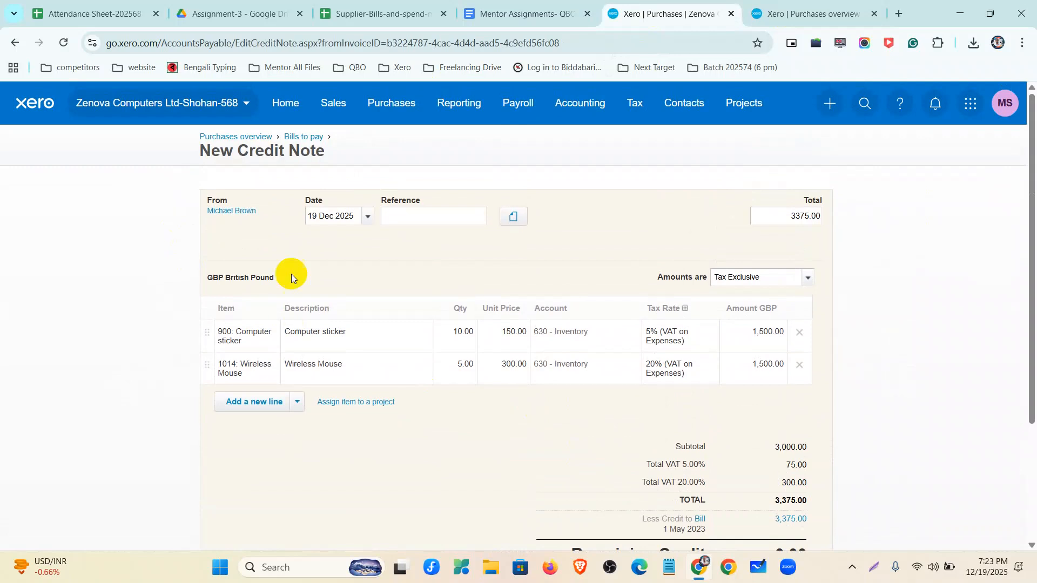
Step: Open the original bill from the list of all bills in the other tab and check its dates
{"action": "left_click", "coordinate": [366, 216]}
{"action": "left_click", "coordinate": [789, 9]}
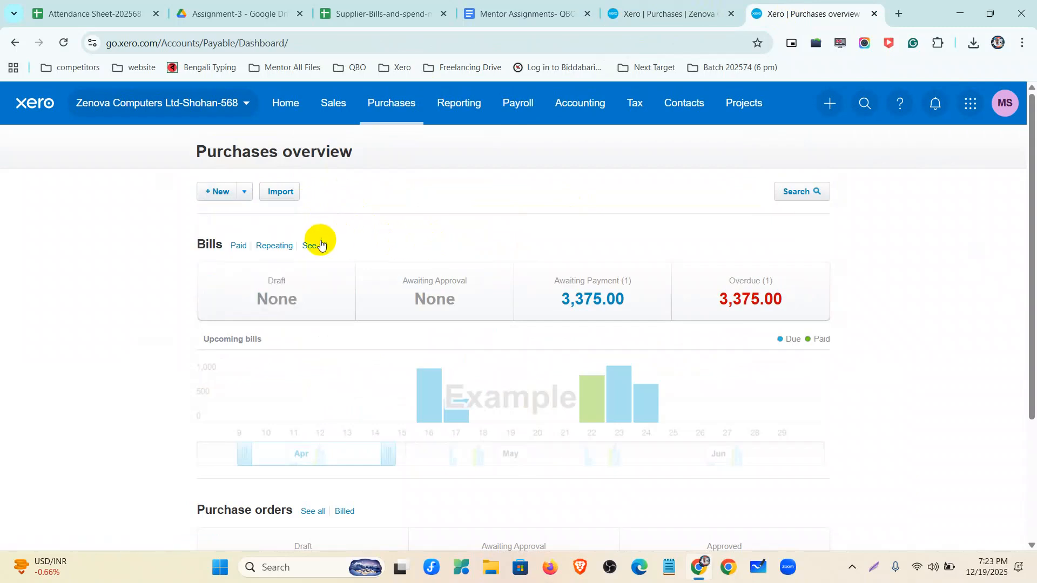
{"action": "left_click", "coordinate": [314, 245]}
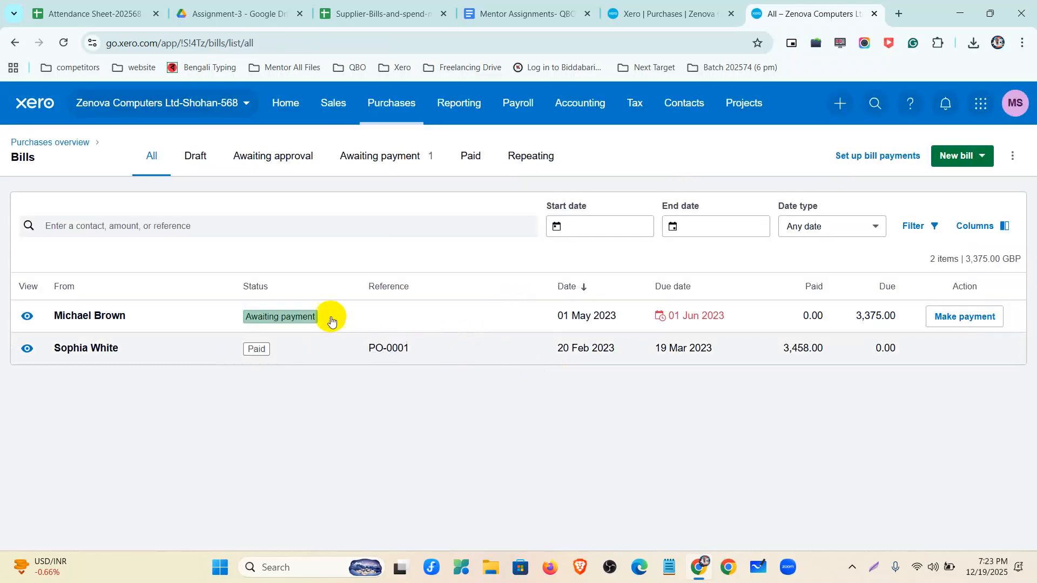
{"action": "left_click", "coordinate": [372, 320]}
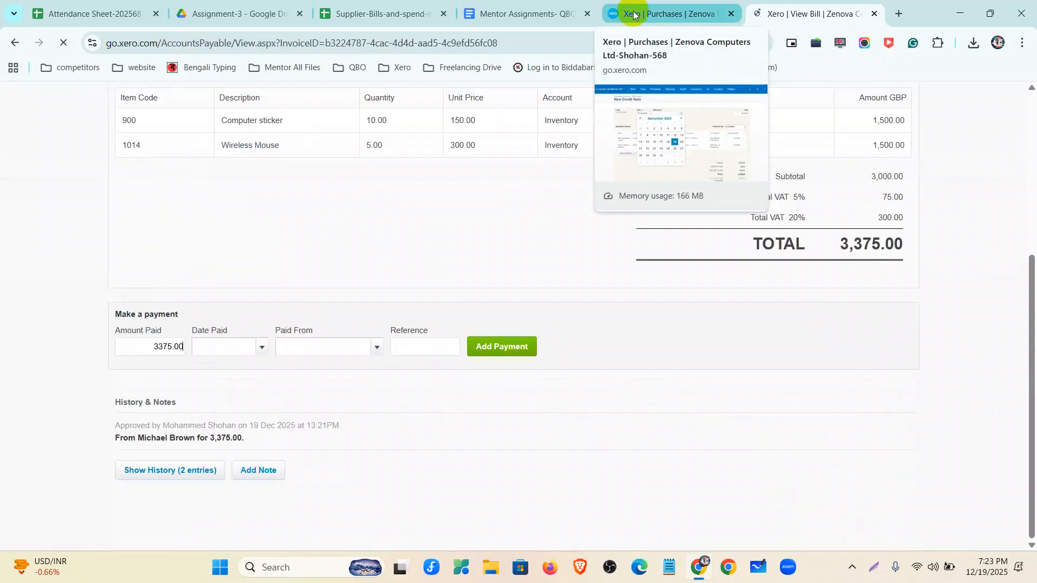
{"action": "scroll", "coordinate": [500, 377], "scroll_direction": "up", "scroll_amount": 5}
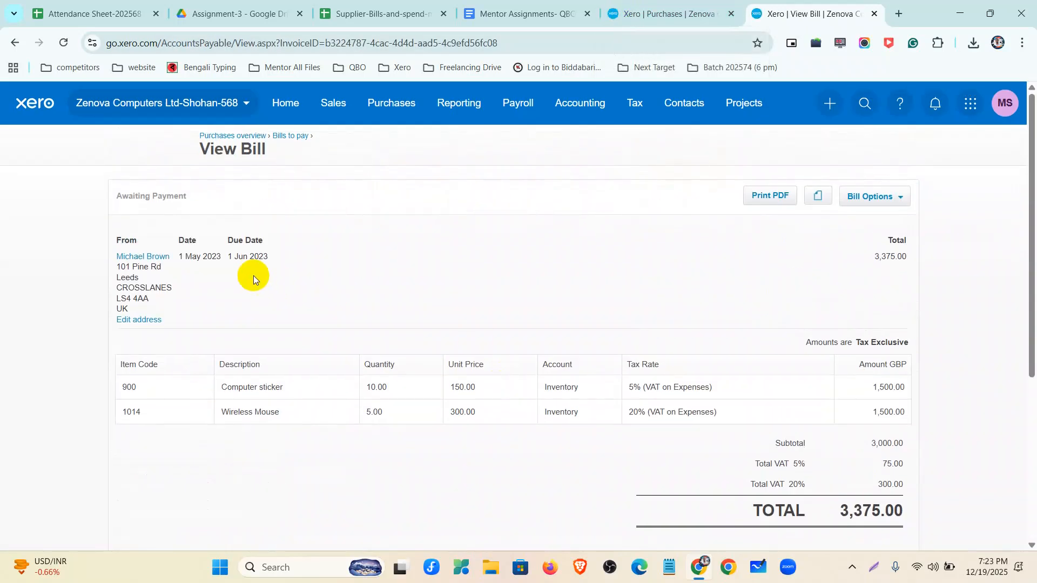
Step: Set the new credit note's date to 10 May 2023
{"action": "left_click", "coordinate": [657, 16]}
{"action": "left_click", "coordinate": [380, 240]}
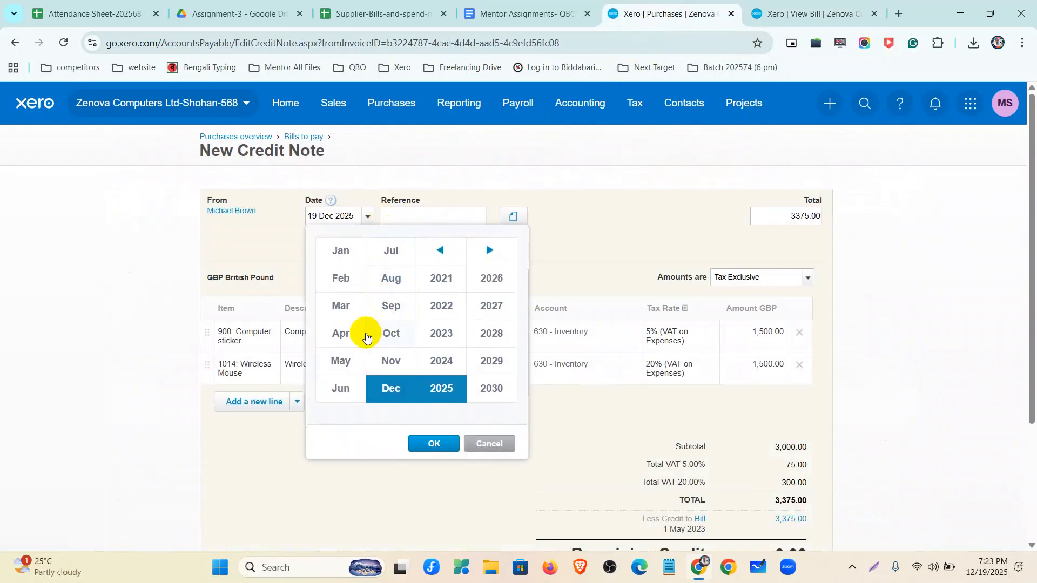
{"action": "left_click", "coordinate": [343, 361]}
{"action": "left_click", "coordinate": [441, 333]}
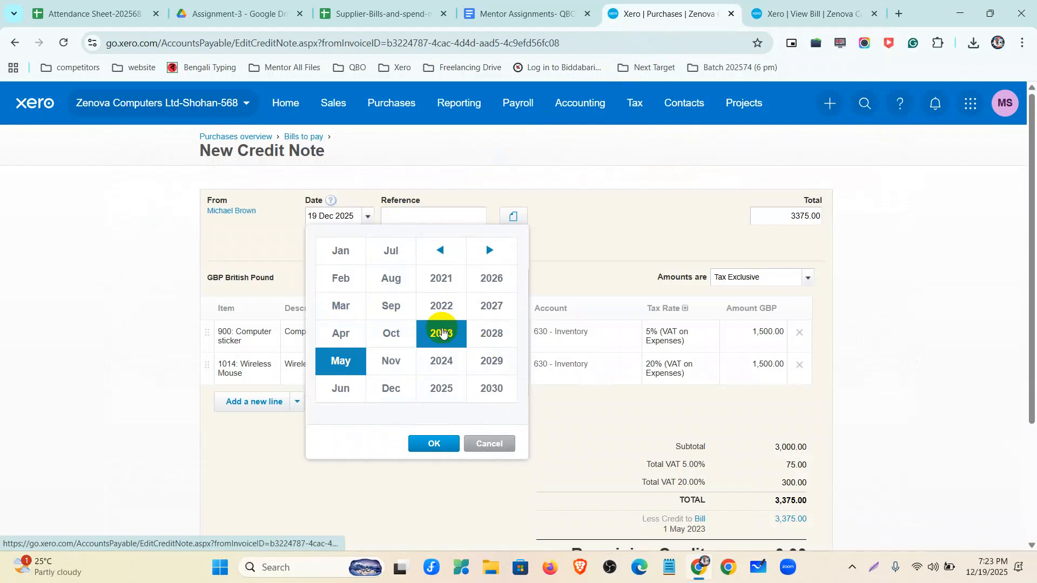
{"action": "left_click", "coordinate": [438, 443]}
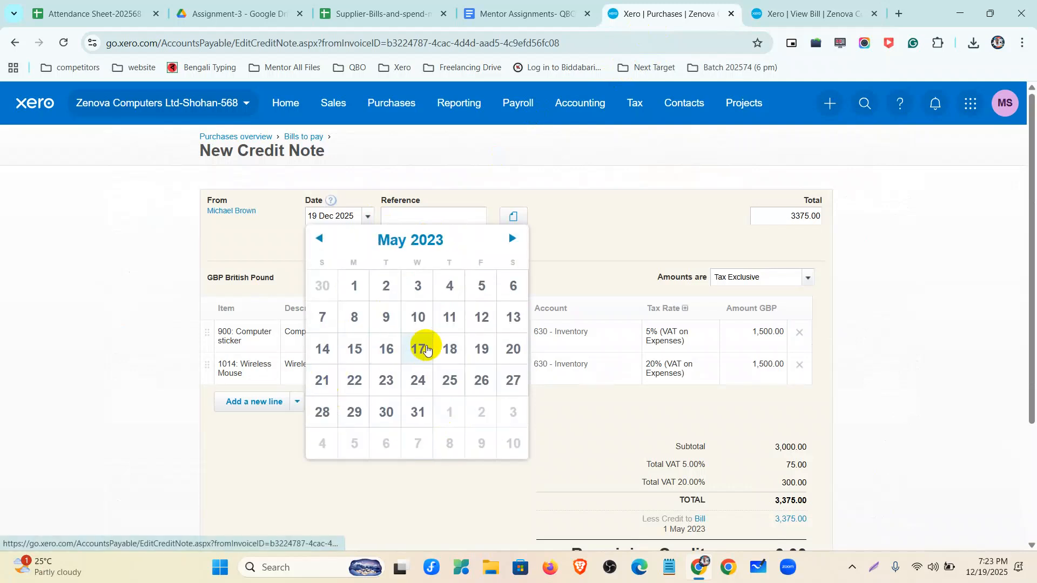
{"action": "left_click", "coordinate": [418, 317]}
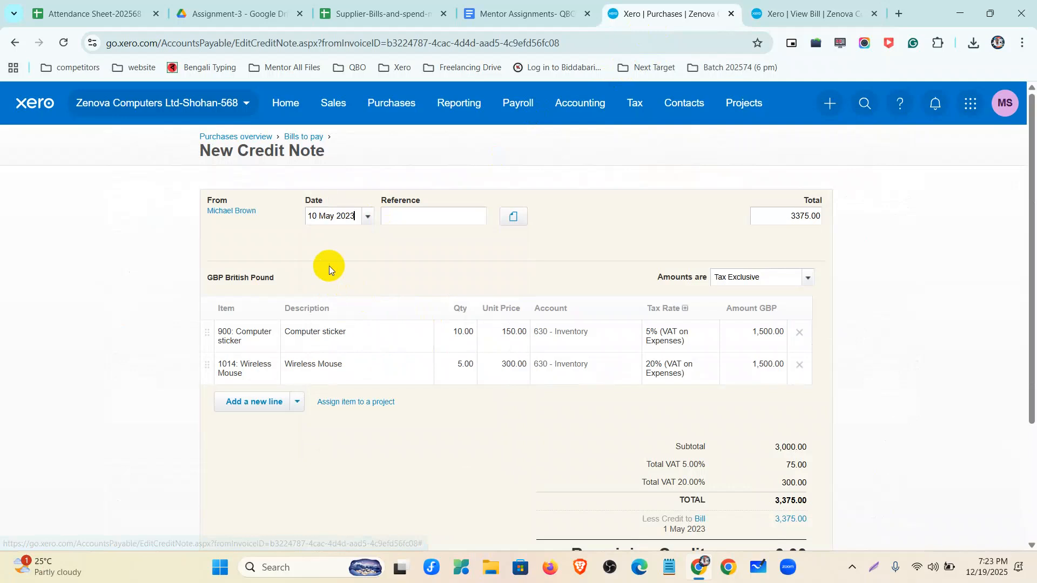
Step: Remove the Wireless Mouse line from the credit note and set the Computer sticker quantity to 2
{"action": "left_click", "coordinate": [799, 365]}
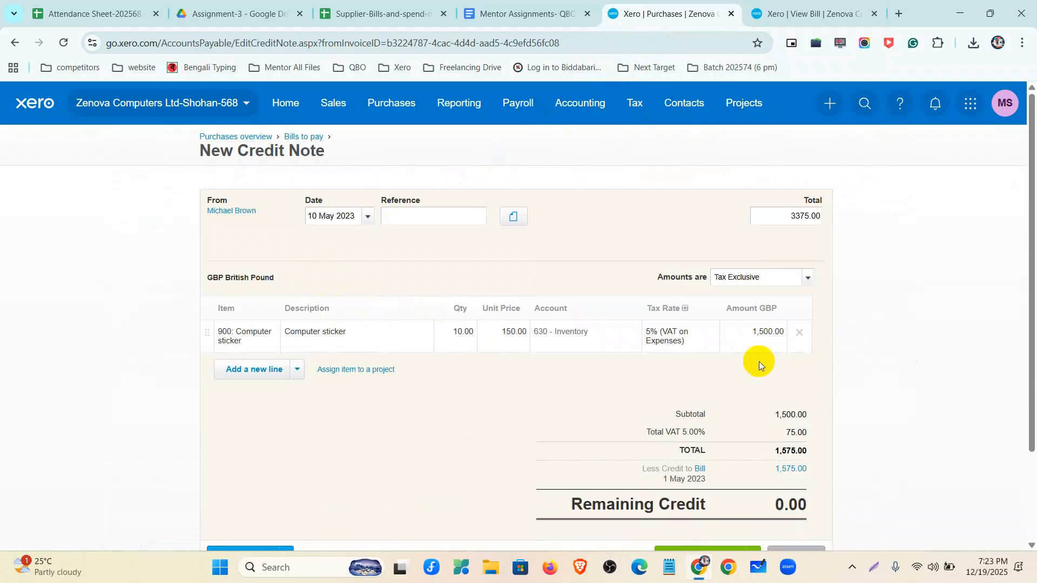
{"action": "left_click", "coordinate": [456, 332]}
{"action": "type", "text": "2"}
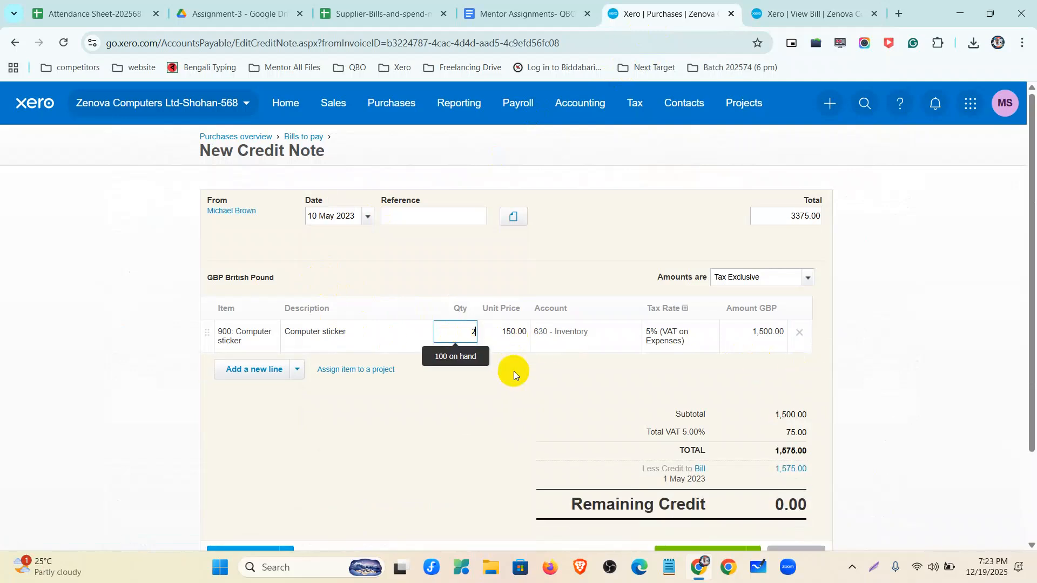
{"action": "left_click", "coordinate": [514, 374]}
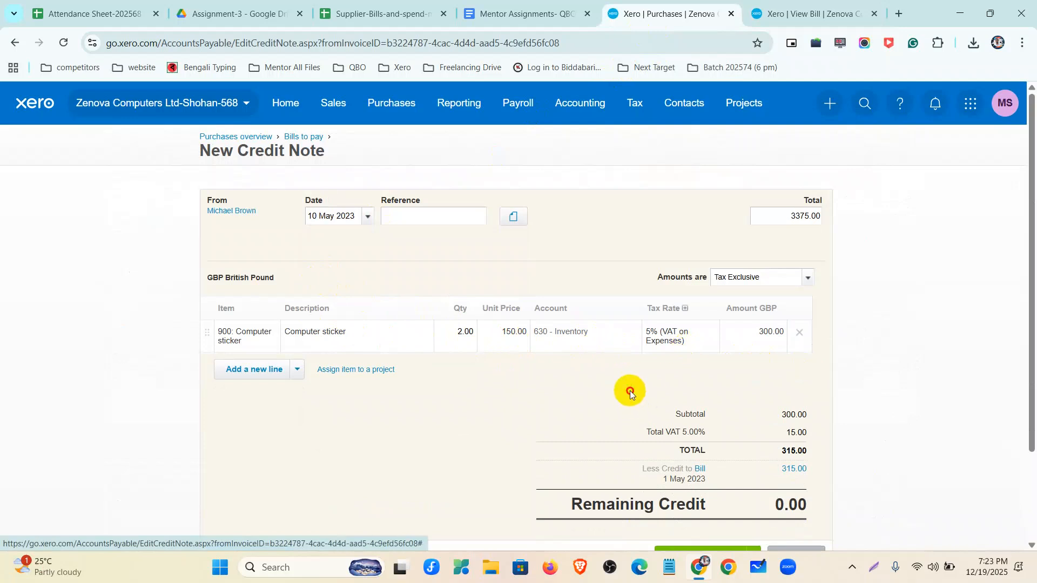
Step: Save the credit note as a draft and try to submit it for approval from the draft bills list
{"action": "scroll", "coordinate": [632, 391], "scroll_direction": "down", "scroll_amount": 3}
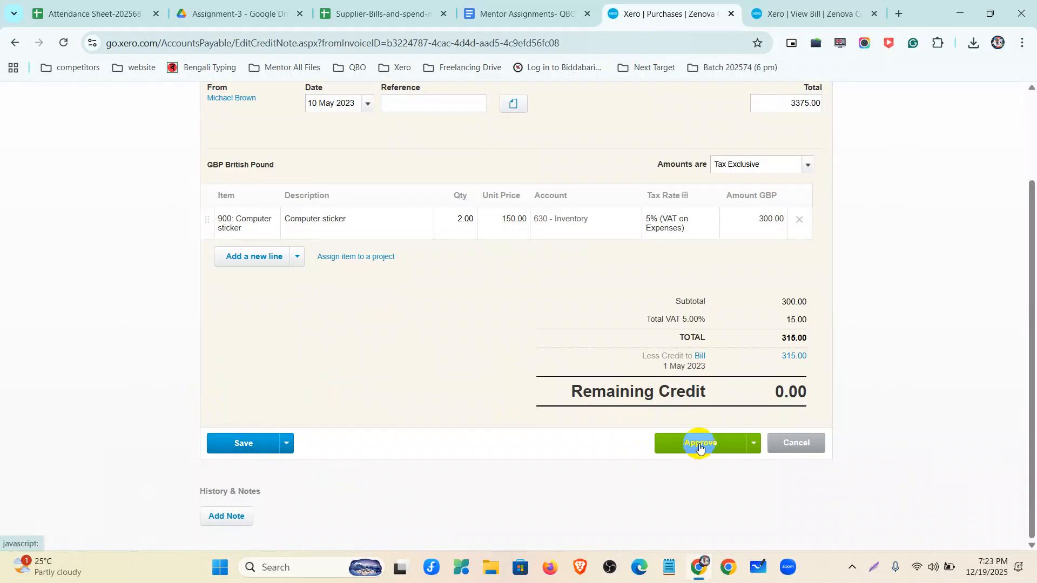
{"action": "left_click", "coordinate": [250, 444]}
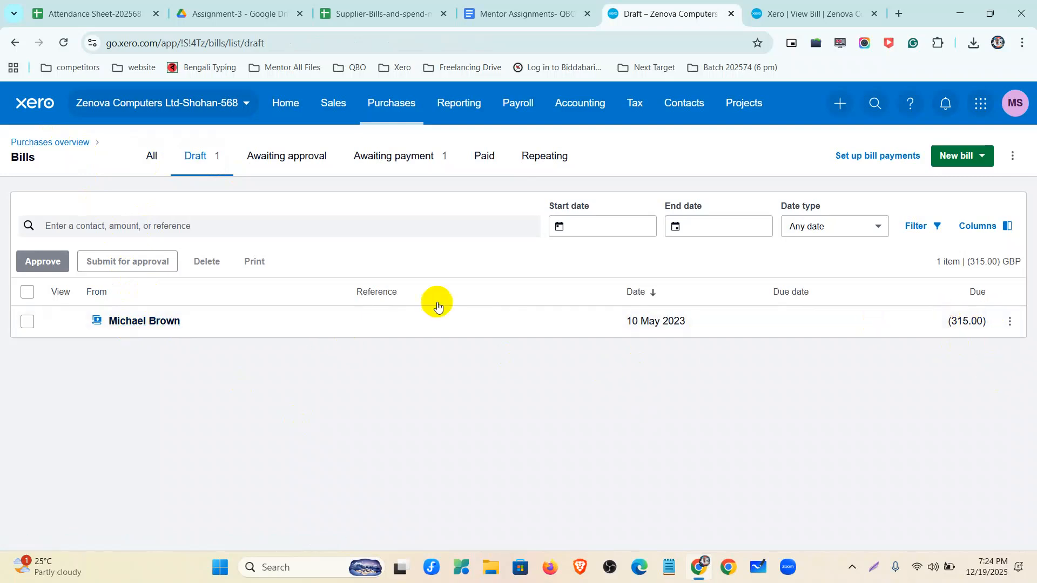
{"action": "left_click", "coordinate": [28, 292]}
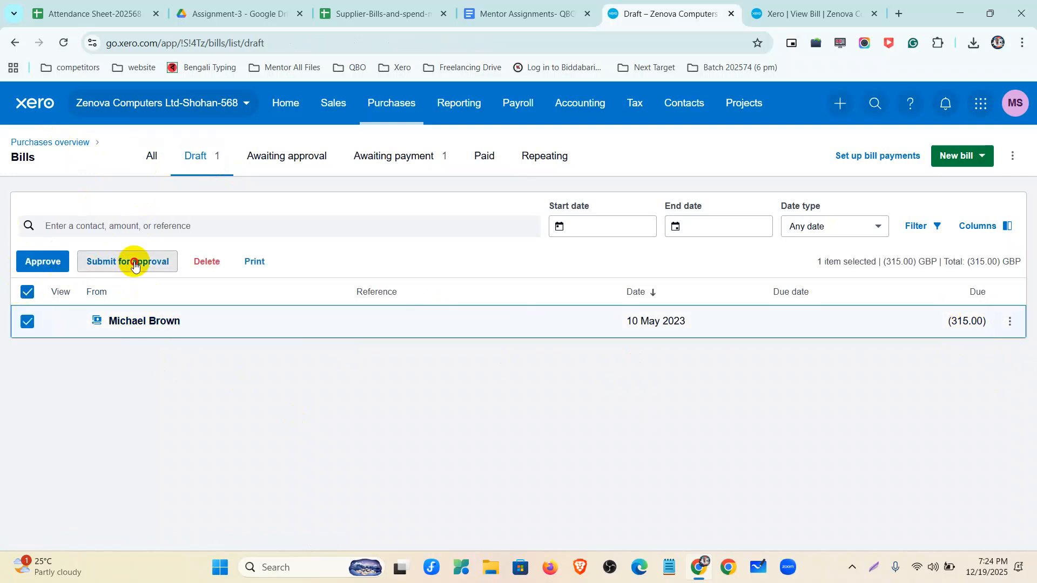
{"action": "left_click", "coordinate": [135, 261]}
{"action": "left_click", "coordinate": [582, 358]}
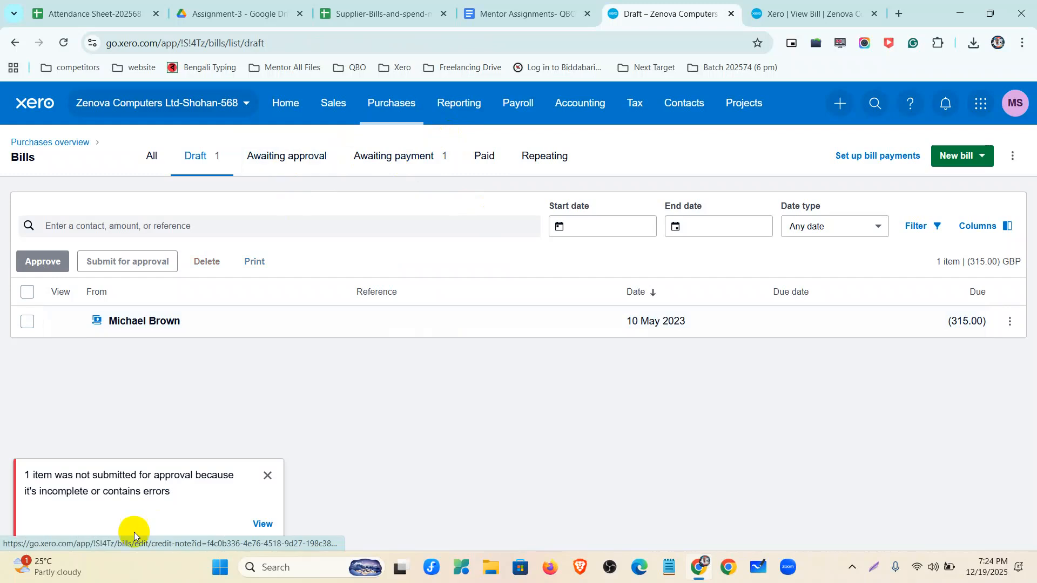
{"action": "left_click_drag", "start_coordinate": [197, 497], "coordinate": [21, 474]}
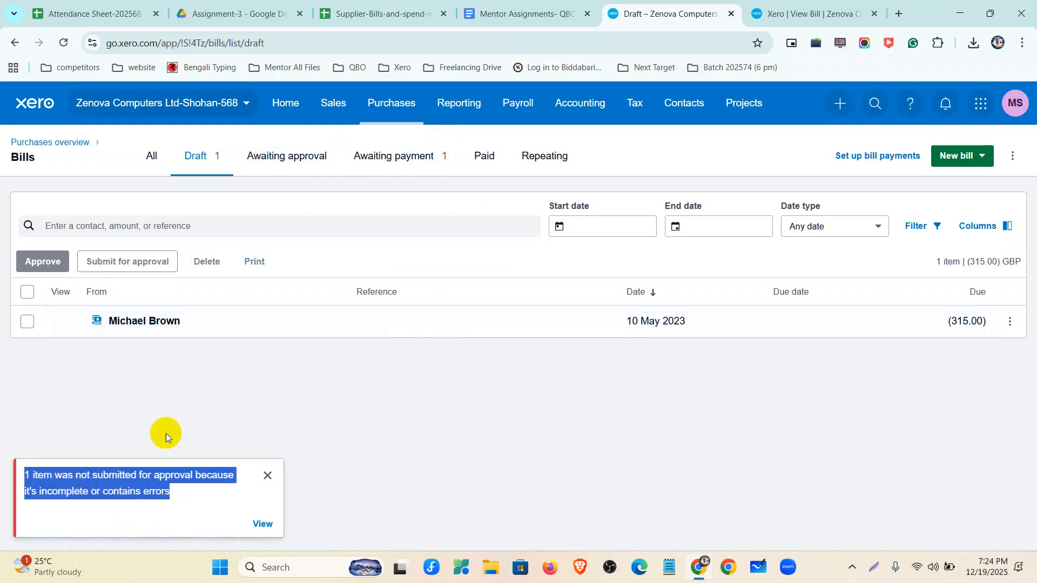
{"action": "left_click", "coordinate": [276, 389]}
Step: Reopen the draft credit note and examine its line and calculated total at a larger display size
{"action": "left_click", "coordinate": [580, 335]}
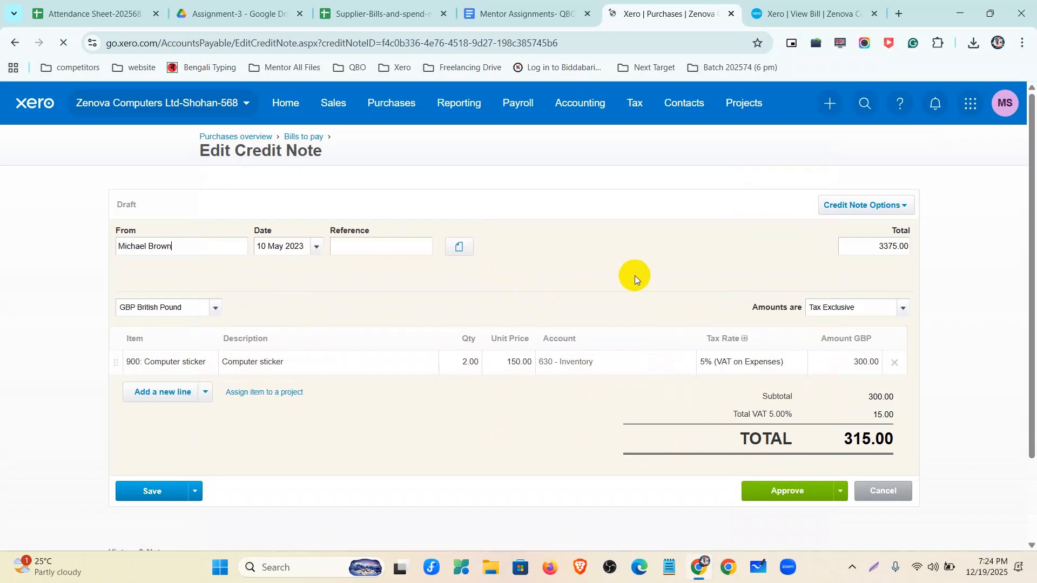
{"action": "key", "text": "ctrl+plus"}
{"action": "key", "text": "ctrl+plus"}
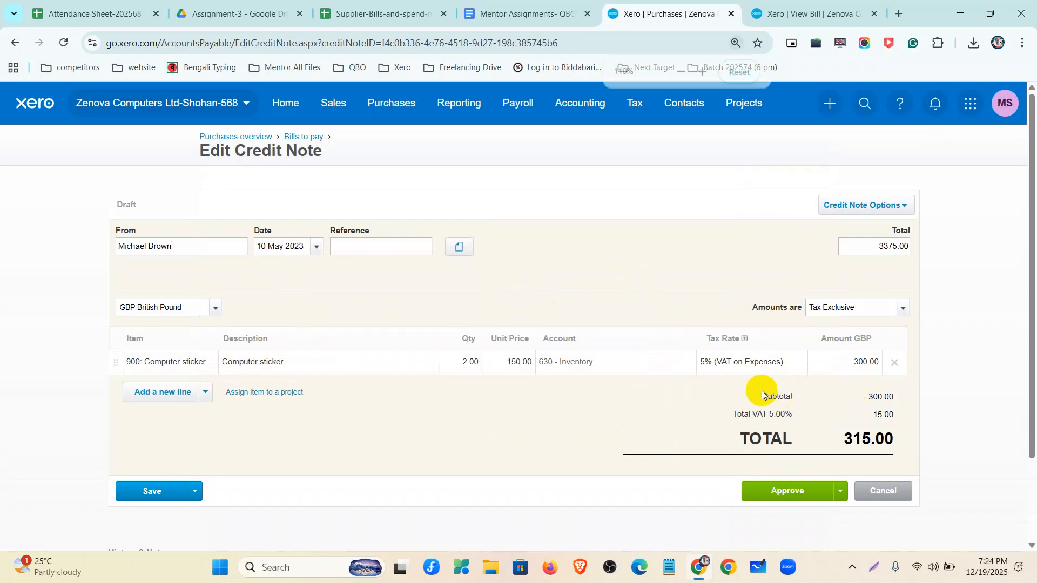
{"action": "scroll", "coordinate": [551, 319], "scroll_direction": "down", "scroll_amount": 3}
{"action": "scroll", "coordinate": [582, 371], "scroll_direction": "up", "scroll_amount": 3}
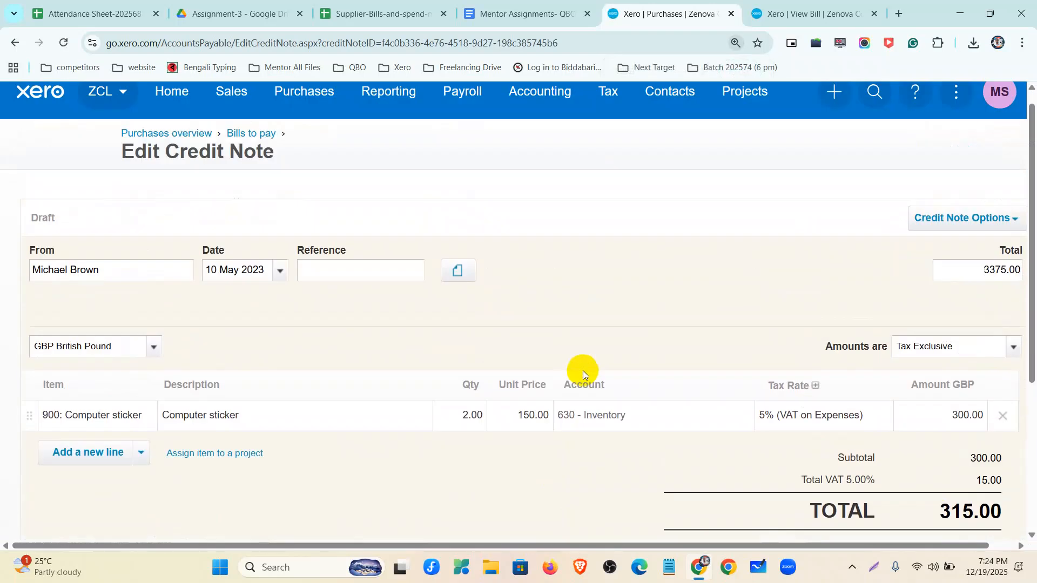
{"action": "left_click_drag", "start_coordinate": [694, 543], "coordinate": [740, 543]}
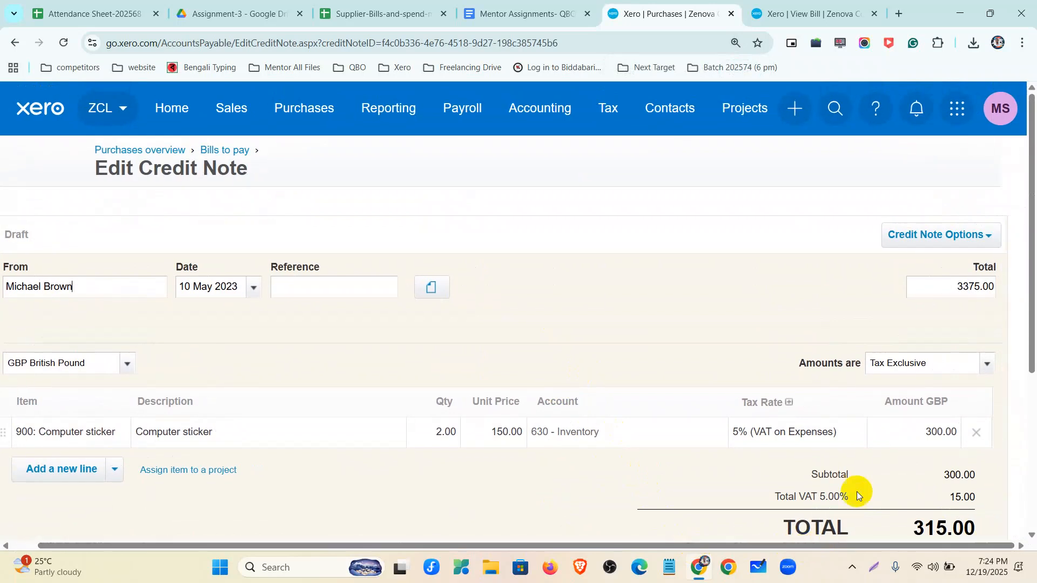
{"action": "scroll", "coordinate": [869, 432], "scroll_direction": "down", "scroll_amount": 2}
{"action": "left_click_drag", "start_coordinate": [912, 393], "coordinate": [977, 392]}
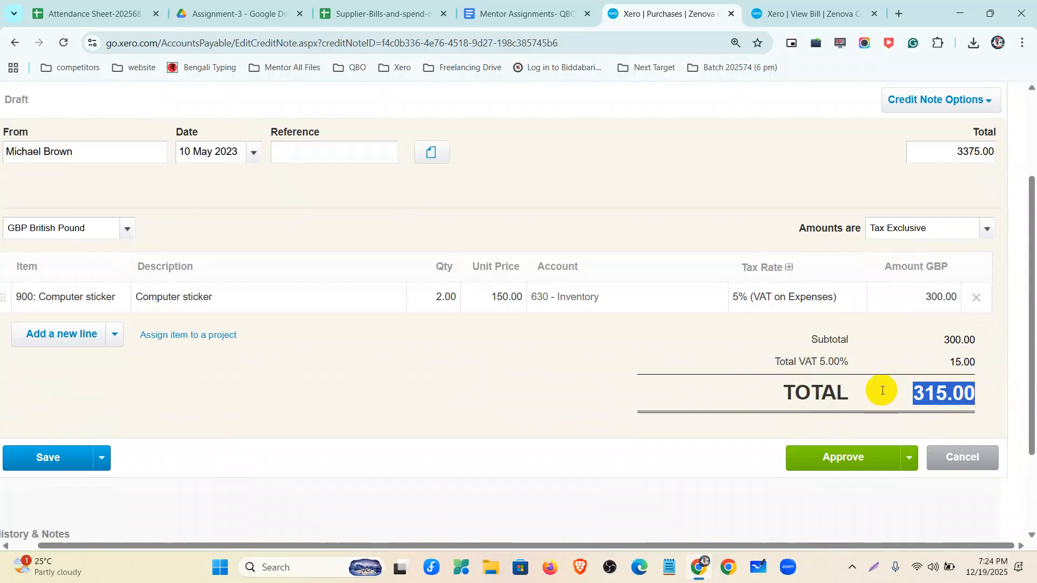
Step: Compare the amount in the credit note's Total field with the total calculated beneath its line
{"action": "scroll", "coordinate": [879, 388], "scroll_direction": "up", "scroll_amount": 3}
{"action": "left_click", "coordinate": [969, 289]}
{"action": "double_click", "coordinate": [969, 289]}
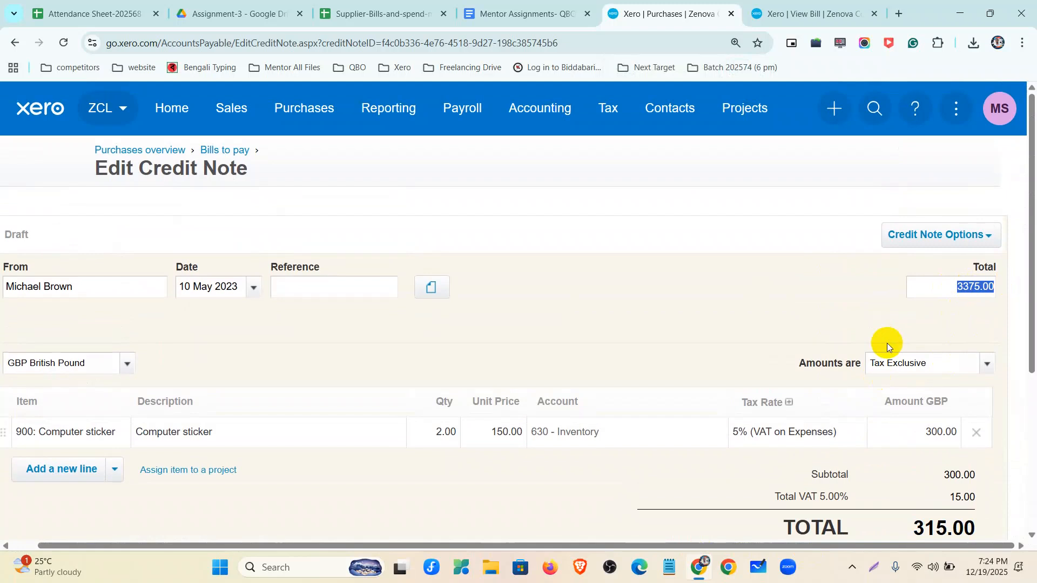
{"action": "key", "text": "ctrl+plus"}
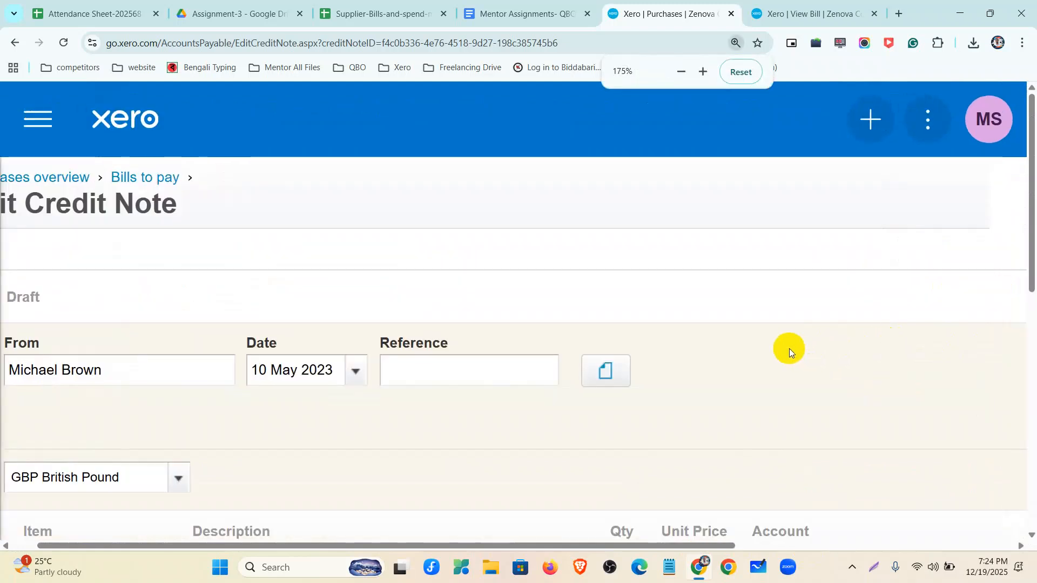
{"action": "scroll", "coordinate": [767, 411], "scroll_direction": "down", "scroll_amount": 3}
{"action": "left_click_drag", "start_coordinate": [726, 544], "coordinate": [1006, 545]}
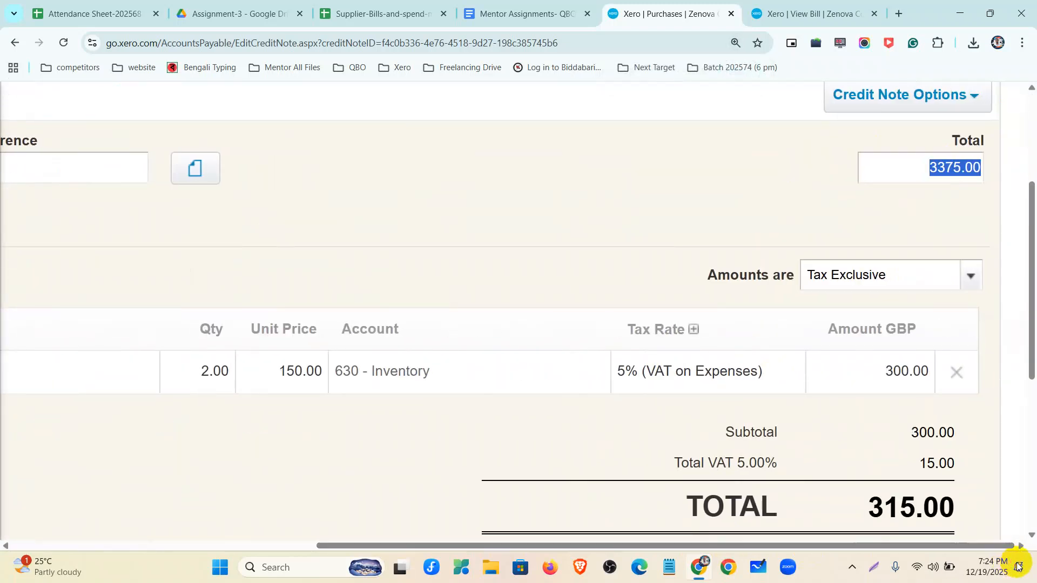
{"action": "left_click", "coordinate": [886, 211]}
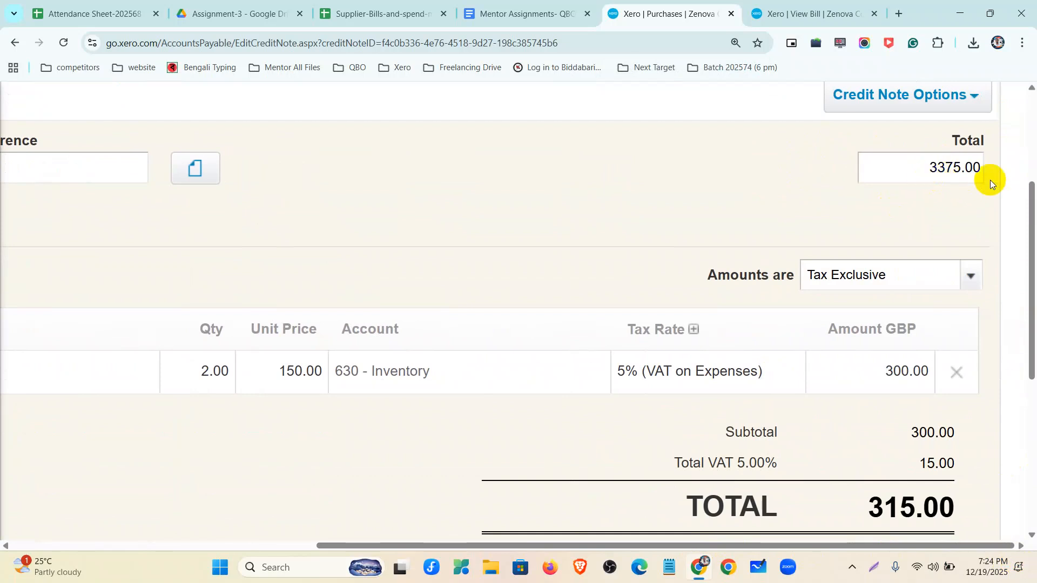
Step: Check the lines and total of the original bill in the other tab
{"action": "left_click", "coordinate": [815, 14]}
{"action": "scroll", "coordinate": [736, 291], "scroll_direction": "down", "scroll_amount": 6}
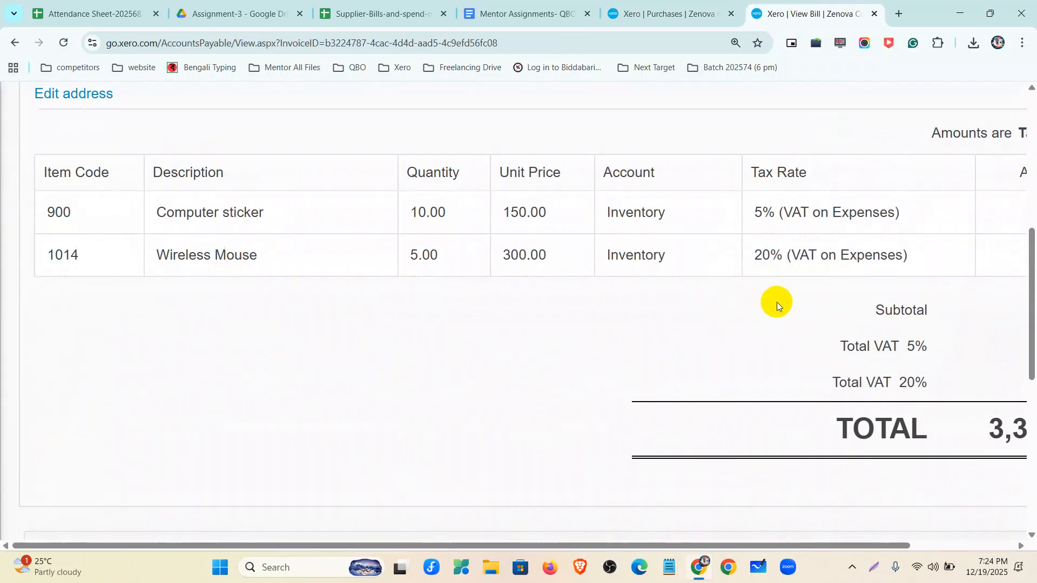
{"action": "left_click_drag", "start_coordinate": [818, 543], "coordinate": [932, 549]}
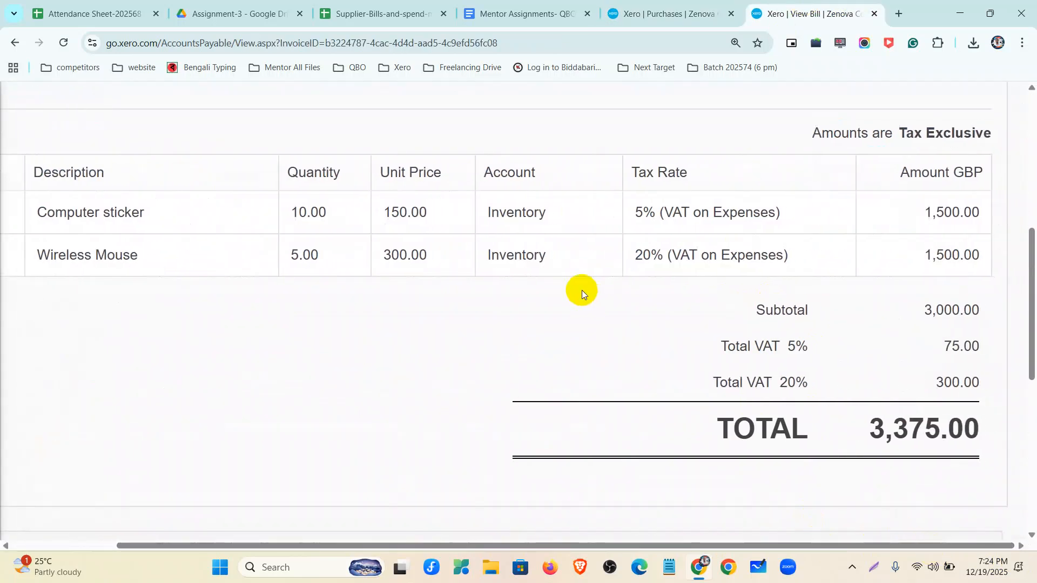
{"action": "key", "text": "ctrl+minus"}
Step: Replace the credit note's Total field with the calculated total of 315.00 and approve the credit note
{"action": "left_click", "coordinate": [661, 13]}
{"action": "scroll", "coordinate": [668, 317], "scroll_direction": "up", "scroll_amount": 3}
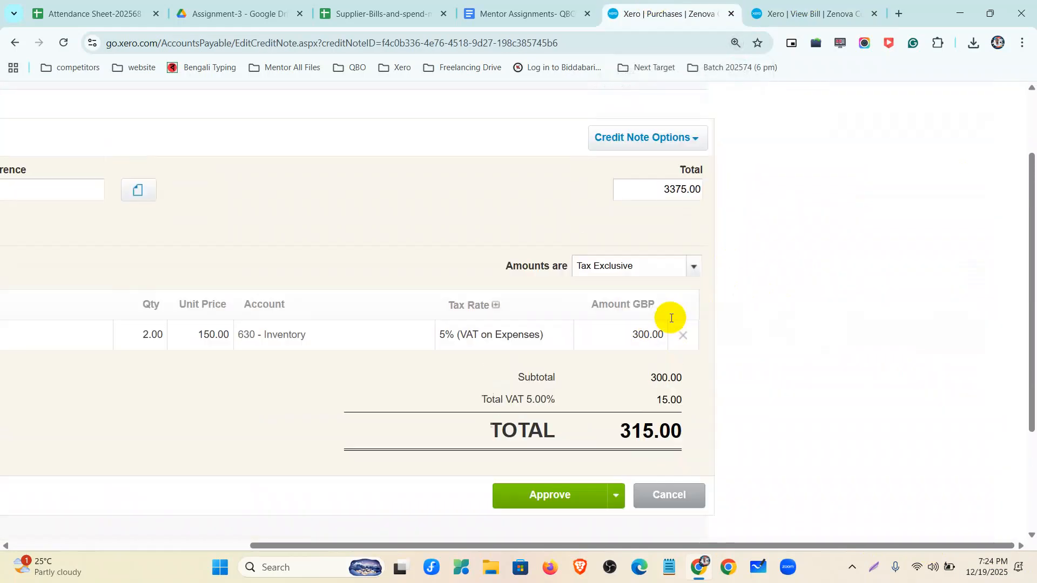
{"action": "scroll", "coordinate": [629, 489], "scroll_direction": "down", "scroll_amount": 1}
{"action": "left_click_drag", "start_coordinate": [620, 449], "coordinate": [704, 458]}
{"action": "key", "text": "ctrl+c"}
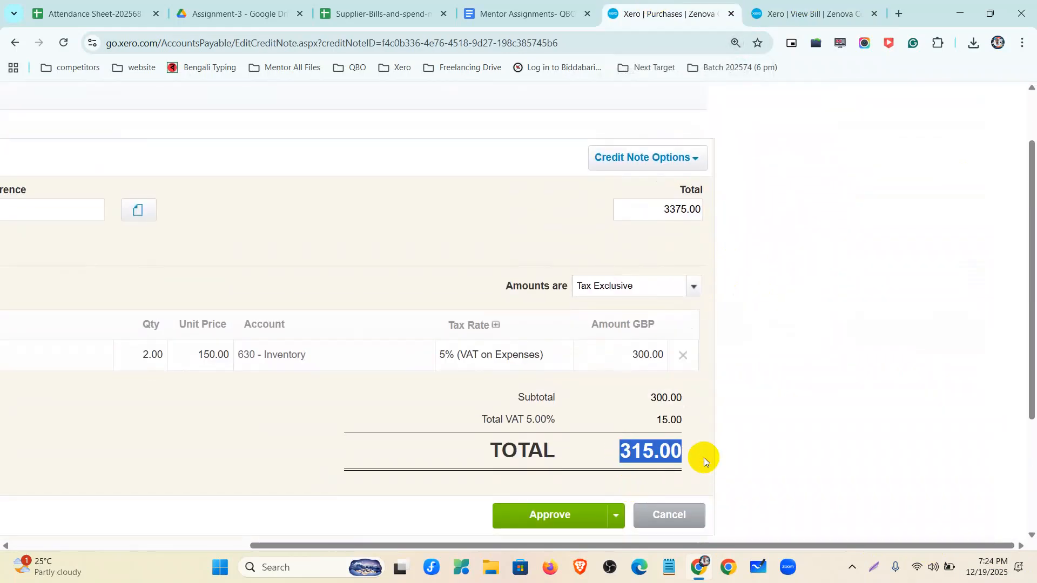
{"action": "left_click_drag", "start_coordinate": [659, 210], "coordinate": [711, 213]}
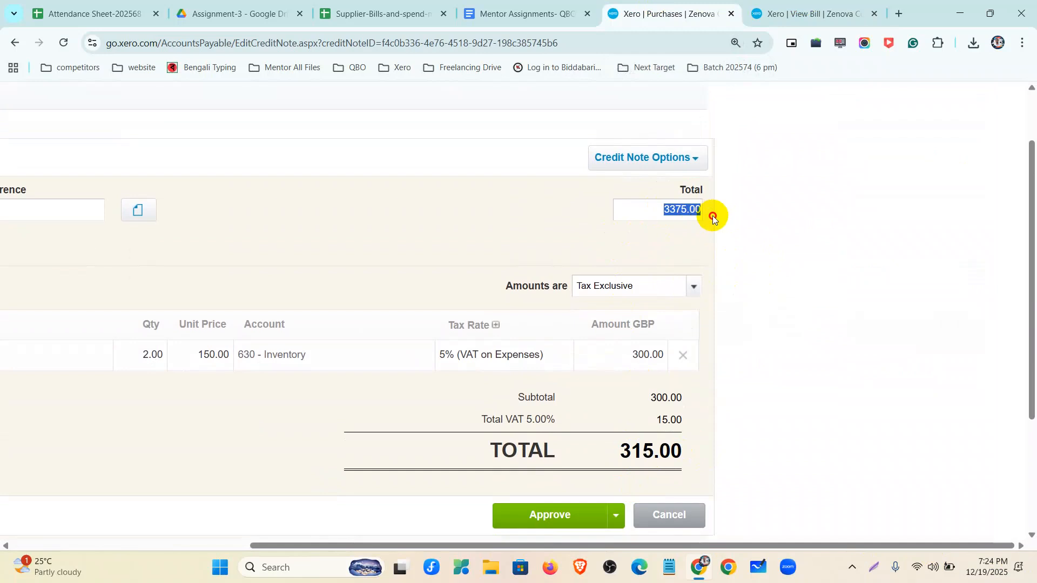
{"action": "key", "text": "ctrl+v"}
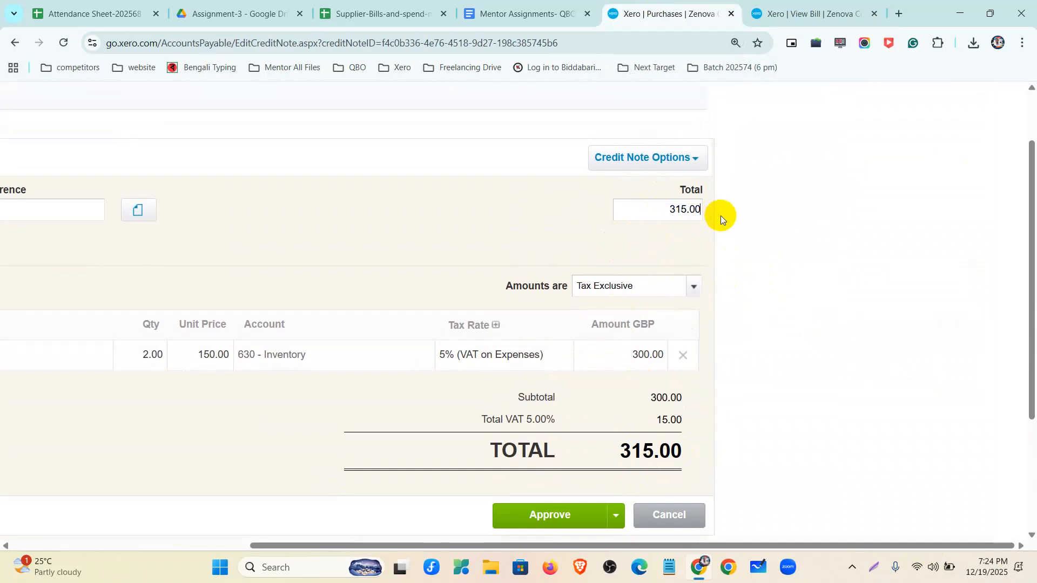
{"action": "left_click", "coordinate": [562, 514]}
{"action": "key", "text": "ctrl+minus"}
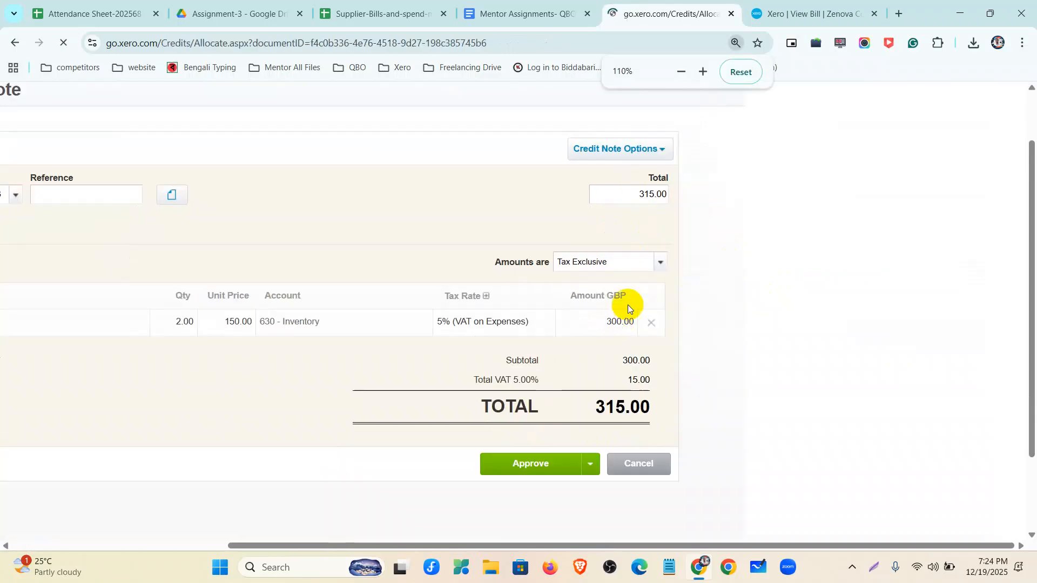
Step: Leave the credit allocation page and open the supplier bill dated 1 May 2023 from the bills awaiting payment, down to its totals
{"action": "left_click", "coordinate": [737, 73]}
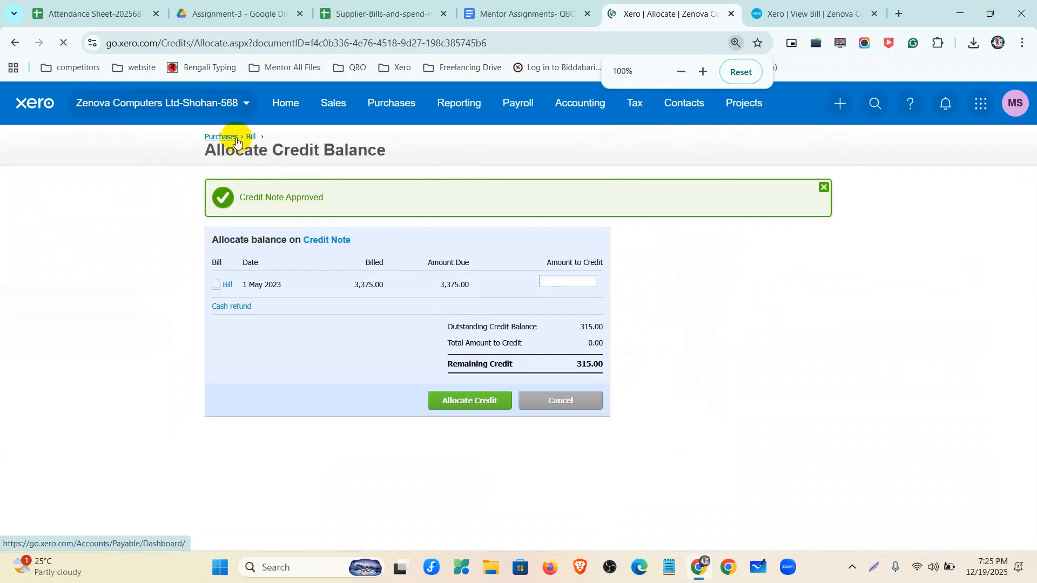
{"action": "left_click", "coordinate": [256, 139]}
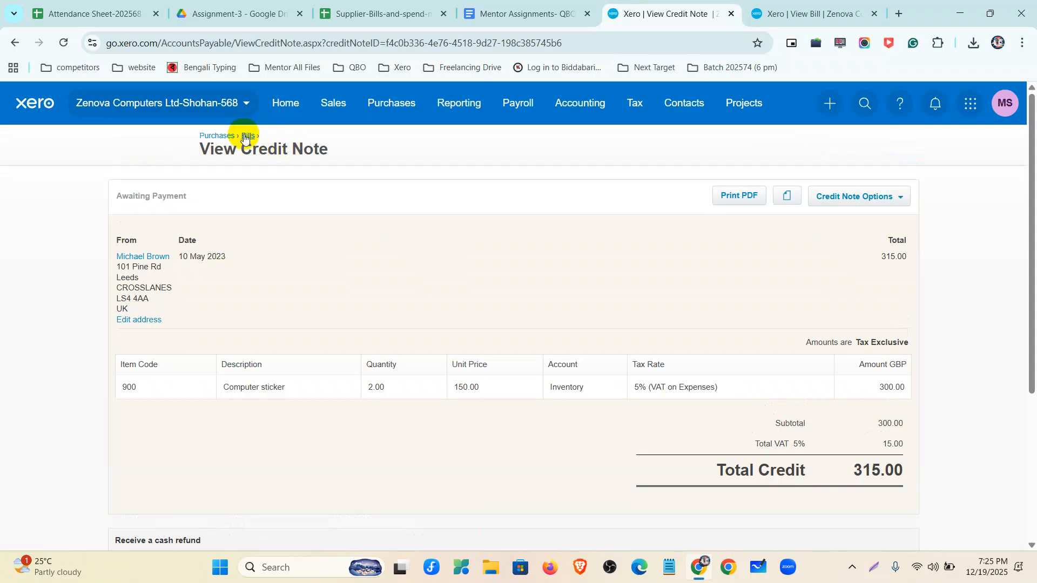
{"action": "left_click", "coordinate": [247, 136]}
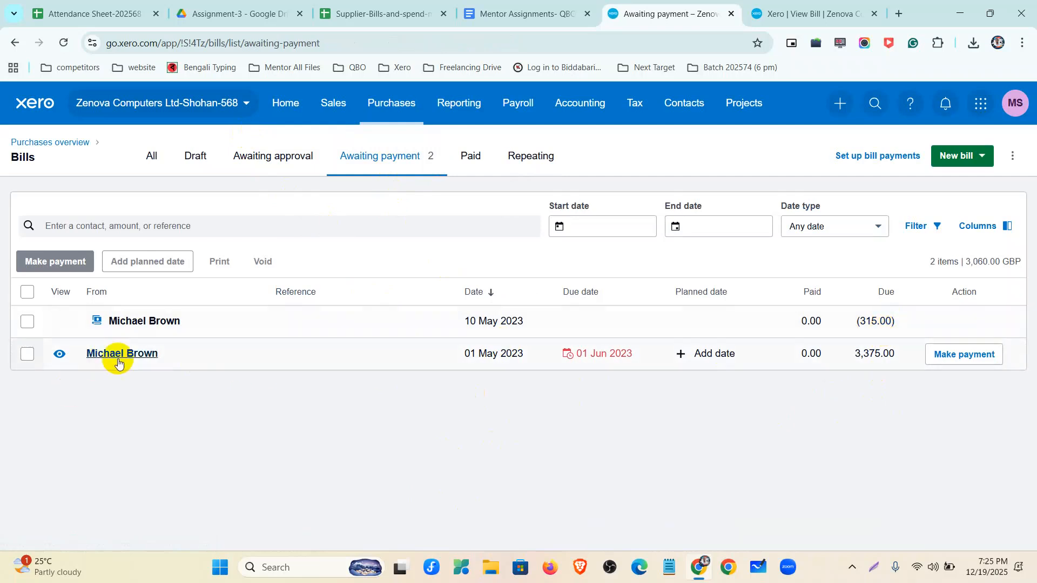
{"action": "left_click", "coordinate": [184, 364]}
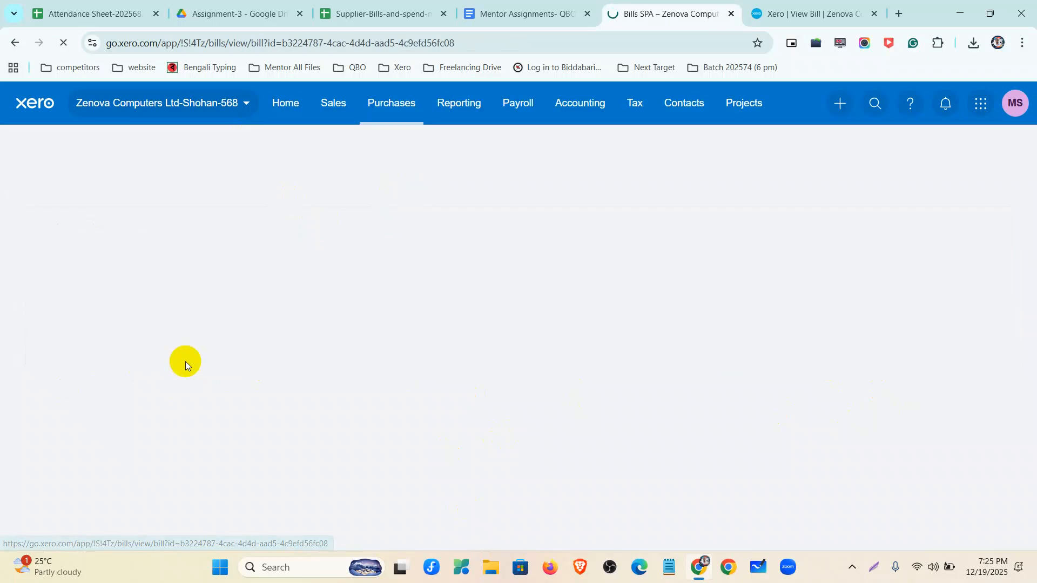
{"action": "scroll", "coordinate": [186, 360], "scroll_direction": "down", "scroll_amount": 3}
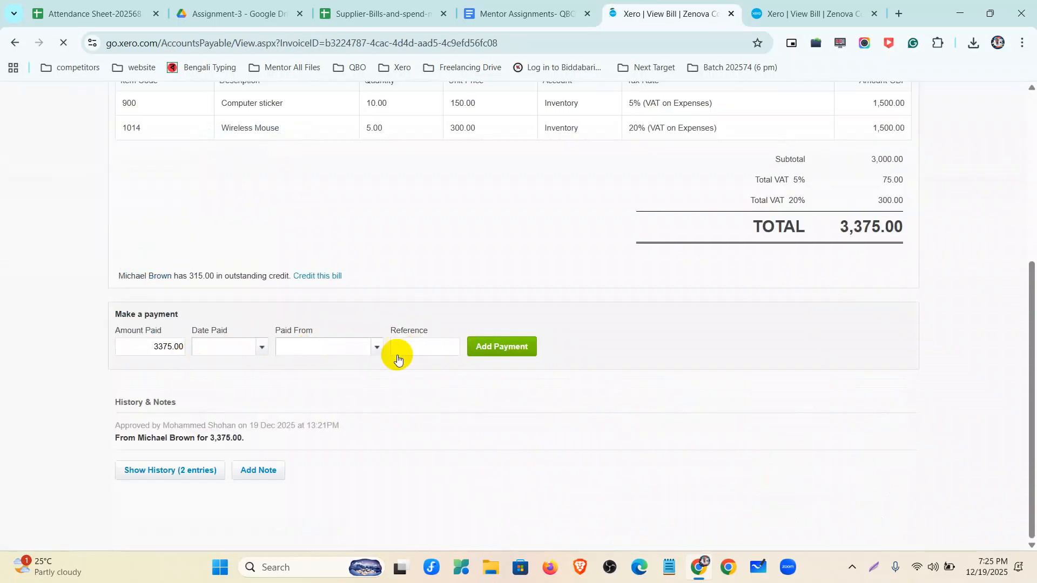
{"action": "scroll", "coordinate": [402, 355], "scroll_direction": "up", "scroll_amount": 1}
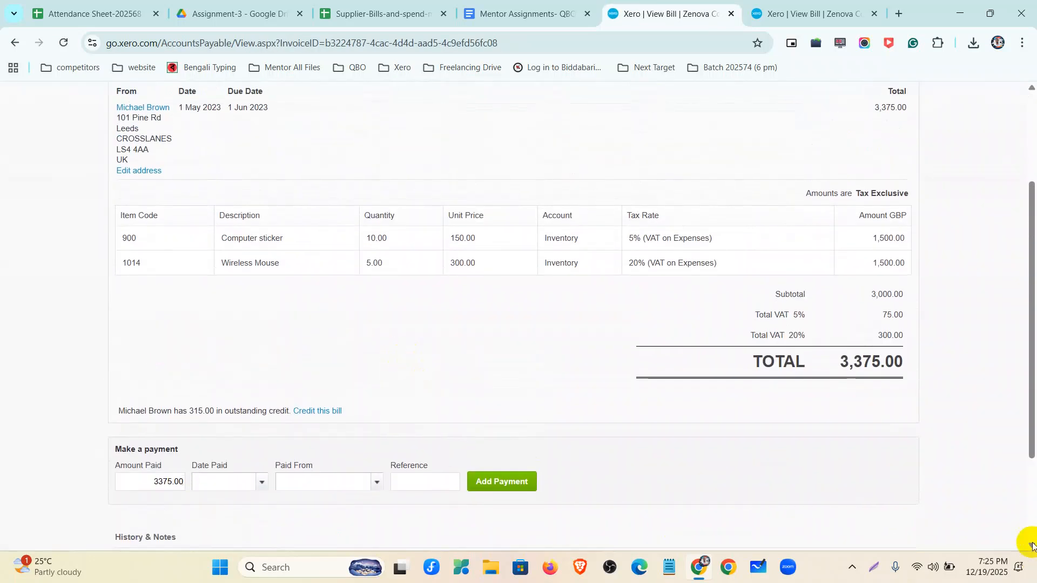
Step: Capture the screen, outline the bill's outstanding-credit notice and its Credit this bill link in red, and discard the capture
{"action": "left_click", "coordinate": [872, 566]}
{"action": "left_click_drag", "start_coordinate": [0, 0], "coordinate": [1036, 582]}
{"action": "left_click", "coordinate": [913, 518]}
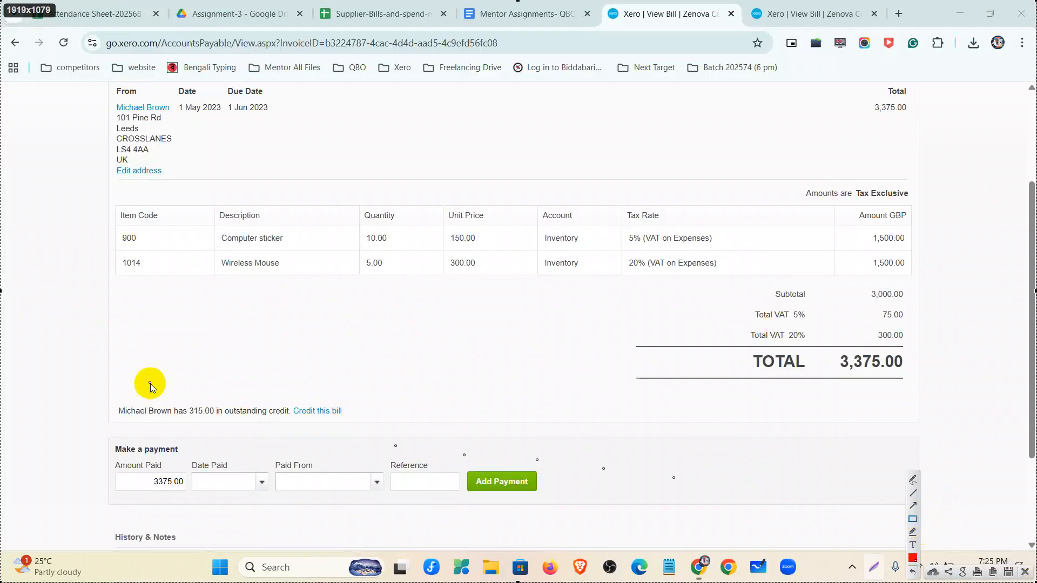
{"action": "left_click_drag", "start_coordinate": [89, 386], "coordinate": [461, 429]}
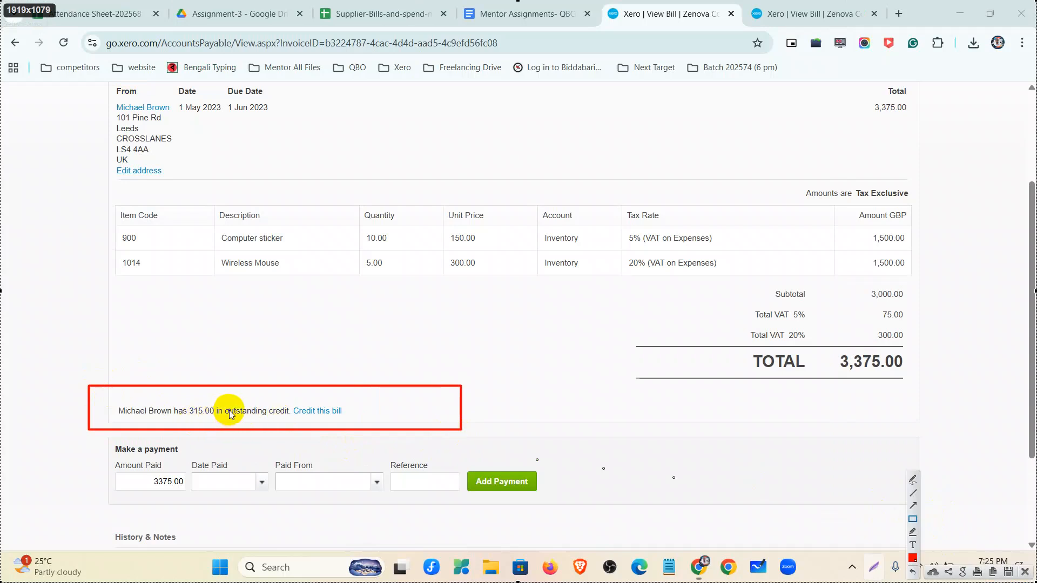
{"action": "left_click_drag", "start_coordinate": [291, 402], "coordinate": [349, 422]}
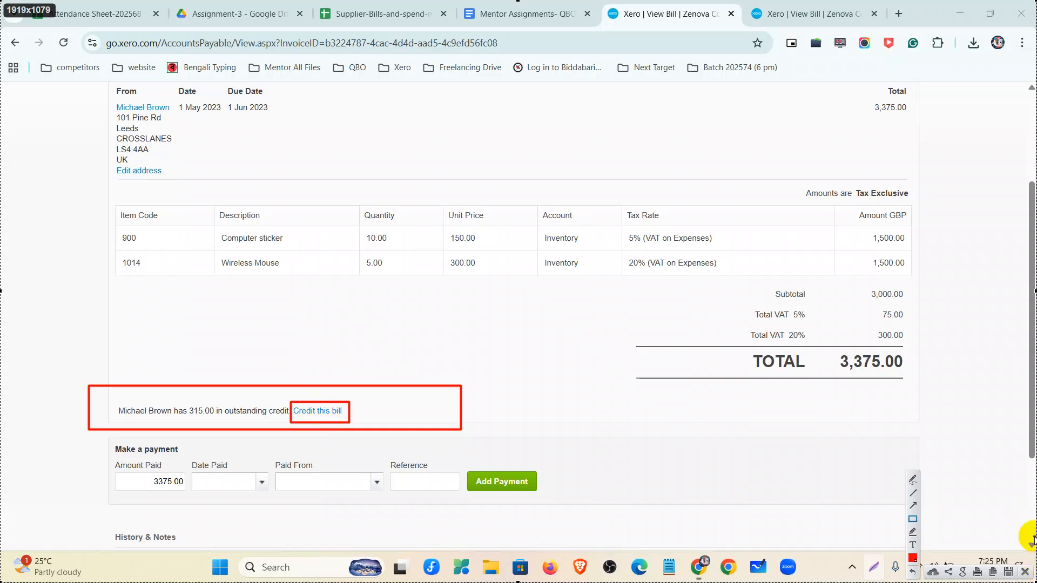
{"action": "left_click", "coordinate": [1026, 573]}
Step: Credit the bill with 215.00 from the 10 May 2023 credit note and allocate the credit
{"action": "left_click", "coordinate": [311, 416]}
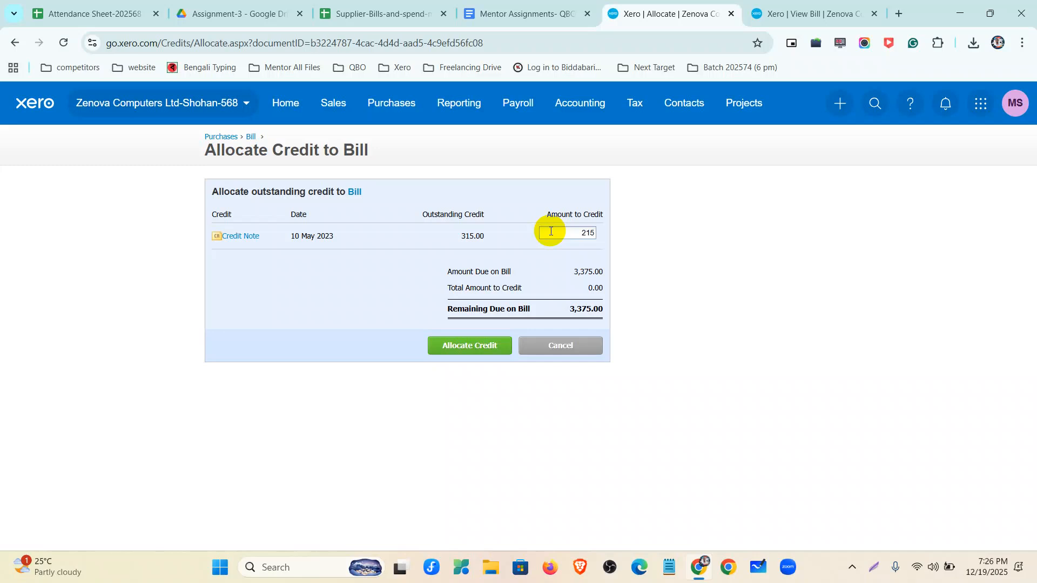
{"action": "left_click", "coordinate": [416, 278]}
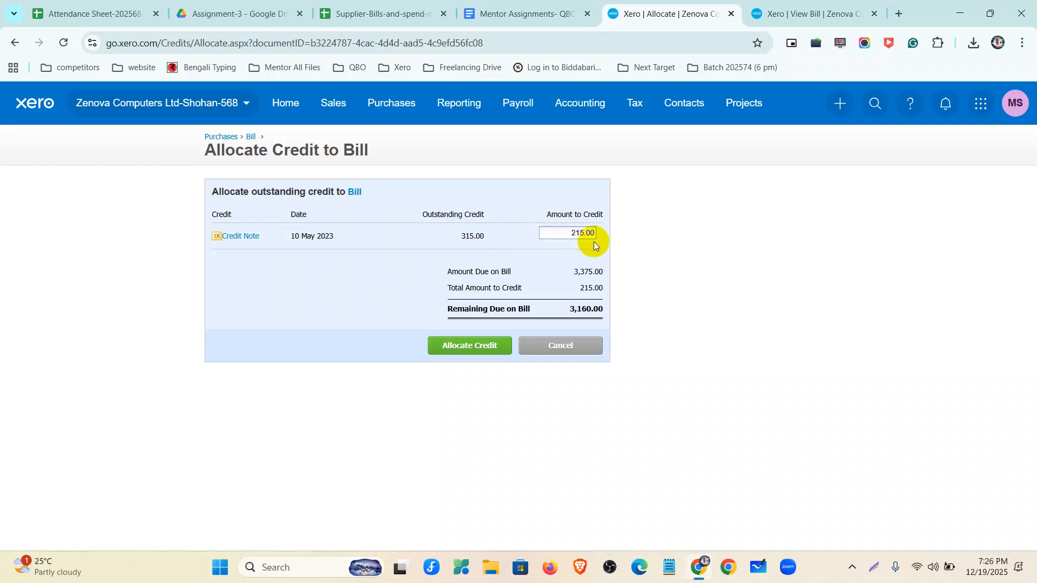
{"action": "left_click_drag", "start_coordinate": [571, 273], "coordinate": [597, 289]}
{"action": "left_click", "coordinate": [463, 347]}
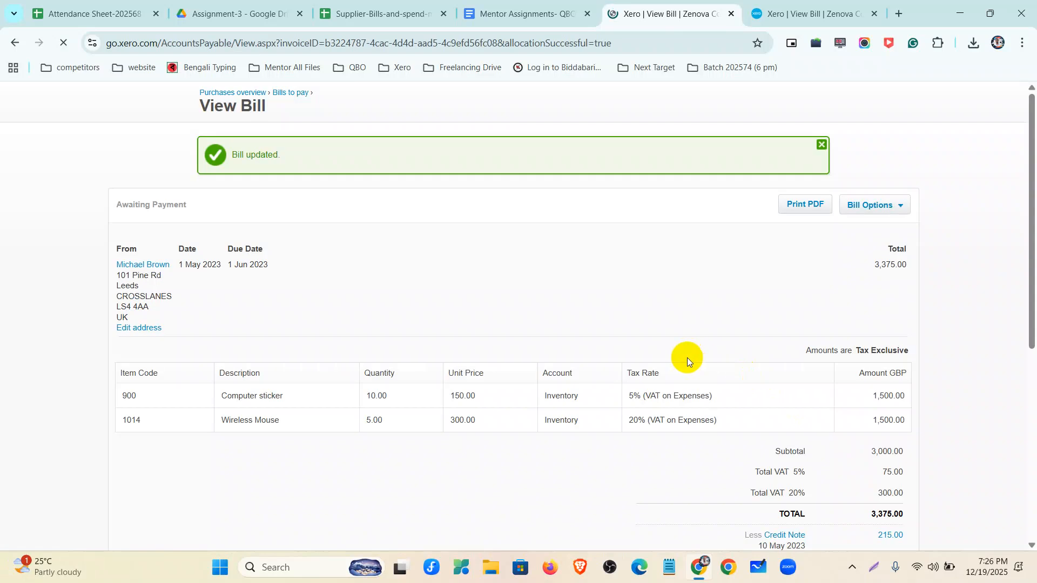
Step: Capture the updated bill, outline its outstanding-credit notice and the remaining amount in red, and discard the capture
{"action": "left_click_drag", "start_coordinate": [821, 224], "coordinate": [894, 225]}
{"action": "left_click", "coordinate": [823, 335]}
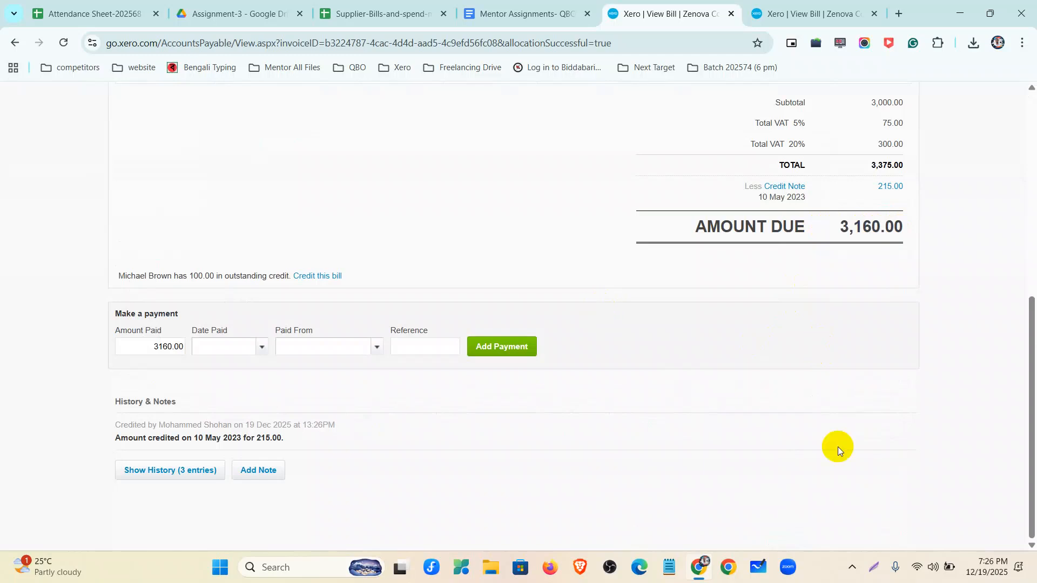
{"action": "left_click", "coordinate": [875, 567]}
{"action": "left_click_drag", "start_coordinate": [0, 1], "coordinate": [1036, 582]}
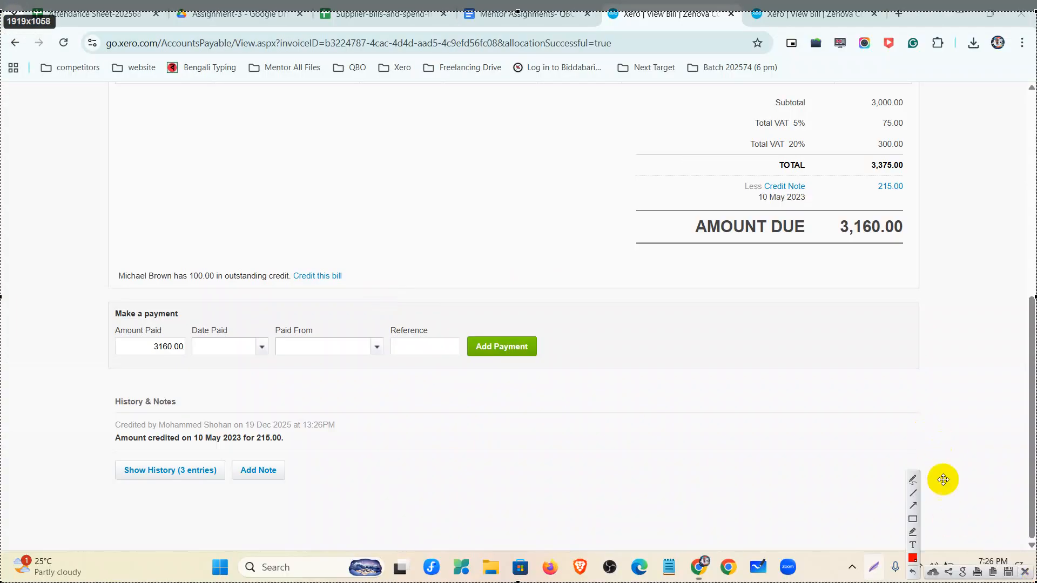
{"action": "mouse_move", "coordinate": [98, 252]}
{"action": "left_mouse_down"}
{"action": "mouse_move", "coordinate": [470, 347]}
{"action": "mouse_move", "coordinate": [432, 292]}
{"action": "left_mouse_up"}
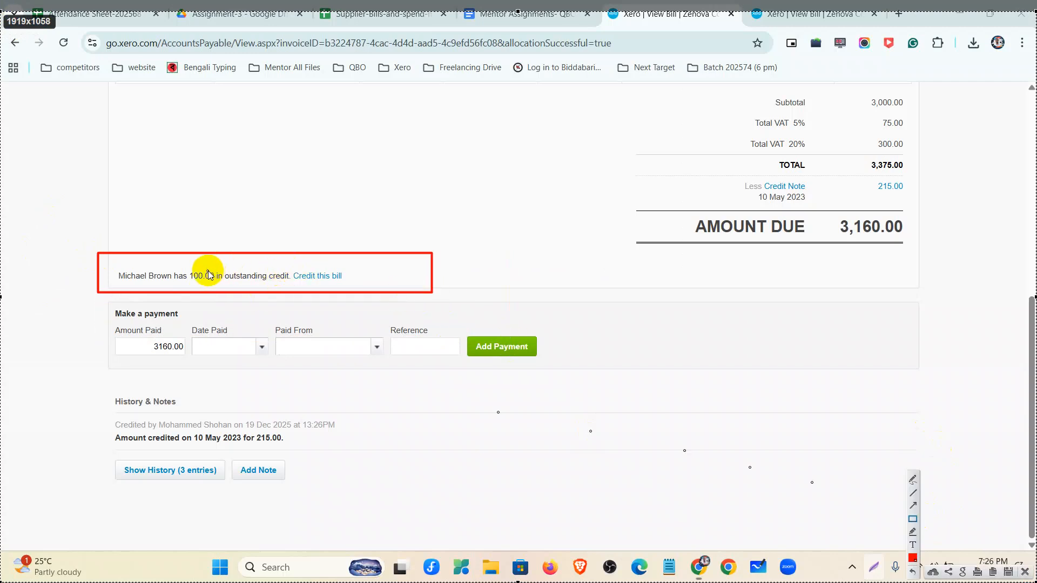
{"action": "left_click_drag", "start_coordinate": [185, 266], "coordinate": [217, 288]}
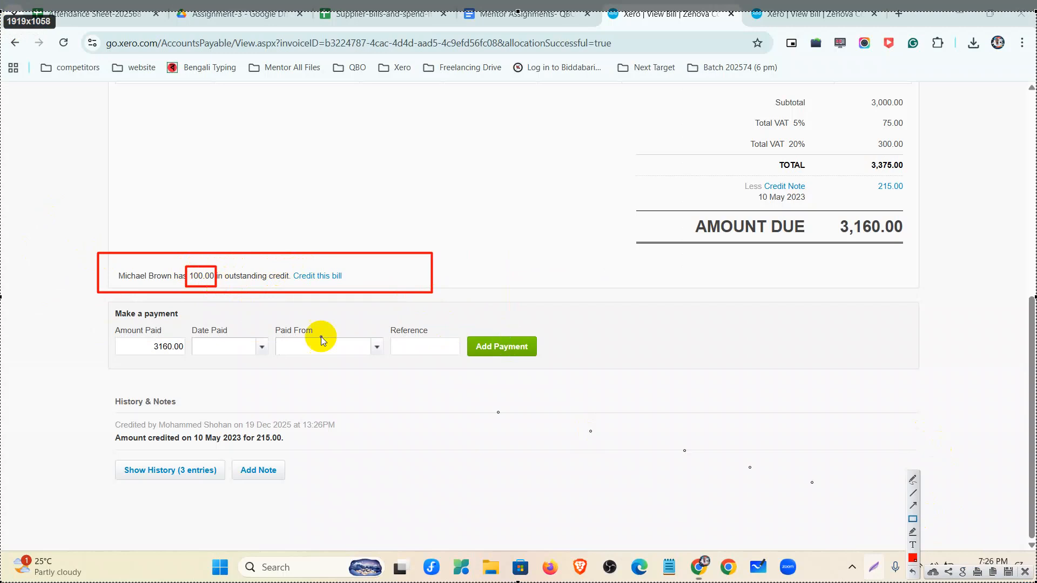
{"action": "left_click", "coordinate": [1024, 572]}
Step: Set the date paid of the bill's payment to 16 May 2023
{"action": "left_click", "coordinate": [255, 347]}
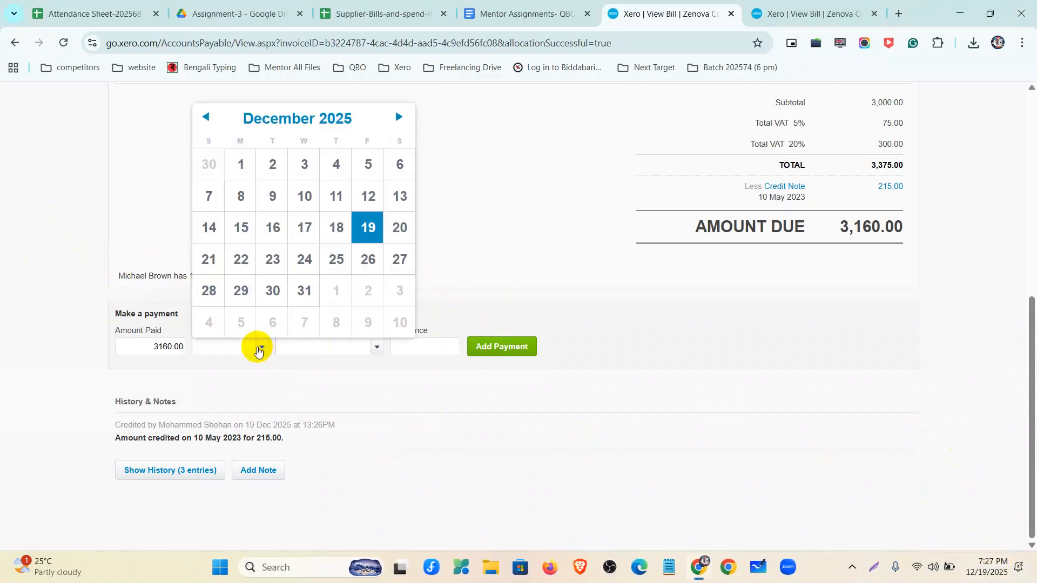
{"action": "scroll", "coordinate": [576, 277], "scroll_direction": "up", "scroll_amount": 5}
{"action": "scroll", "coordinate": [573, 271], "scroll_direction": "down", "scroll_amount": 3}
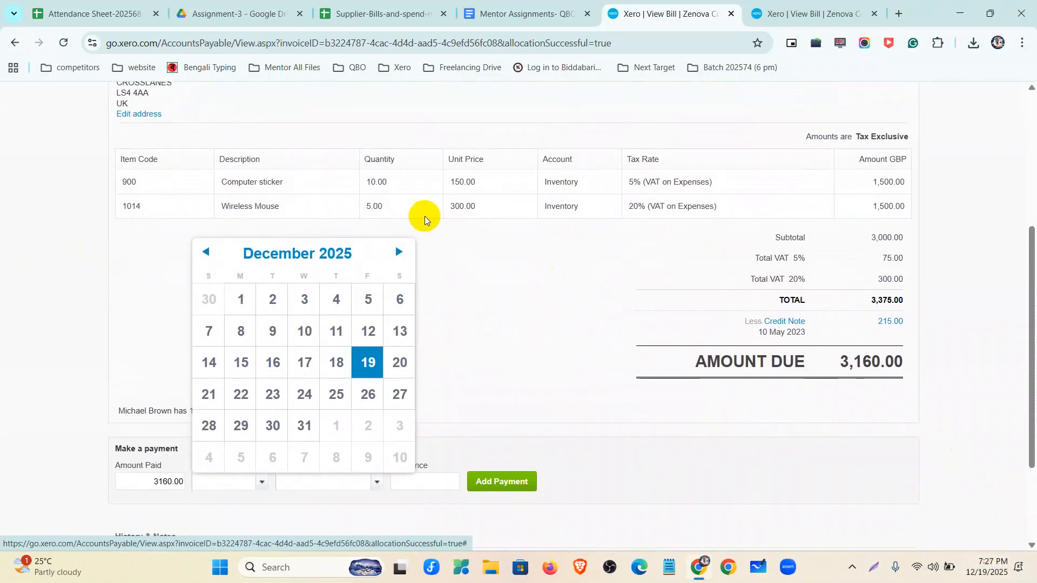
{"action": "left_click", "coordinate": [301, 255]}
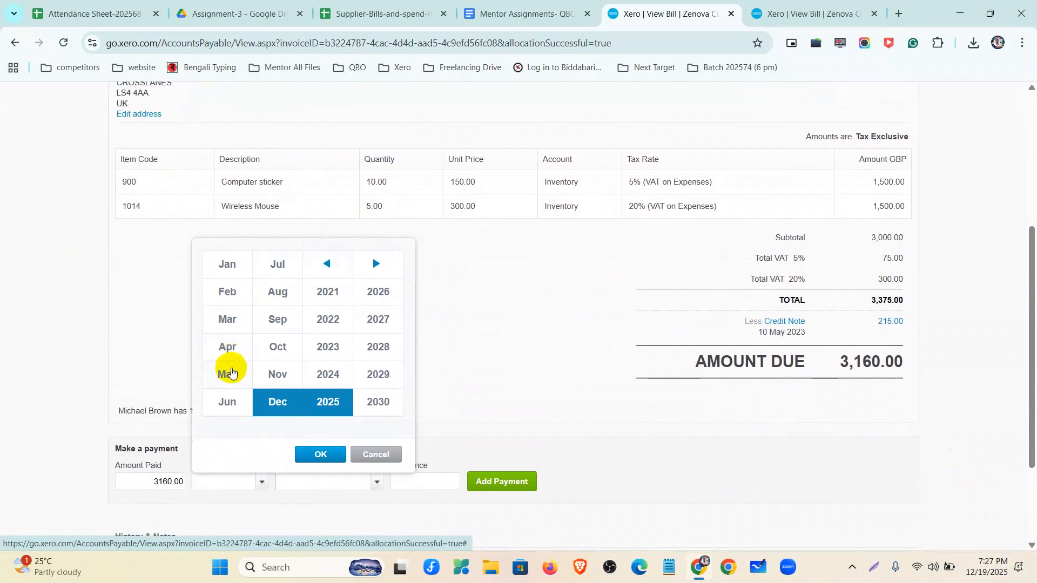
{"action": "left_click", "coordinate": [227, 373]}
{"action": "left_click", "coordinate": [327, 347]}
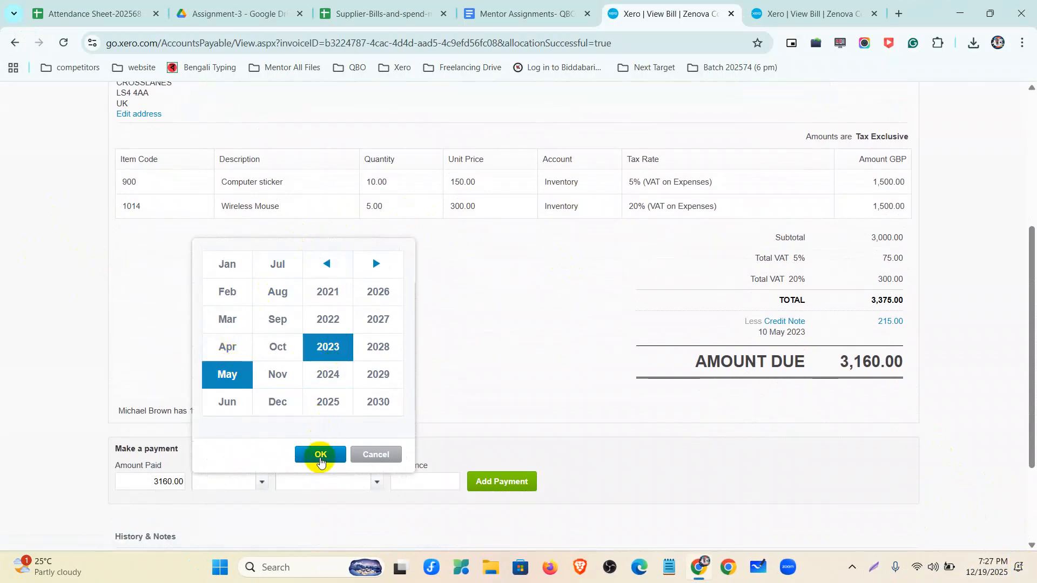
{"action": "left_click", "coordinate": [320, 454]}
{"action": "left_click", "coordinate": [273, 369]}
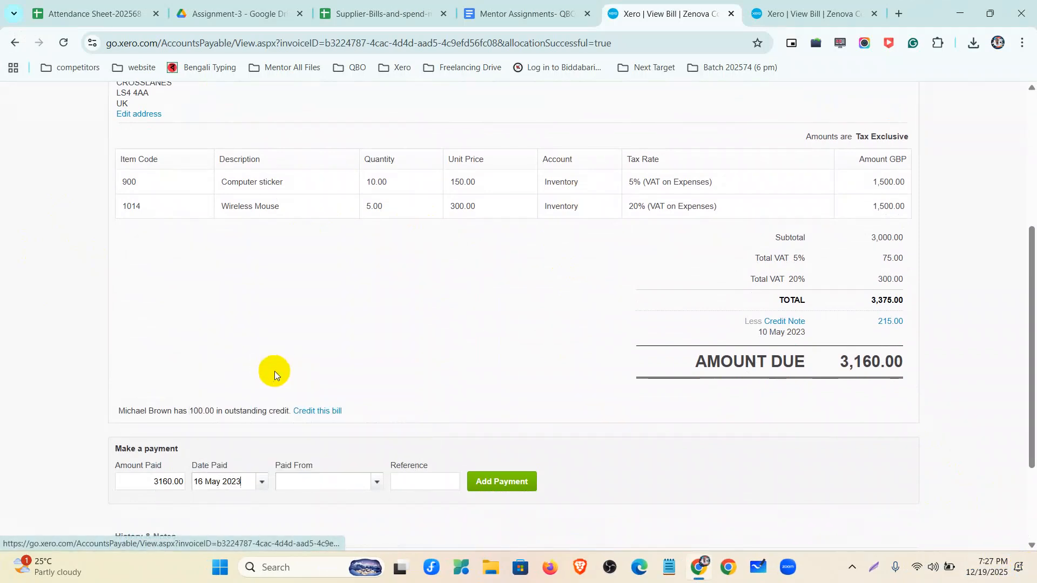
Step: Choose the account the bill is paid from and add the payment of 3160.00
{"action": "left_click", "coordinate": [378, 481]}
{"action": "scroll", "coordinate": [375, 412], "scroll_direction": "down", "scroll_amount": 3}
{"action": "left_click", "coordinate": [364, 424]}
{"action": "left_click", "coordinate": [491, 354]}
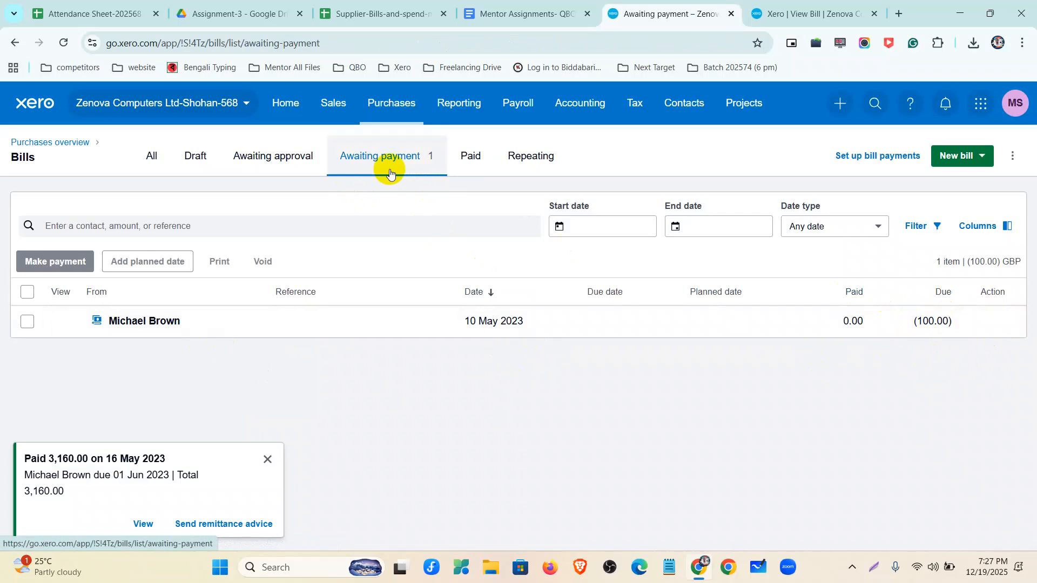
Step: Dismiss the payment notification and check the status, paid and due amounts in the list of all bills
{"action": "left_click", "coordinate": [267, 459]}
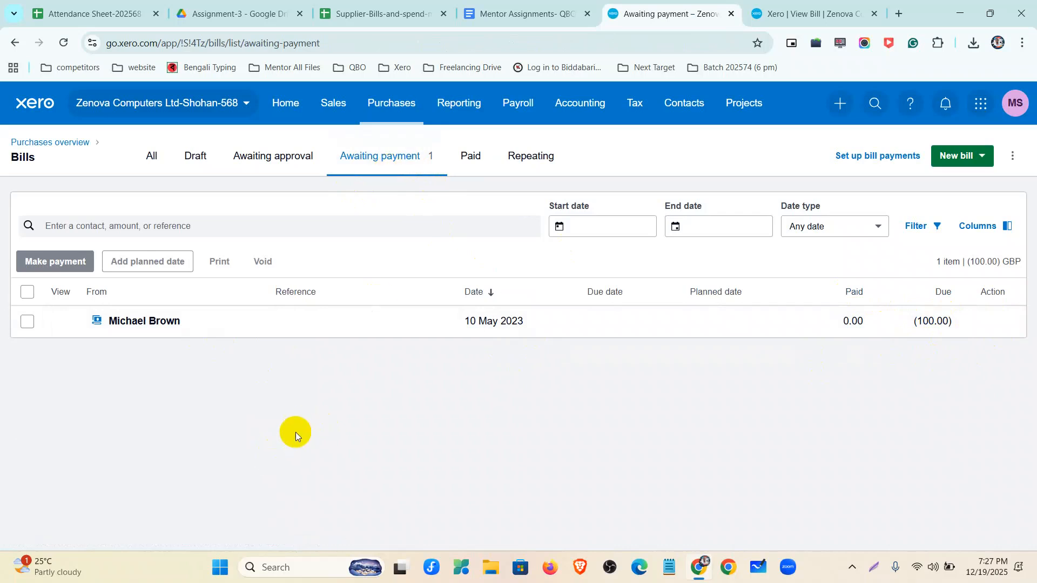
{"action": "left_click", "coordinate": [153, 157]}
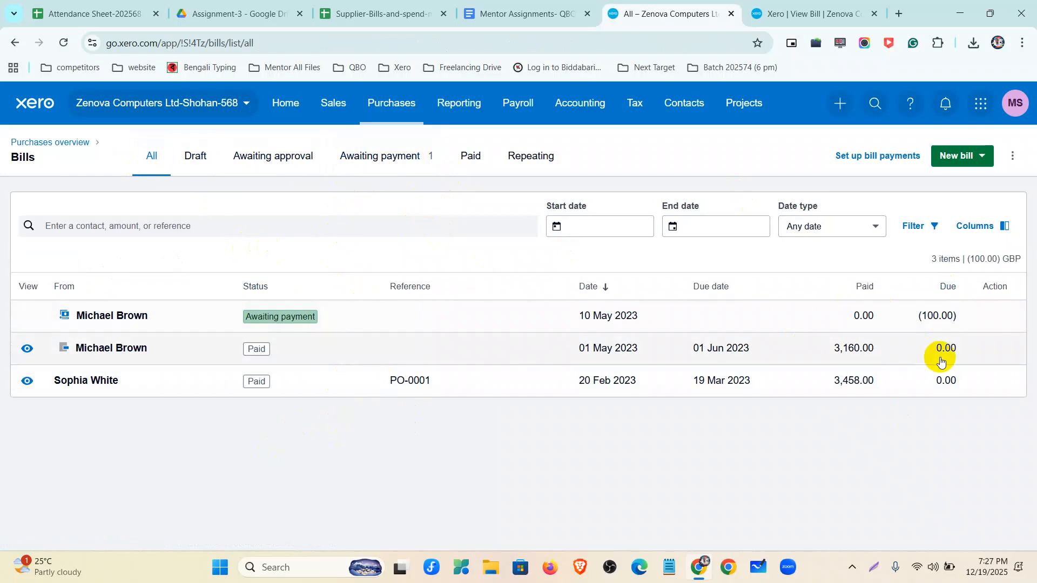
Step: Start a new repeating bill from the purchases overview and have it repeat every 1 month
{"action": "left_click", "coordinate": [60, 144]}
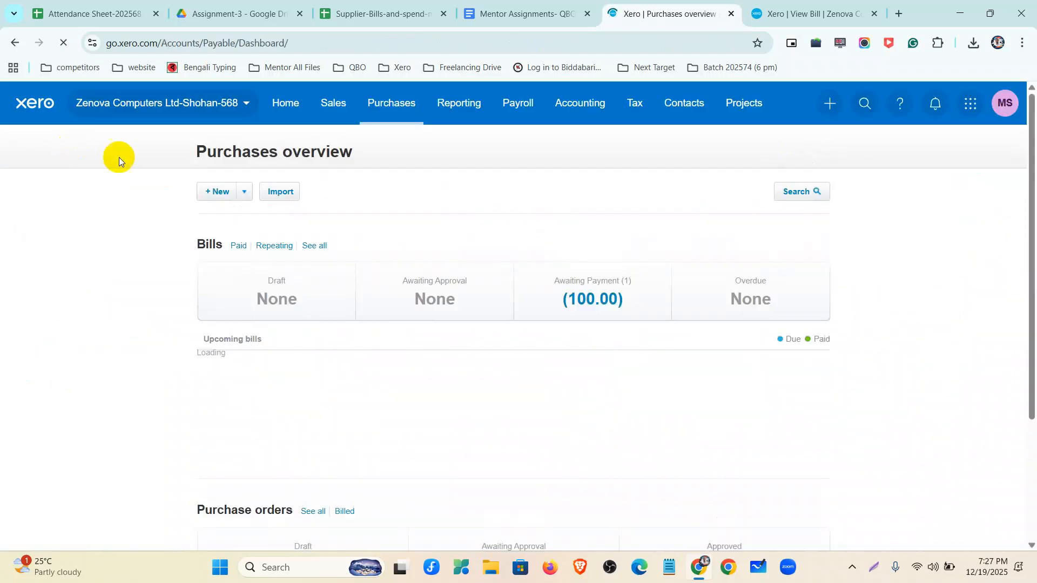
{"action": "left_click", "coordinate": [244, 192]}
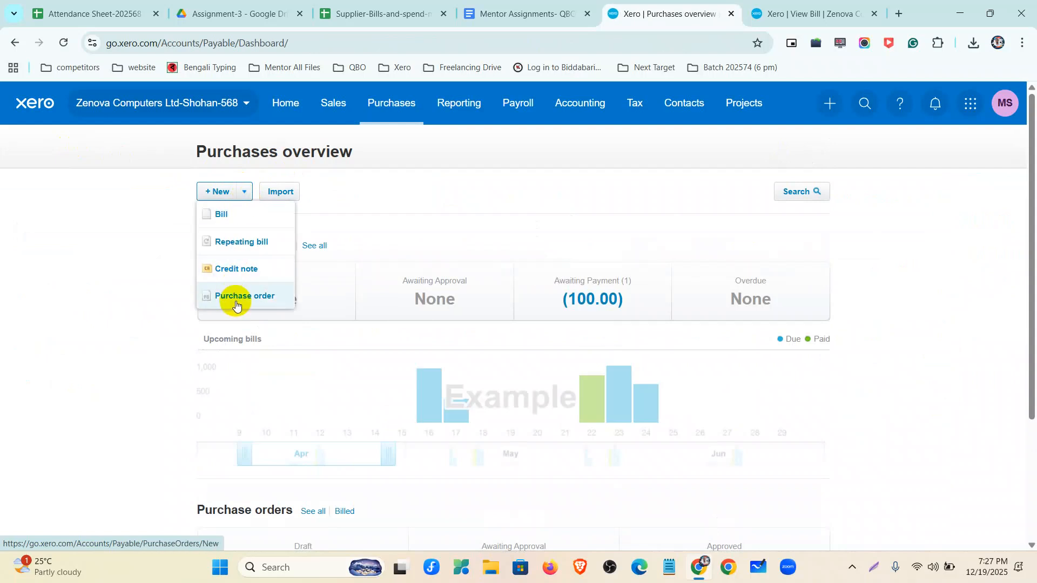
{"action": "left_click", "coordinate": [238, 244]}
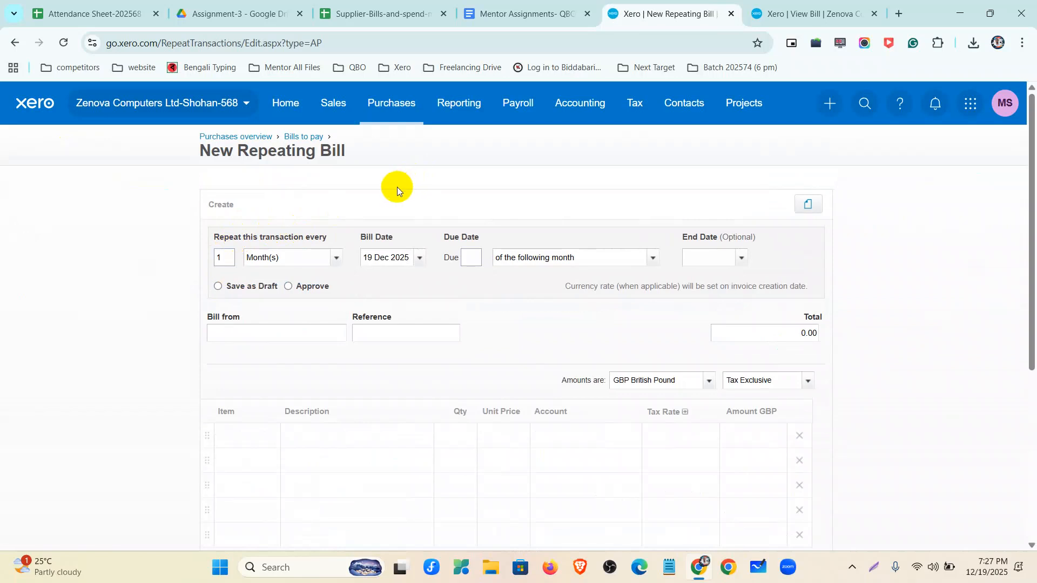
{"action": "scroll", "coordinate": [217, 247], "scroll_direction": "down", "scroll_amount": 1}
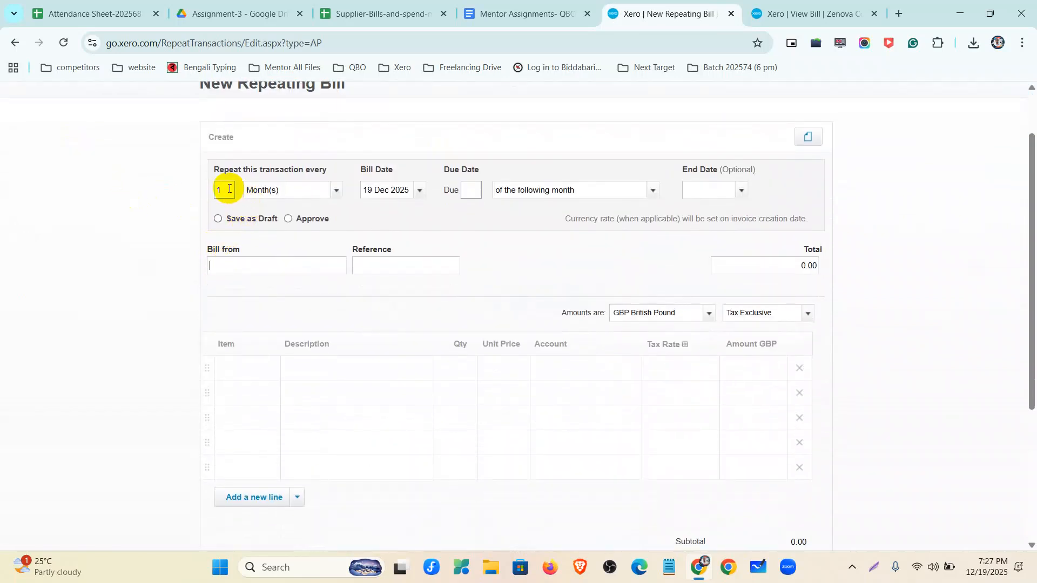
{"action": "left_click_drag", "start_coordinate": [225, 190], "coordinate": [200, 193]}
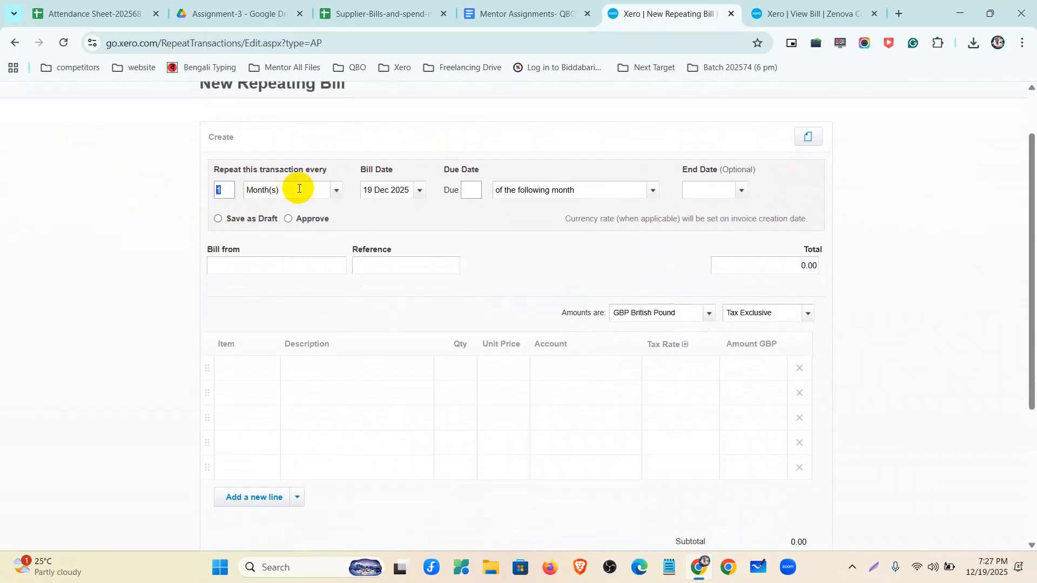
{"action": "left_click", "coordinate": [335, 191]}
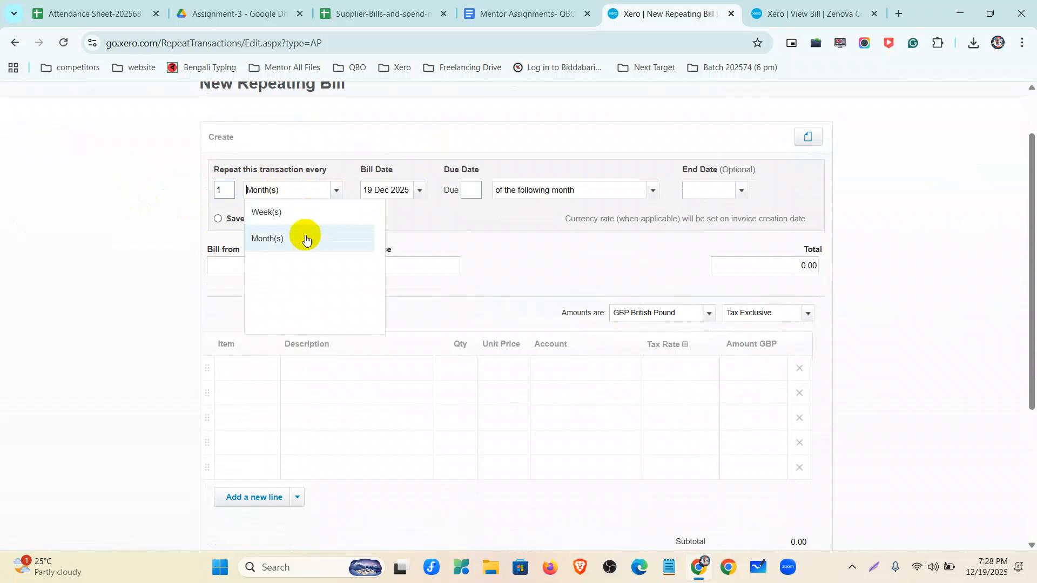
{"action": "left_click", "coordinate": [303, 239]}
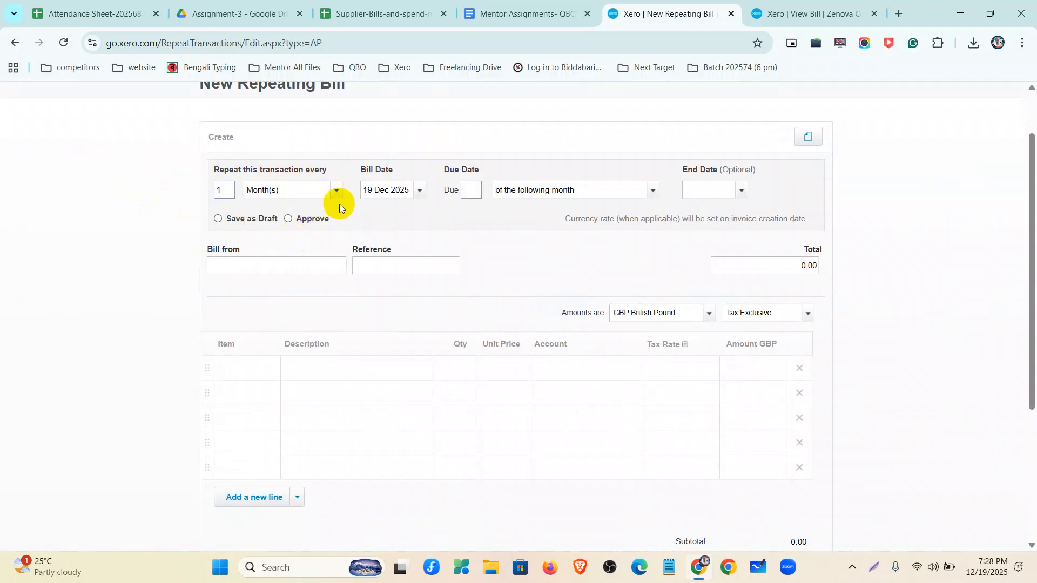
Step: Set the repeating bill's date to 1 Jan 2026 and its due date to day 30 of the following month
{"action": "left_click", "coordinate": [417, 191]}
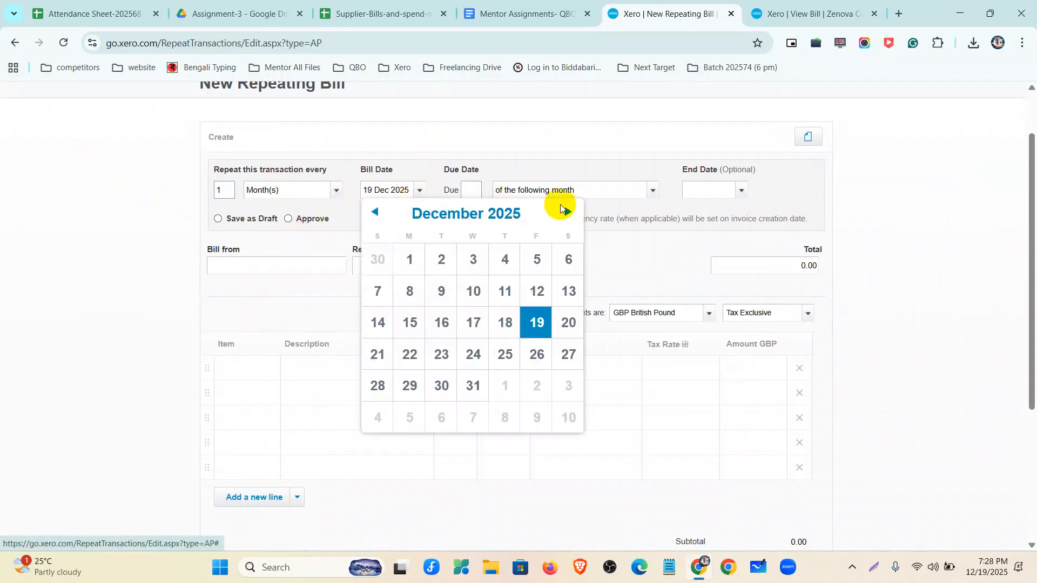
{"action": "left_click", "coordinate": [569, 214]}
{"action": "left_click", "coordinate": [501, 260]}
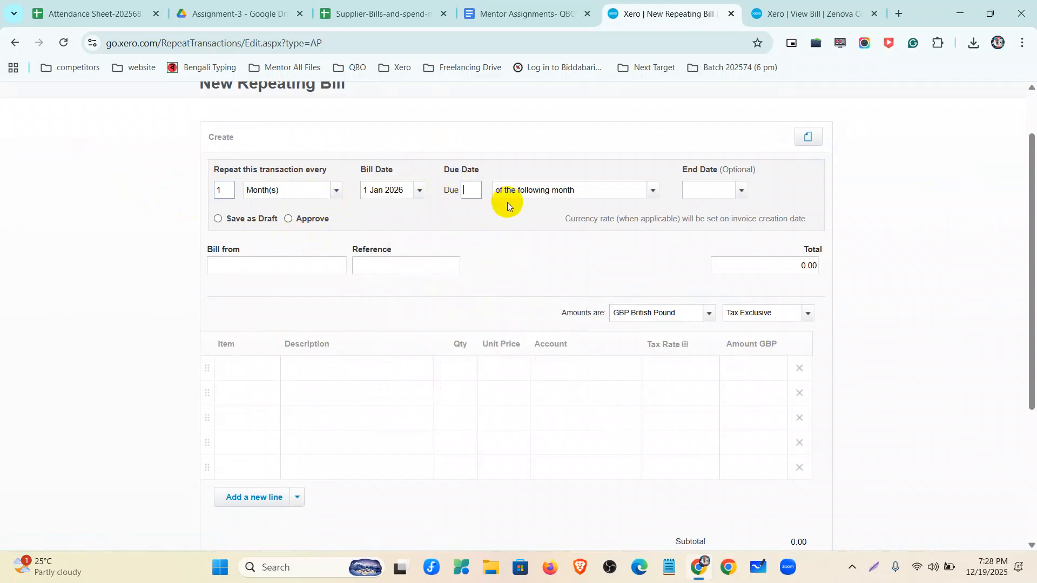
{"action": "type", "text": "30"}
{"action": "left_click", "coordinate": [653, 191]}
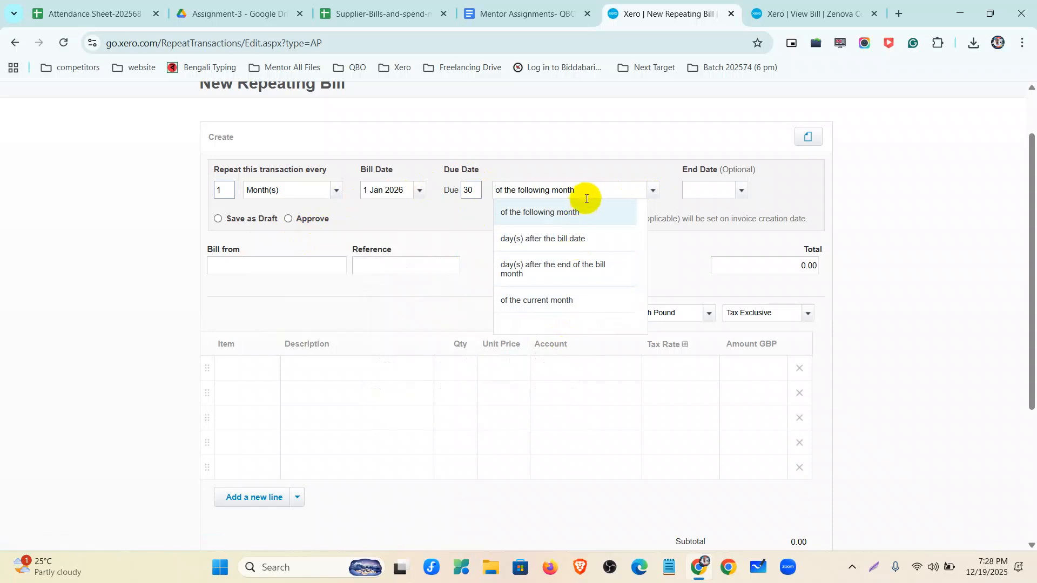
{"action": "left_click", "coordinate": [596, 160]}
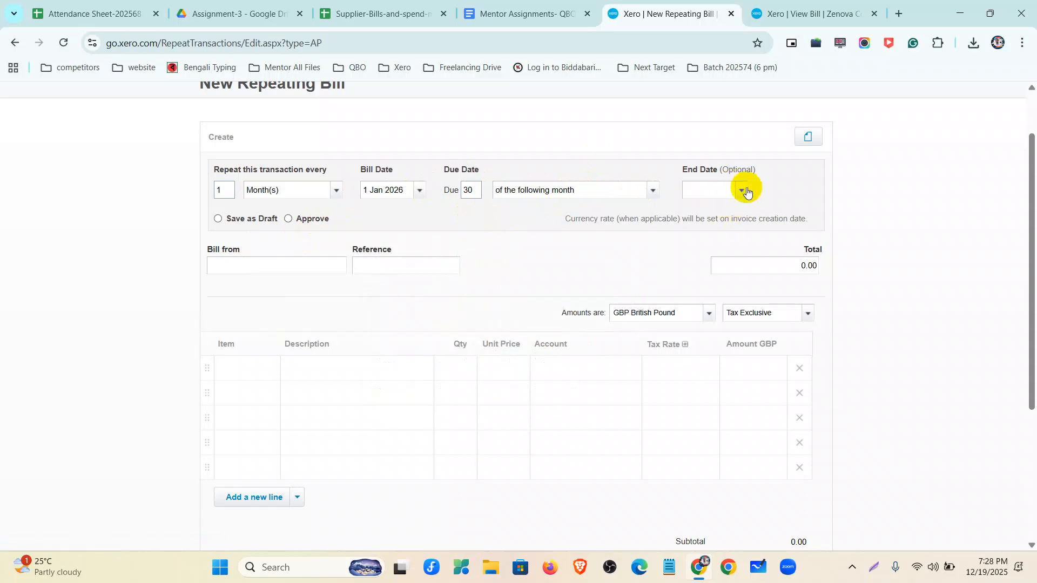
Step: Set the repeating bill to save as draft and choose the supplier it is billed from
{"action": "mouse_move", "coordinate": [717, 169]}
{"action": "left_mouse_down"}
{"action": "mouse_move", "coordinate": [762, 178]}
{"action": "mouse_move", "coordinate": [756, 169]}
{"action": "left_mouse_up"}
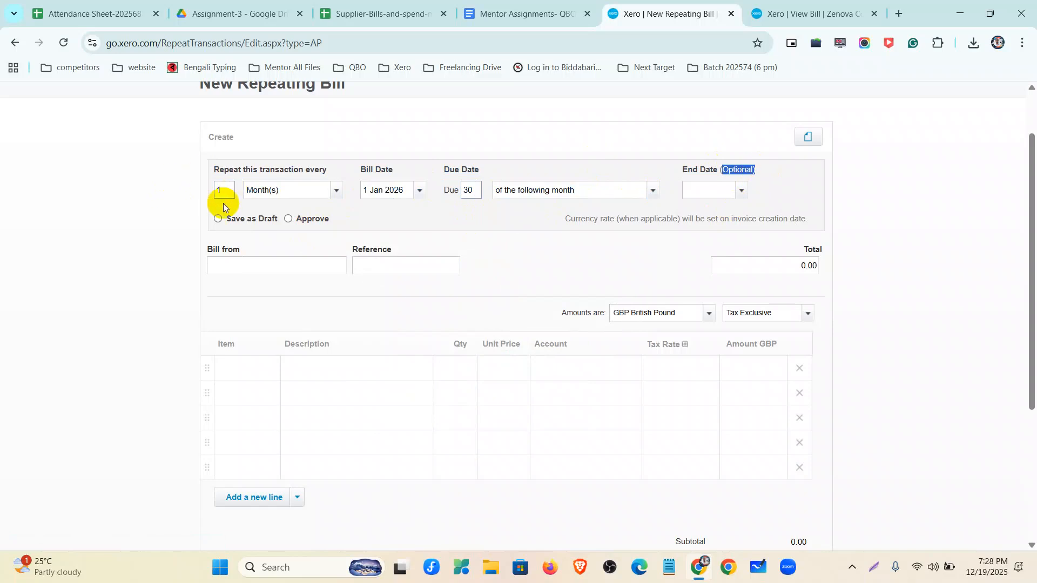
{"action": "left_click", "coordinate": [248, 220]}
{"action": "left_click", "coordinate": [241, 267]}
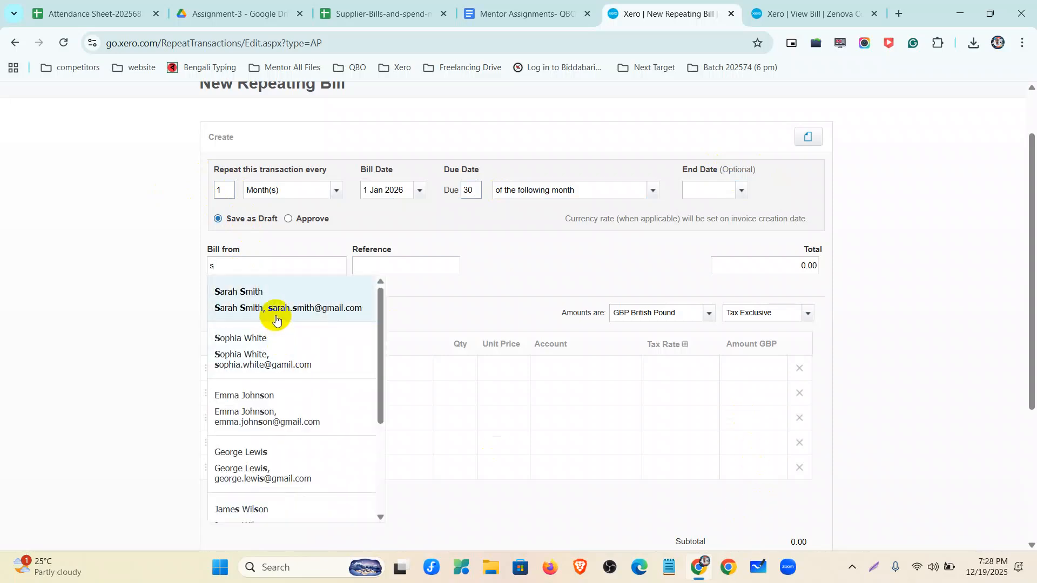
{"action": "left_click", "coordinate": [274, 298]}
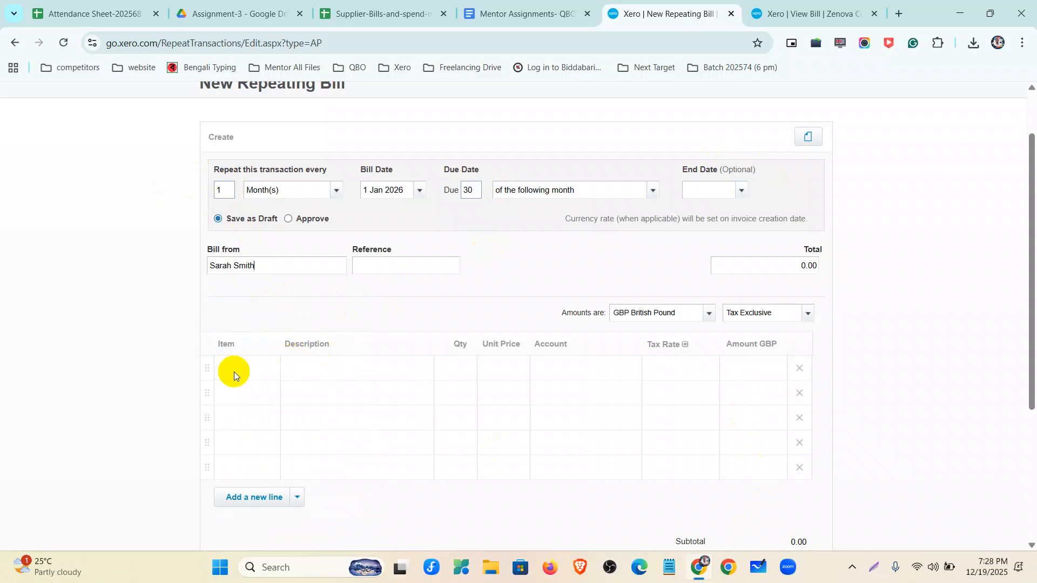
Step: Choose item 1012: Desktop, Laptop Upgrade and Installation for the first line
{"action": "left_click", "coordinate": [271, 368]}
{"action": "scroll", "coordinate": [296, 268], "scroll_direction": "down", "scroll_amount": 5}
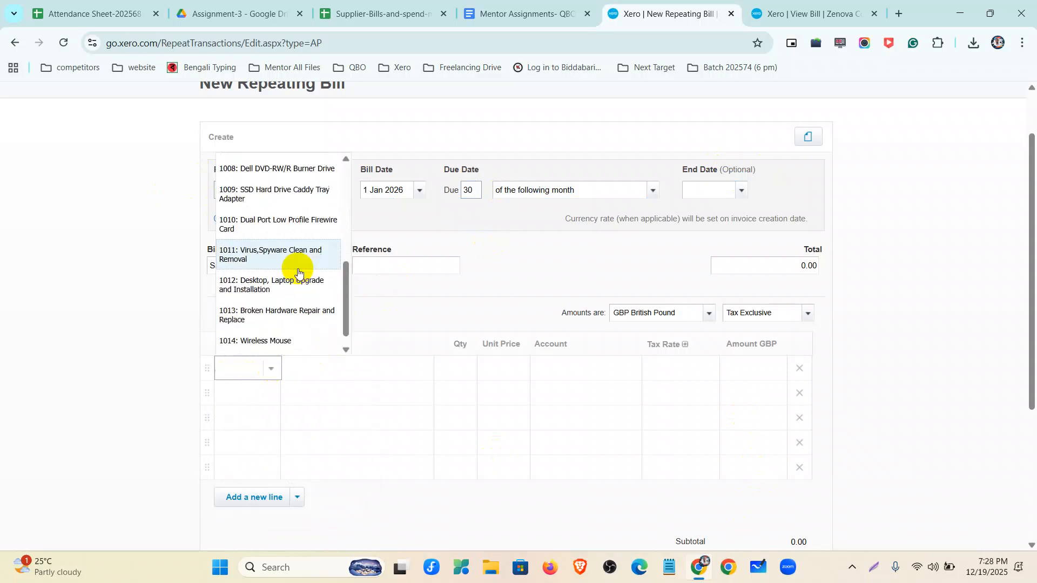
{"action": "left_click", "coordinate": [298, 272]}
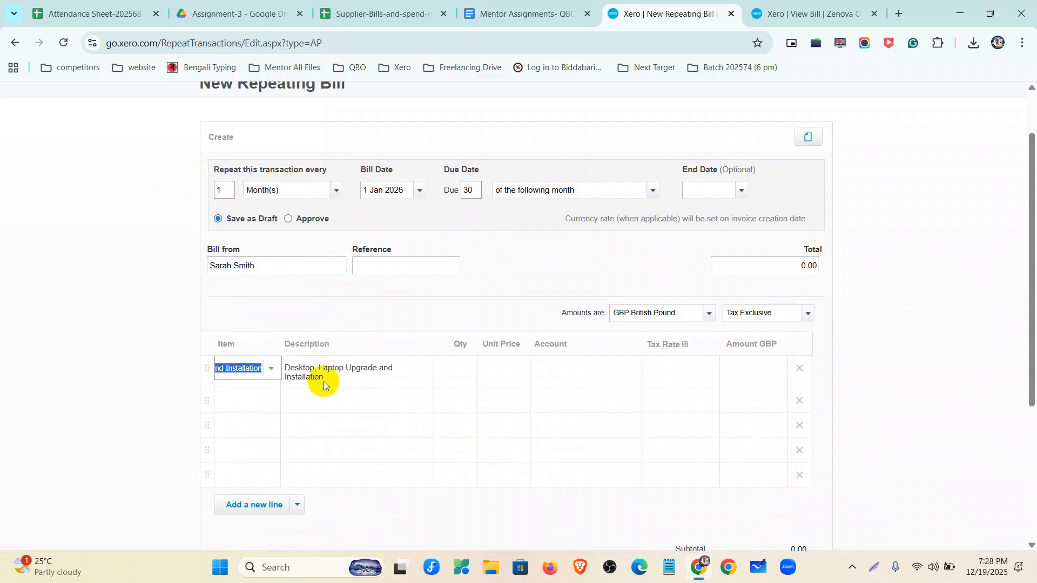
Step: Change the first line's item to 1001: HP Elite 8300/6300 SFF Core
{"action": "left_click", "coordinate": [271, 368]}
{"action": "scroll", "coordinate": [297, 233], "scroll_direction": "down", "scroll_amount": 3}
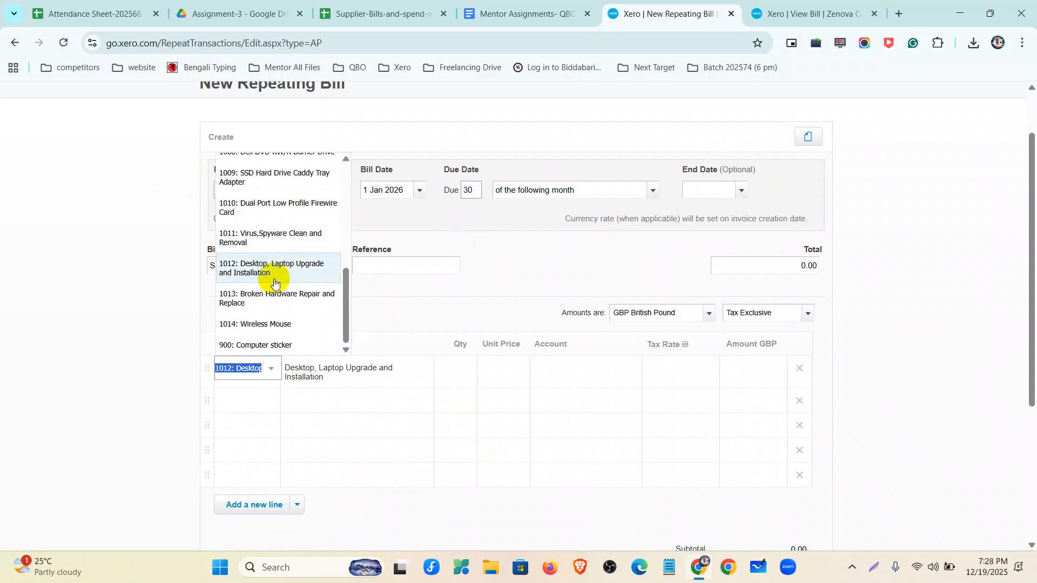
{"action": "scroll", "coordinate": [272, 280], "scroll_direction": "up", "scroll_amount": 5}
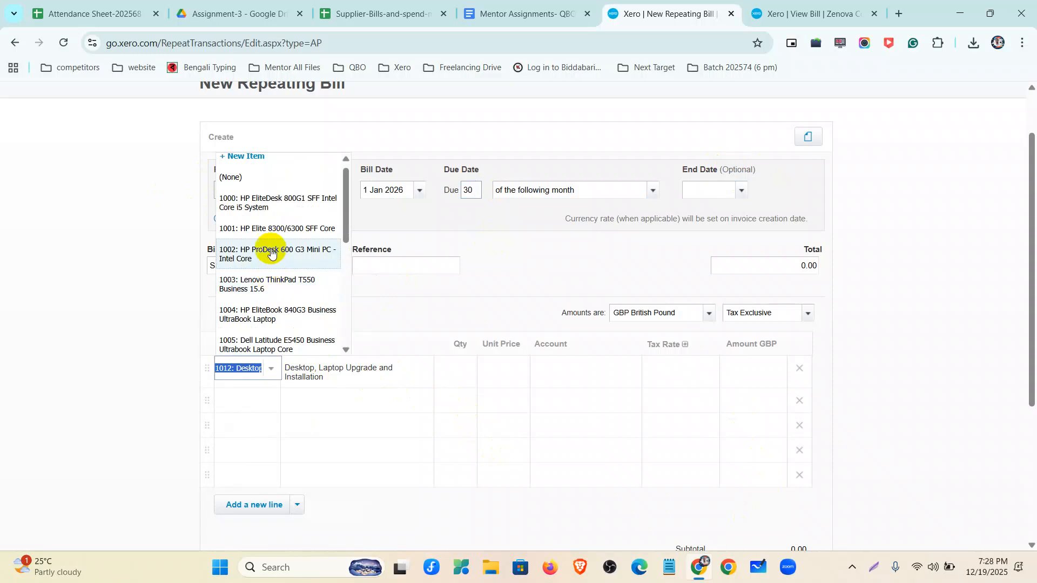
{"action": "left_click", "coordinate": [271, 229]}
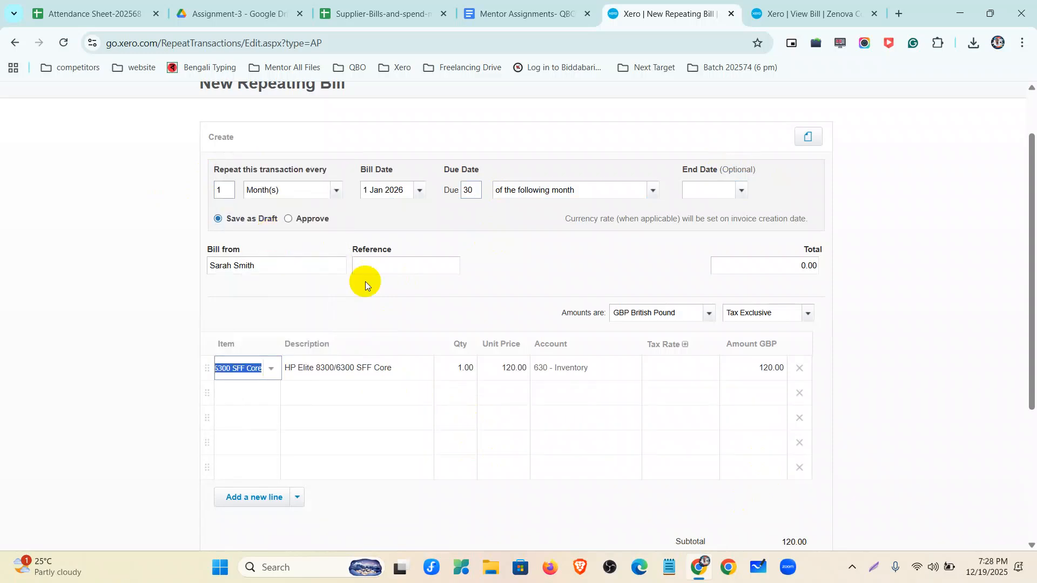
Step: Set the line's quantity to 100, its unit price to 150 and its tax rate to No VAT
{"action": "left_click", "coordinate": [464, 365]}
{"action": "type", "text": "100"}
{"action": "left_click", "coordinate": [511, 368]}
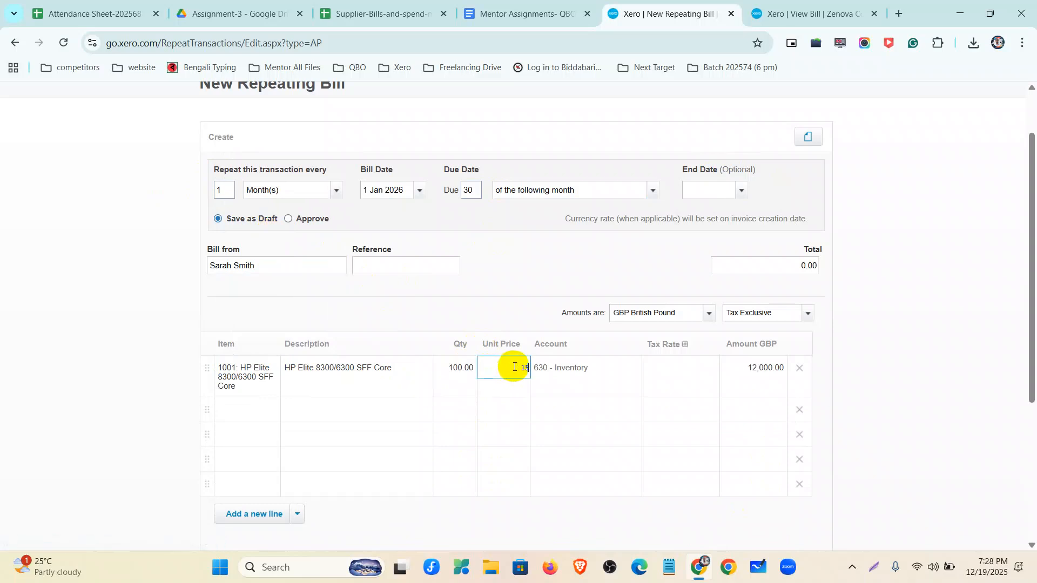
{"action": "type", "text": "150"}
{"action": "left_click", "coordinate": [682, 378]}
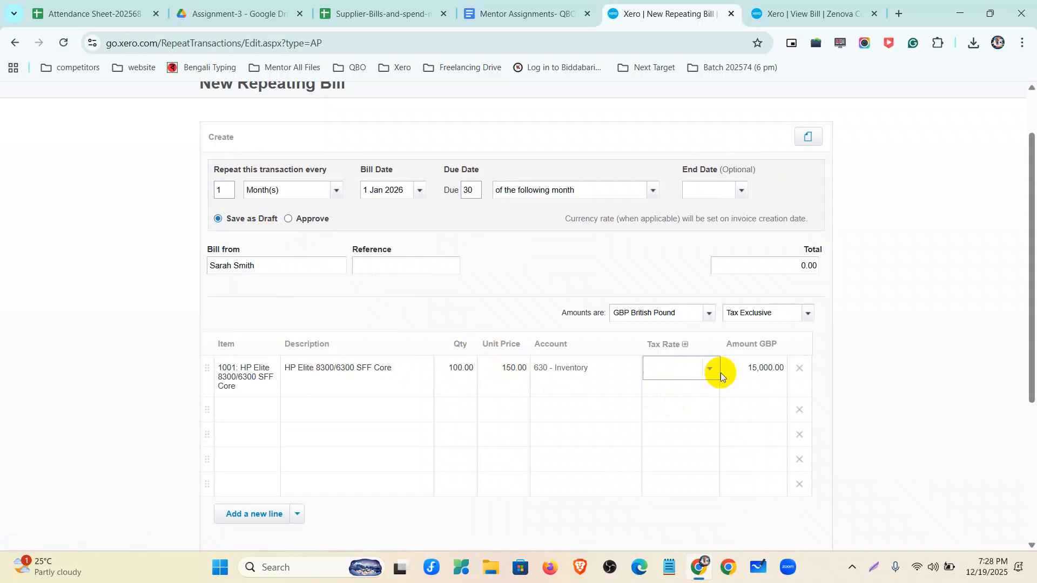
{"action": "left_click", "coordinate": [710, 370]}
{"action": "scroll", "coordinate": [670, 243], "scroll_direction": "down", "scroll_amount": 5}
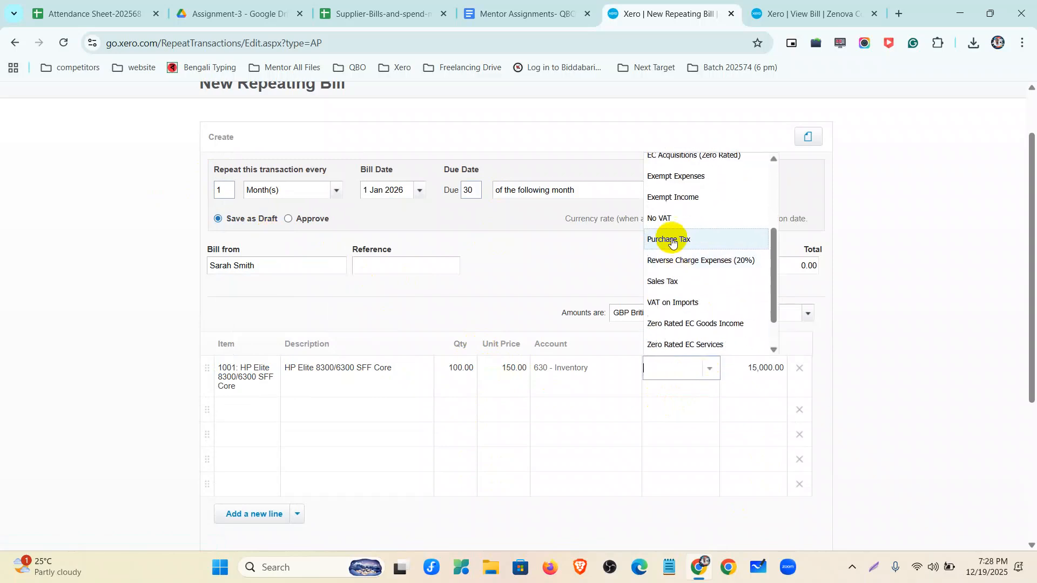
{"action": "left_click", "coordinate": [670, 219]}
Step: Delete the four empty lines and save the repeating bill
{"action": "left_click", "coordinate": [799, 409]}
{"action": "left_click", "coordinate": [799, 409]}
{"action": "left_click", "coordinate": [799, 409]}
{"action": "left_click", "coordinate": [798, 410]}
{"action": "scroll", "coordinate": [513, 453], "scroll_direction": "down", "scroll_amount": 3}
{"action": "left_click", "coordinate": [722, 441]}
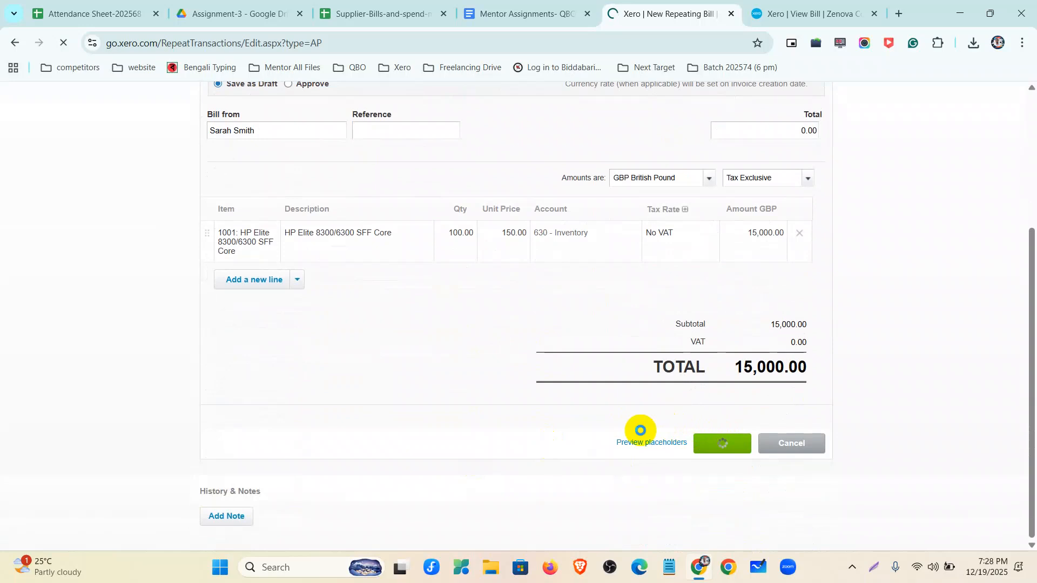
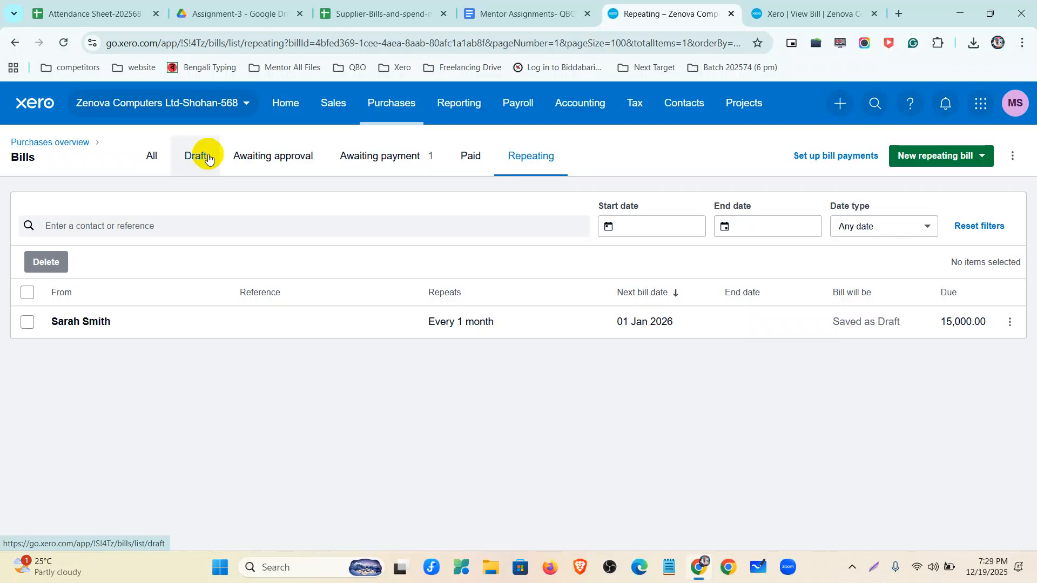
Step: Check the options offered for the repeating bill in the list, and dismiss the saved-template notification on the purchases overview
{"action": "left_click", "coordinate": [1009, 323]}
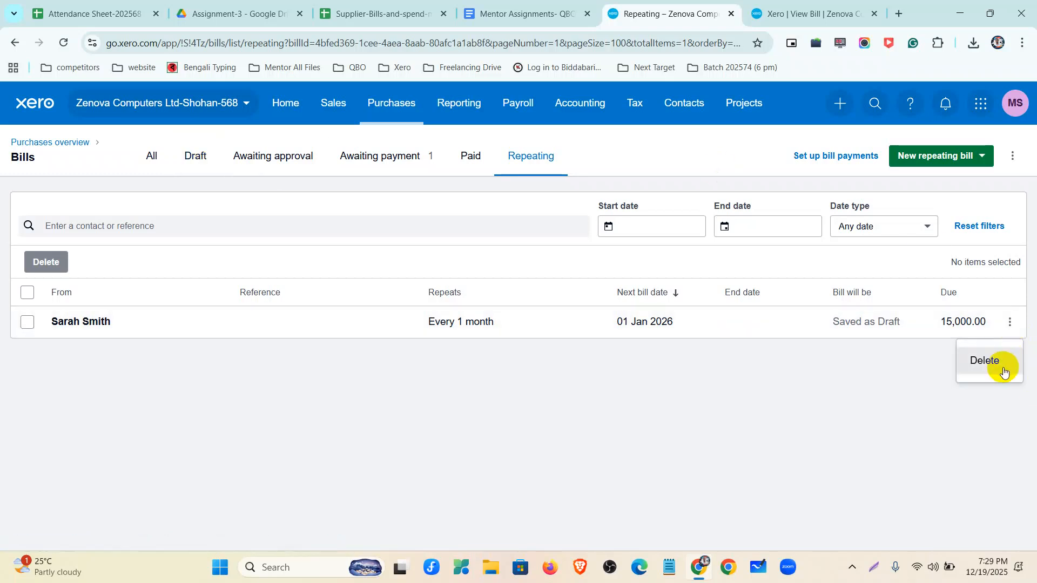
{"action": "left_click", "coordinate": [856, 345]}
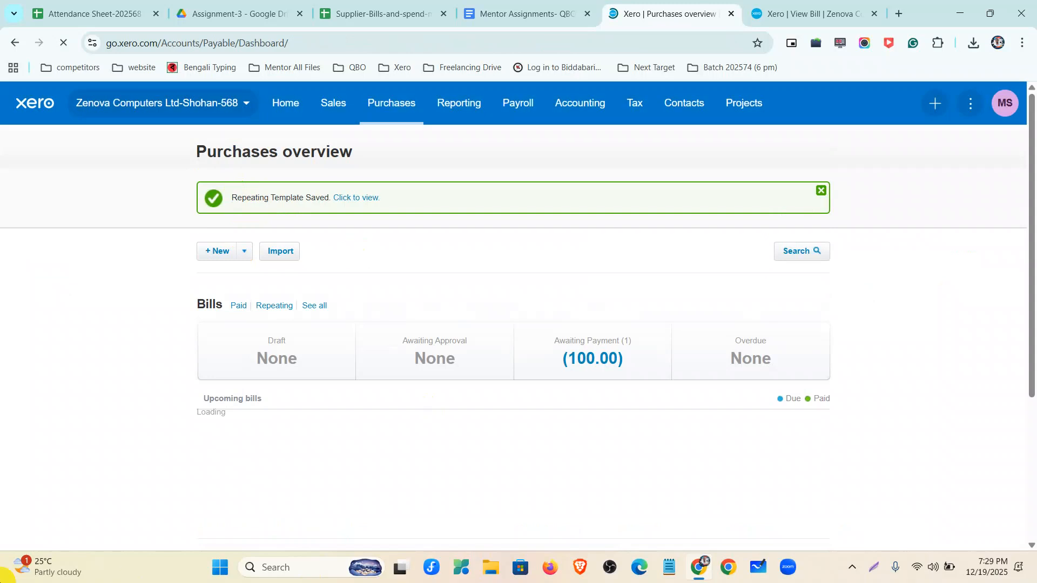
{"action": "left_click", "coordinate": [822, 190]}
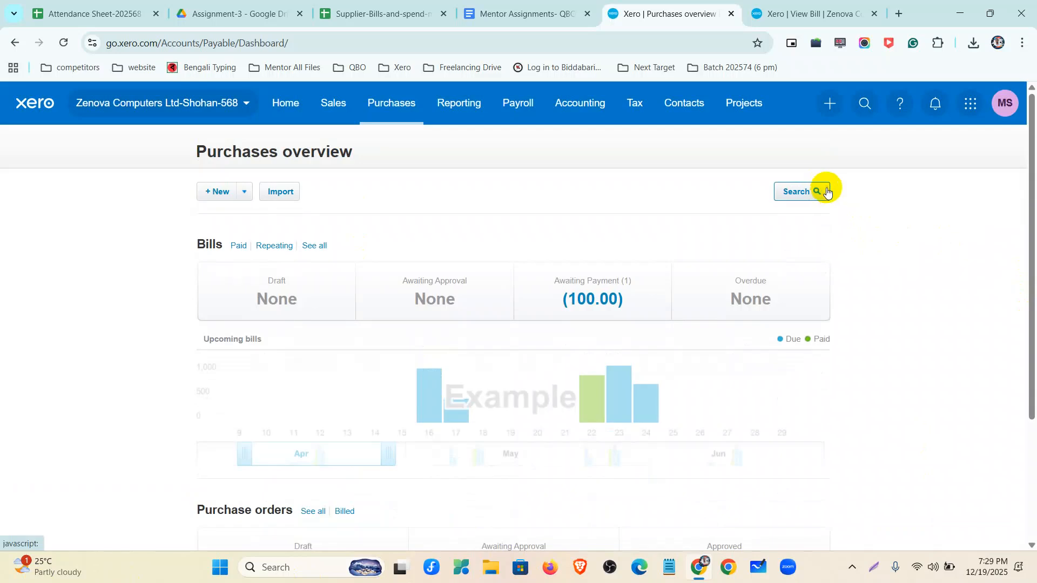
Step: Start a new spend money transaction paid from the Metro Bank -Savings account
{"action": "left_click", "coordinate": [826, 111]}
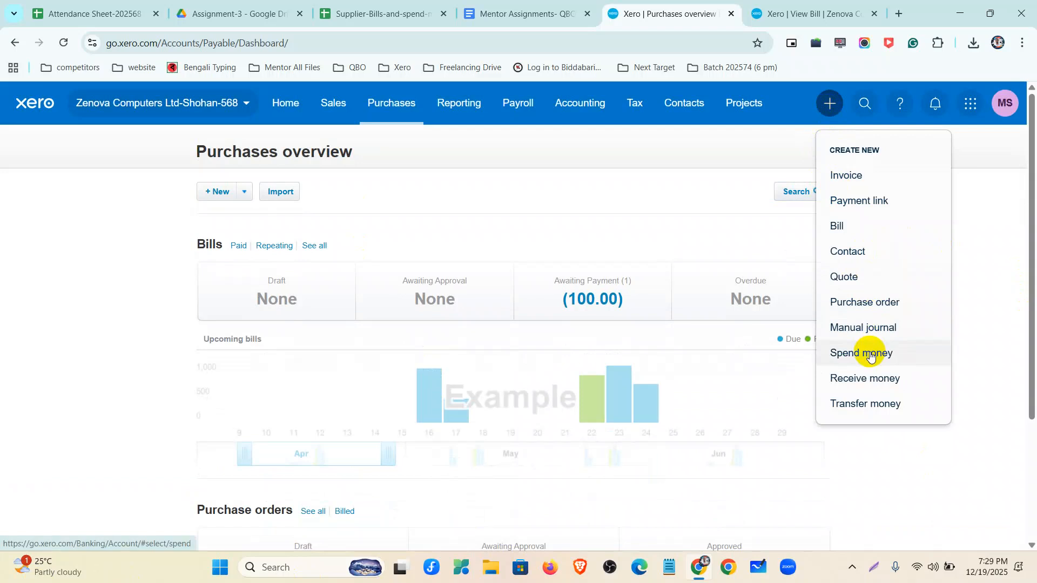
{"action": "left_click", "coordinate": [868, 351]}
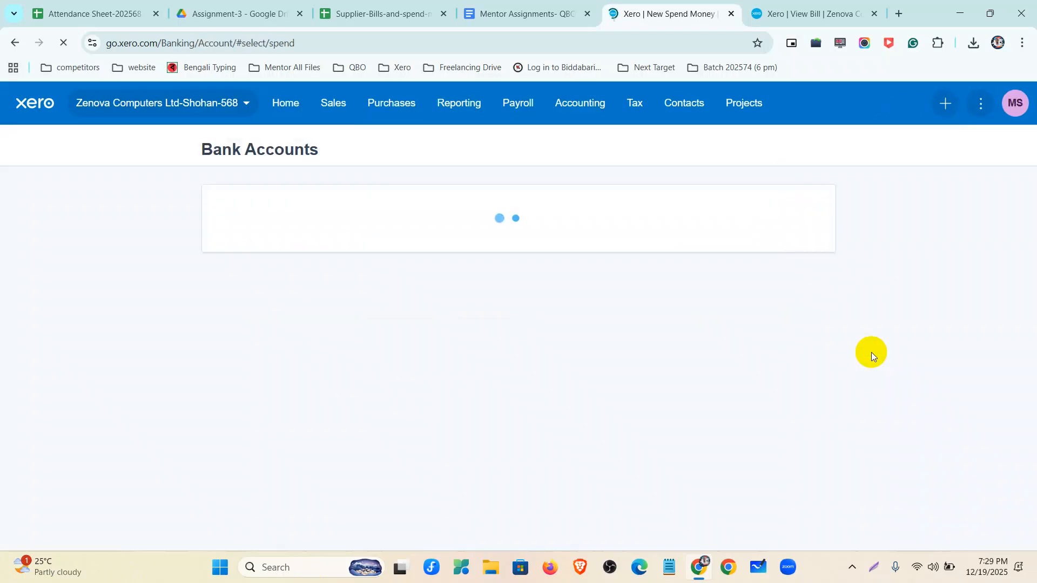
{"action": "left_click", "coordinate": [527, 297]}
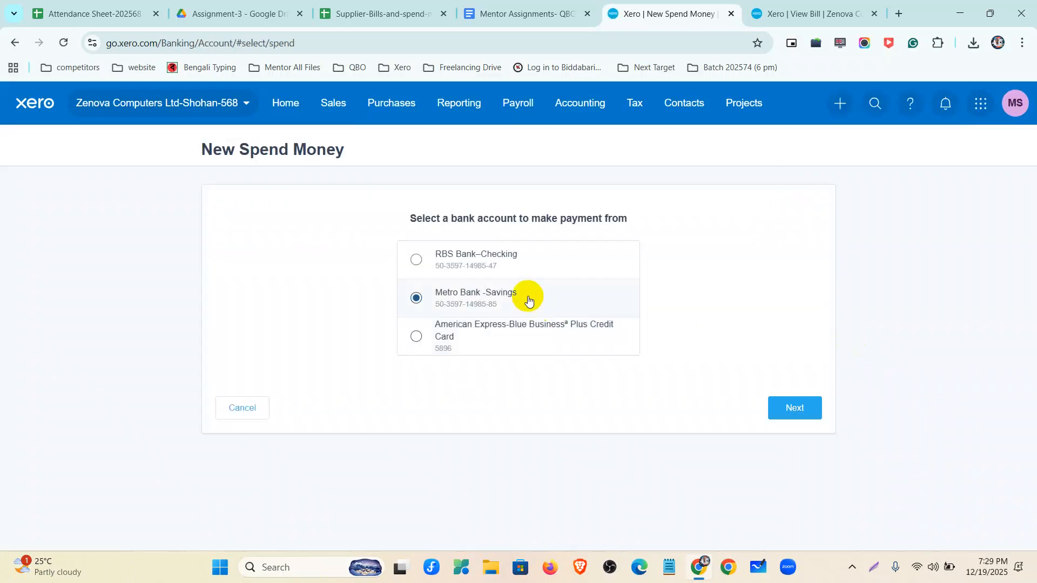
{"action": "left_click", "coordinate": [798, 411]}
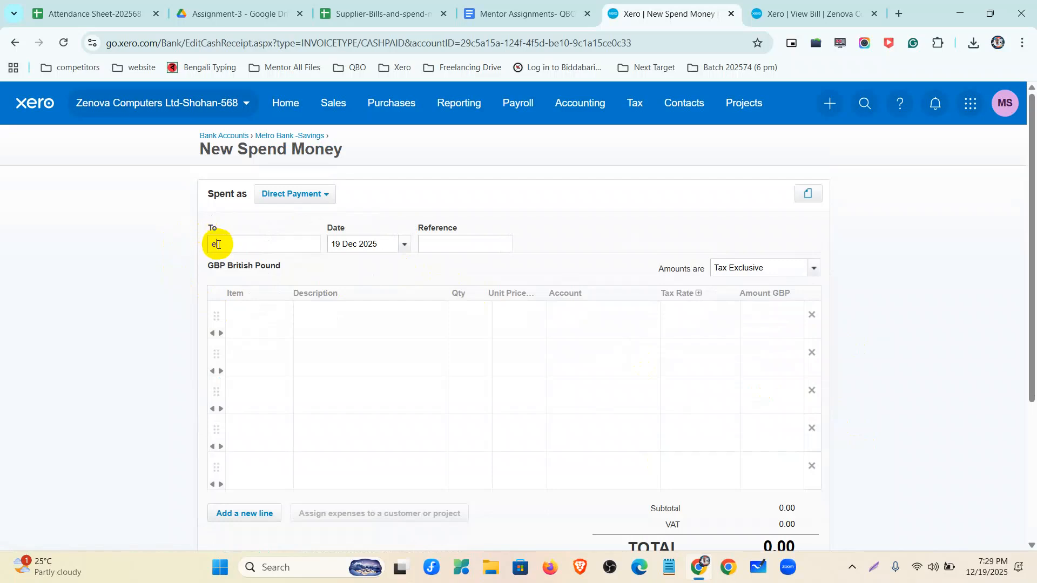
Step: Choose the contact the money is paid to and set the transaction date to 10 Oct 2023
{"action": "left_click", "coordinate": [243, 272]}
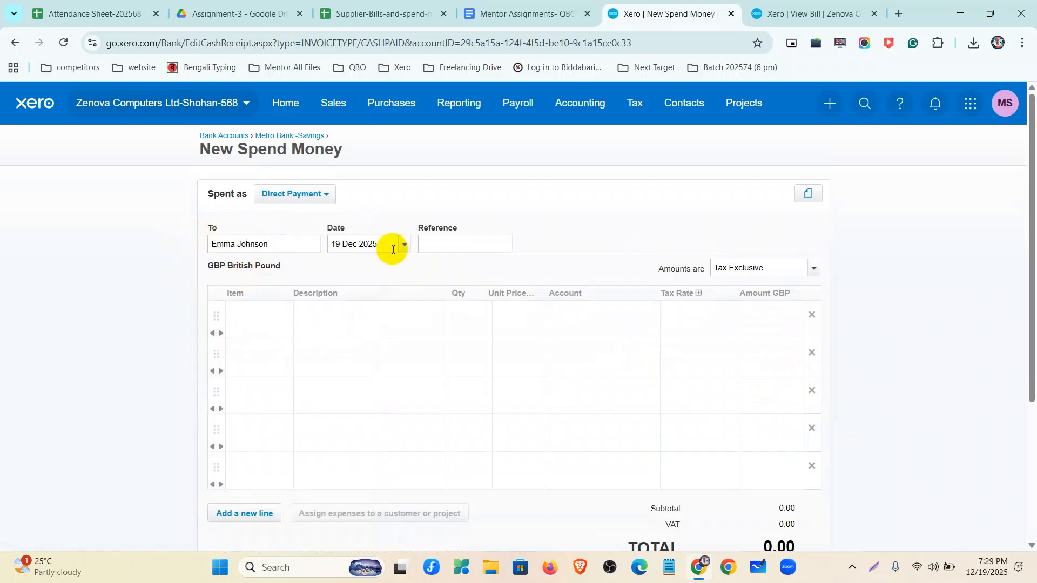
{"action": "left_click", "coordinate": [404, 244]}
{"action": "left_click", "coordinate": [412, 271]}
{"action": "left_click", "coordinate": [376, 389]}
{"action": "left_click", "coordinate": [457, 362]}
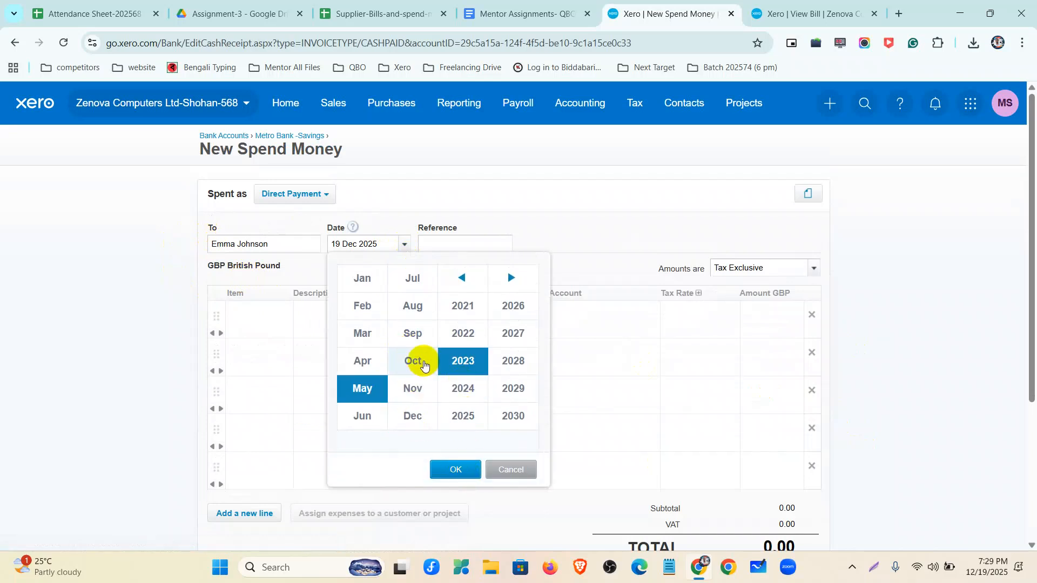
{"action": "left_click", "coordinate": [424, 365]}
{"action": "left_click", "coordinate": [461, 470]}
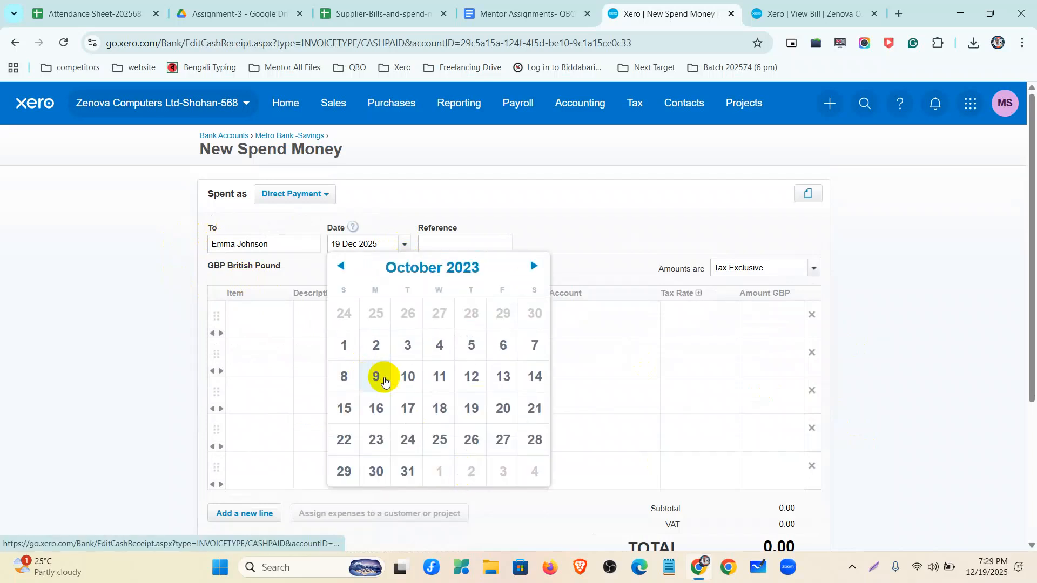
{"action": "left_click", "coordinate": [407, 376]}
Step: Add item 1000: HP EliteDesk 800G1 SFF Intel Core i5 System with quantity 5 and the 5% (VAT on Income) tax rate
{"action": "left_click", "coordinate": [284, 319]}
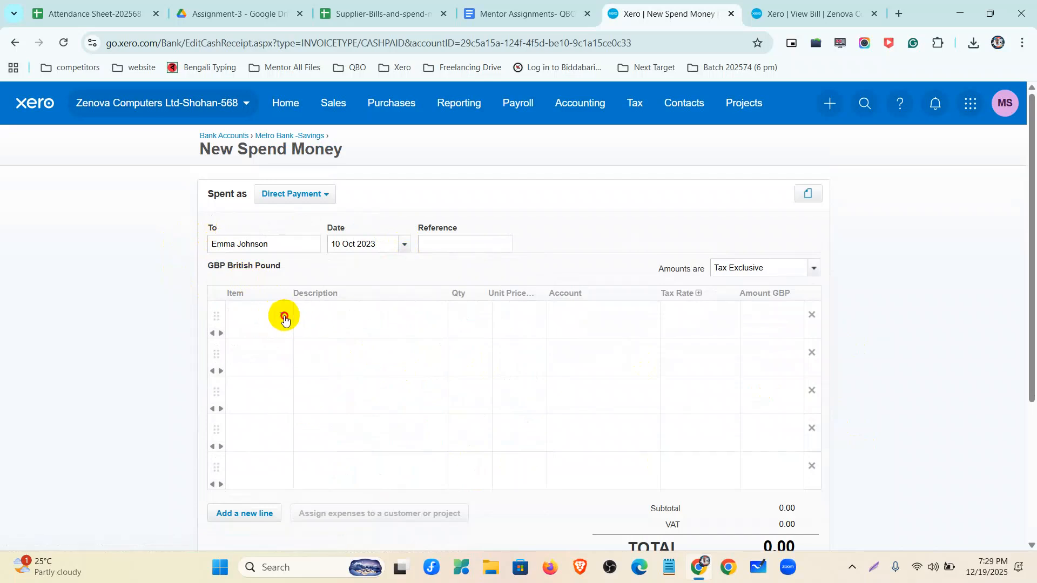
{"action": "left_click", "coordinate": [278, 393]}
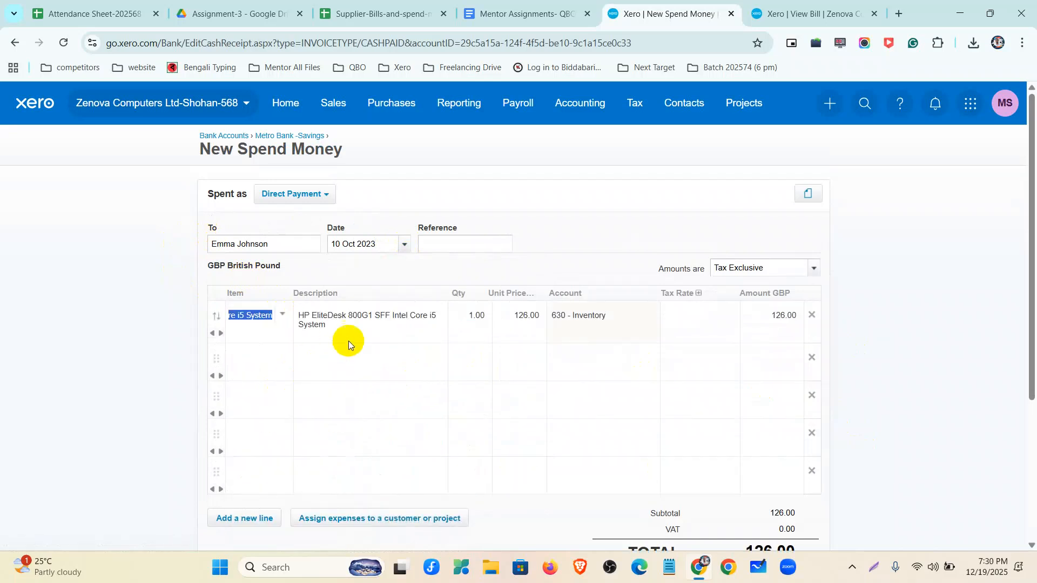
{"action": "left_click", "coordinate": [475, 319]}
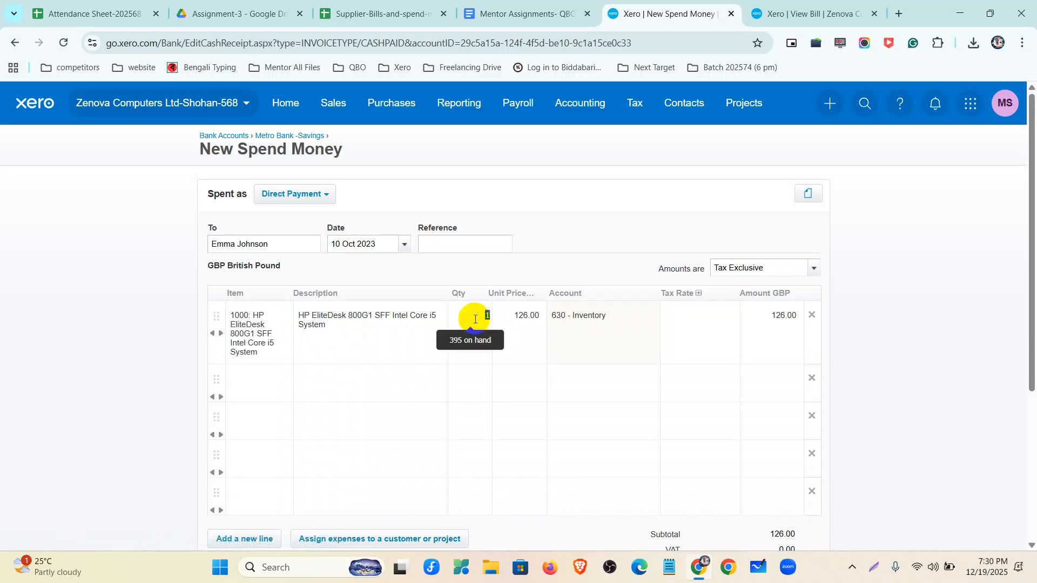
{"action": "type", "text": "5"}
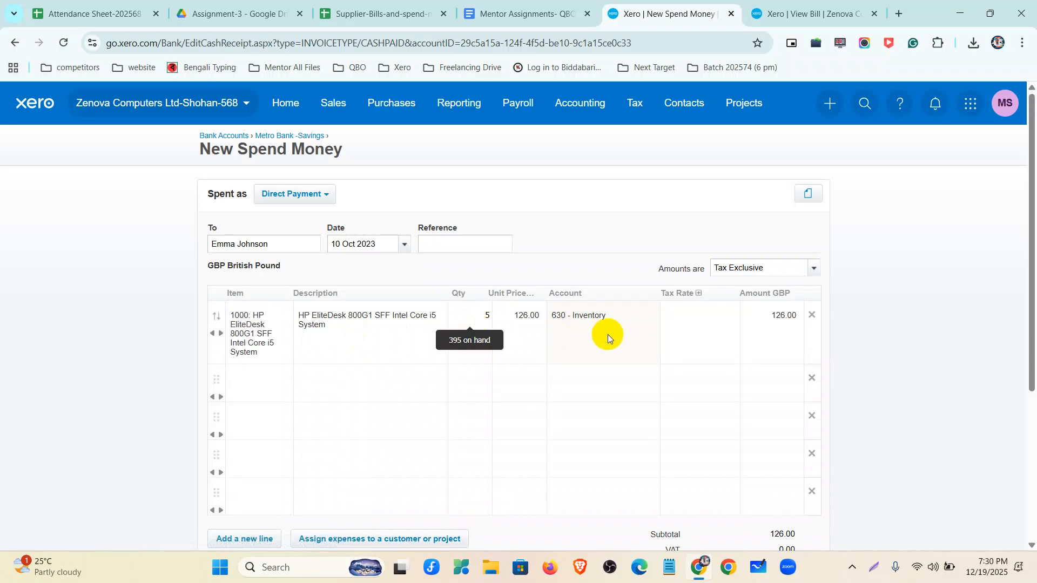
{"action": "left_click", "coordinate": [705, 323]}
{"action": "left_click", "coordinate": [728, 314]}
{"action": "left_click", "coordinate": [720, 442]}
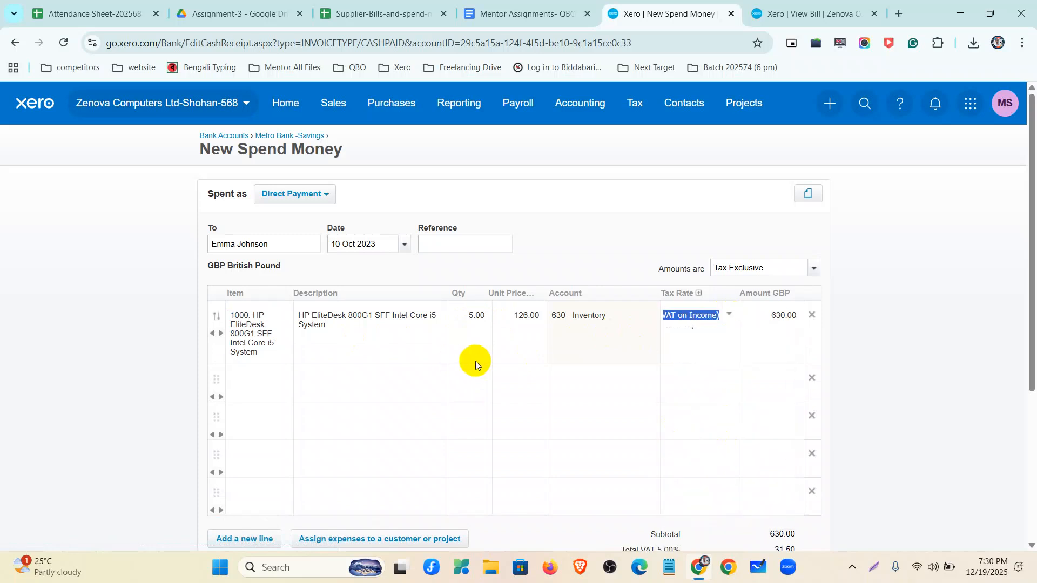
Step: Set the first line's tax rate to 5% (VAT on Expenses) and add item 1001, HP Elite 8300/6300 SFF Core, on the second line
{"action": "left_click", "coordinate": [726, 314]}
{"action": "left_click", "coordinate": [726, 420]}
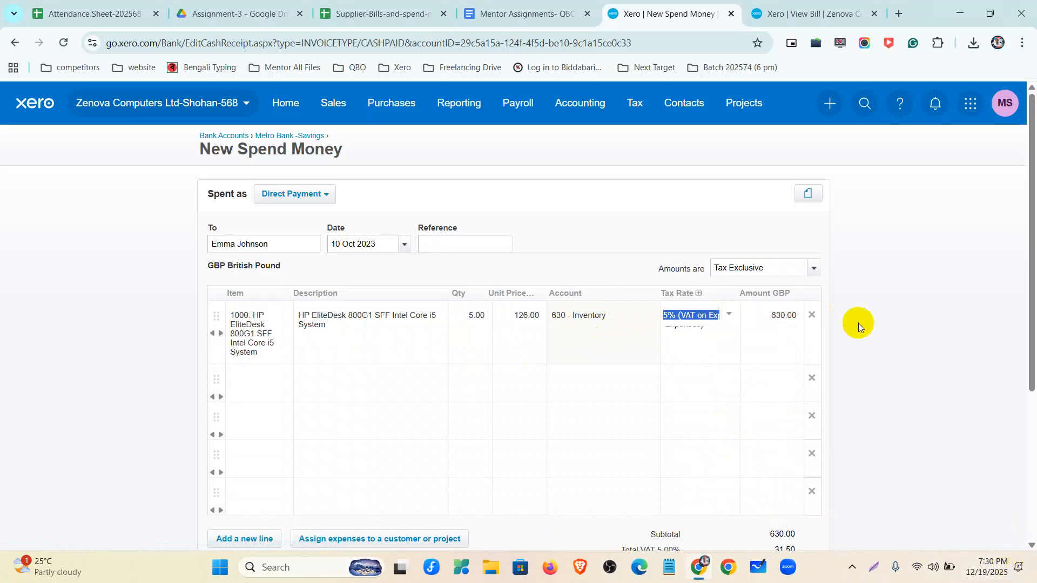
{"action": "left_click", "coordinate": [270, 377]}
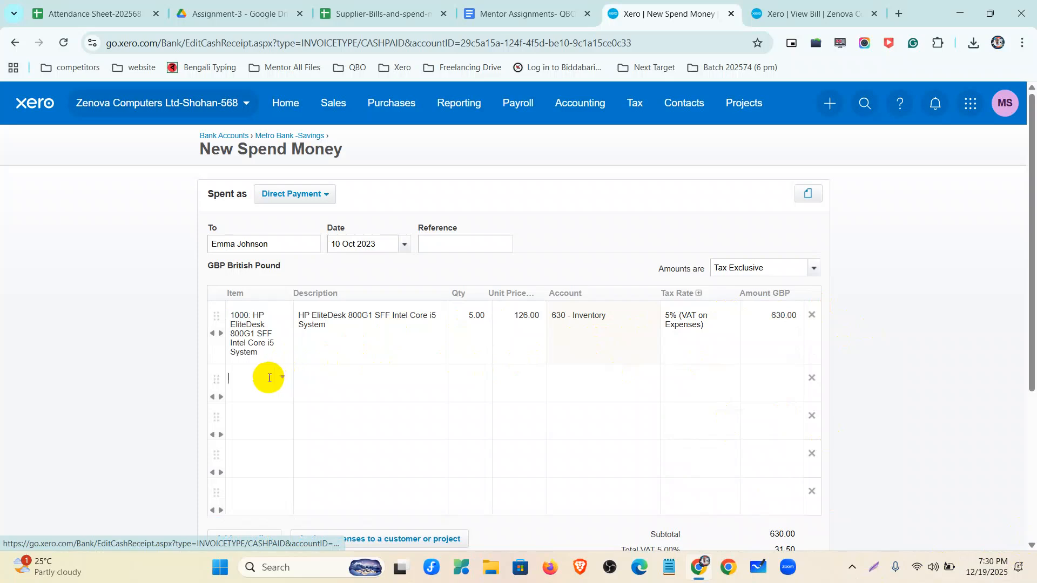
{"action": "left_click", "coordinate": [281, 377]}
{"action": "left_click", "coordinate": [266, 264]}
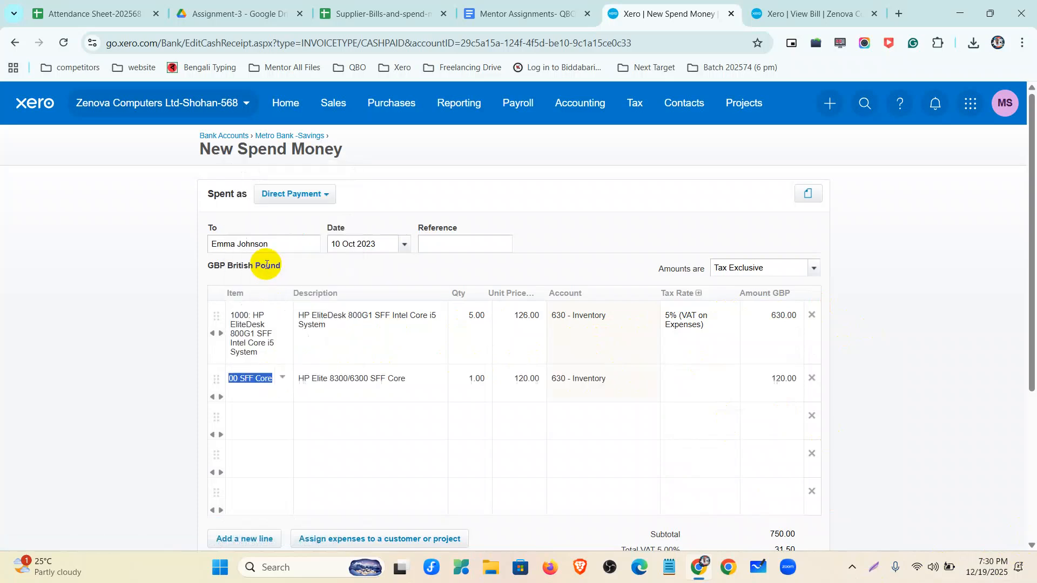
Step: Set the second line's quantity to 18 and its tax rate to 20% (VAT on Expenses)
{"action": "left_click", "coordinate": [487, 381]}
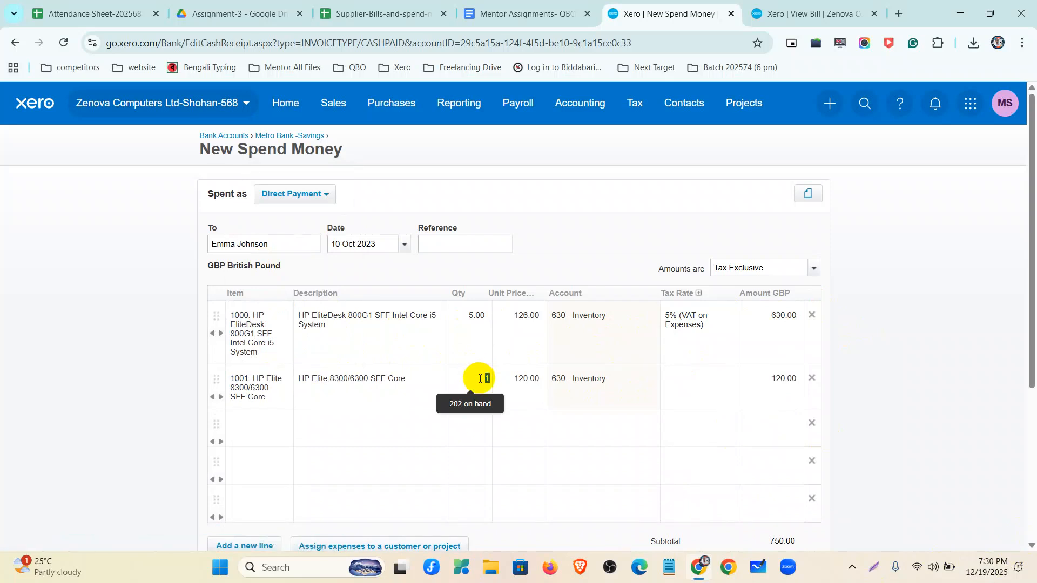
{"action": "left_click", "coordinate": [724, 386]}
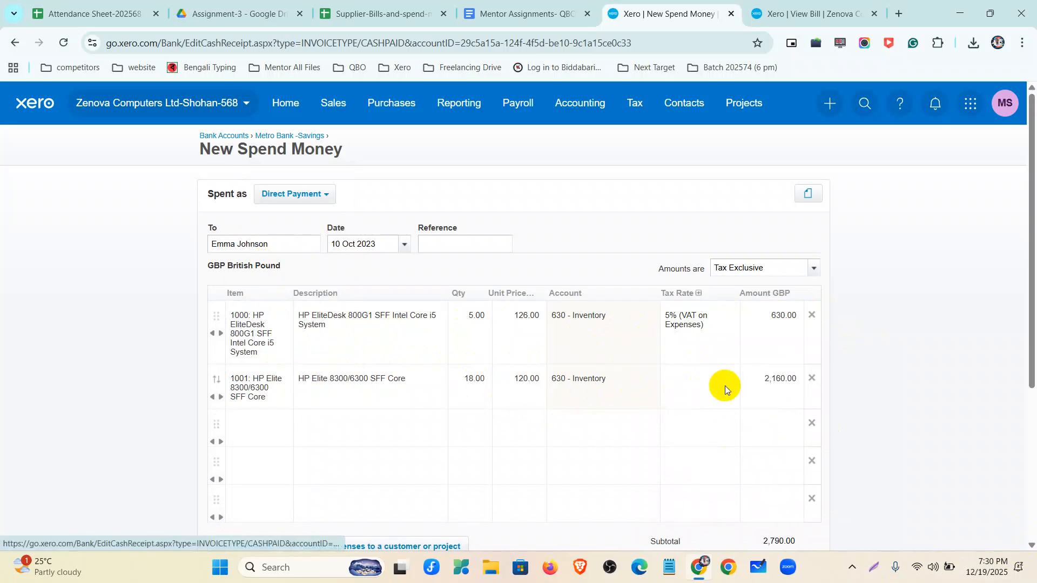
{"action": "left_click", "coordinate": [726, 382]}
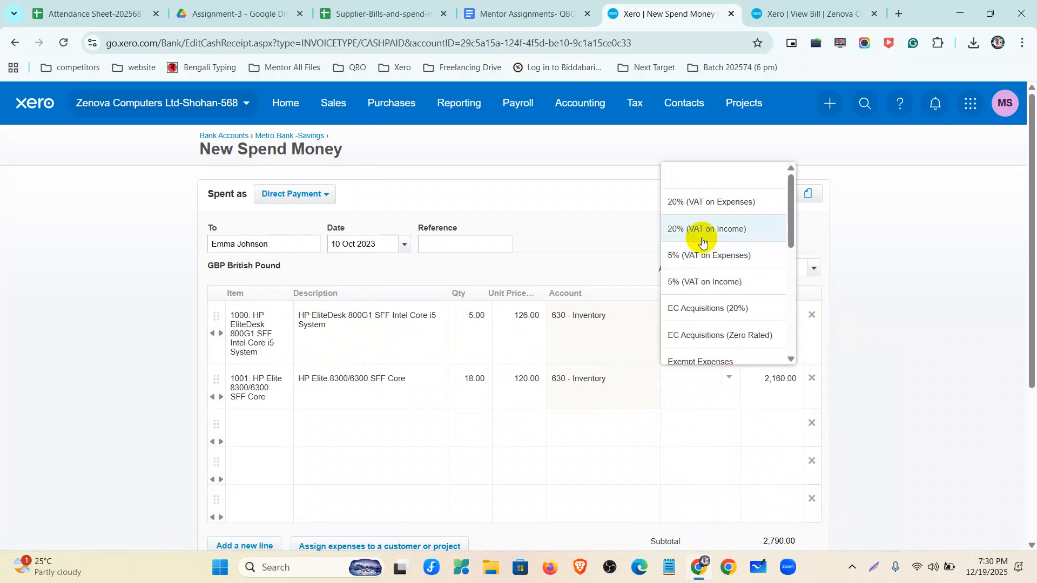
{"action": "left_click", "coordinate": [696, 203]}
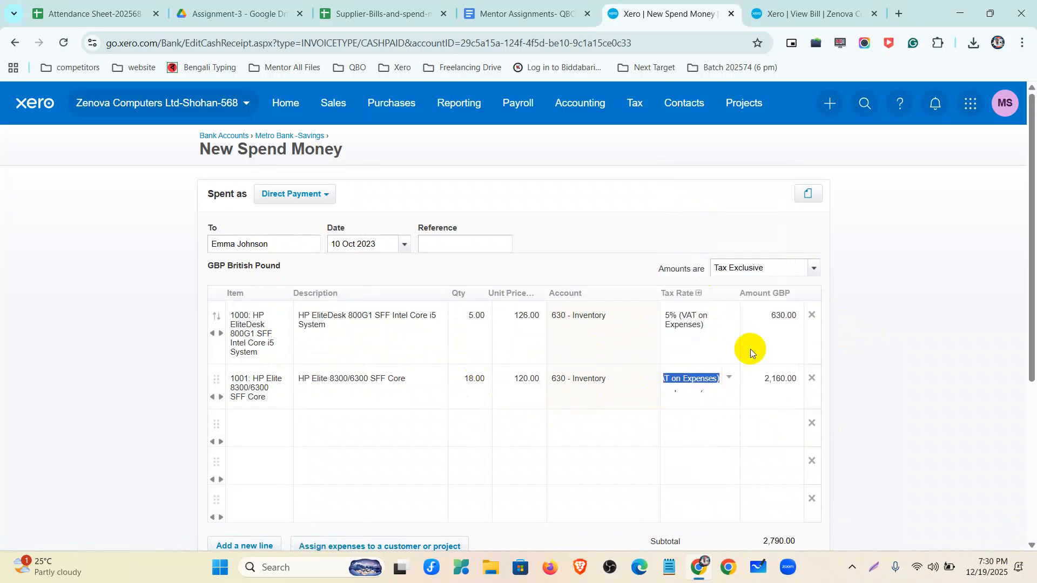
Step: Remove the three empty lines from the spend money transaction and save it
{"action": "left_click", "coordinate": [811, 425]}
{"action": "left_click", "coordinate": [811, 426]}
{"action": "left_click", "coordinate": [812, 425]}
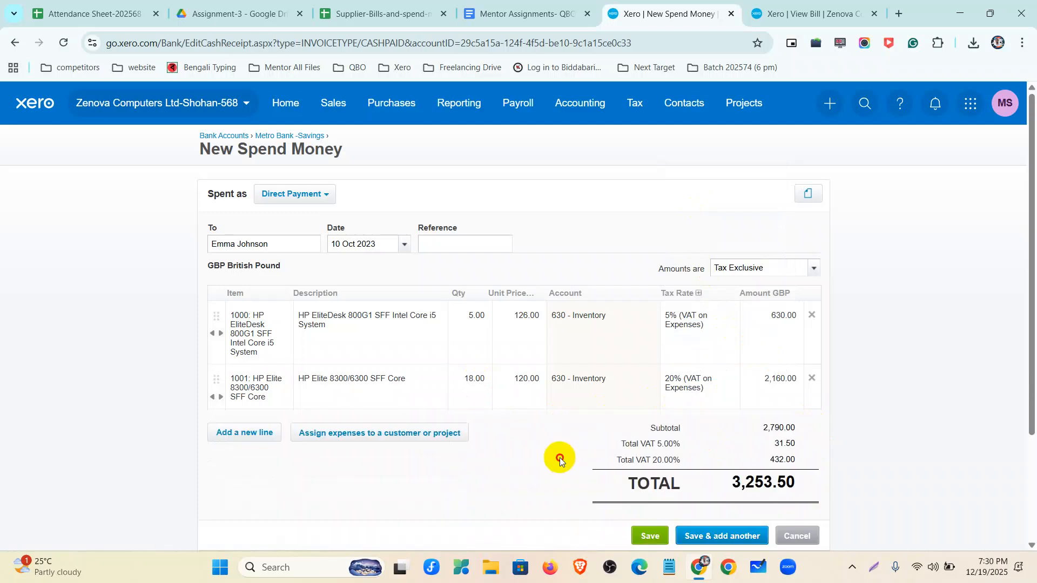
{"action": "scroll", "coordinate": [566, 459], "scroll_direction": "down", "scroll_amount": 3}
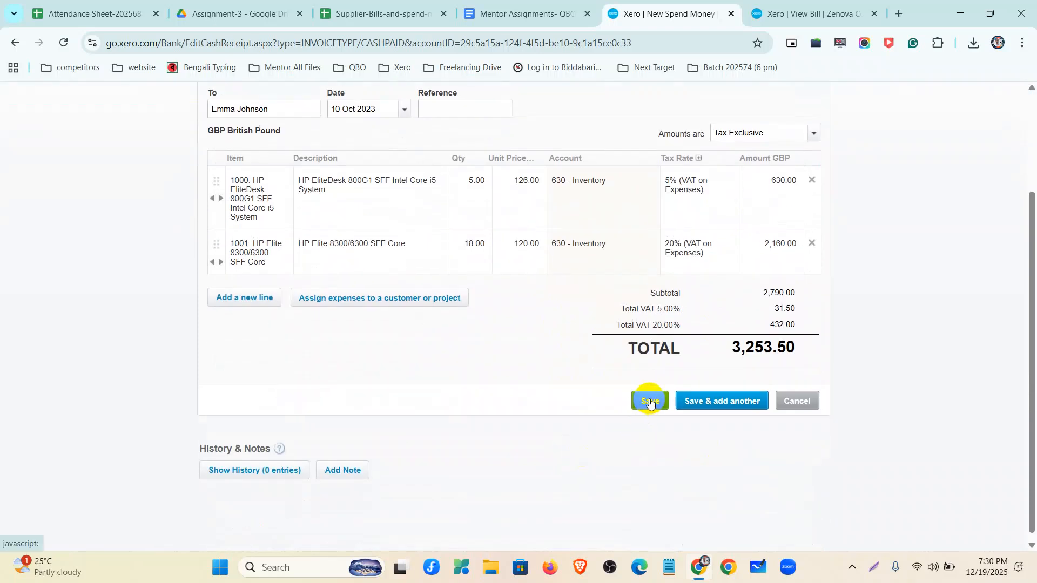
{"action": "left_click", "coordinate": [649, 402]}
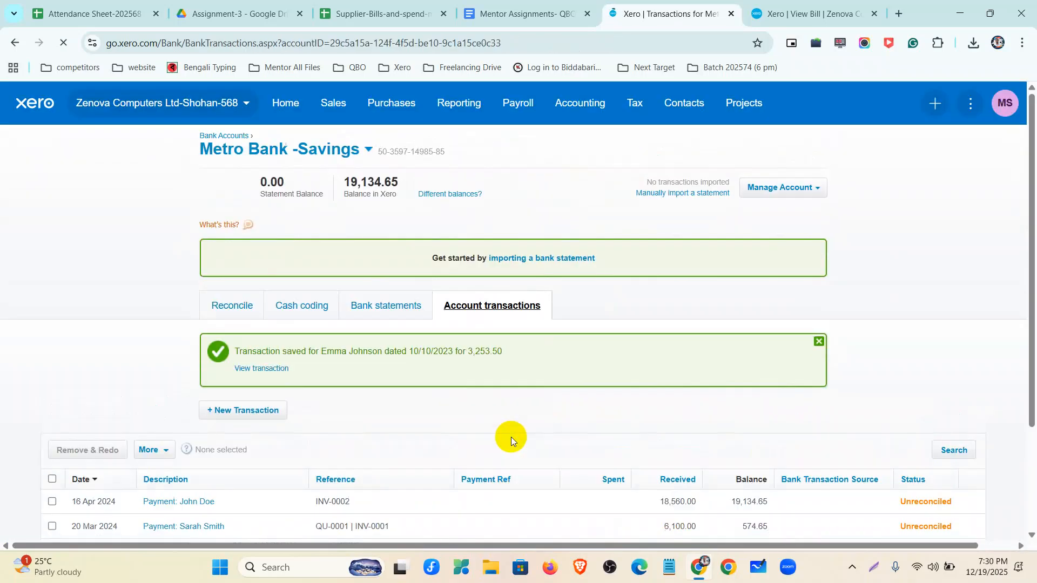
Step: Review the saved 10 Oct 2023 spend money transaction in the Metro Bank -Savings account, including its line items and available options
{"action": "scroll", "coordinate": [705, 385], "scroll_direction": "down", "scroll_amount": 2}
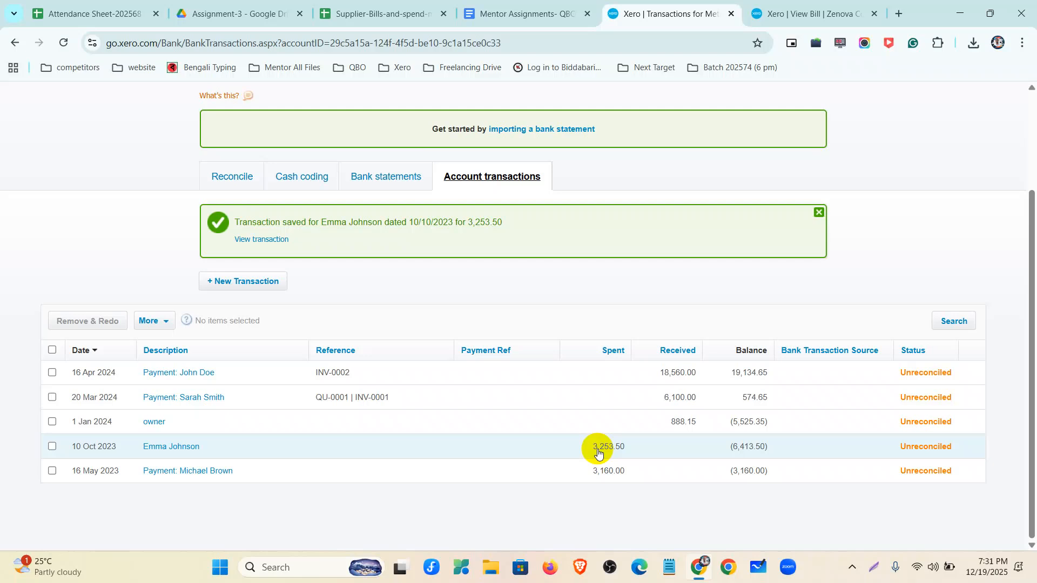
{"action": "scroll", "coordinate": [537, 426], "scroll_direction": "up", "scroll_amount": 3}
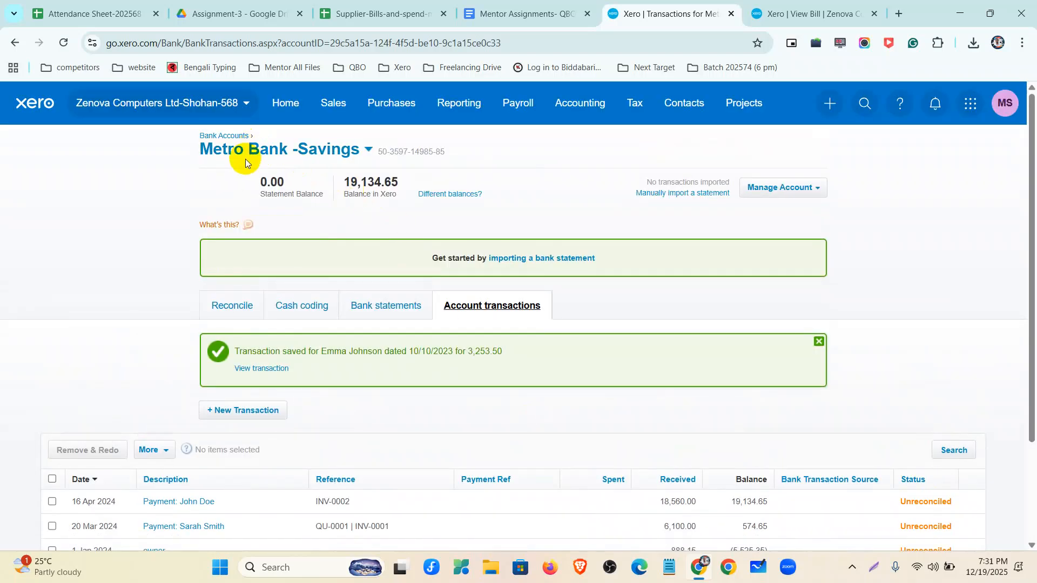
{"action": "scroll", "coordinate": [286, 154], "scroll_direction": "down", "scroll_amount": 3}
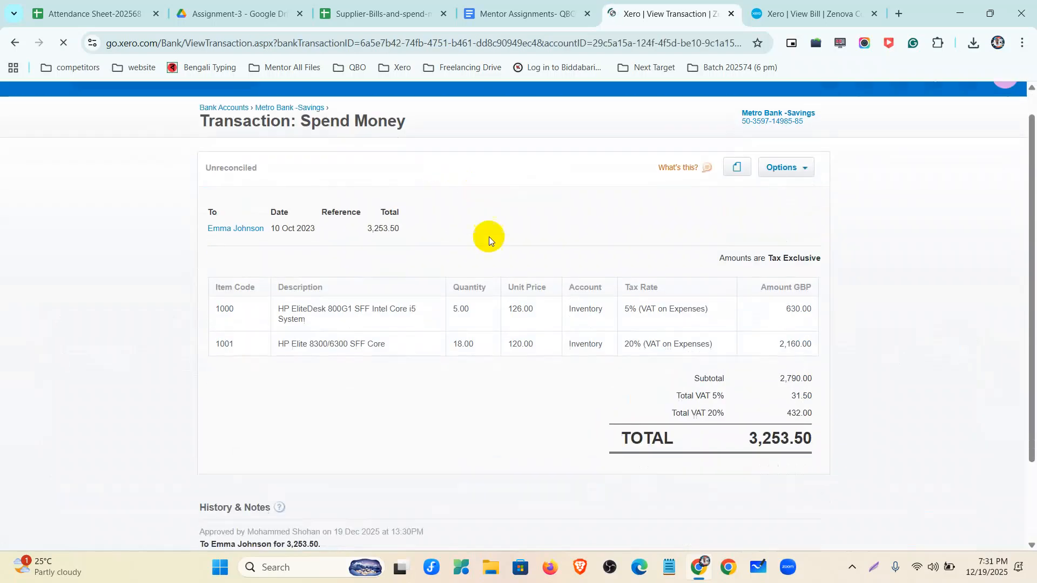
{"action": "scroll", "coordinate": [554, 409], "scroll_direction": "down", "scroll_amount": 2}
{"action": "scroll", "coordinate": [540, 452], "scroll_direction": "up", "scroll_amount": 3}
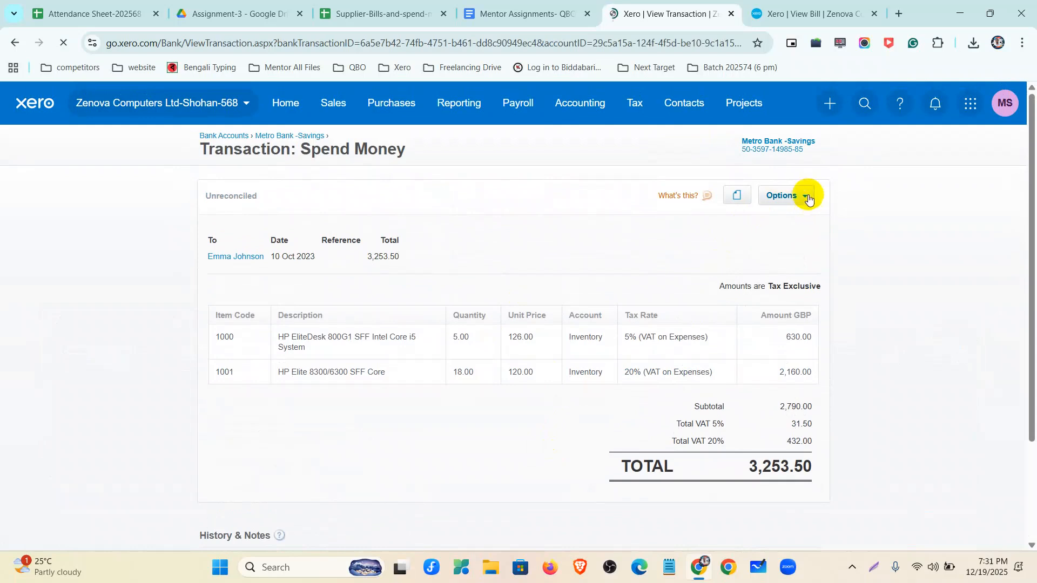
{"action": "left_click", "coordinate": [804, 195]}
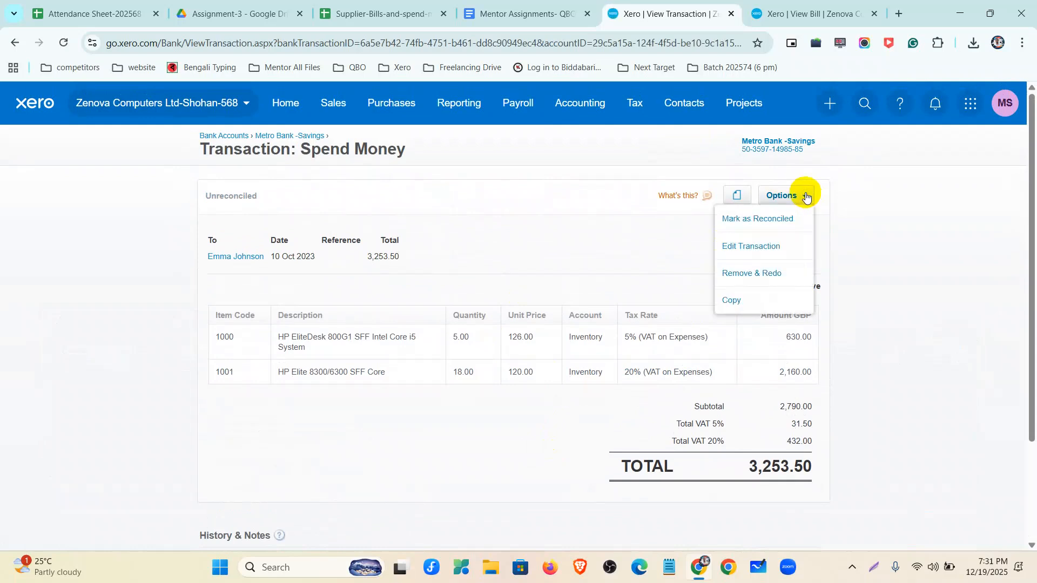
{"action": "left_click", "coordinate": [898, 274]}
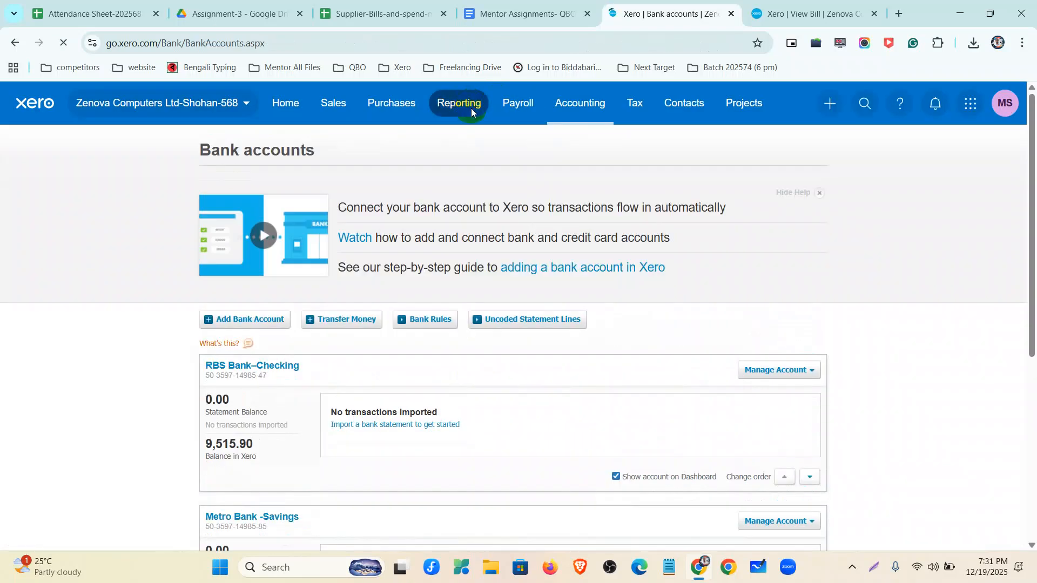
{"action": "left_click", "coordinate": [442, 118]}
{"action": "left_click", "coordinate": [588, 104]}
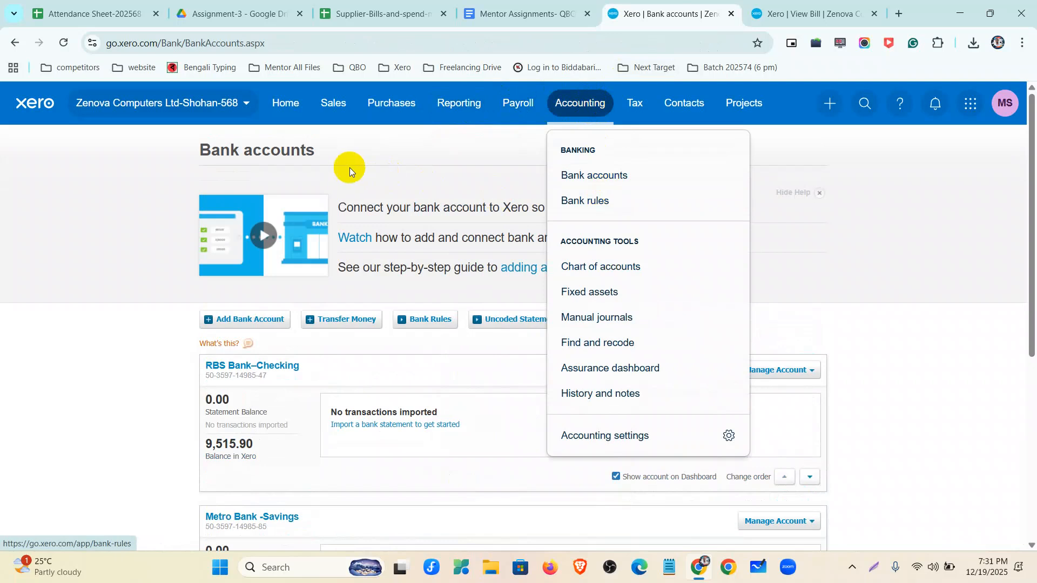
{"action": "left_click", "coordinate": [145, 399]}
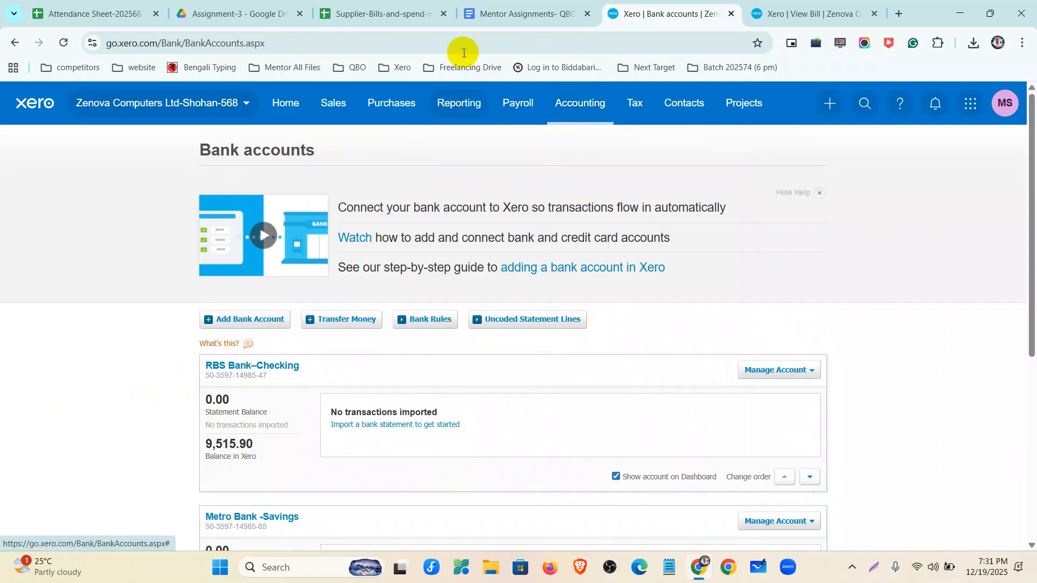
Step: Switch to the Mentor Assignments document in Google Docs and read the first two tasks of Xero-Assignment-03
{"action": "left_click", "coordinate": [499, 20]}
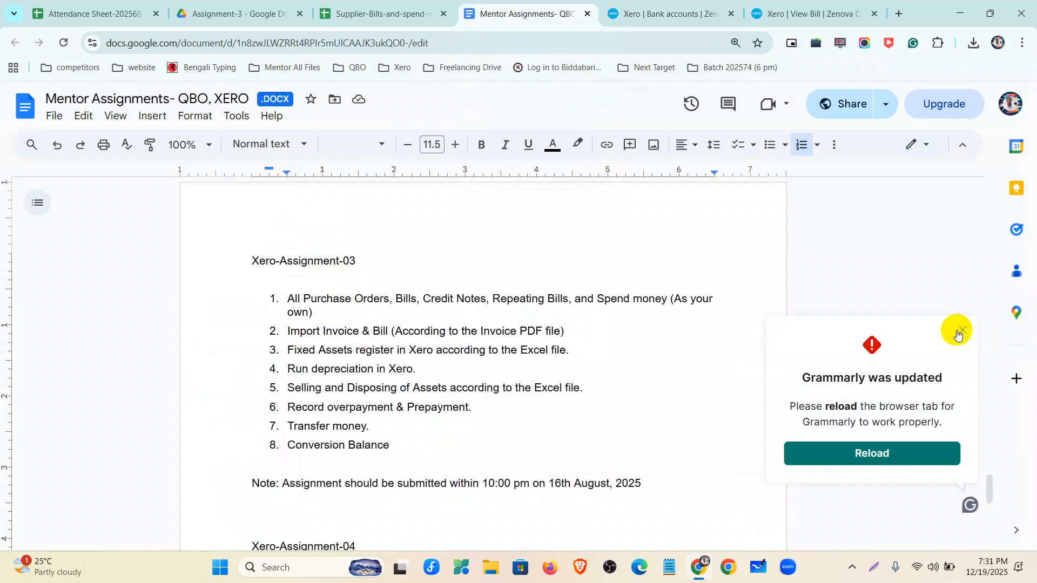
{"action": "left_click", "coordinate": [961, 331]}
{"action": "left_click_drag", "start_coordinate": [311, 313], "coordinate": [276, 295]}
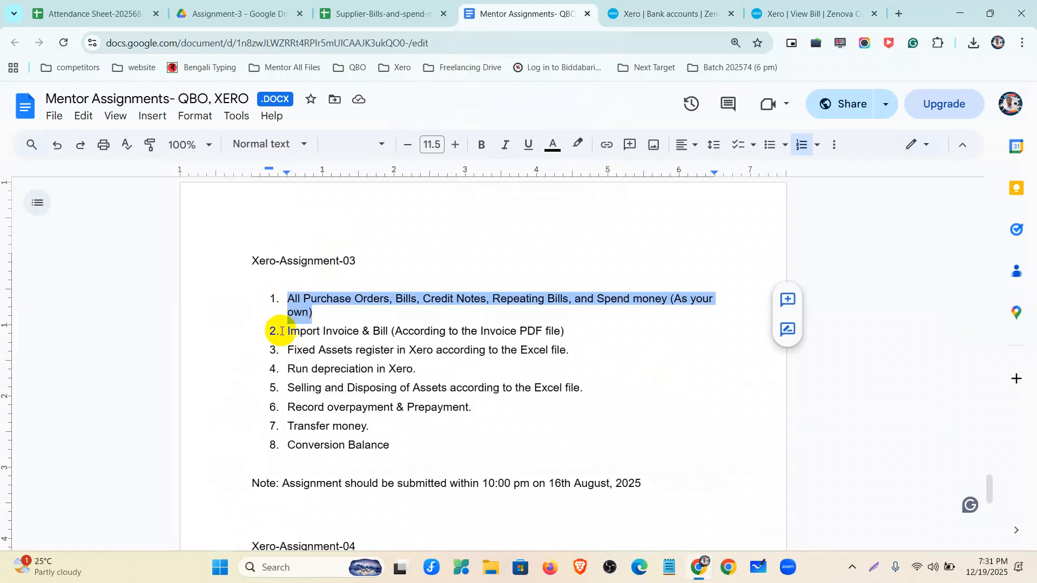
{"action": "left_click", "coordinate": [281, 331]}
{"action": "left_click_drag", "start_coordinate": [286, 332], "coordinate": [571, 328]}
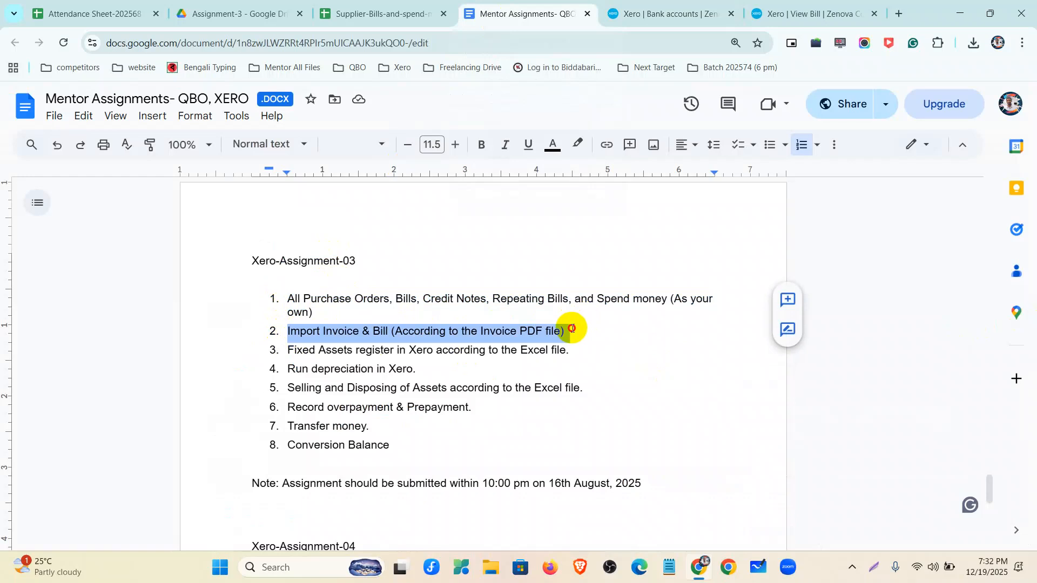
Step: Close the Supplier-Bills-and-spend-money spreadsheet and select invoice import.csv in Google Drive's Assignment-3 folder
{"action": "left_click", "coordinate": [668, 16]}
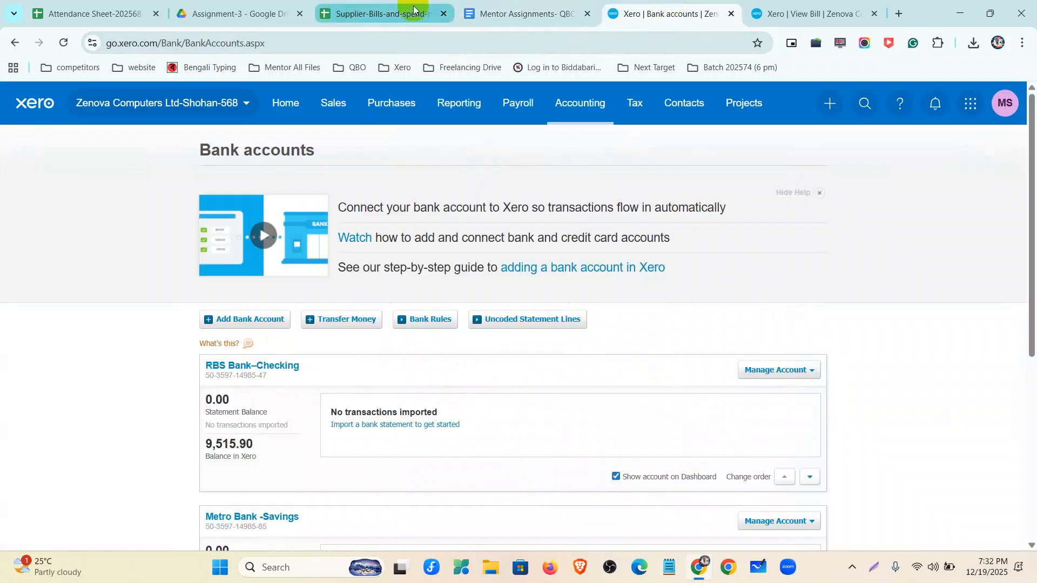
{"action": "left_click", "coordinate": [442, 12]}
{"action": "left_click", "coordinate": [222, 14]}
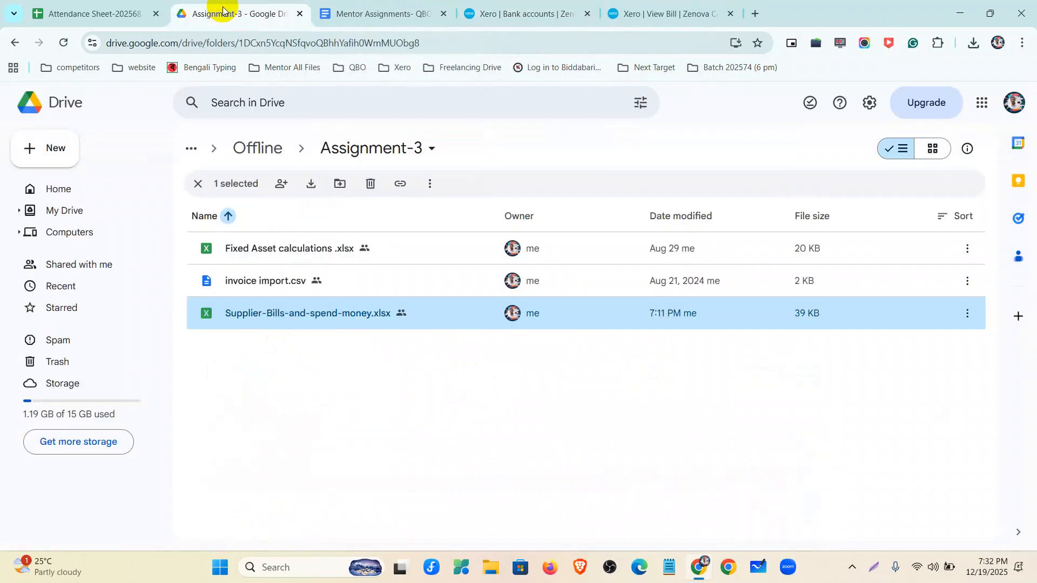
{"action": "double_click", "coordinate": [261, 279]}
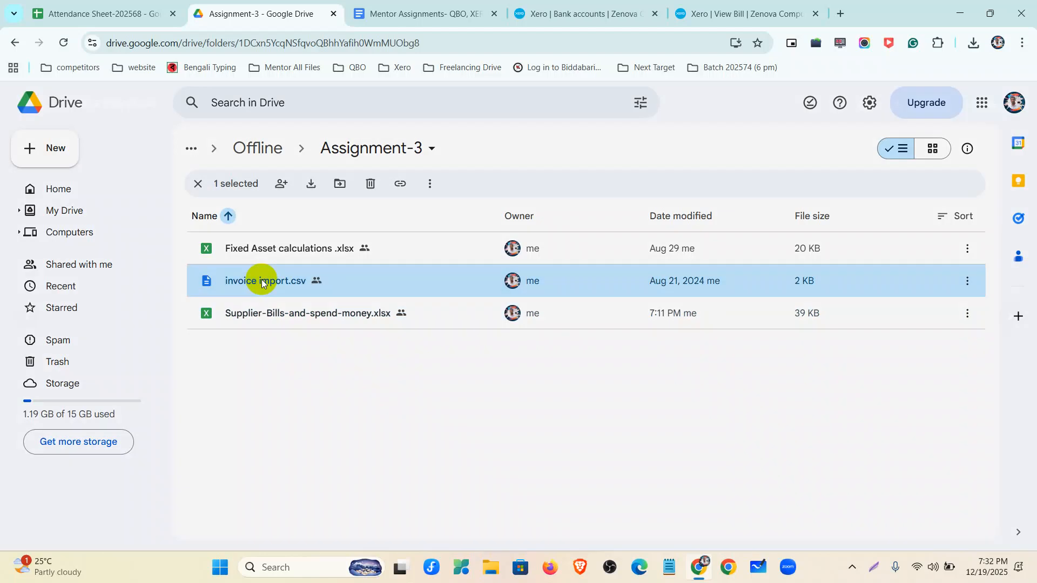
Step: Switch back to Xero, show all sales invoices and open the invoice import page
{"action": "left_click", "coordinate": [571, 5]}
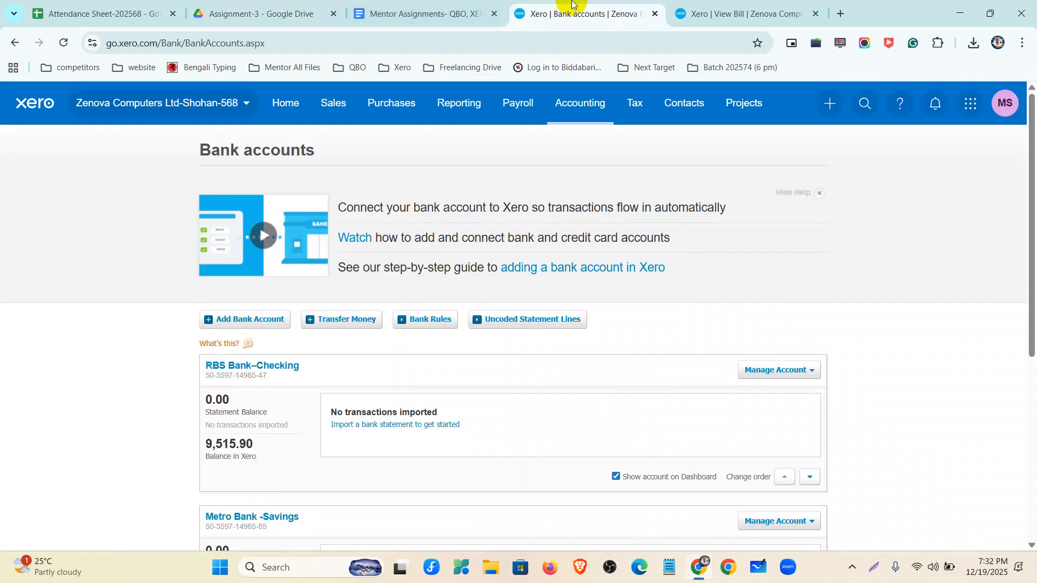
{"action": "left_click", "coordinate": [324, 111]}
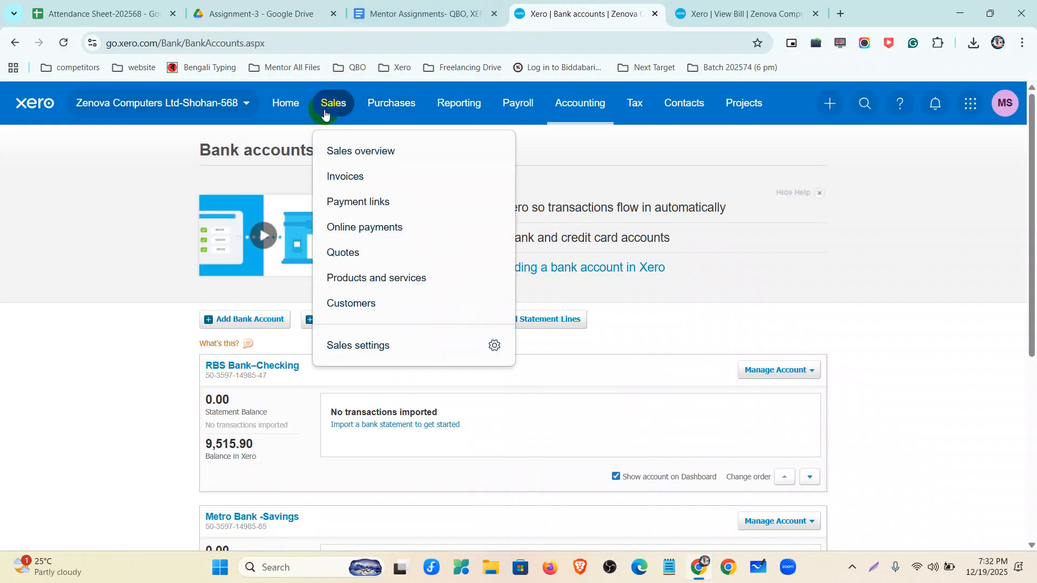
{"action": "left_click", "coordinate": [345, 149]}
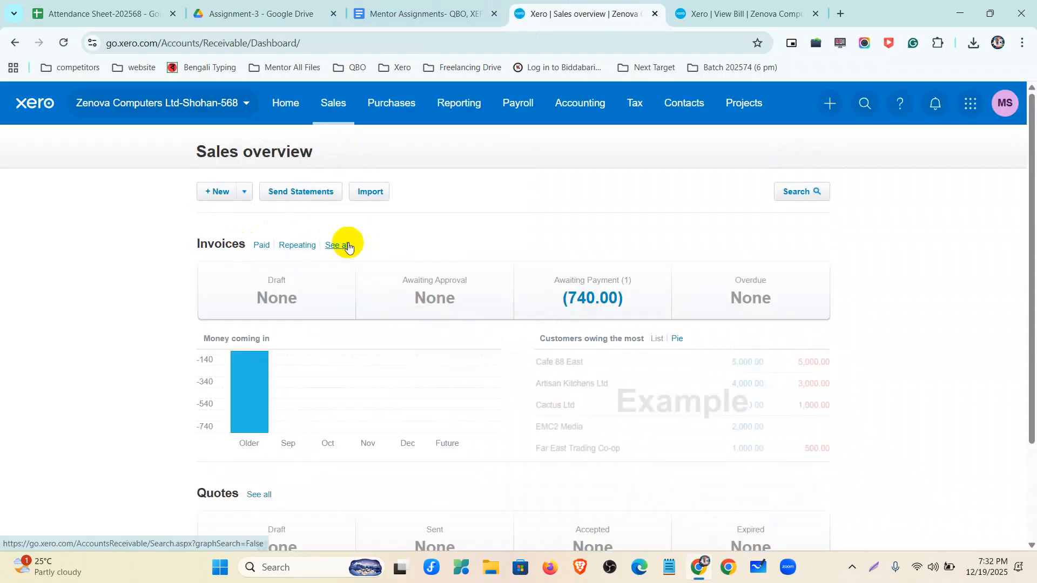
{"action": "left_click", "coordinate": [345, 245]}
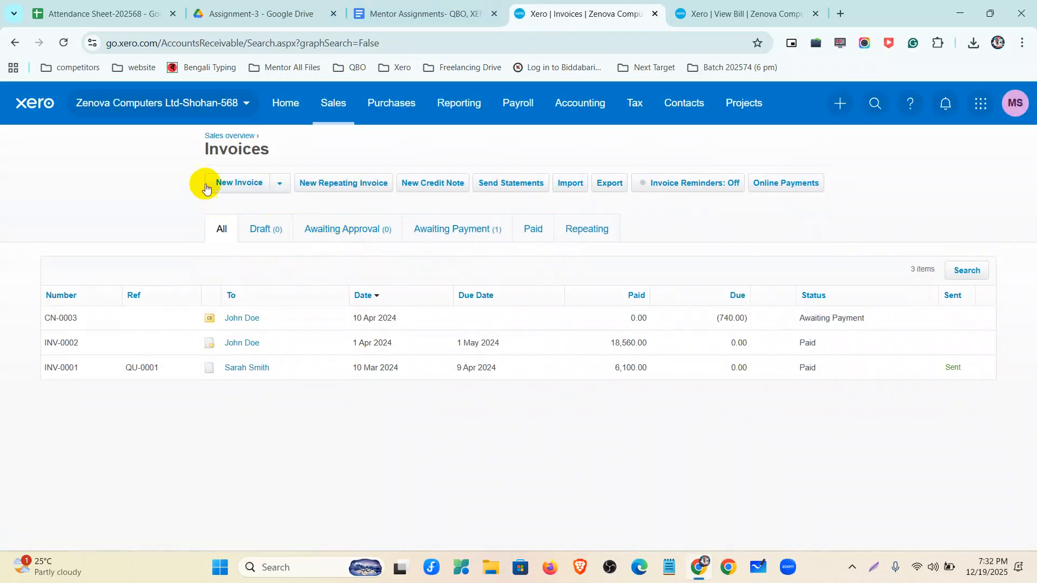
{"action": "left_click", "coordinate": [564, 185]}
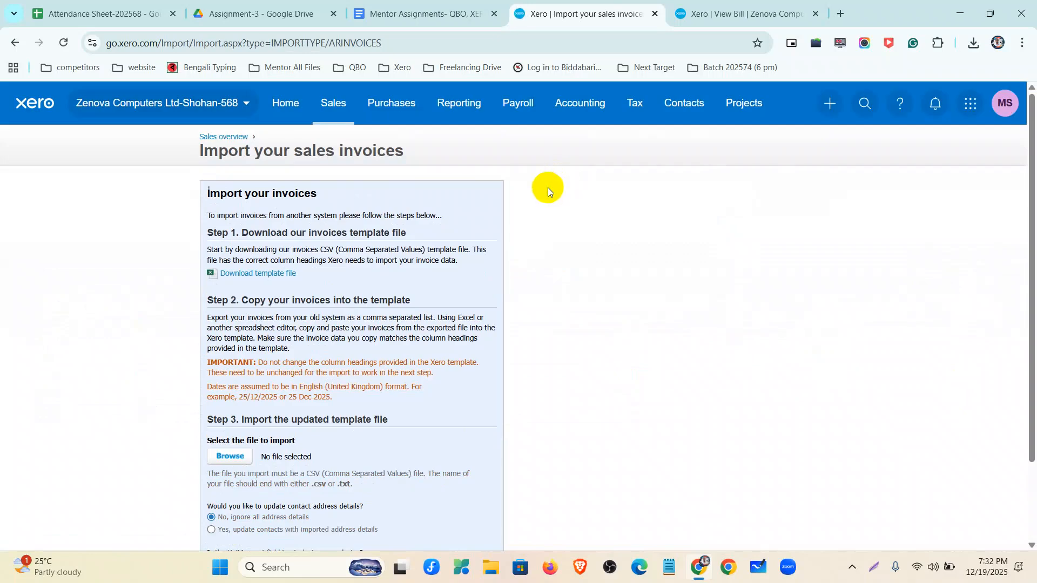
Step: Enlarge the import page to 150% and download the sales invoice template file
{"action": "key", "text": "ctrl+plus"}
{"action": "key", "text": "ctrl+plus"}
{"action": "key", "text": "ctrl+plus"}
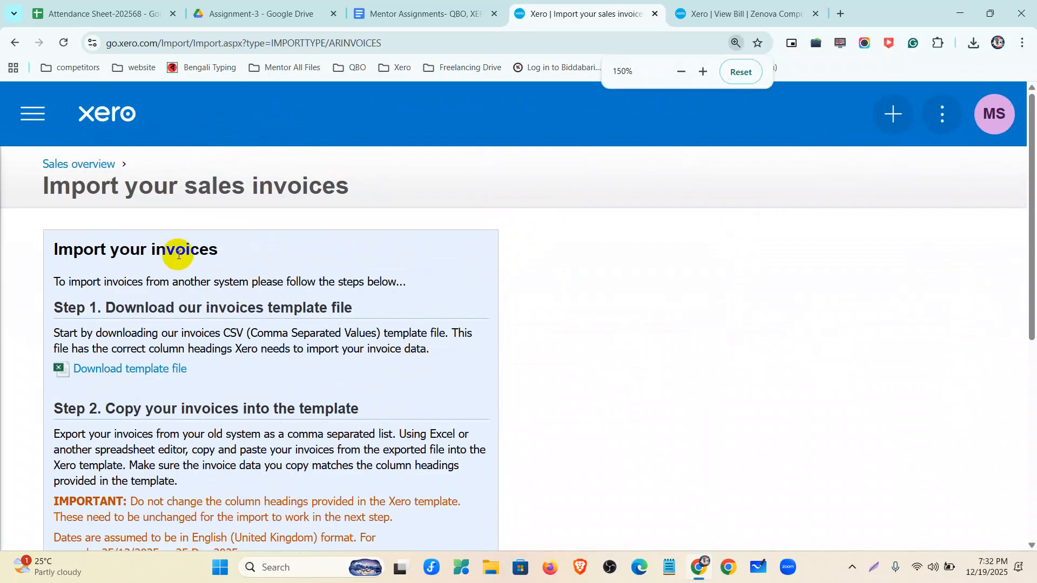
{"action": "scroll", "coordinate": [178, 253], "scroll_direction": "down", "scroll_amount": 1}
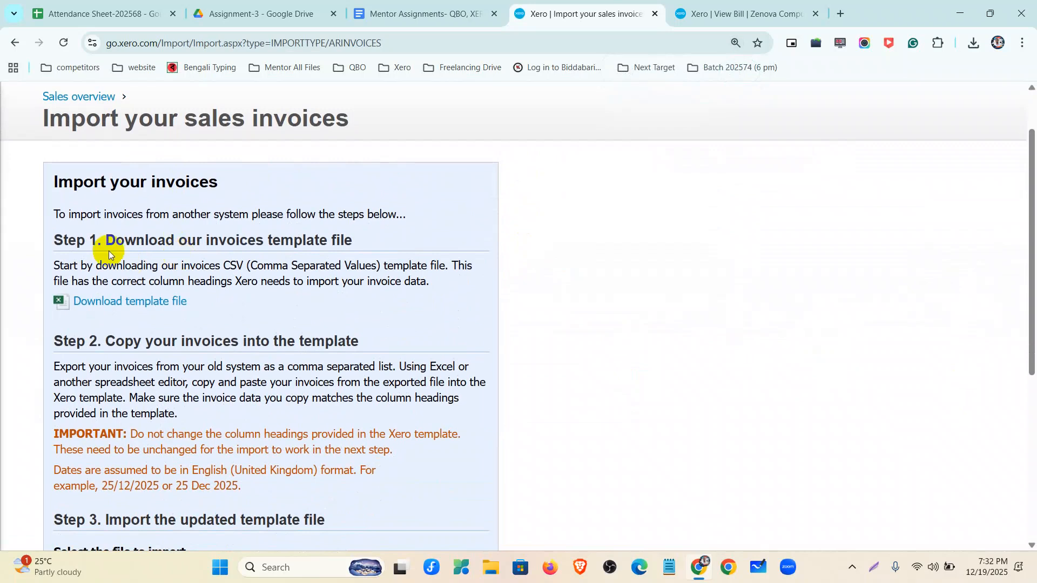
{"action": "left_click_drag", "start_coordinate": [107, 239], "coordinate": [343, 244]}
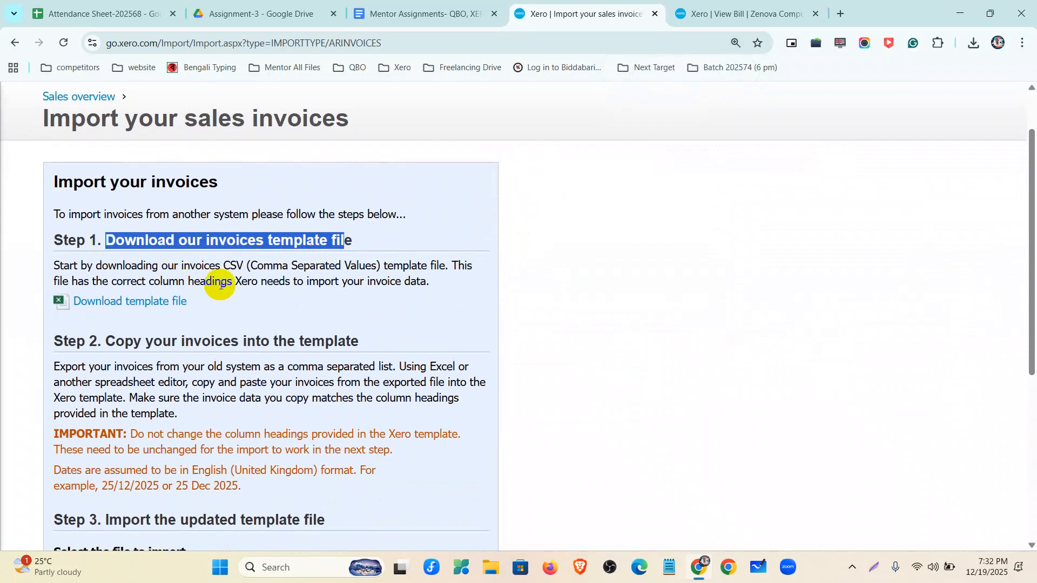
{"action": "left_click", "coordinate": [162, 305]}
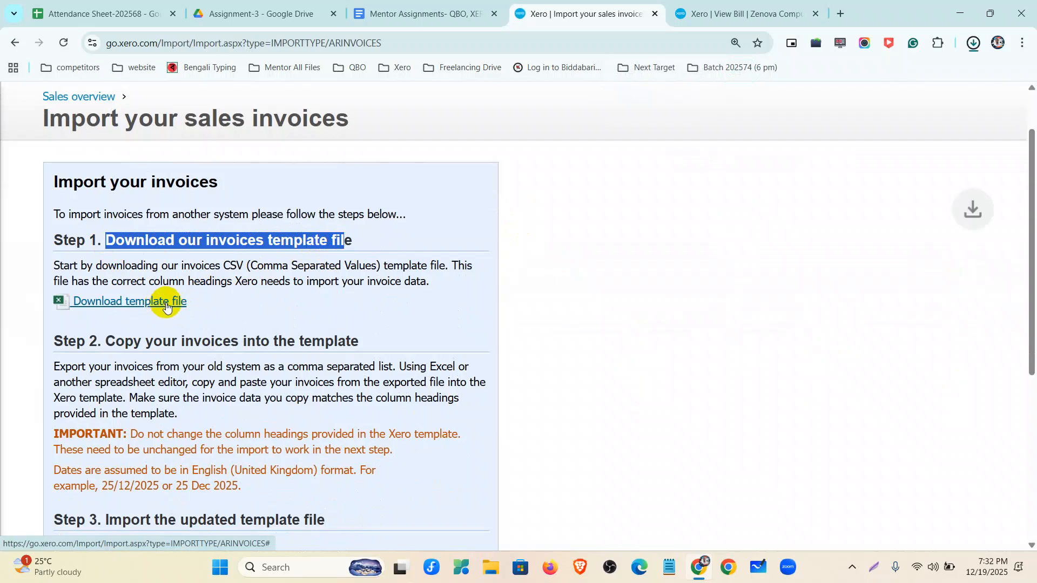
Step: Read the invoice import instructions on copying invoices into the template, unchanged column headings, the date format and importing the updated file
{"action": "scroll", "coordinate": [162, 302], "scroll_direction": "down", "scroll_amount": 2}
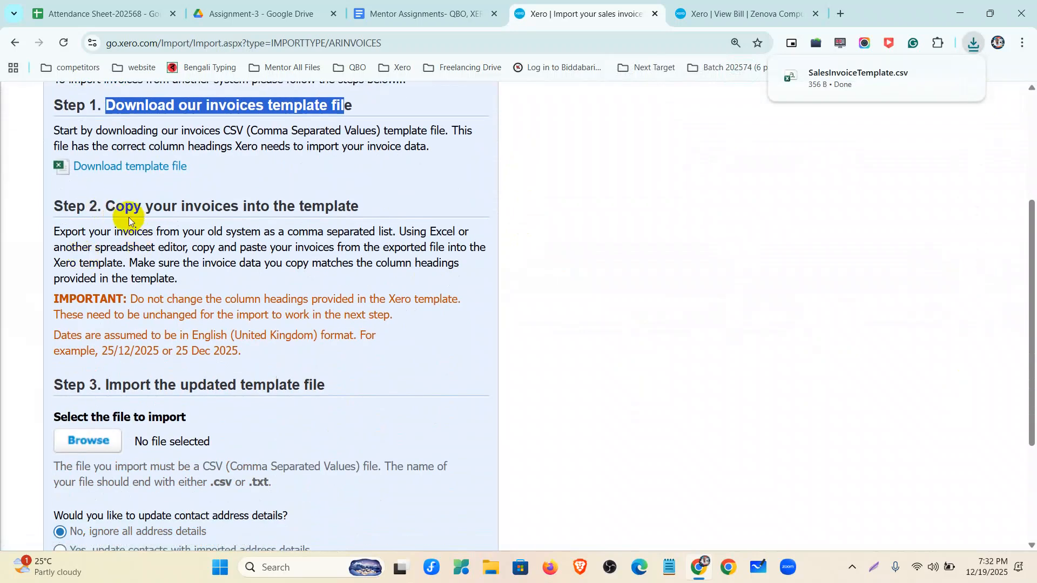
{"action": "left_click_drag", "start_coordinate": [107, 205], "coordinate": [357, 209]}
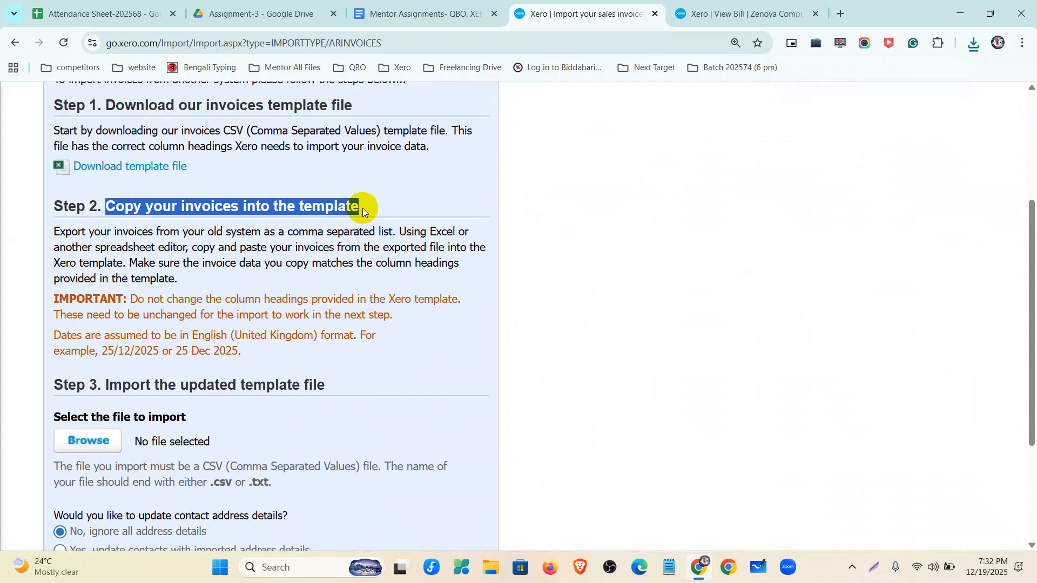
{"action": "left_click_drag", "start_coordinate": [131, 298], "coordinate": [226, 297]}
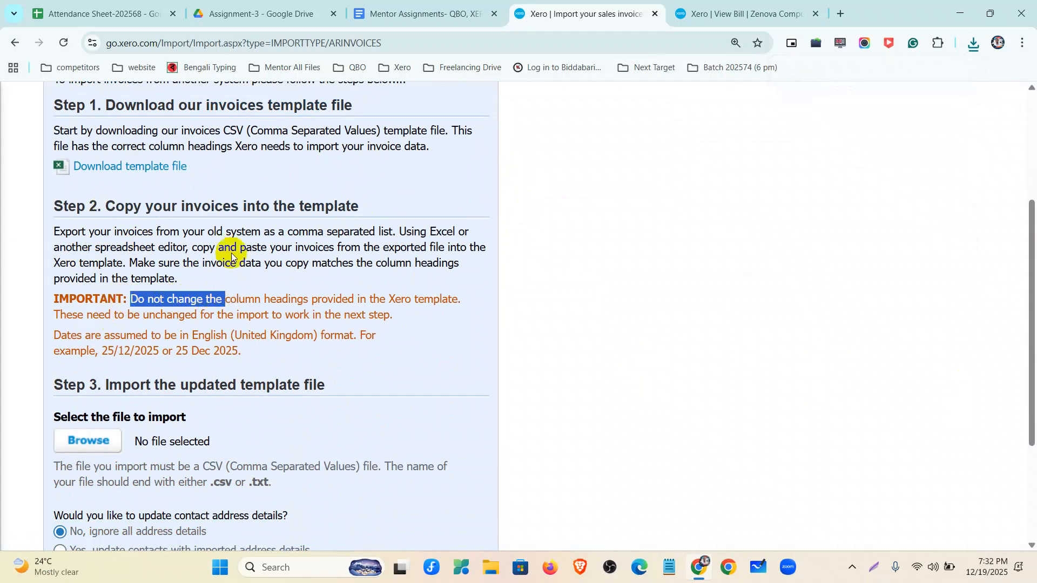
{"action": "left_click_drag", "start_coordinate": [221, 130], "coordinate": [383, 139]}
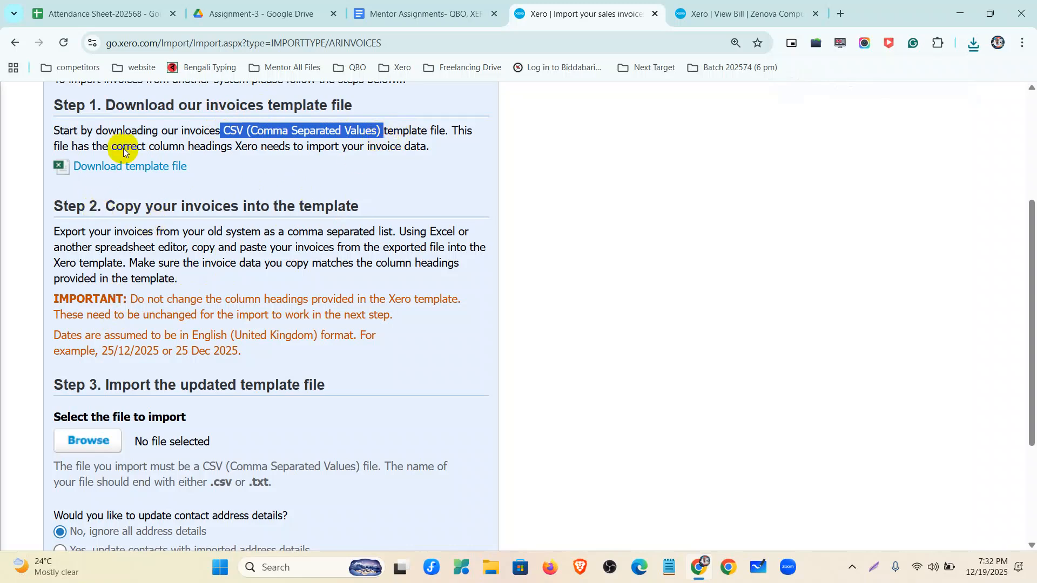
{"action": "left_click_drag", "start_coordinate": [128, 300], "coordinate": [394, 313]}
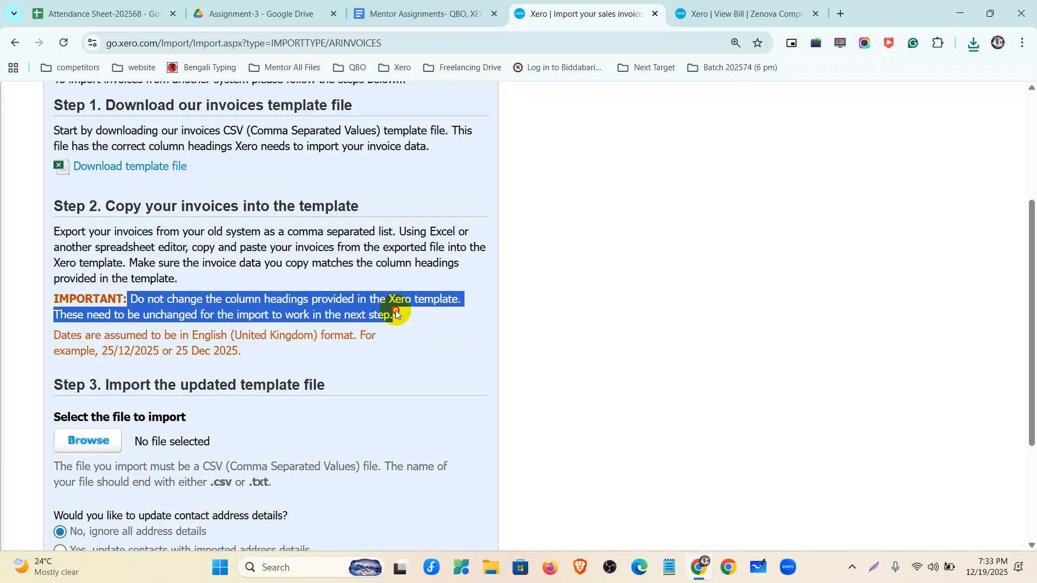
{"action": "left_click", "coordinate": [203, 335]}
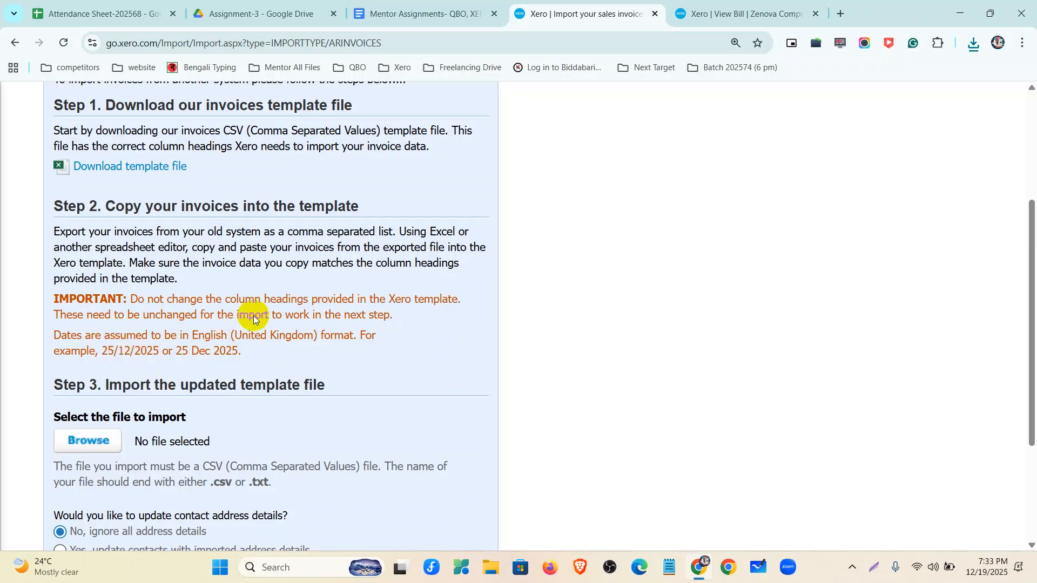
{"action": "left_click_drag", "start_coordinate": [193, 335], "coordinate": [319, 338]}
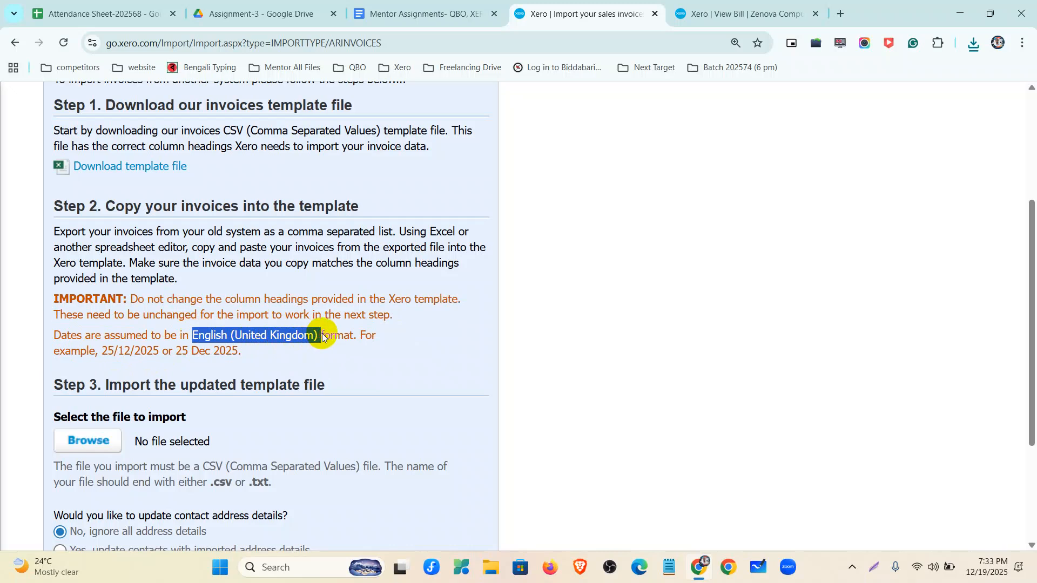
{"action": "left_click_drag", "start_coordinate": [98, 352], "coordinate": [242, 350]}
{"action": "scroll", "coordinate": [242, 345], "scroll_direction": "down", "scroll_amount": 1}
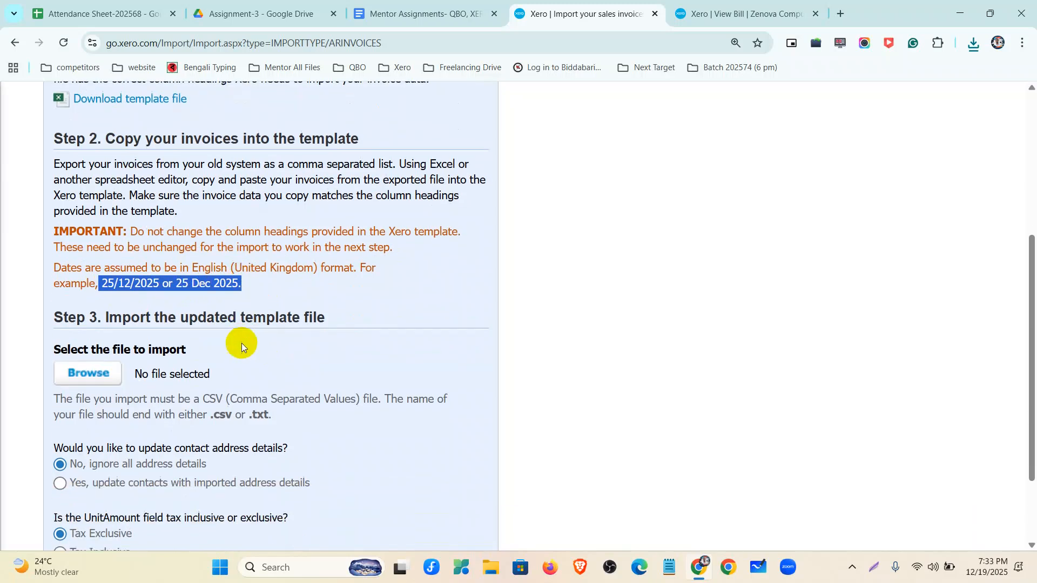
{"action": "left_click_drag", "start_coordinate": [27, 310], "coordinate": [326, 317]}
{"action": "scroll", "coordinate": [327, 318], "scroll_direction": "down", "scroll_amount": 2}
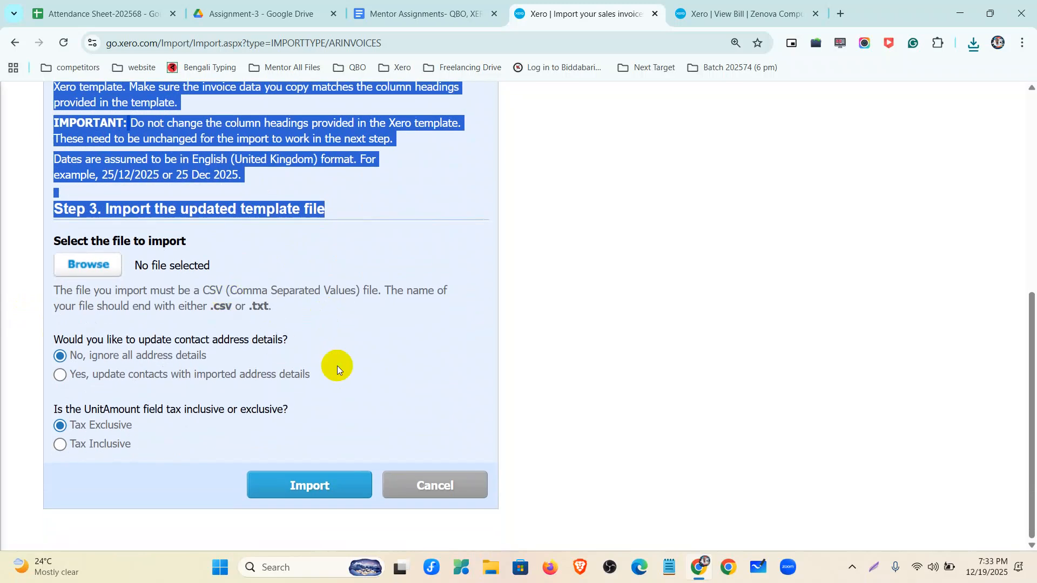
Step: Reduce the import page to 125% and open the downloaded SalesInvoiceTemplate.csv in Excel, maximized
{"action": "key", "text": "ctrl+minus"}
{"action": "left_click", "coordinate": [398, 308]}
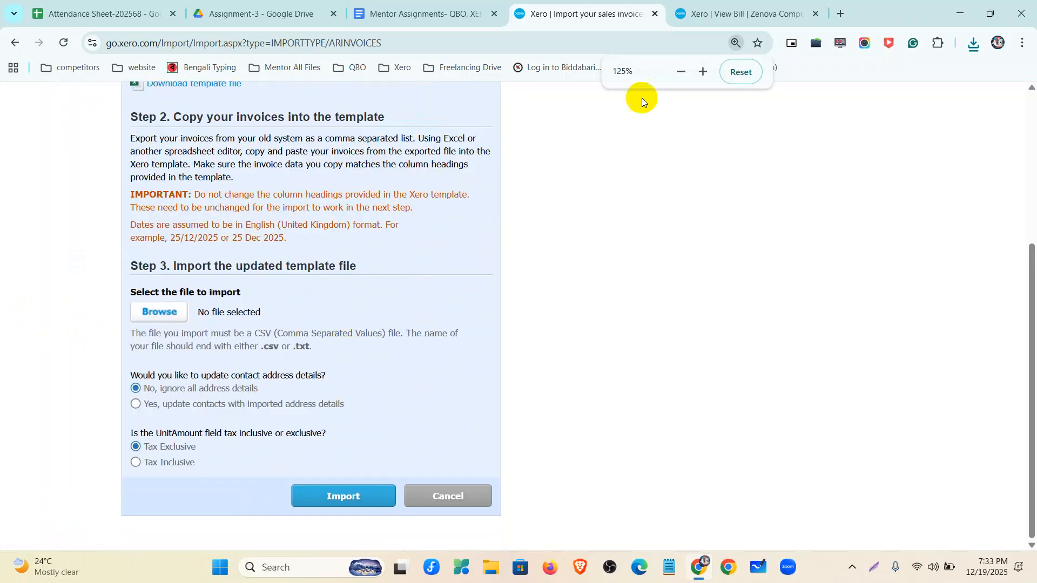
{"action": "left_click", "coordinate": [973, 43]}
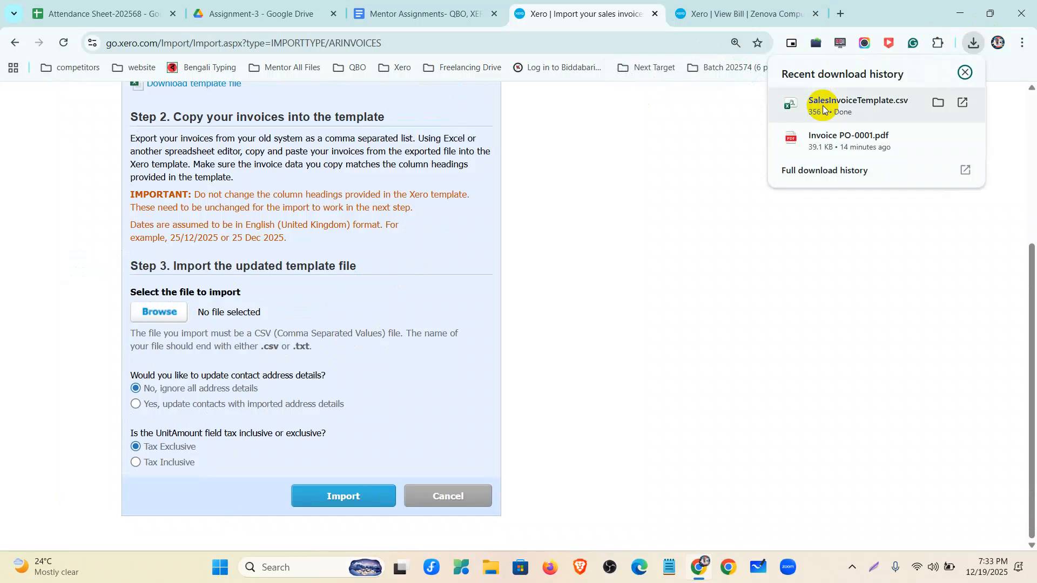
{"action": "left_click", "coordinate": [823, 110]}
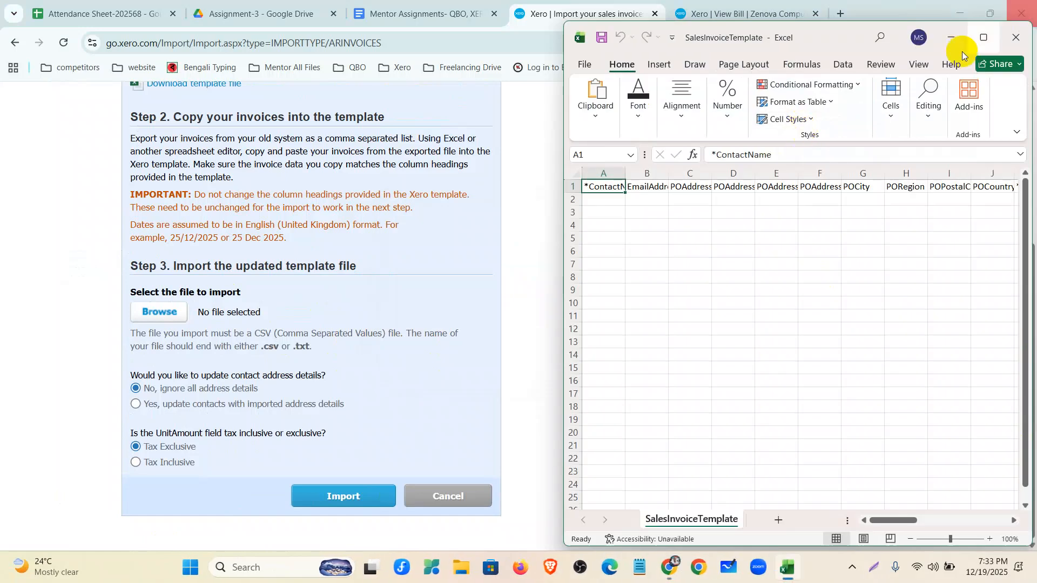
{"action": "left_click", "coordinate": [983, 37]}
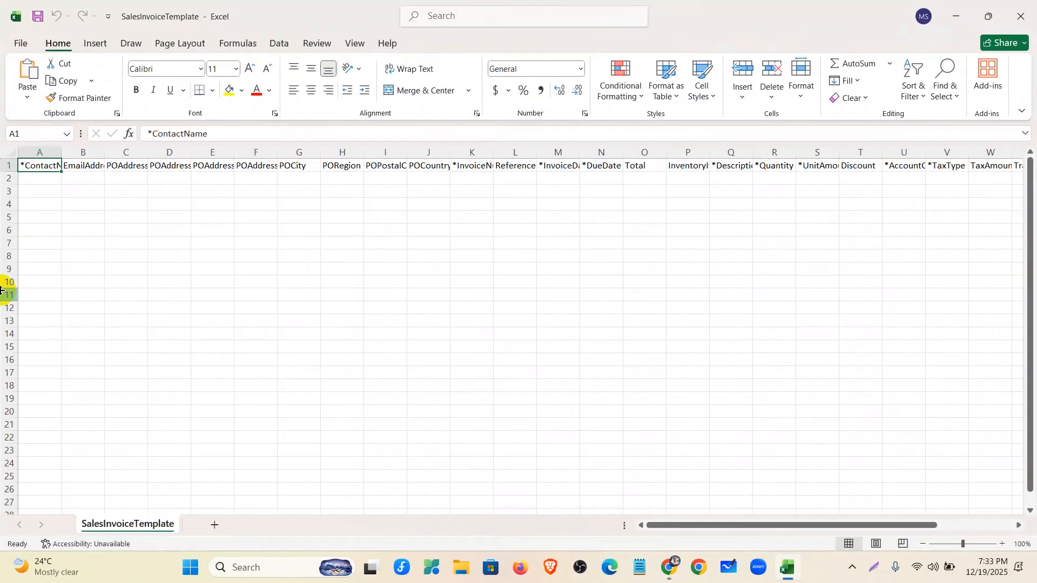
Step: Fit the ContactName, InvoiceNumber, InvoiceDate, Description, UnitAmount and AccountCode columns to the width of their headings
{"action": "double_click", "coordinate": [61, 152]}
{"action": "left_click_drag", "start_coordinate": [713, 527], "coordinate": [670, 536]}
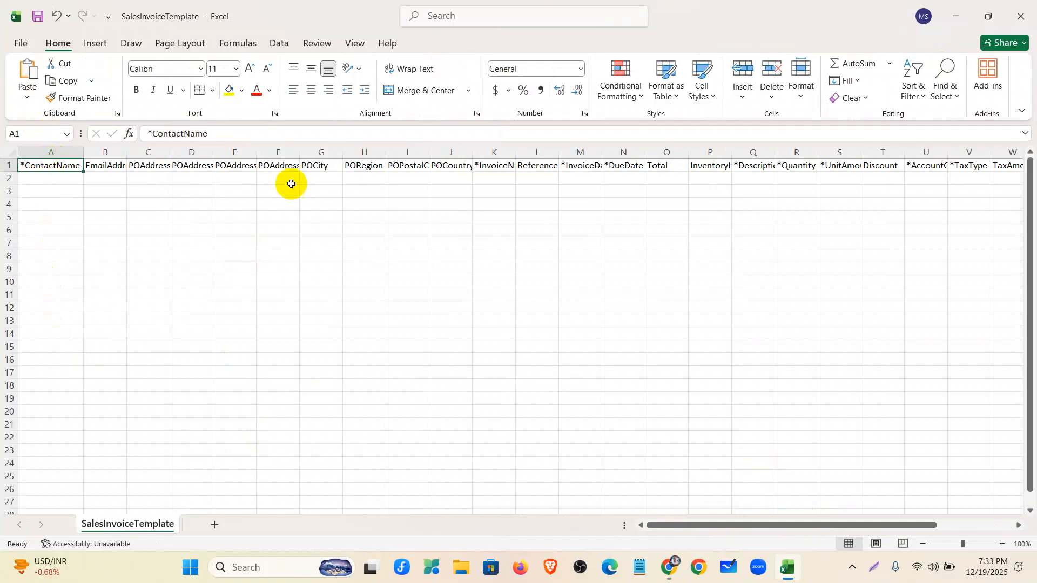
{"action": "left_click", "coordinate": [499, 165]}
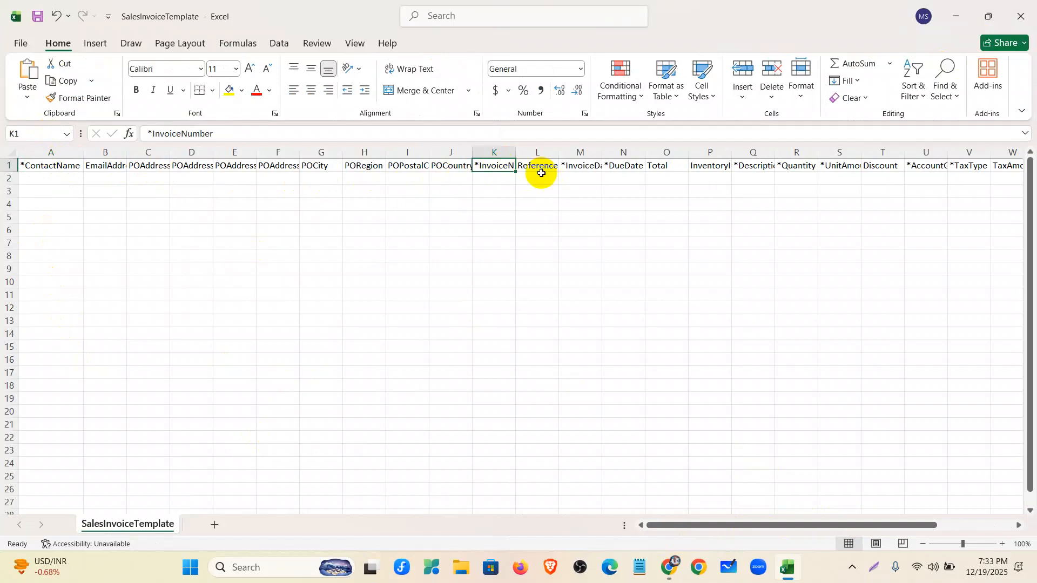
{"action": "double_click", "coordinate": [515, 153]}
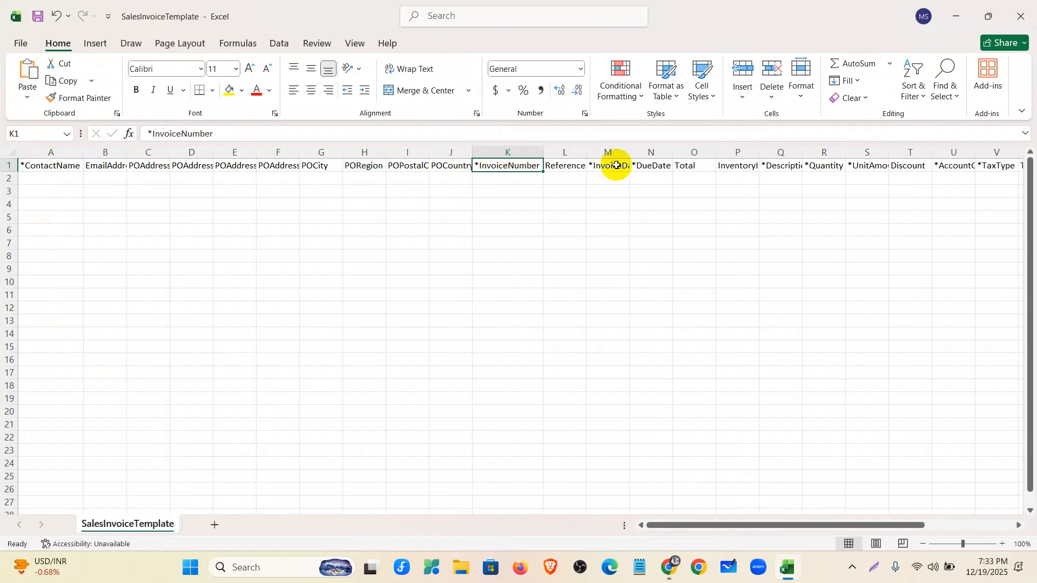
{"action": "double_click", "coordinate": [629, 152]}
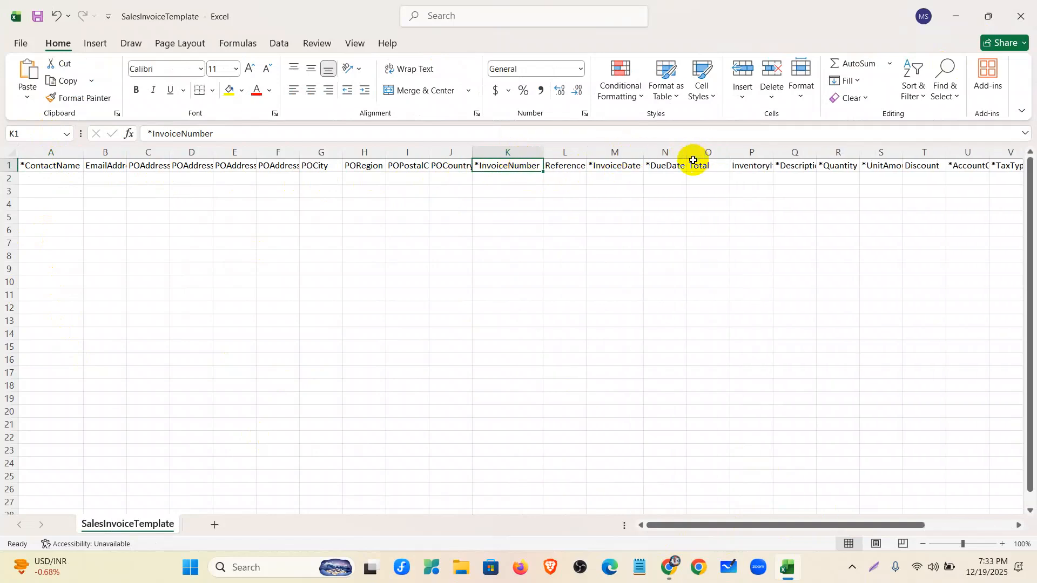
{"action": "left_click_drag", "start_coordinate": [816, 150], "coordinate": [817, 151]}
{"action": "double_click", "coordinate": [816, 151]}
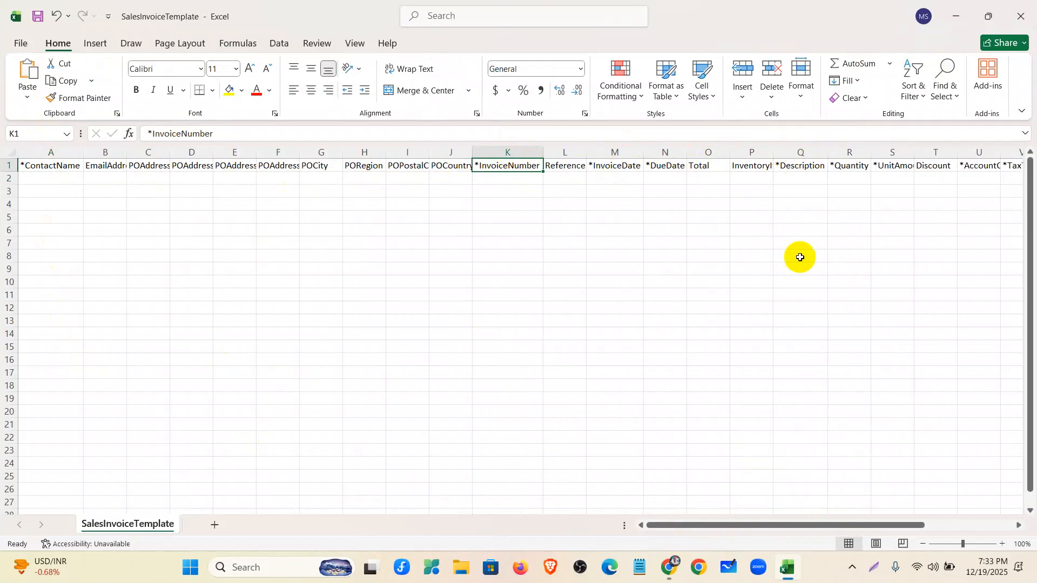
{"action": "left_click_drag", "start_coordinate": [782, 523], "coordinate": [902, 519]}
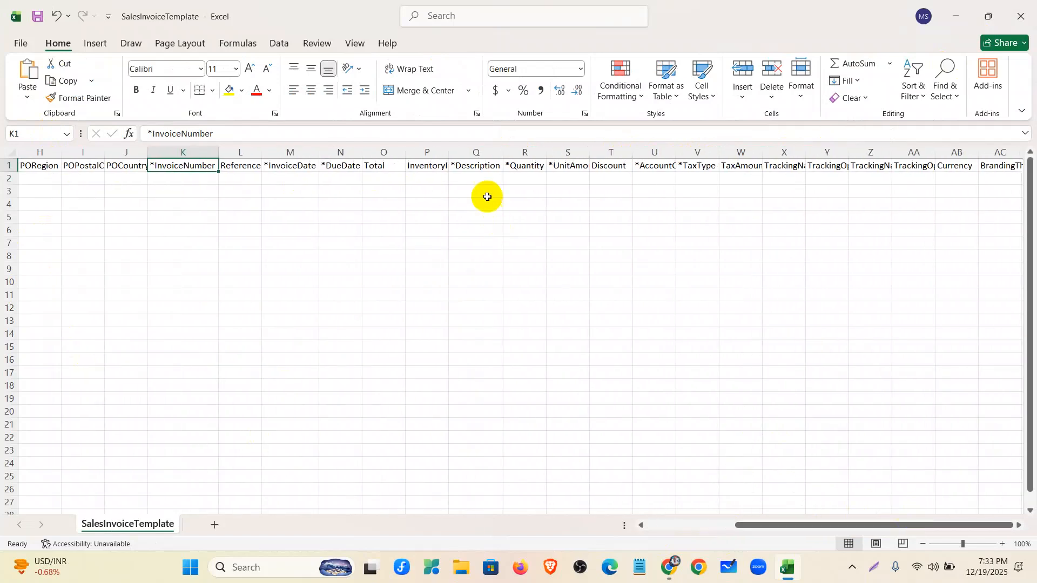
{"action": "double_click", "coordinate": [590, 152]}
{"action": "double_click", "coordinate": [690, 151]}
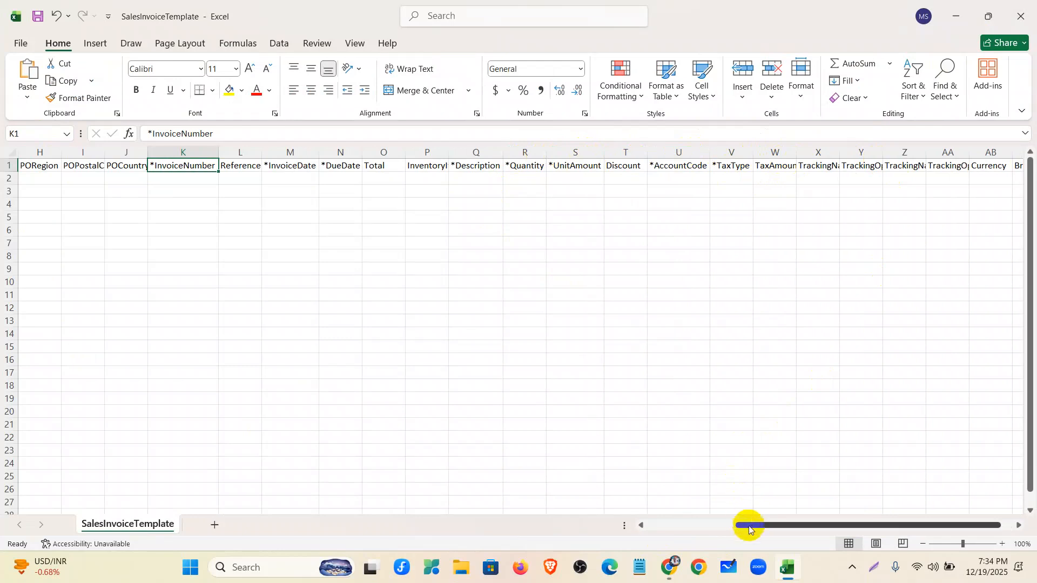
Step: Copy invoice rows 2 to 12 from invoice import.csv in Google Drive and paste them into the Excel template starting at cell A2
{"action": "left_click_drag", "start_coordinate": [745, 528], "coordinate": [495, 531]}
{"action": "left_click", "coordinate": [60, 168]}
{"action": "key", "text": "Down"}
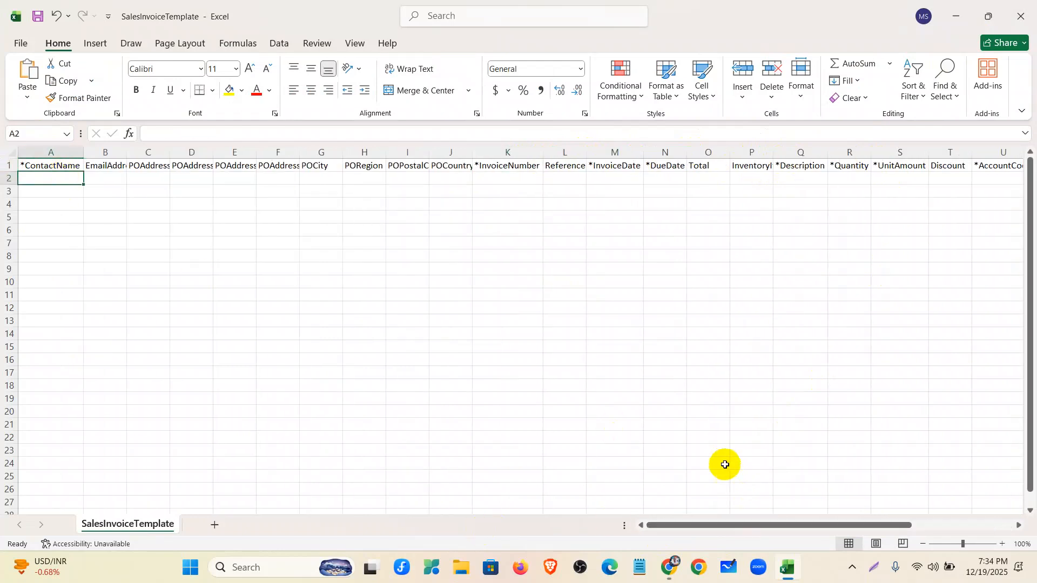
{"action": "left_click", "coordinate": [669, 570]}
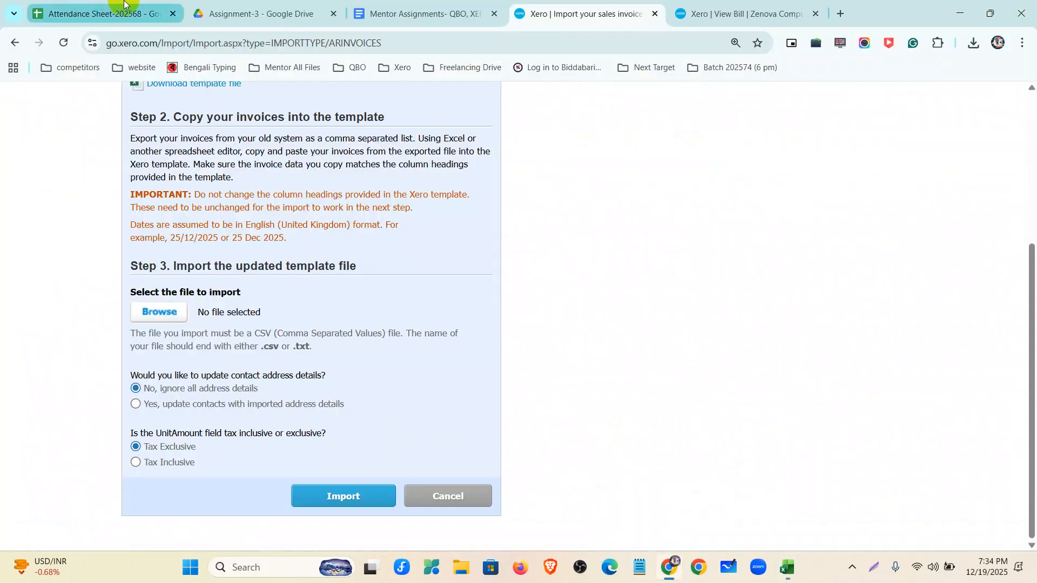
{"action": "left_click", "coordinate": [277, 16]}
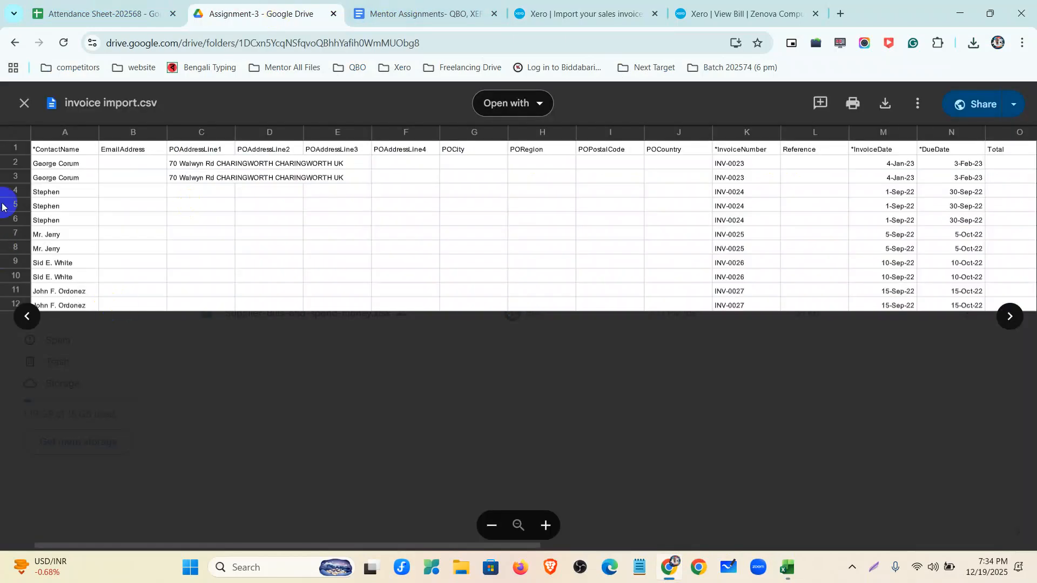
{"action": "left_click_drag", "start_coordinate": [38, 169], "coordinate": [27, 266]}
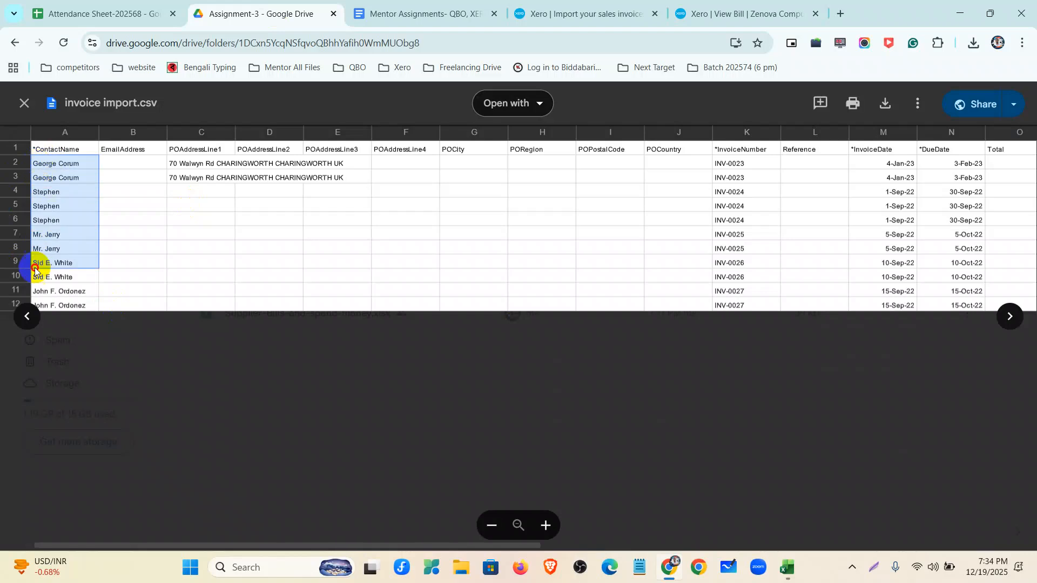
{"action": "left_click_drag", "start_coordinate": [9, 162], "coordinate": [8, 314]}
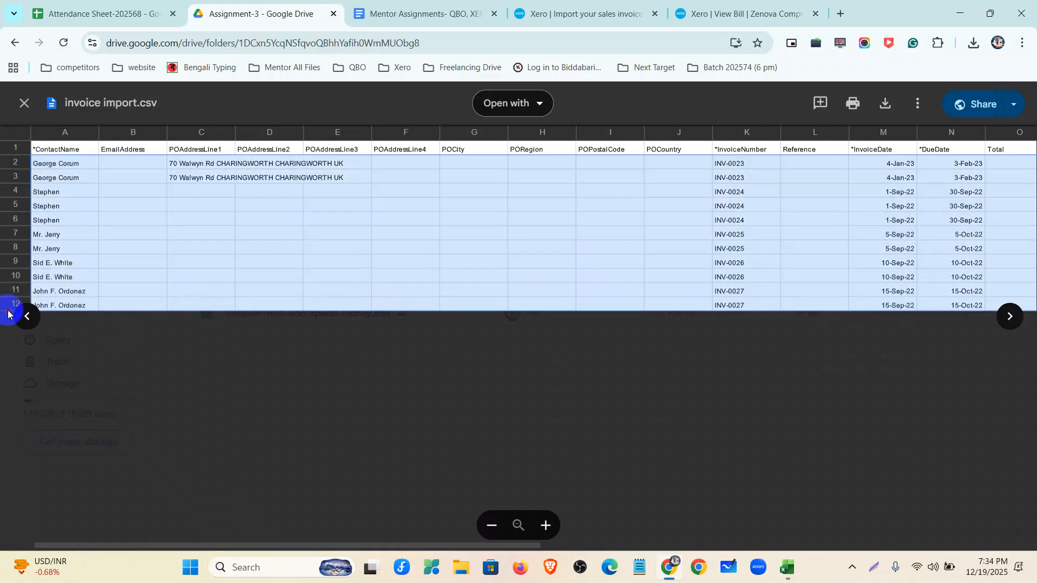
{"action": "left_click", "coordinate": [787, 567]}
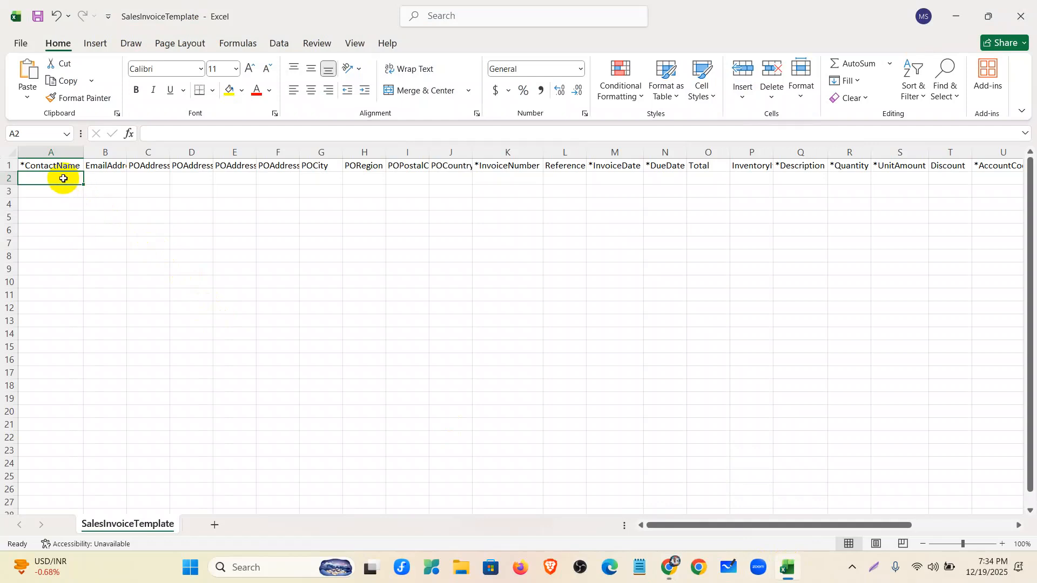
{"action": "key", "text": "ctrl+v"}
{"action": "left_click", "coordinate": [264, 384]}
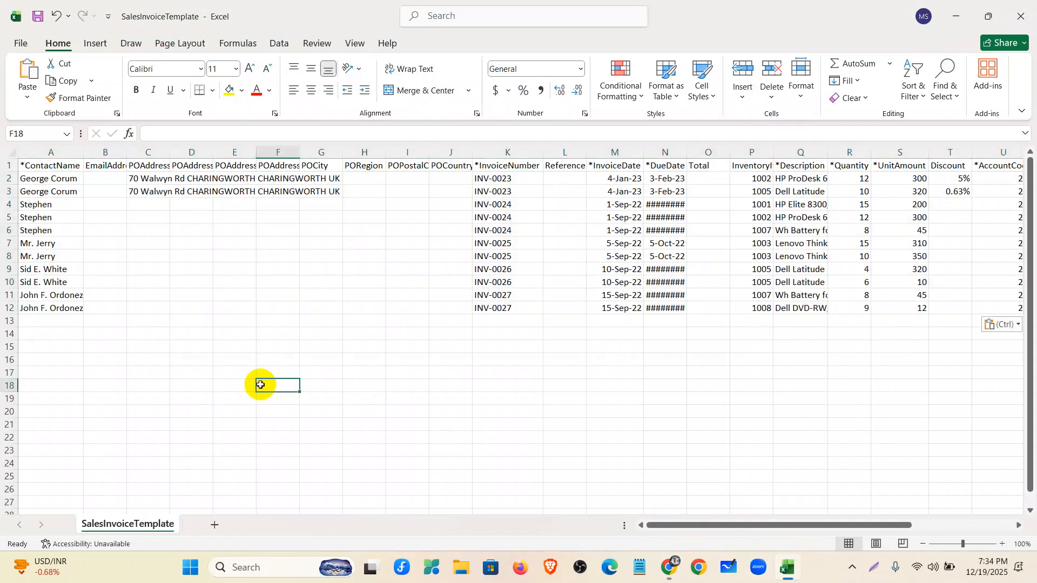
Step: Fit the DueDate column to its dates, check the pasted invoice columns and close the template workbook
{"action": "double_click", "coordinate": [680, 153]}
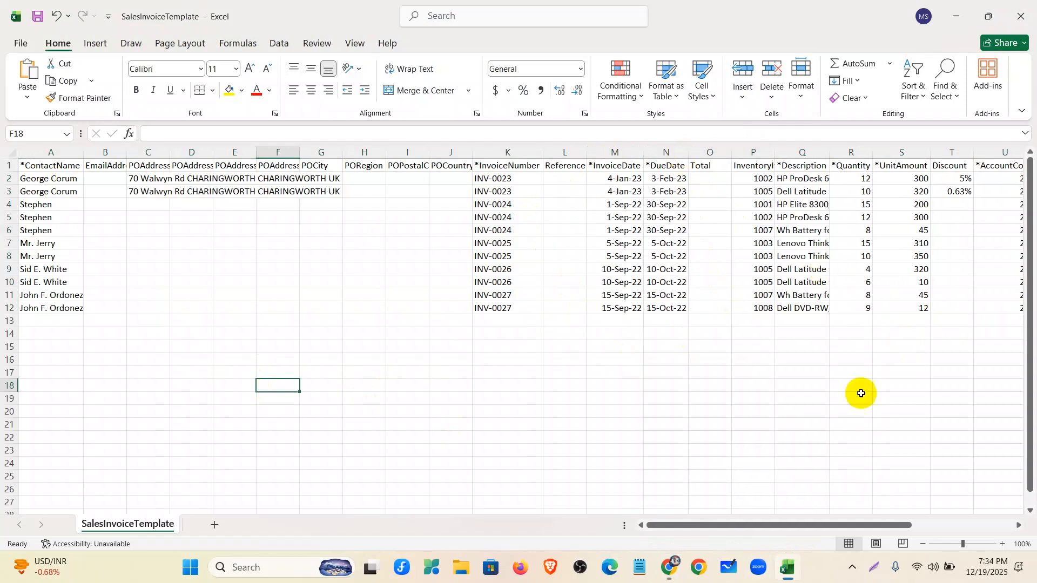
{"action": "left_click_drag", "start_coordinate": [808, 522], "coordinate": [937, 529]}
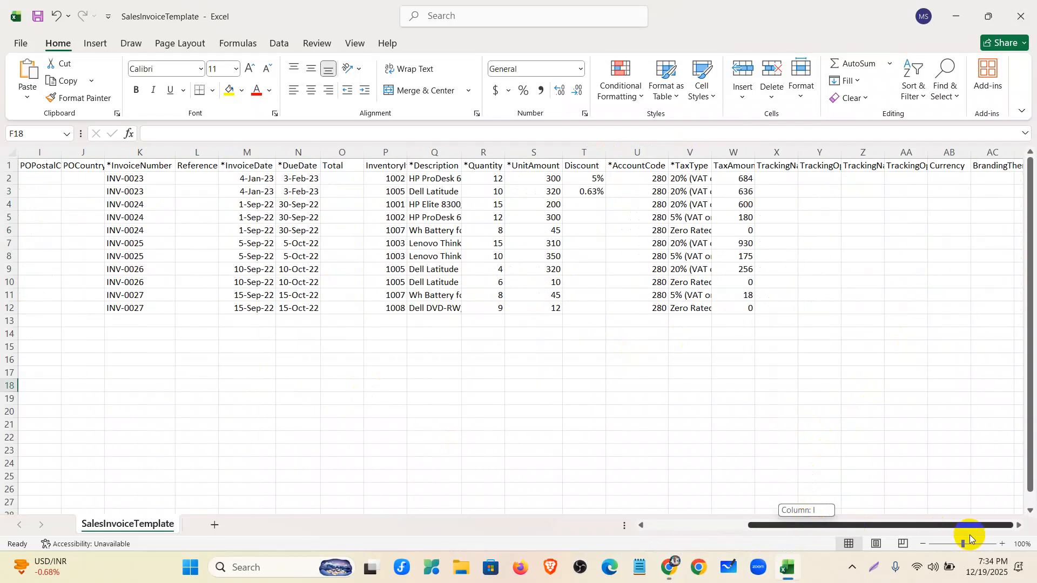
{"action": "left_click_drag", "start_coordinate": [969, 535], "coordinate": [663, 530]}
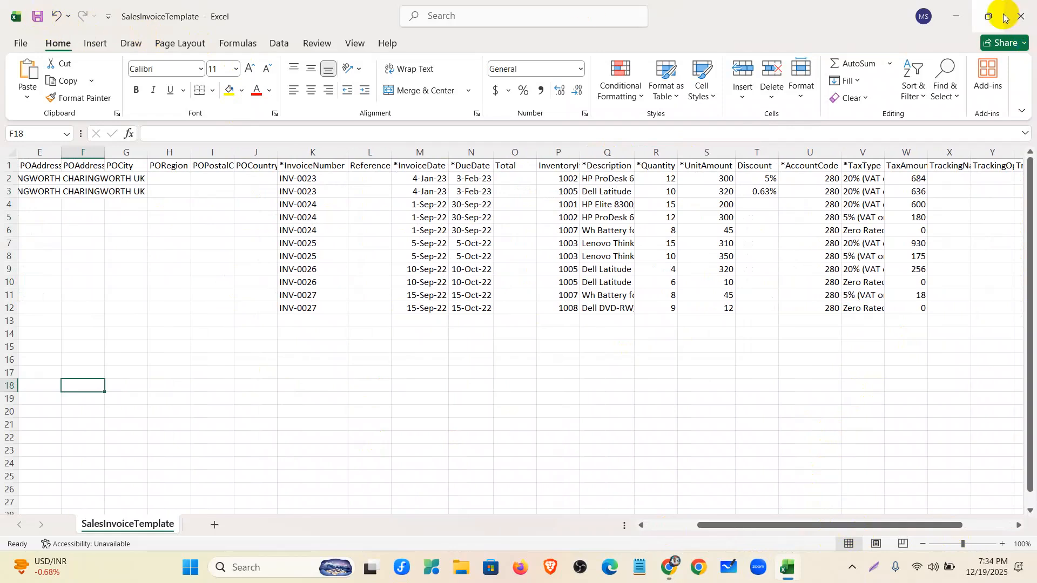
{"action": "left_click", "coordinate": [1020, 16]}
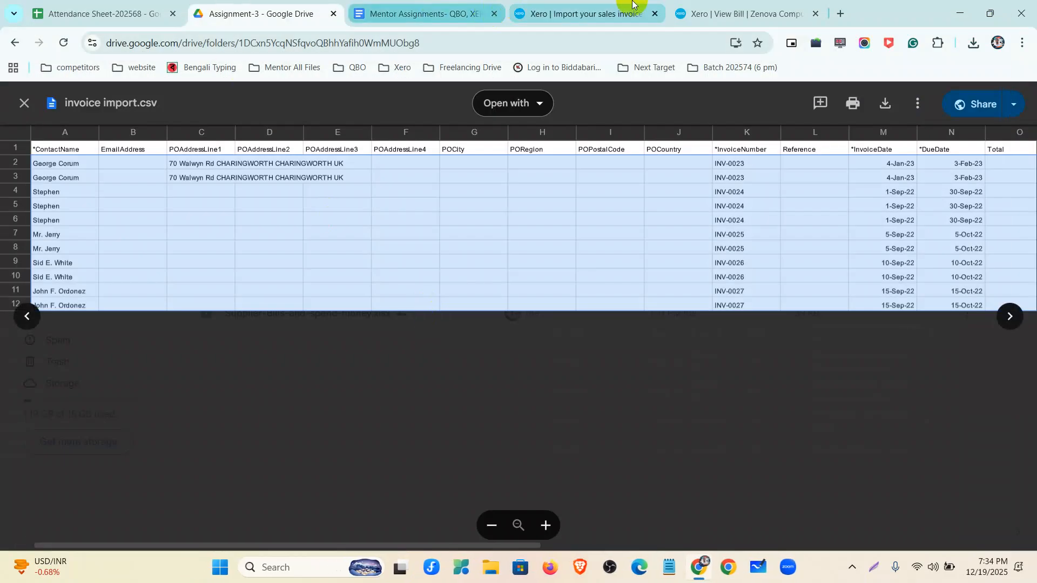
Step: Switch back to the Xero invoice import page in the browser and close the separate View Bill page
{"action": "left_click", "coordinate": [724, 14]}
{"action": "left_click", "coordinate": [626, 12]}
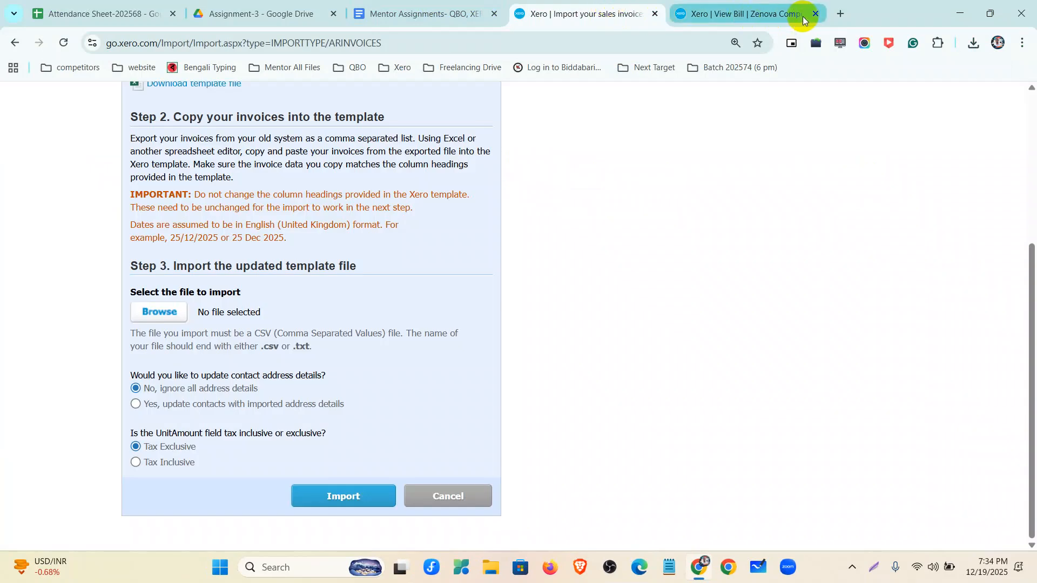
{"action": "left_click", "coordinate": [814, 13]}
Step: Choose SalesInvoiceTemplate from the Downloads folder as the sales invoice file to import
{"action": "left_click", "coordinate": [168, 319]}
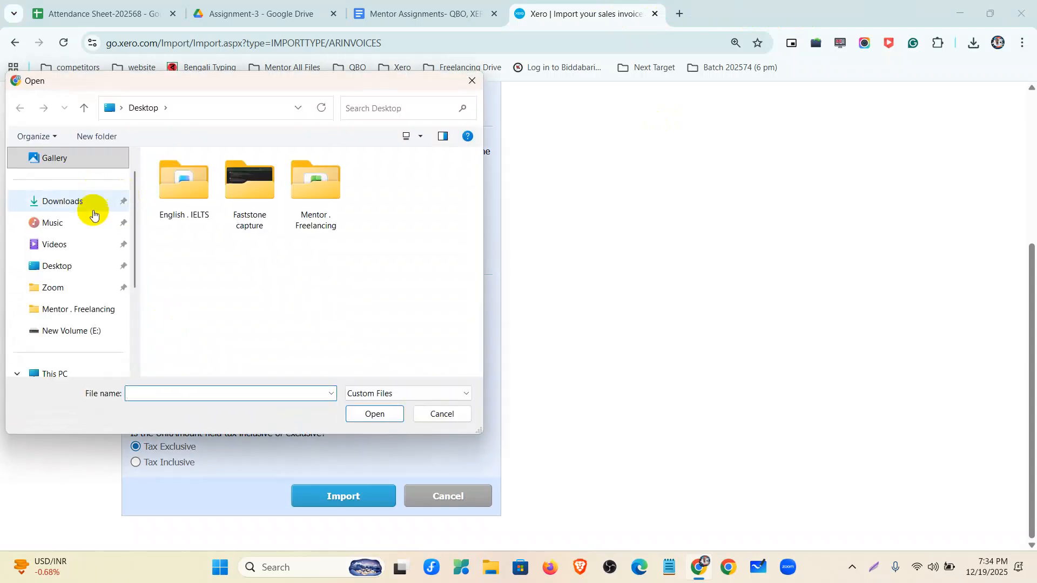
{"action": "left_click", "coordinate": [91, 210]}
{"action": "left_click", "coordinate": [178, 192]}
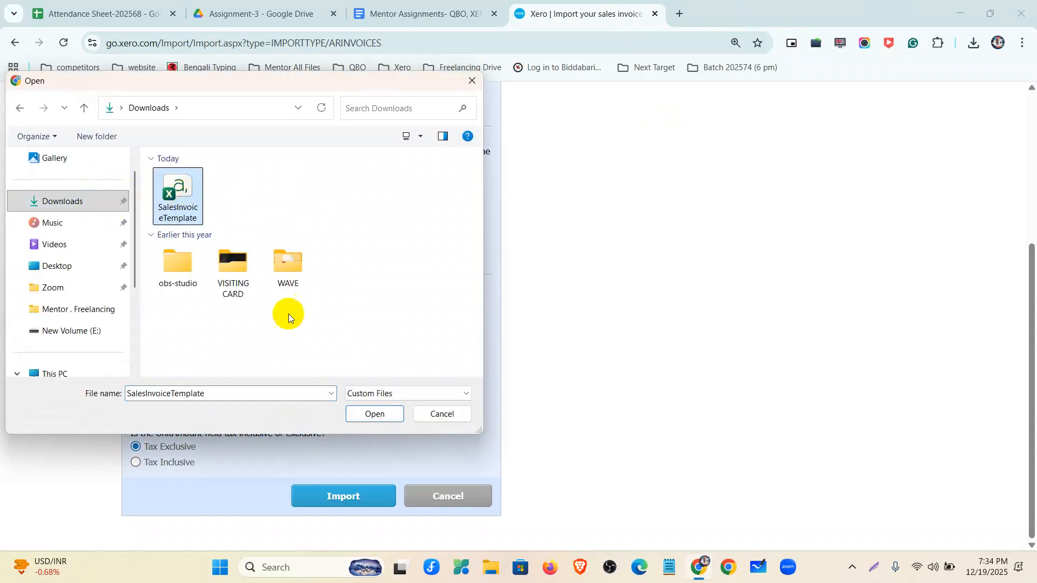
{"action": "left_click", "coordinate": [374, 414]}
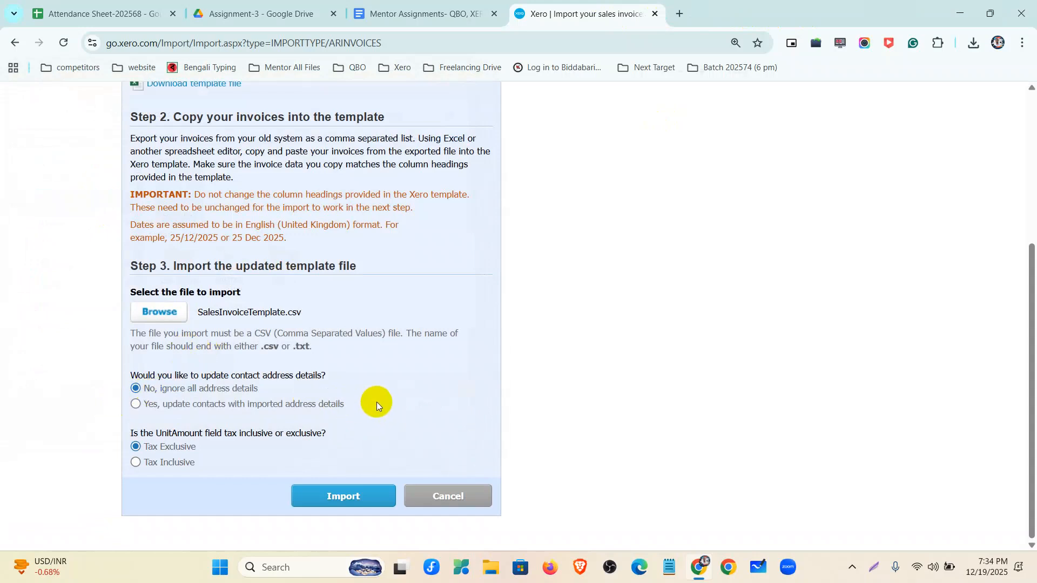
Step: Set the import to update contacts with the imported address details and submit SalesInvoiceTemplate.csv for import
{"action": "key", "text": "ctrl+plus"}
{"action": "key", "text": "ctrl+plus"}
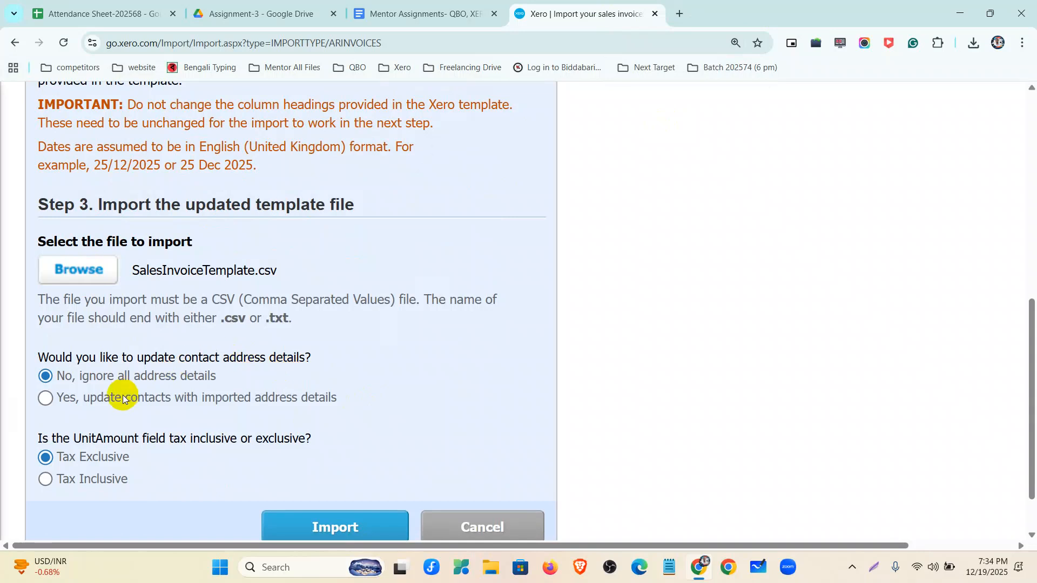
{"action": "left_click", "coordinate": [45, 398]}
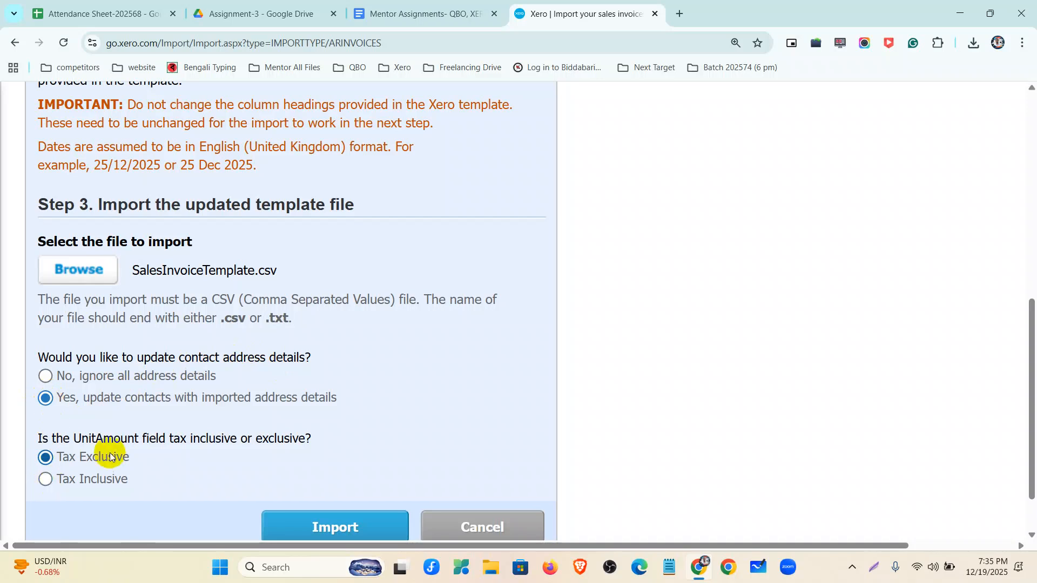
{"action": "scroll", "coordinate": [116, 453], "scroll_direction": "down", "scroll_amount": 2}
{"action": "left_click", "coordinate": [334, 460]}
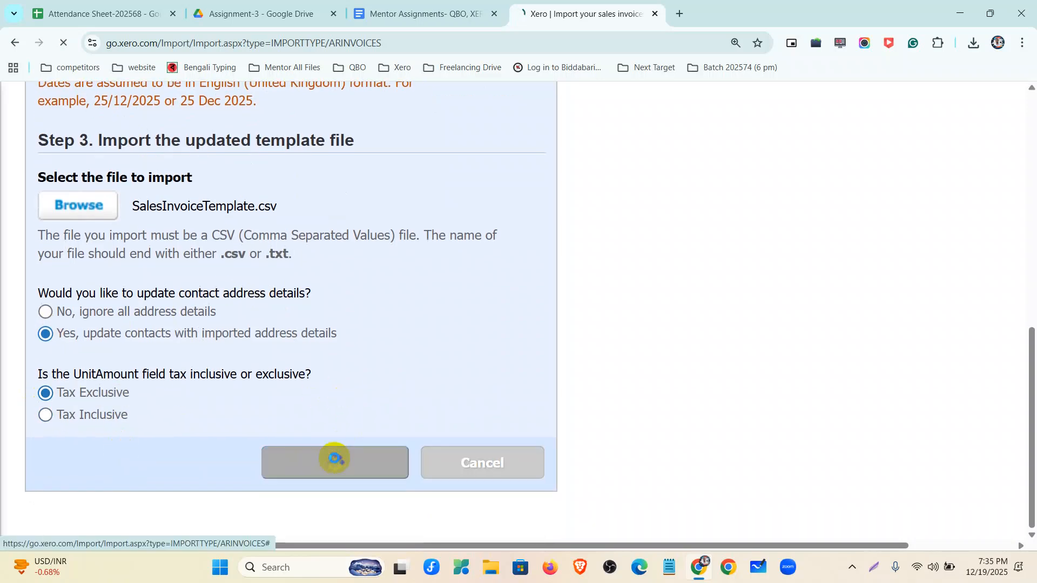
Step: Complete the import of the sales invoices as drafts from the import confirmation page
{"action": "key", "text": "ctrl+minus"}
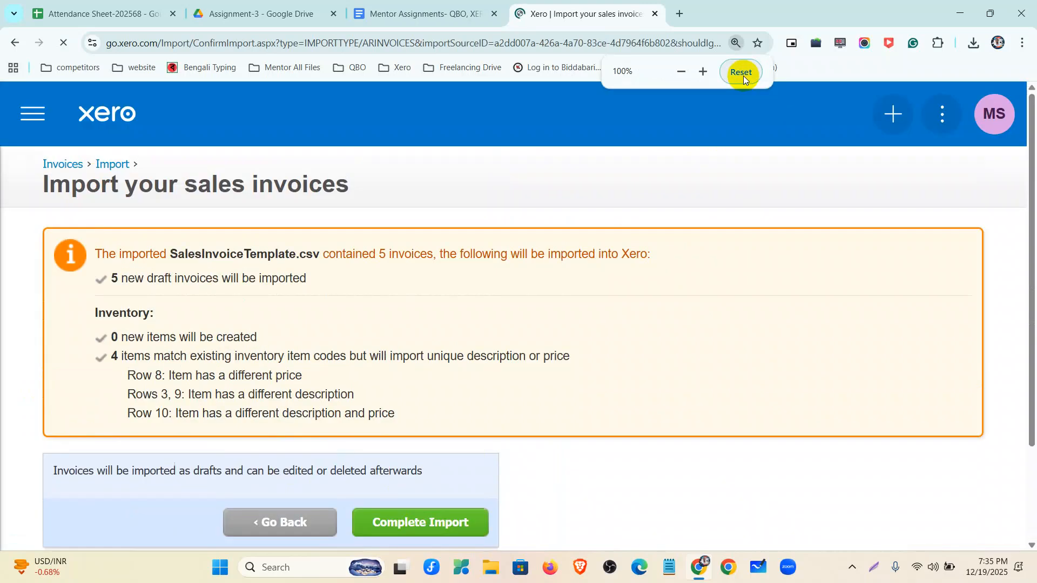
{"action": "left_click", "coordinate": [741, 74]}
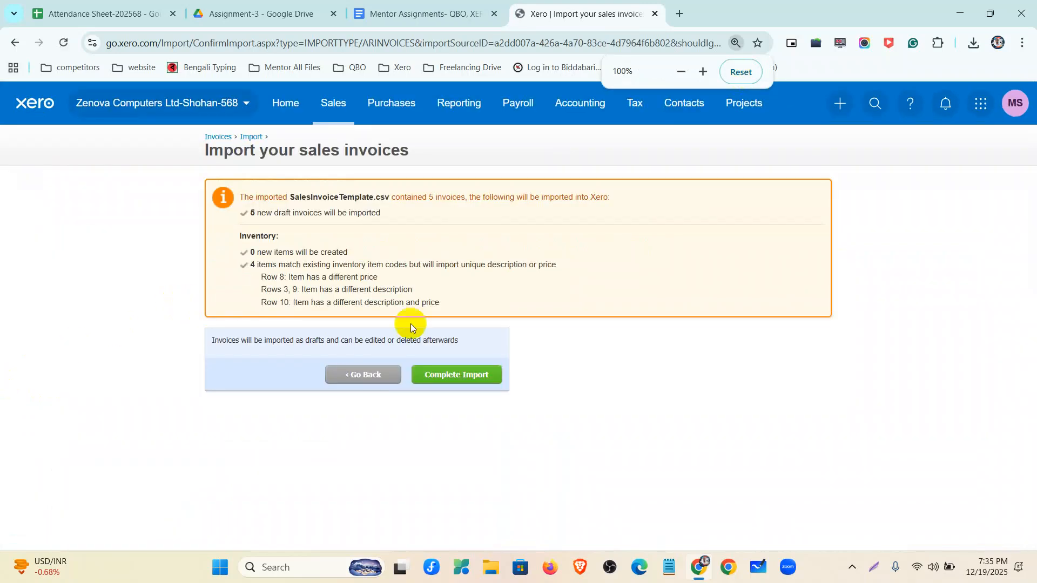
{"action": "left_click", "coordinate": [453, 376]}
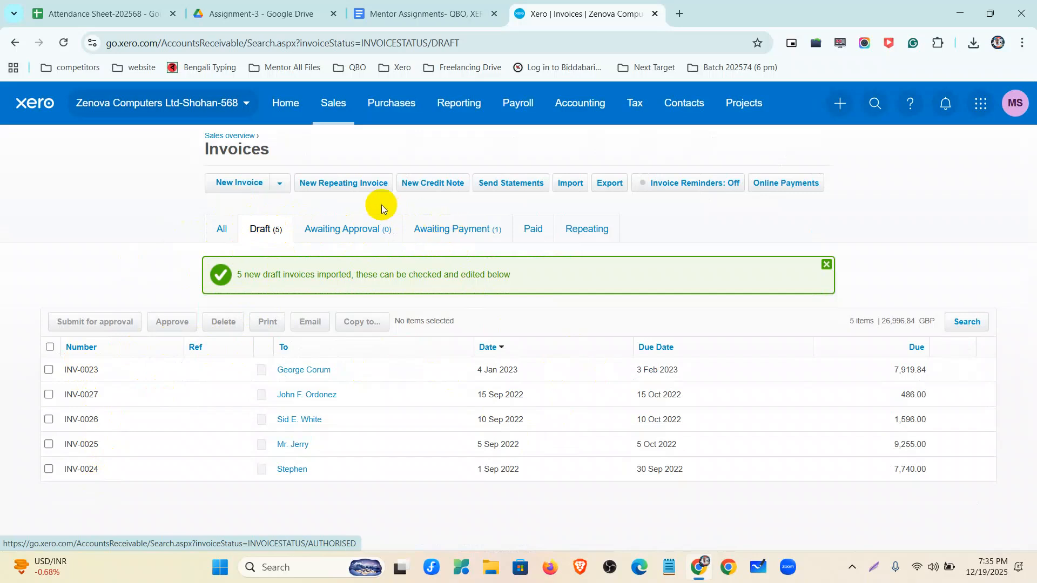
Step: Go to the full bills list from the Purchases overview and open the page for importing bills from CSV
{"action": "left_click", "coordinate": [403, 102]}
{"action": "left_click", "coordinate": [417, 156]}
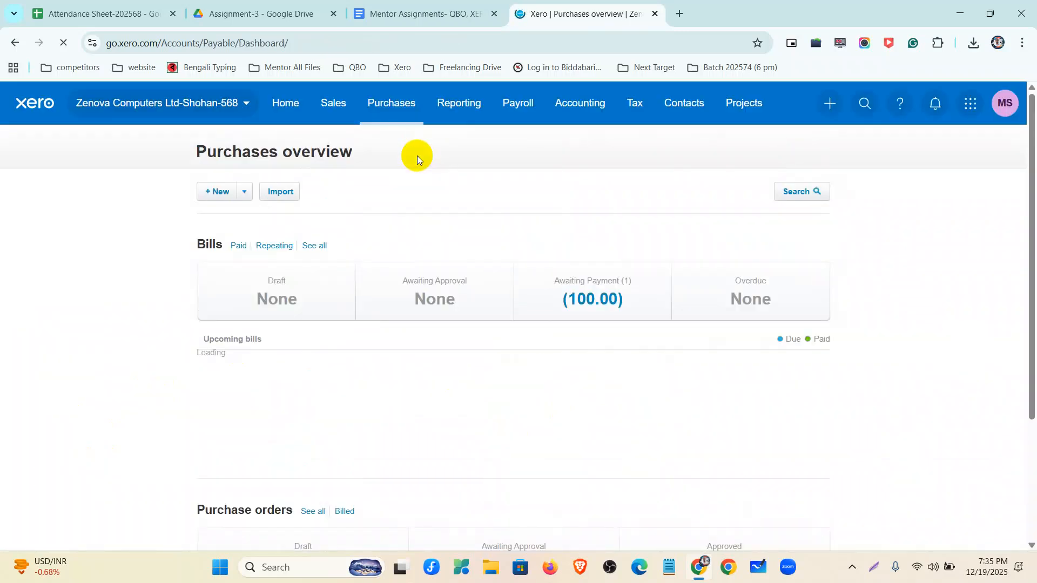
{"action": "left_click", "coordinate": [315, 245]}
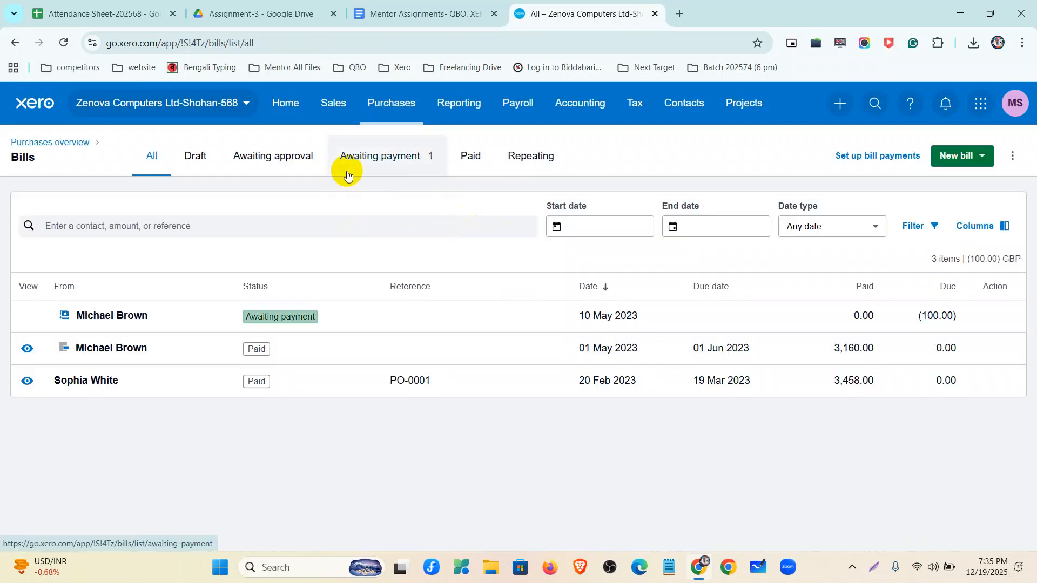
{"action": "left_click", "coordinate": [990, 160]}
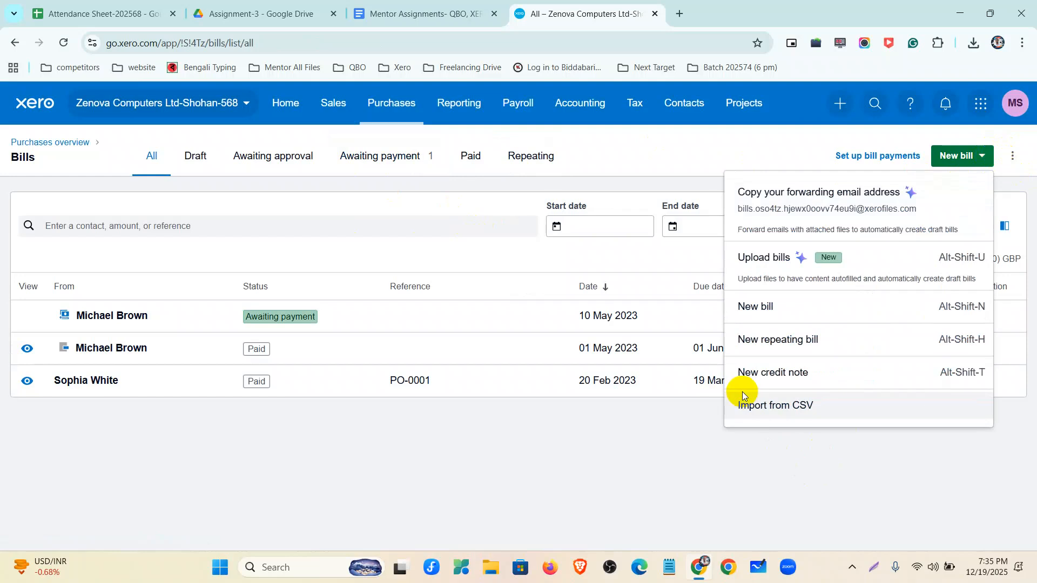
{"action": "left_click", "coordinate": [761, 414]}
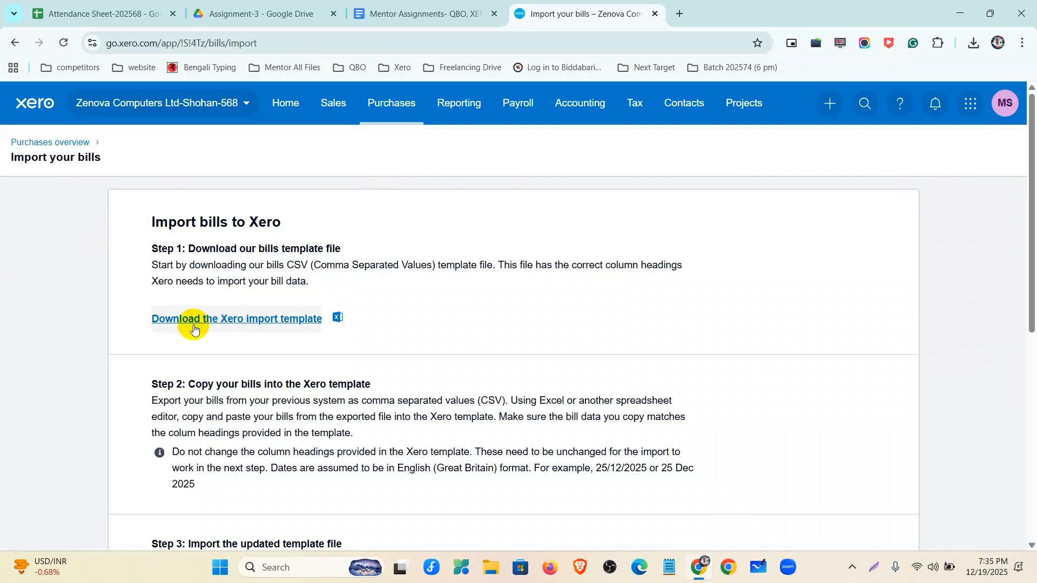
Step: Download the Xero bill import template, open BillTemplate.csv in Excel to view its column headings, and close the workbook
{"action": "left_click", "coordinate": [225, 318]}
{"action": "scroll", "coordinate": [241, 324], "scroll_direction": "down", "scroll_amount": 4}
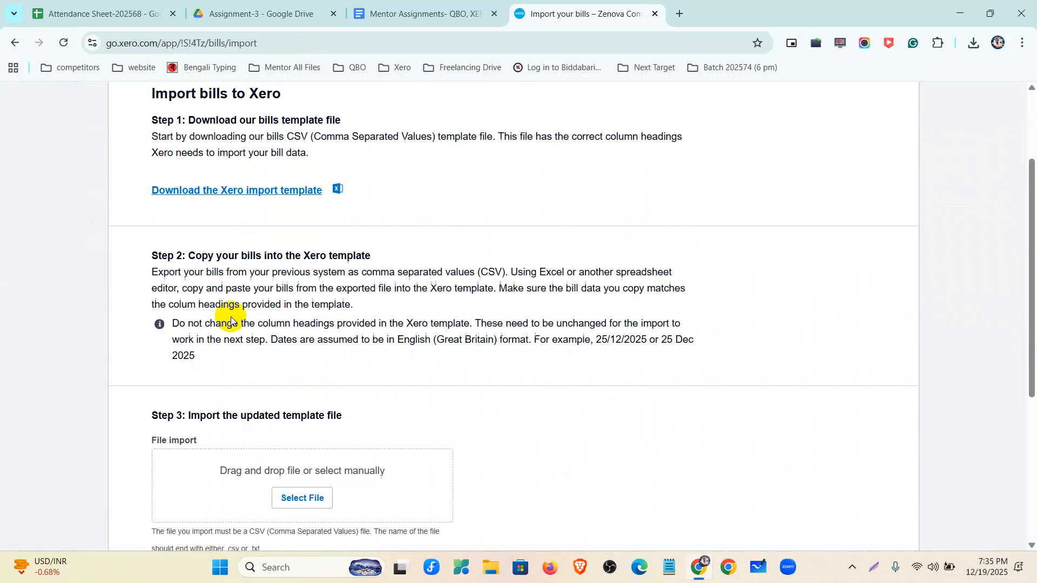
{"action": "scroll", "coordinate": [270, 265], "scroll_direction": "down", "scroll_amount": 4}
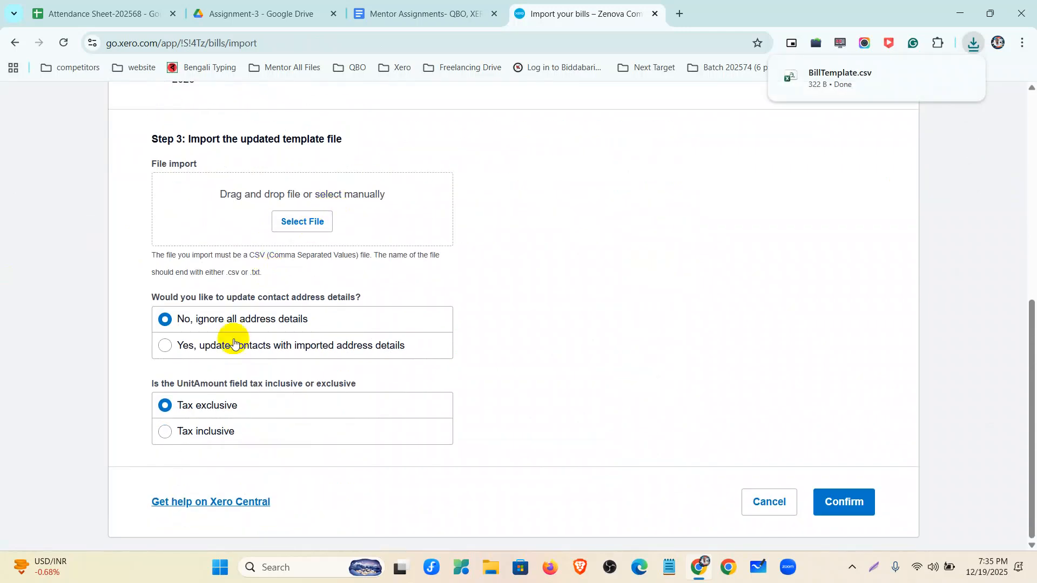
{"action": "left_click", "coordinate": [834, 90]}
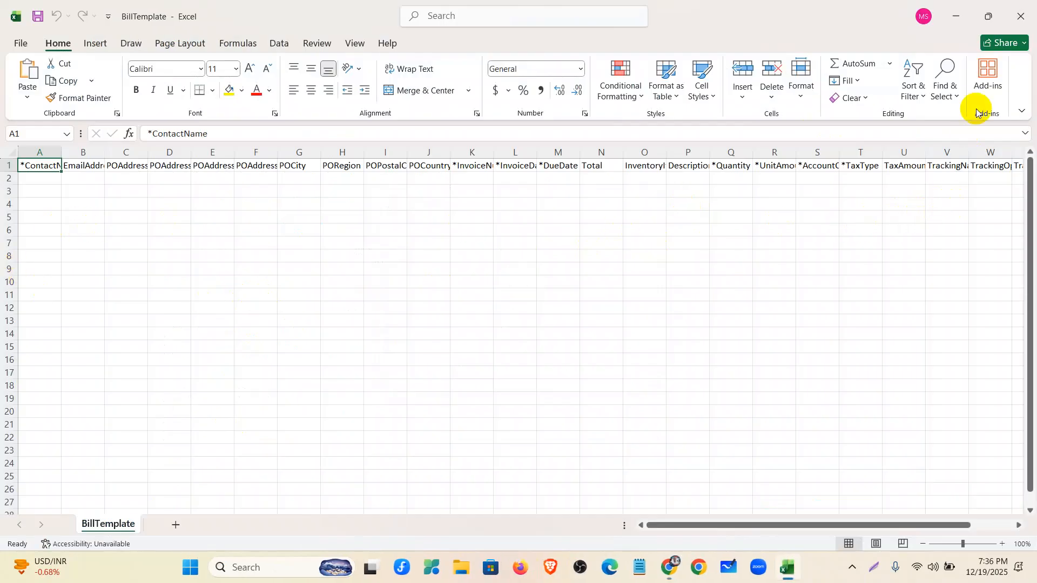
{"action": "left_click", "coordinate": [1017, 32]}
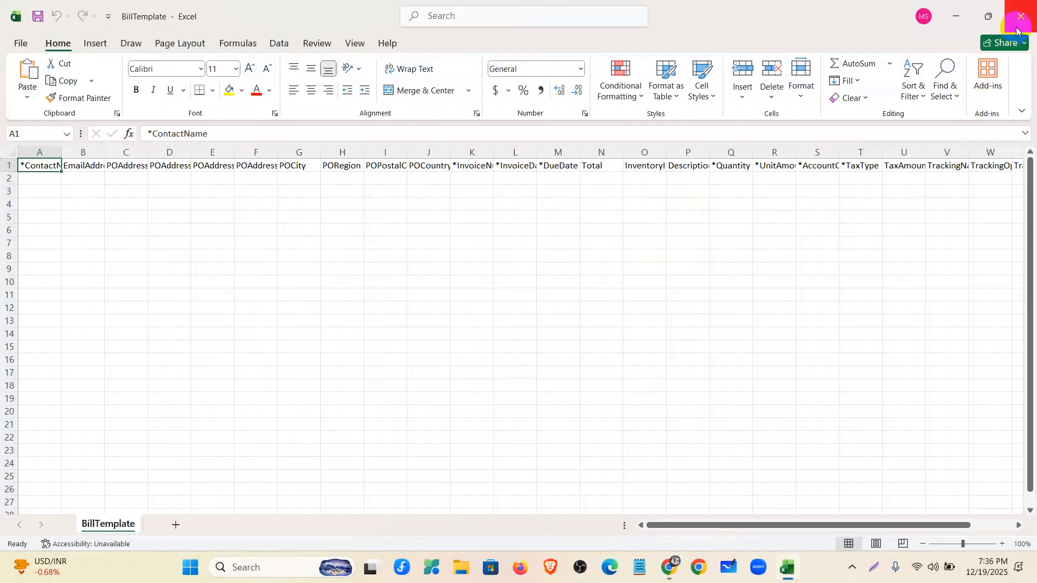
{"action": "left_click", "coordinate": [1017, 31]}
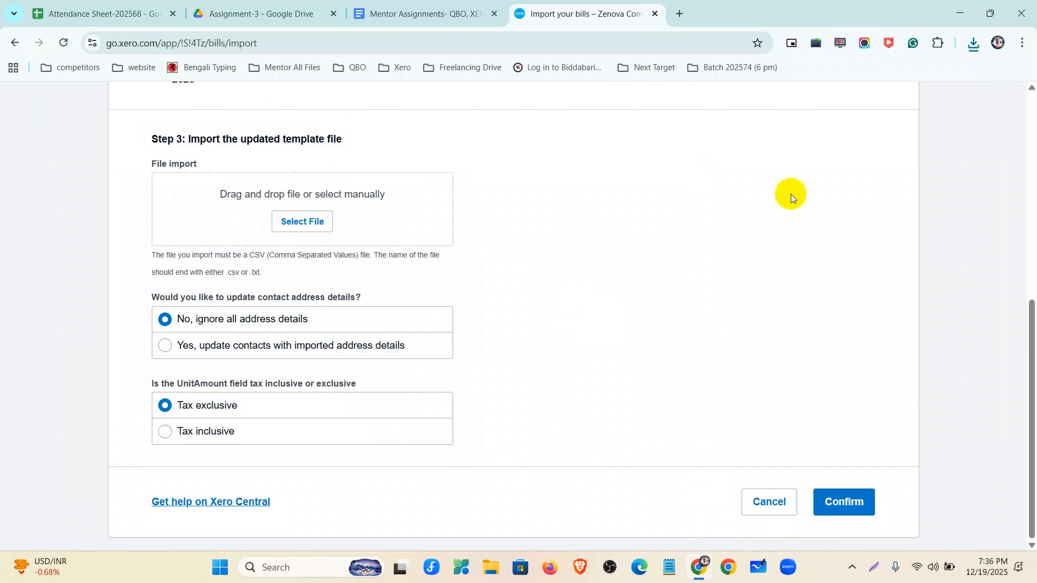
Step: Return to the Purchases overview and highlight the overpayment, prepayment and transfer money tasks in the Xero-Assignment-03 document
{"action": "scroll", "coordinate": [565, 242], "scroll_direction": "up", "scroll_amount": 7}
{"action": "scroll", "coordinate": [565, 242], "scroll_direction": "up", "scroll_amount": 2}
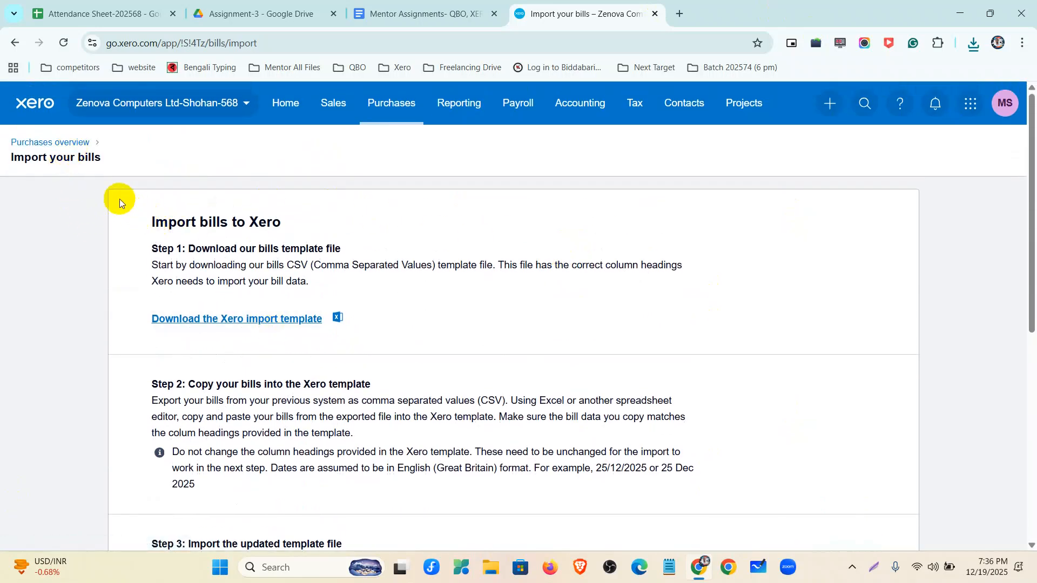
{"action": "left_click", "coordinate": [51, 142]}
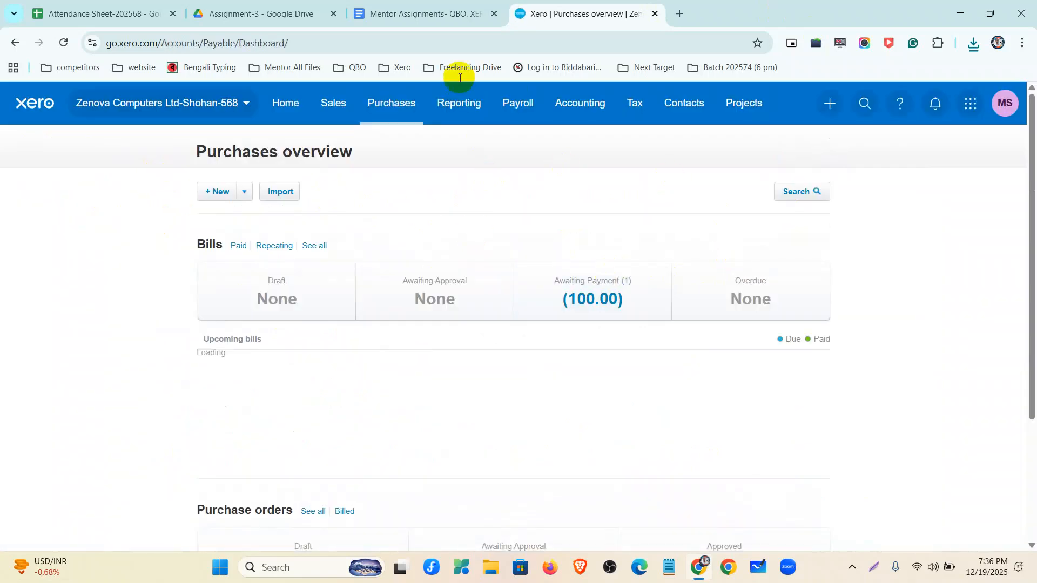
{"action": "left_click", "coordinate": [458, 14]}
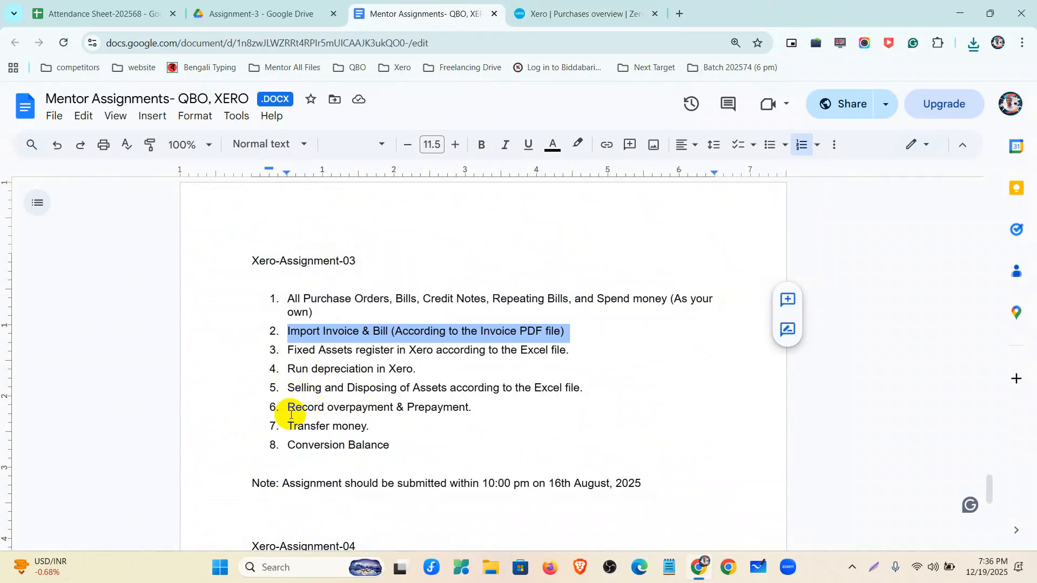
{"action": "left_click_drag", "start_coordinate": [288, 407], "coordinate": [376, 425]}
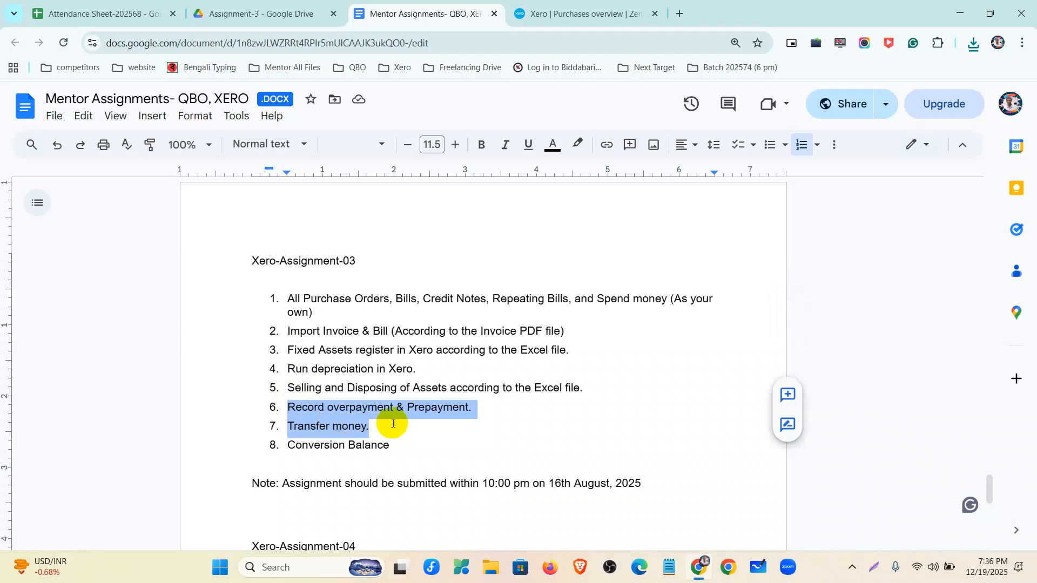
Step: Go back to the Xero home dashboard and recheck the highlighted tasks in the assignment document
{"action": "left_click", "coordinate": [522, 9]}
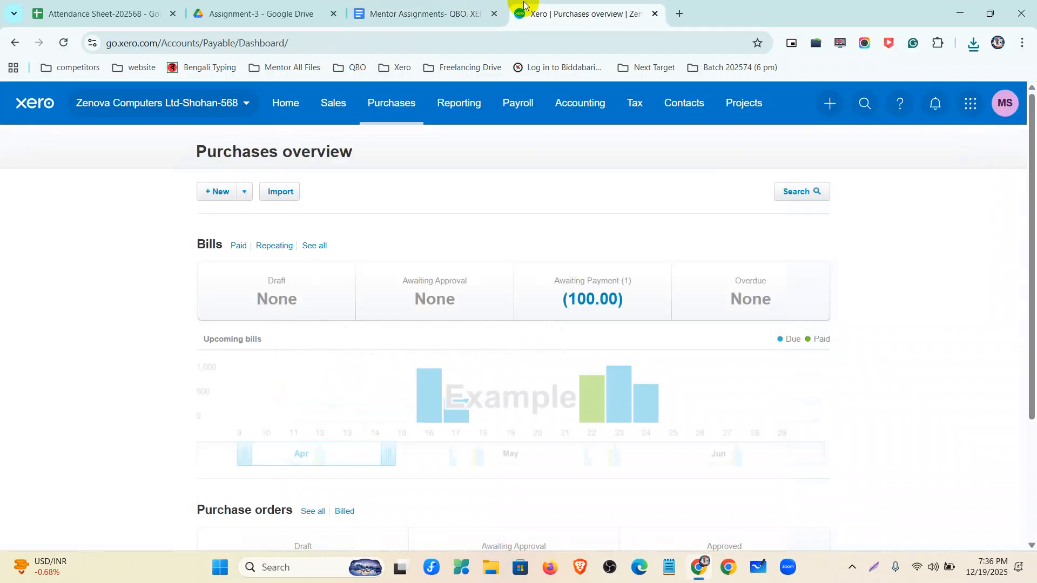
{"action": "left_click", "coordinate": [297, 108]}
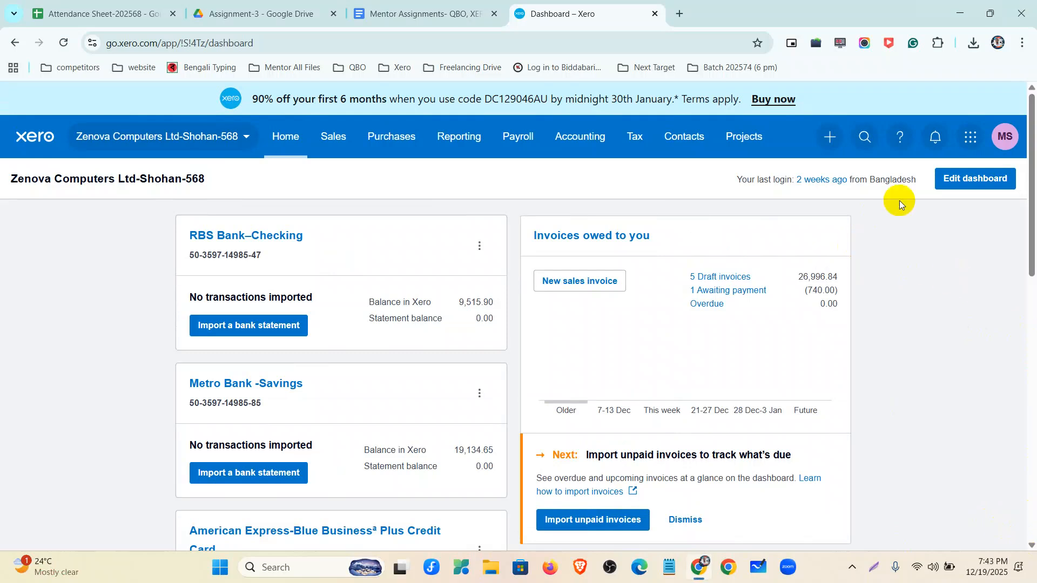
{"action": "left_click", "coordinate": [869, 144]}
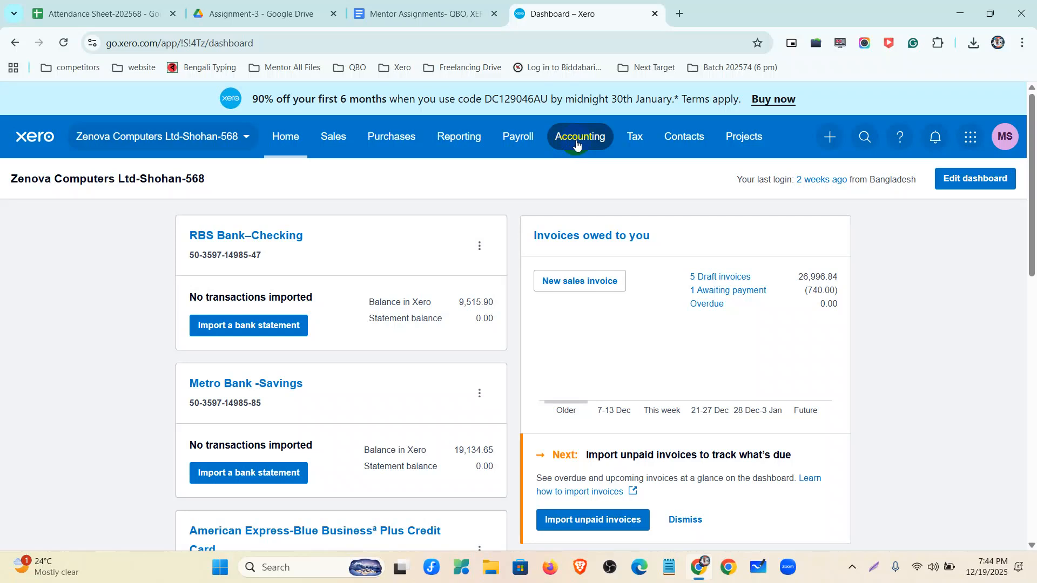
{"action": "left_click", "coordinate": [422, 14]}
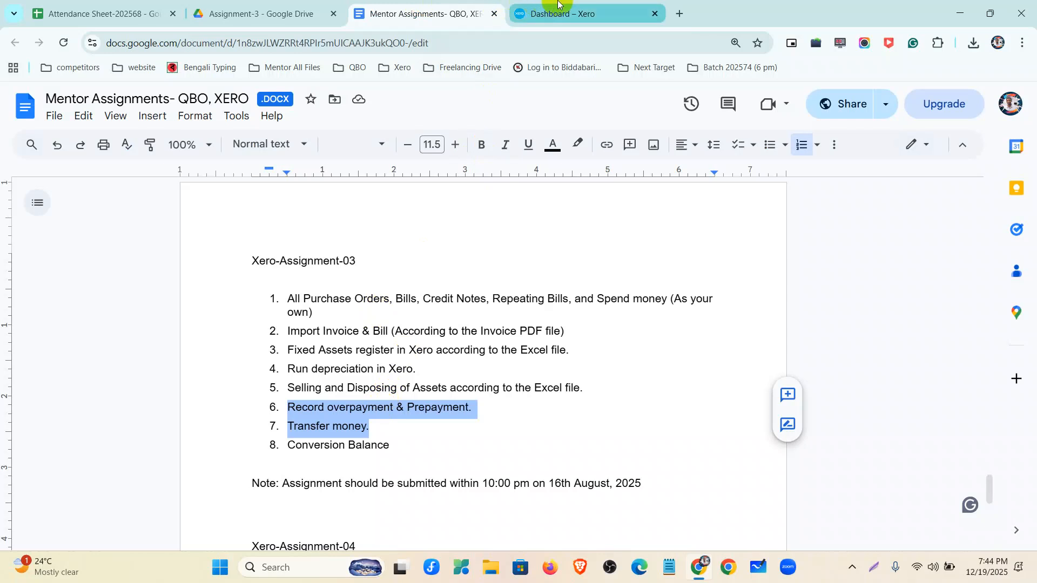
{"action": "left_click", "coordinate": [558, 5]}
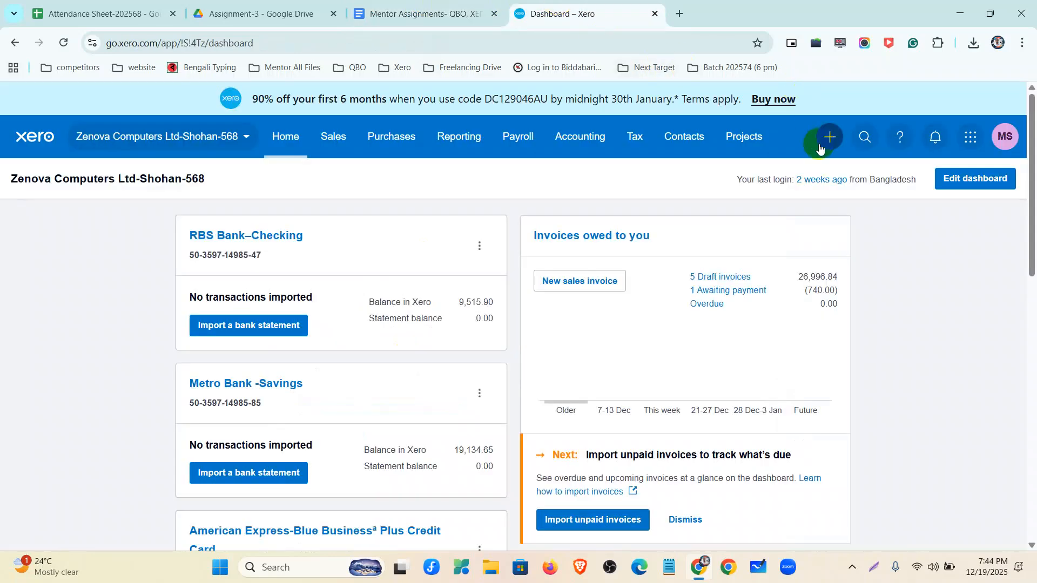
{"action": "left_click", "coordinate": [841, 141]}
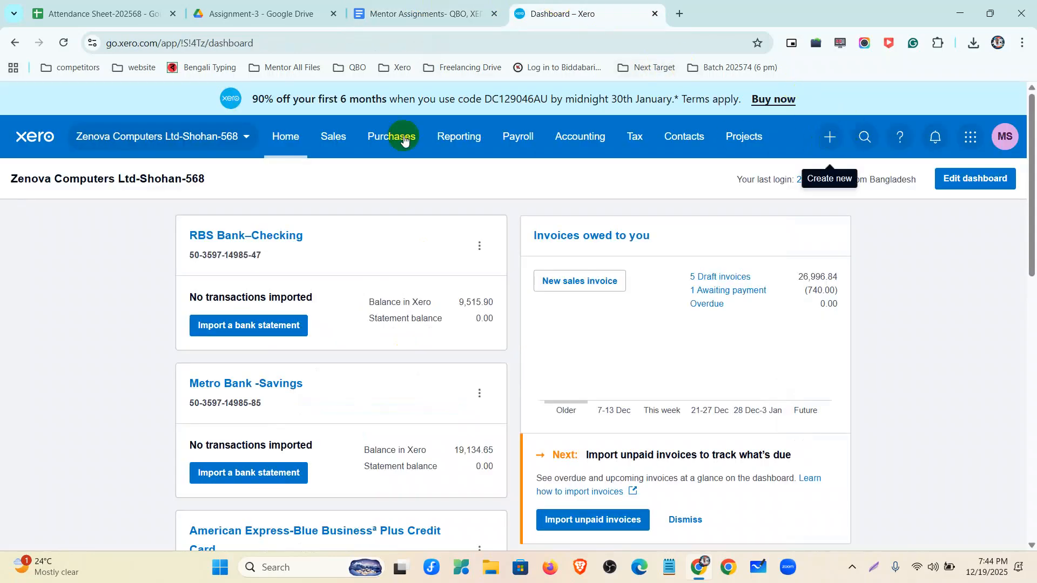
{"action": "left_click", "coordinate": [369, 142]}
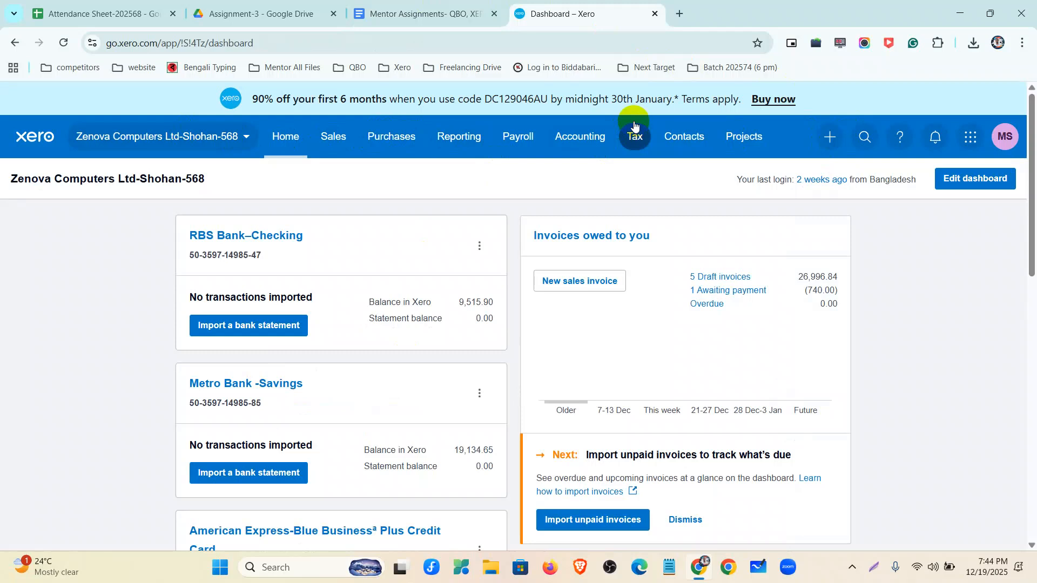
Step: Duplicate the Xero dashboard in a second browser tab and start a new receive money transaction in the original one
{"action": "right_click", "coordinate": [590, 15]}
{"action": "left_click", "coordinate": [614, 134]}
{"action": "left_click", "coordinate": [562, 8]}
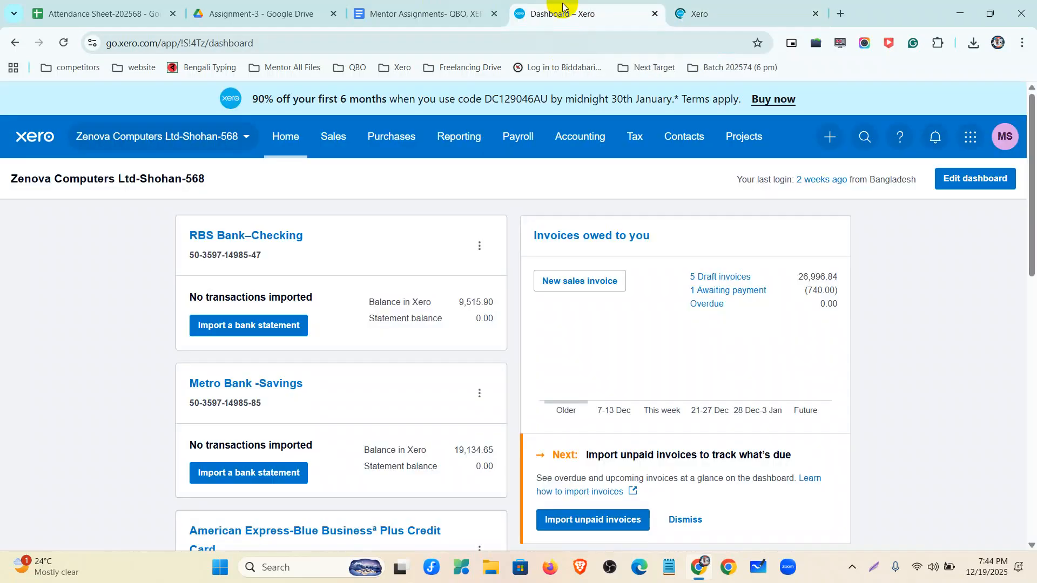
{"action": "left_click", "coordinate": [828, 138]}
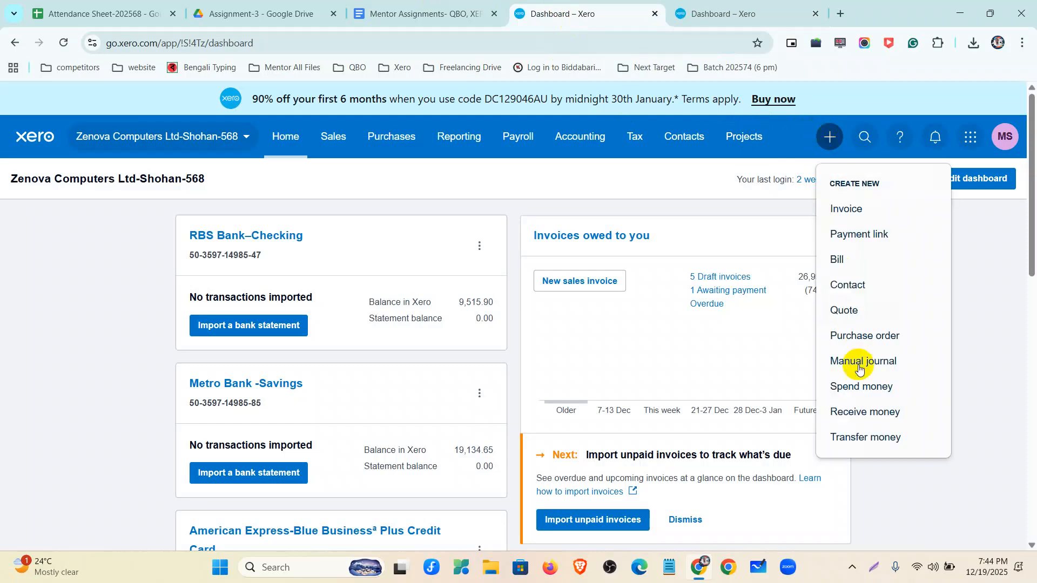
{"action": "left_click", "coordinate": [862, 411]}
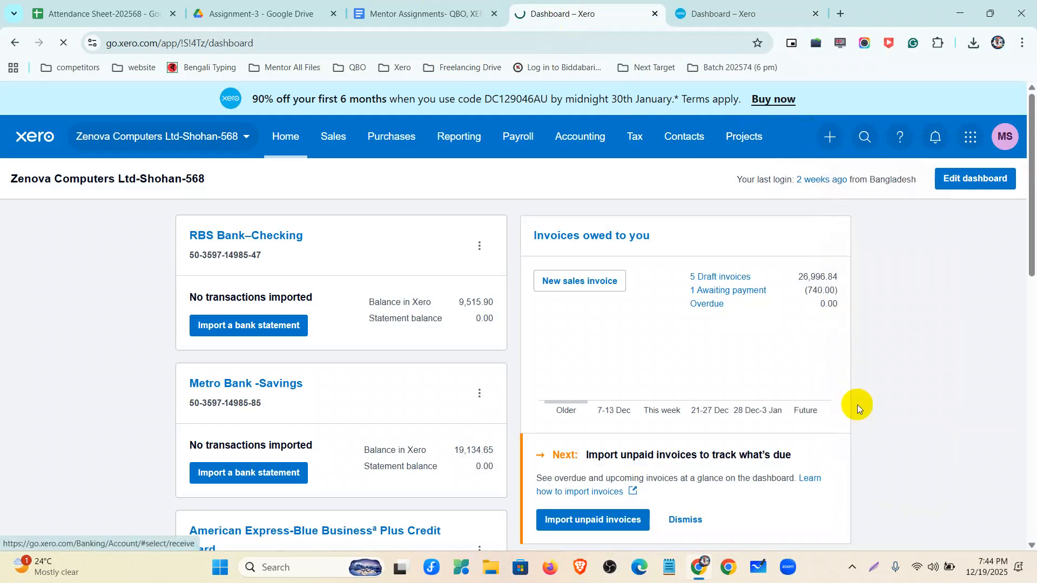
Step: Start a new spend money transaction in the duplicated Xero dashboard
{"action": "left_click", "coordinate": [691, 13]}
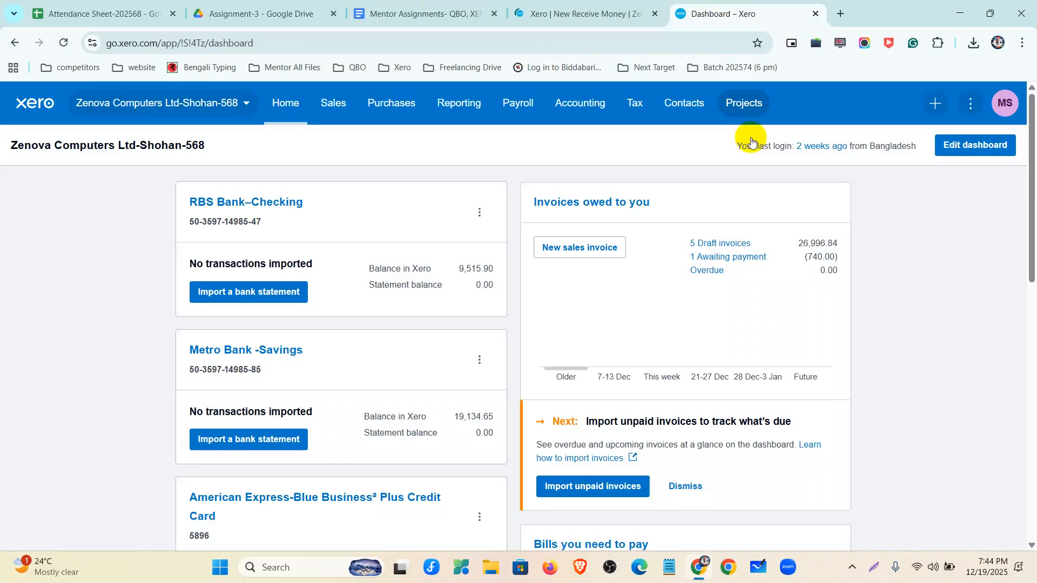
{"action": "left_click", "coordinate": [828, 137]}
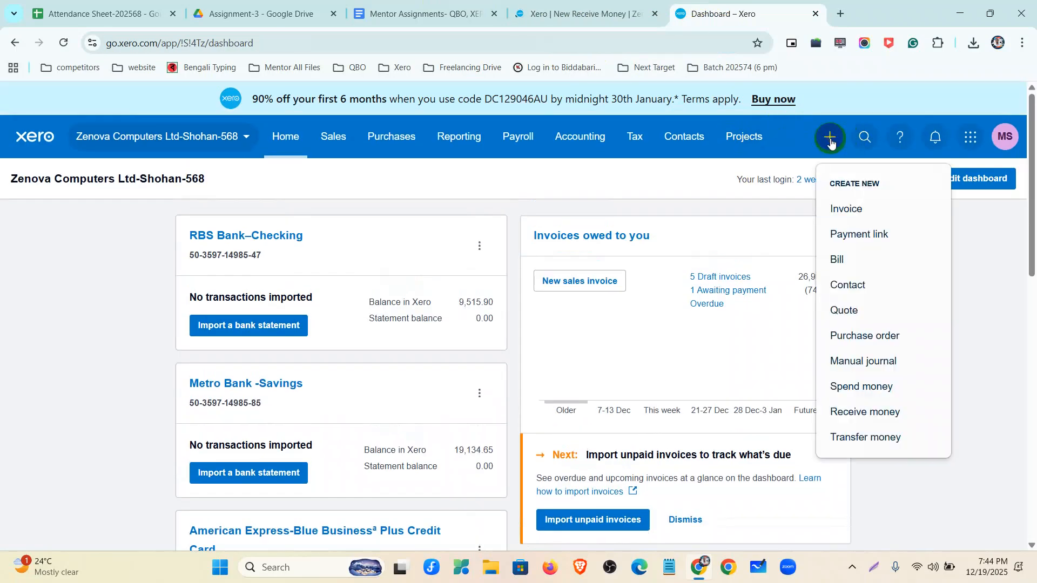
{"action": "left_click", "coordinate": [851, 393]}
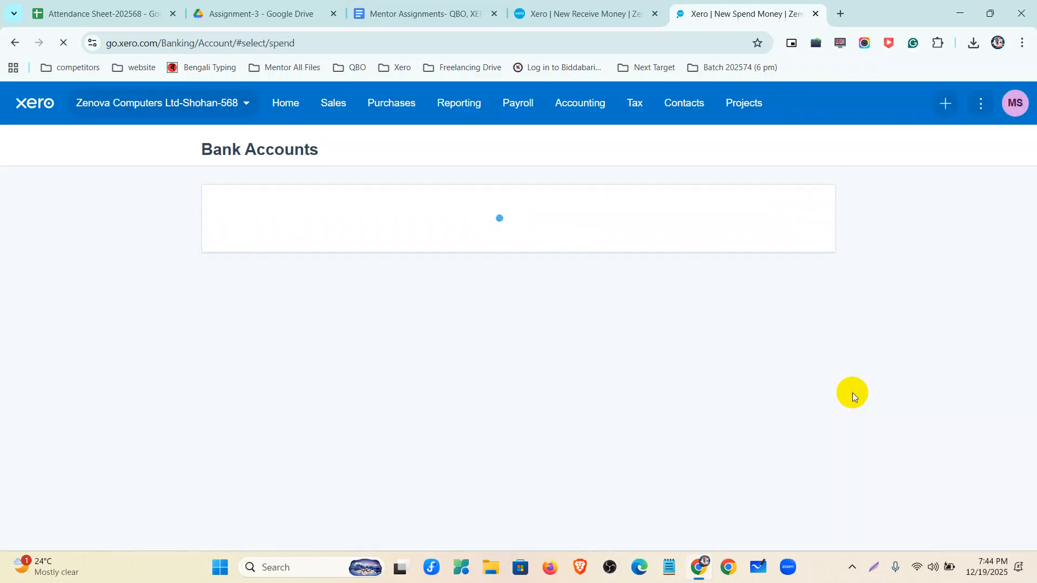
Step: Choose Metro Bank -Savings as the bank account for the receive money transaction and proceed to its entry form
{"action": "left_click", "coordinate": [551, 14]}
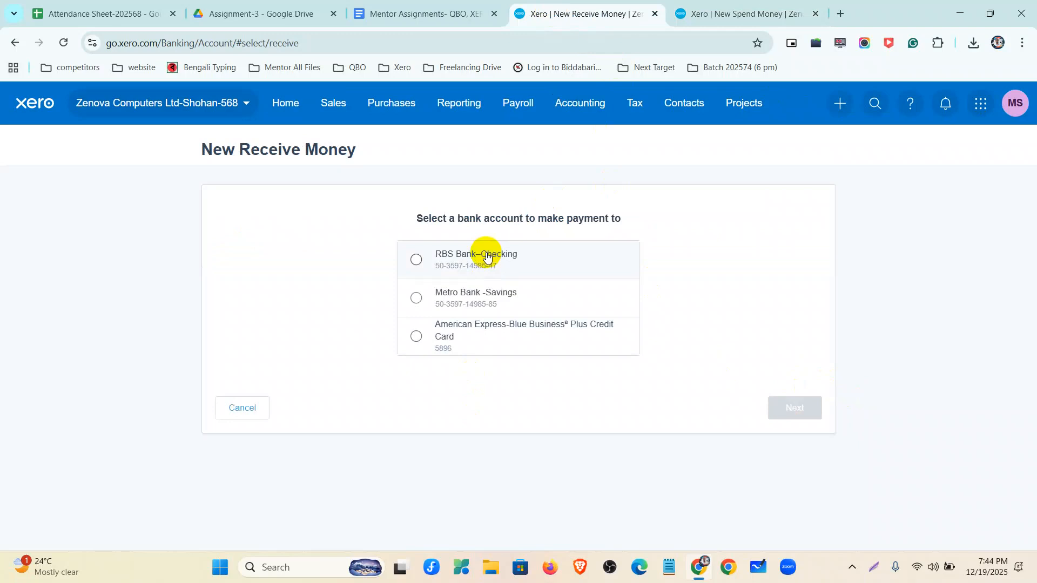
{"action": "left_click", "coordinate": [617, 294]}
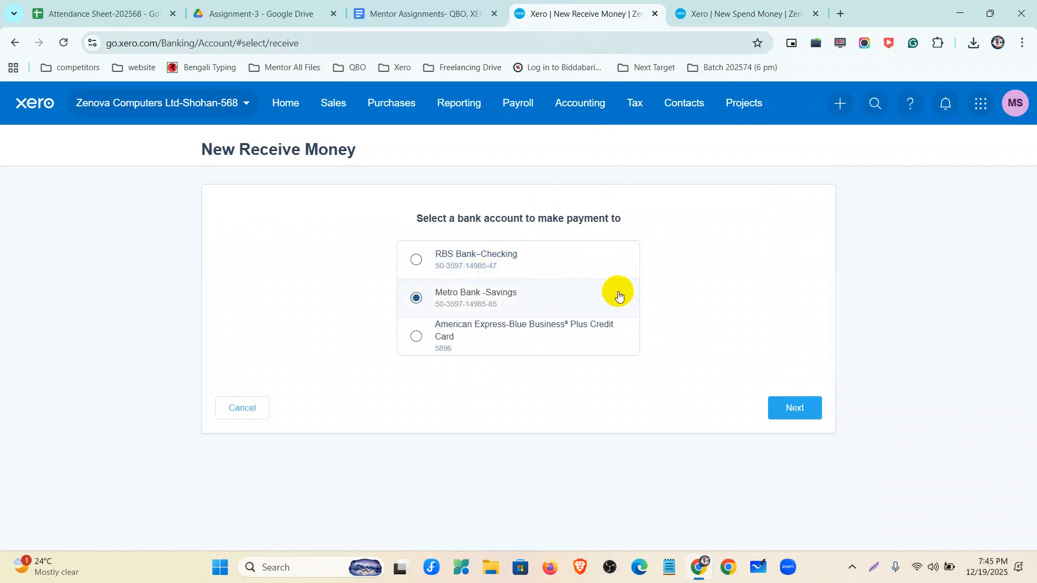
{"action": "left_click", "coordinate": [802, 408]}
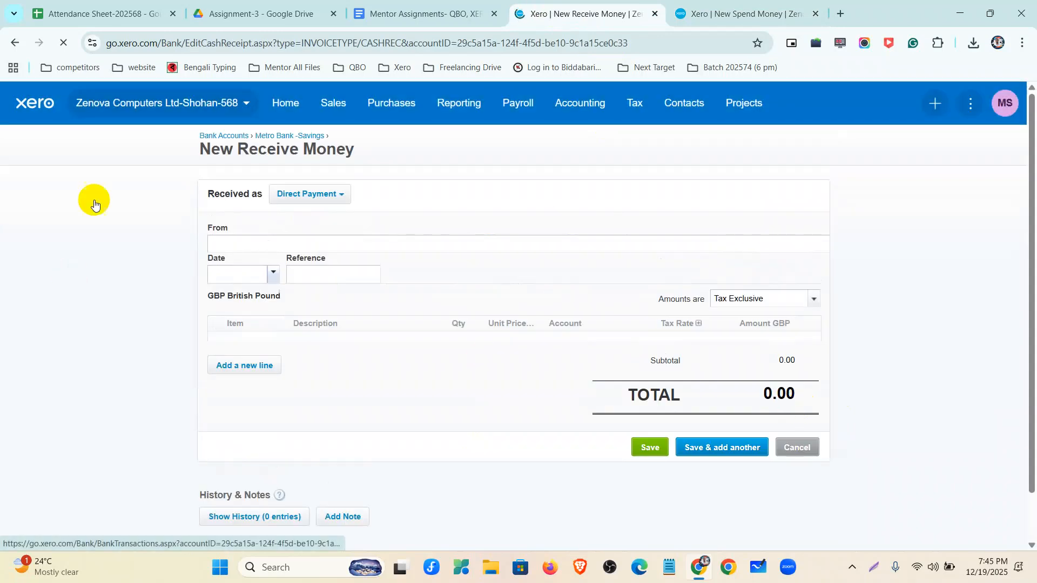
Step: Mark up the Received as payment types with a red rectangle and arrows to the three options, and discard the markup
{"action": "left_click", "coordinate": [335, 194]}
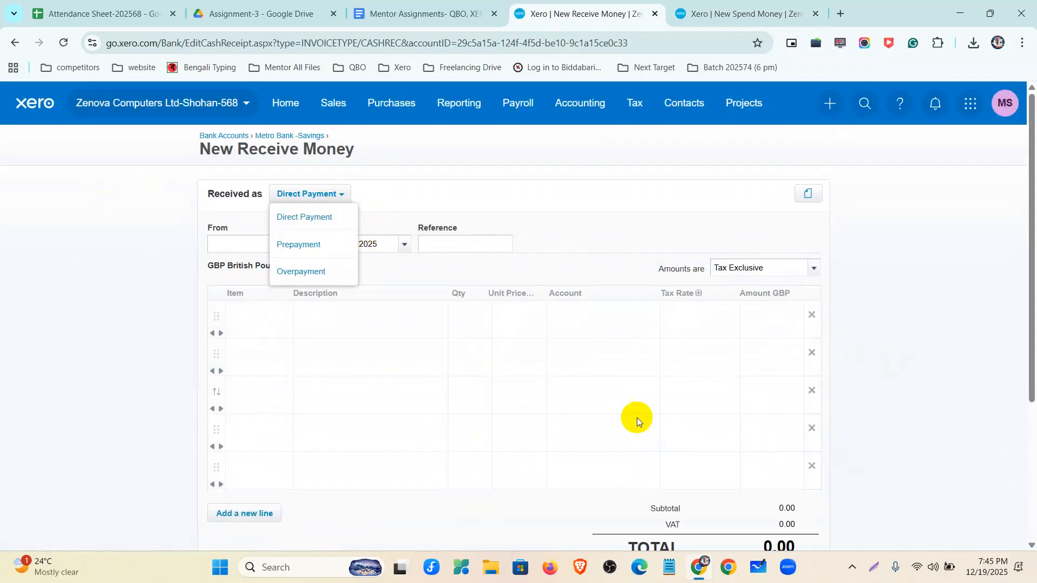
{"action": "left_click", "coordinate": [868, 569]}
{"action": "mouse_move", "coordinate": [1, 1]}
{"action": "left_mouse_down"}
{"action": "mouse_move", "coordinate": [1027, 428]}
{"action": "mouse_move", "coordinate": [1031, 581]}
{"action": "left_mouse_up"}
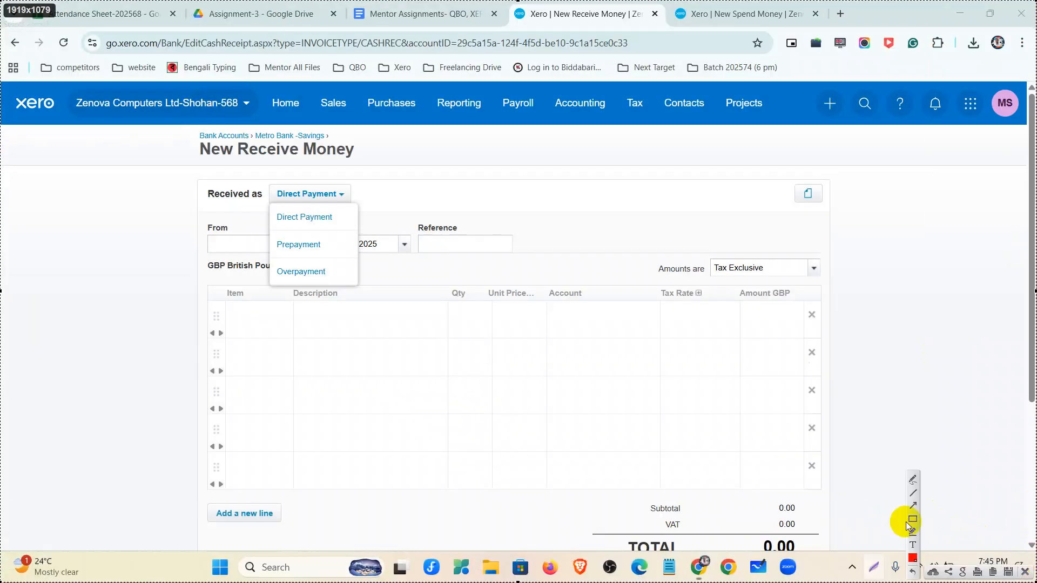
{"action": "mouse_move", "coordinate": [265, 180]}
{"action": "left_mouse_down"}
{"action": "mouse_move", "coordinate": [360, 294]}
{"action": "mouse_move", "coordinate": [362, 196]}
{"action": "mouse_move", "coordinate": [367, 205]}
{"action": "left_mouse_up"}
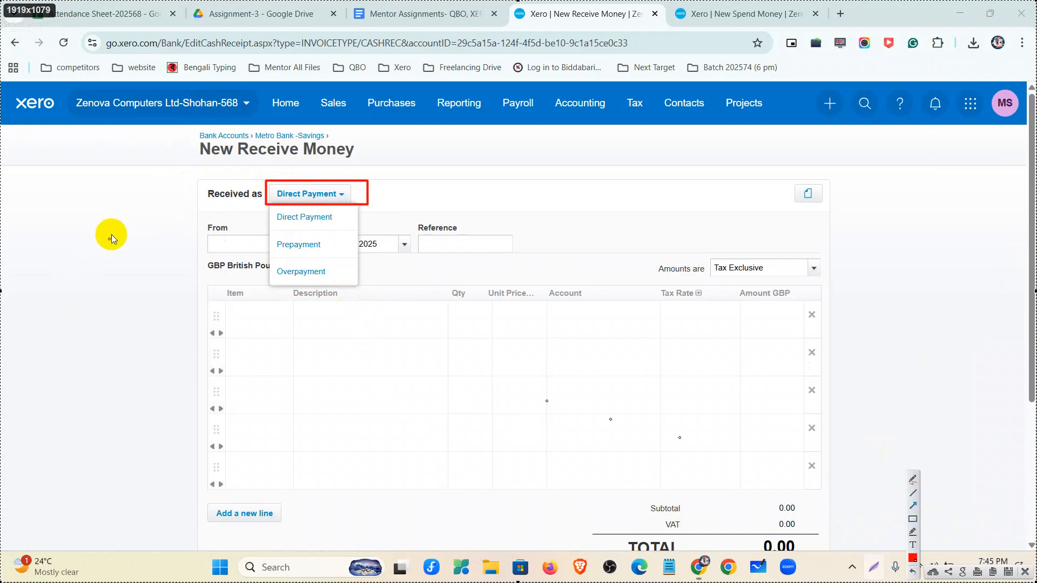
{"action": "left_click_drag", "start_coordinate": [205, 195], "coordinate": [266, 210]}
{"action": "left_click_drag", "start_coordinate": [199, 198], "coordinate": [268, 236]}
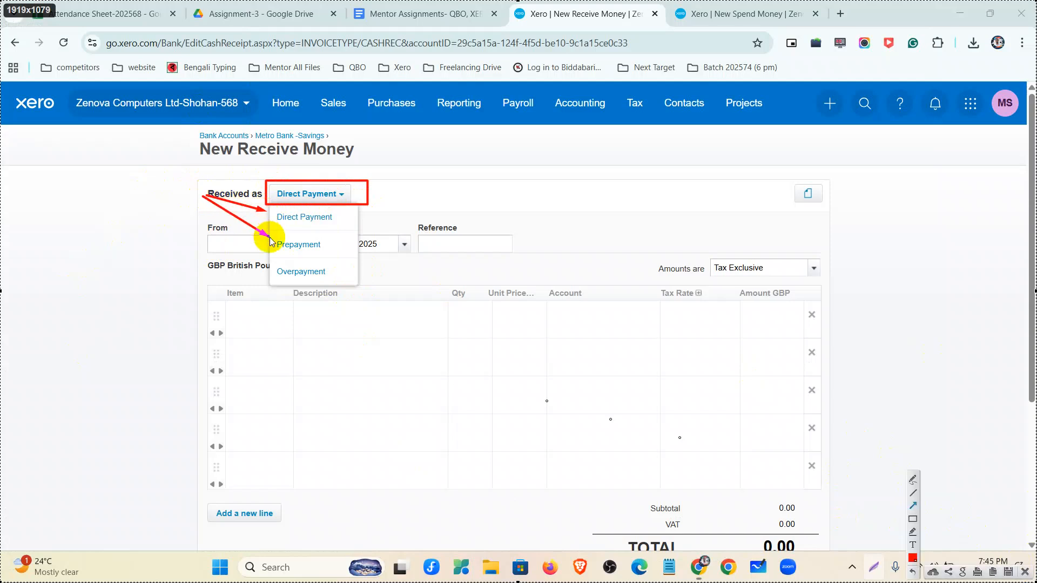
{"action": "left_click_drag", "start_coordinate": [202, 197], "coordinate": [273, 271]}
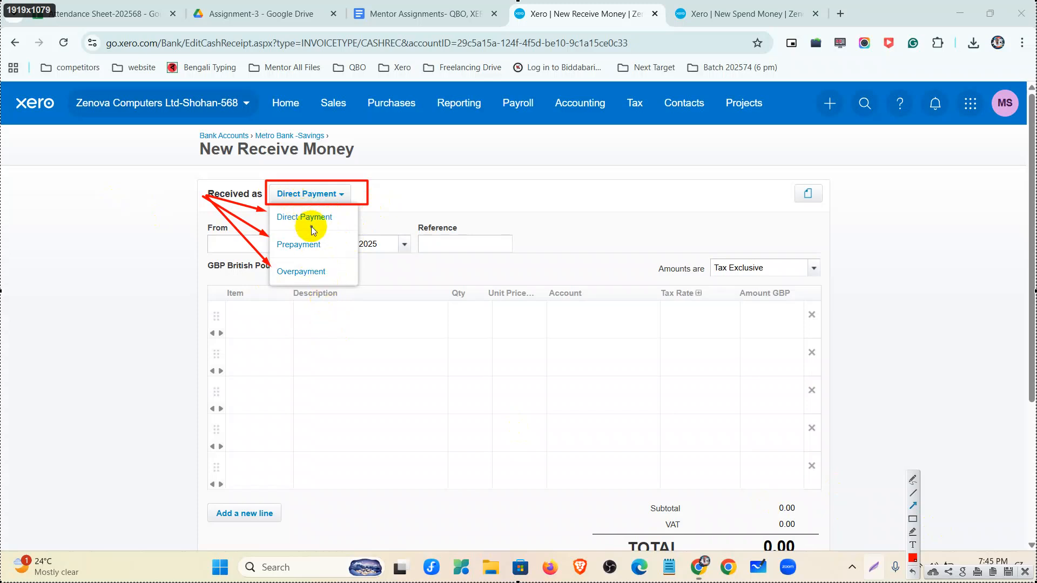
{"action": "left_click", "coordinate": [1024, 571]}
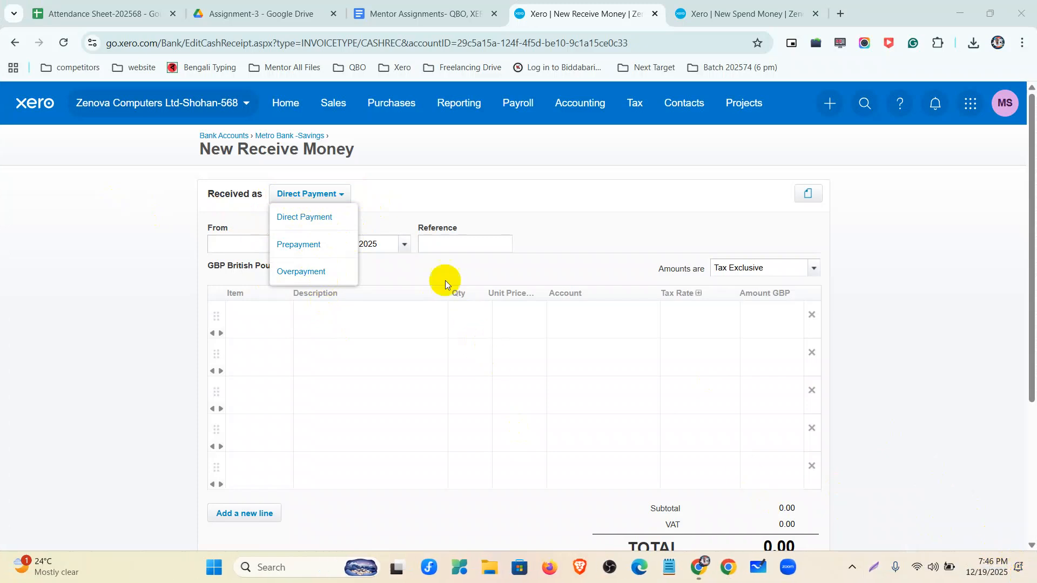
Step: Set the receive money type to Prepayment and to Overpayment in turn to compare their entry forms
{"action": "left_click", "coordinate": [319, 243]}
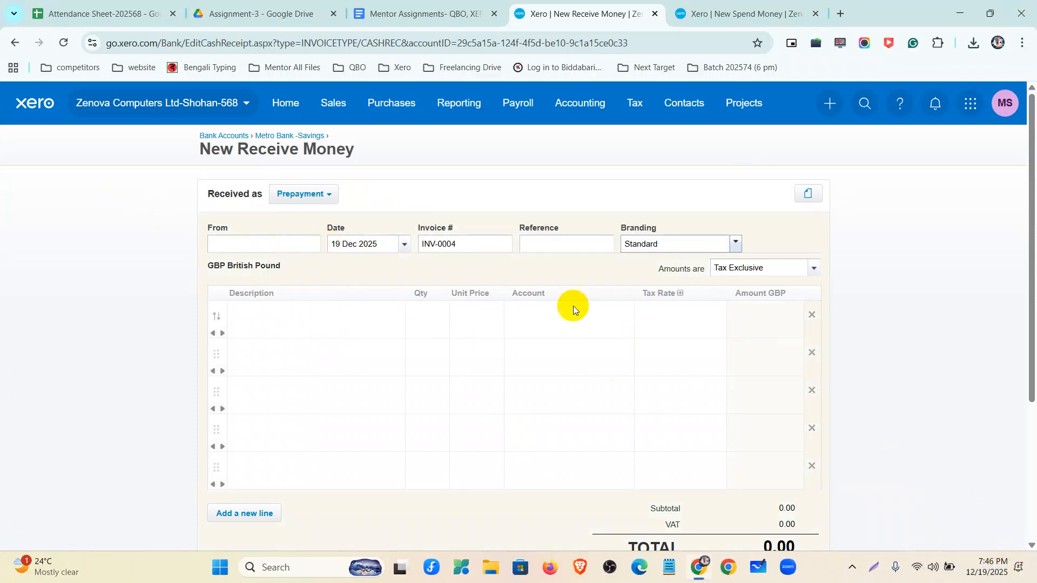
{"action": "left_click", "coordinate": [319, 194]}
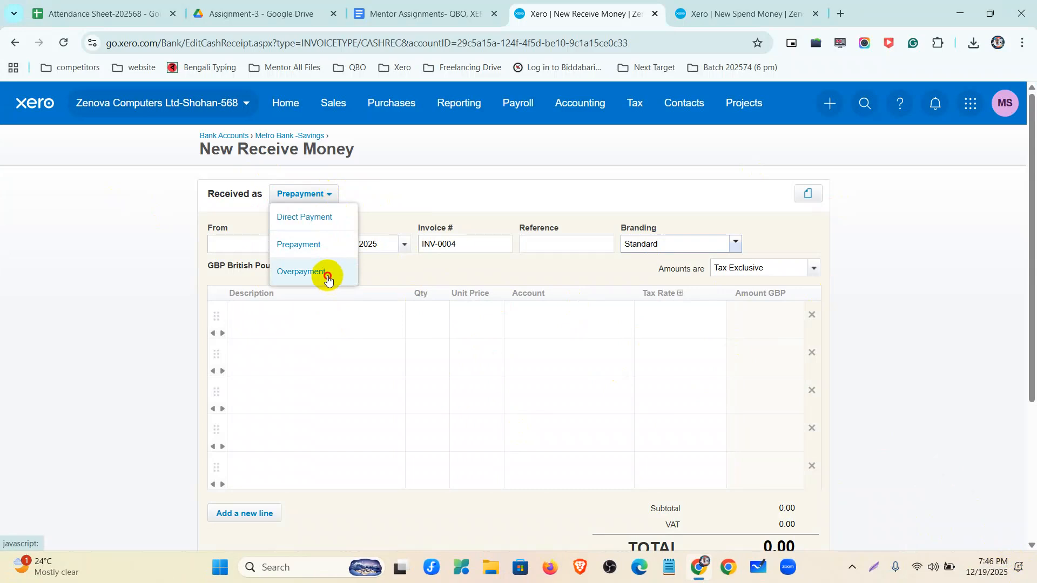
{"action": "left_click", "coordinate": [325, 273]}
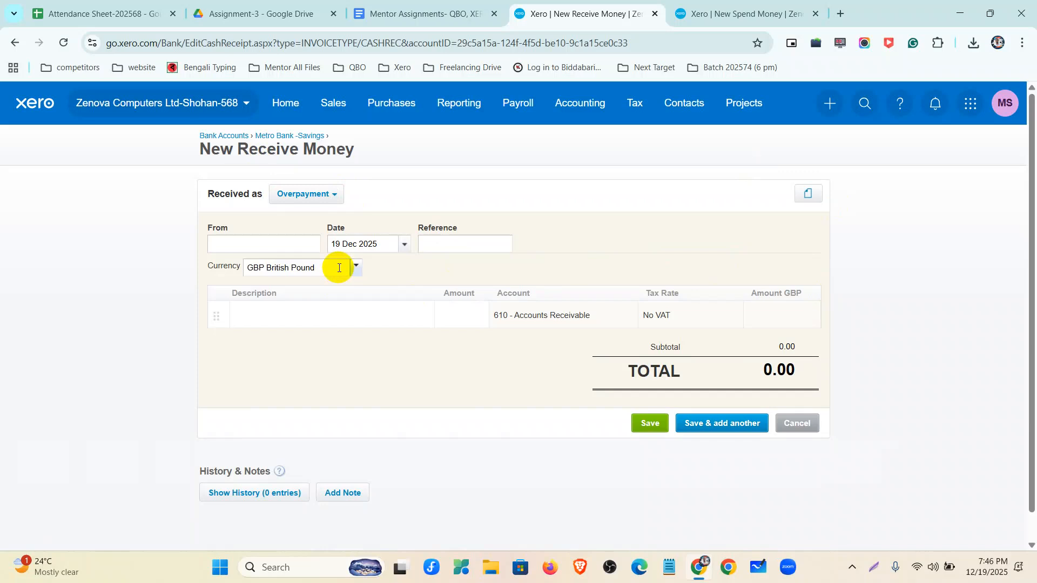
{"action": "left_click", "coordinate": [332, 192]}
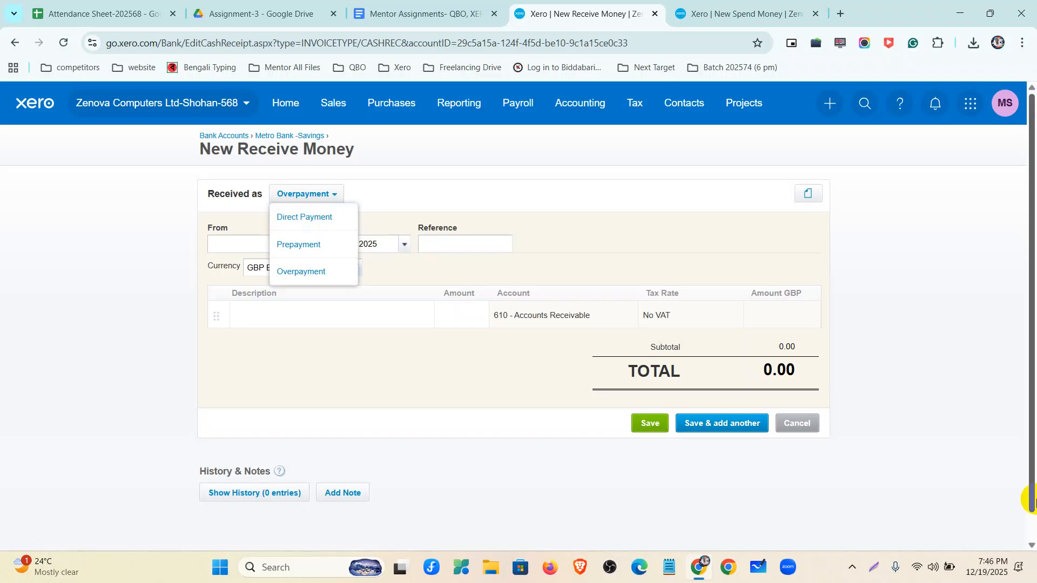
Step: Choose RBS Bank–Checking as the bank account for the spend money transaction and proceed to its entry form
{"action": "left_click", "coordinate": [715, 11]}
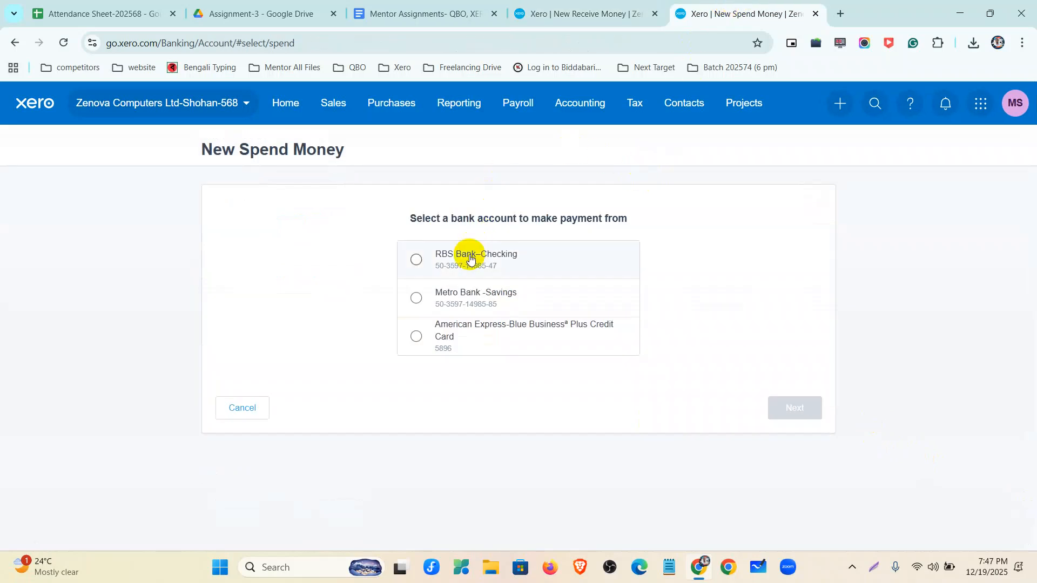
{"action": "left_click", "coordinate": [464, 258]}
{"action": "left_click", "coordinate": [789, 408]}
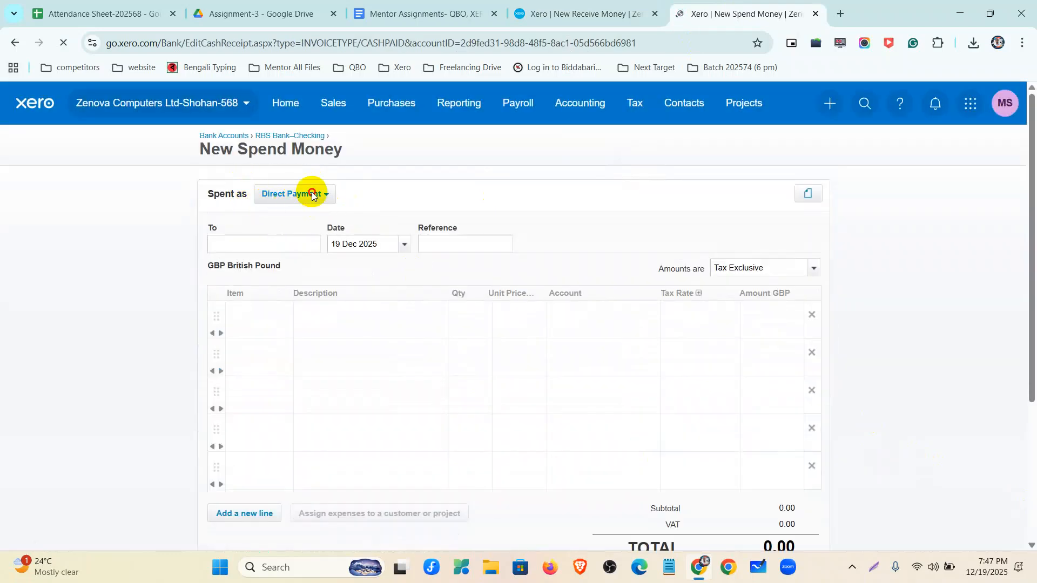
Step: Mark up the Spent as payment types with a red rectangle and arrows to each option, and discard the markup
{"action": "left_click", "coordinate": [308, 194]}
{"action": "left_click", "coordinate": [875, 567]}
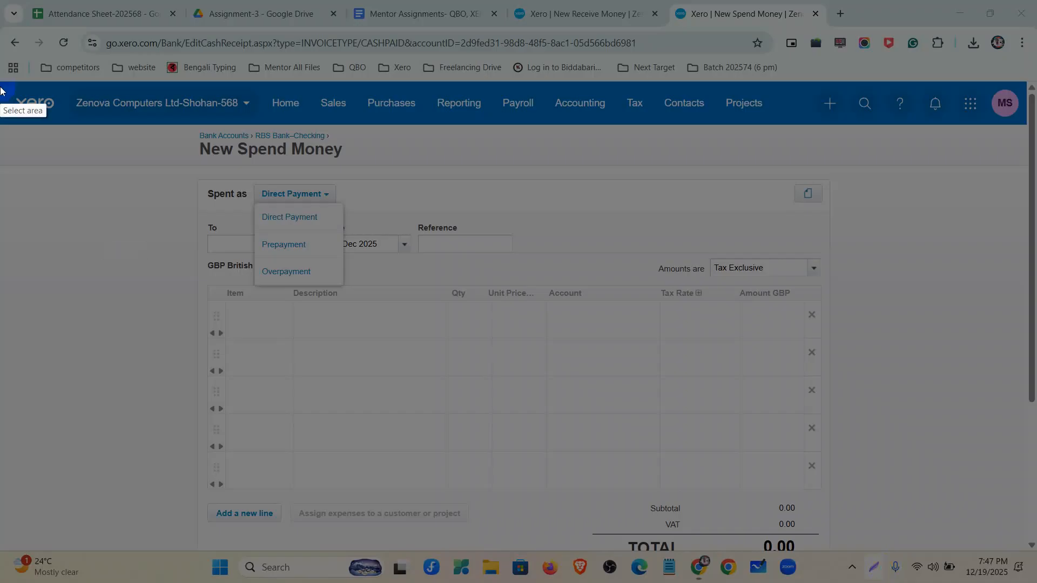
{"action": "left_click", "coordinate": [985, 533]}
{"action": "left_click", "coordinate": [911, 519]}
{"action": "left_click_drag", "start_coordinate": [252, 187], "coordinate": [336, 206]}
{"action": "left_click", "coordinate": [913, 506]}
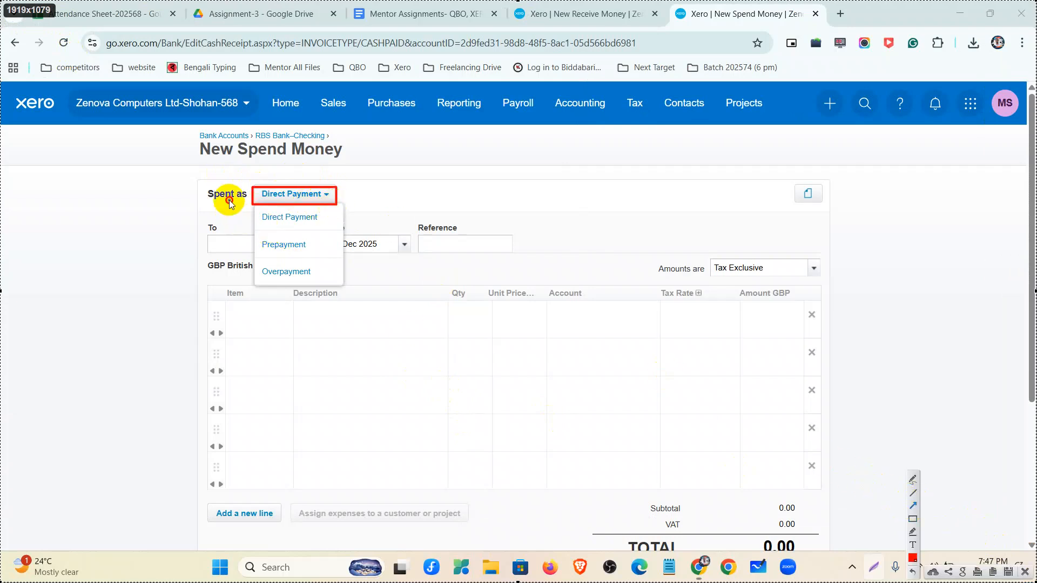
{"action": "left_click_drag", "start_coordinate": [262, 215], "coordinate": [231, 202]}
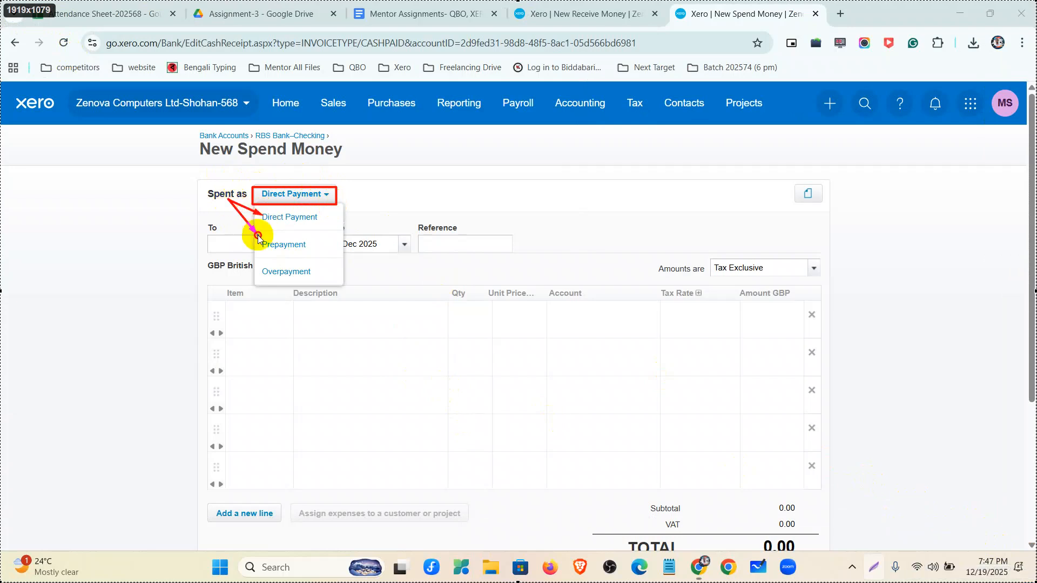
{"action": "left_click_drag", "start_coordinate": [258, 236], "coordinate": [227, 205]}
{"action": "left_click_drag", "start_coordinate": [255, 259], "coordinate": [261, 268]}
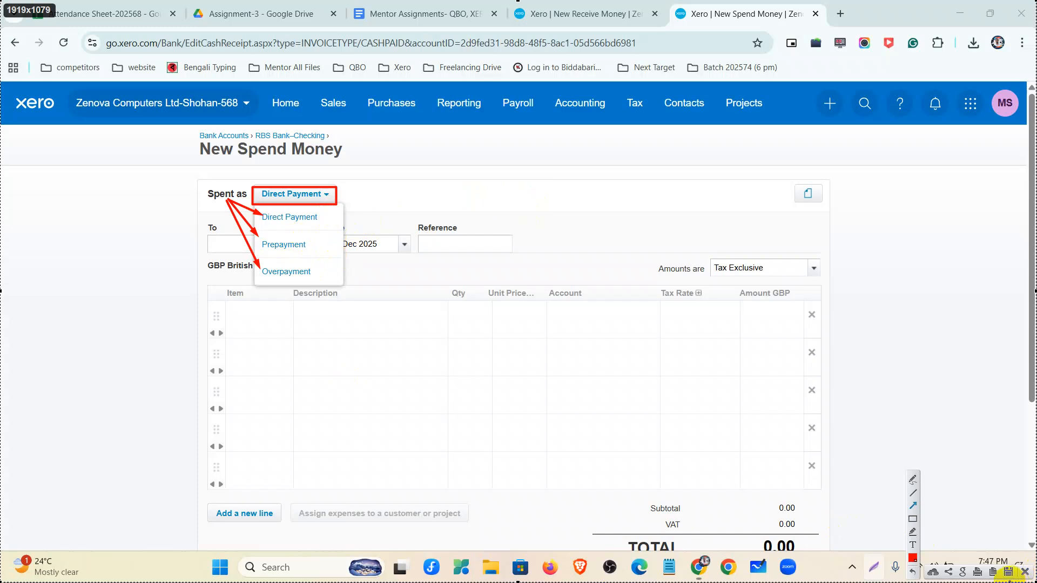
{"action": "left_click", "coordinate": [1024, 571]}
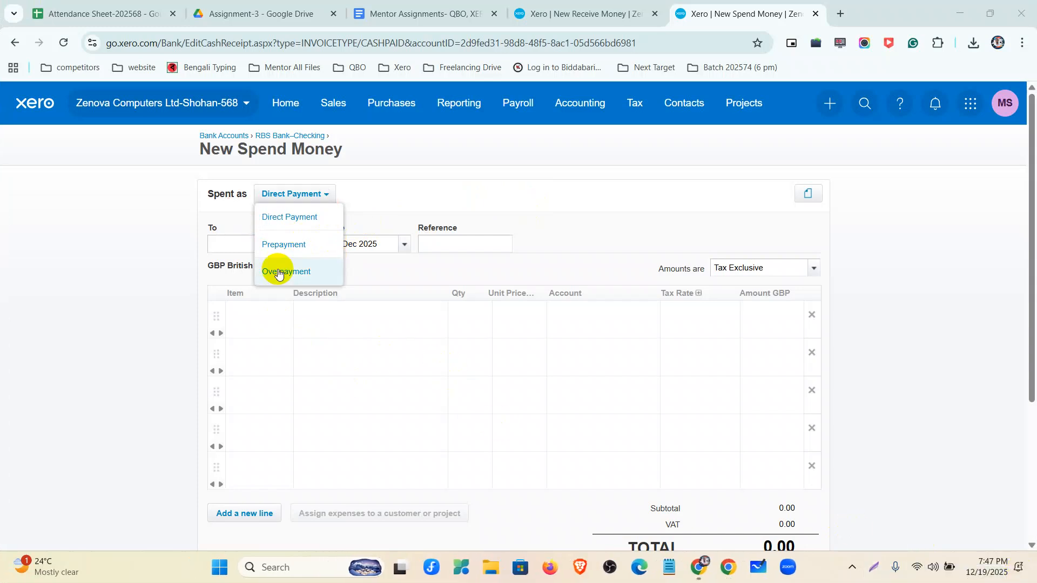
Step: Set the spend money type to Prepayment and to Overpayment in turn to compare their entry forms
{"action": "left_click", "coordinate": [280, 245]}
{"action": "left_click", "coordinate": [286, 195]}
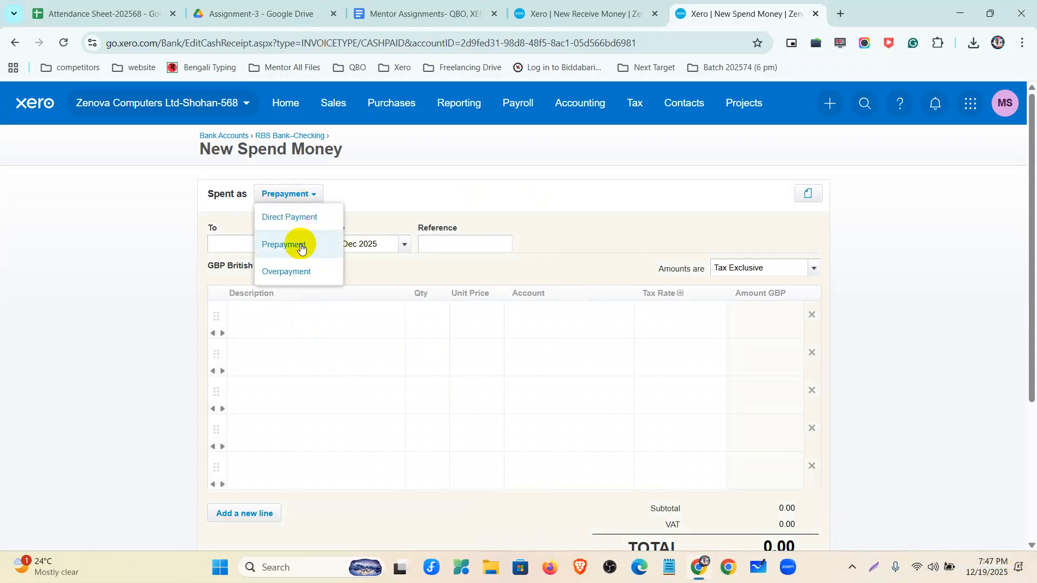
{"action": "left_click", "coordinate": [302, 273]}
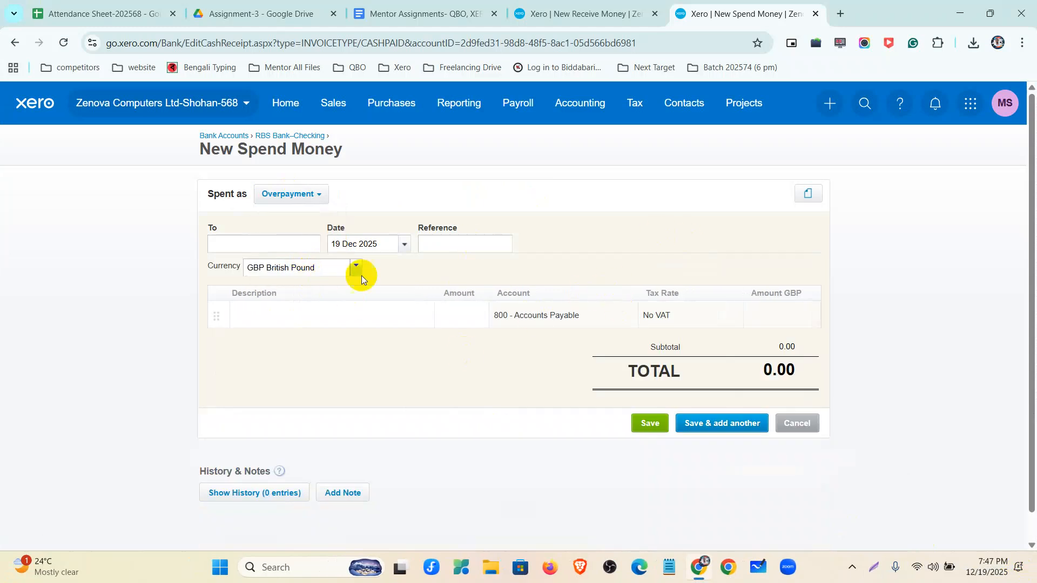
{"action": "left_click", "coordinate": [313, 197]}
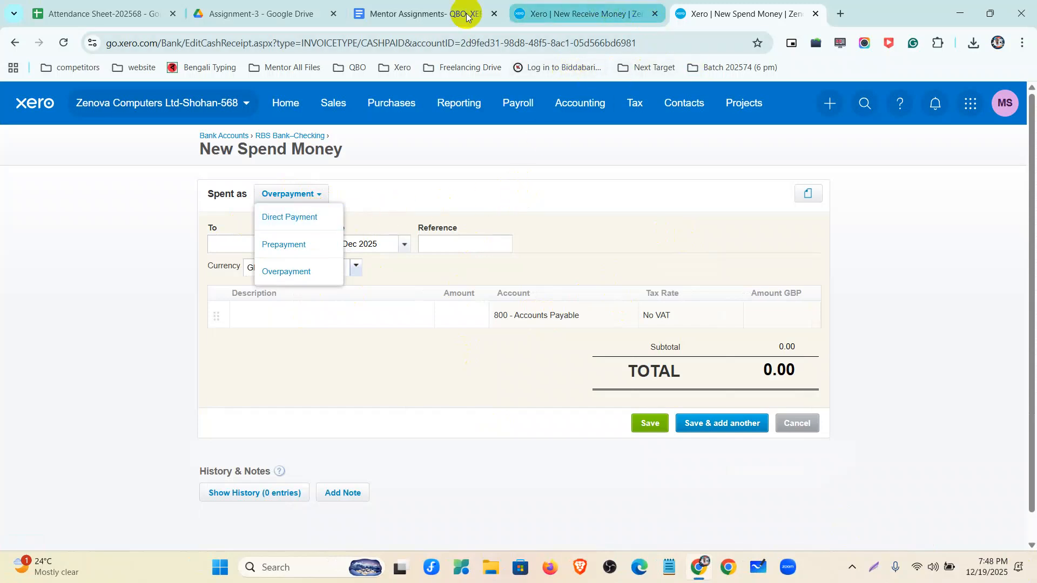
Step: Recheck the task list in the assignment document and start a new money transfer in Xero
{"action": "left_click", "coordinate": [398, 12]}
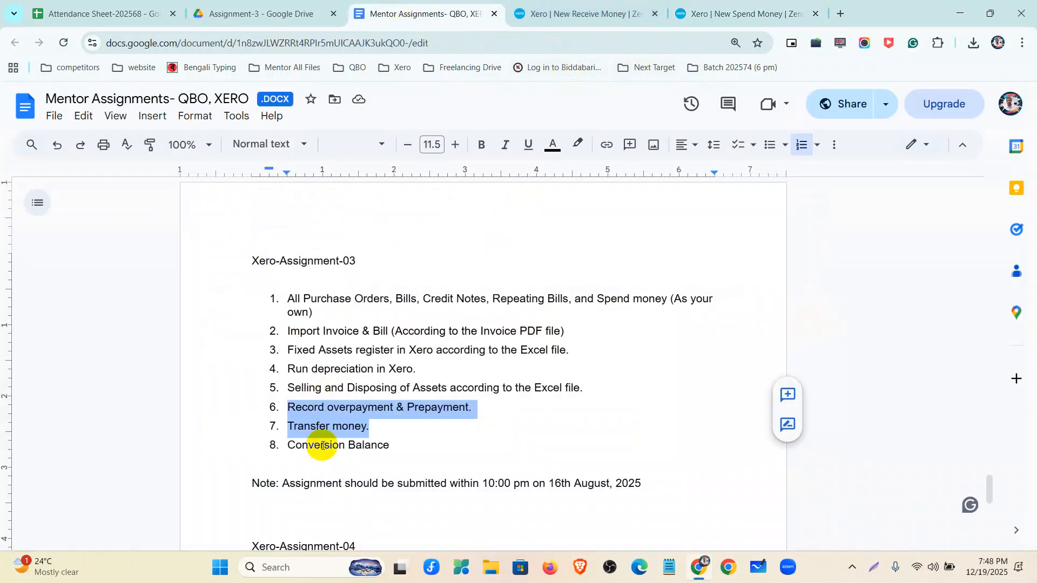
{"action": "left_click", "coordinate": [697, 13]}
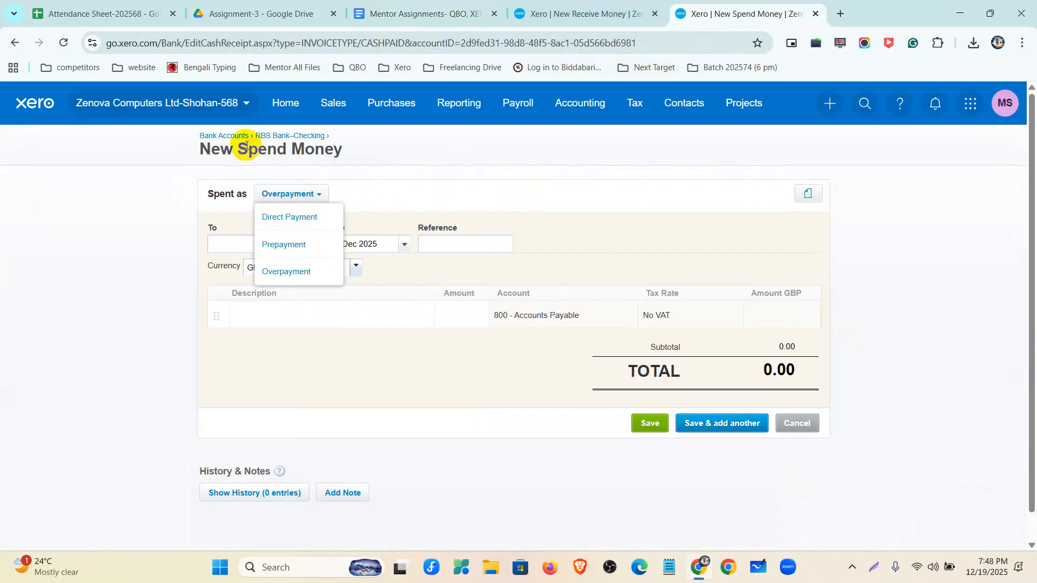
{"action": "left_click", "coordinate": [276, 114]}
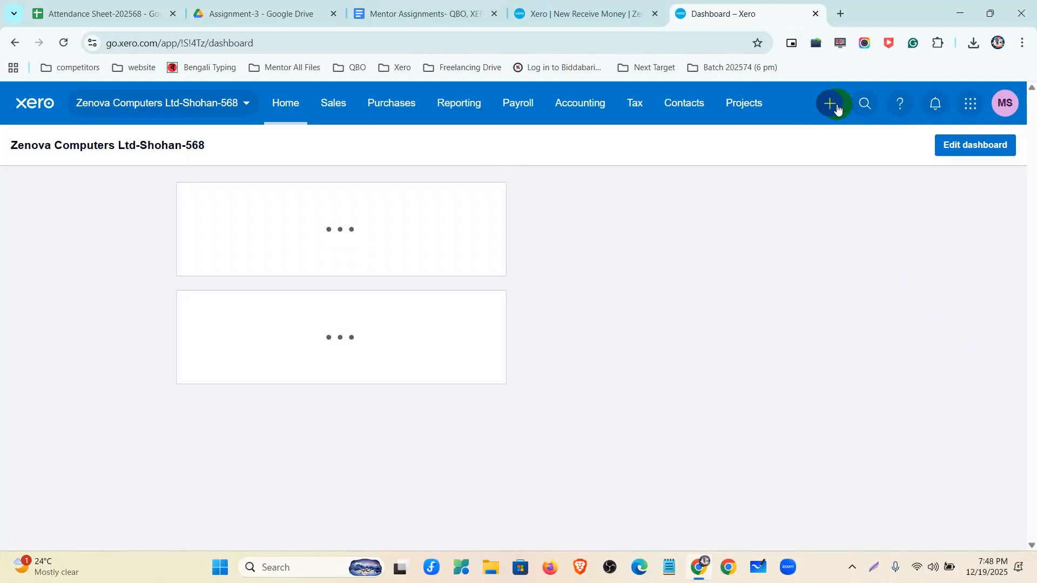
{"action": "left_click", "coordinate": [836, 108]}
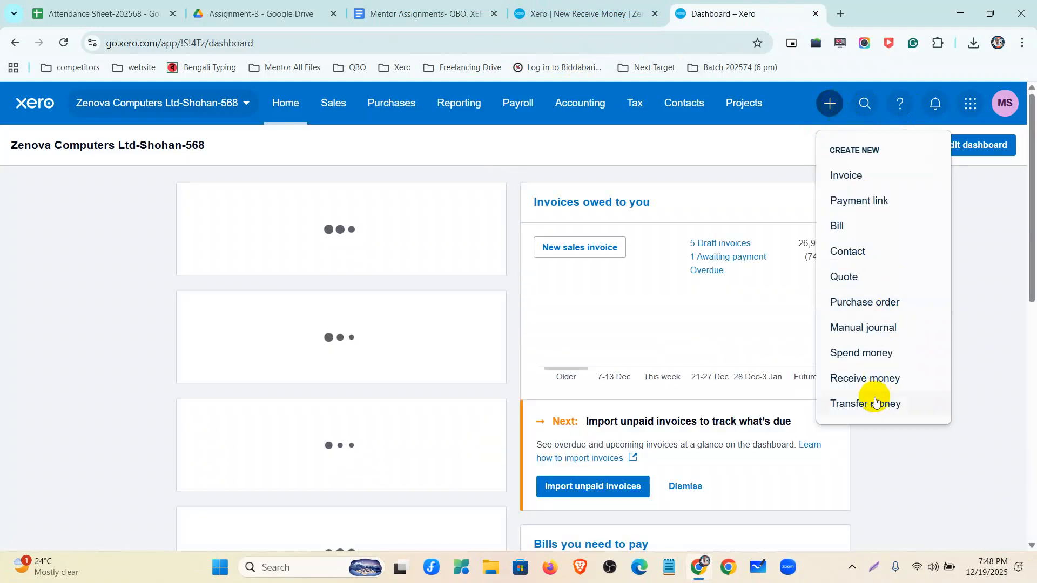
{"action": "left_click", "coordinate": [874, 408]}
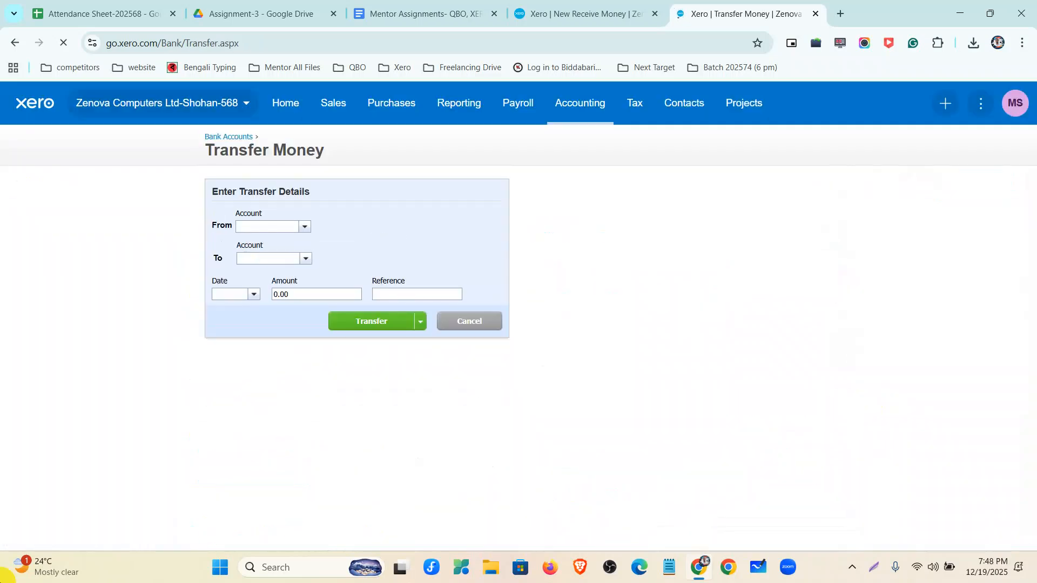
Step: Set the transfer to go from RBS Bank–Checking to Metro Bank -Savings
{"action": "left_click", "coordinate": [303, 226]}
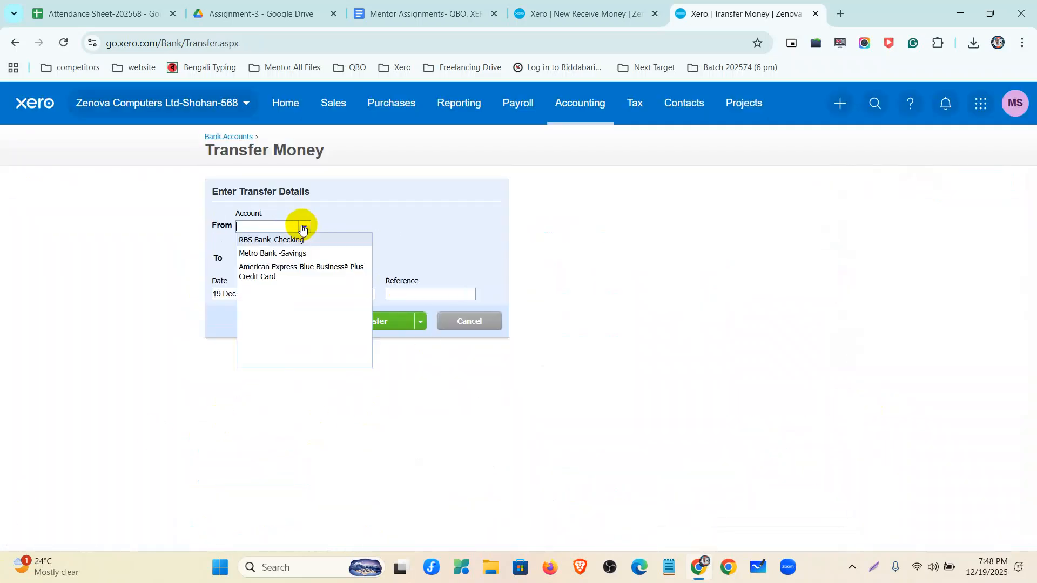
{"action": "left_click", "coordinate": [301, 242]}
{"action": "left_click", "coordinate": [302, 258]}
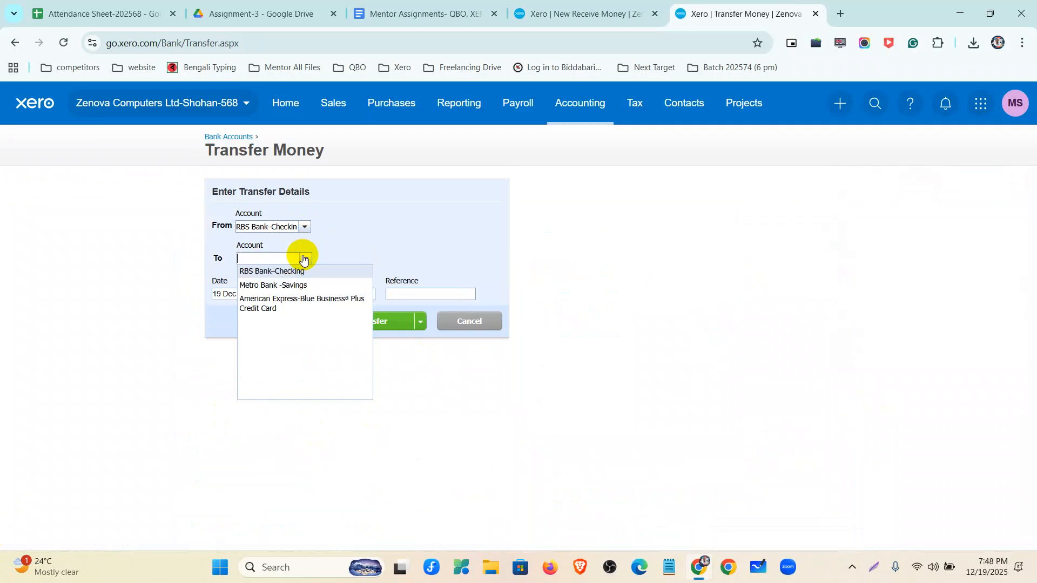
{"action": "left_click", "coordinate": [297, 285]}
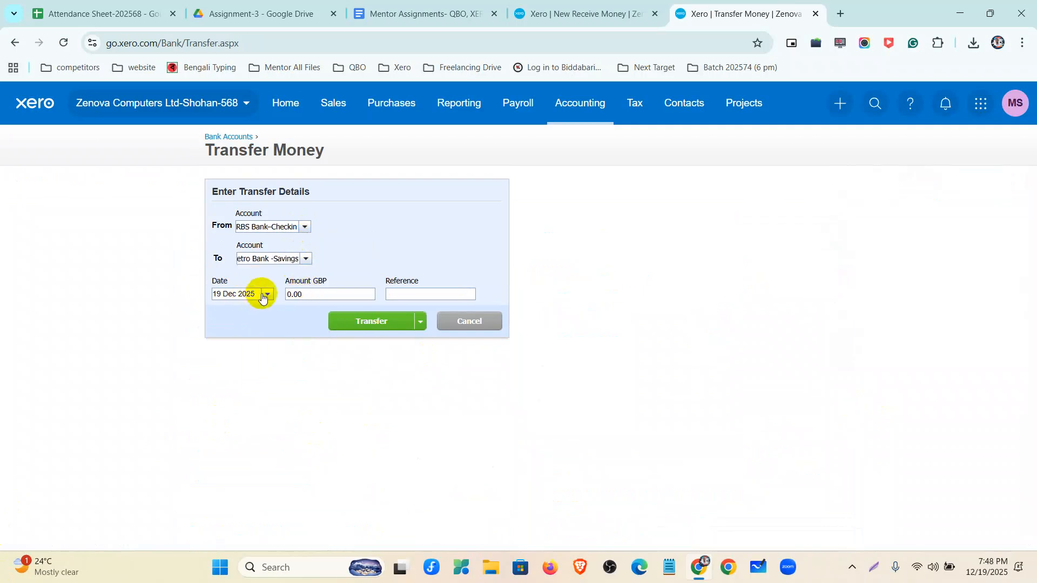
Step: Set the transfer date to 10 Aug 2023
{"action": "left_click", "coordinate": [264, 295]}
{"action": "left_click", "coordinate": [265, 311]}
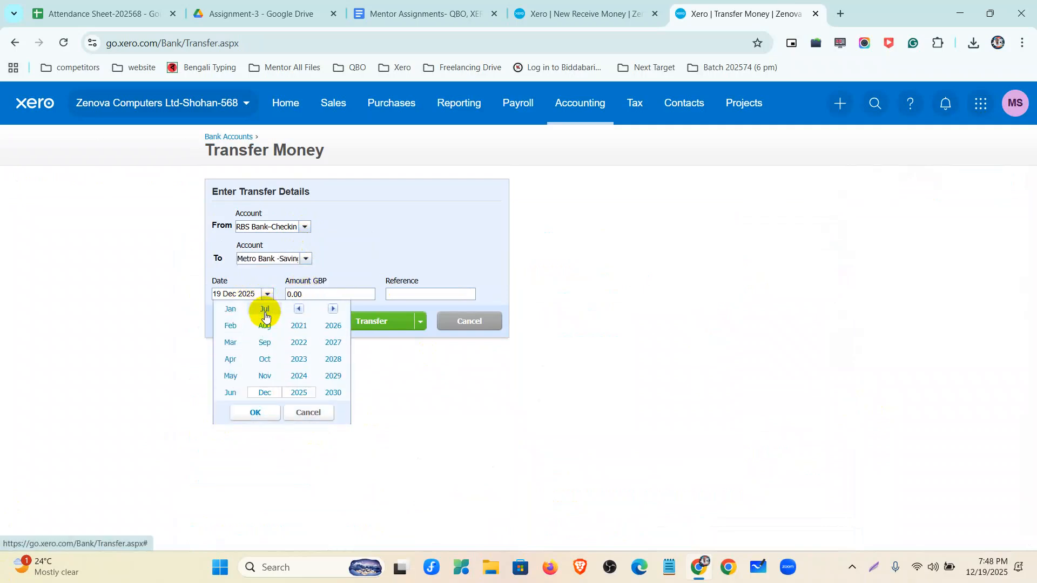
{"action": "left_click", "coordinate": [264, 326]}
{"action": "left_click", "coordinate": [298, 360]}
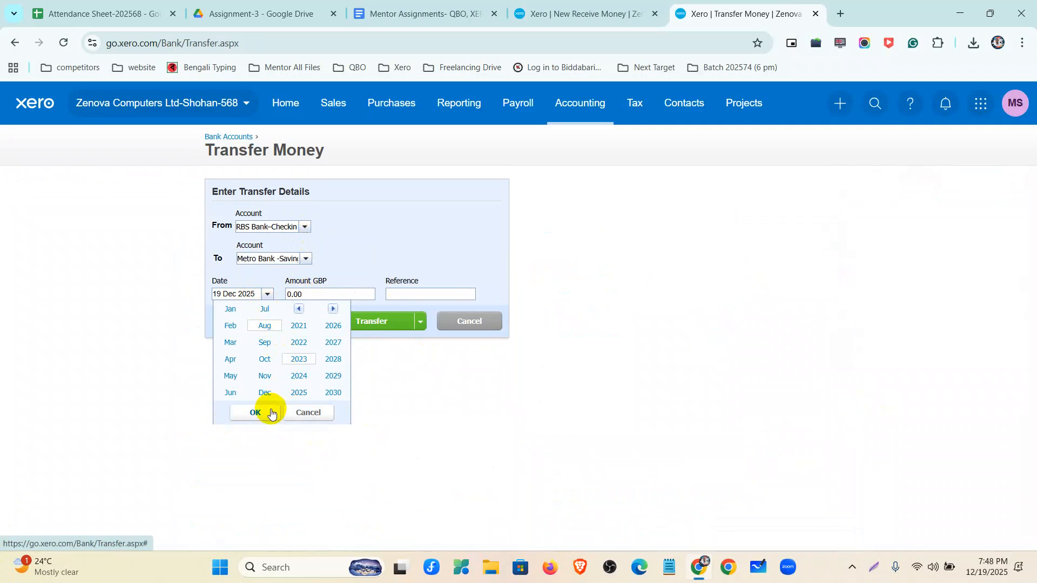
{"action": "left_click", "coordinate": [262, 412]}
{"action": "left_click", "coordinate": [297, 358]}
Step: Set the transfer amount to 100 GBP and submit the transfer
{"action": "left_click", "coordinate": [309, 295]}
{"action": "type", "text": "100"}
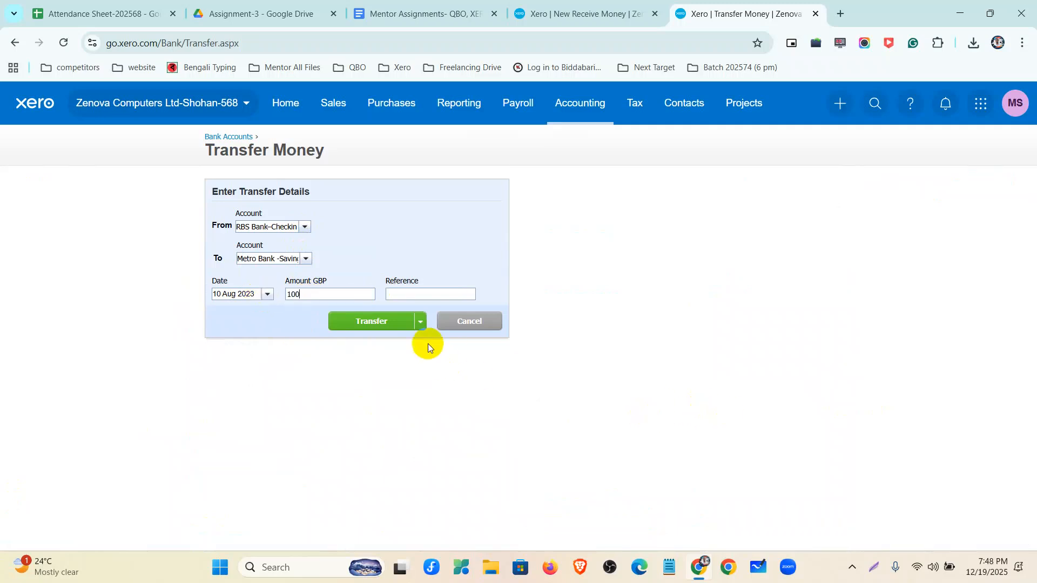
{"action": "left_click", "coordinate": [396, 322]}
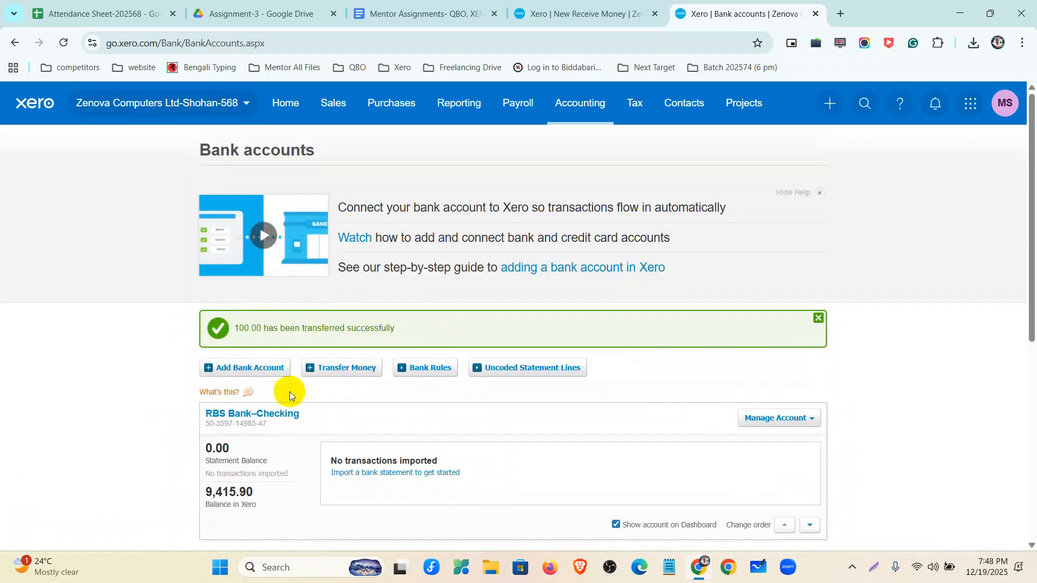
Step: Check the account transactions of RBS Bank–Checking for the transfer to Metro Bank -Savings
{"action": "scroll", "coordinate": [290, 381], "scroll_direction": "down", "scroll_amount": 3}
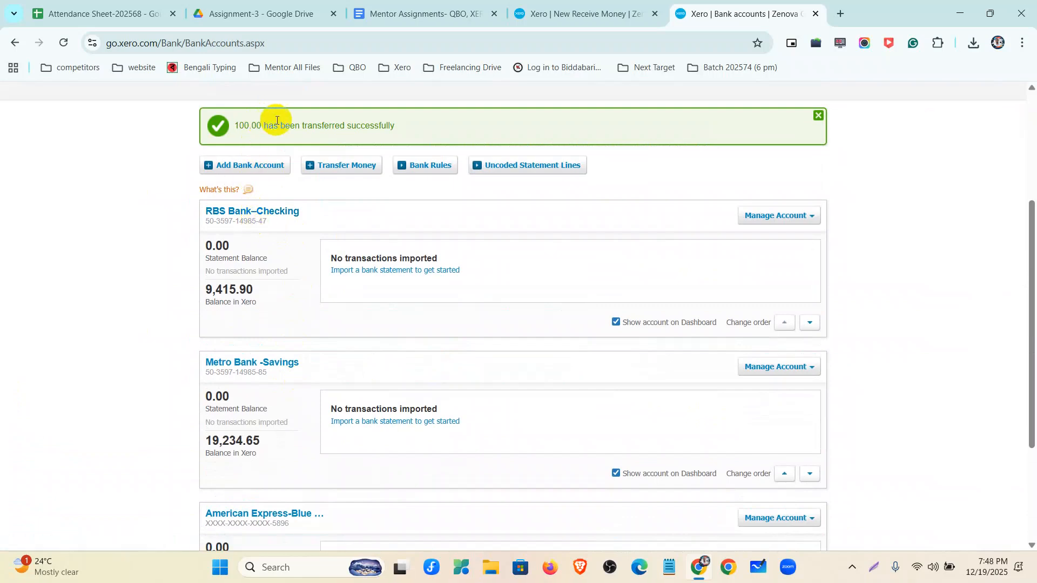
{"action": "left_click", "coordinate": [270, 214]}
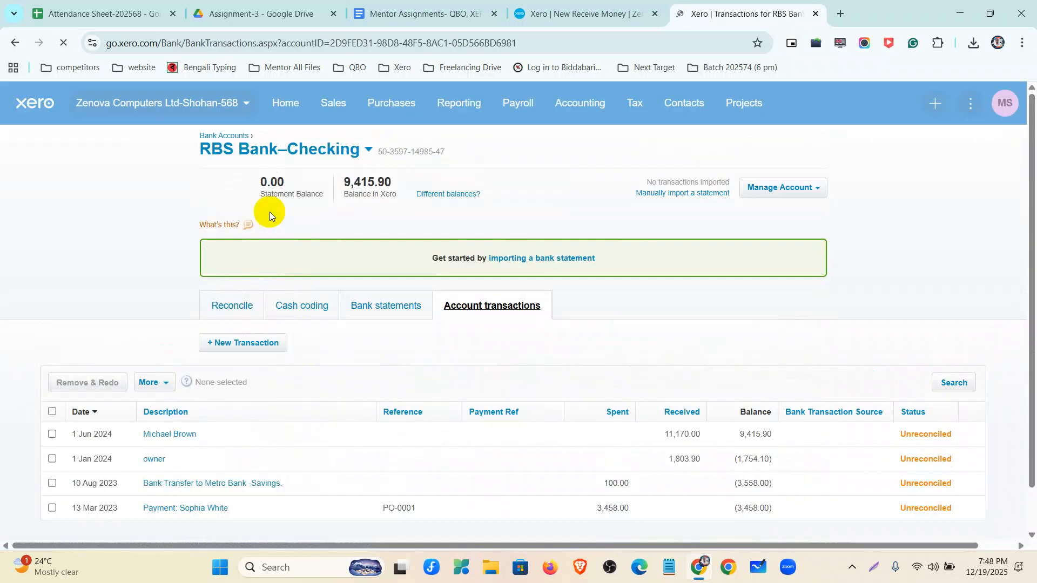
{"action": "scroll", "coordinate": [262, 280], "scroll_direction": "down", "scroll_amount": 2}
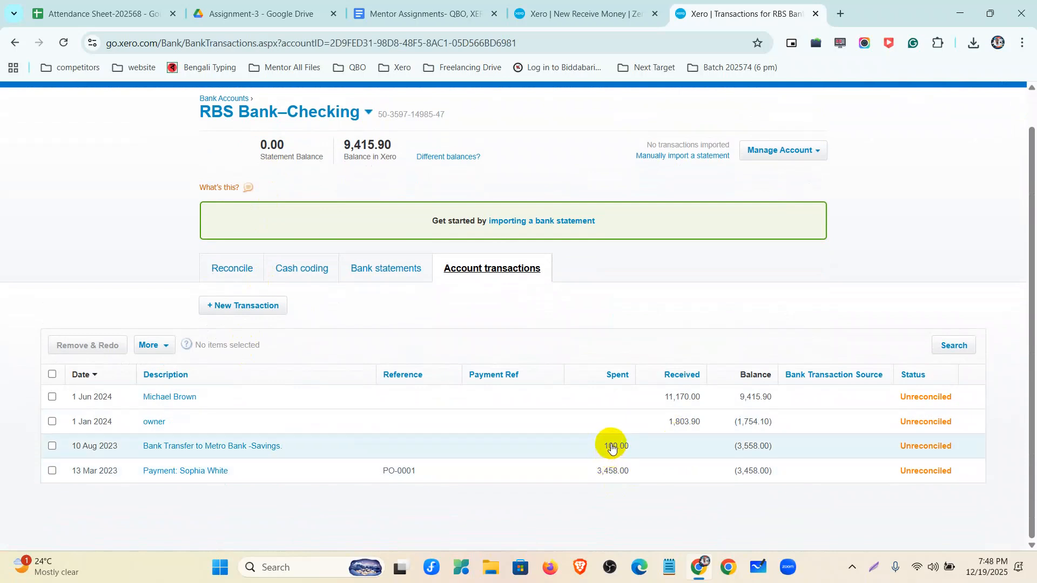
Step: Check the account transactions of Metro Bank -Savings for the transfer from RBS Bank–Checking, and return to the bank accounts list
{"action": "scroll", "coordinate": [612, 447], "scroll_direction": "up", "scroll_amount": 1}
{"action": "left_click", "coordinate": [215, 137]}
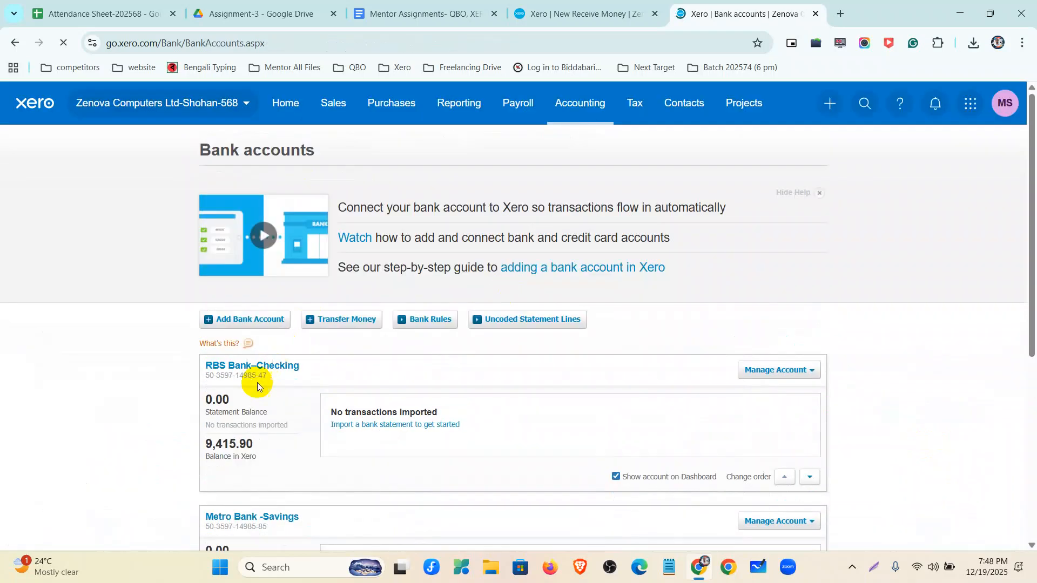
{"action": "scroll", "coordinate": [257, 382], "scroll_direction": "down", "scroll_amount": 3}
{"action": "left_click", "coordinate": [238, 315]}
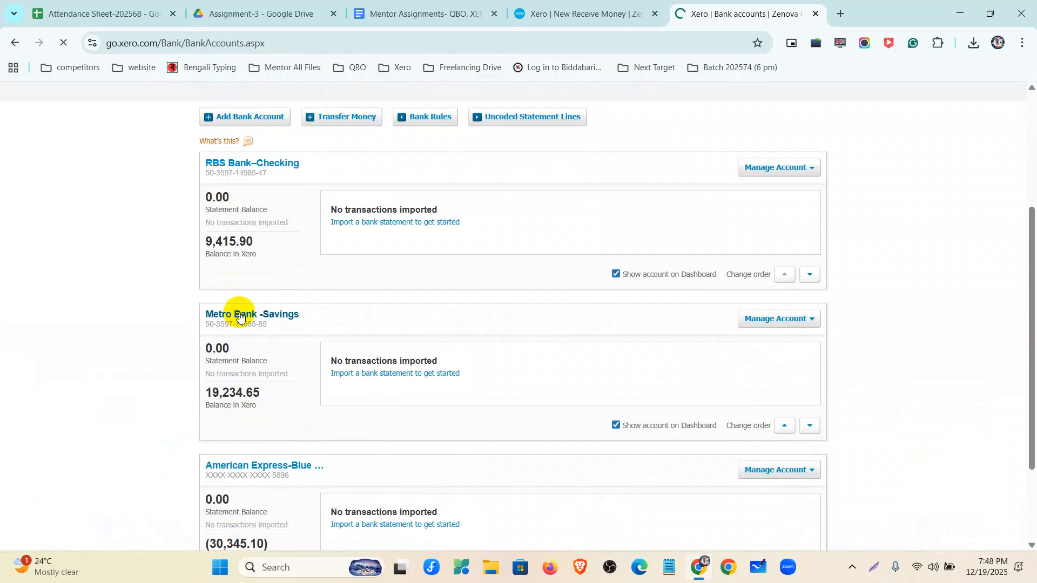
{"action": "scroll", "coordinate": [445, 329], "scroll_direction": "down", "scroll_amount": 2}
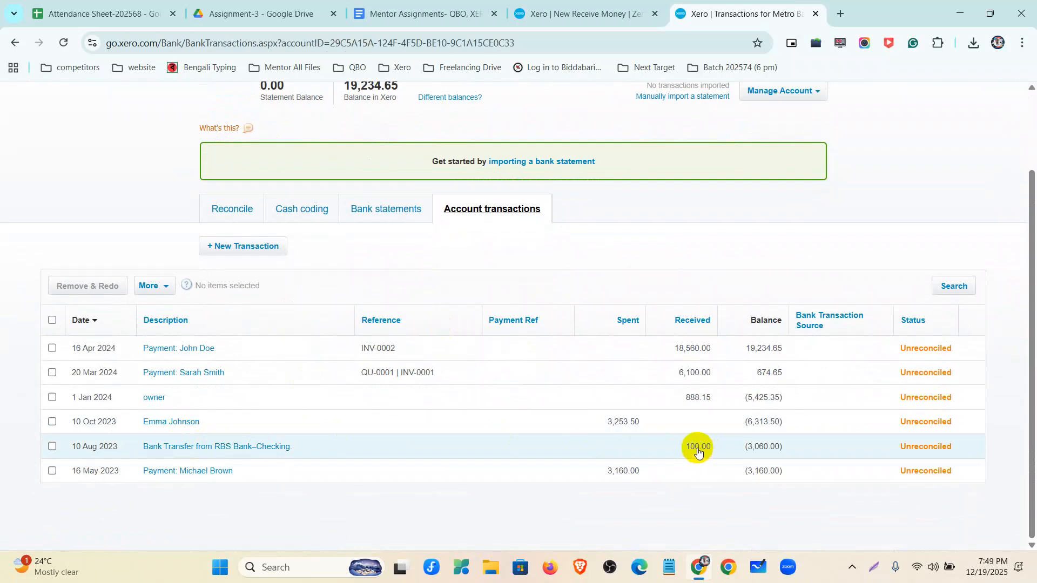
{"action": "scroll", "coordinate": [274, 471], "scroll_direction": "up", "scroll_amount": 2}
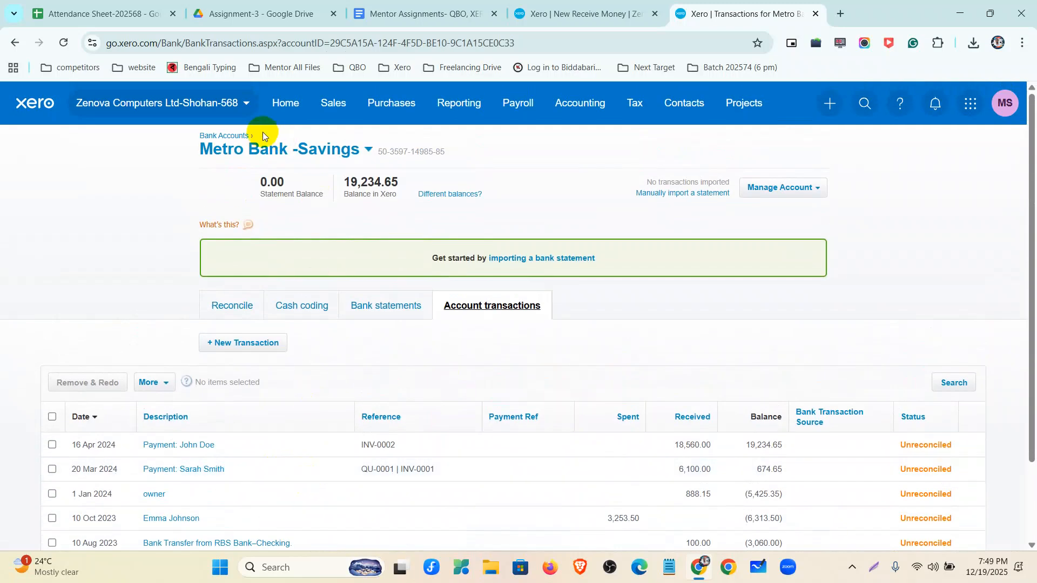
{"action": "left_click", "coordinate": [235, 139]}
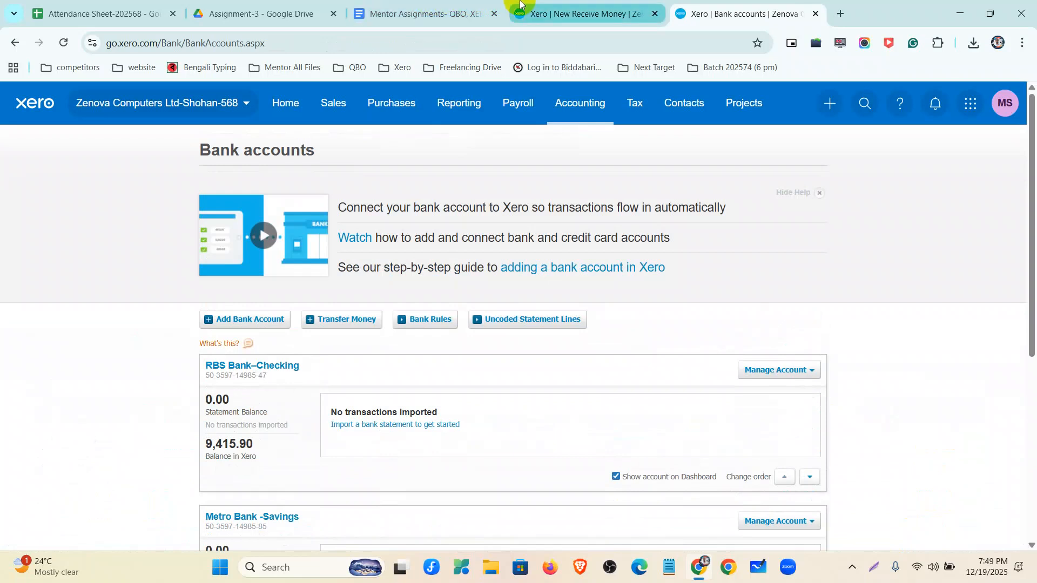
Step: Review the Conversion Balance and fixed asset tasks of Xero-Assignment-03 in the mentor assignments document
{"action": "left_click", "coordinate": [460, 8]}
{"action": "left_click_drag", "start_coordinate": [397, 449], "coordinate": [289, 452]}
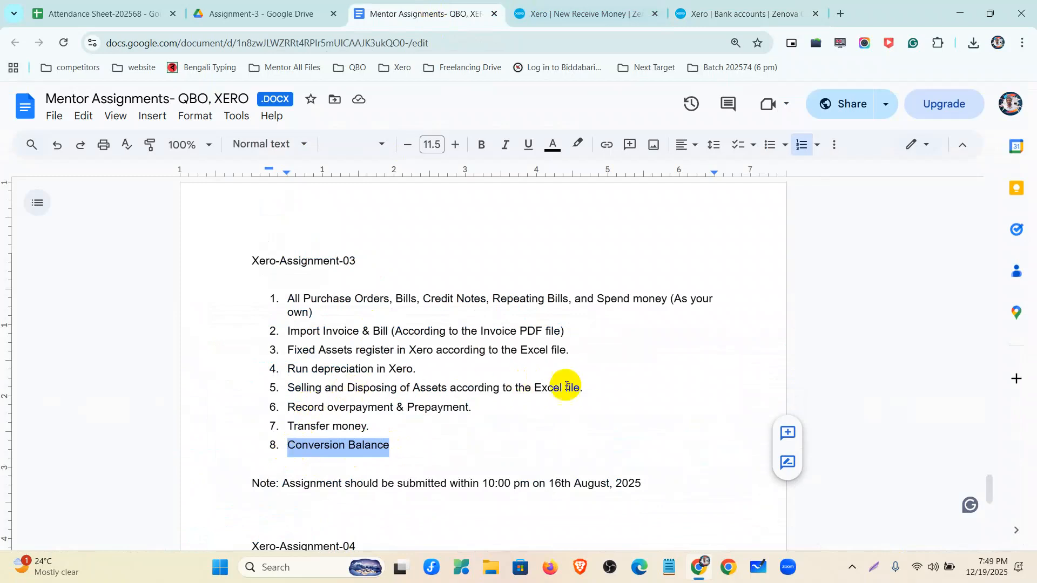
{"action": "left_click_drag", "start_coordinate": [586, 387], "coordinate": [261, 355]}
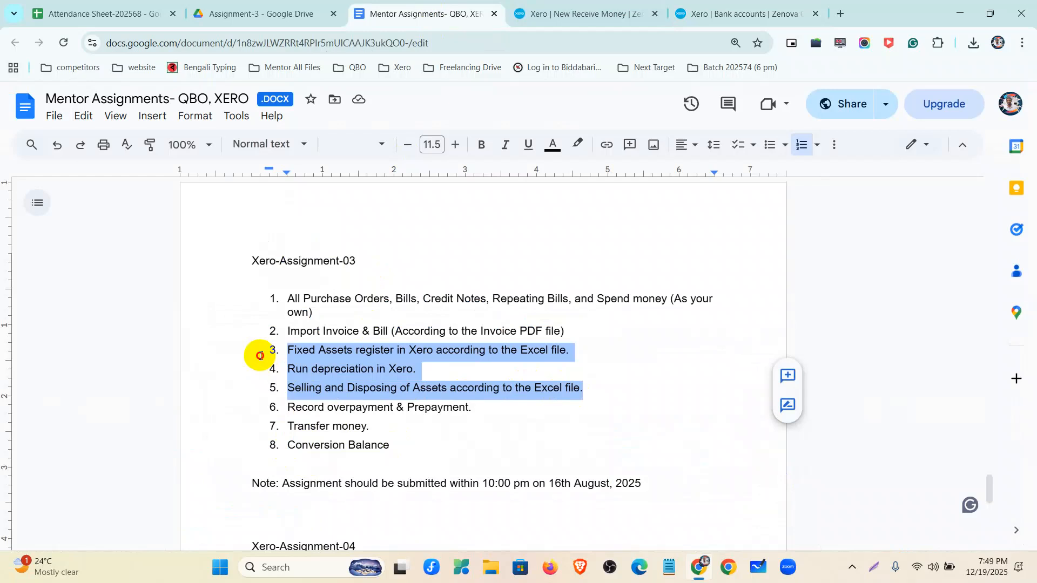
Step: Close the unused New Receive Money page and return to the Xero dashboard
{"action": "left_click", "coordinate": [567, 12]}
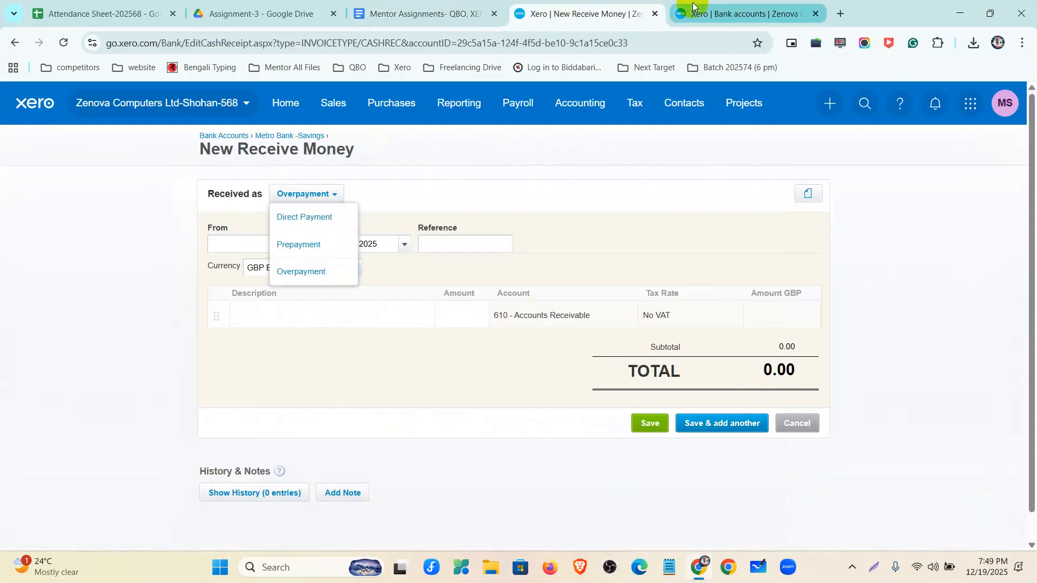
{"action": "left_click", "coordinate": [655, 13]}
{"action": "left_click", "coordinate": [297, 103]}
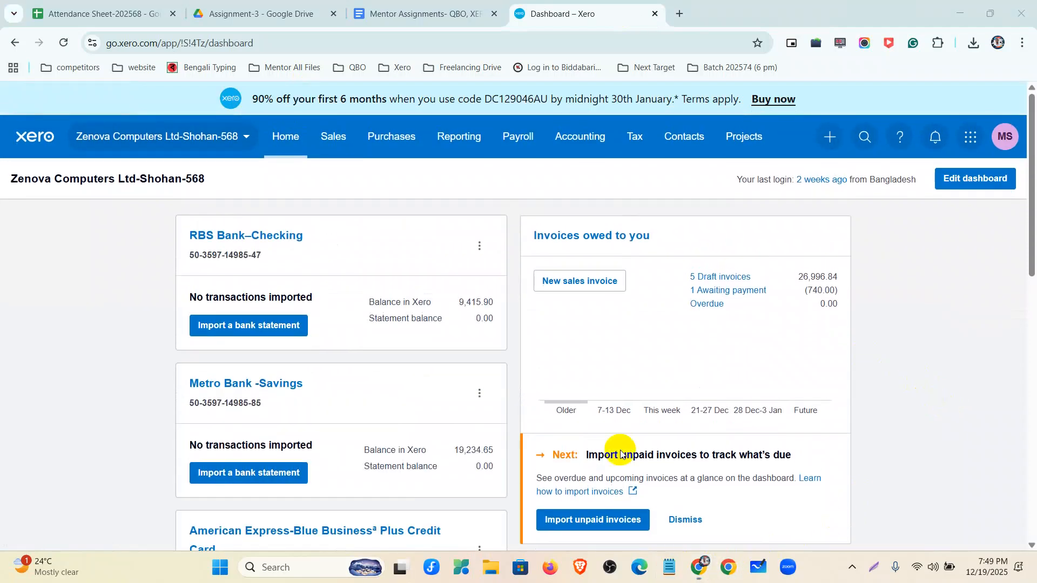
Step: Switch to Notepad, enlarge the air conditioner depreciation and disposal notes, review them, and put the window away
{"action": "key", "text": "alt+Tab"}
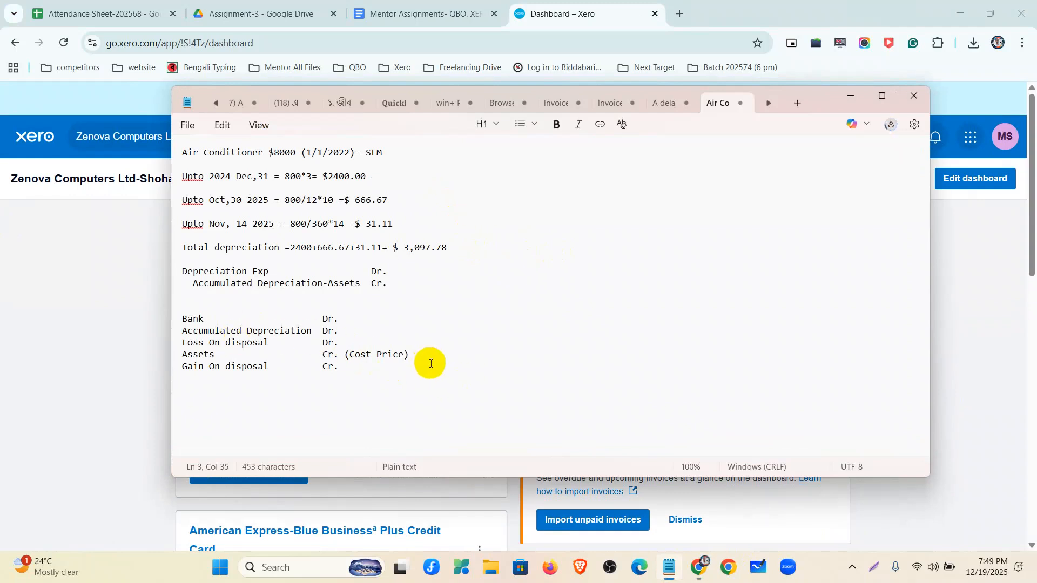
{"action": "scroll", "coordinate": [427, 360], "scroll_direction": "up", "scroll_amount": 2}
{"action": "scroll", "coordinate": [548, 287], "scroll_direction": "up", "scroll_amount": 5}
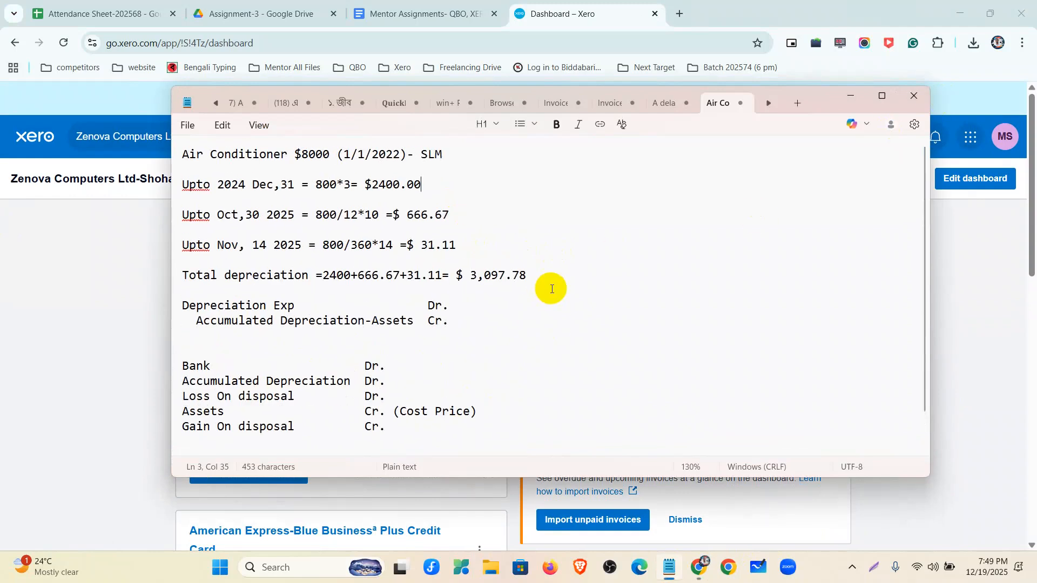
{"action": "scroll", "coordinate": [602, 195], "scroll_direction": "up", "scroll_amount": 2}
{"action": "scroll", "coordinate": [600, 210], "scroll_direction": "down", "scroll_amount": 3}
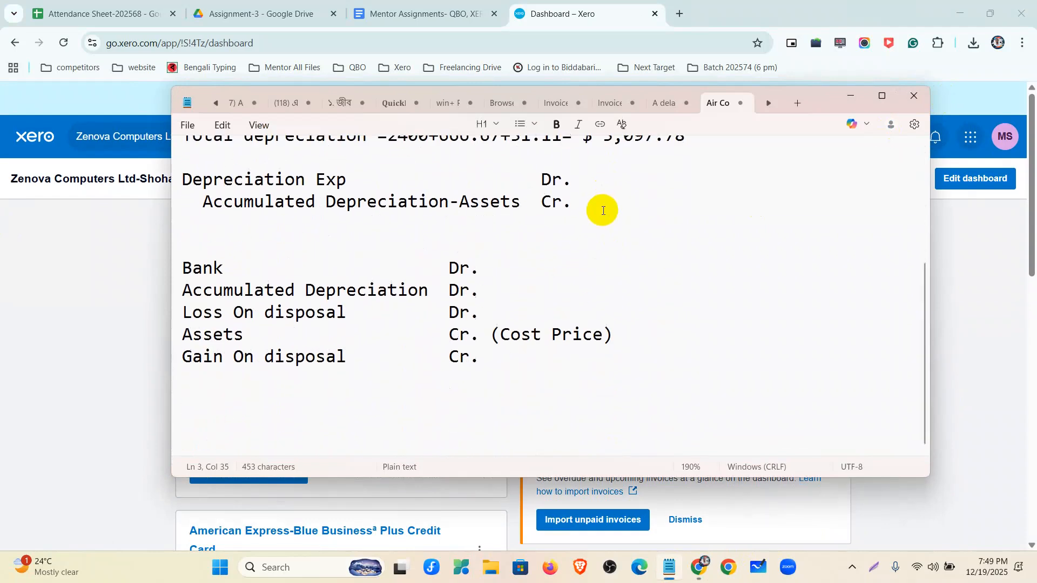
{"action": "scroll", "coordinate": [618, 273], "scroll_direction": "up", "scroll_amount": 3}
{"action": "scroll", "coordinate": [618, 273], "scroll_direction": "down", "scroll_amount": 6}
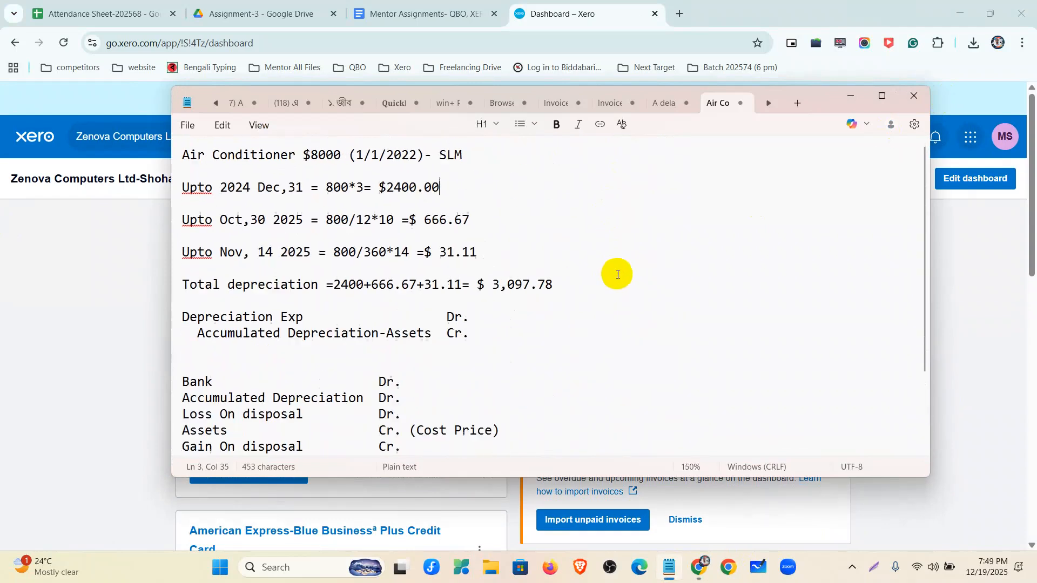
{"action": "left_click", "coordinate": [851, 96]}
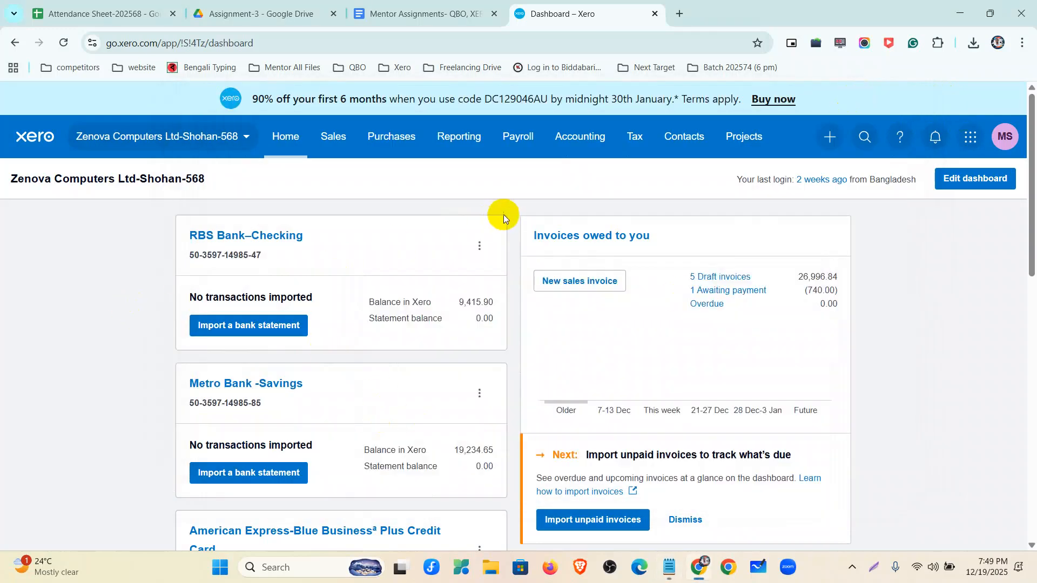
Step: Open the fixed assets area in Xero and hide its introductory banner
{"action": "left_click", "coordinate": [552, 139]}
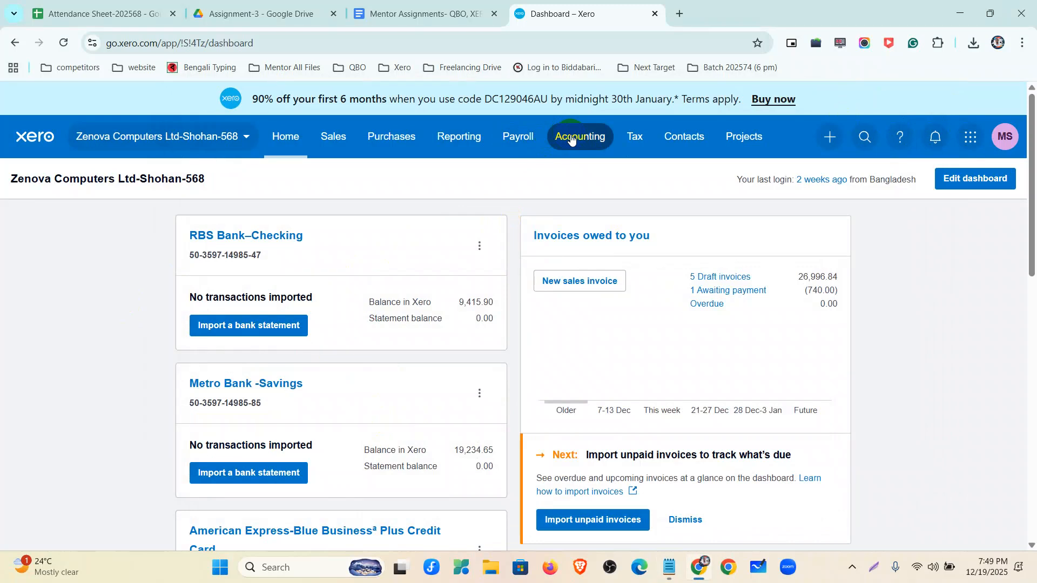
{"action": "left_click", "coordinate": [570, 138]}
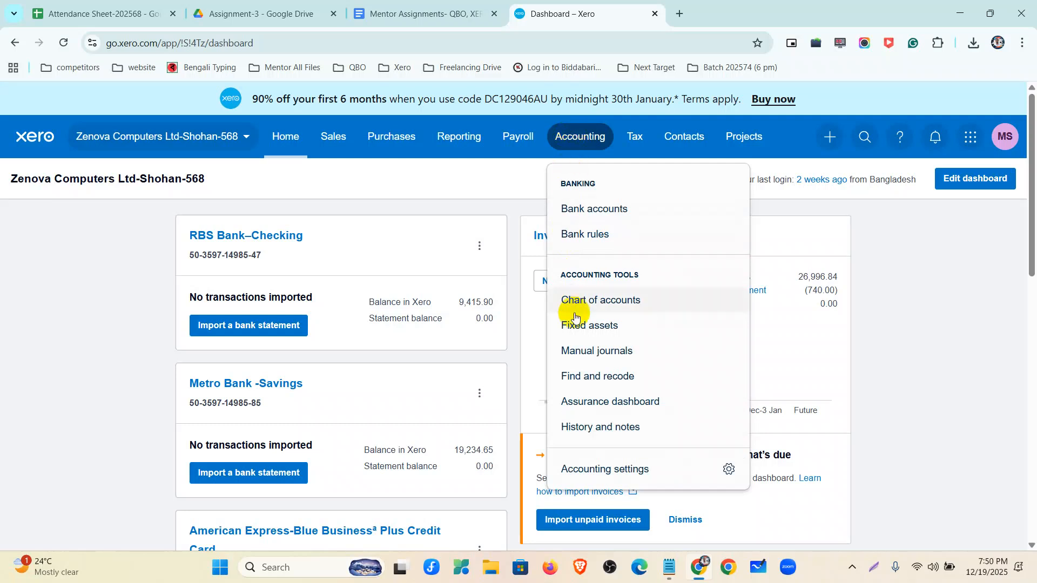
{"action": "left_click", "coordinate": [578, 326]}
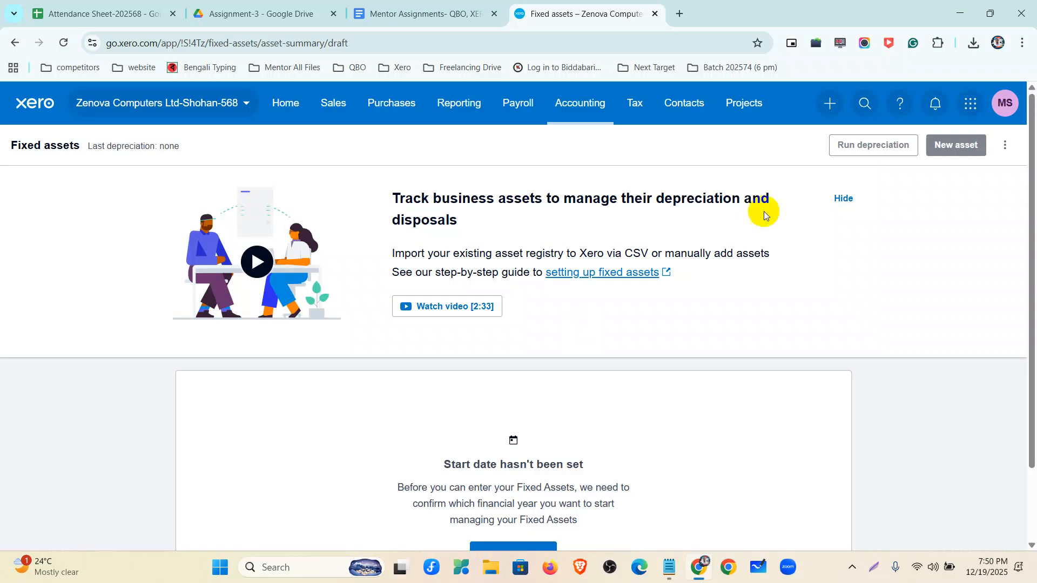
{"action": "left_click", "coordinate": [843, 199]}
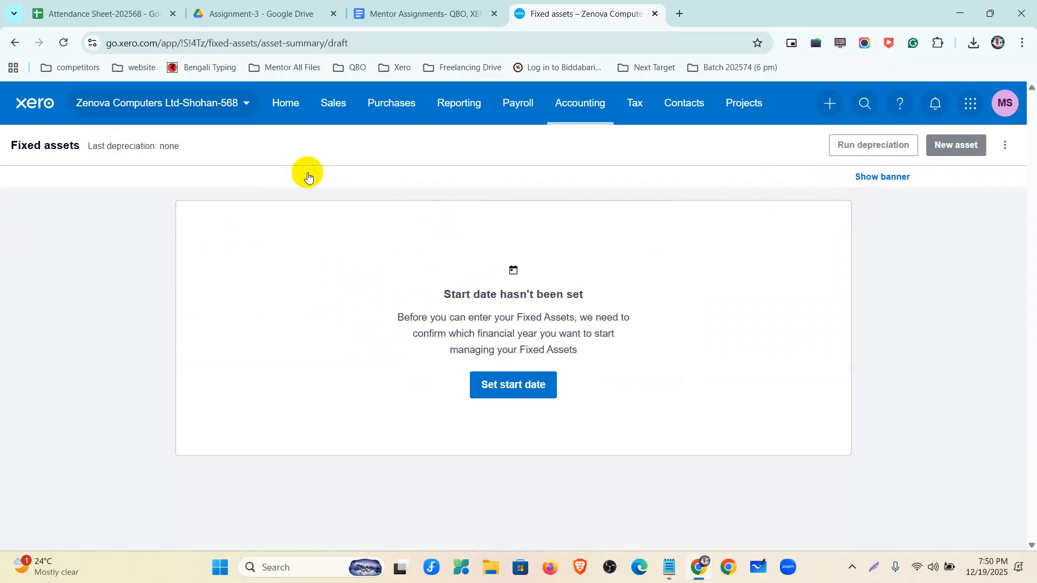
Step: Close the invoice import.csv preview in Google Drive and open the Fixed Asset calculations spreadsheet from the Assignment-3 folder
{"action": "left_click", "coordinate": [304, 4]}
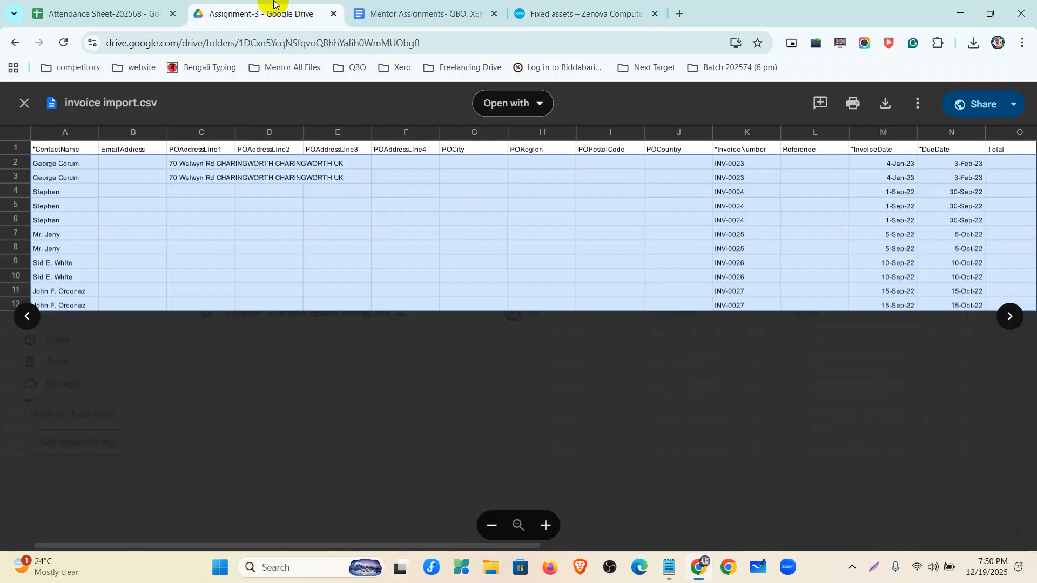
{"action": "left_click", "coordinate": [20, 104]}
{"action": "double_click", "coordinate": [251, 244]}
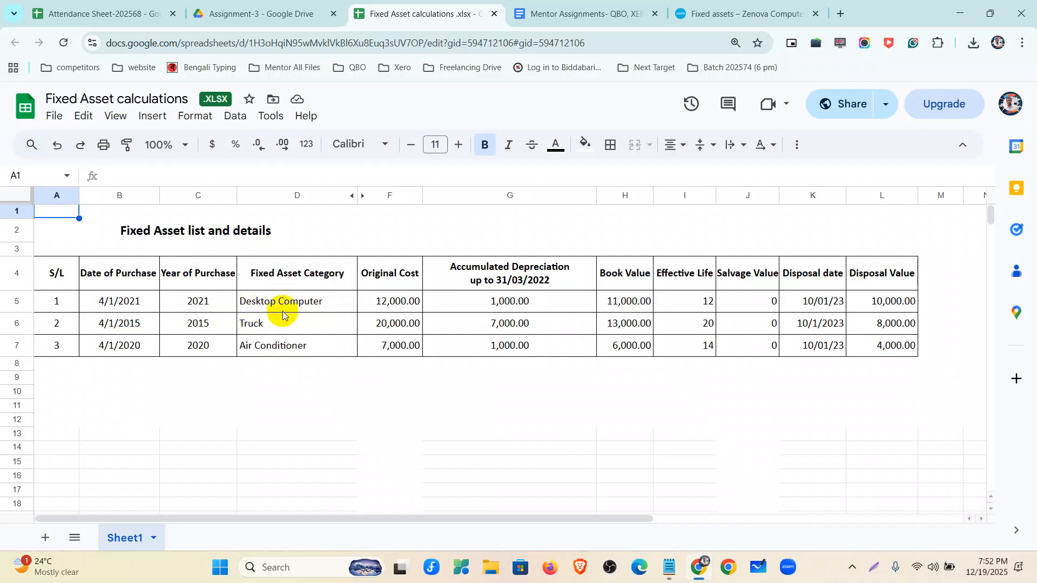
Step: Go through the fixed assets listed in the spreadsheet: Desktop Computer, Truck and Air Conditioner
{"action": "left_click", "coordinate": [283, 297]}
{"action": "left_click", "coordinate": [282, 324]}
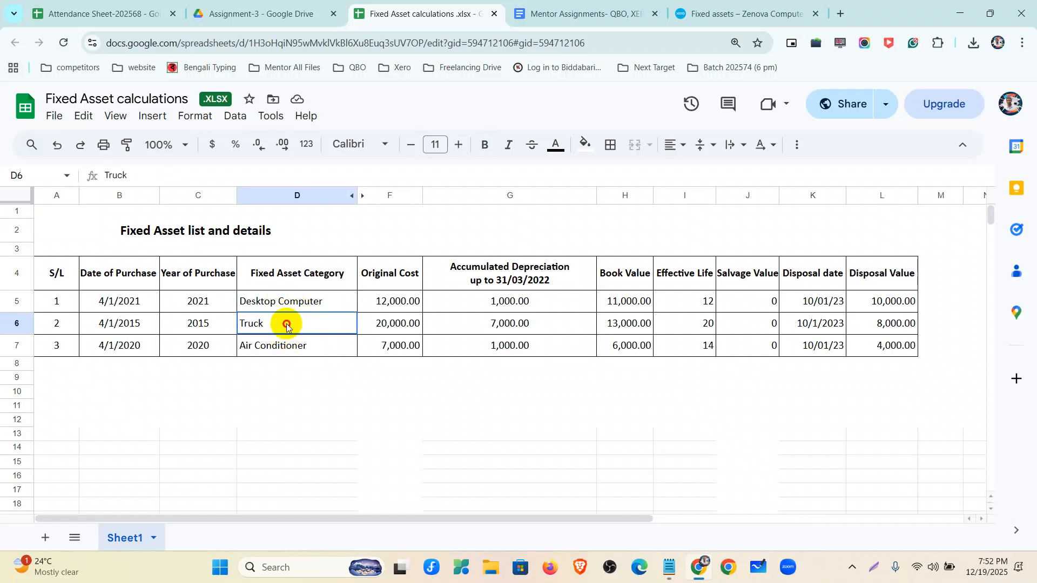
{"action": "left_click", "coordinate": [290, 351]}
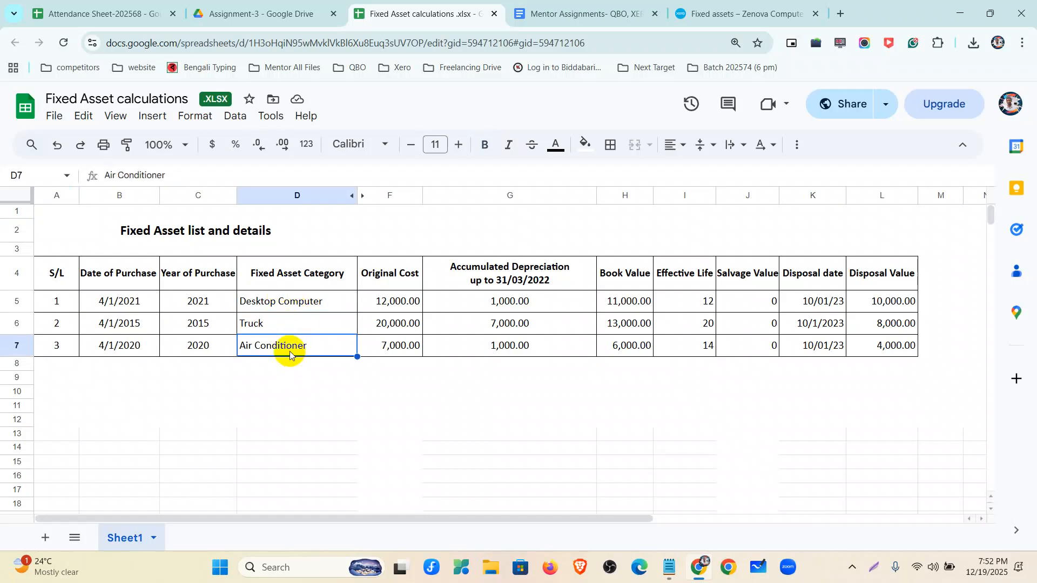
{"action": "left_click", "coordinate": [262, 324]}
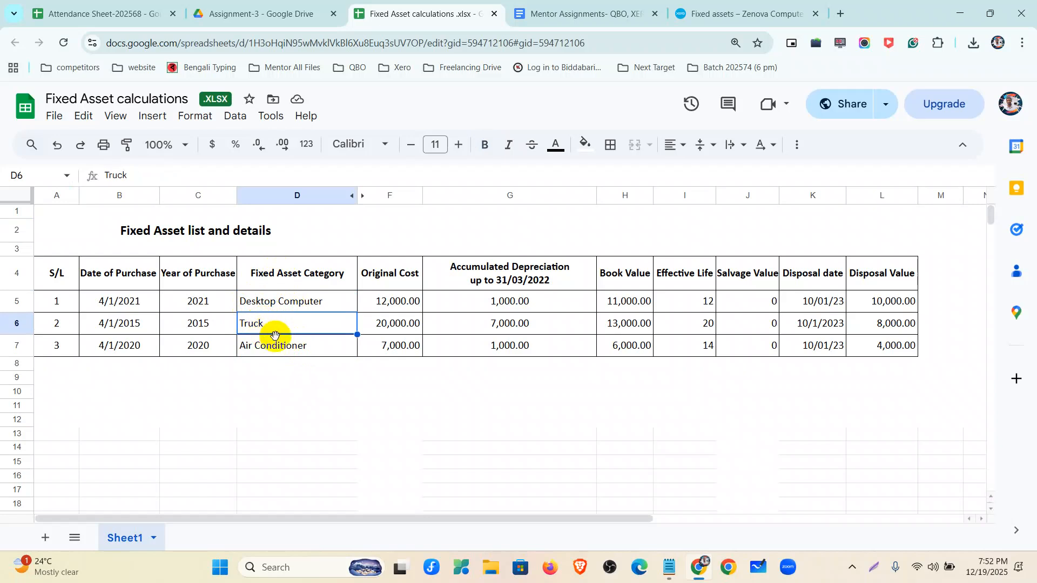
Step: Examine the asset table's column headings, from Date of Purchase through Original Cost, Book Value and Effective Life to Disposal Value
{"action": "left_click", "coordinate": [105, 271]}
{"action": "left_click", "coordinate": [210, 272]}
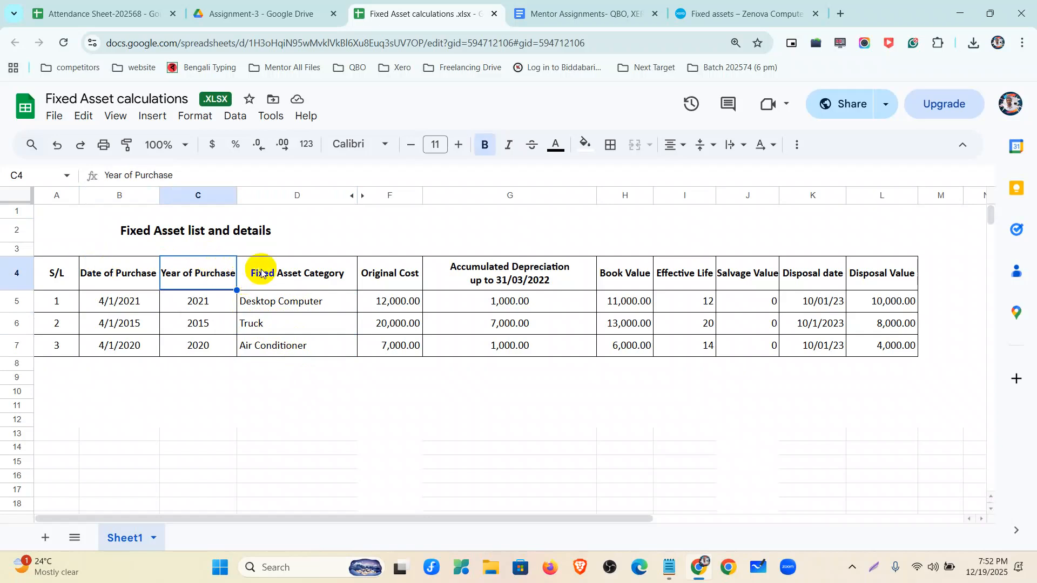
{"action": "left_click", "coordinate": [261, 271]}
{"action": "left_click", "coordinate": [390, 272]}
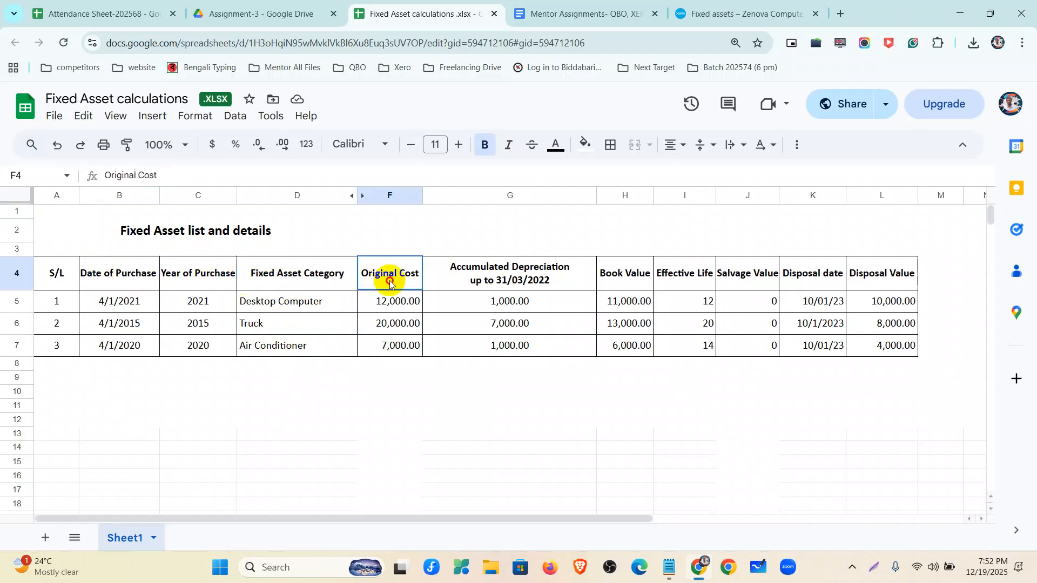
{"action": "left_click", "coordinate": [497, 270]}
{"action": "left_click", "coordinate": [613, 272]}
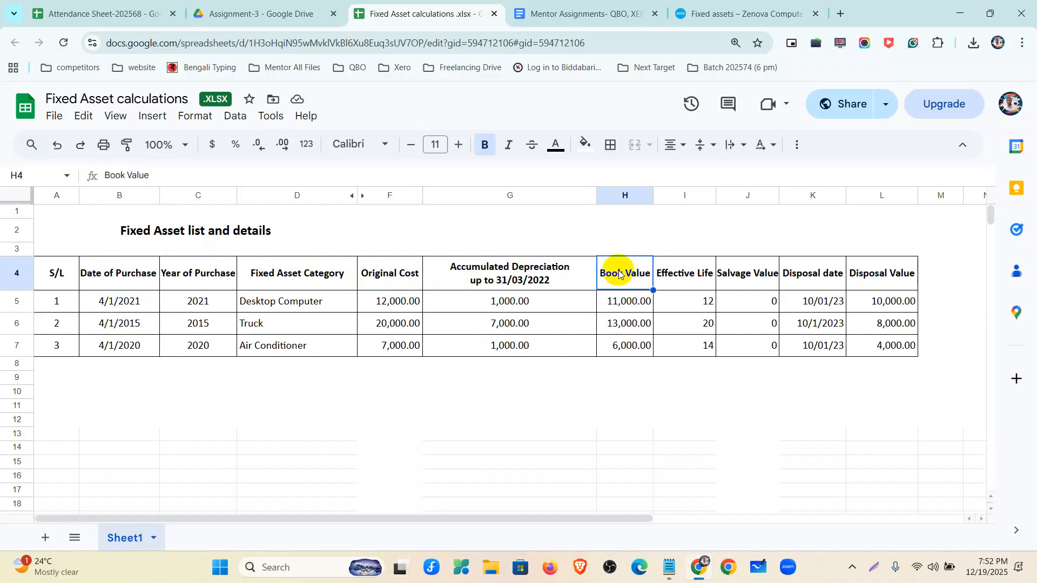
{"action": "left_click", "coordinate": [675, 273]}
{"action": "left_click", "coordinate": [759, 277]}
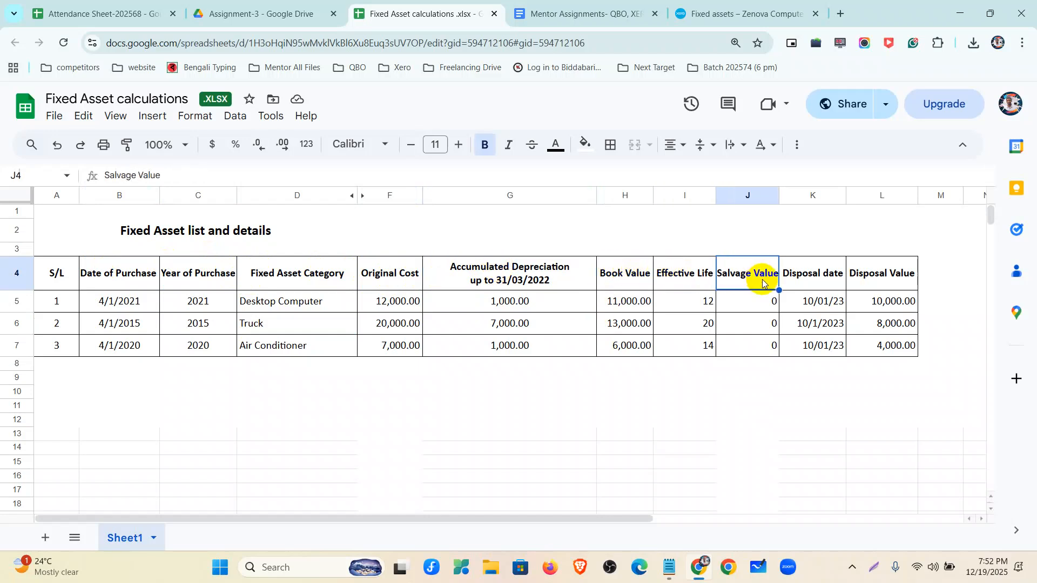
{"action": "left_click", "coordinate": [806, 286]}
{"action": "left_click", "coordinate": [901, 281]}
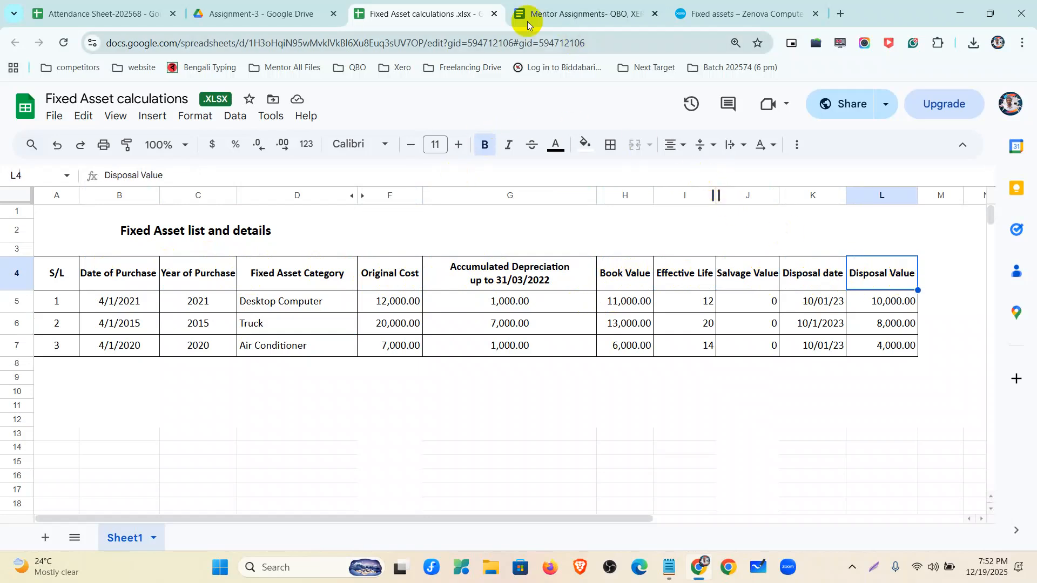
Step: Switch back to Xero and show only the asset accounts in the chart of accounts
{"action": "left_click", "coordinate": [692, 7]}
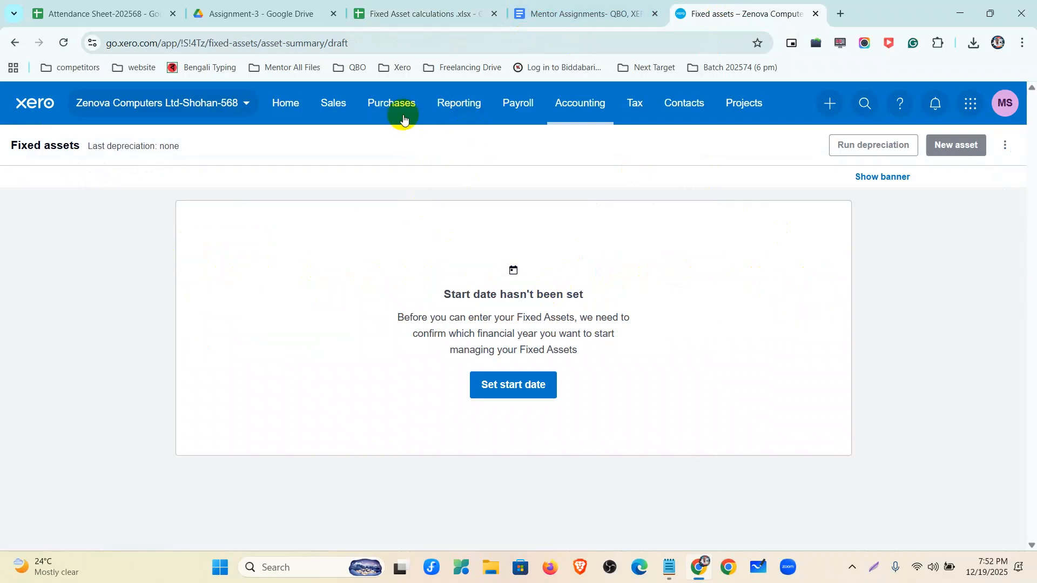
{"action": "left_click", "coordinate": [574, 106]}
{"action": "left_click", "coordinate": [592, 261]}
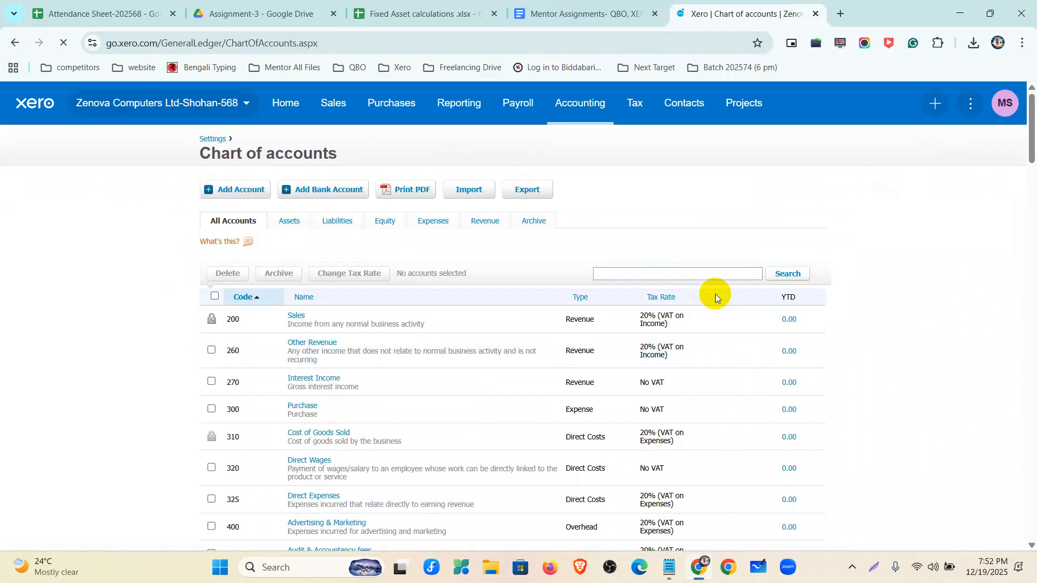
{"action": "scroll", "coordinate": [204, 128], "scroll_direction": "down", "scroll_amount": 1}
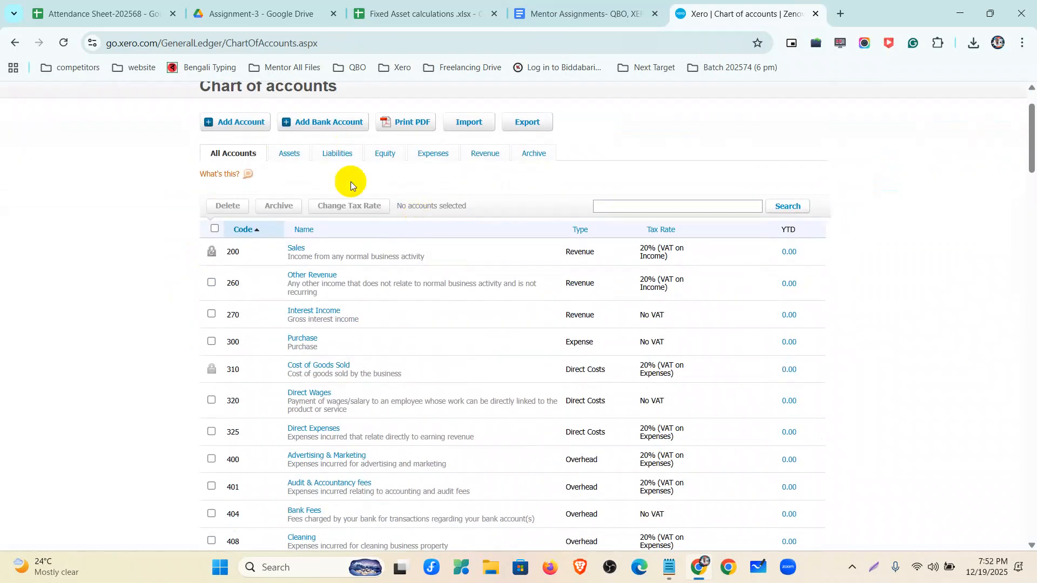
{"action": "left_click", "coordinate": [290, 157]}
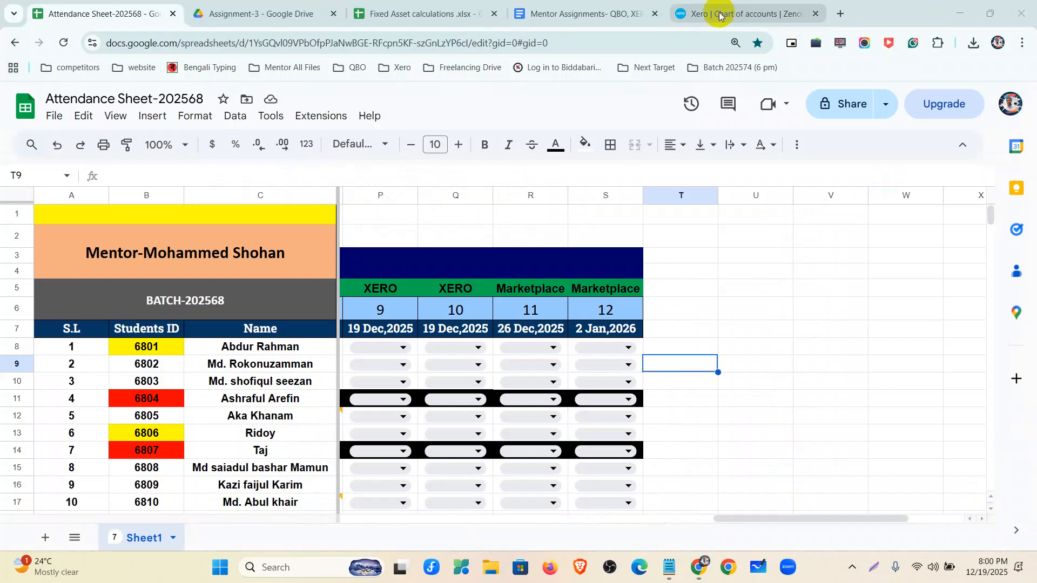
Step: Return to Xero's chart of accounts and start a new account of type Fixed Asset with code 653
{"action": "left_click", "coordinate": [718, 14]}
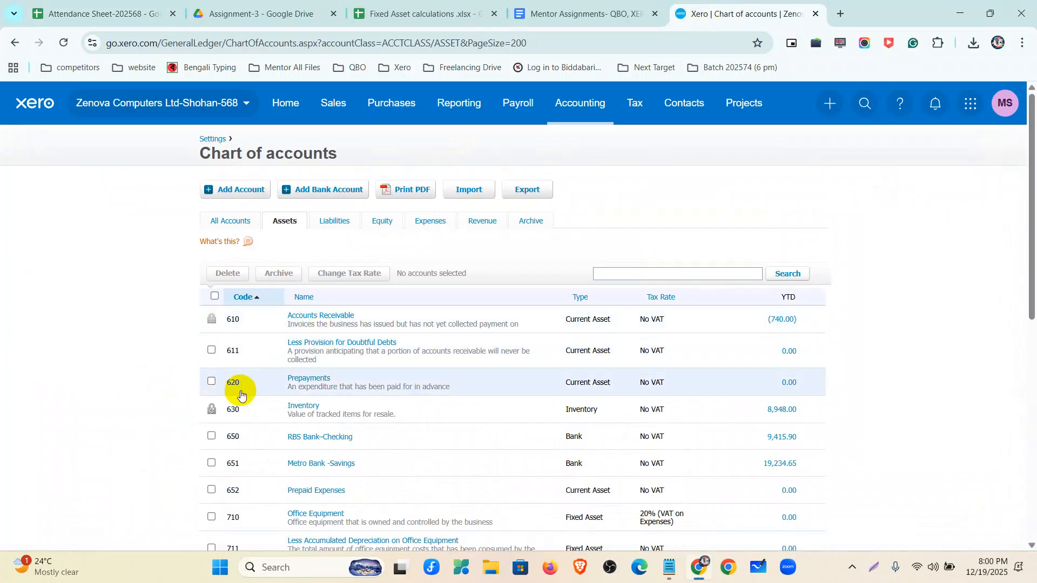
{"action": "scroll", "coordinate": [243, 415], "scroll_direction": "down", "scroll_amount": 1}
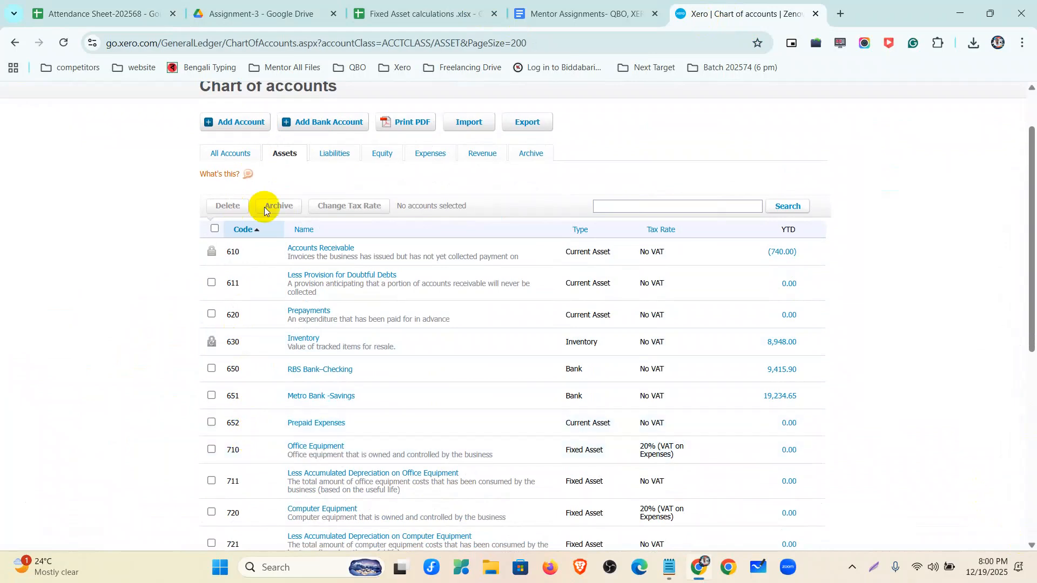
{"action": "scroll", "coordinate": [264, 210], "scroll_direction": "up", "scroll_amount": 1}
{"action": "left_click", "coordinate": [231, 189]}
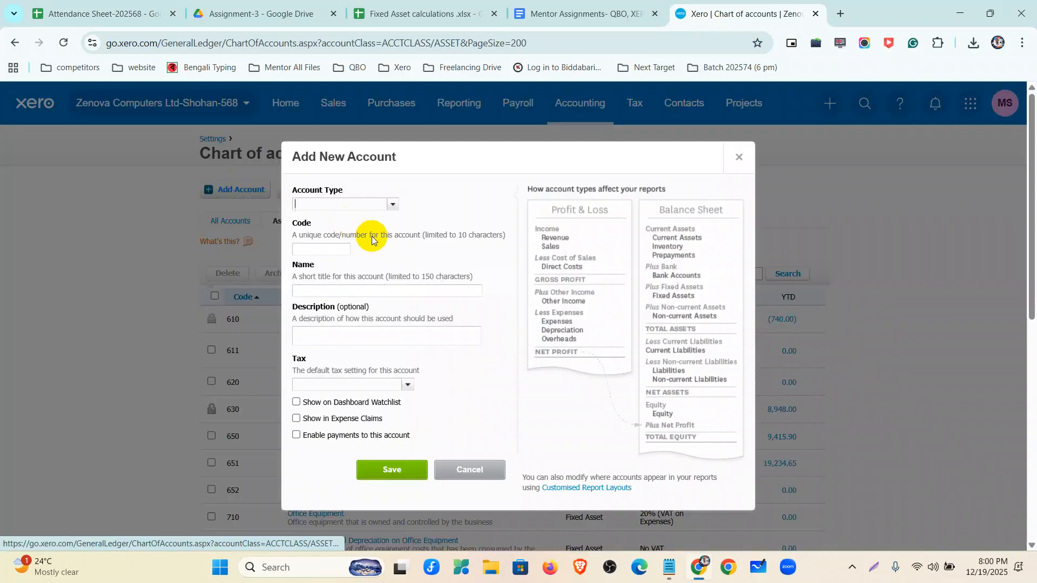
{"action": "left_click", "coordinate": [391, 205]}
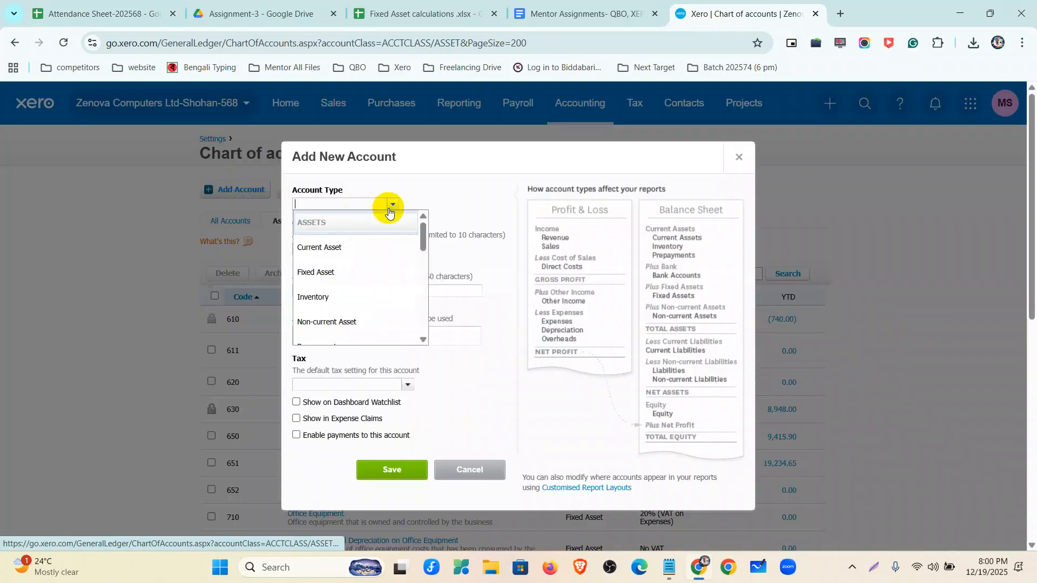
{"action": "left_click", "coordinate": [356, 277]}
{"action": "left_click", "coordinate": [324, 249]}
{"action": "mouse_move", "coordinate": [695, 577]}
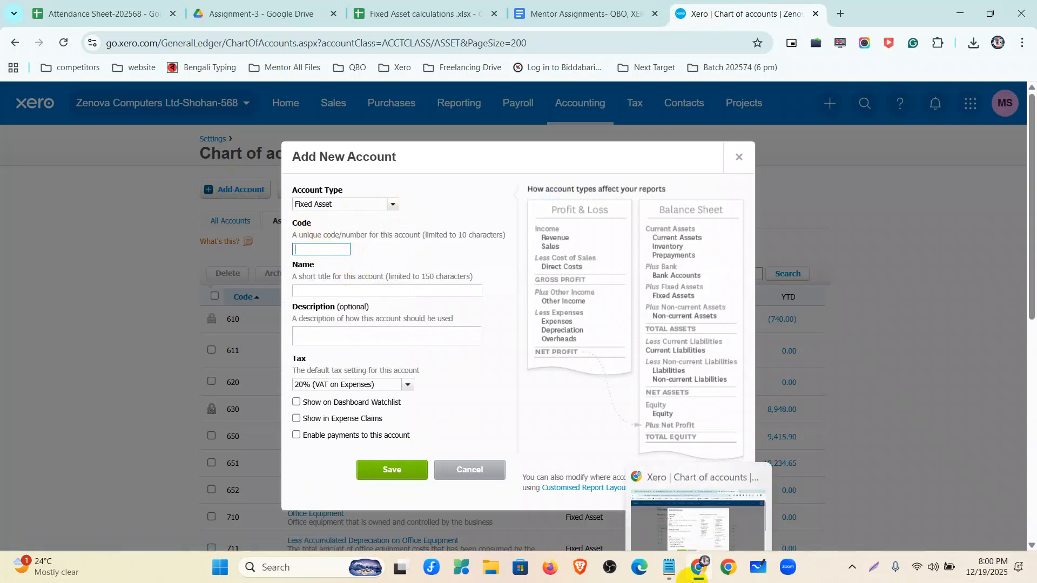
{"action": "type", "text": "653"}
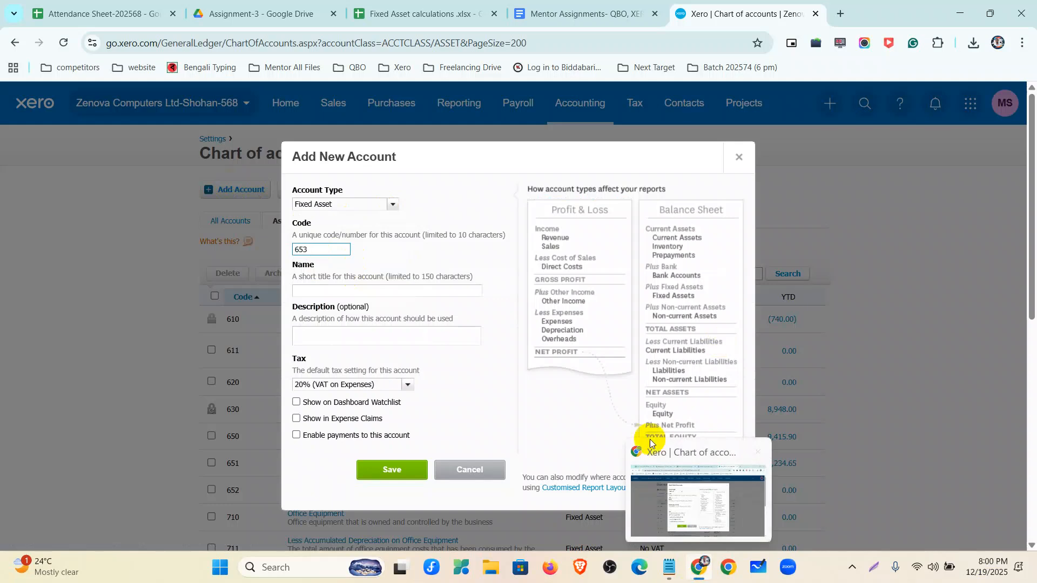
Step: Enter Truck as account 653's name and description, copying it from the Fixed Asset calculations spreadsheet
{"action": "left_click", "coordinate": [302, 291]}
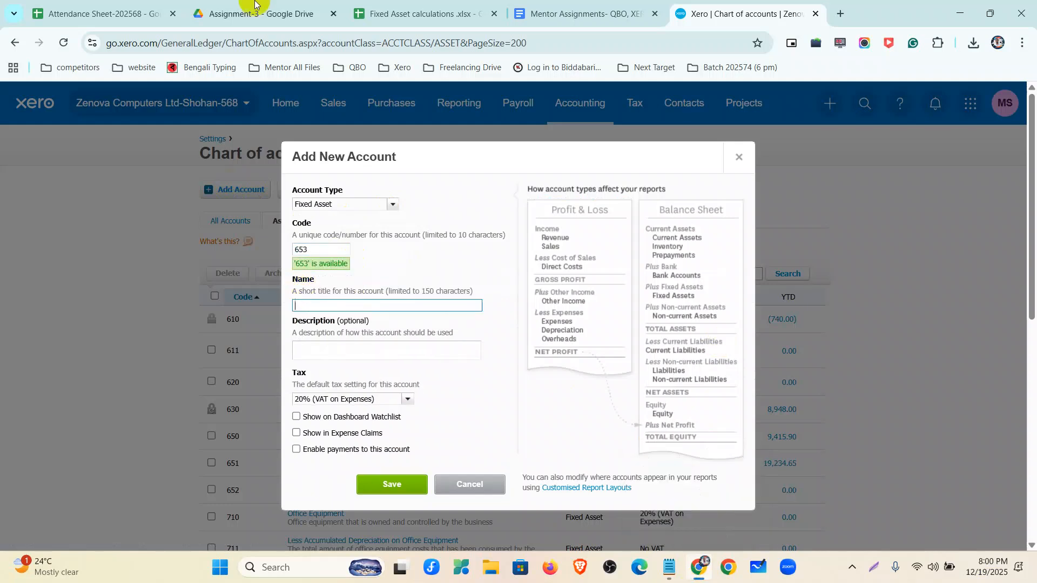
{"action": "left_click", "coordinate": [408, 12]}
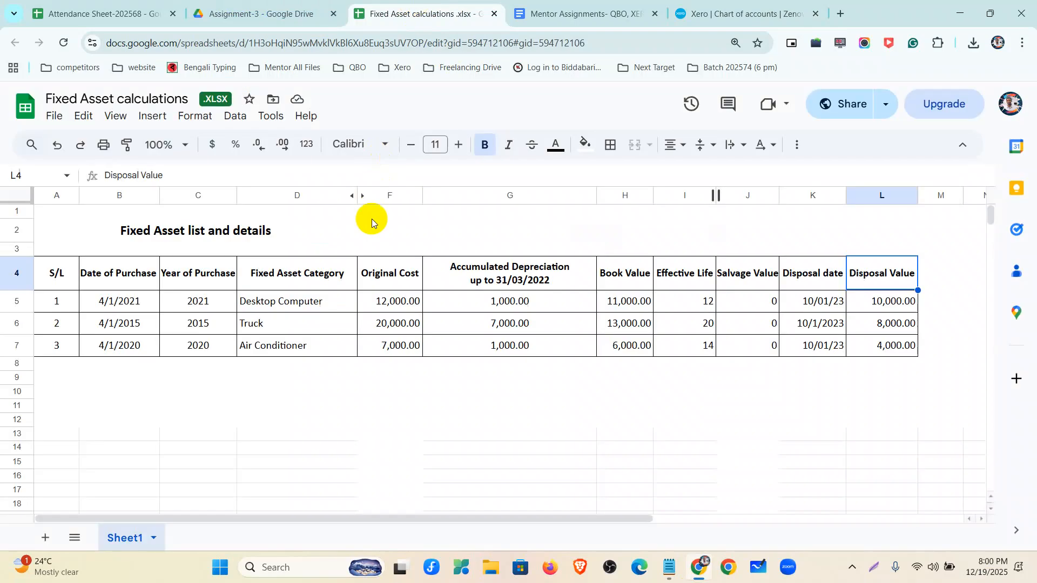
{"action": "left_click", "coordinate": [253, 324]}
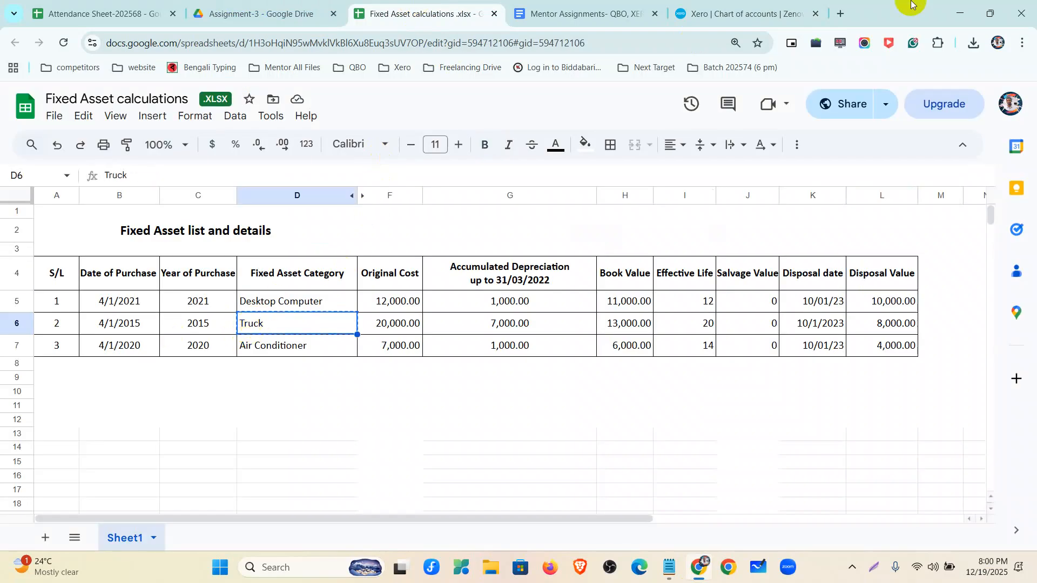
{"action": "left_click", "coordinate": [740, 14]}
{"action": "type", "text": "Truck"}
{"action": "left_click", "coordinate": [321, 352]}
{"action": "type", "text": "Truck"}
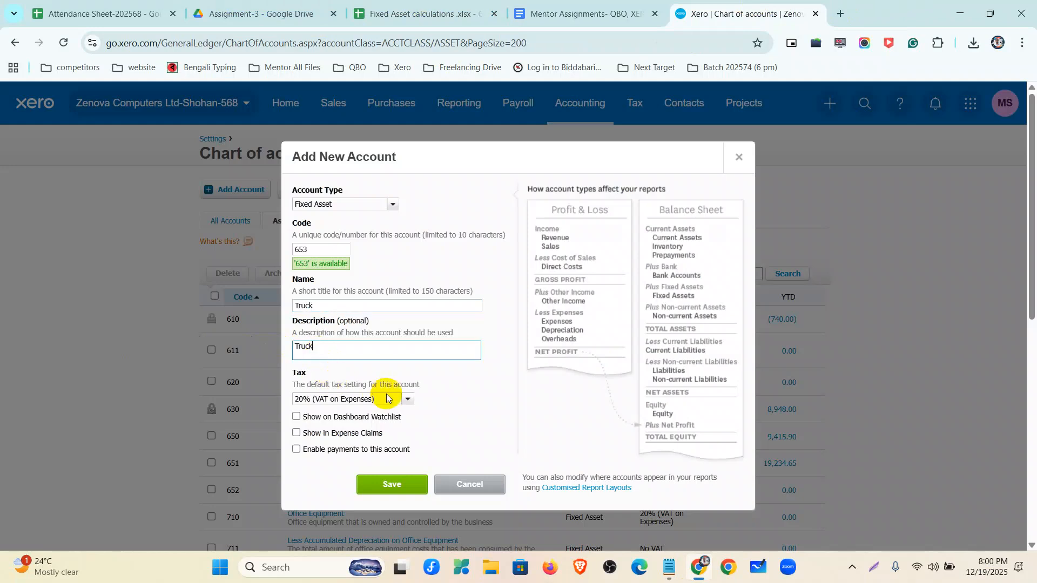
Step: Set the Truck account's default tax to No VAT and save the account
{"action": "left_click", "coordinate": [389, 399]}
{"action": "scroll", "coordinate": [384, 486], "scroll_direction": "down", "scroll_amount": 5}
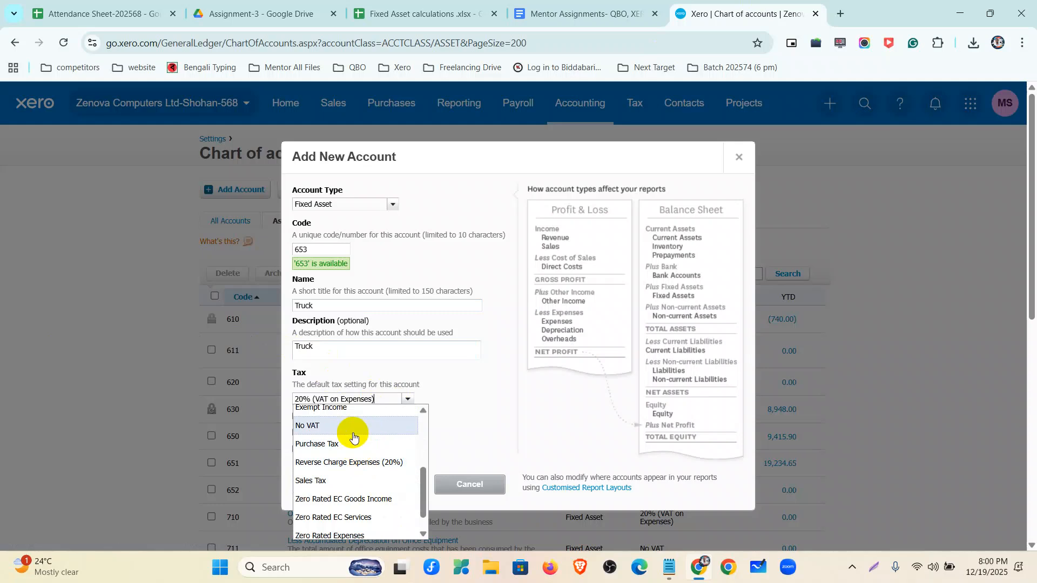
{"action": "left_click", "coordinate": [348, 427]}
{"action": "left_click", "coordinate": [393, 484]}
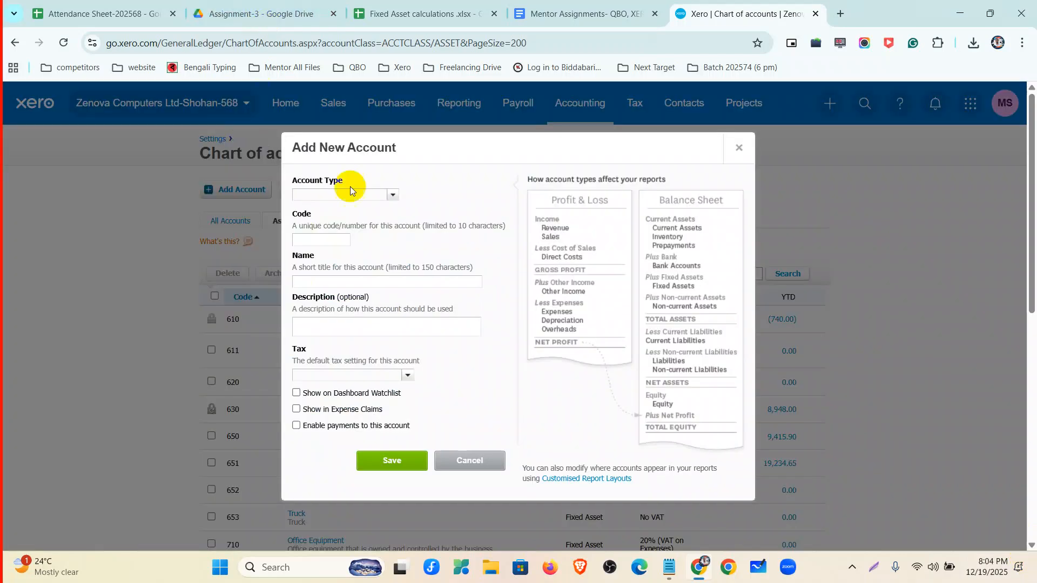
Step: Start another new account of type Fixed Asset with code 654
{"action": "left_click", "coordinate": [392, 195]}
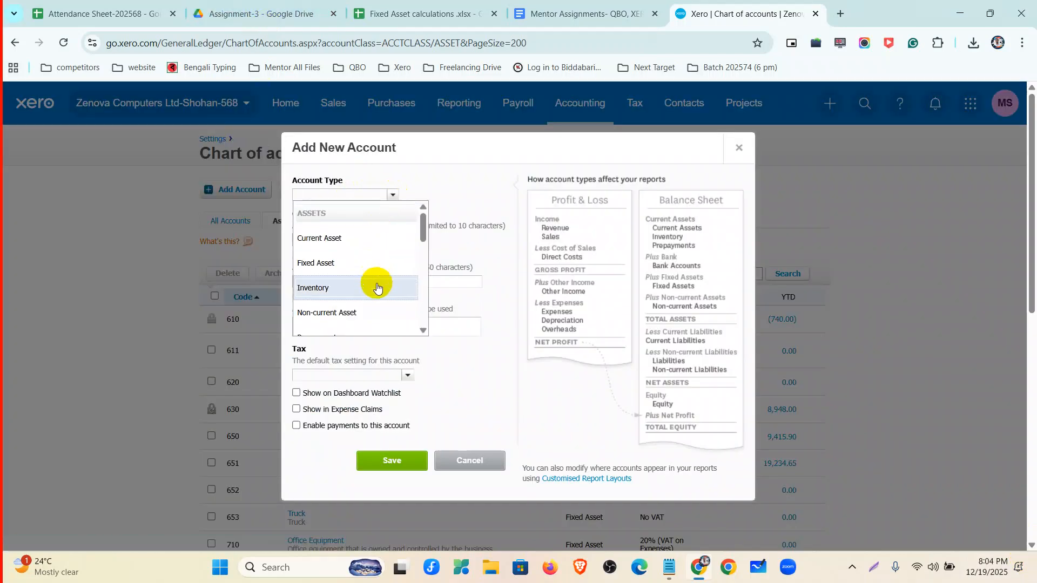
{"action": "scroll", "coordinate": [342, 254], "scroll_direction": "down", "scroll_amount": 1}
{"action": "scroll", "coordinate": [333, 263], "scroll_direction": "up", "scroll_amount": 1}
{"action": "left_click", "coordinate": [333, 263]}
{"action": "left_click", "coordinate": [319, 240]}
{"action": "type", "text": "654"}
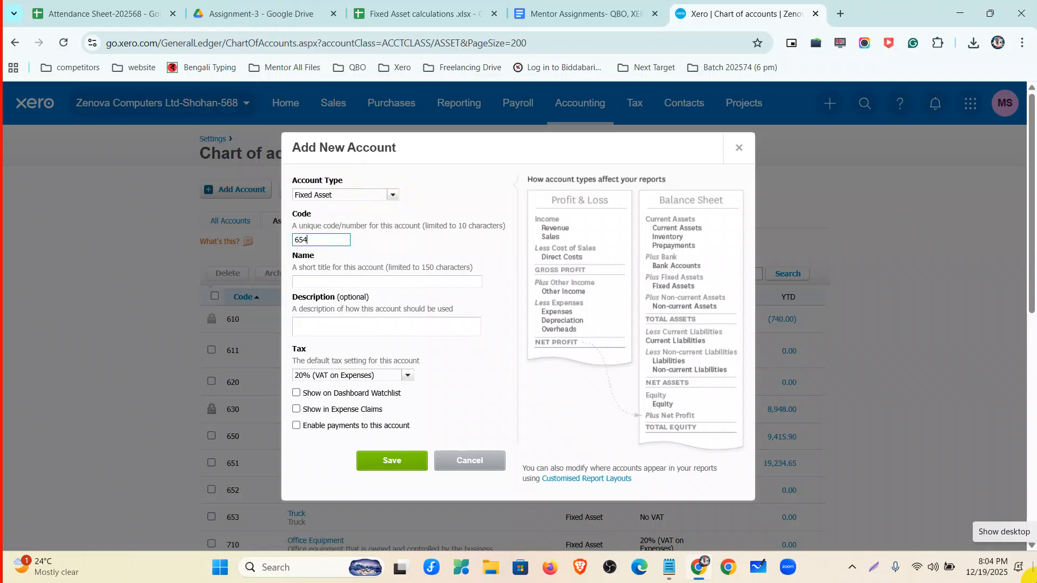
Step: Name account 654 Accumulated Depreciation-Truck and reuse the same text as its description
{"action": "left_click", "coordinate": [367, 281]}
{"action": "type", "text": "A"}
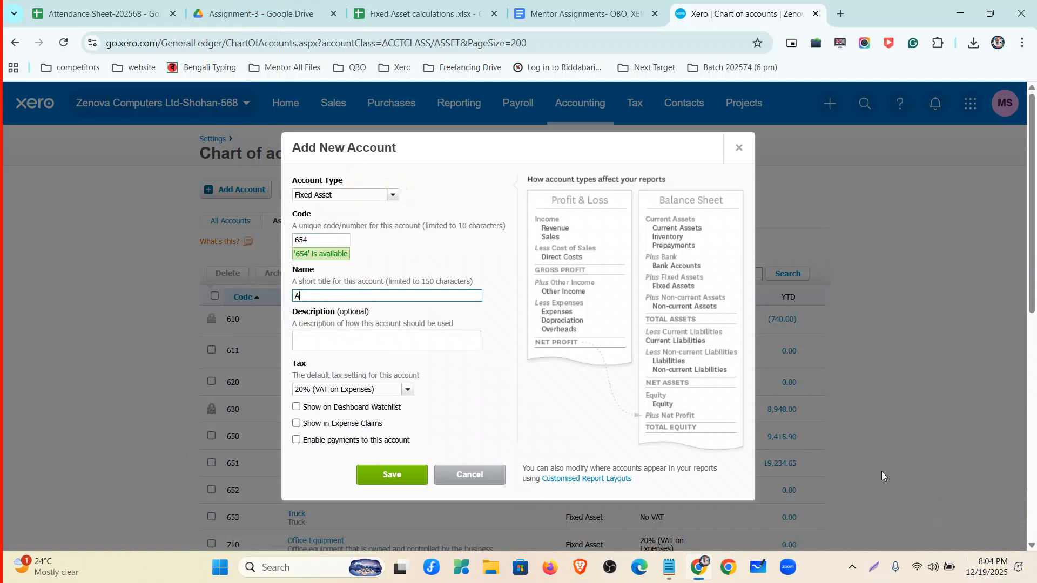
{"action": "type", "text": "ccumulated Depreciation-Truck"}
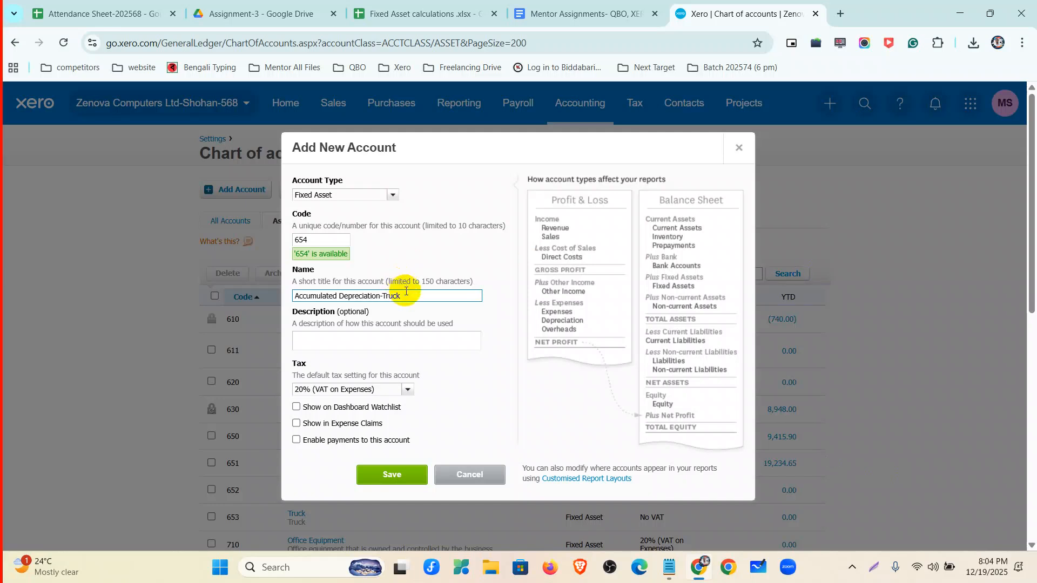
{"action": "left_click_drag", "start_coordinate": [410, 296], "coordinate": [235, 315]}
{"action": "key", "text": "ctrl+c"}
{"action": "left_click", "coordinate": [343, 341]}
{"action": "key", "text": "ctrl+v"}
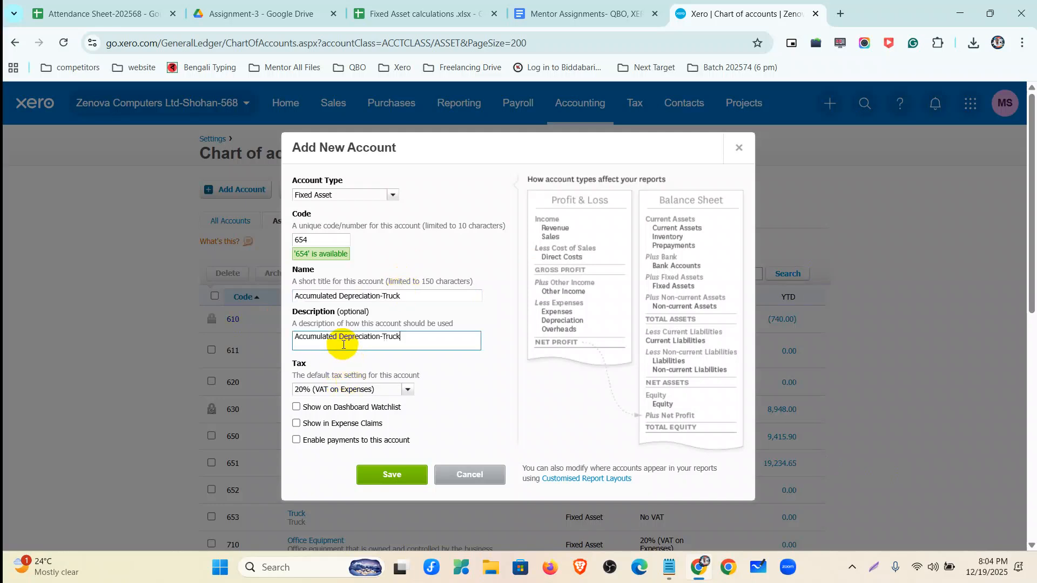
Step: Set the Accumulated Depreciation-Truck account's tax to No VAT, save it and check it in the asset list
{"action": "left_click", "coordinate": [409, 391]}
{"action": "scroll", "coordinate": [382, 458], "scroll_direction": "down", "scroll_amount": 4}
{"action": "left_click", "coordinate": [361, 483]}
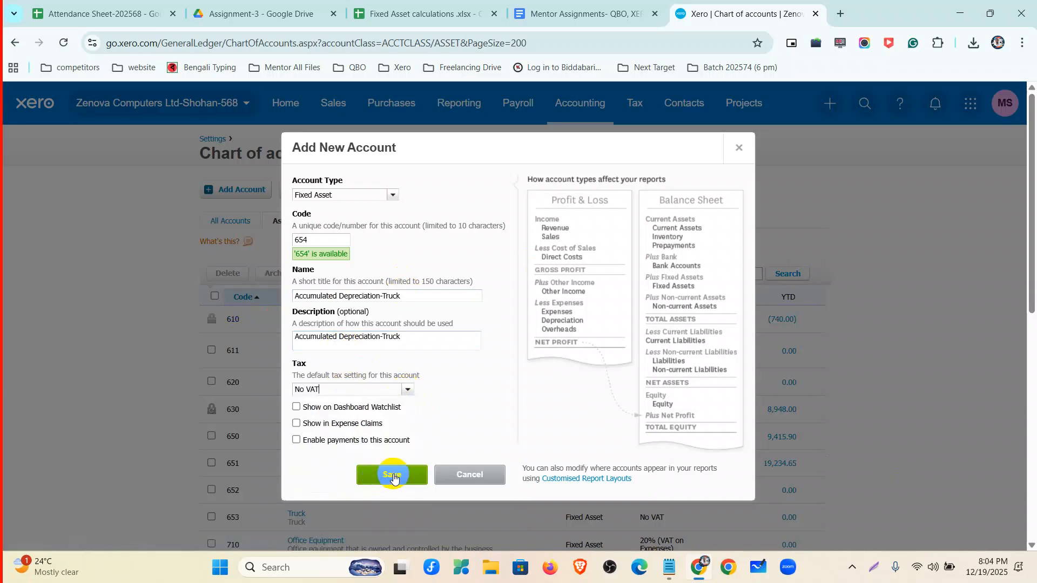
{"action": "left_click", "coordinate": [394, 474]}
{"action": "scroll", "coordinate": [412, 326], "scroll_direction": "down", "scroll_amount": 4}
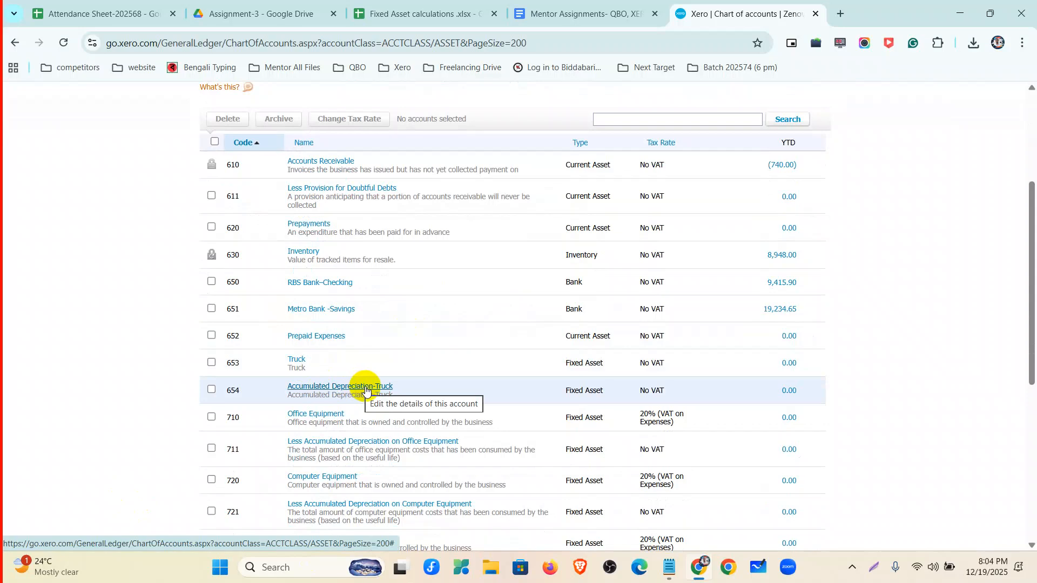
Step: Start a new account of type Fixed Asset with code 655
{"action": "scroll", "coordinate": [366, 389], "scroll_direction": "up", "scroll_amount": 3}
{"action": "left_click", "coordinate": [212, 121]}
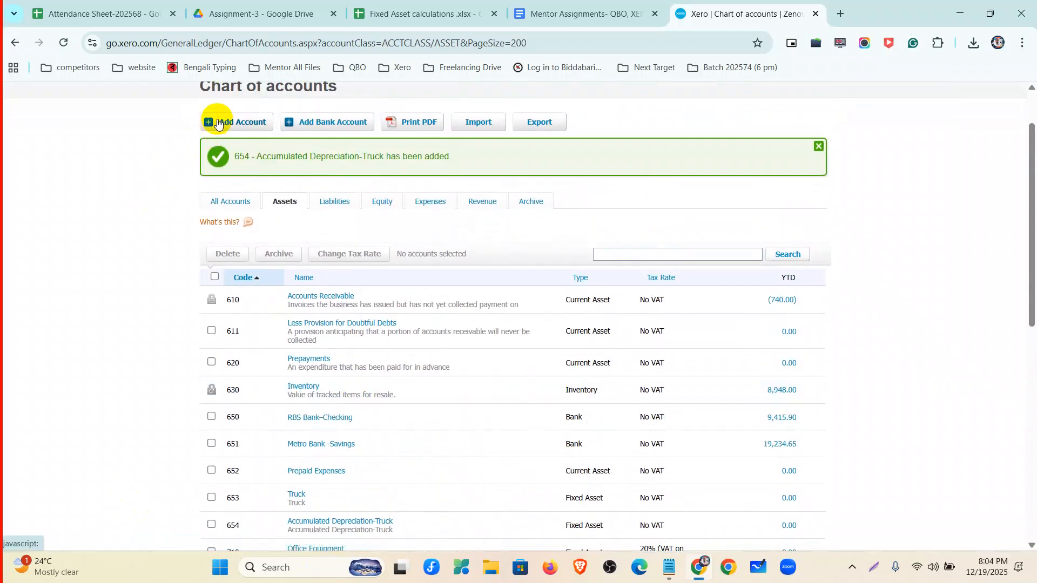
{"action": "left_click", "coordinate": [391, 194]}
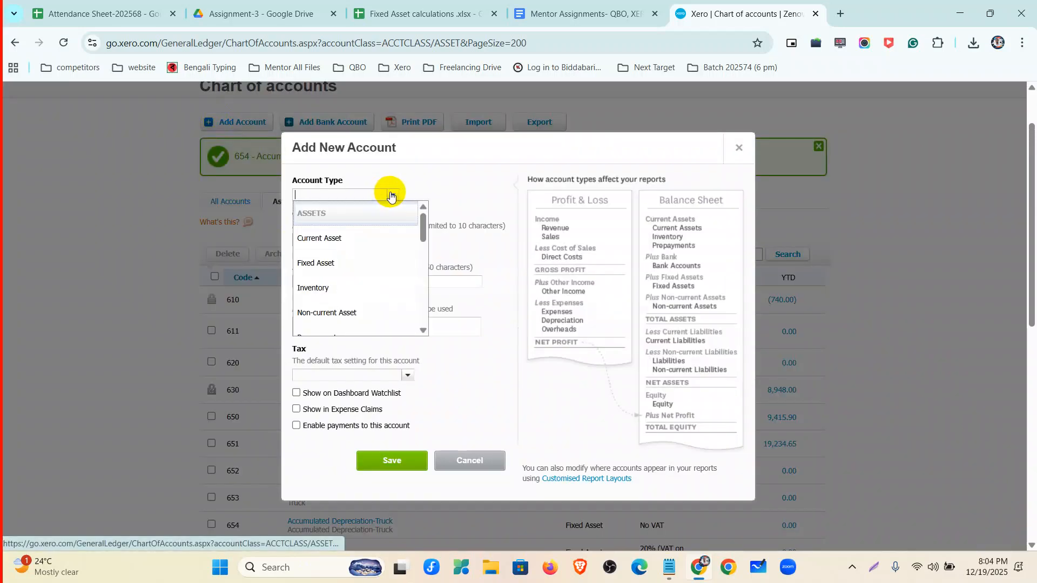
{"action": "left_click", "coordinate": [381, 260]}
{"action": "left_click", "coordinate": [323, 241]}
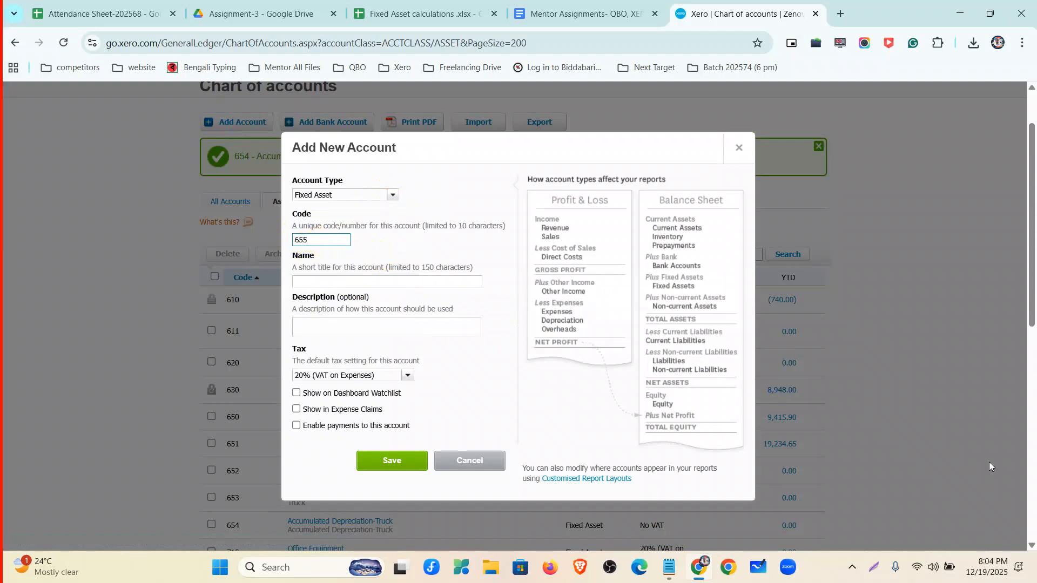
Step: Copy Air Conditioner from the Fixed Asset calculations spreadsheet into account 655's name and description in Xero
{"action": "left_click", "coordinate": [425, 278]}
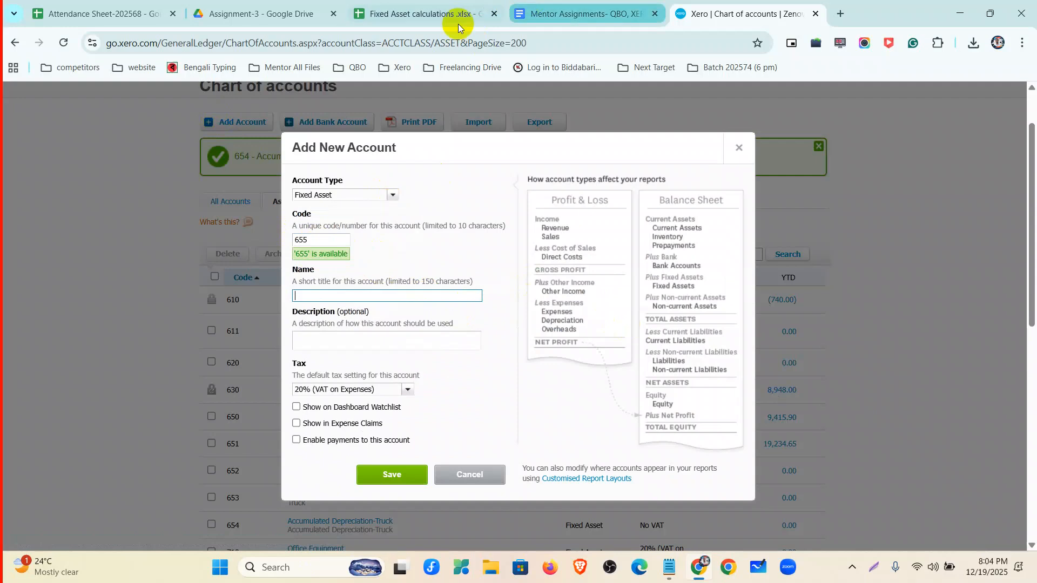
{"action": "left_click", "coordinate": [446, 14]}
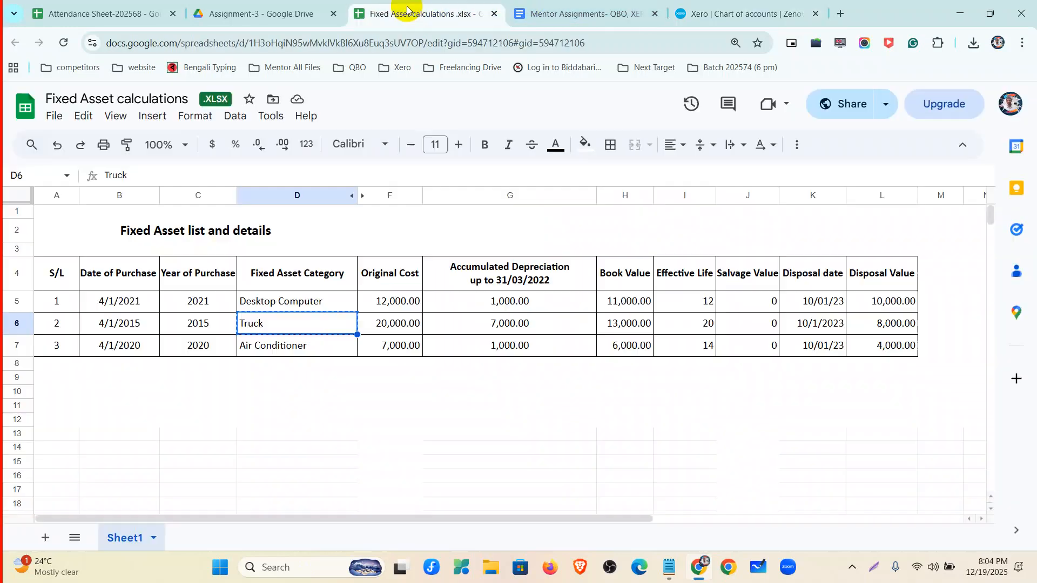
{"action": "left_click", "coordinate": [298, 347]}
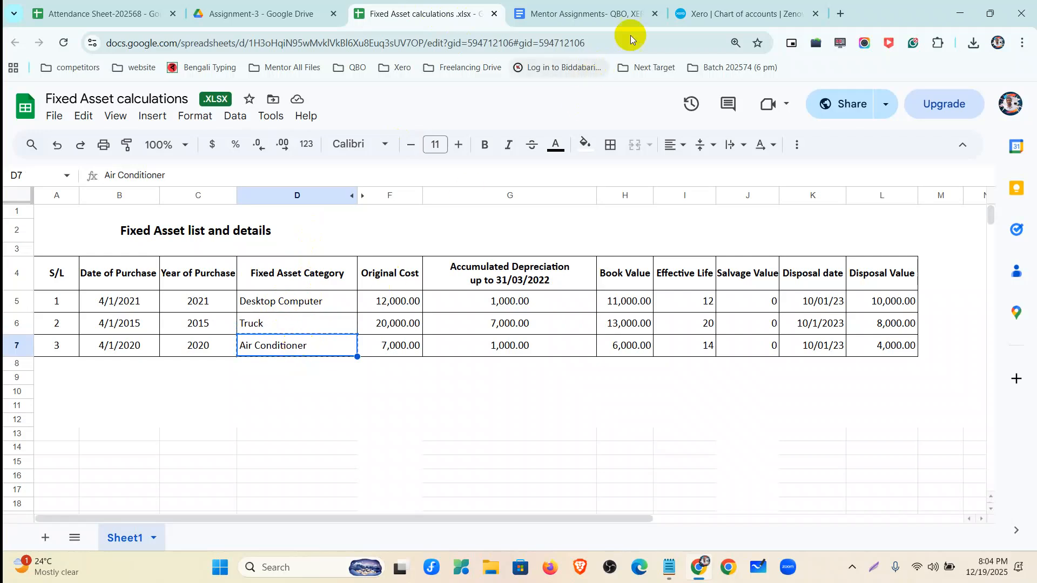
{"action": "left_click", "coordinate": [699, 11]}
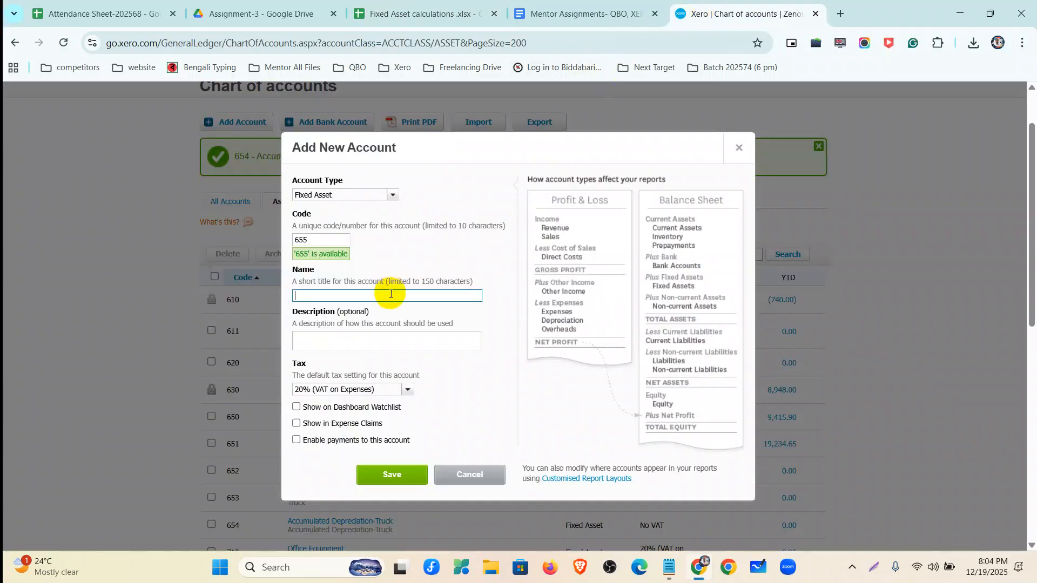
{"action": "key", "text": "ctrl+v"}
{"action": "left_click", "coordinate": [386, 343]}
{"action": "key", "text": "ctrl+v"}
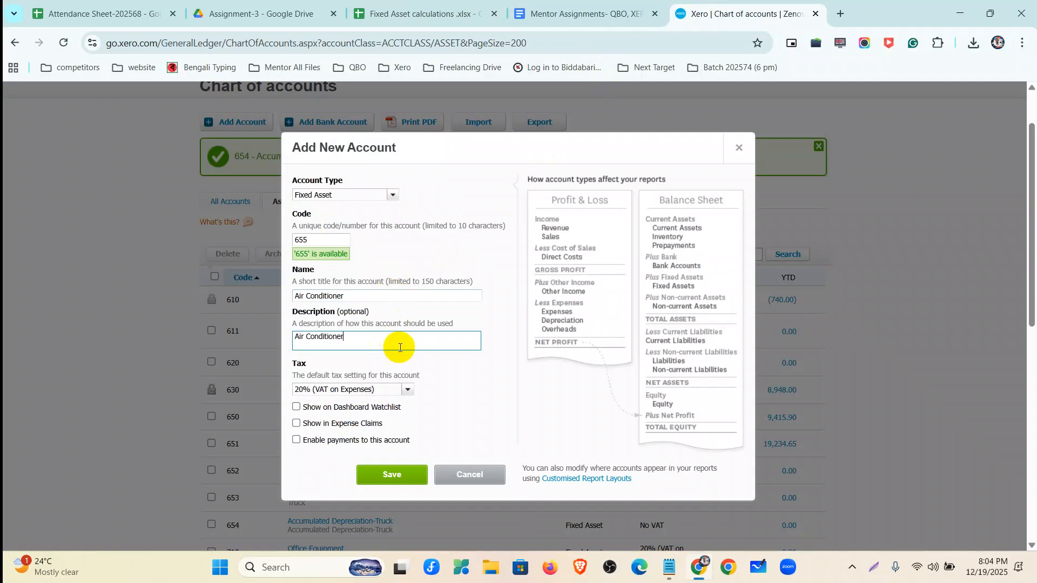
Step: Set the Air Conditioner account's default tax to No VAT and save the account
{"action": "left_click", "coordinate": [406, 390]}
{"action": "scroll", "coordinate": [368, 517], "scroll_direction": "down", "scroll_amount": 3}
{"action": "left_click", "coordinate": [372, 416]}
{"action": "left_click", "coordinate": [384, 473]}
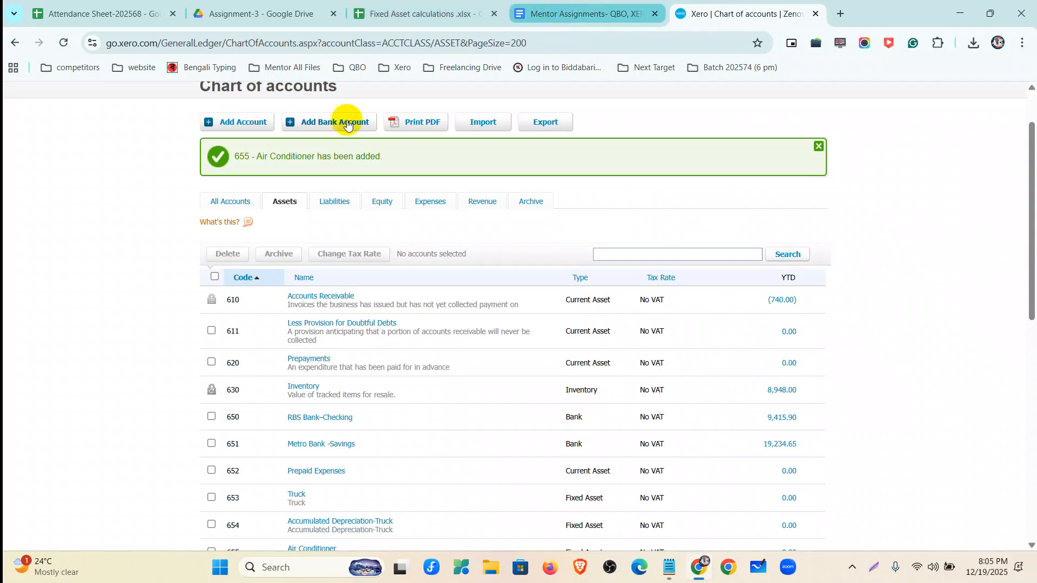
Step: Start a new account of type Fixed Asset with code 656
{"action": "left_click", "coordinate": [235, 122]}
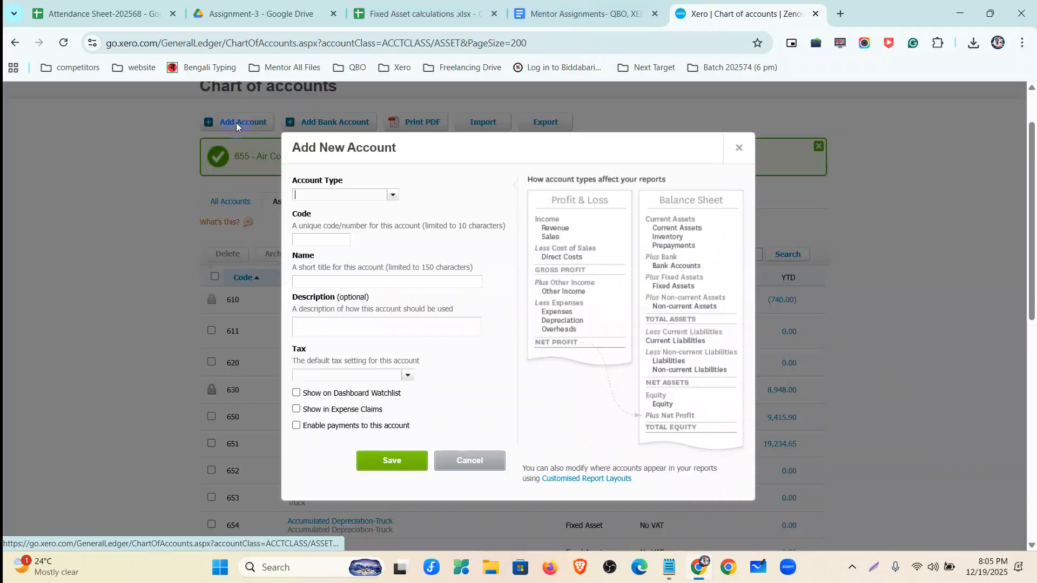
{"action": "left_click", "coordinate": [391, 195]}
{"action": "scroll", "coordinate": [353, 289], "scroll_direction": "down", "scroll_amount": 3}
{"action": "scroll", "coordinate": [351, 289], "scroll_direction": "up", "scroll_amount": 3}
{"action": "left_click", "coordinate": [346, 263]}
{"action": "left_click", "coordinate": [327, 240]}
{"action": "type", "text": "656"}
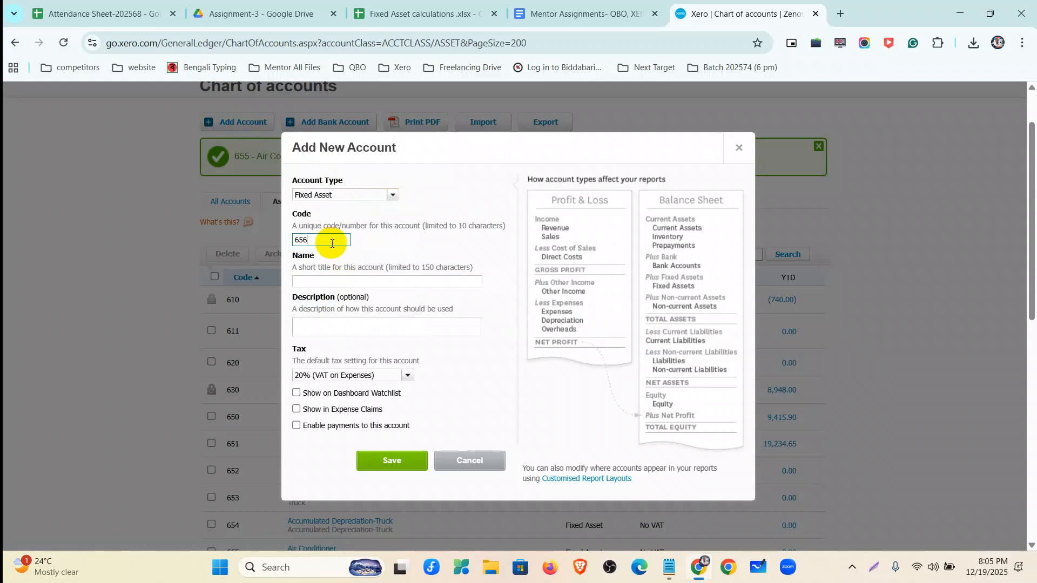
Step: Enter Accumulated Depreciation-Air Conditioner as both the name and the description of account 656
{"action": "left_click", "coordinate": [342, 281]}
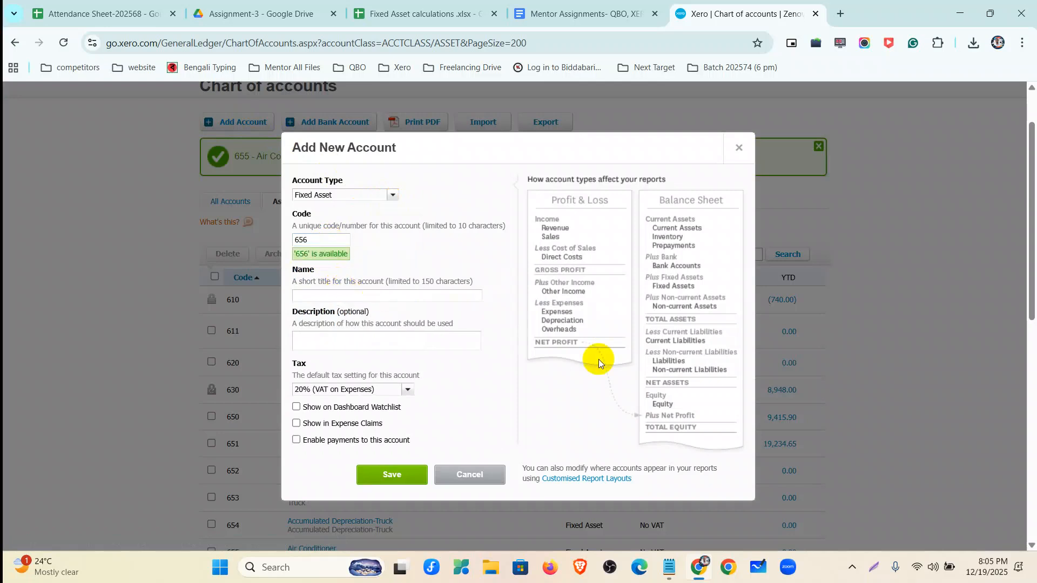
{"action": "scroll", "coordinate": [598, 359], "scroll_direction": "down", "scroll_amount": 8}
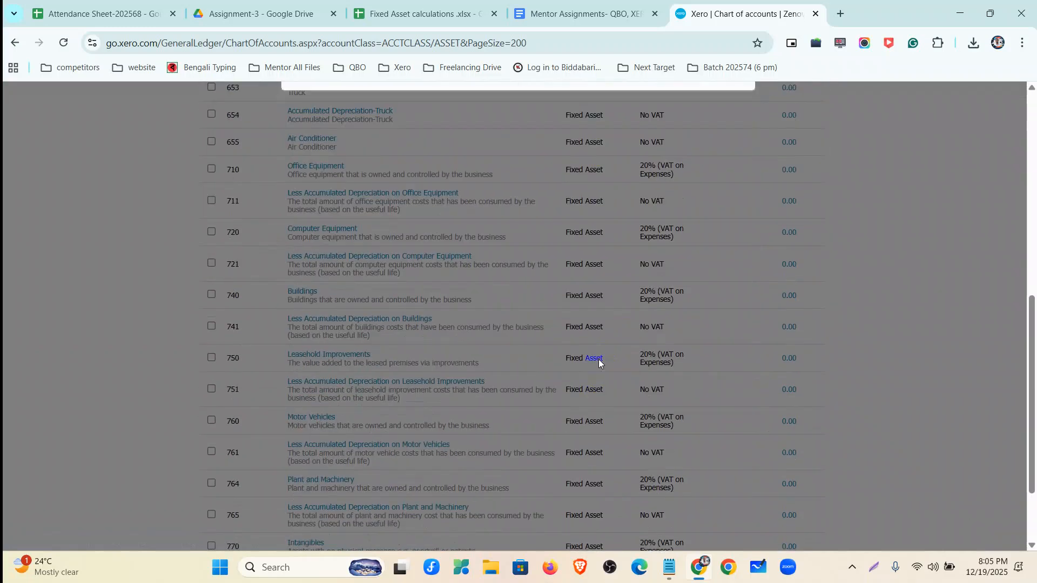
{"action": "scroll", "coordinate": [598, 359], "scroll_direction": "up", "scroll_amount": 8}
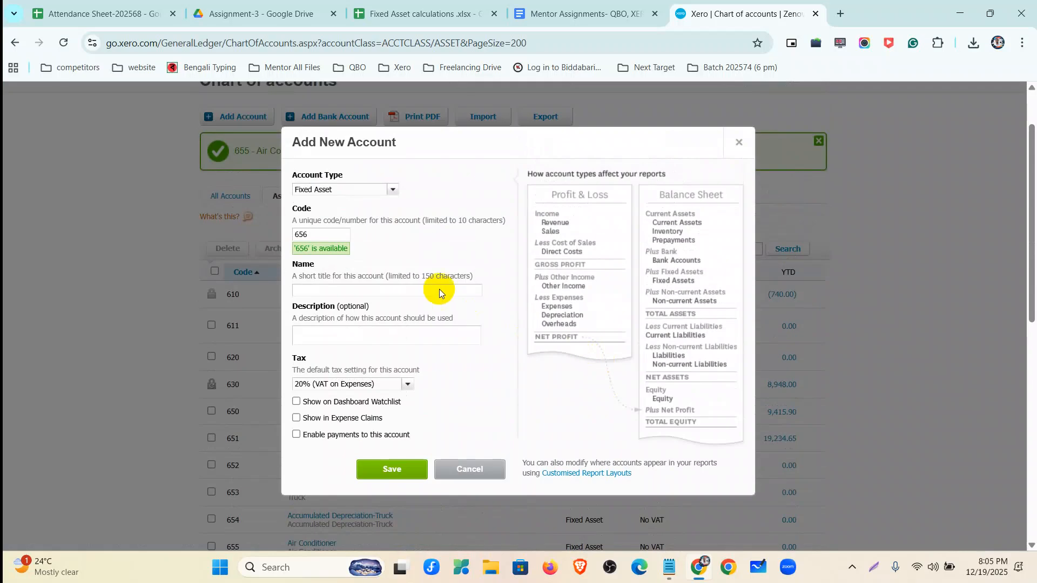
{"action": "type", "text": "Accumulated "}
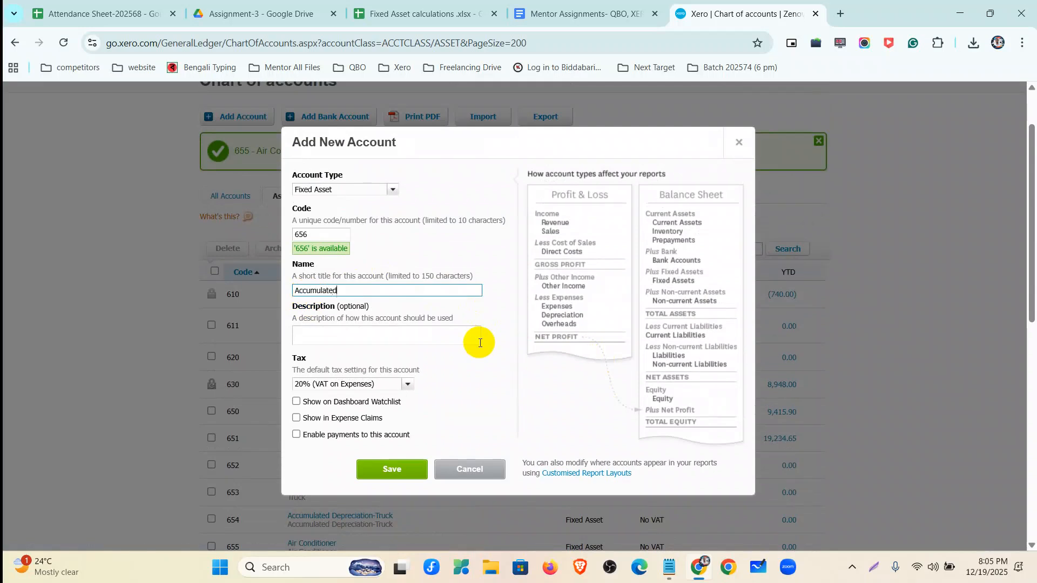
{"action": "type", "text": "Depreciation-"}
{"action": "key", "text": "ctrl+v"}
{"action": "left_click_drag", "start_coordinate": [443, 291], "coordinate": [254, 266]}
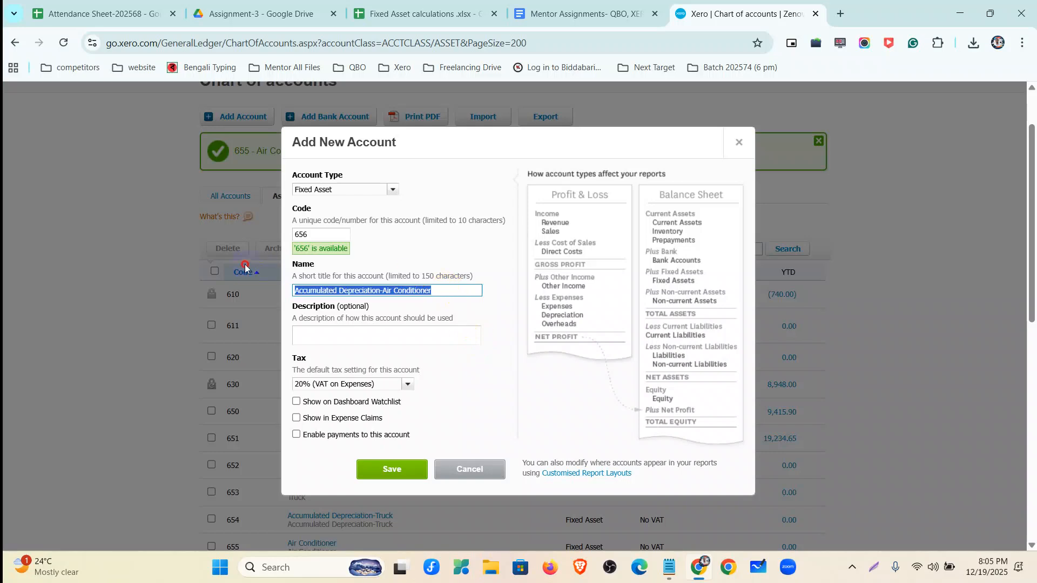
{"action": "key", "text": "ctrl+c"}
{"action": "left_click", "coordinate": [360, 337]}
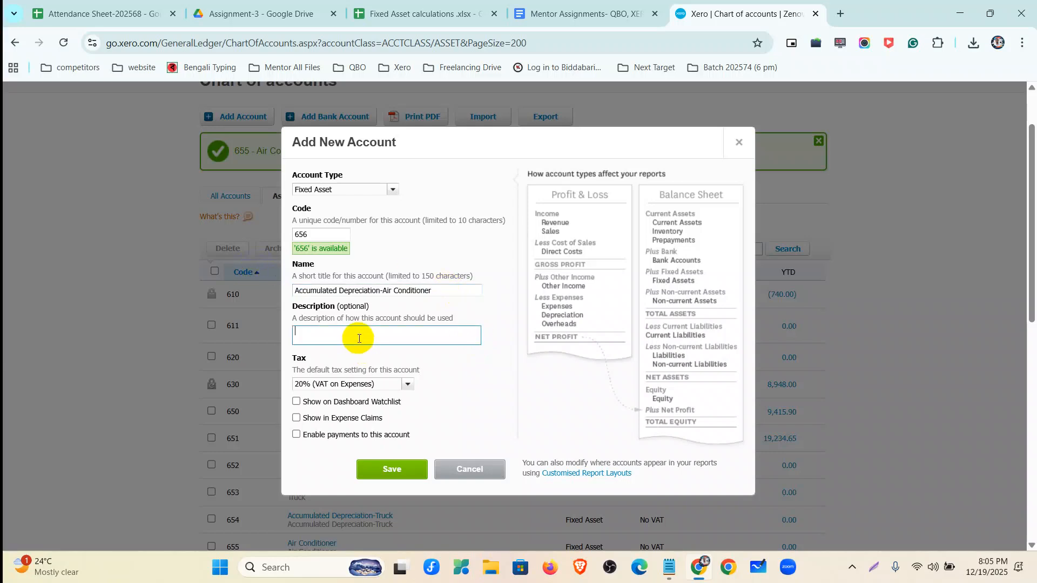
{"action": "key", "text": "ctrl+v"}
Step: Set account 656's default tax to No VAT and save the account
{"action": "left_click", "coordinate": [407, 386]}
{"action": "scroll", "coordinate": [381, 445], "scroll_direction": "down", "scroll_amount": 3}
{"action": "scroll", "coordinate": [365, 303], "scroll_direction": "down", "scroll_amount": 2}
{"action": "left_click", "coordinate": [348, 345]}
{"action": "left_click", "coordinate": [392, 335]}
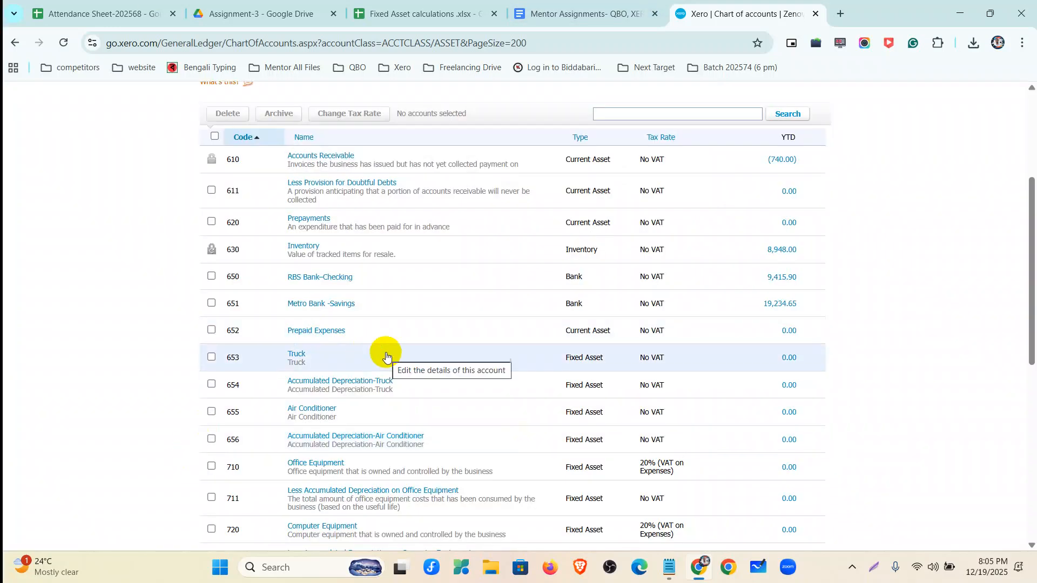
{"action": "scroll", "coordinate": [330, 449], "scroll_direction": "up", "scroll_amount": 1}
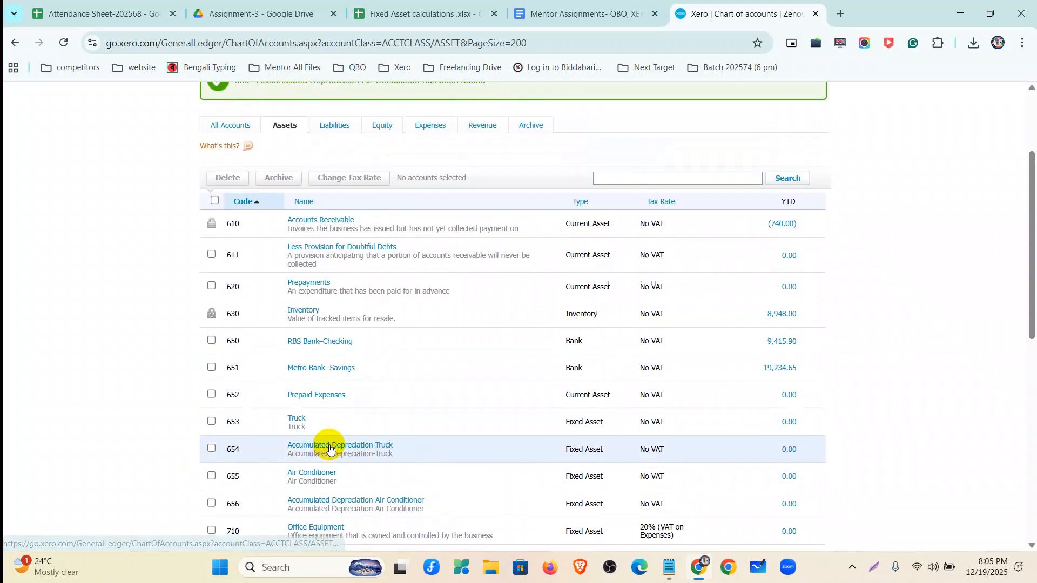
Step: Copy Desktop Computer from the Fixed Asset calculations spreadsheet and start a new Fixed Asset account with code 657 in Xero
{"action": "left_click", "coordinate": [438, 10]}
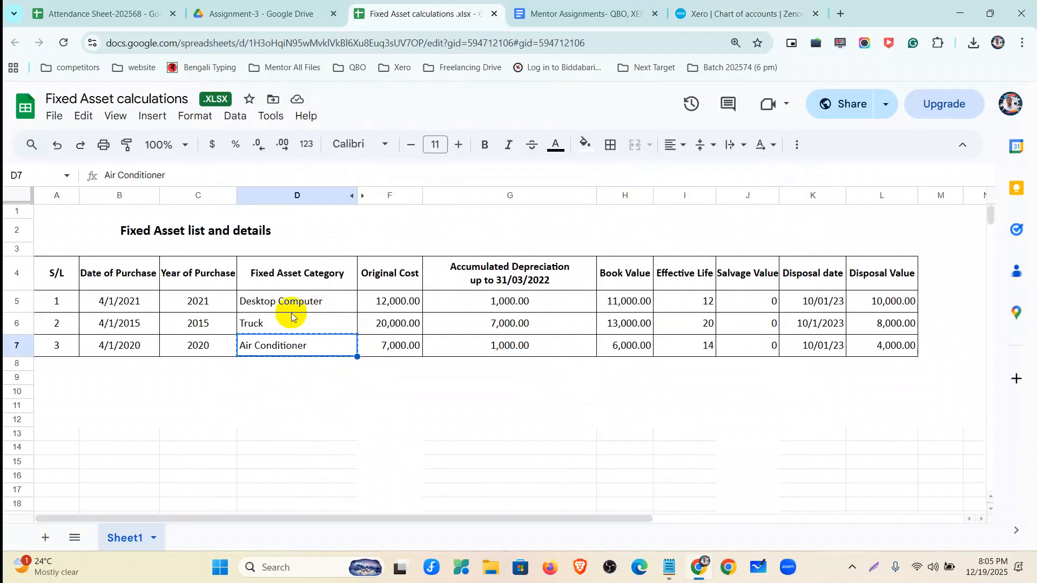
{"action": "left_click", "coordinate": [291, 311]}
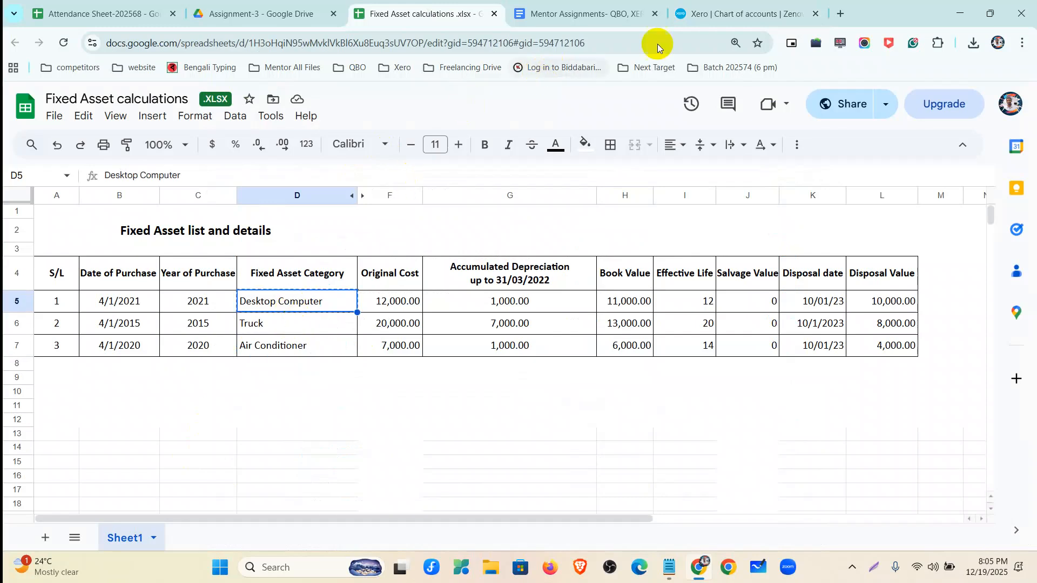
{"action": "left_click", "coordinate": [702, 14]}
{"action": "left_click", "coordinate": [263, 190]}
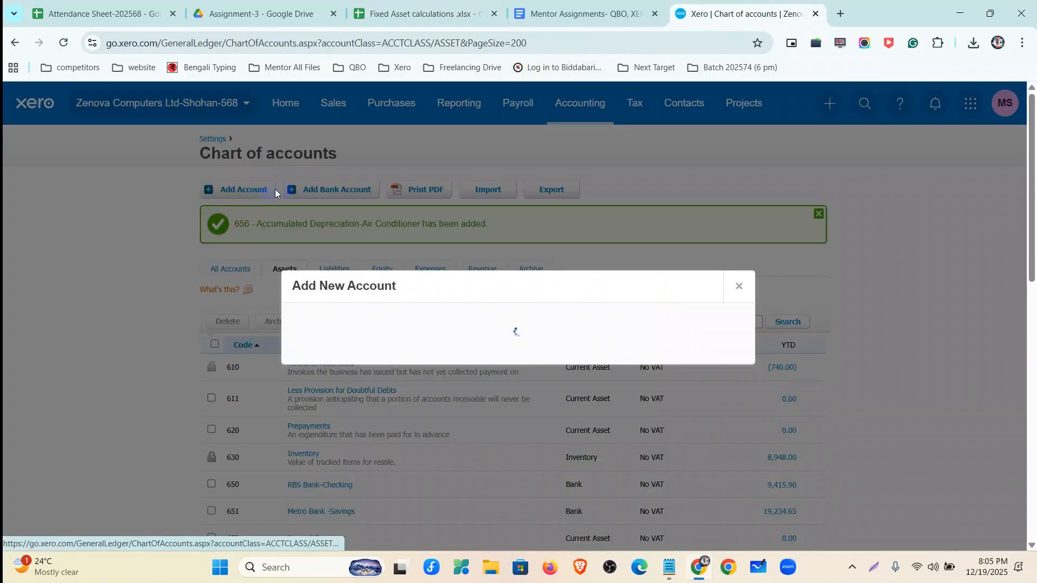
{"action": "left_click", "coordinate": [392, 196]}
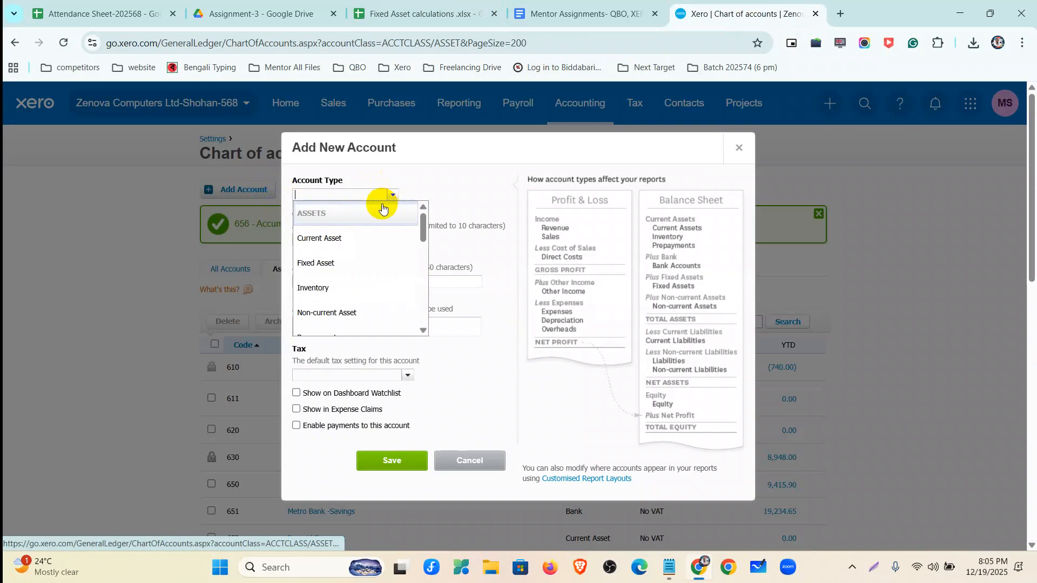
{"action": "left_click", "coordinate": [346, 263]}
{"action": "left_click", "coordinate": [340, 244]}
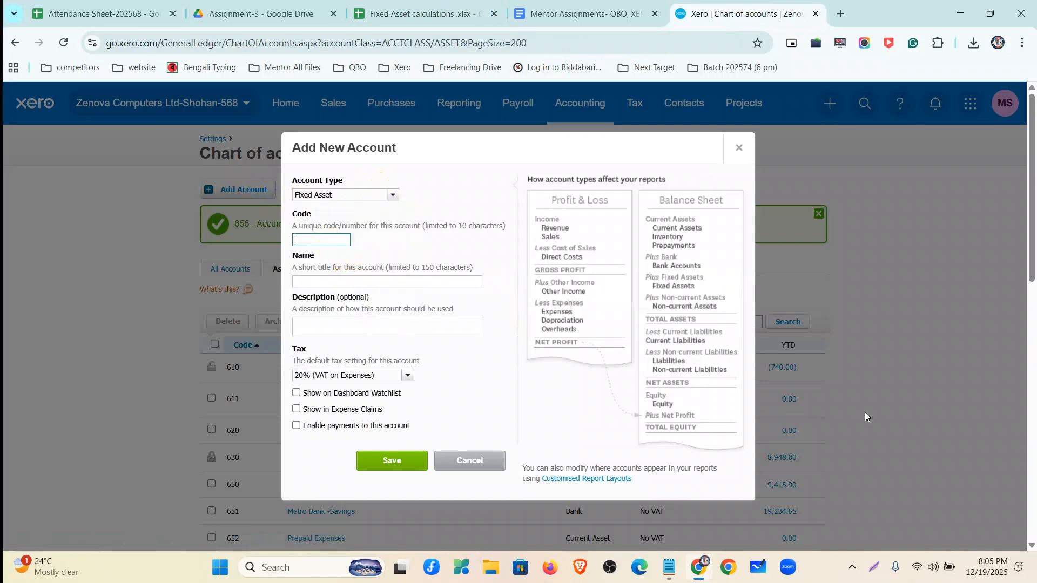
{"action": "type", "text": "657"}
Step: Enter Desktop Computer as both the name and the description of account 657
{"action": "left_click", "coordinate": [371, 279]}
{"action": "type", "text": "Desktop Computer"}
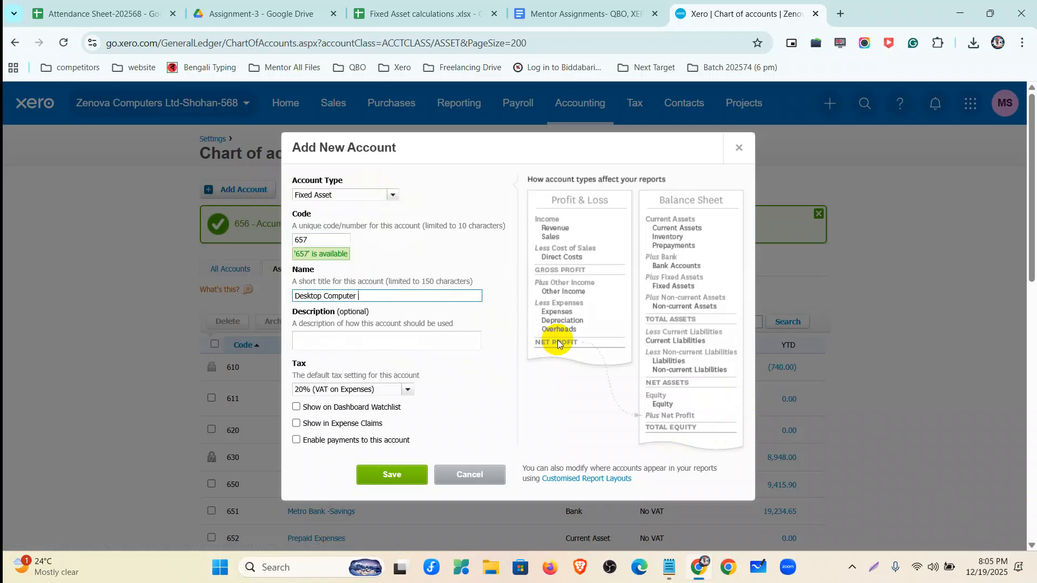
{"action": "left_click", "coordinate": [301, 338]}
{"action": "key", "text": "ctrl+v"}
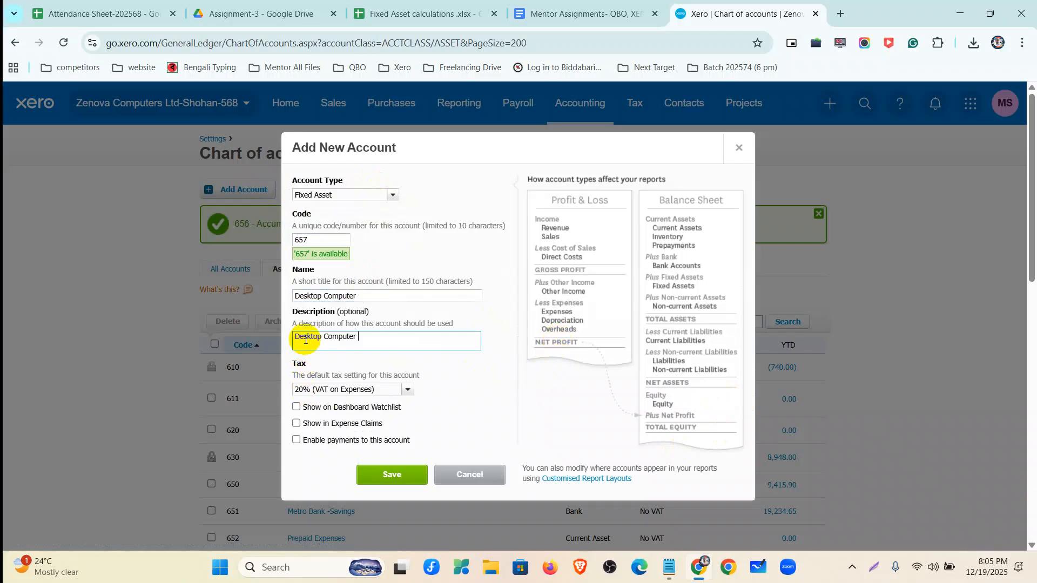
Step: Set the Desktop Computer account's default tax to No VAT and save the account
{"action": "left_click", "coordinate": [408, 390]}
{"action": "scroll", "coordinate": [346, 427], "scroll_direction": "down", "scroll_amount": 3}
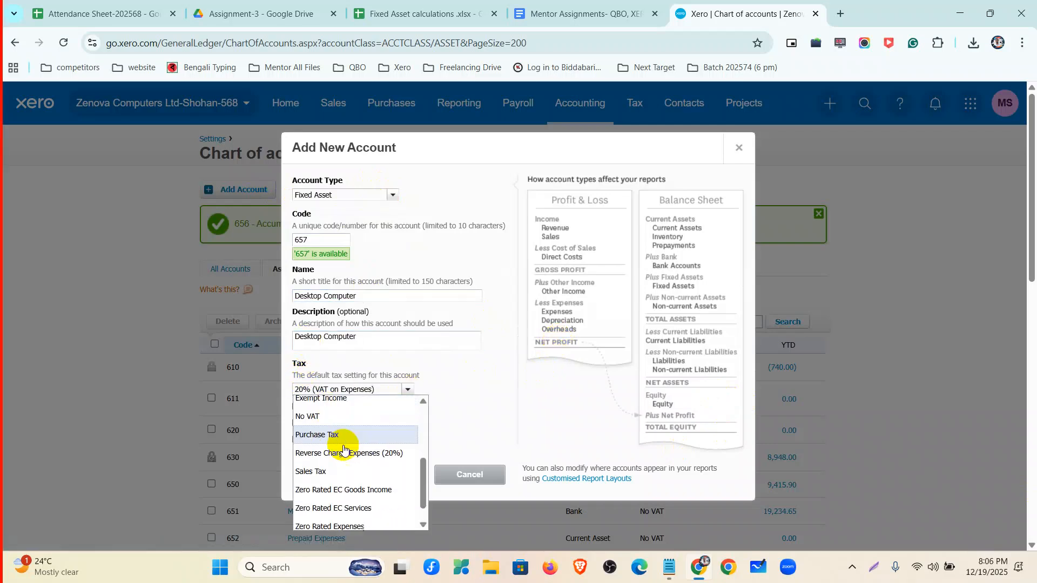
{"action": "left_click", "coordinate": [327, 412]}
{"action": "left_click", "coordinate": [381, 471]}
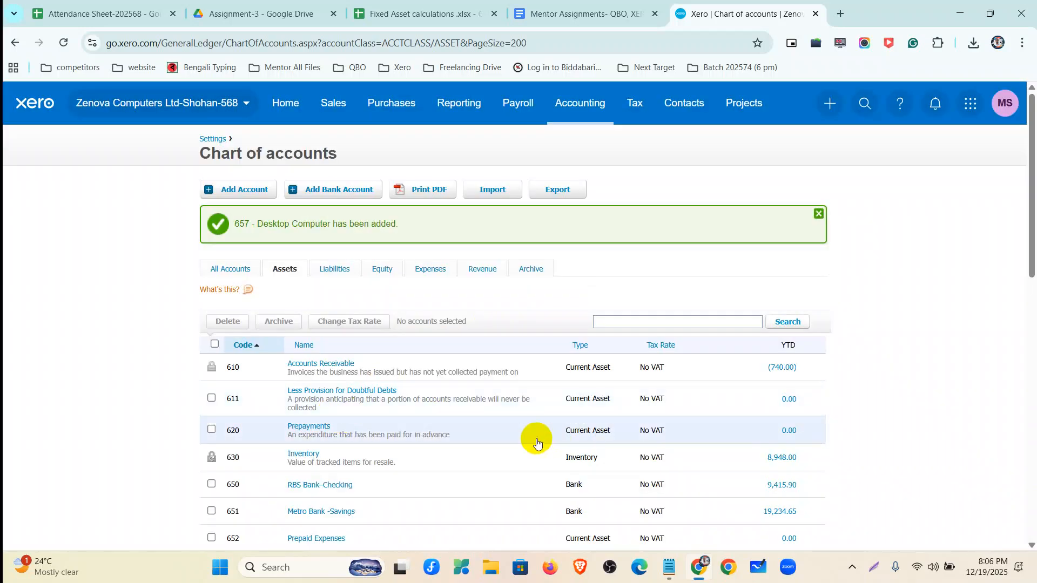
Step: Start a new account of type Fixed Asset with code 658
{"action": "left_click", "coordinate": [232, 188]}
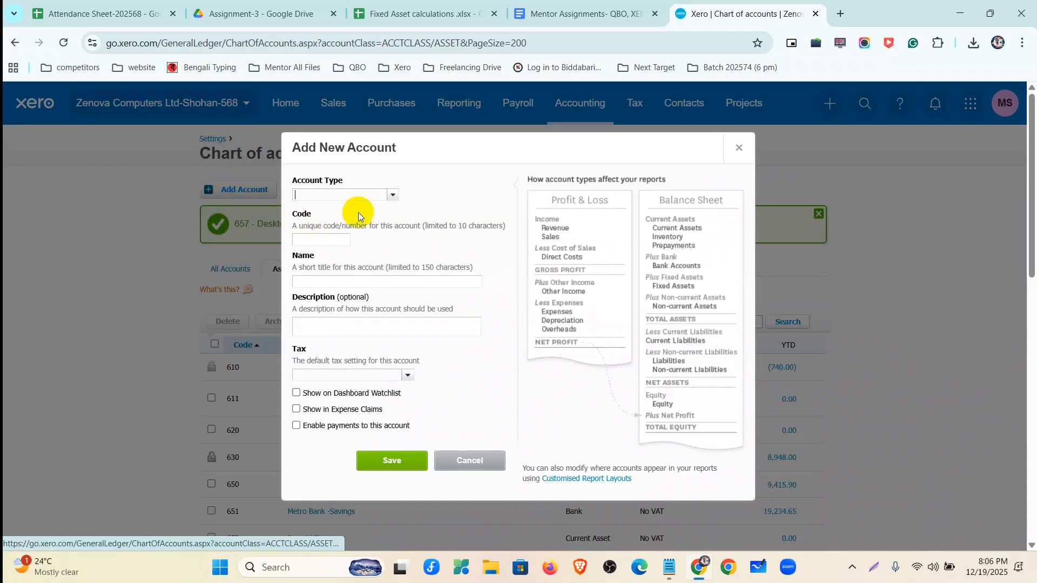
{"action": "left_click", "coordinate": [390, 197]}
{"action": "left_click", "coordinate": [335, 256]}
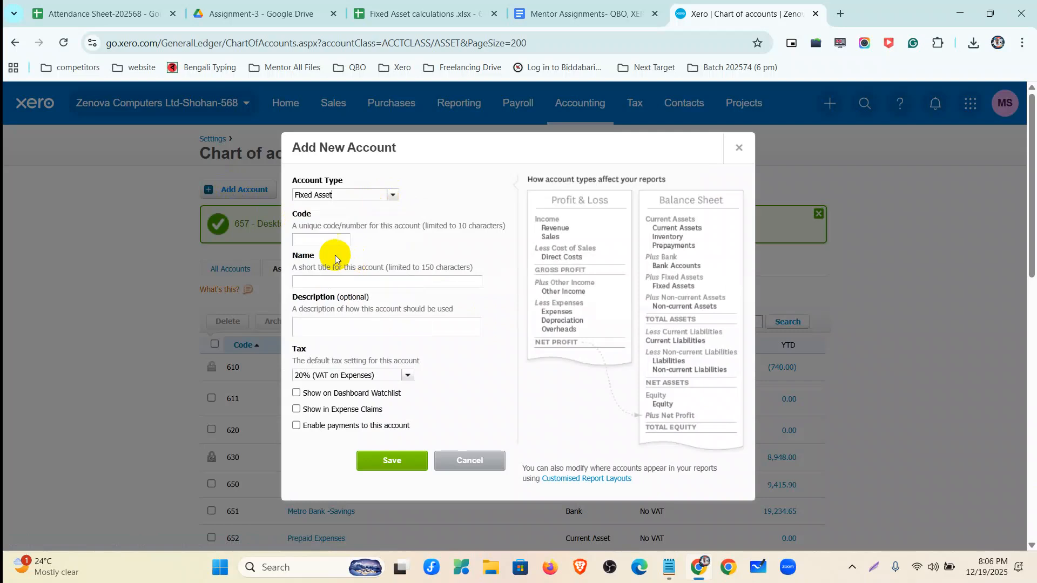
{"action": "left_click", "coordinate": [320, 237]}
{"action": "type", "text": "658"}
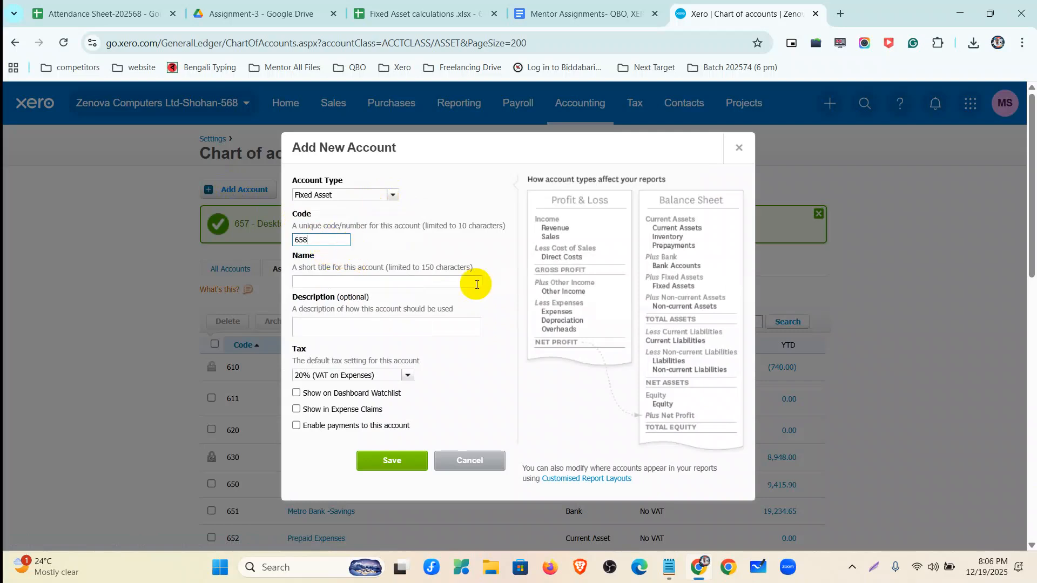
Step: Enter Accumulated Depreciation-Desktop Computer as both the name and the description of account 658
{"action": "left_click", "coordinate": [395, 281]}
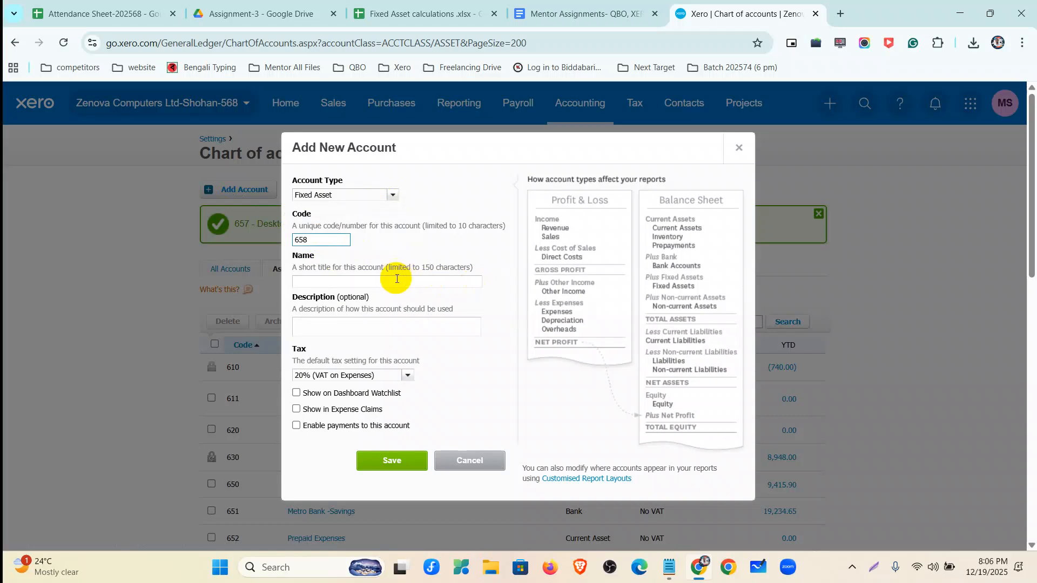
{"action": "type", "text": "Accumulate"}
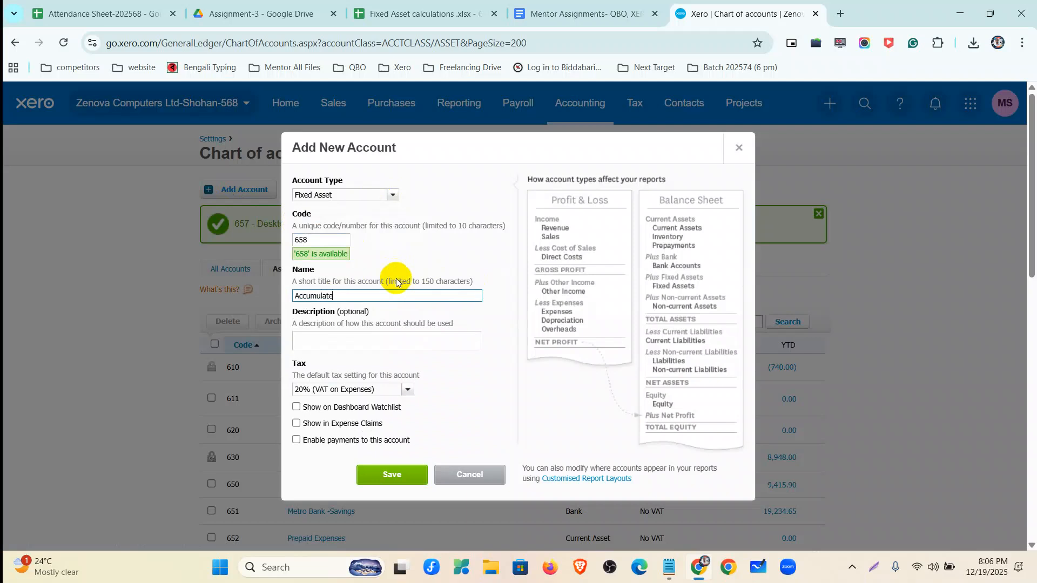
{"action": "type", "text": "d Depreciation-Desktop Computer"}
{"action": "left_click_drag", "start_coordinate": [442, 295], "coordinate": [231, 292]}
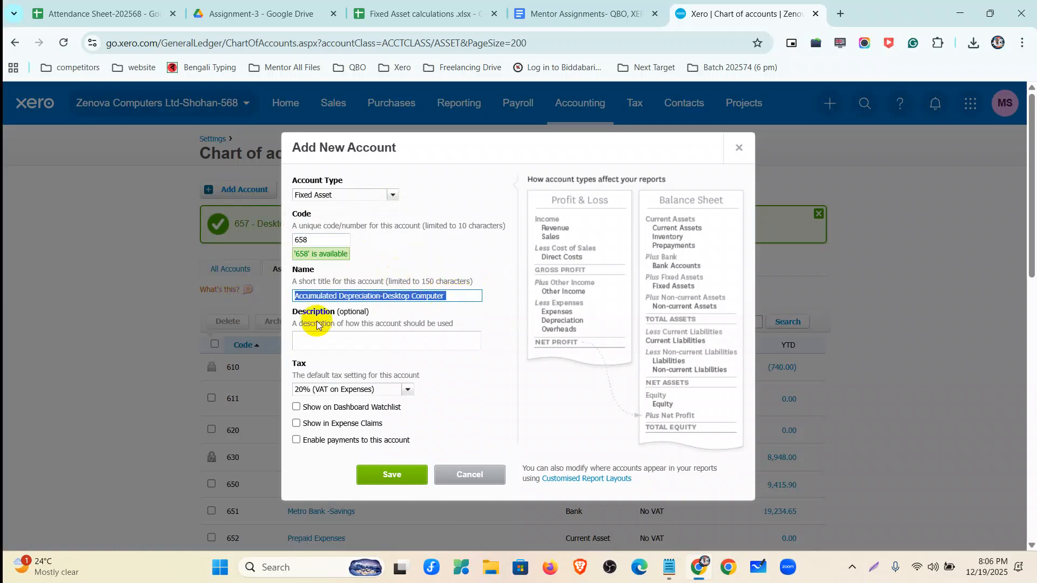
{"action": "left_click", "coordinate": [345, 344]}
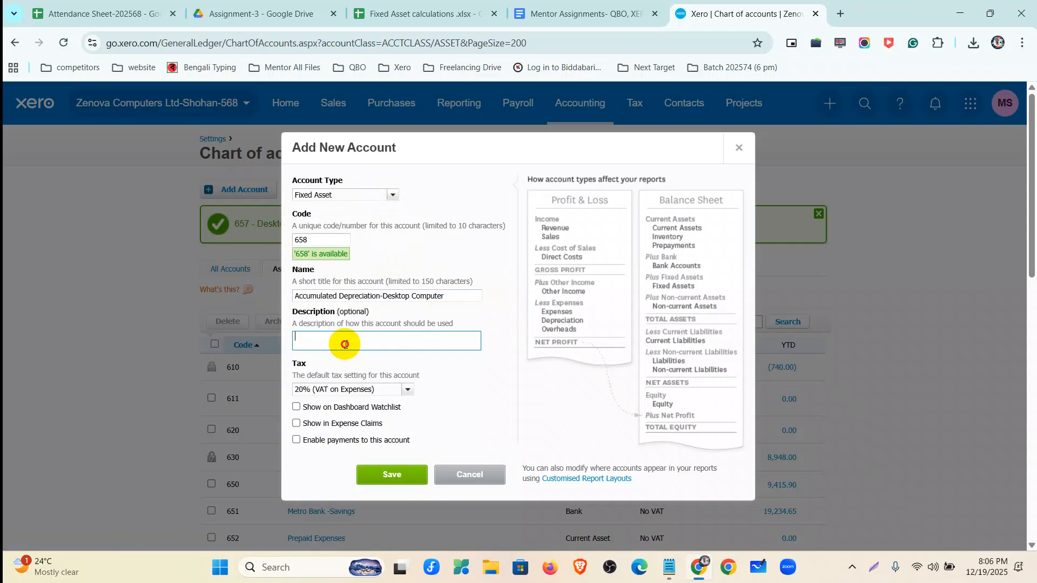
Step: Set account 658's default tax to No VAT, save it, and check the new fixed asset accounts in the list
{"action": "left_click", "coordinate": [406, 389]}
{"action": "scroll", "coordinate": [400, 398], "scroll_direction": "down", "scroll_amount": 3}
{"action": "scroll", "coordinate": [370, 330], "scroll_direction": "down", "scroll_amount": 2}
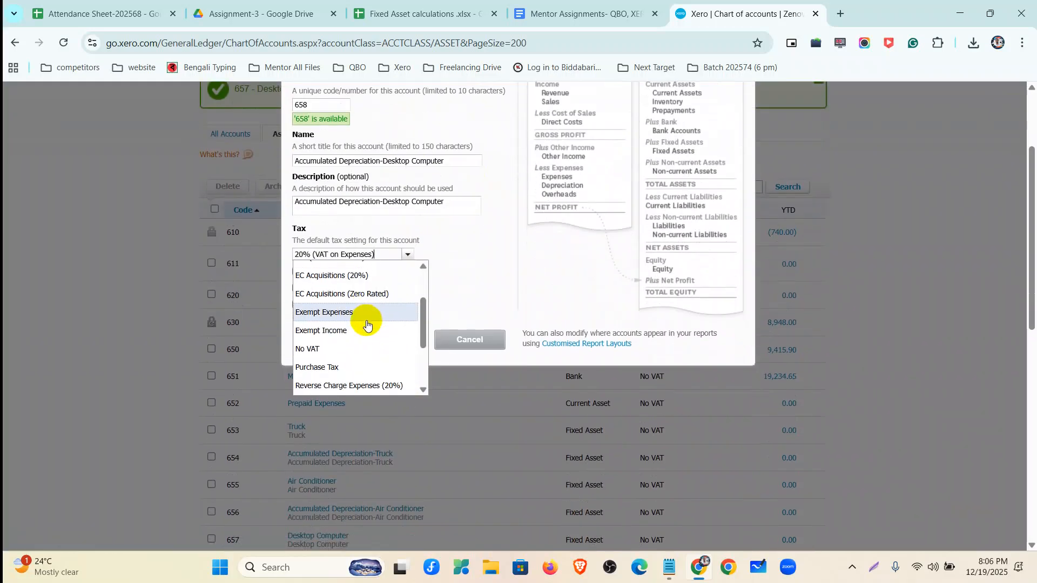
{"action": "left_click", "coordinate": [370, 347]}
{"action": "left_click", "coordinate": [405, 346]}
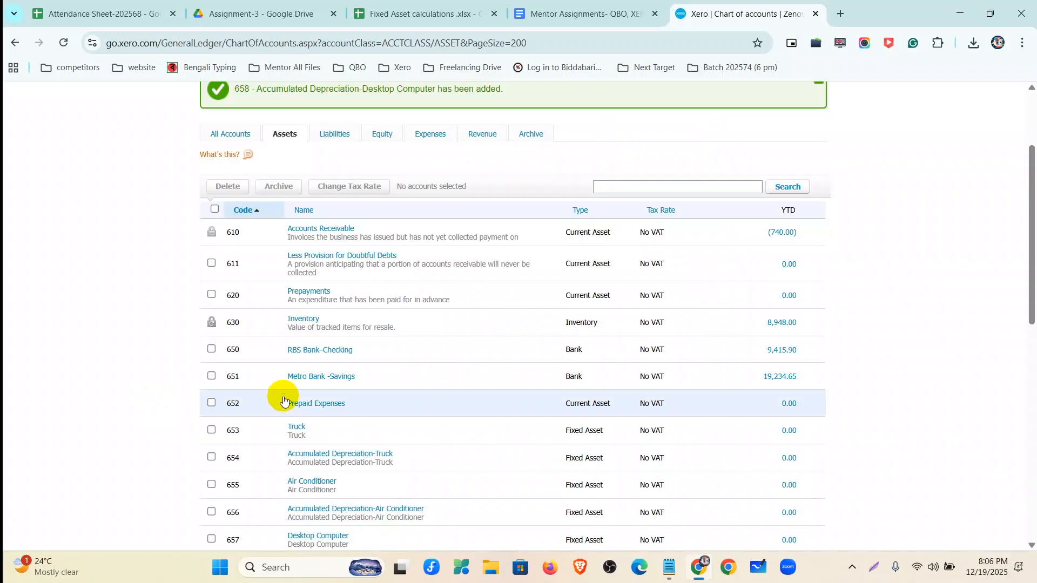
{"action": "scroll", "coordinate": [372, 361], "scroll_direction": "down", "scroll_amount": 3}
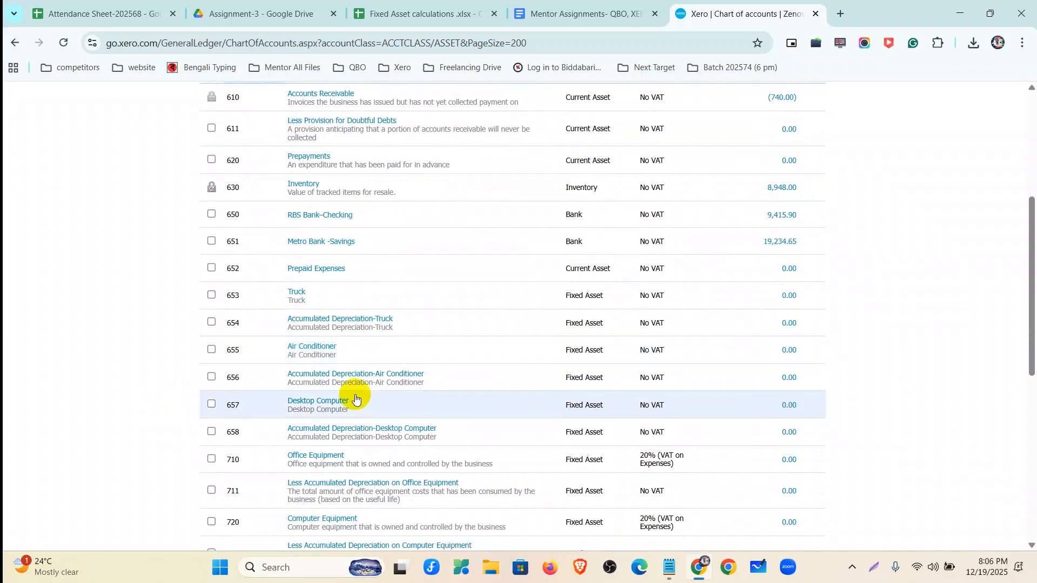
{"action": "scroll", "coordinate": [347, 394], "scroll_direction": "up", "scroll_amount": 5}
Step: Look over the expense accounts and, from the revenue accounts, start a new account of type Other Income with code 250
{"action": "left_click", "coordinate": [424, 275]}
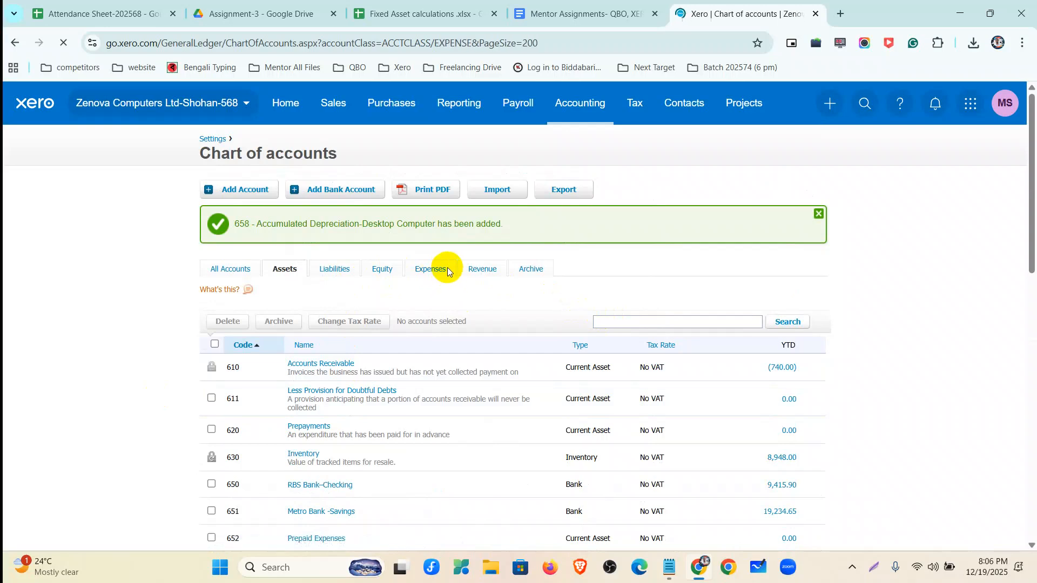
{"action": "scroll", "coordinate": [292, 371], "scroll_direction": "down", "scroll_amount": 2}
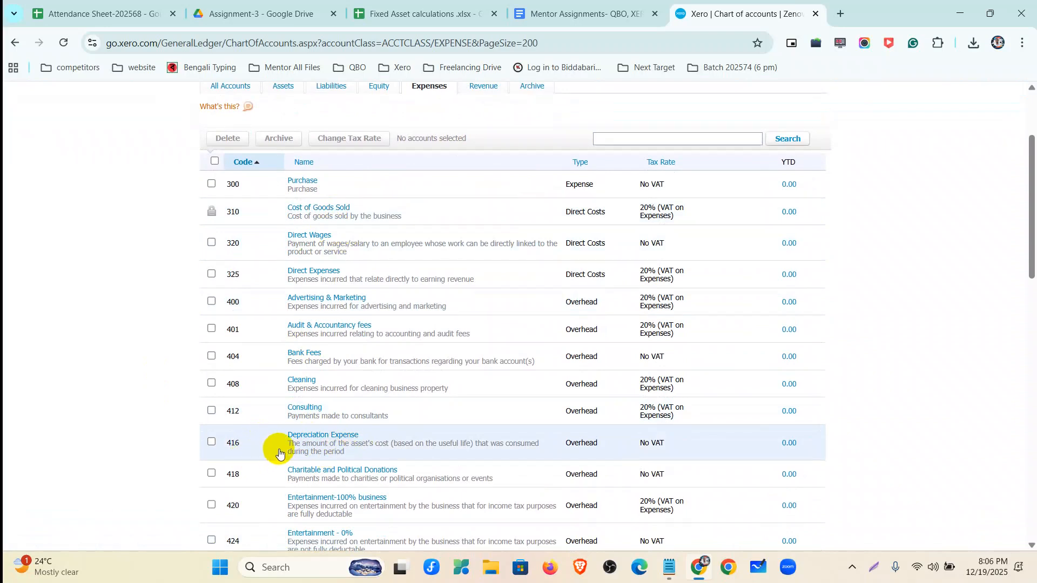
{"action": "scroll", "coordinate": [284, 453], "scroll_direction": "up", "scroll_amount": 2}
{"action": "left_click", "coordinate": [492, 223]}
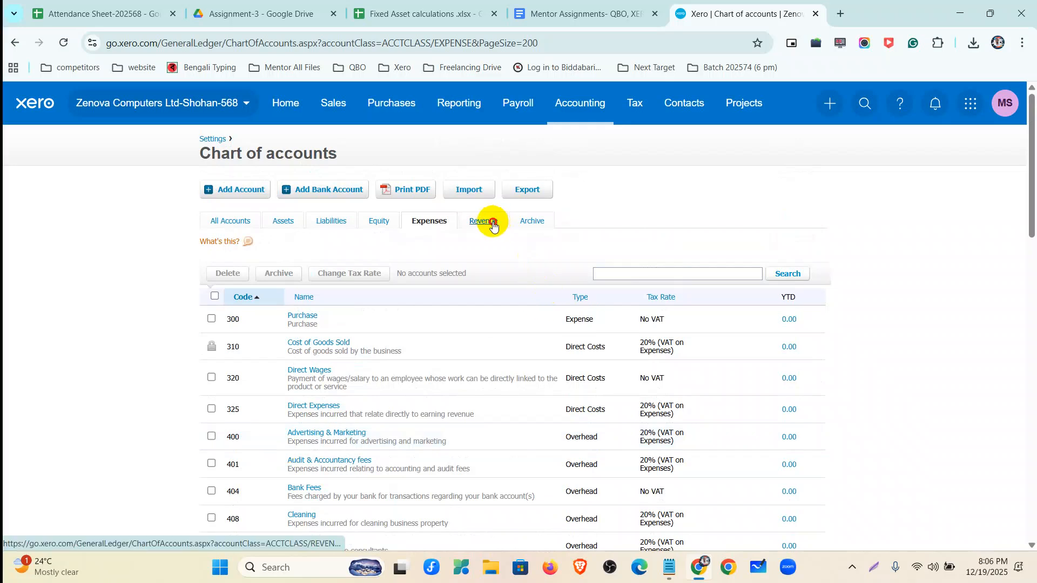
{"action": "left_click", "coordinate": [240, 189]}
{"action": "left_click", "coordinate": [390, 197]}
{"action": "scroll", "coordinate": [345, 270], "scroll_direction": "down", "scroll_amount": 5}
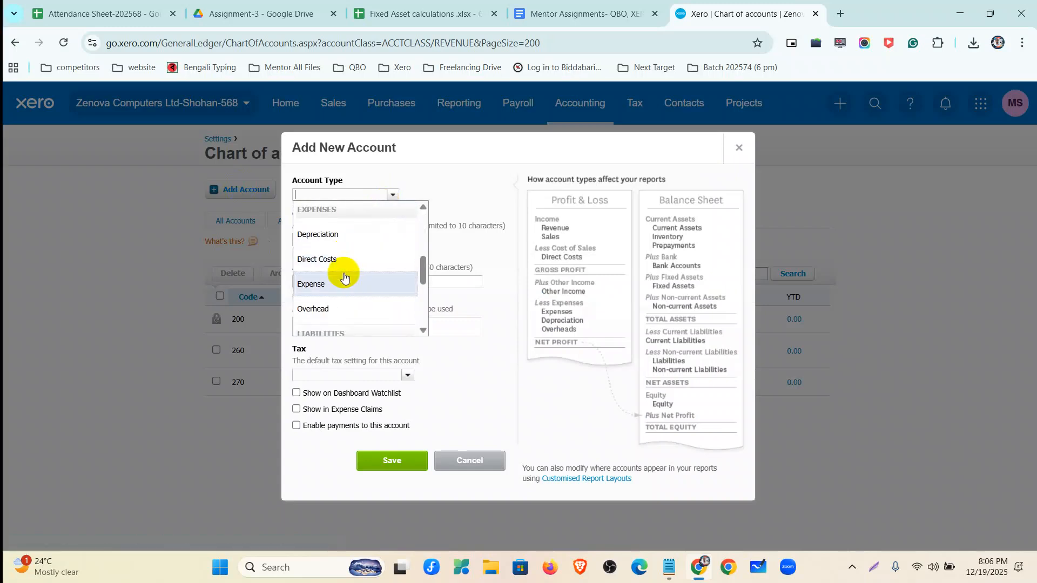
{"action": "scroll", "coordinate": [343, 284], "scroll_direction": "down", "scroll_amount": 5}
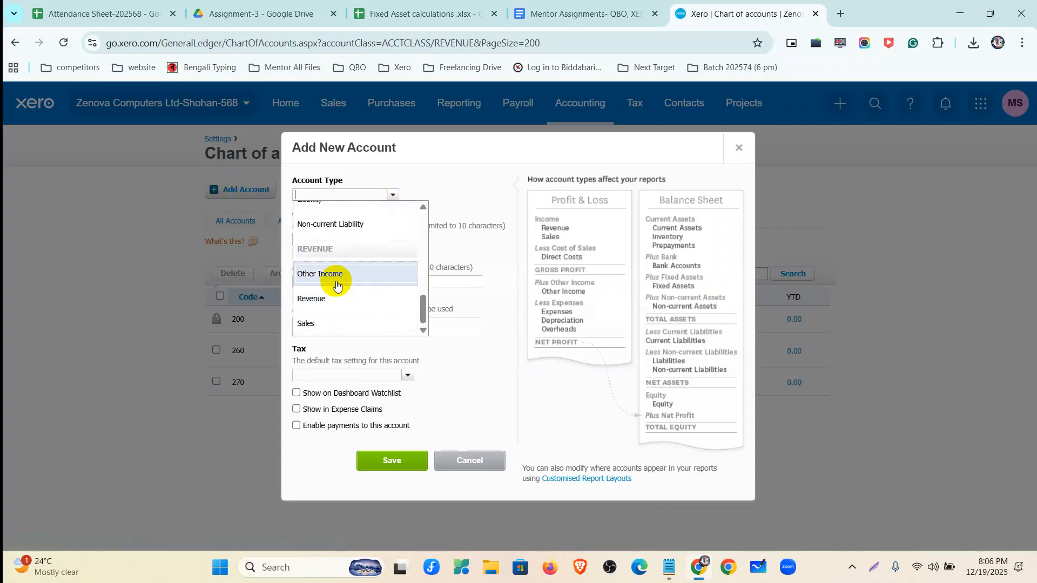
{"action": "left_click", "coordinate": [337, 281]}
{"action": "left_click", "coordinate": [319, 239]}
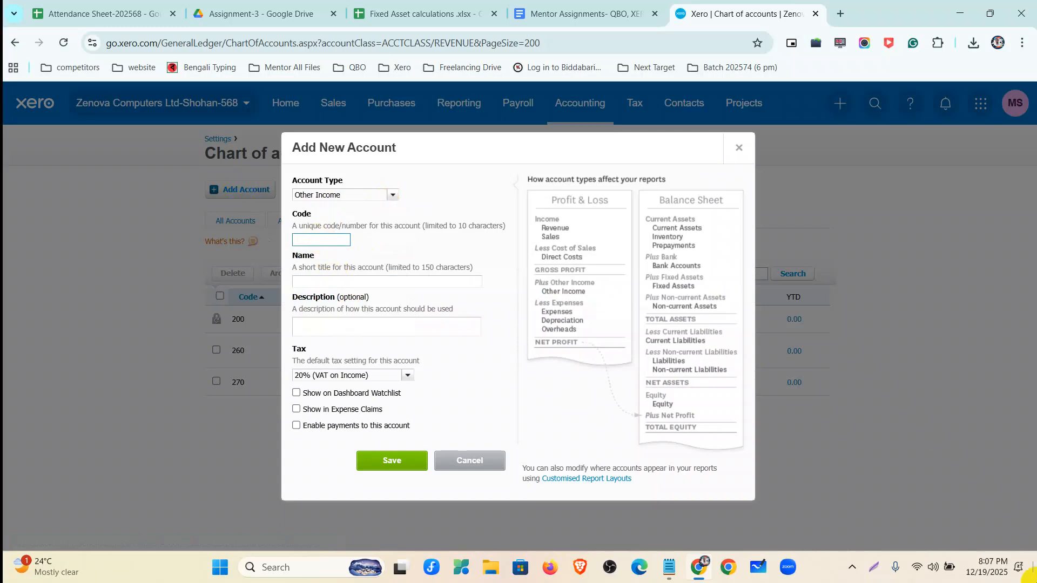
{"action": "type", "text": "250"}
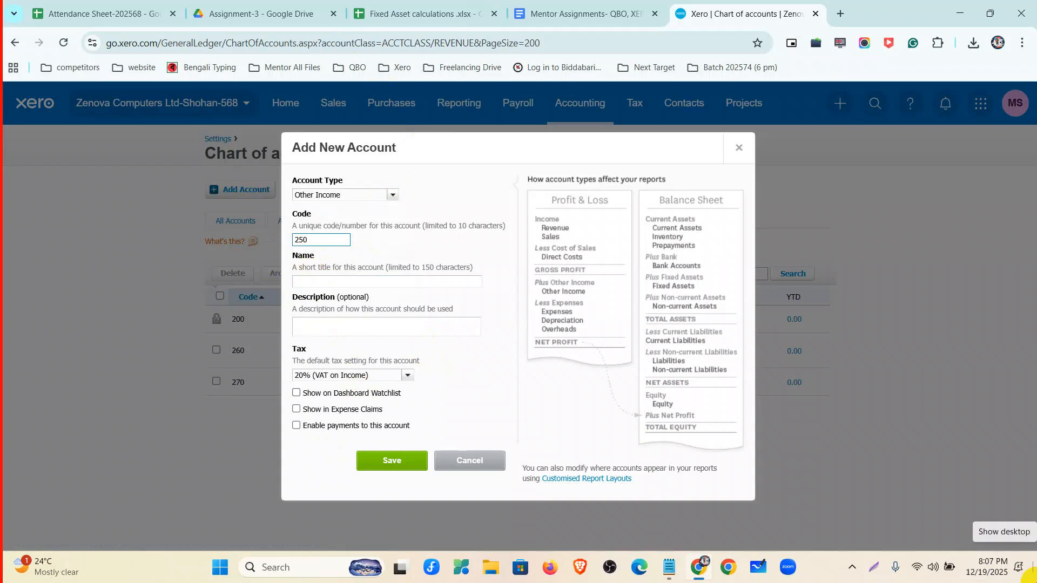
{"action": "left_click", "coordinate": [315, 282]}
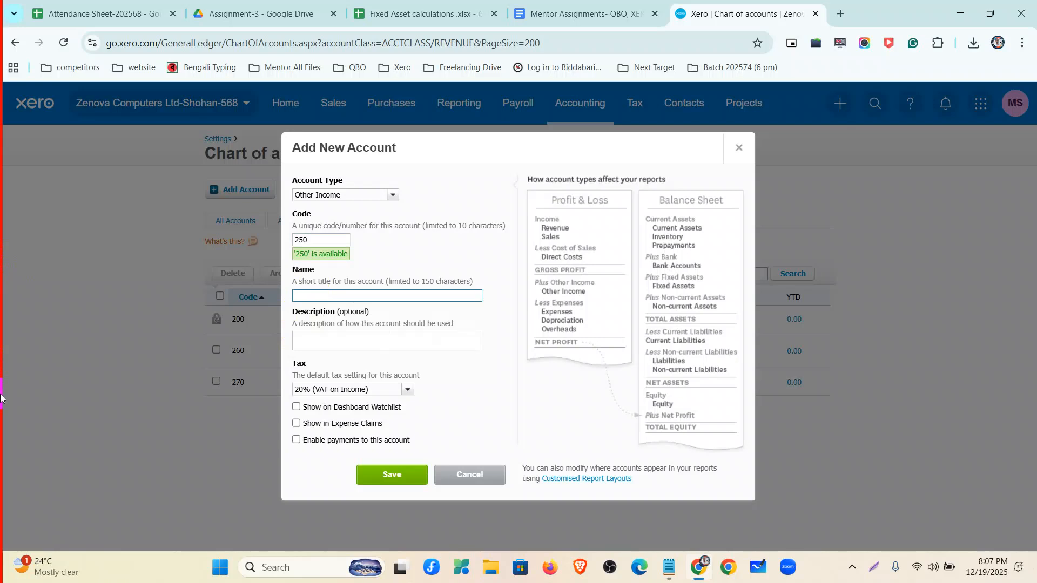
Step: Enter Loss or gain on disposal of fixed assets as both the name and the description of account 250
{"action": "type", "text": "Loss or gain on disposal of fixed assets"}
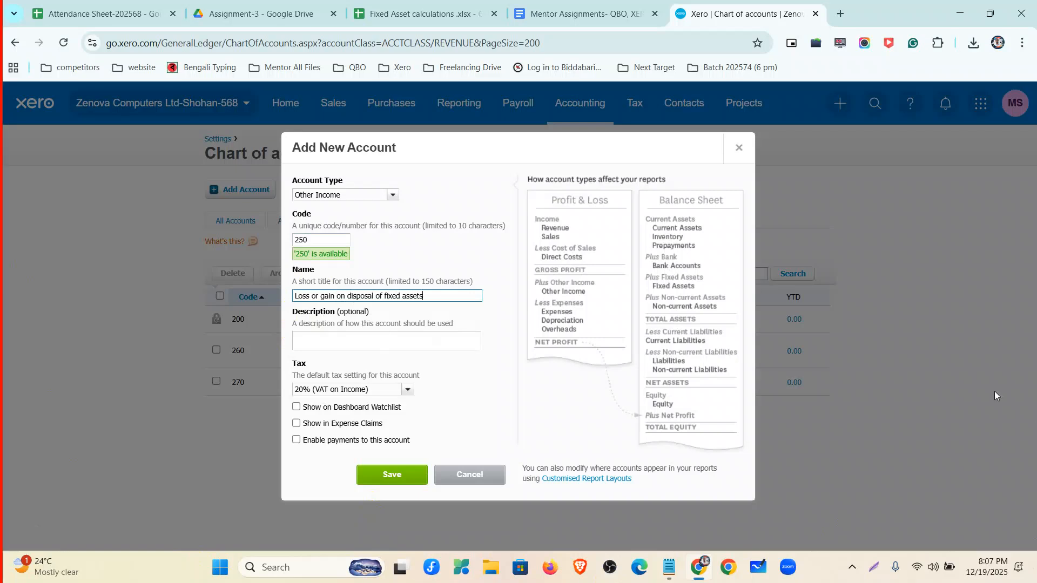
{"action": "left_click_drag", "start_coordinate": [441, 295], "coordinate": [235, 274]}
{"action": "key", "text": "ctrl+c"}
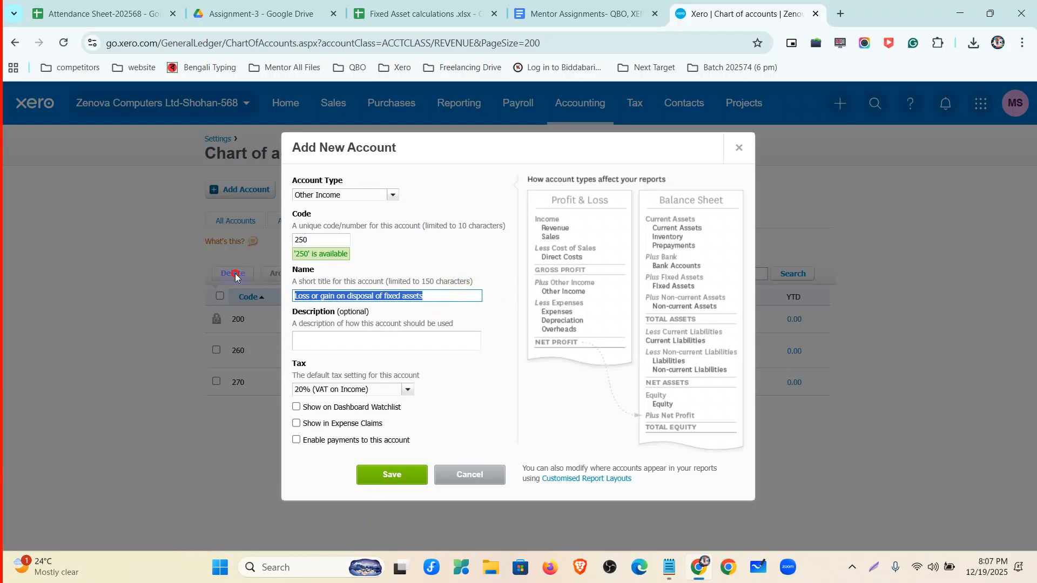
{"action": "left_click", "coordinate": [326, 340]}
{"action": "key", "text": "ctrl+v"}
Step: Set account 250's default tax to No VAT and save the new Other Income account
{"action": "left_click", "coordinate": [406, 389]}
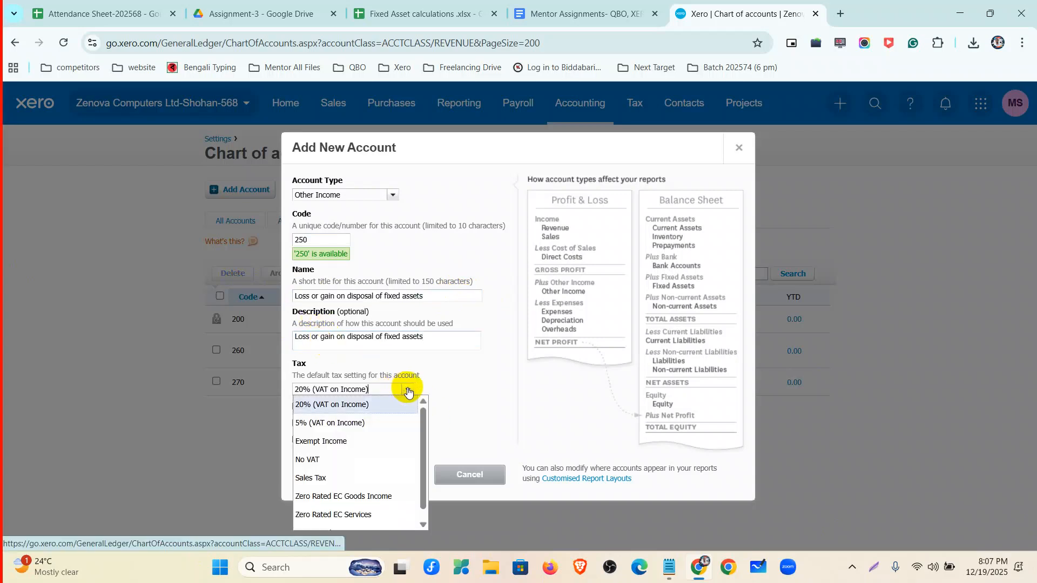
{"action": "left_click", "coordinate": [328, 460]}
{"action": "left_click", "coordinate": [391, 476]}
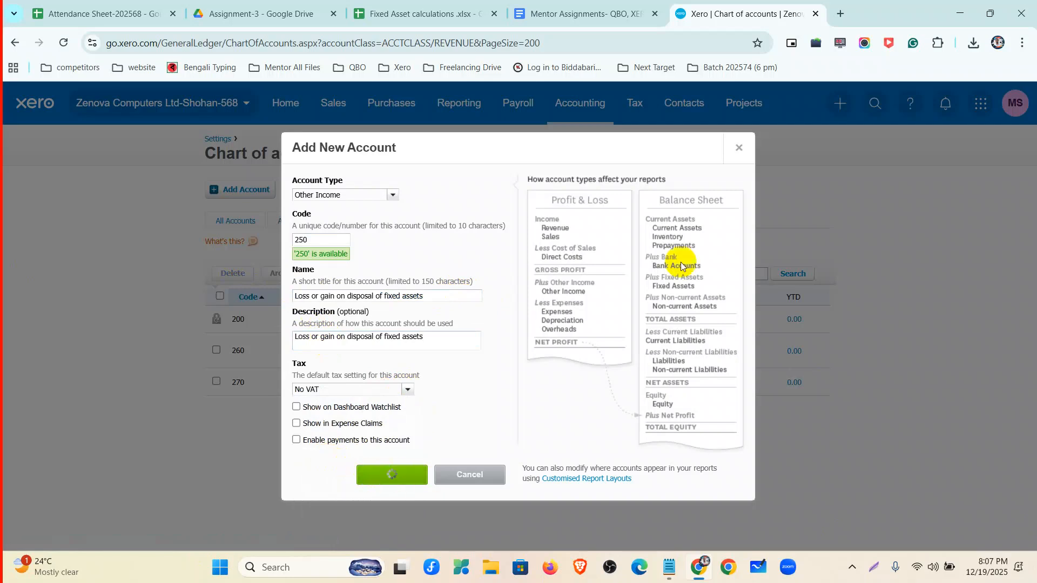
Step: Go to the fixed assets register, check which start dates are offered, and close the dialog without choosing one
{"action": "left_click", "coordinate": [561, 108]}
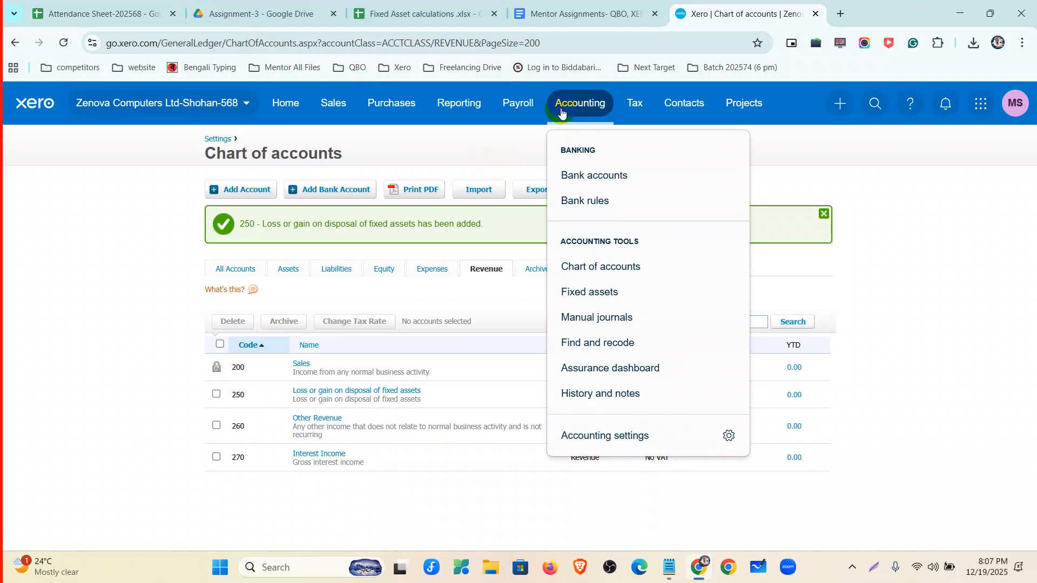
{"action": "left_click", "coordinate": [610, 292]}
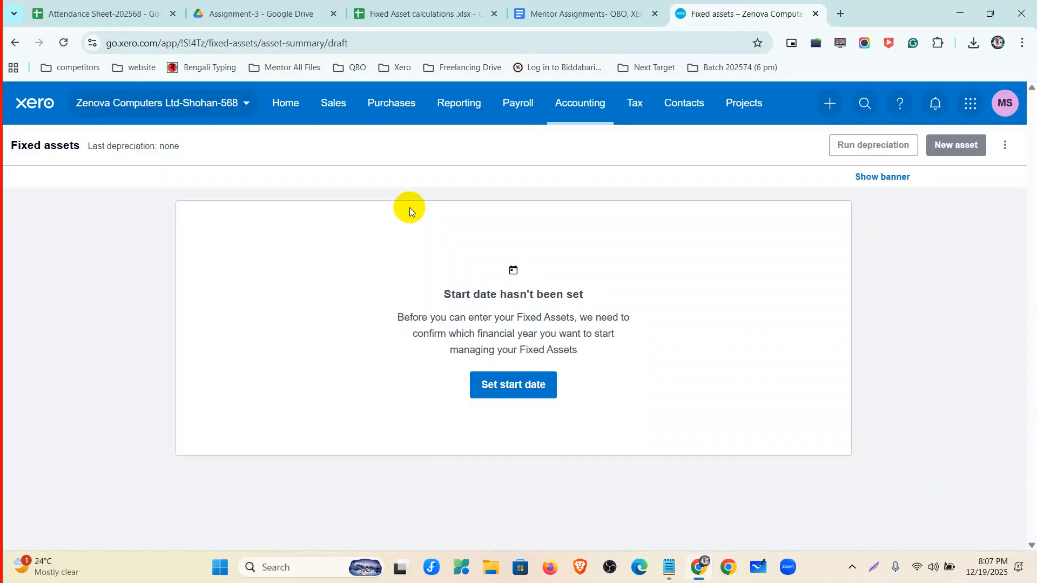
{"action": "left_click", "coordinate": [506, 386]}
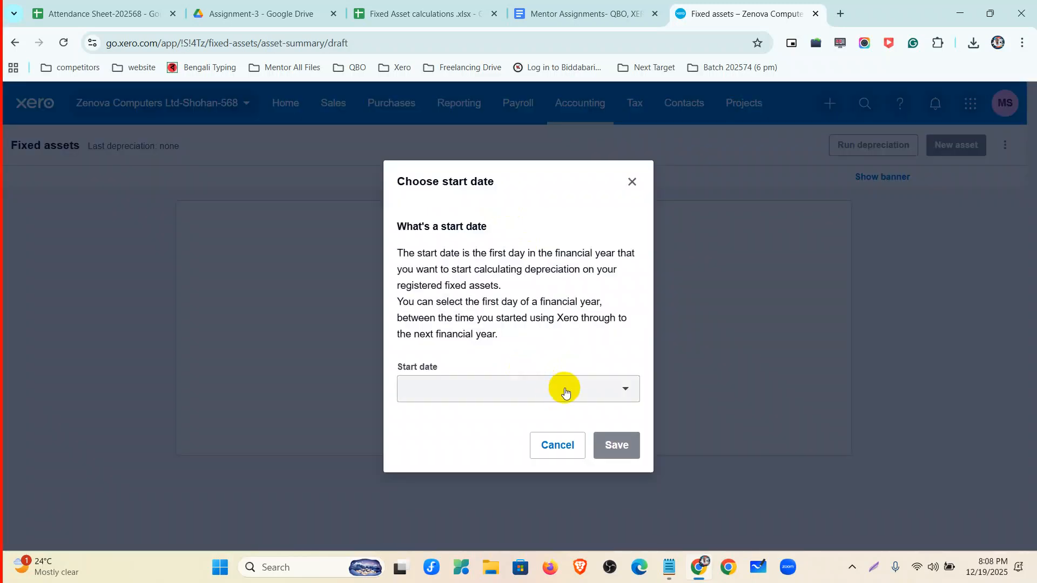
{"action": "left_click", "coordinate": [564, 392]}
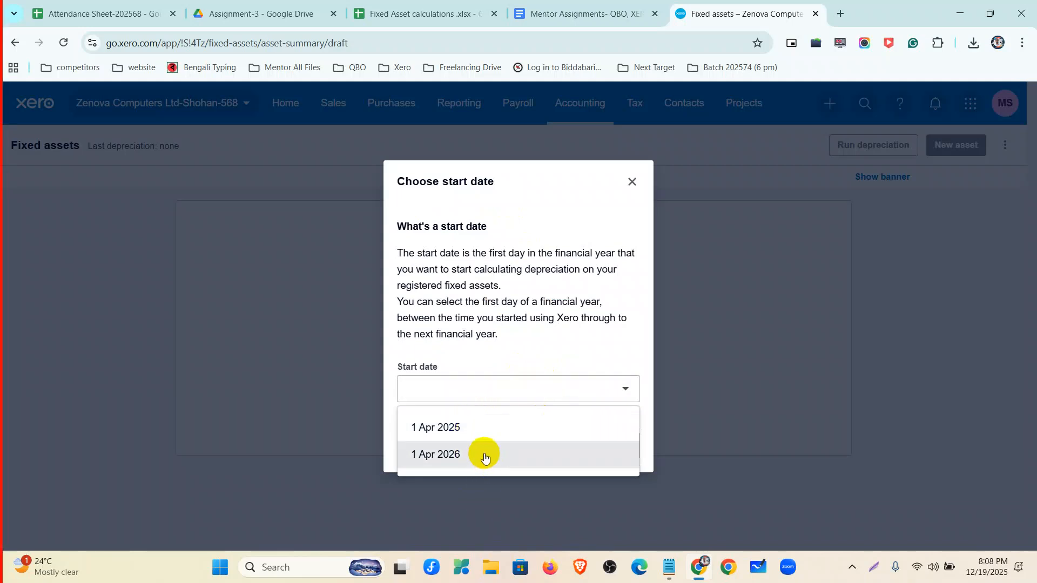
{"action": "left_click", "coordinate": [635, 184]}
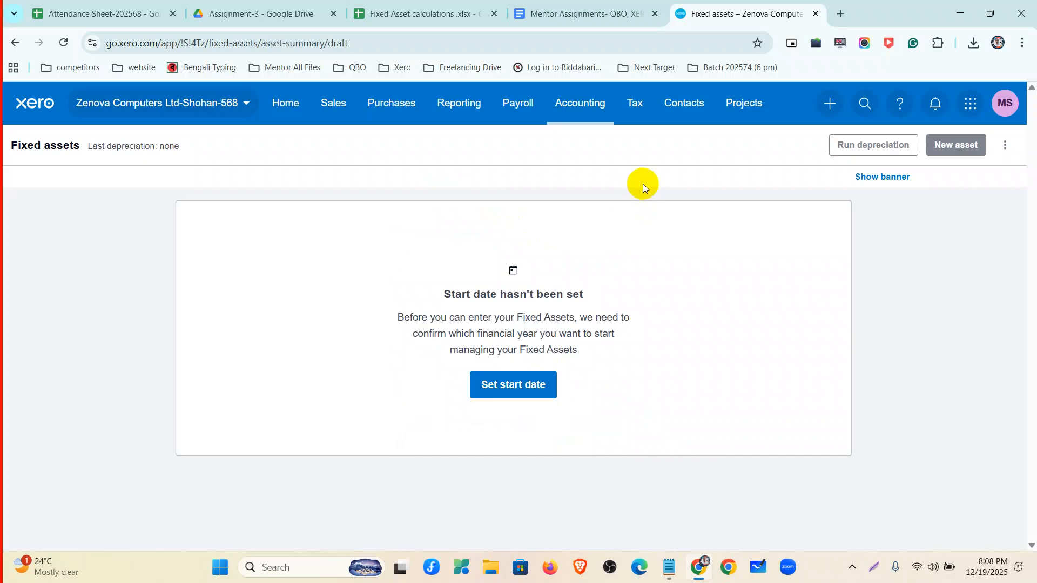
Step: Open the conversion balances from the accounting settings and review the listed accounts
{"action": "left_click", "coordinate": [597, 107]}
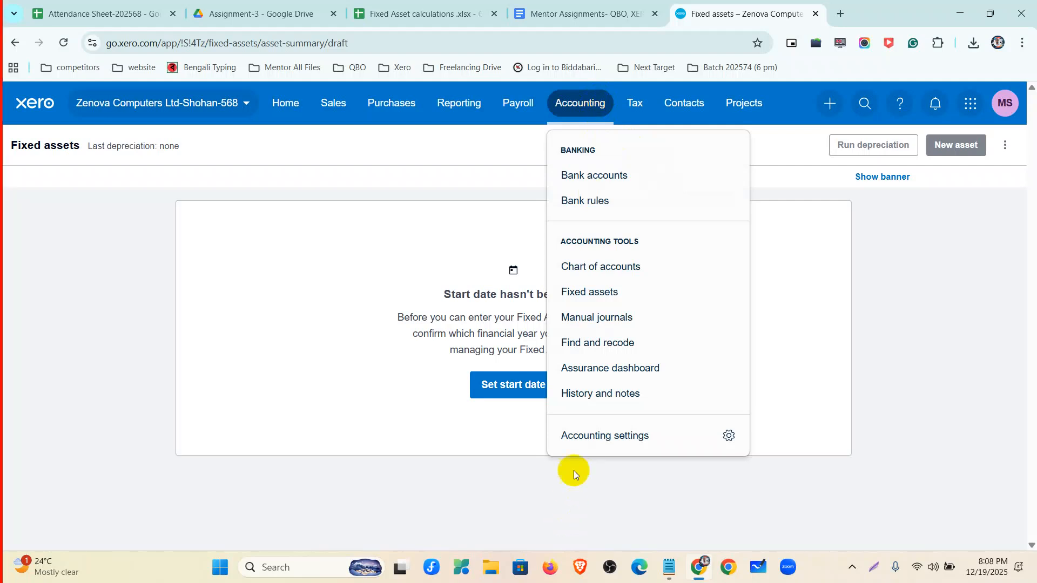
{"action": "left_click", "coordinate": [586, 432]}
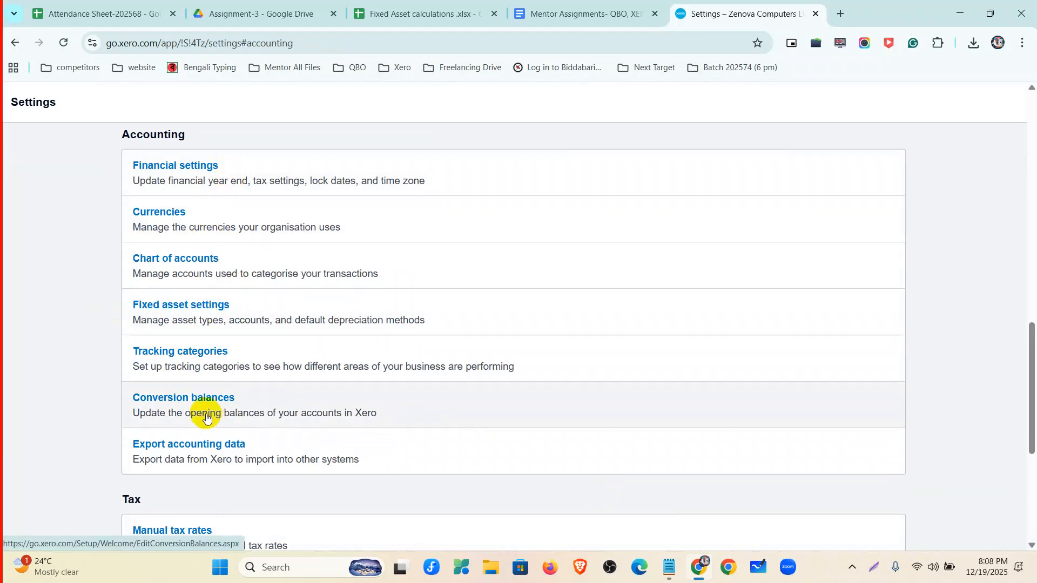
{"action": "left_click", "coordinate": [192, 400]}
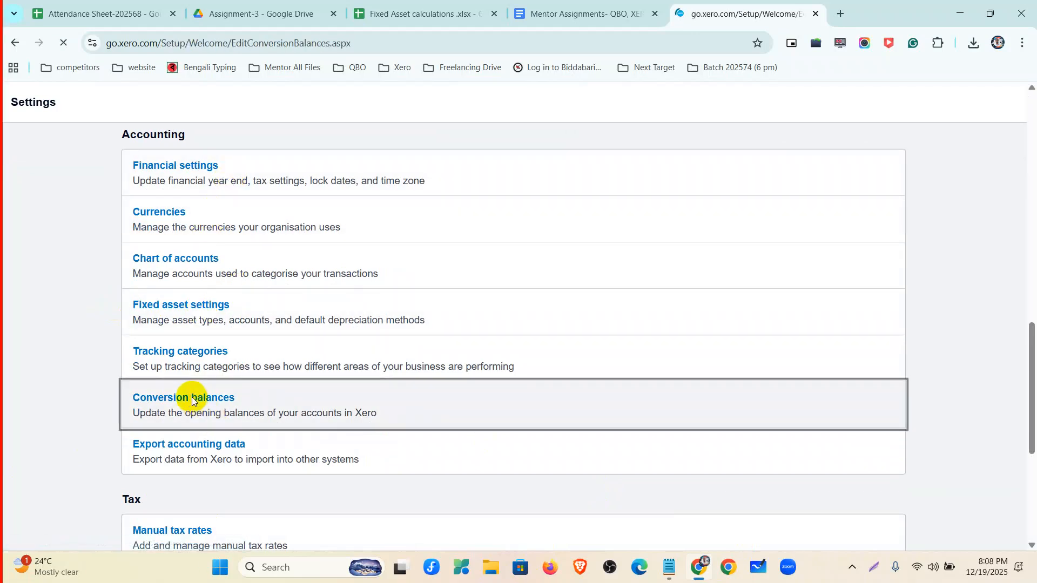
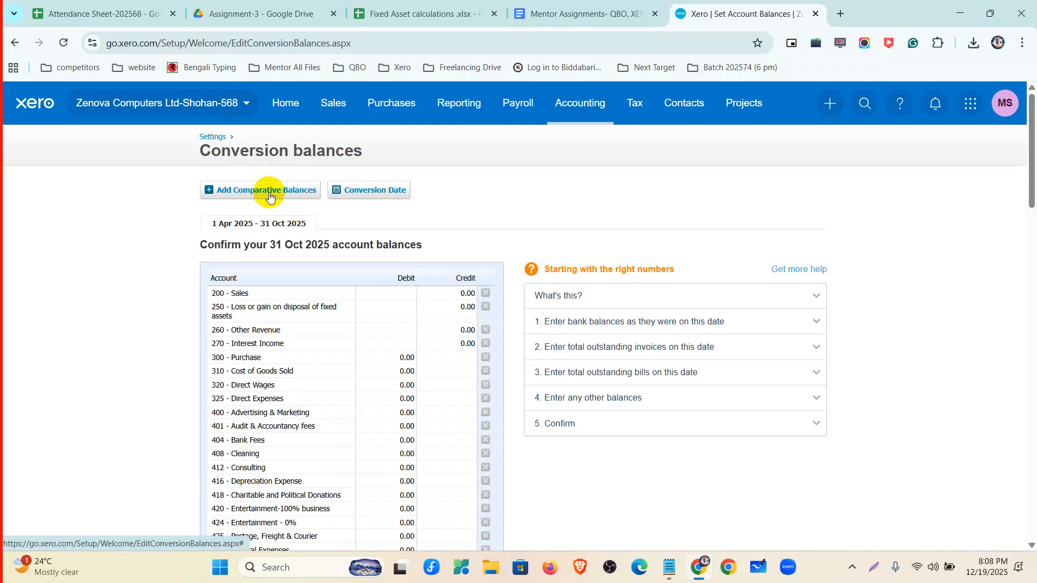
{"action": "scroll", "coordinate": [314, 400], "scroll_direction": "down", "scroll_amount": 9}
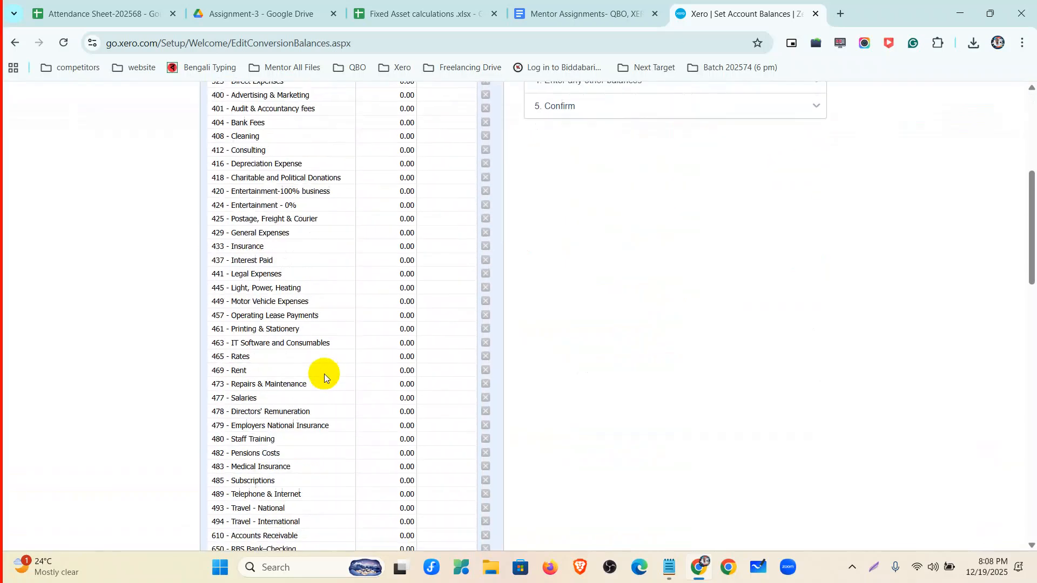
{"action": "scroll", "coordinate": [396, 346], "scroll_direction": "down", "scroll_amount": 3}
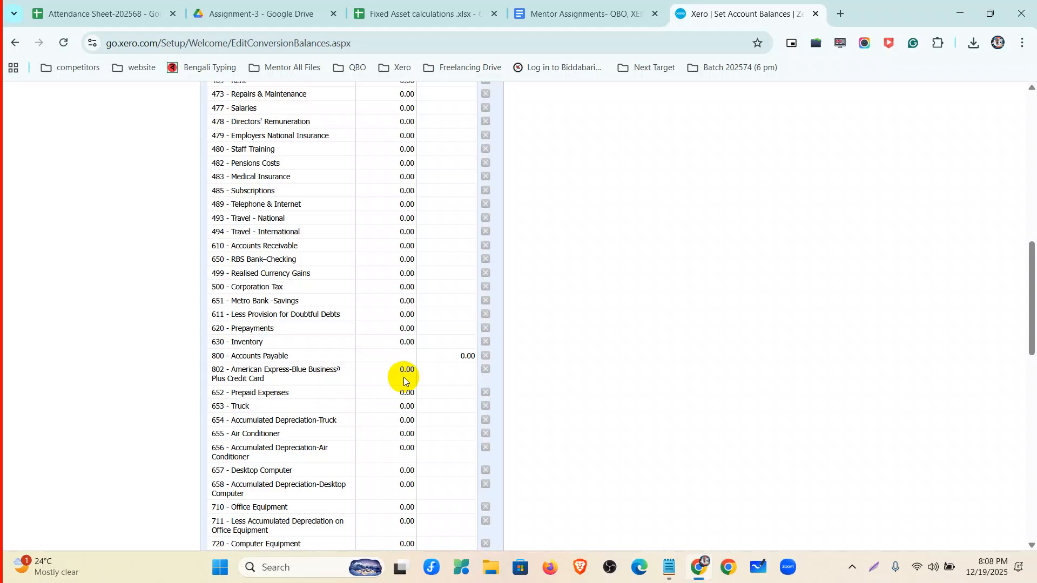
{"action": "scroll", "coordinate": [403, 377], "scroll_direction": "up", "scroll_amount": 12}
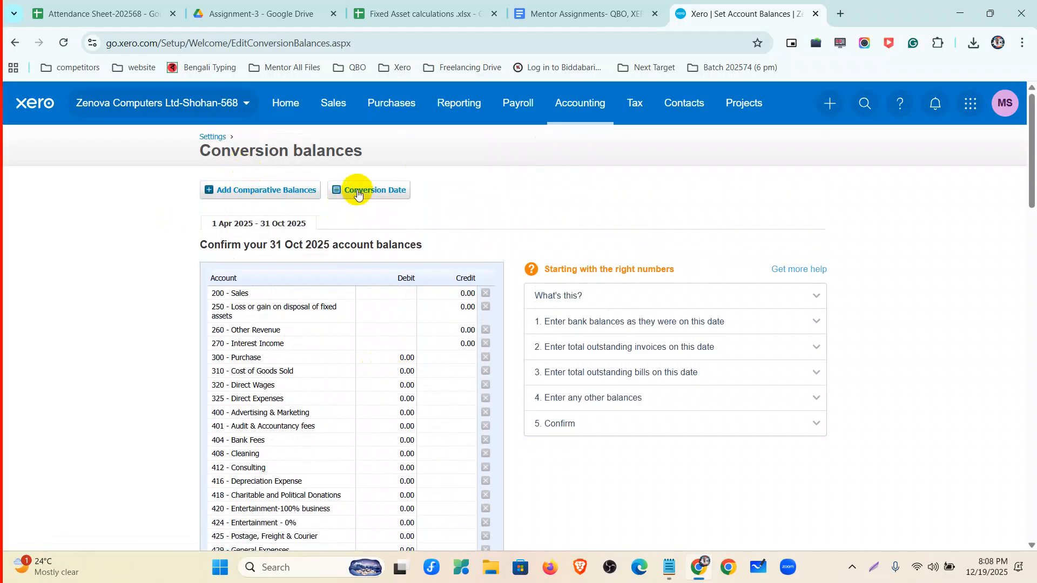
Step: Set the conversion date to April 2015 and save it
{"action": "left_click", "coordinate": [357, 192]}
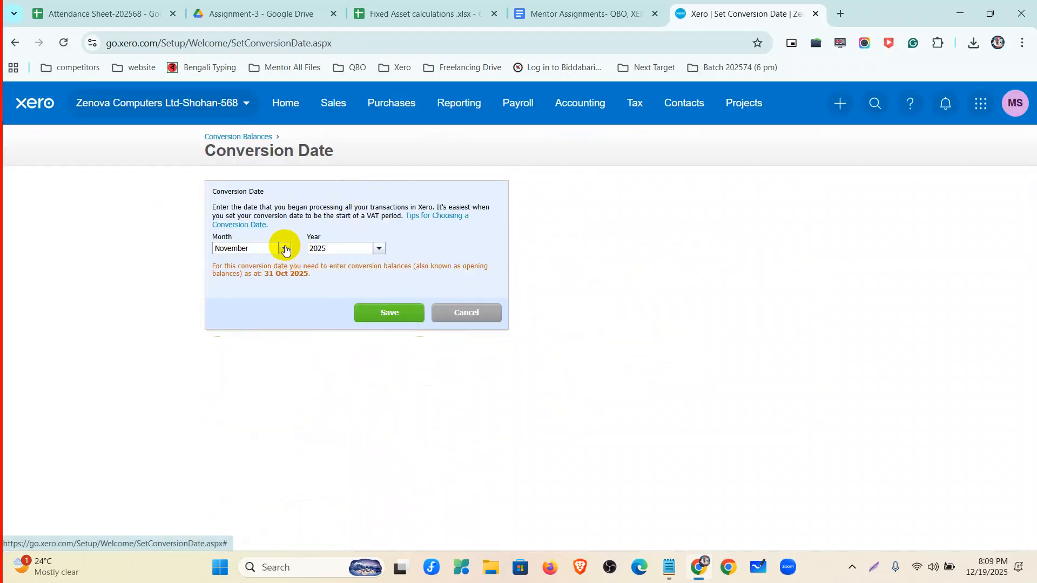
{"action": "left_click", "coordinate": [283, 248]}
{"action": "left_click", "coordinate": [272, 301]}
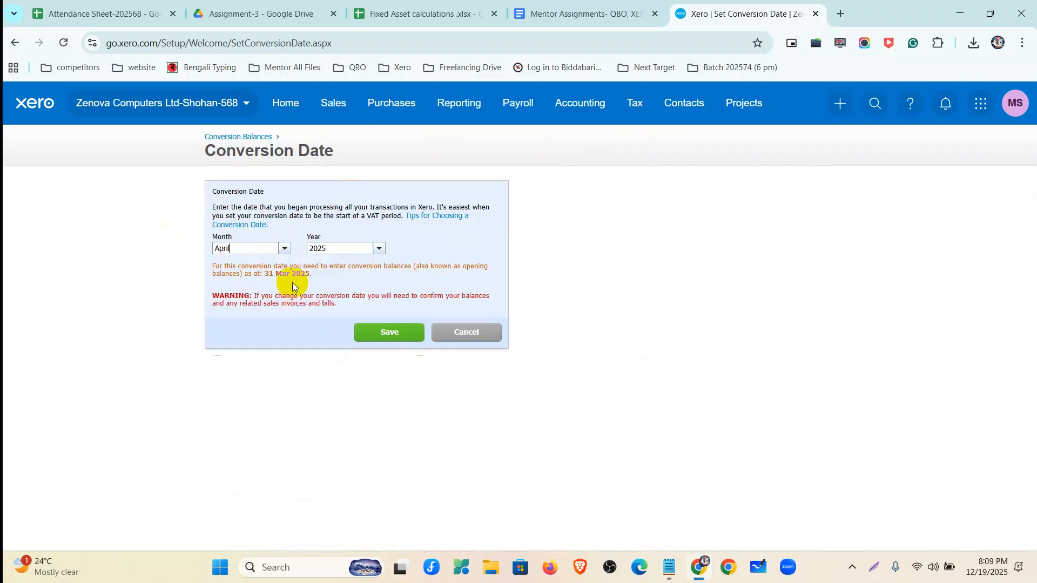
{"action": "left_click", "coordinate": [379, 249]}
{"action": "scroll", "coordinate": [360, 326], "scroll_direction": "down", "scroll_amount": 2}
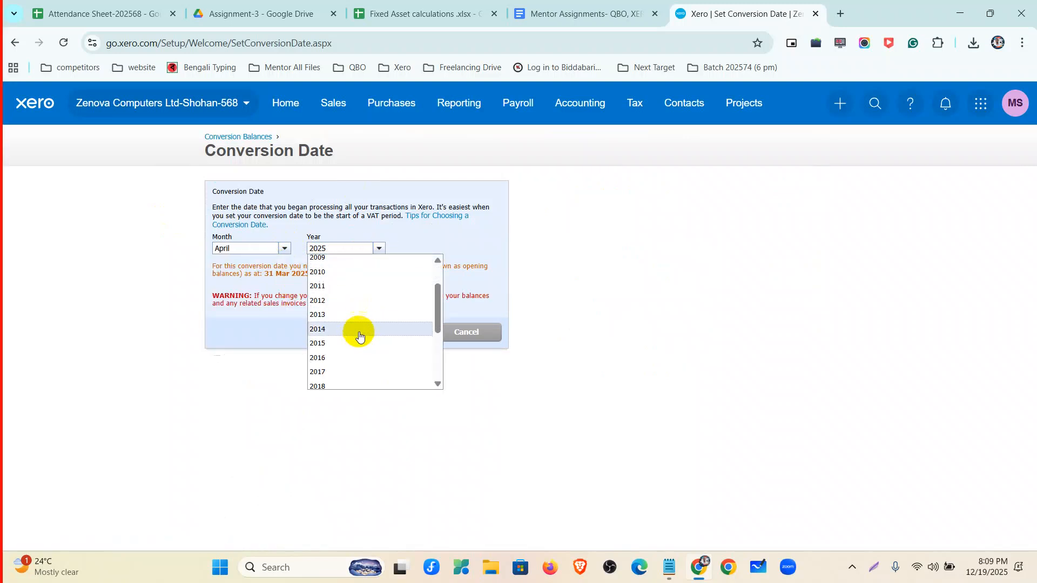
{"action": "left_click", "coordinate": [352, 322]}
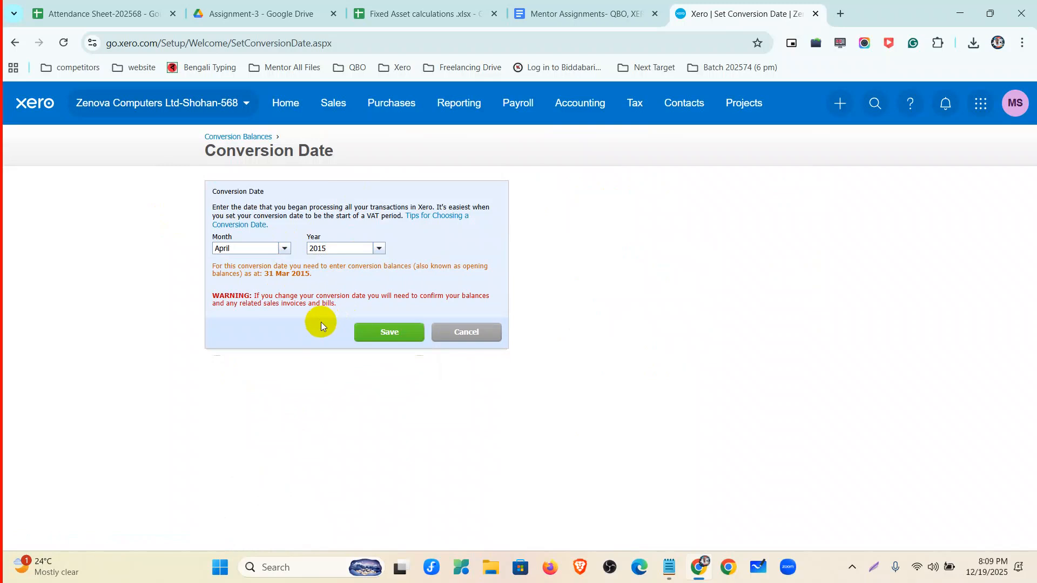
{"action": "left_click_drag", "start_coordinate": [301, 266], "coordinate": [341, 278]}
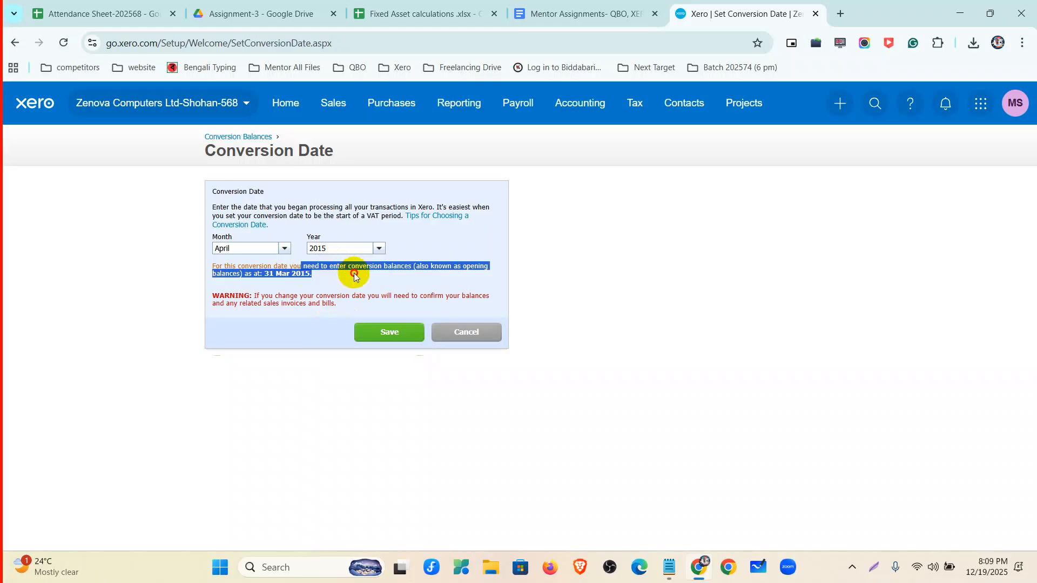
{"action": "left_click", "coordinate": [368, 311]}
{"action": "left_click", "coordinate": [372, 337]}
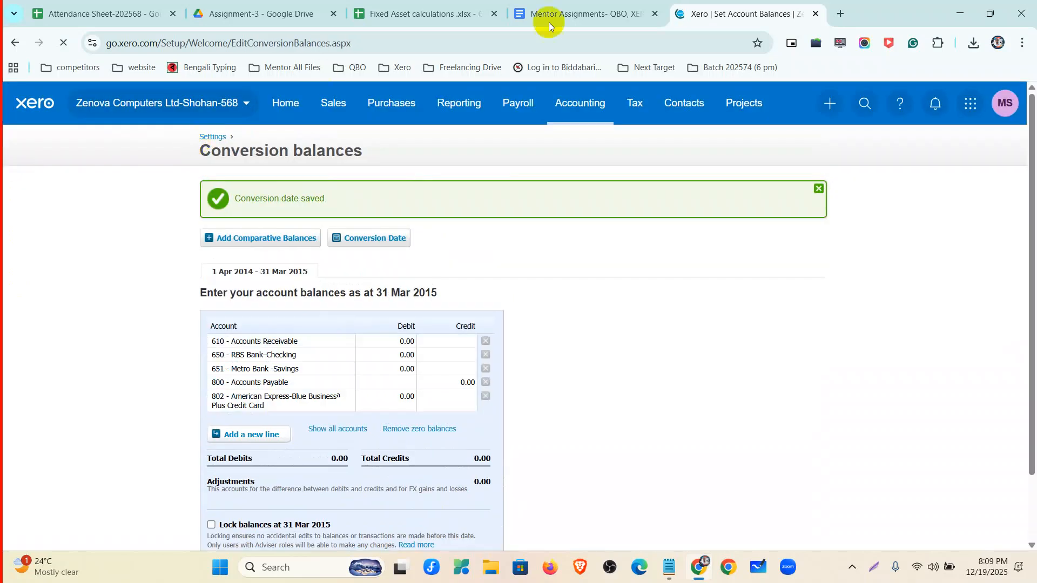
Step: Return to the fixed assets register and choose 1 Apr 2015 as its start date
{"action": "left_click", "coordinate": [591, 111]}
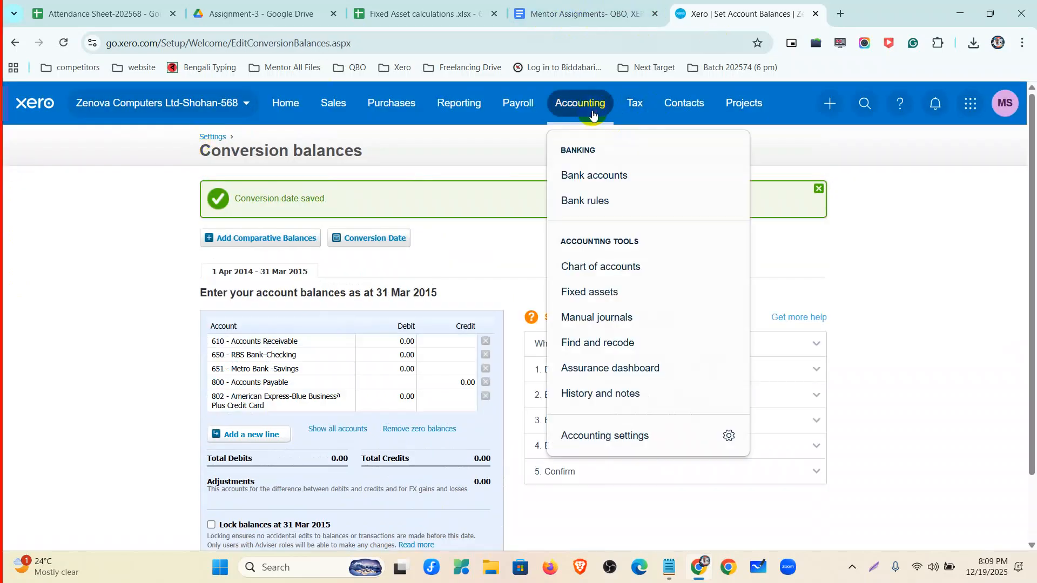
{"action": "left_click", "coordinate": [615, 292]}
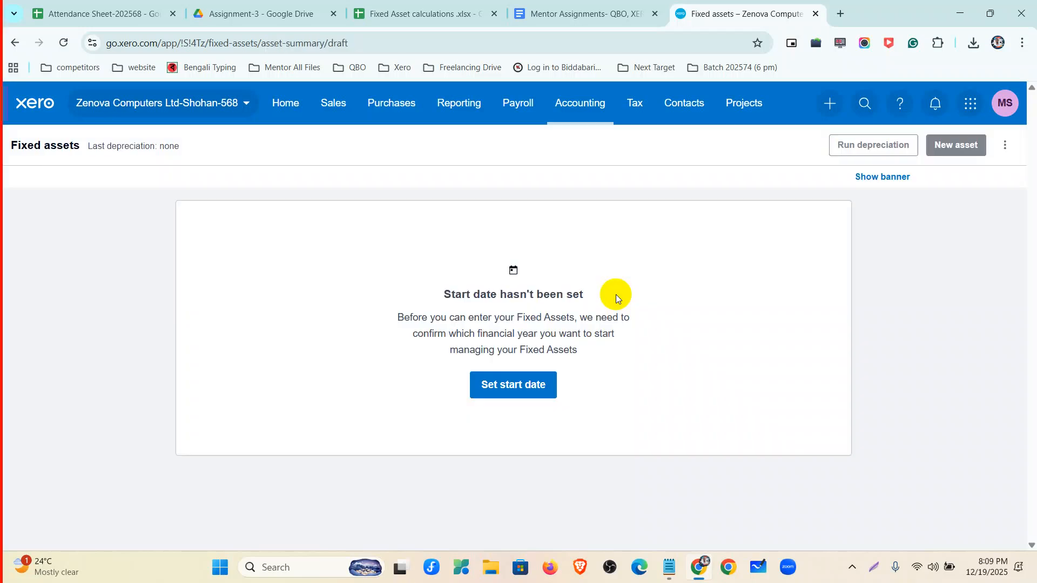
{"action": "left_click", "coordinate": [504, 382]}
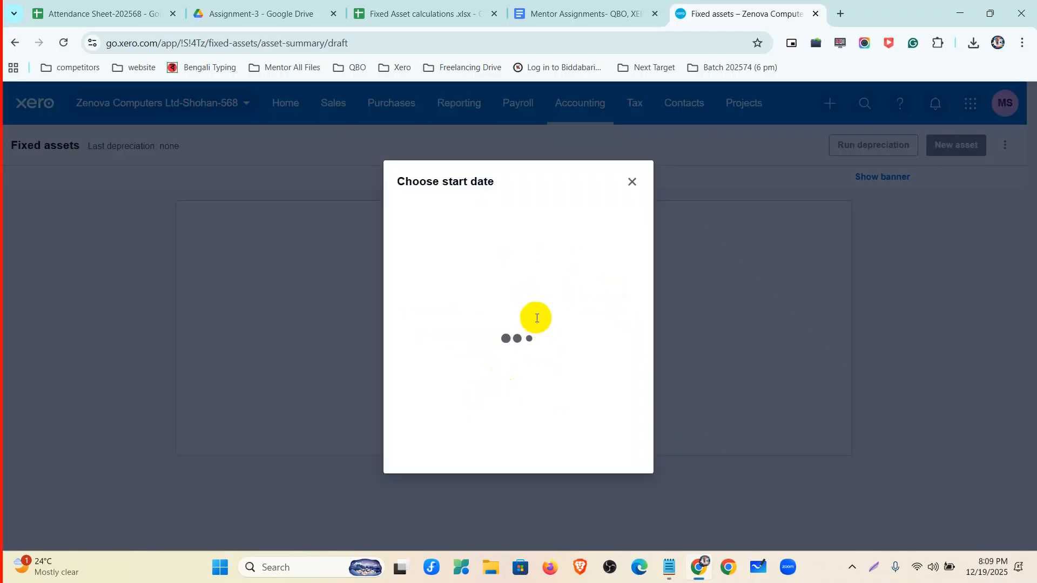
{"action": "left_click", "coordinate": [564, 390]}
{"action": "scroll", "coordinate": [491, 220], "scroll_direction": "down", "scroll_amount": 1}
{"action": "scroll", "coordinate": [493, 227], "scroll_direction": "up", "scroll_amount": 1}
{"action": "scroll", "coordinate": [493, 226], "scroll_direction": "down", "scroll_amount": 1}
{"action": "scroll", "coordinate": [463, 204], "scroll_direction": "up", "scroll_amount": 1}
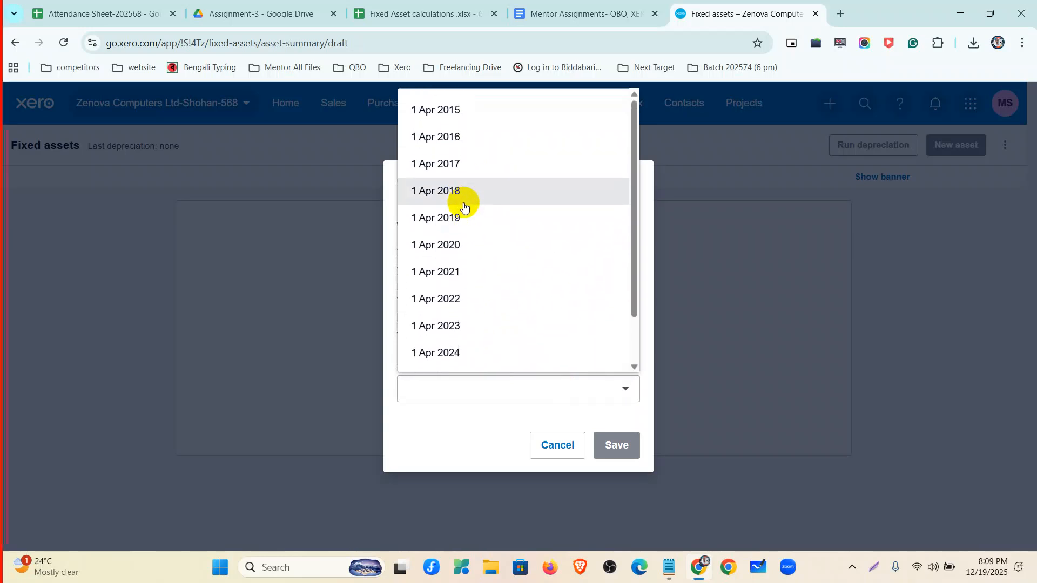
{"action": "left_click", "coordinate": [432, 110]}
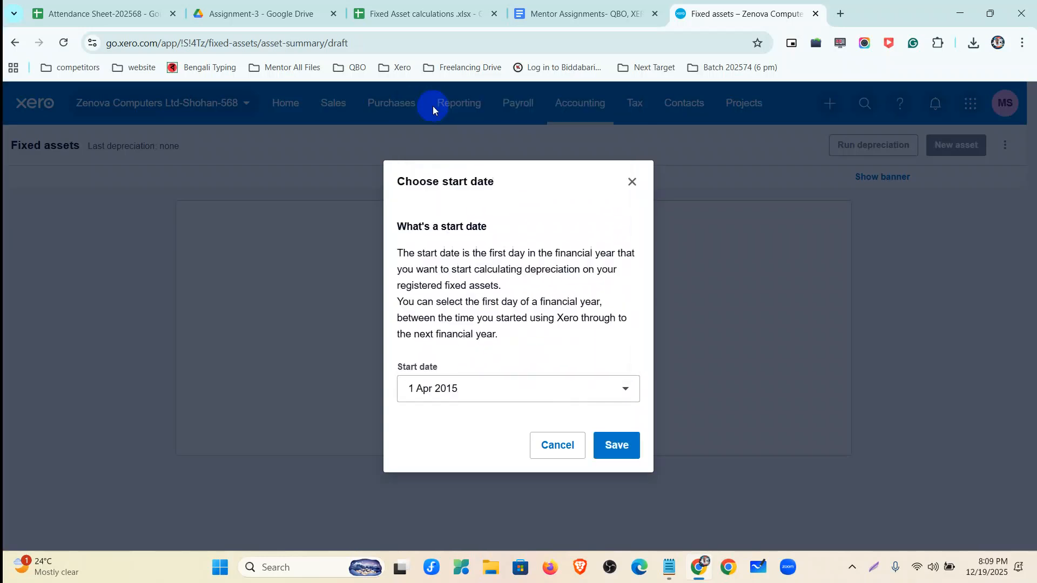
Step: Check the truck's purchase date in the Fixed Asset calculations sheet, then save the fixed assets start date in Xero
{"action": "left_click", "coordinate": [436, 19]}
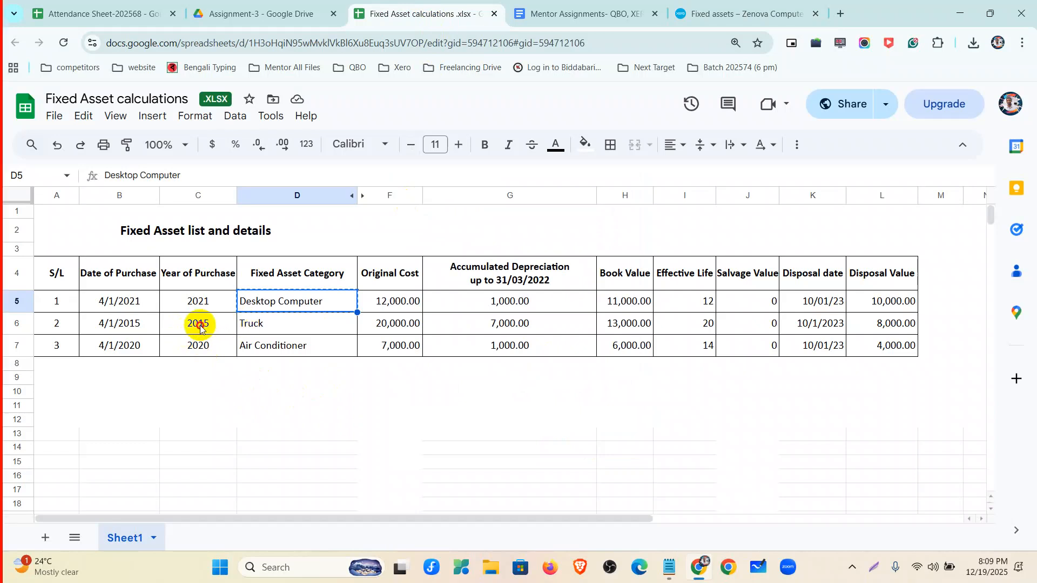
{"action": "left_click", "coordinate": [171, 327]}
{"action": "left_click", "coordinate": [136, 324]}
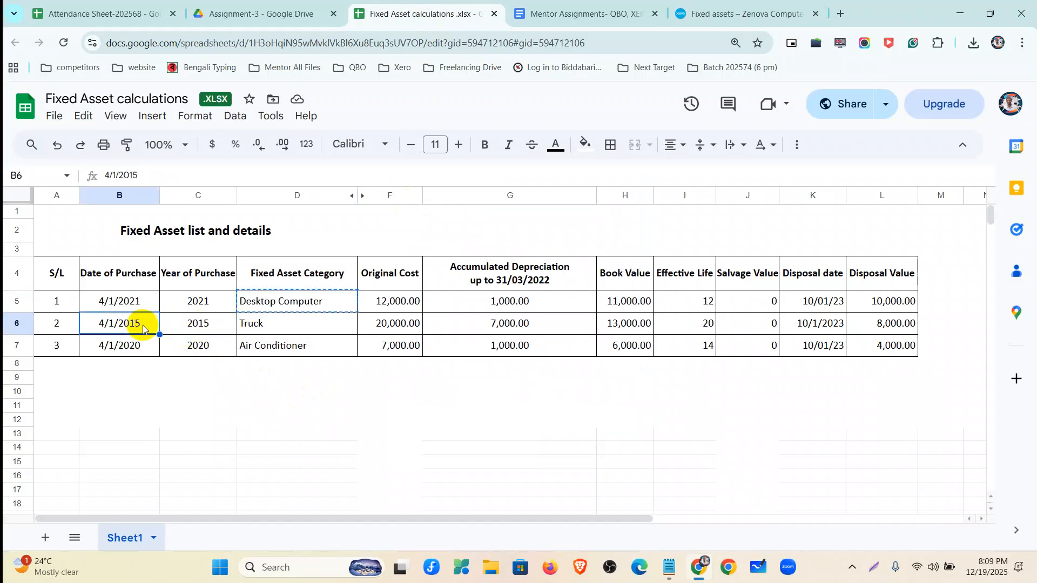
{"action": "left_click", "coordinate": [740, 13]}
{"action": "left_click", "coordinate": [618, 452]}
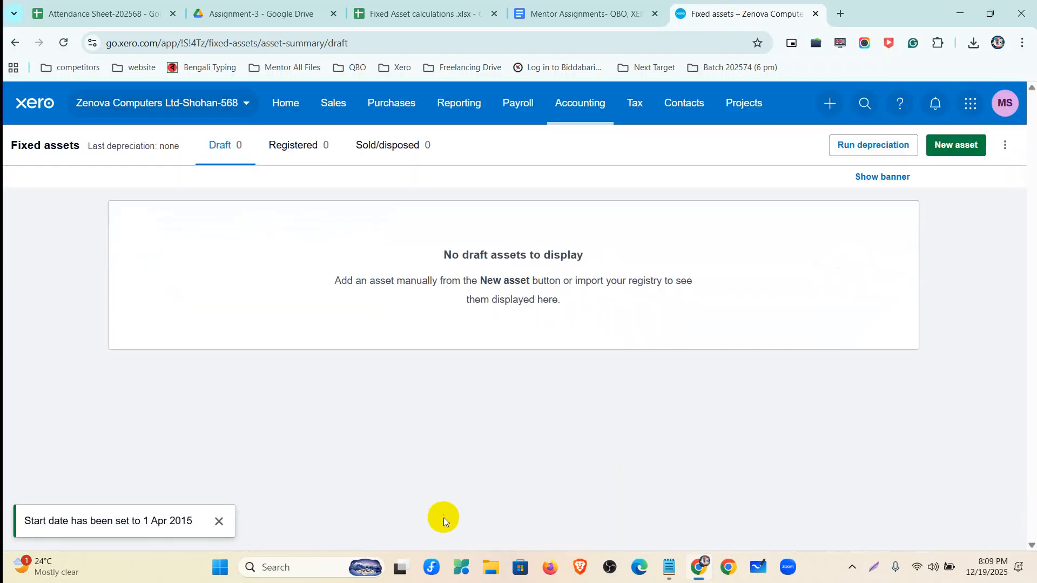
Step: Dismiss the start date notification and show the fixed assets introduction banner
{"action": "left_click", "coordinate": [219, 526]}
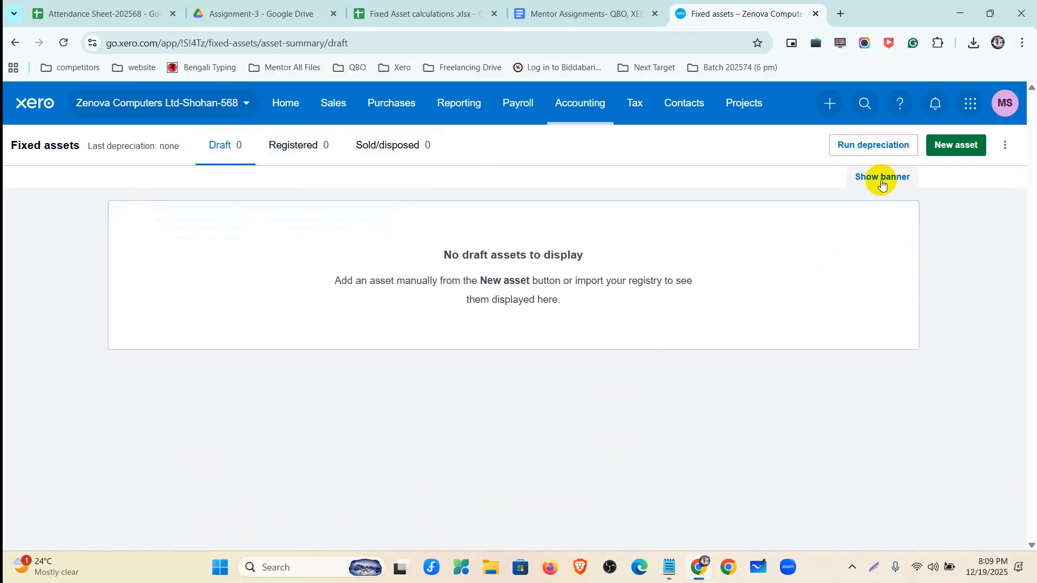
{"action": "left_click", "coordinate": [881, 177]}
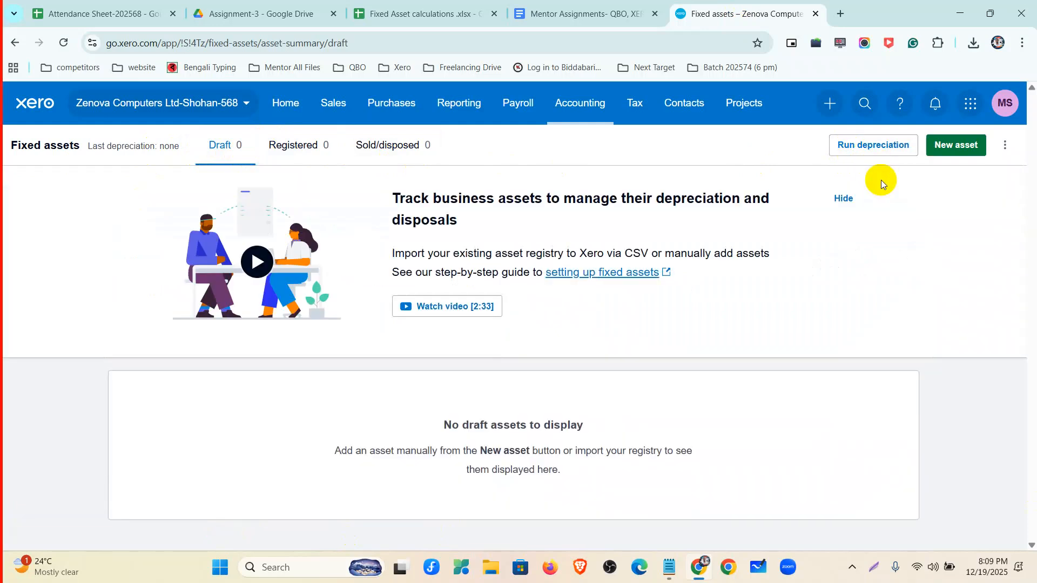
Step: Start a new fixed asset and name it Truck
{"action": "left_click", "coordinate": [835, 199]}
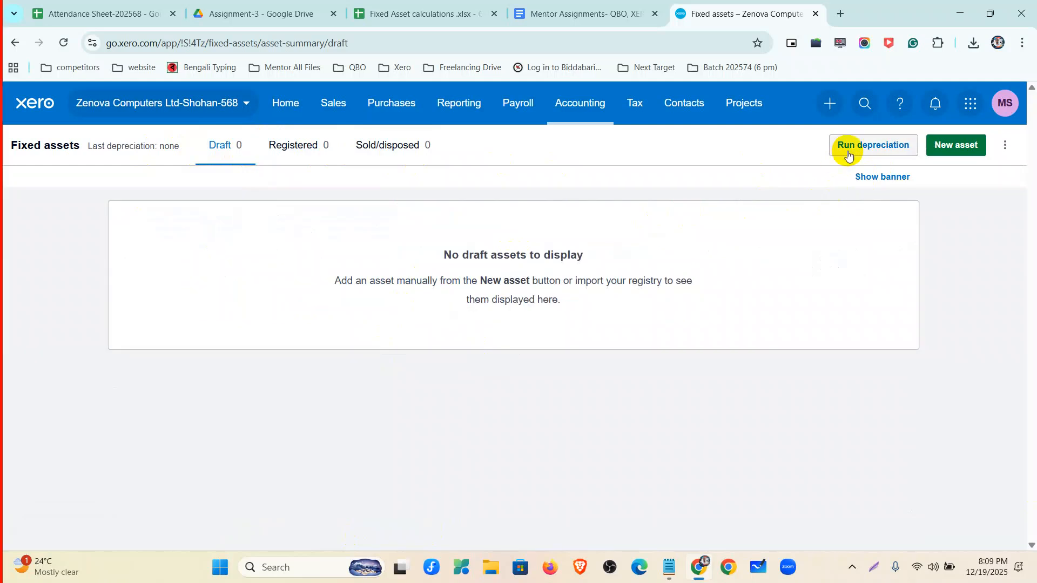
{"action": "left_click", "coordinate": [1004, 146]}
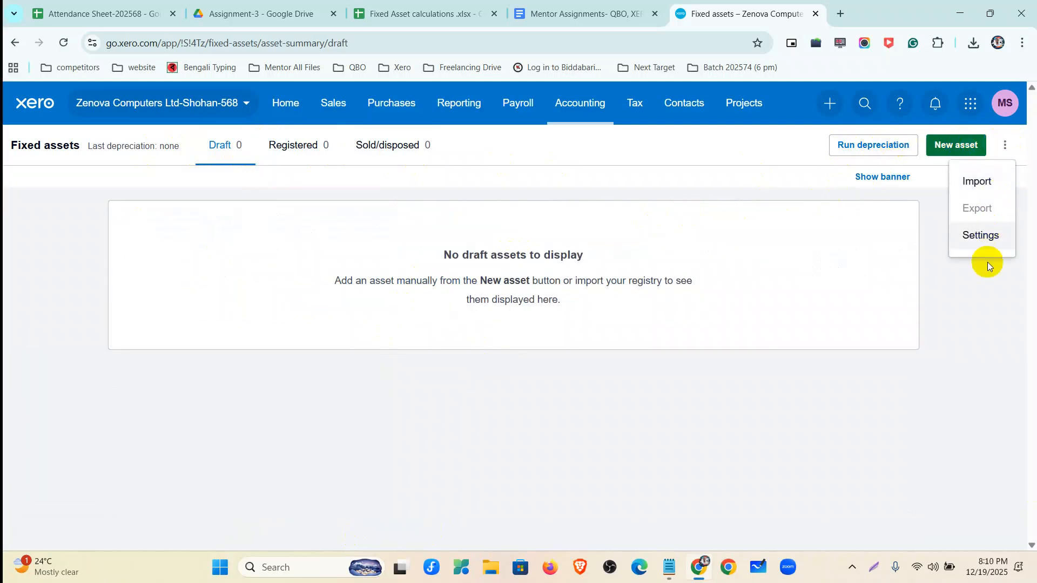
{"action": "left_click", "coordinate": [981, 287]}
{"action": "left_click", "coordinate": [960, 146]}
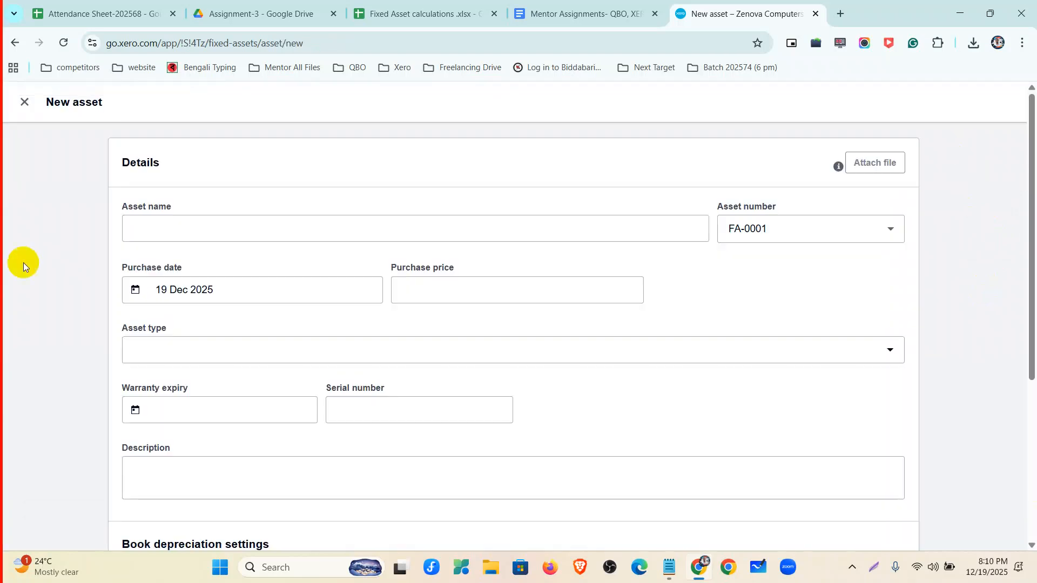
{"action": "left_click", "coordinate": [139, 229]}
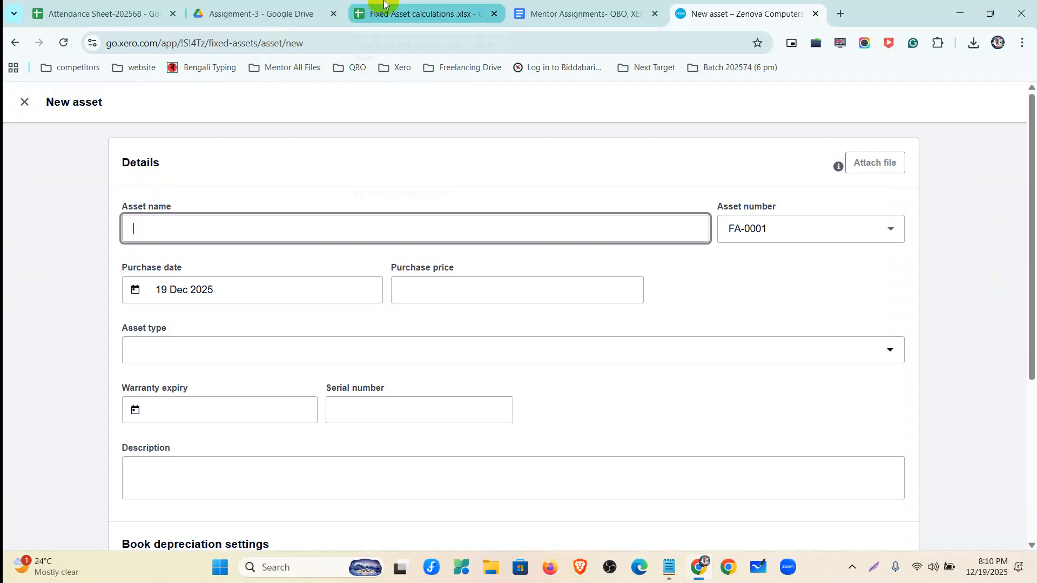
{"action": "type", "text": "Truck"}
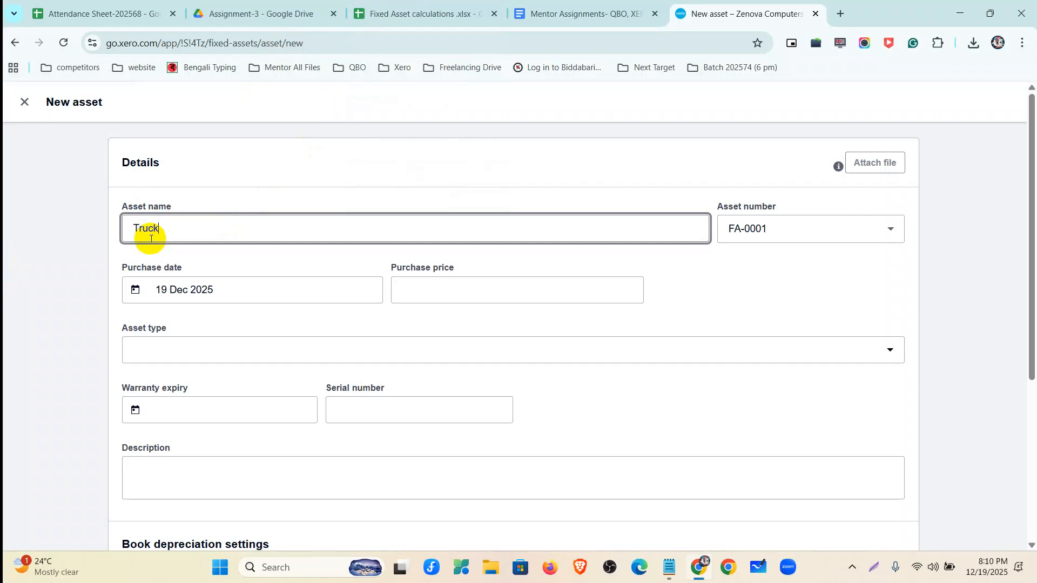
{"action": "left_click", "coordinate": [794, 270]}
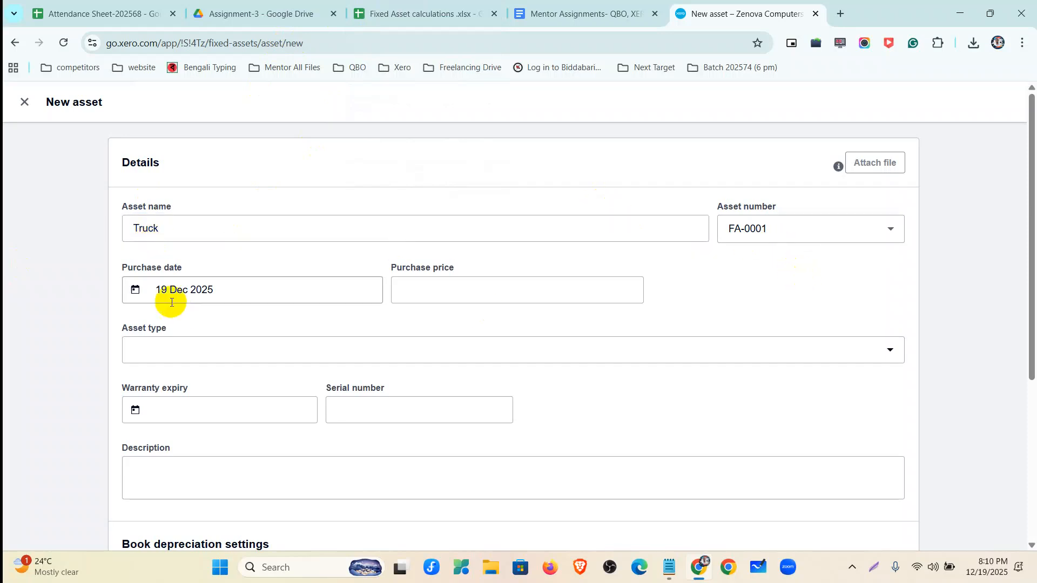
Step: Set the asset's purchase date to 1 Apr 2015, matching the Truck row in the Fixed Asset calculations sheet
{"action": "left_click", "coordinate": [222, 292]}
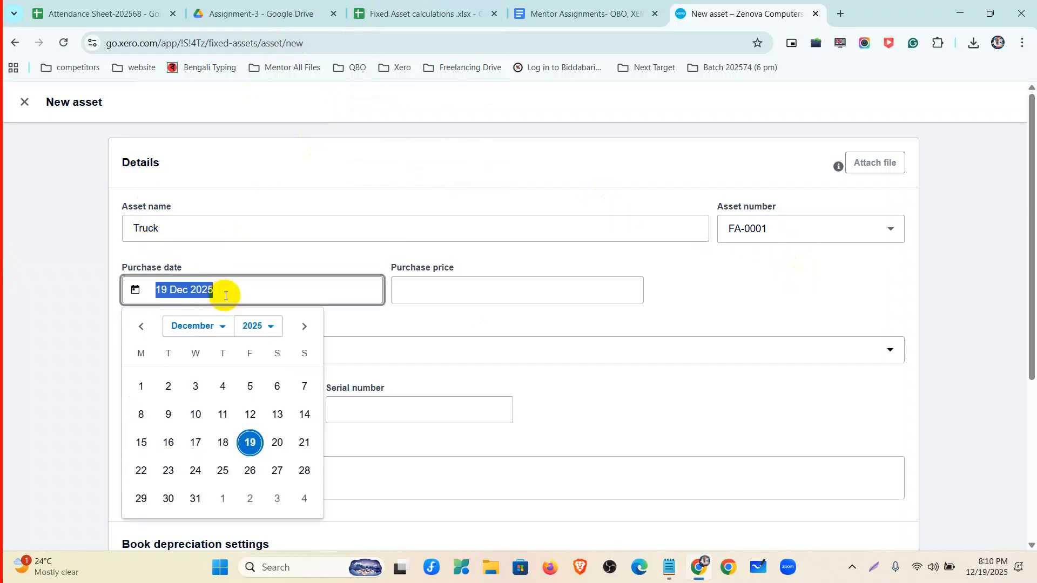
{"action": "left_click", "coordinate": [425, 14]}
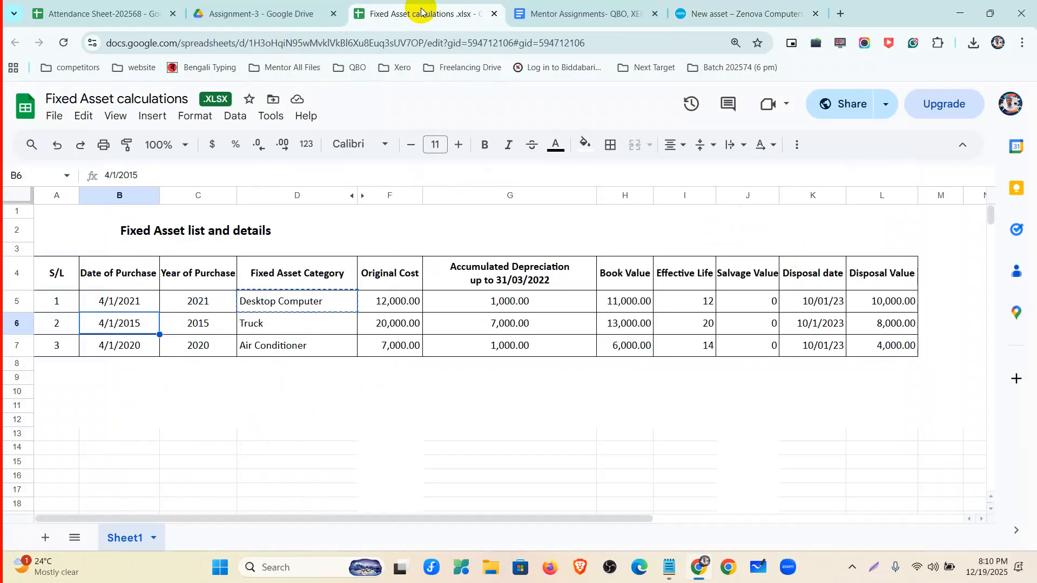
{"action": "left_click", "coordinate": [682, 13]}
{"action": "left_click", "coordinate": [210, 330]}
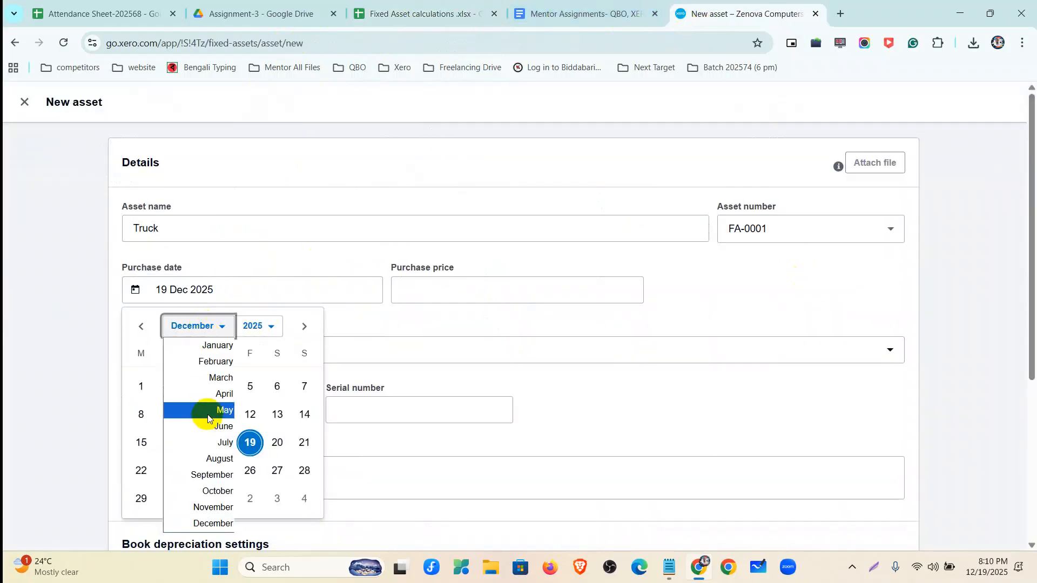
{"action": "left_click", "coordinate": [207, 394]}
{"action": "left_click", "coordinate": [260, 326]}
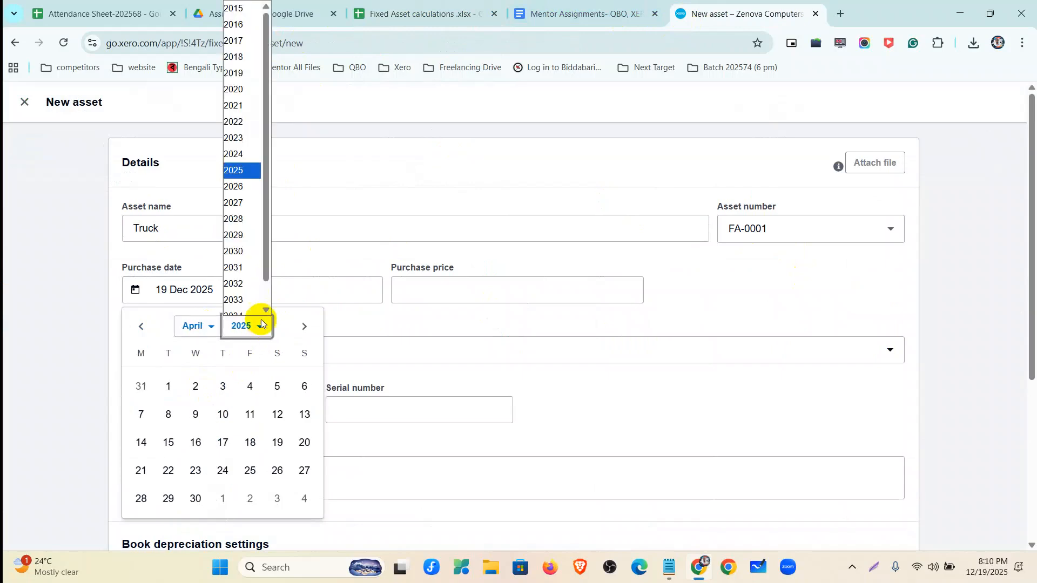
{"action": "scroll", "coordinate": [241, 43], "scroll_direction": "up", "scroll_amount": 1}
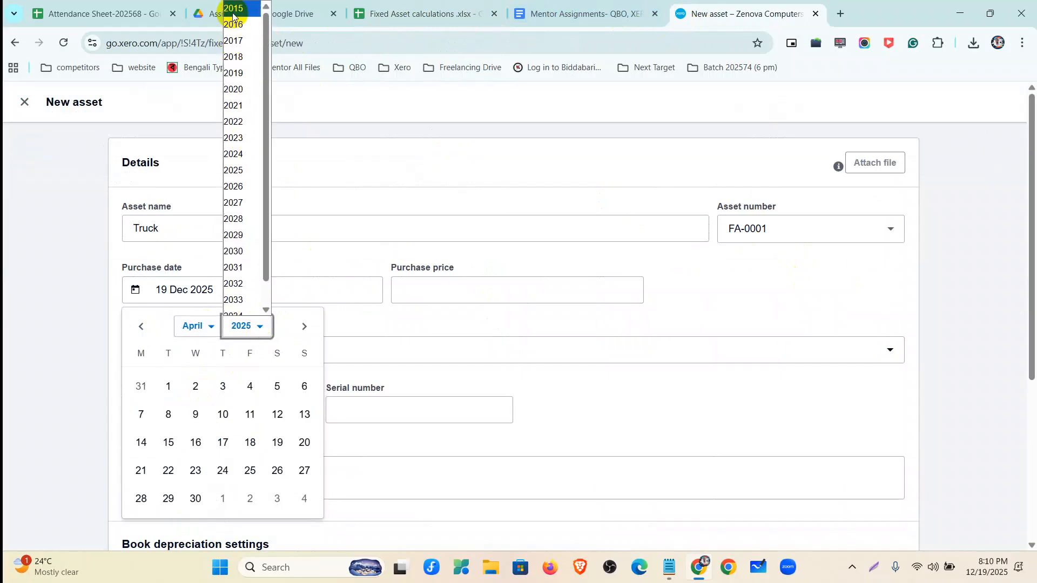
{"action": "left_click", "coordinate": [235, 22]}
{"action": "left_click", "coordinate": [195, 384]}
Step: Look up the Truck's original cost in the Fixed Asset calculations sheet and set the purchase price to 20000
{"action": "left_click", "coordinate": [421, 292]}
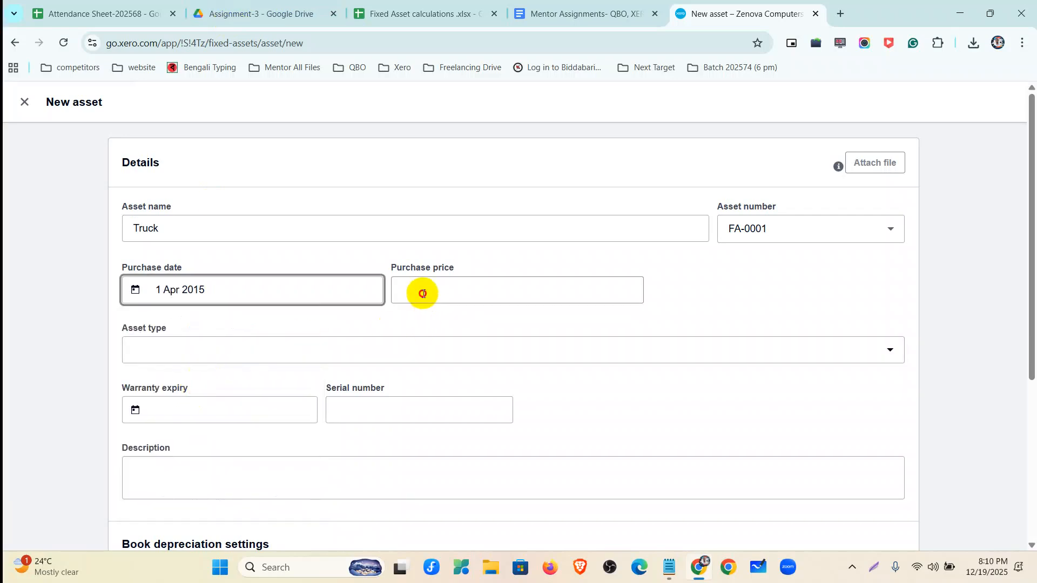
{"action": "left_click", "coordinate": [385, 11]}
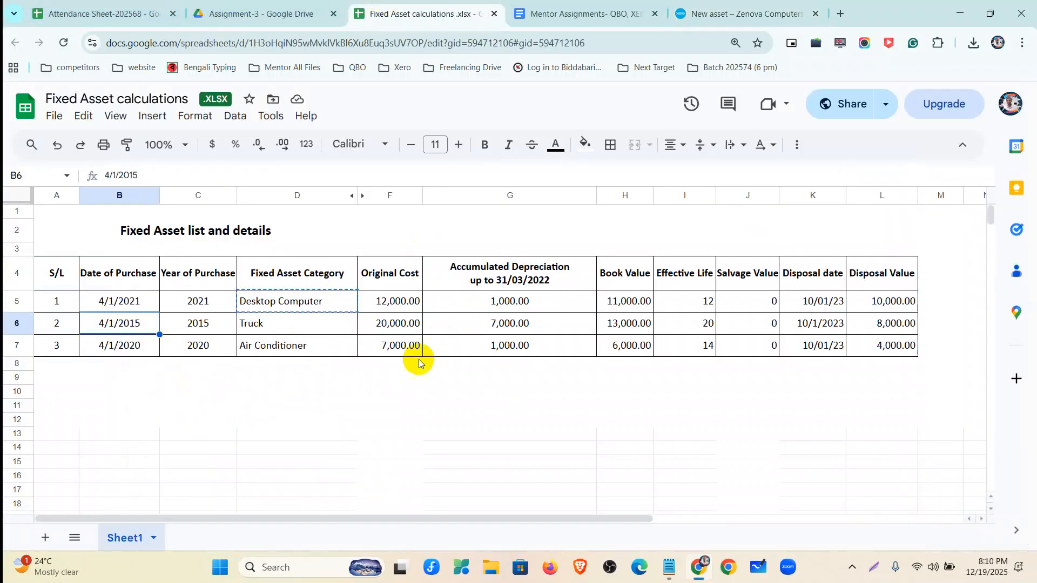
{"action": "left_click", "coordinate": [386, 323]}
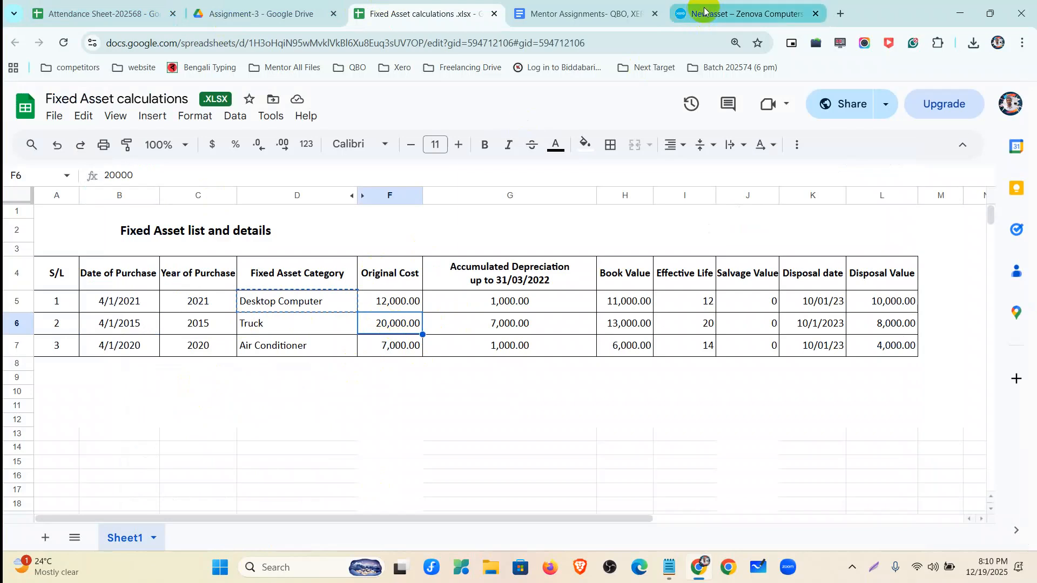
{"action": "left_click", "coordinate": [704, 11]}
{"action": "type", "text": "0000"}
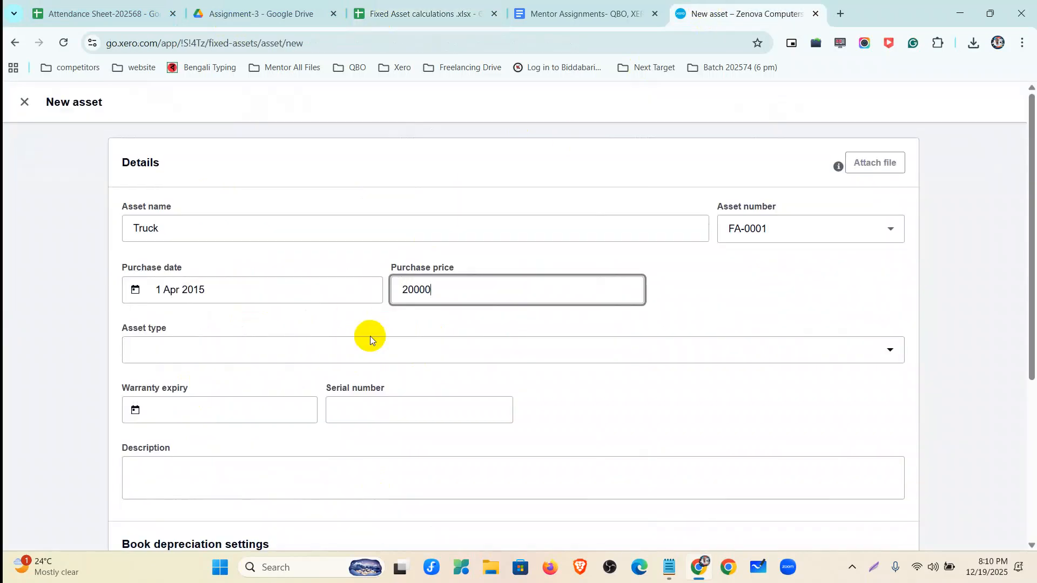
{"action": "left_click", "coordinate": [387, 322]}
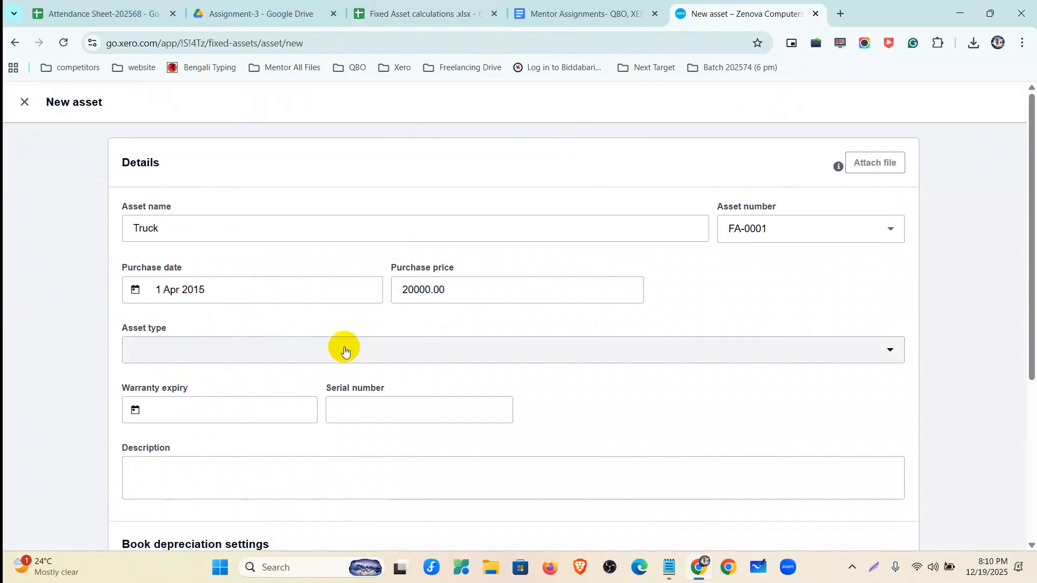
Step: Start a new asset type named Truck and assign 653 - Truck as its asset account
{"action": "left_click", "coordinate": [238, 352]}
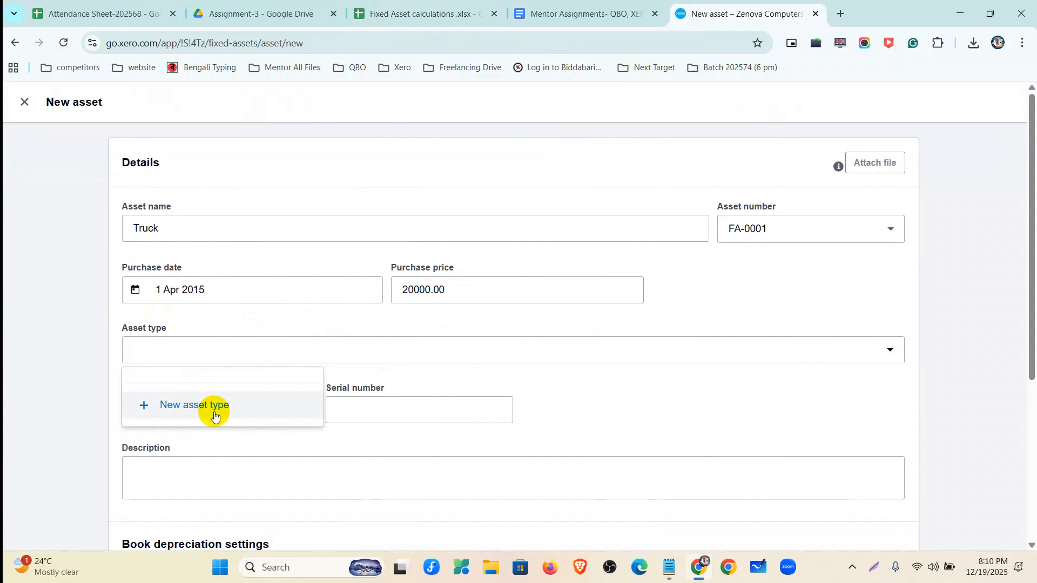
{"action": "left_click", "coordinate": [215, 413]}
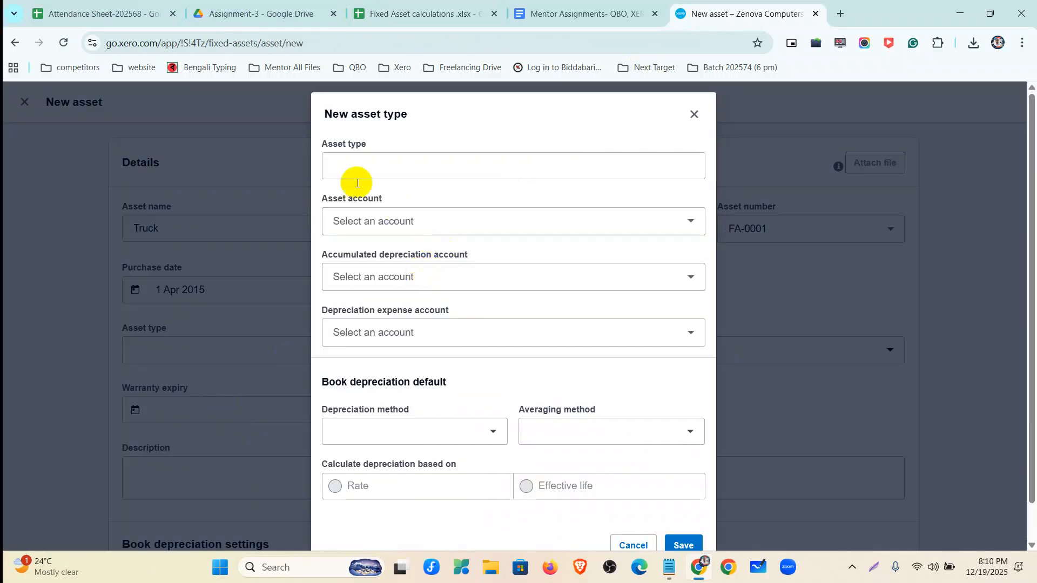
{"action": "left_click", "coordinate": [345, 165]}
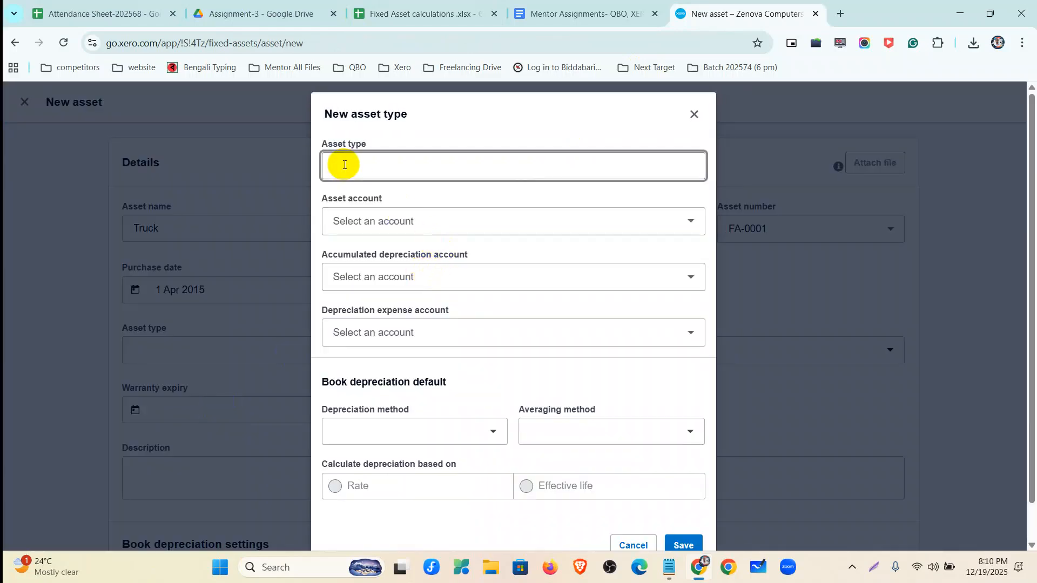
{"action": "type", "text": "Tru"}
{"action": "left_click", "coordinate": [350, 219]}
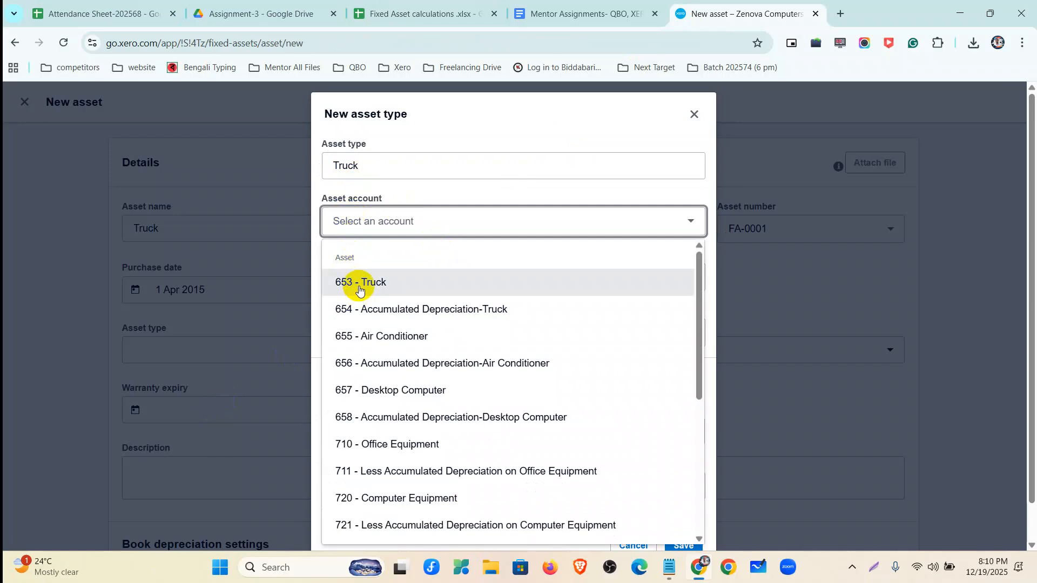
{"action": "left_click", "coordinate": [360, 289]}
Step: Assign 654 - Accumulated Depreciation-Truck as the accumulated depreciation account and 416 - Depreciation Expense as the expense account
{"action": "left_click", "coordinate": [362, 278]}
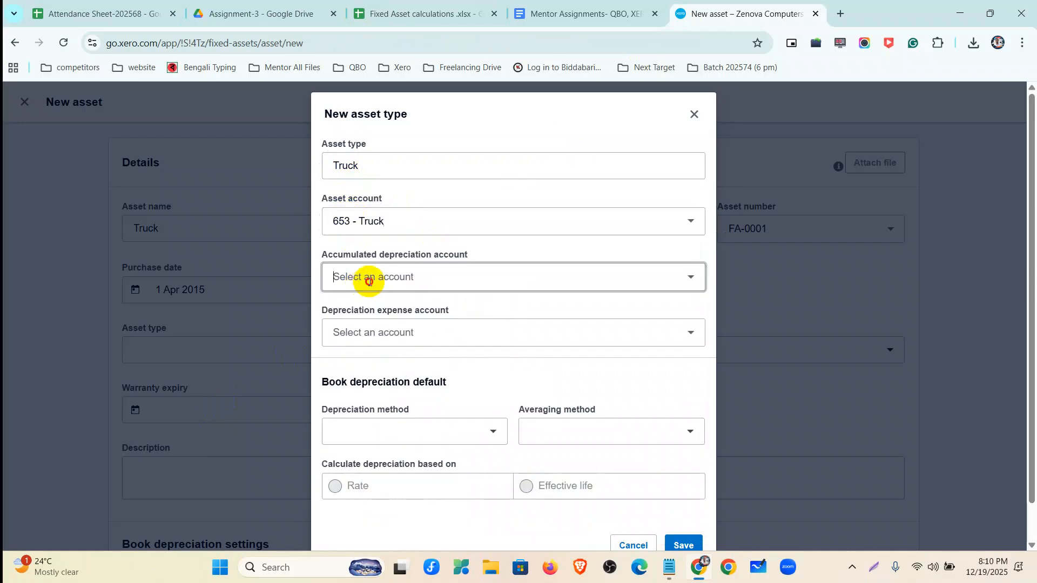
{"action": "left_click", "coordinate": [413, 372]}
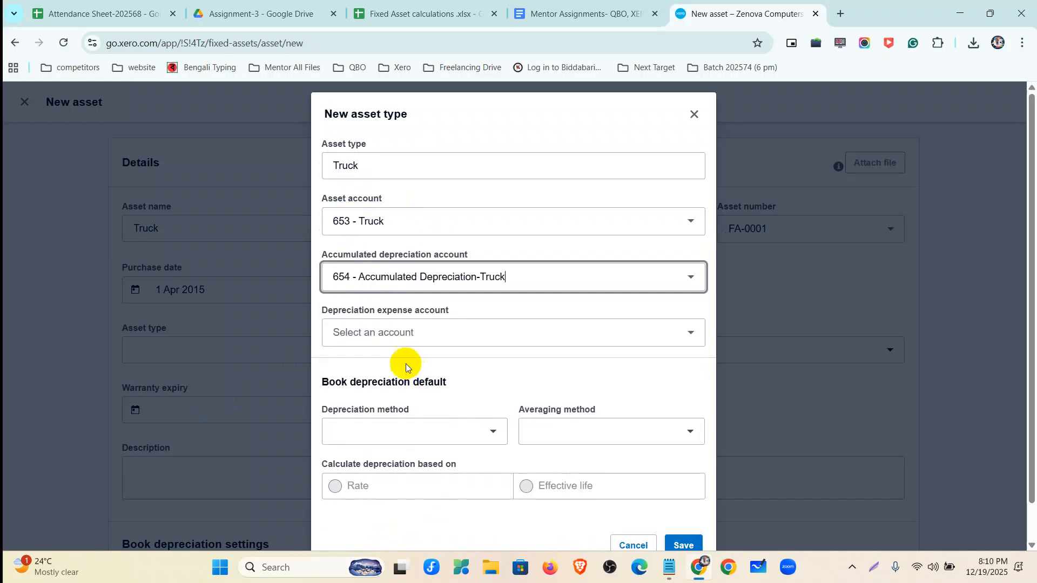
{"action": "left_click", "coordinate": [390, 328]}
{"action": "type", "text": "416"}
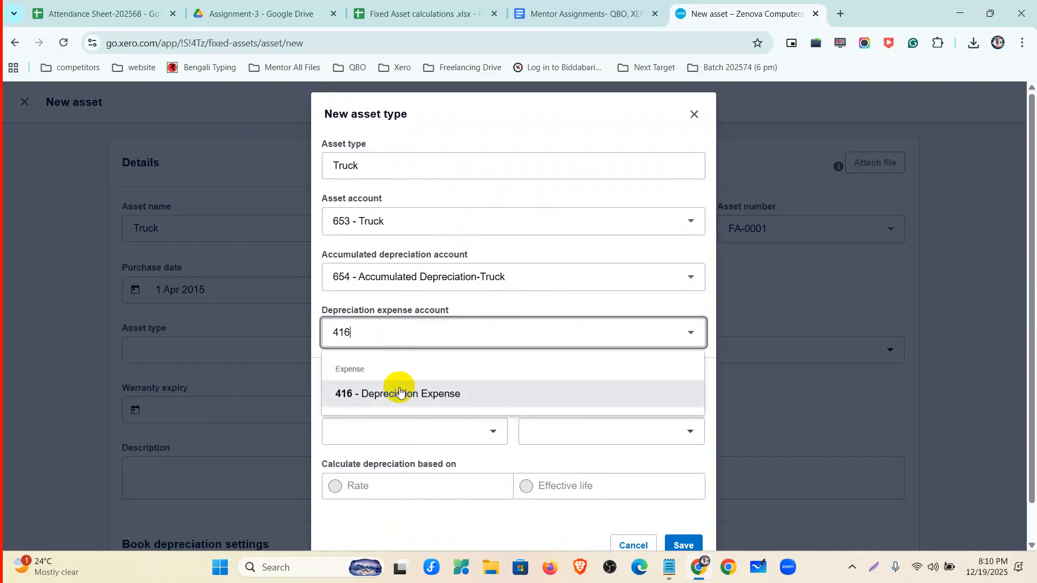
{"action": "left_click", "coordinate": [399, 393]}
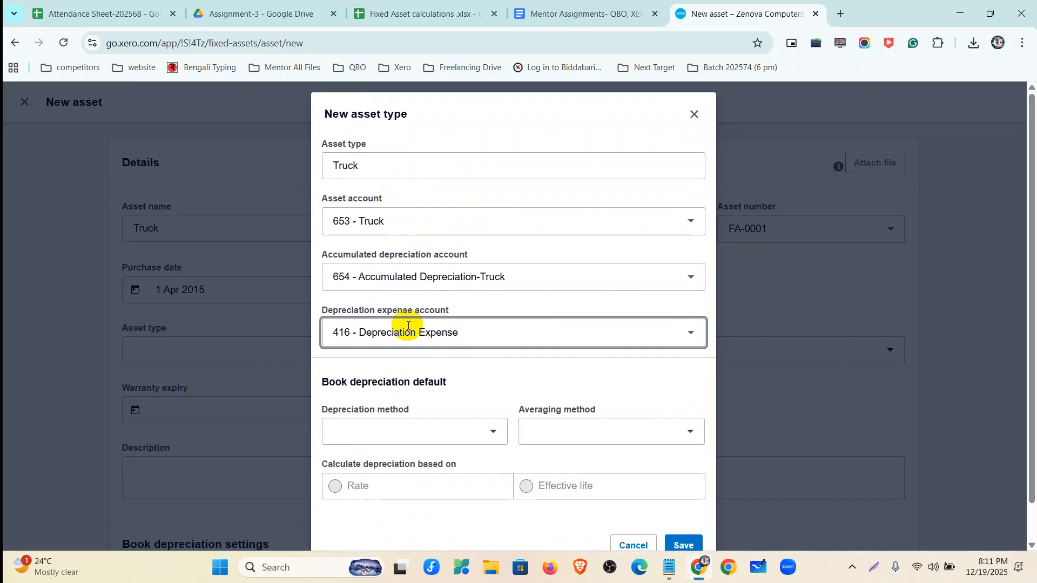
Step: Set the asset type's default depreciation method to Straight line and its averaging method to Actual days
{"action": "left_click", "coordinate": [378, 430]}
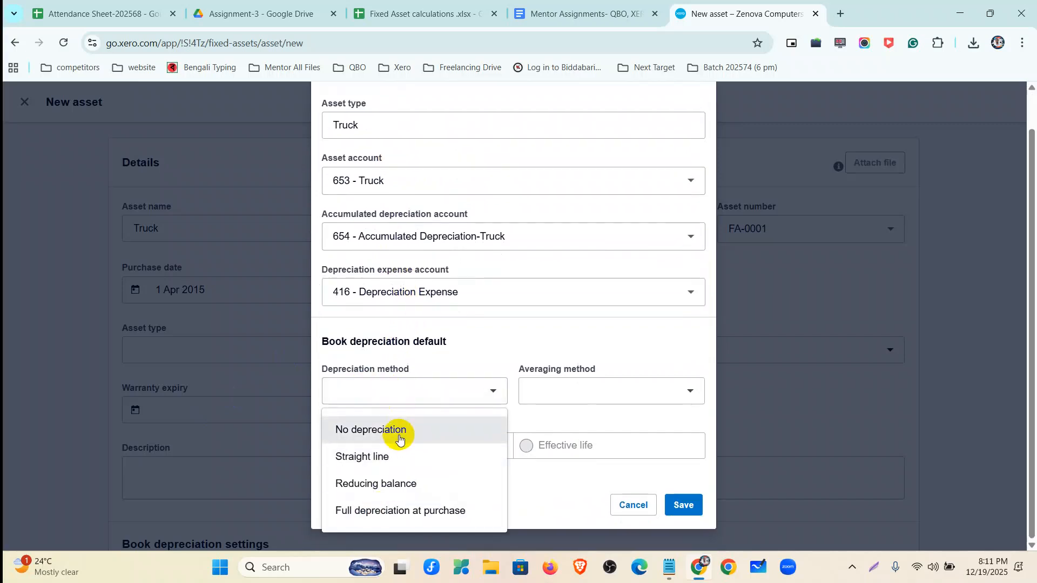
{"action": "left_click", "coordinate": [399, 458]}
{"action": "left_click", "coordinate": [576, 399]}
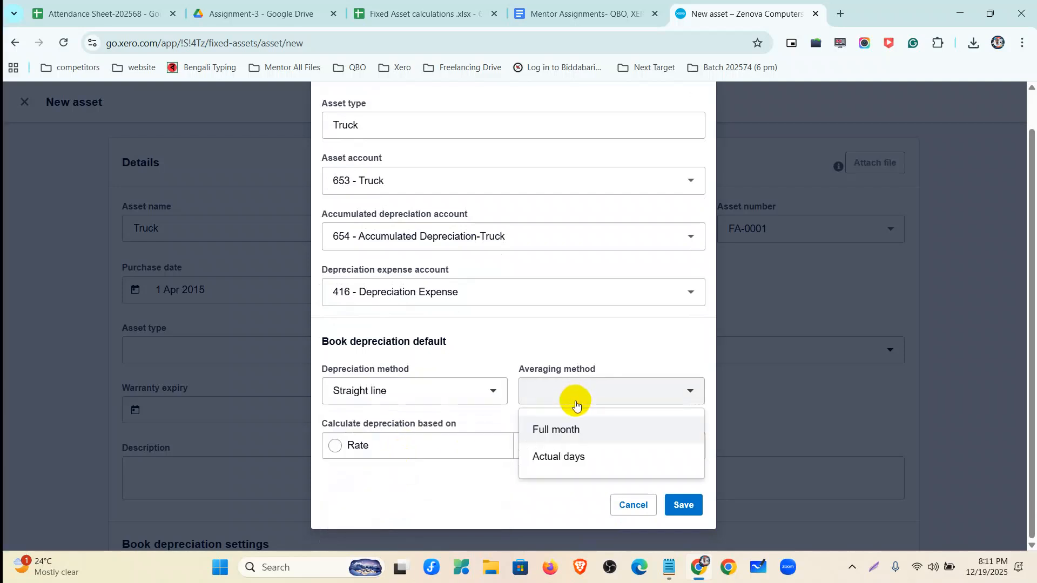
{"action": "left_click", "coordinate": [566, 458]}
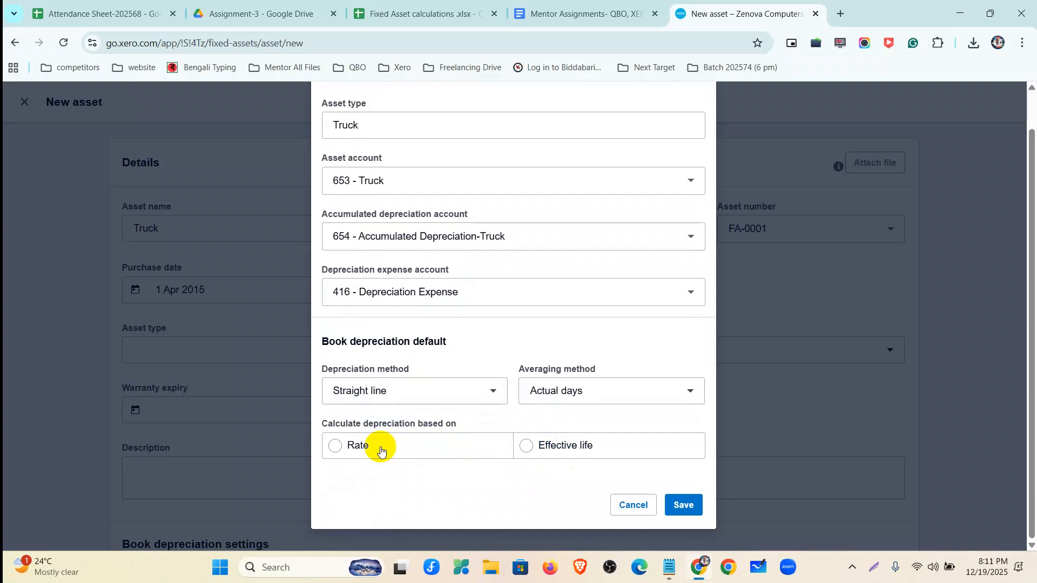
Step: Base depreciation on an effective life of 20 years, as given in the asset sheet, and save the asset type
{"action": "left_click", "coordinate": [557, 455]}
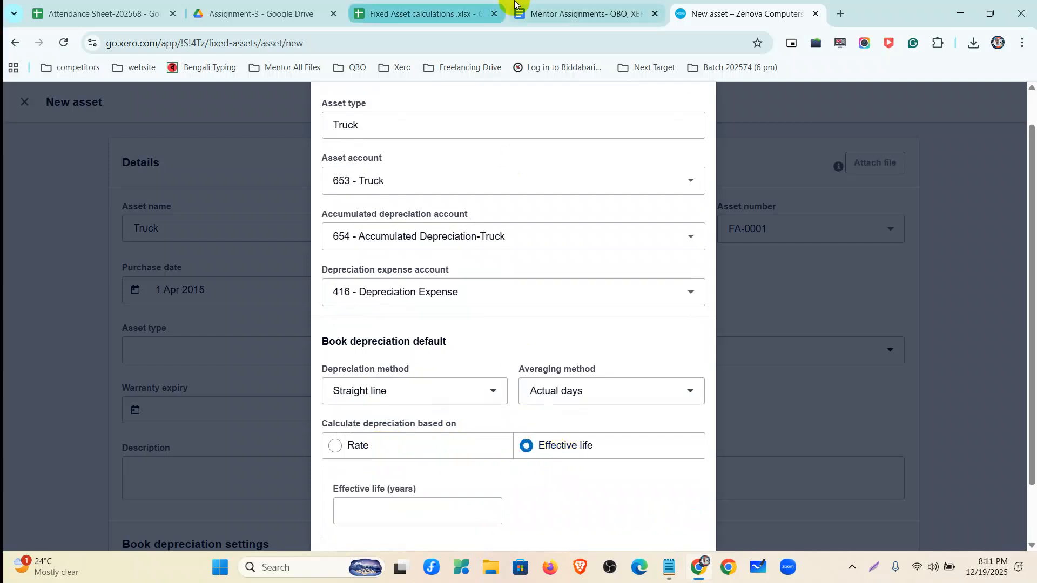
{"action": "left_click", "coordinate": [451, 9]}
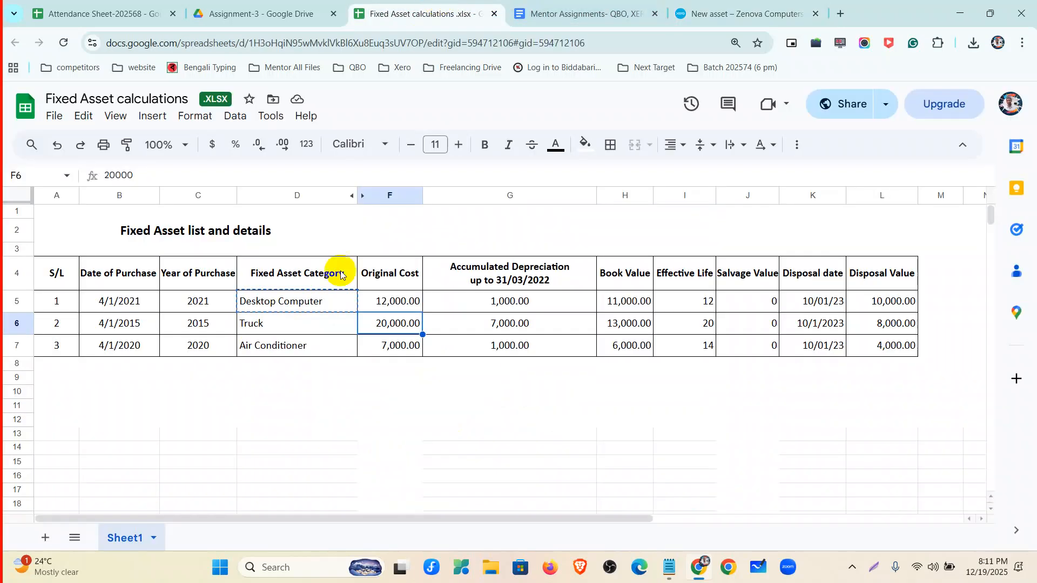
{"action": "left_click", "coordinate": [691, 324]}
{"action": "left_click", "coordinate": [696, 9]}
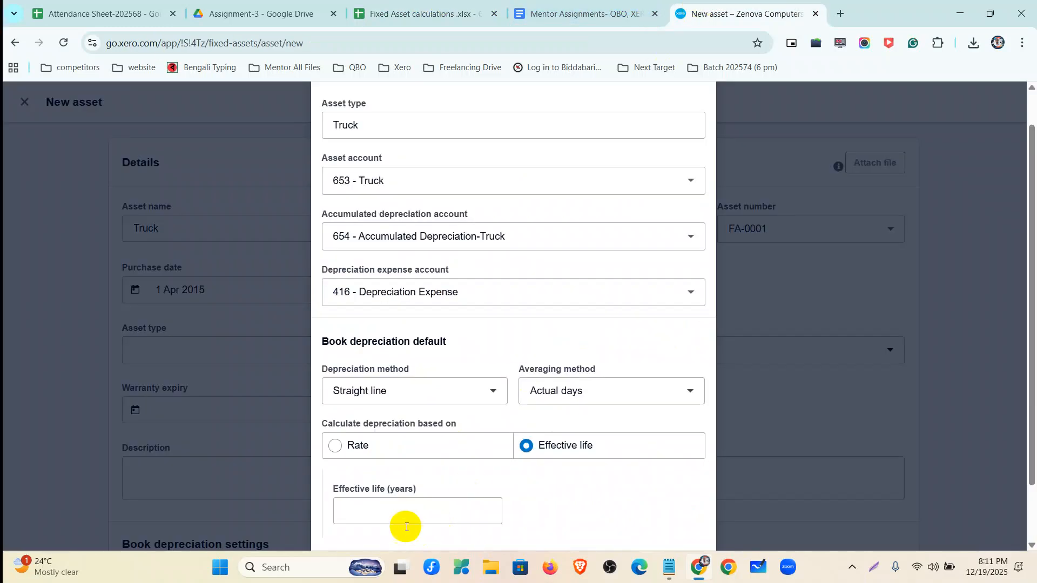
{"action": "scroll", "coordinate": [400, 486], "scroll_direction": "down", "scroll_amount": 1}
{"action": "left_click", "coordinate": [394, 442]}
{"action": "type", "text": "20"}
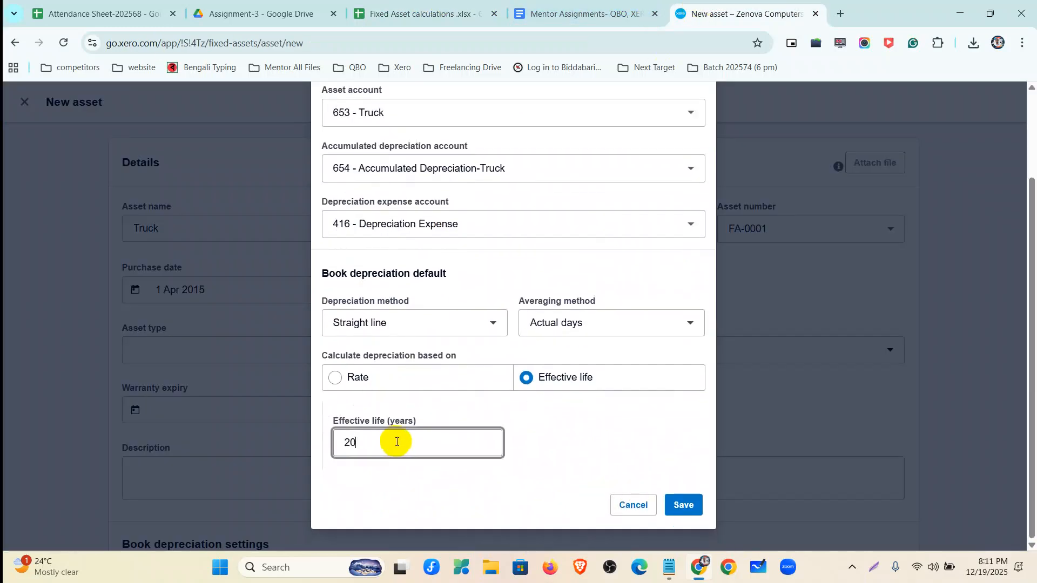
{"action": "left_click", "coordinate": [593, 464]}
{"action": "left_click", "coordinate": [679, 504]}
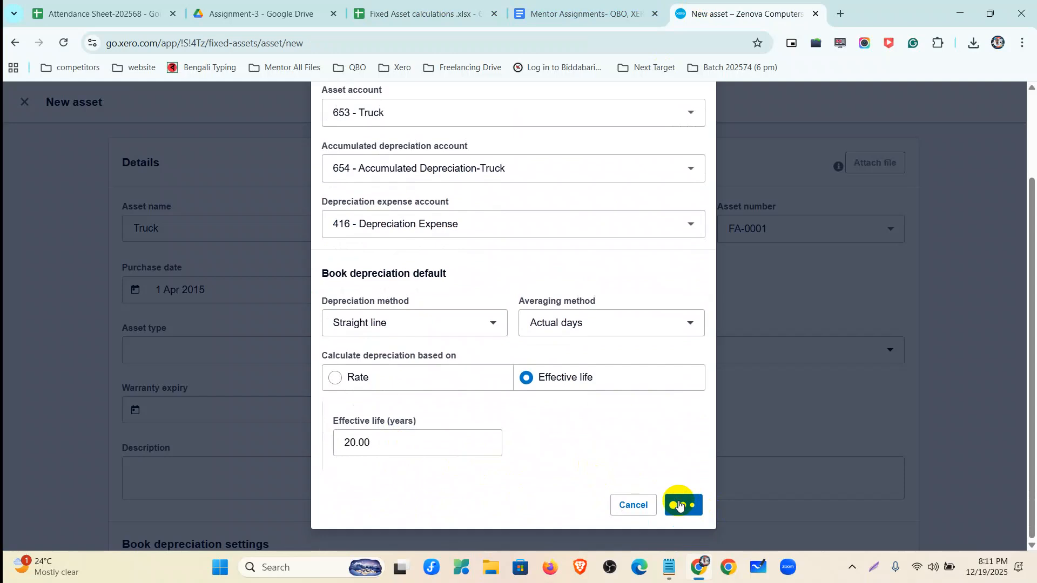
Step: Check the Truck's book depreciation settings down to the residual value and register the asset
{"action": "scroll", "coordinate": [33, 301], "scroll_direction": "down", "scroll_amount": 1}
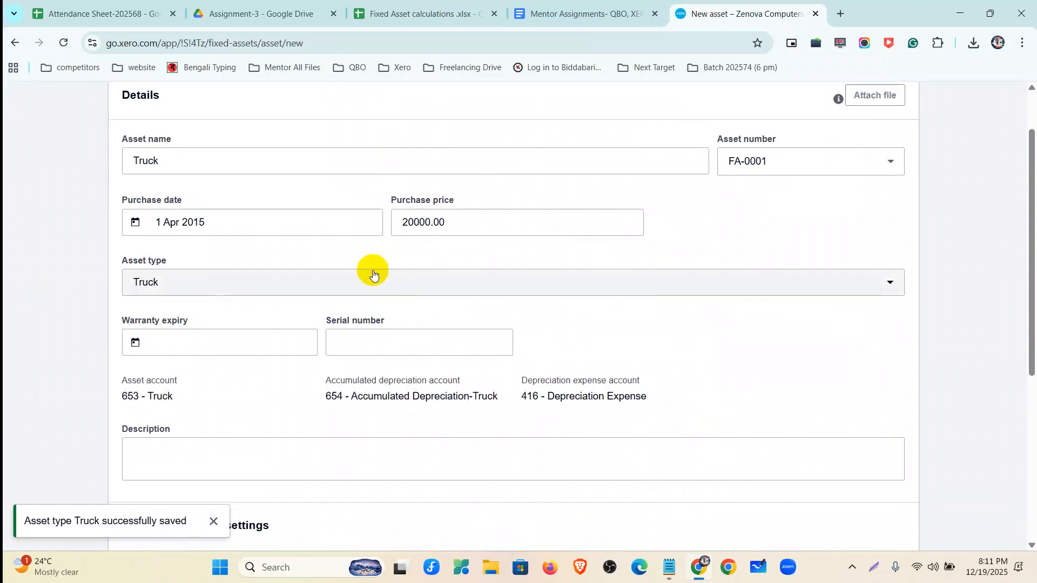
{"action": "scroll", "coordinate": [378, 313], "scroll_direction": "down", "scroll_amount": 2}
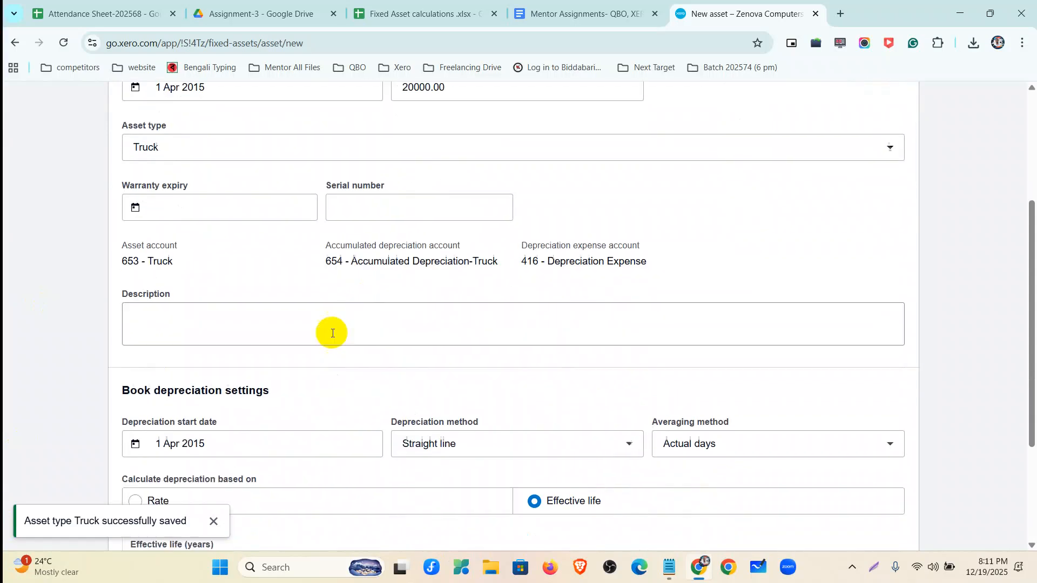
{"action": "scroll", "coordinate": [98, 400], "scroll_direction": "down", "scroll_amount": 2}
{"action": "scroll", "coordinate": [184, 351], "scroll_direction": "up", "scroll_amount": 1}
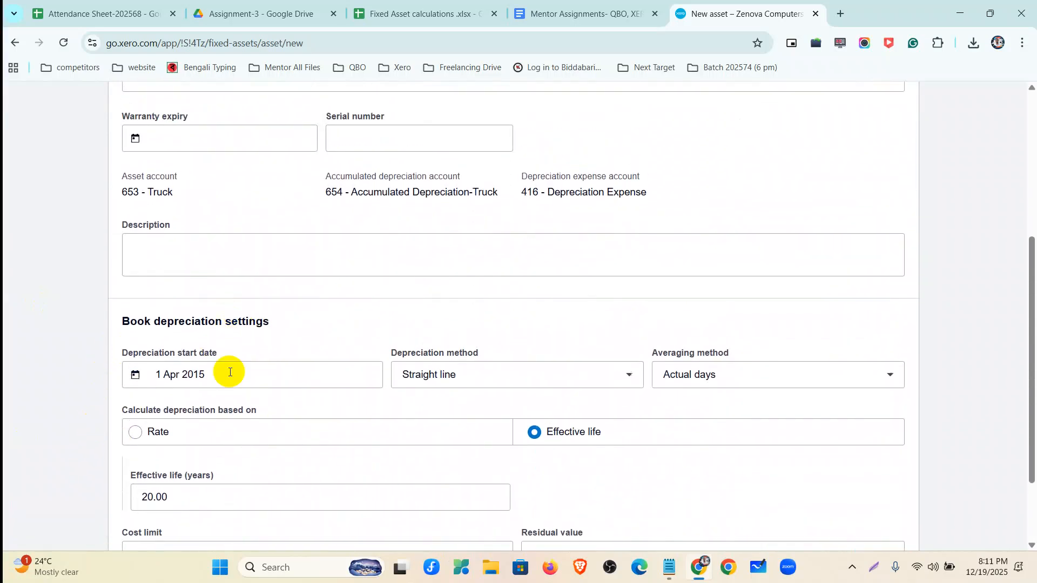
{"action": "scroll", "coordinate": [233, 374], "scroll_direction": "down", "scroll_amount": 1}
{"action": "left_click", "coordinate": [222, 321]}
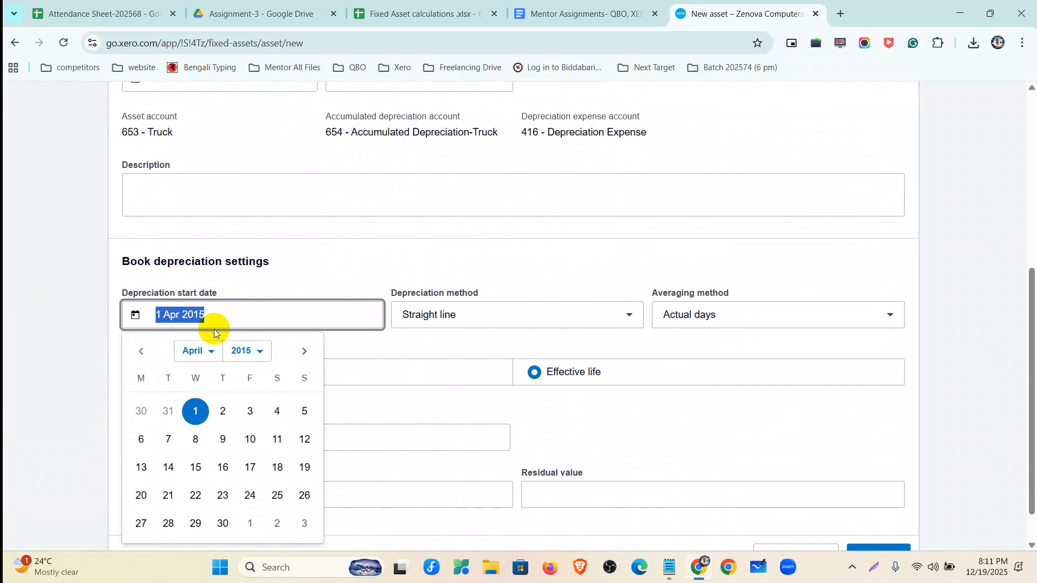
{"action": "left_click", "coordinate": [294, 261]}
{"action": "scroll", "coordinate": [271, 378], "scroll_direction": "down", "scroll_amount": 1}
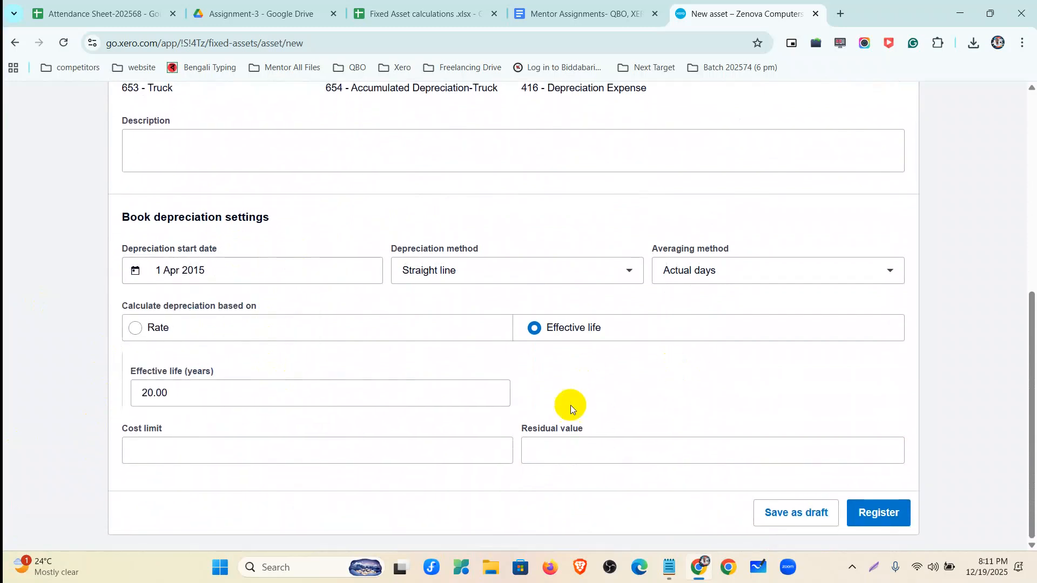
{"action": "left_click", "coordinate": [538, 446]}
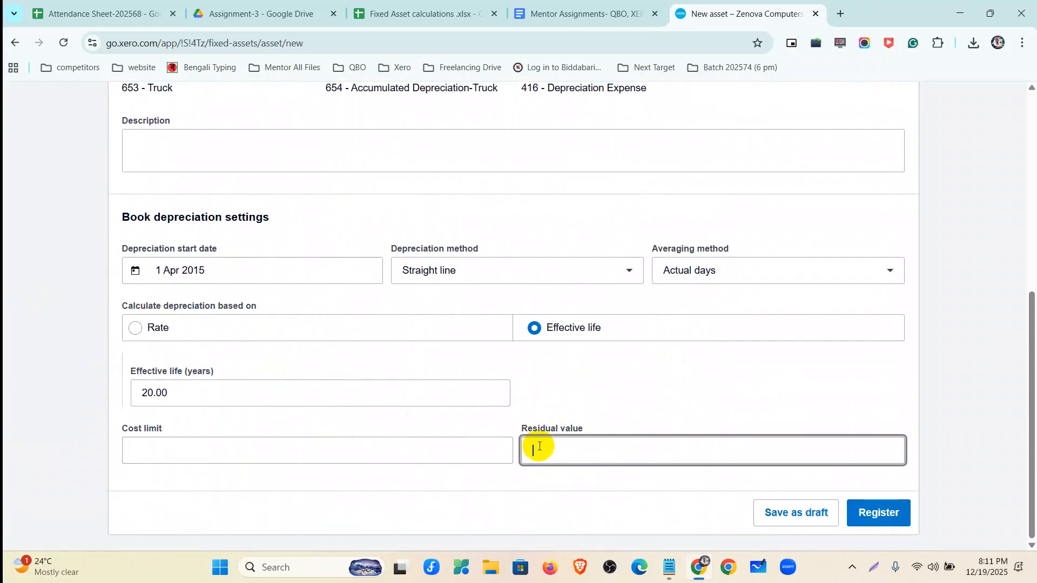
{"action": "left_click", "coordinate": [701, 389]}
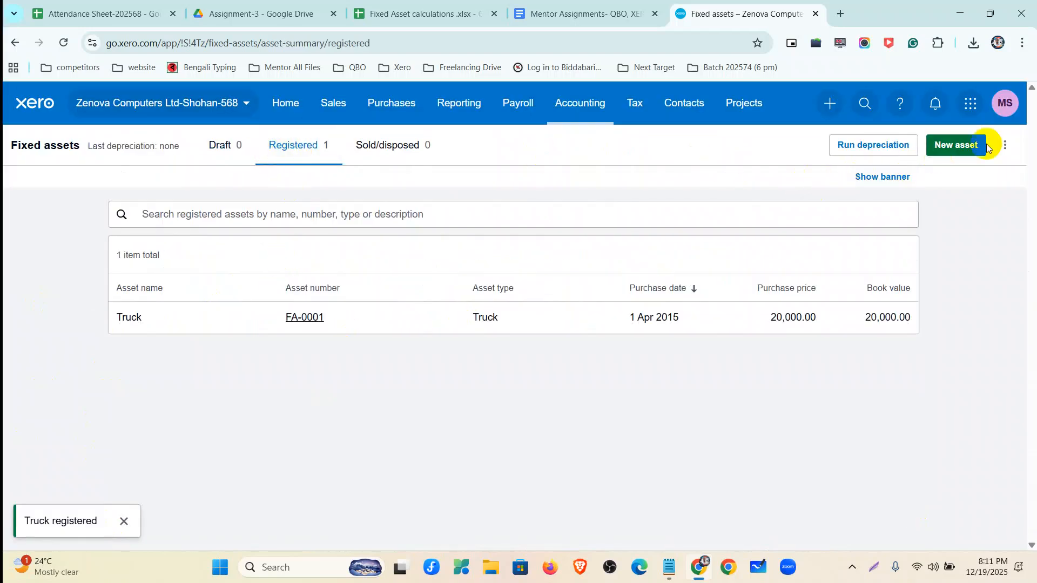
Step: Start a new fixed asset and name it Air Conditioner
{"action": "left_click", "coordinate": [966, 147]}
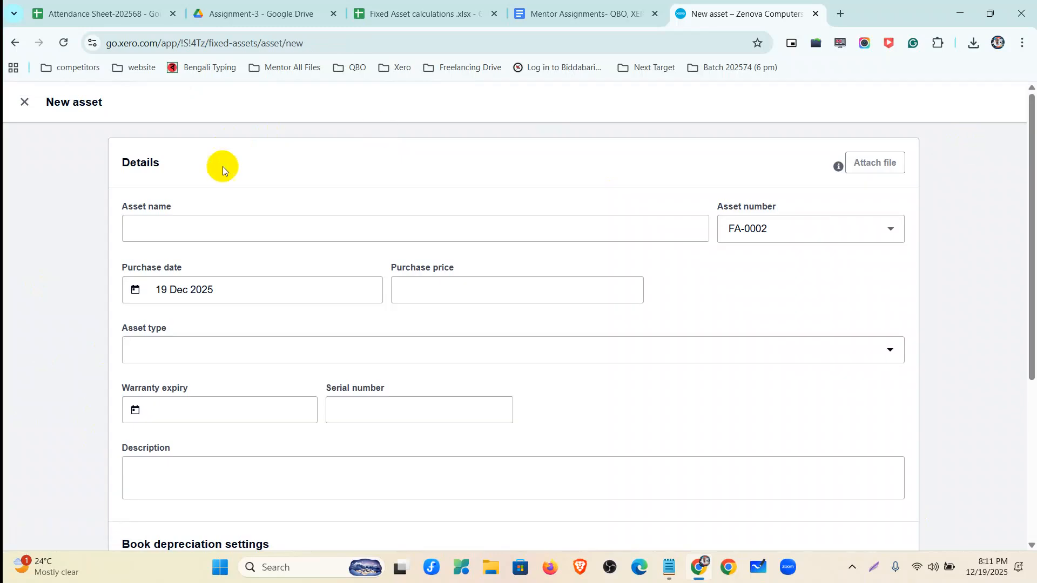
{"action": "left_click", "coordinate": [225, 226]}
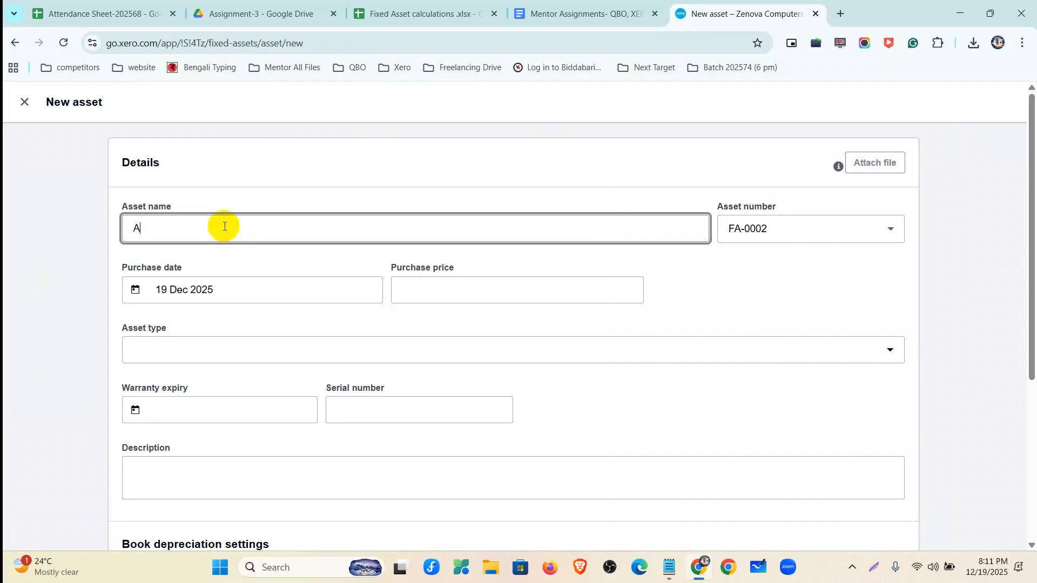
{"action": "type", "text": "Air Conditionr"}
{"action": "left_click", "coordinate": [220, 243]}
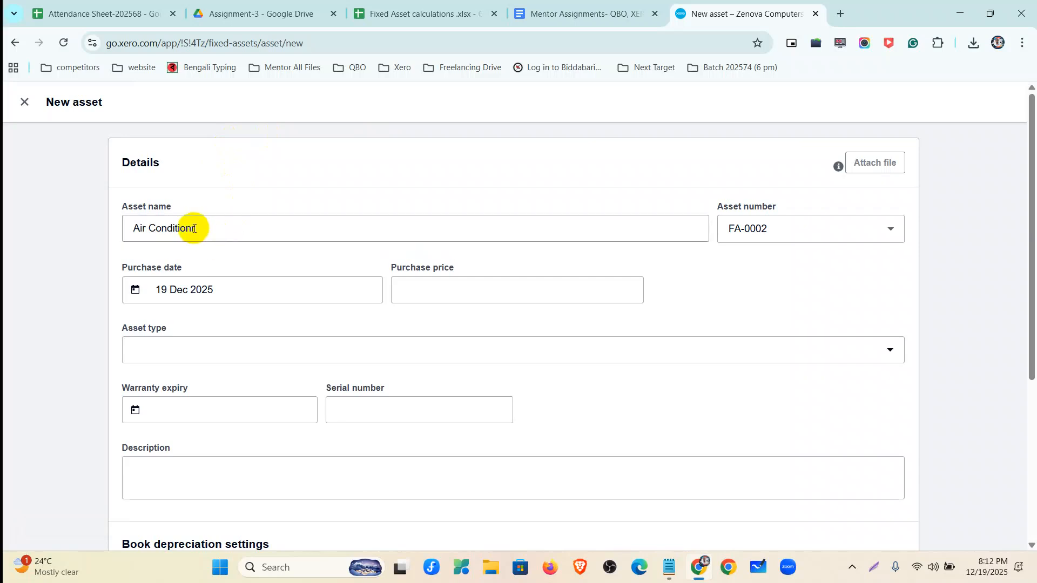
{"action": "left_click", "coordinate": [194, 228]}
{"action": "key", "text": "BackSpace"}
{"action": "type", "text": "er"}
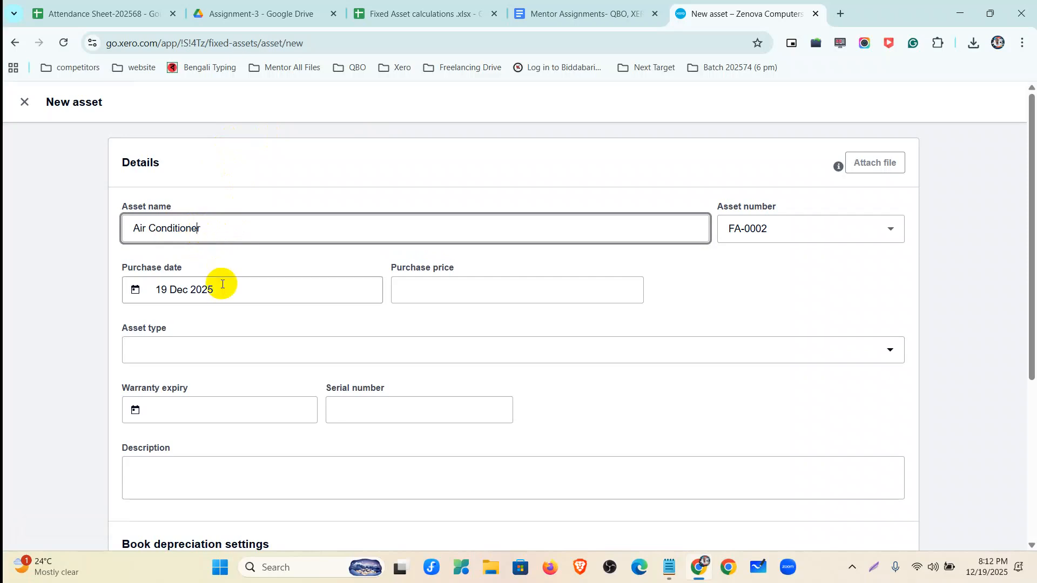
Step: Look up the Air Conditioner's purchase date in the fixed asset sheet and set it to 1 Apr 2020 on the new asset
{"action": "left_click", "coordinate": [415, 11]}
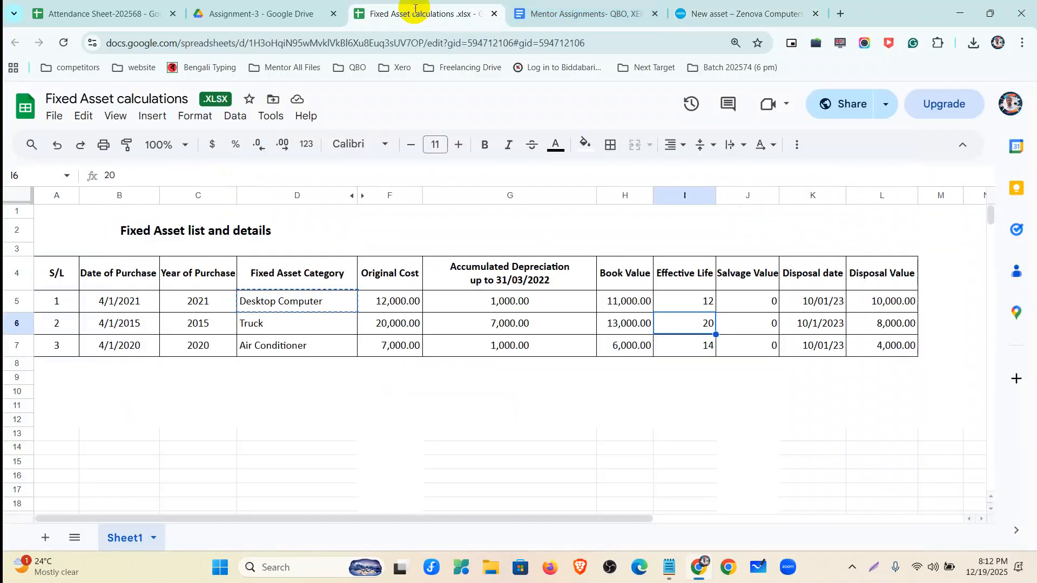
{"action": "left_click", "coordinate": [130, 345]}
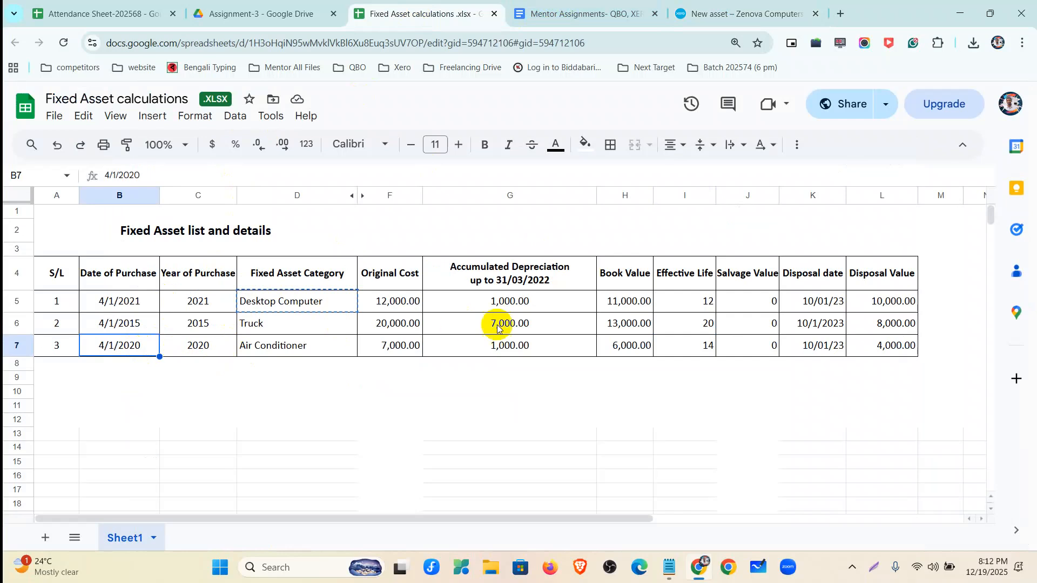
{"action": "left_click", "coordinate": [770, 11]}
{"action": "left_click", "coordinate": [217, 291]}
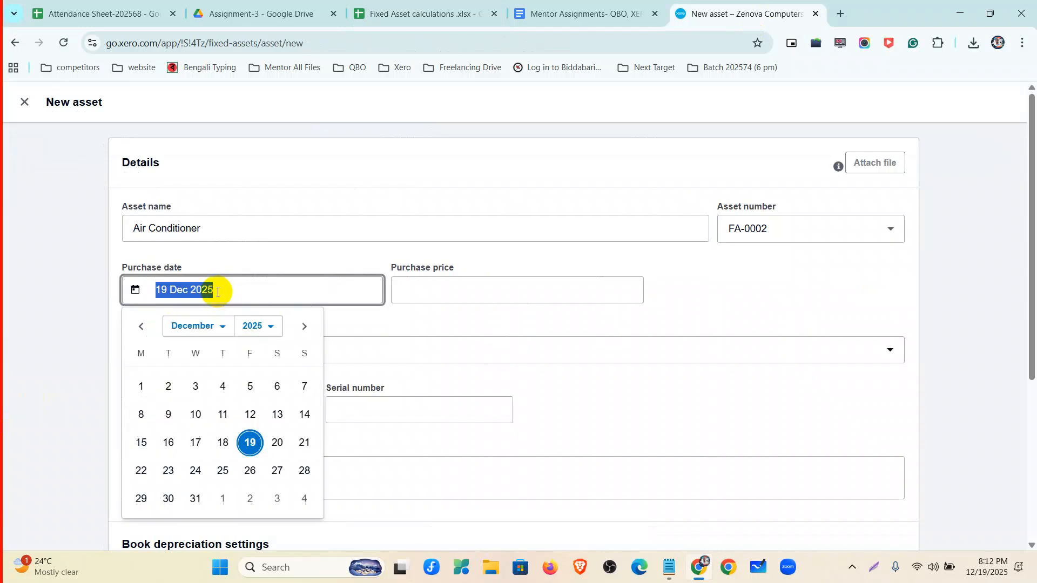
{"action": "left_click", "coordinate": [201, 325]}
{"action": "left_click", "coordinate": [229, 388]}
{"action": "left_click", "coordinate": [254, 325]}
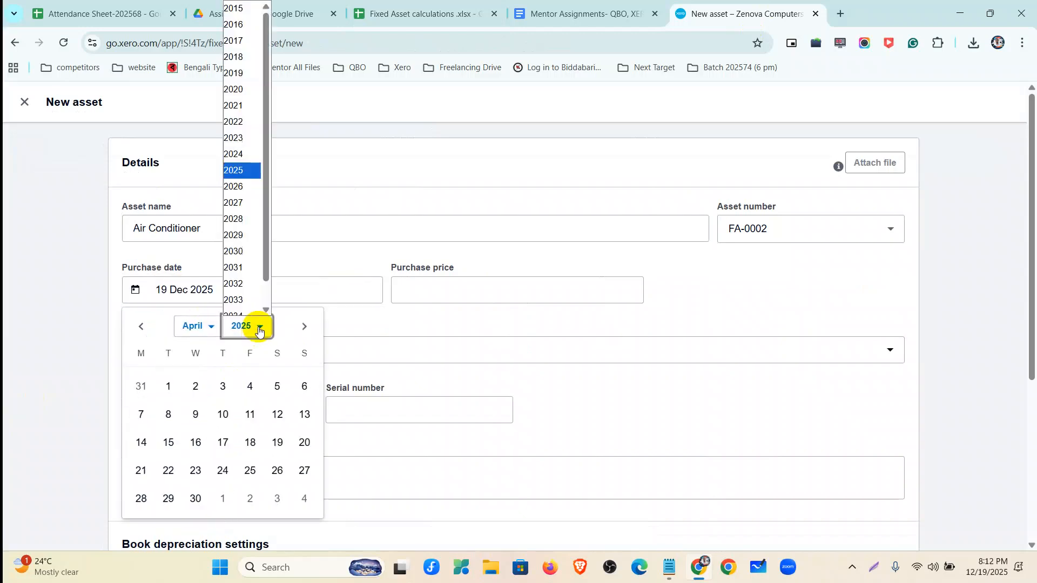
{"action": "left_click", "coordinate": [238, 79]}
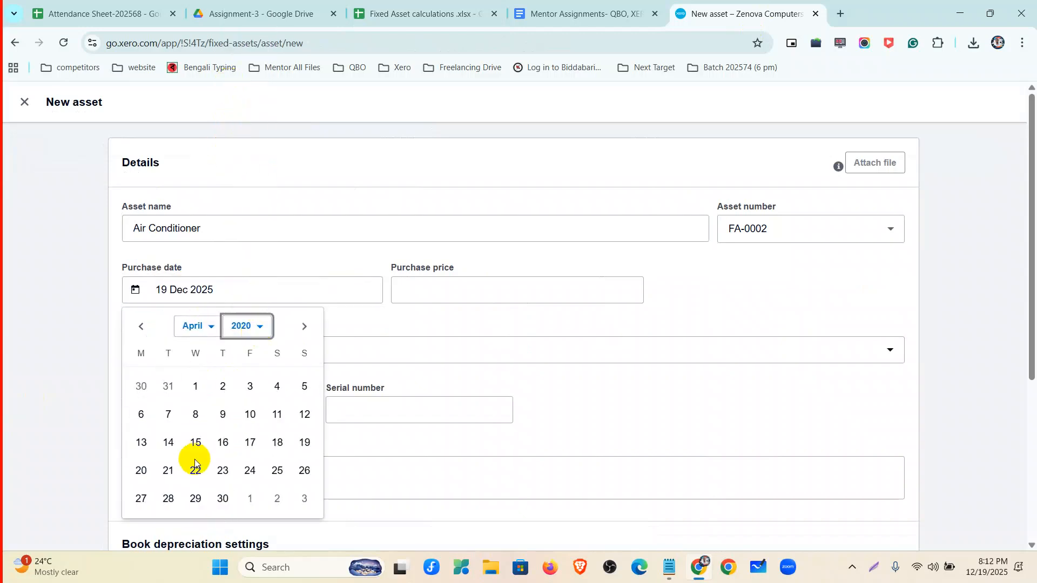
{"action": "left_click", "coordinate": [196, 386]}
Step: Enter 7000 as the Air Conditioner's purchase price, taken from its original cost in the fixed asset sheet
{"action": "left_click", "coordinate": [399, 292]}
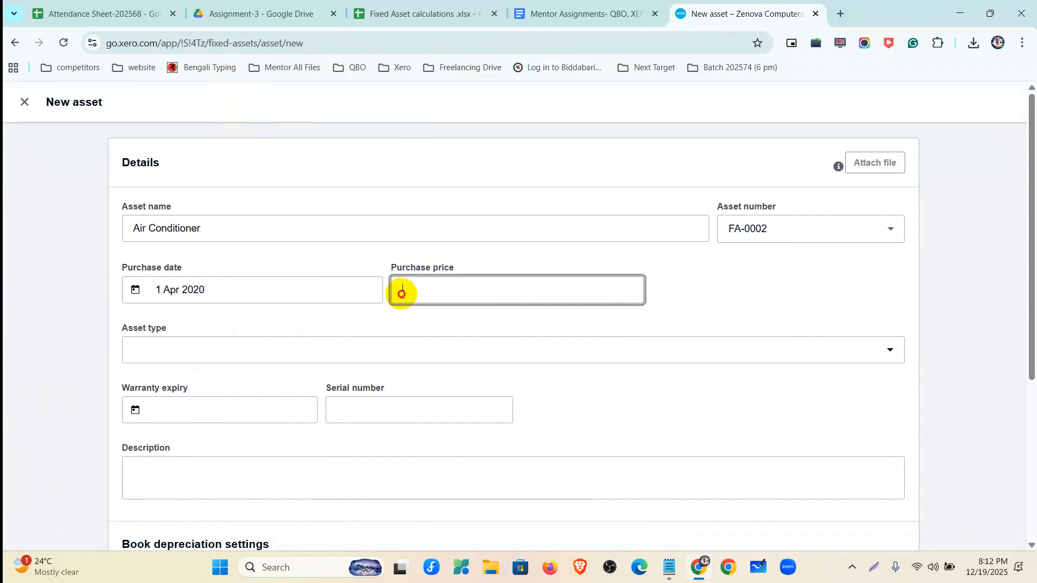
{"action": "left_click", "coordinate": [457, 5]}
{"action": "left_click", "coordinate": [392, 347]}
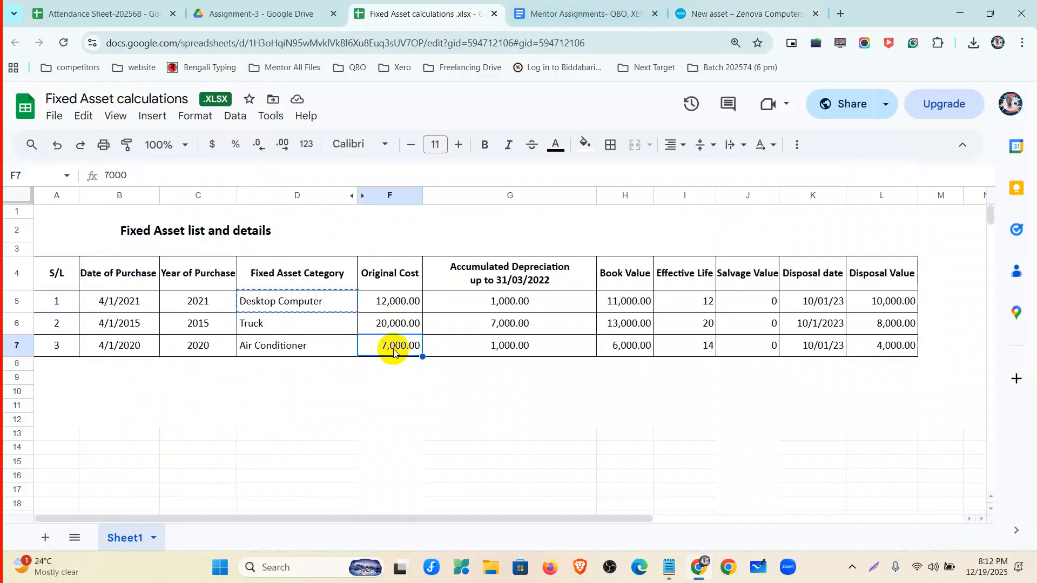
{"action": "left_click", "coordinate": [705, 22]}
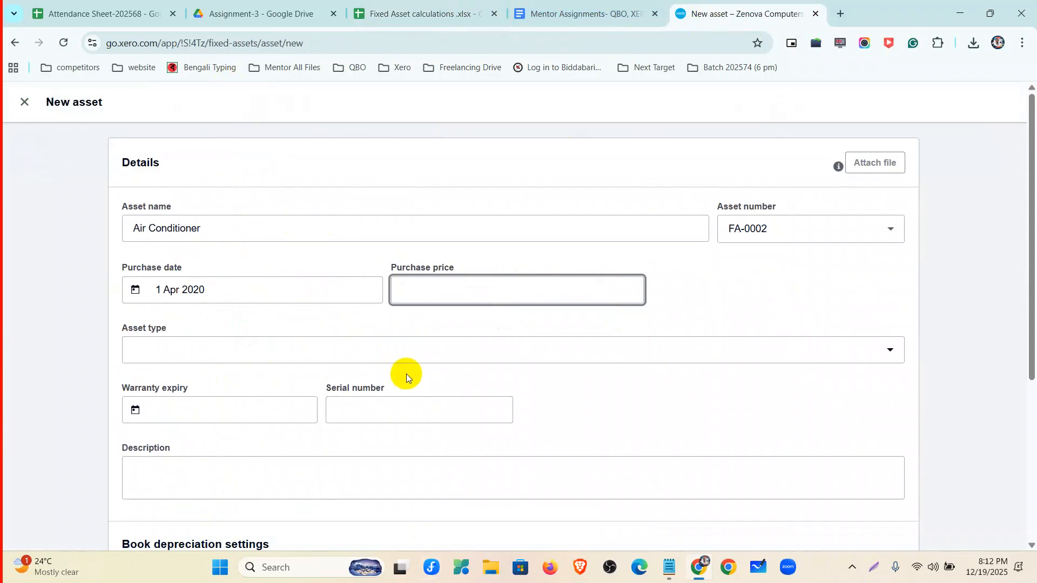
{"action": "type", "text": "7000"}
Step: Start a new asset type named Air conditioner and assign 655 - Air Conditioner as its asset account
{"action": "left_click", "coordinate": [527, 354]}
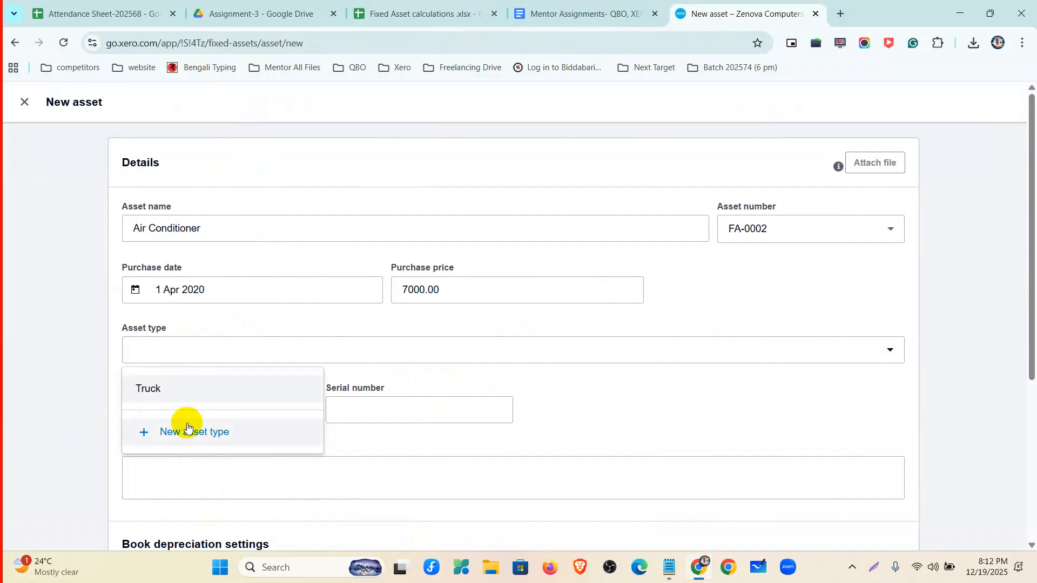
{"action": "left_click", "coordinate": [187, 430]}
{"action": "left_click", "coordinate": [383, 171]}
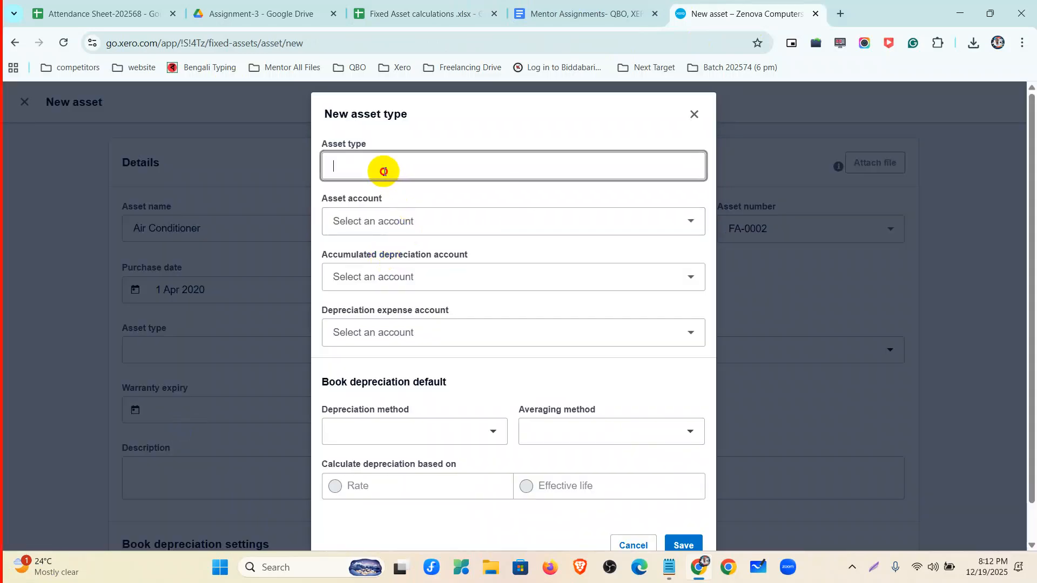
{"action": "type", "text": "Air conditioner"}
{"action": "left_click", "coordinate": [406, 224]}
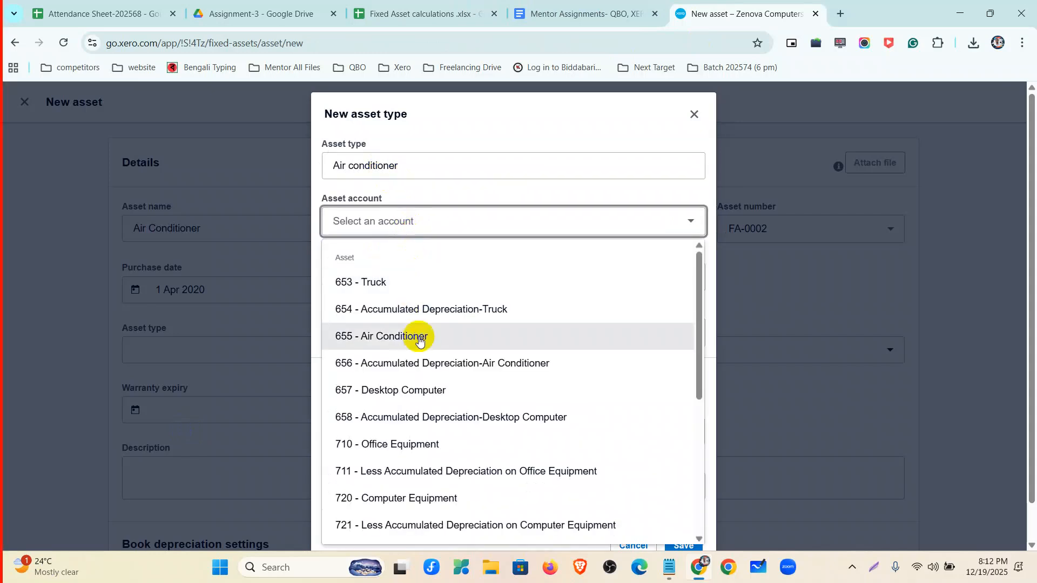
{"action": "left_click", "coordinate": [420, 337]}
Step: Assign 656 - Accumulated Depreciation-Air Conditioner as the accumulated depreciation account and 416 - Depreciation Expense as the depreciation expense account
{"action": "left_click", "coordinate": [443, 278]}
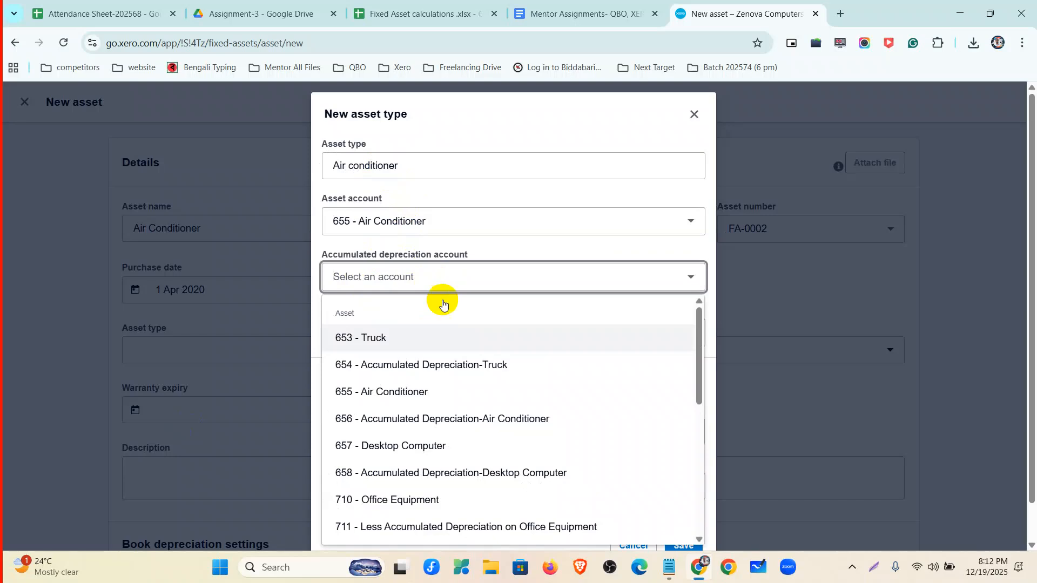
{"action": "left_click", "coordinate": [501, 428]}
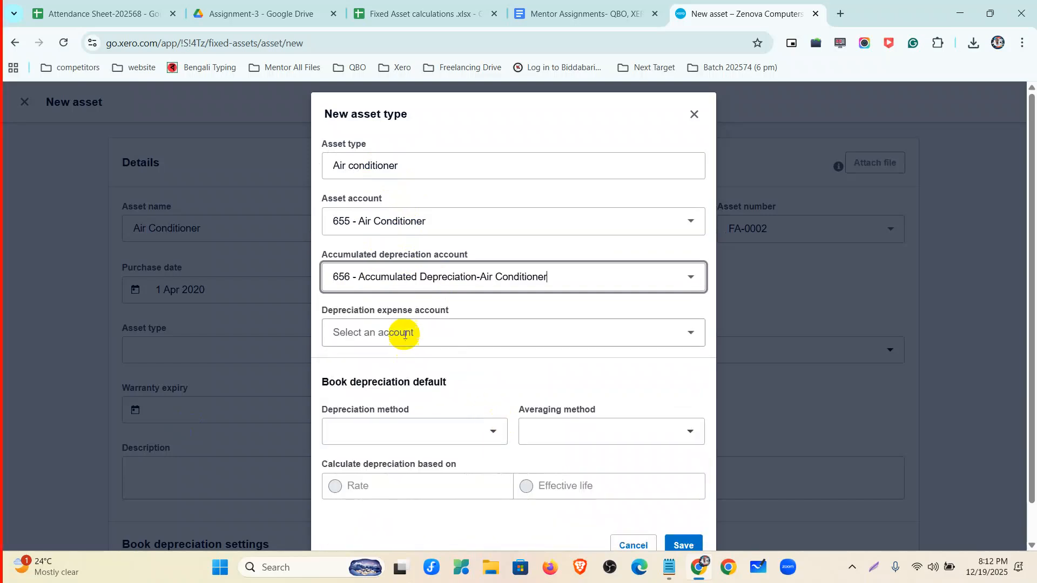
{"action": "left_click", "coordinate": [406, 332]}
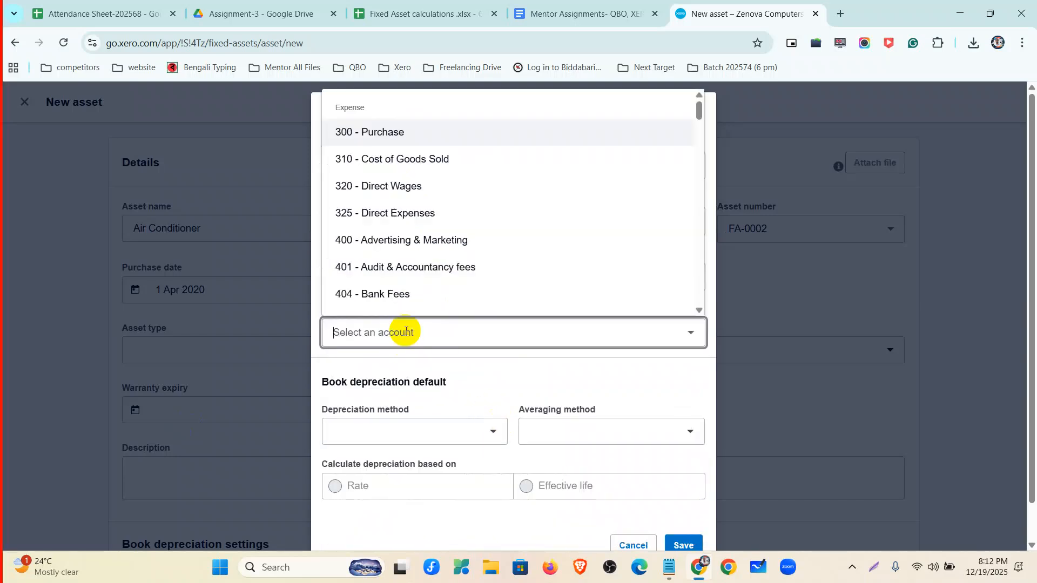
{"action": "type", "text": "416"}
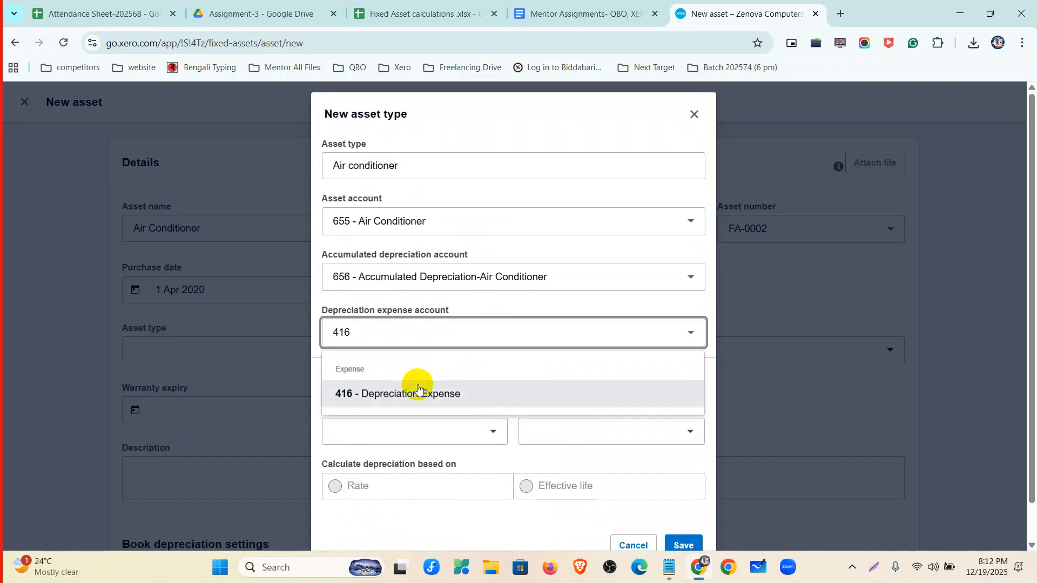
{"action": "left_click", "coordinate": [429, 398]}
Step: Set the Air conditioner type's default depreciation method to Straight line and its averaging method to Actual days
{"action": "left_click", "coordinate": [453, 431]}
{"action": "left_click", "coordinate": [417, 350]}
{"action": "left_click", "coordinate": [585, 439]}
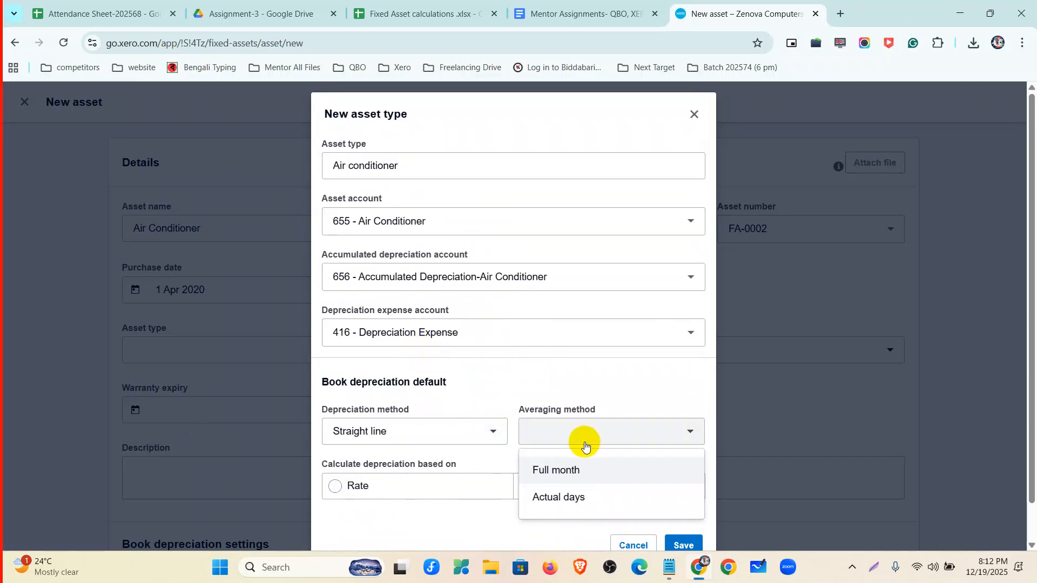
{"action": "left_click", "coordinate": [587, 495]}
Step: Base depreciation on an effective life of 14 years, check it against the fixed asset sheet, and save the asset type
{"action": "left_click", "coordinate": [529, 486]}
{"action": "scroll", "coordinate": [438, 459], "scroll_direction": "down", "scroll_amount": 2}
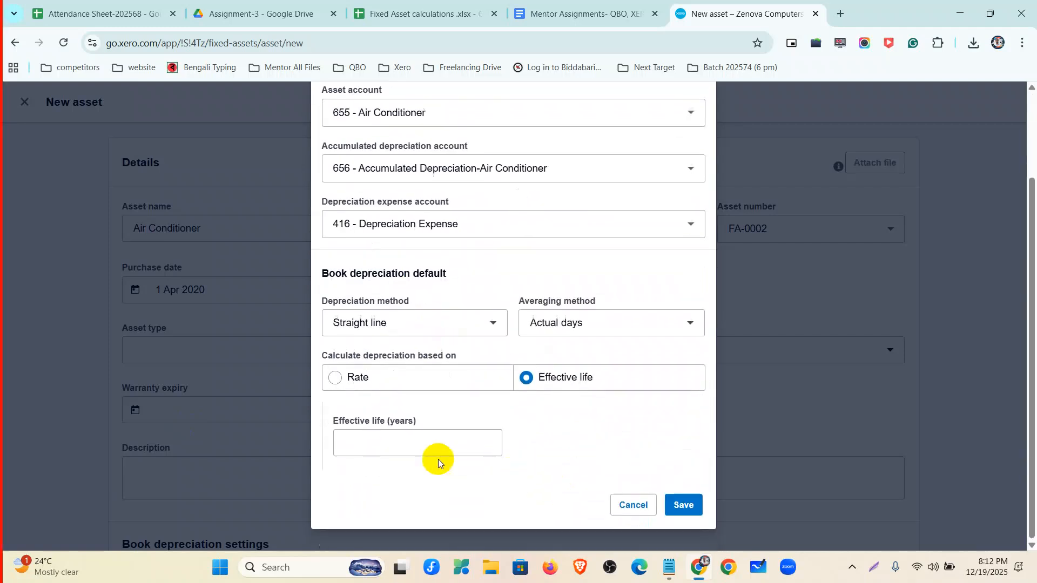
{"action": "left_click", "coordinate": [413, 447]}
{"action": "type", "text": "14"}
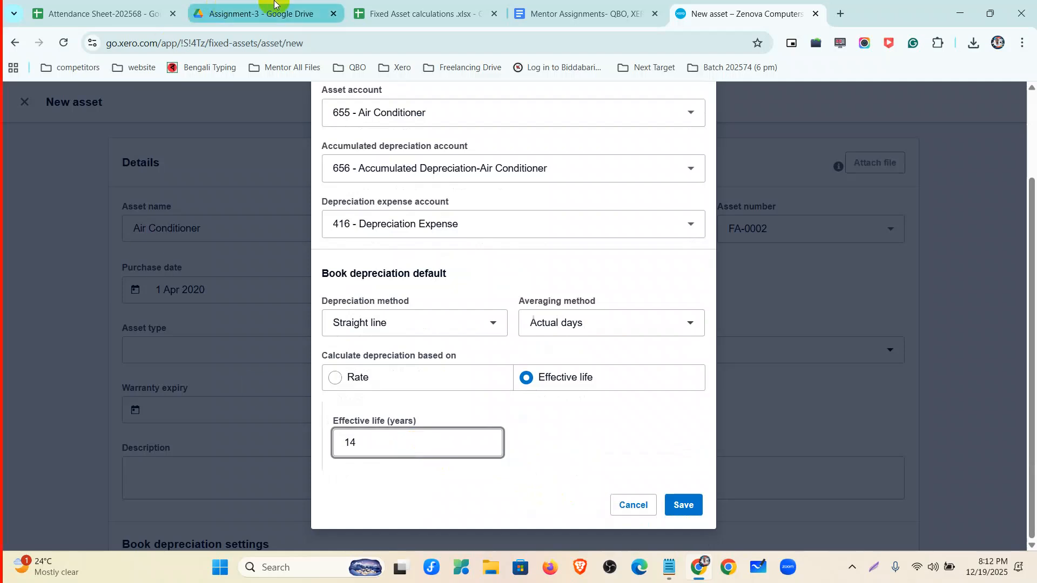
{"action": "left_click", "coordinate": [382, 11]}
{"action": "left_click", "coordinate": [704, 341]}
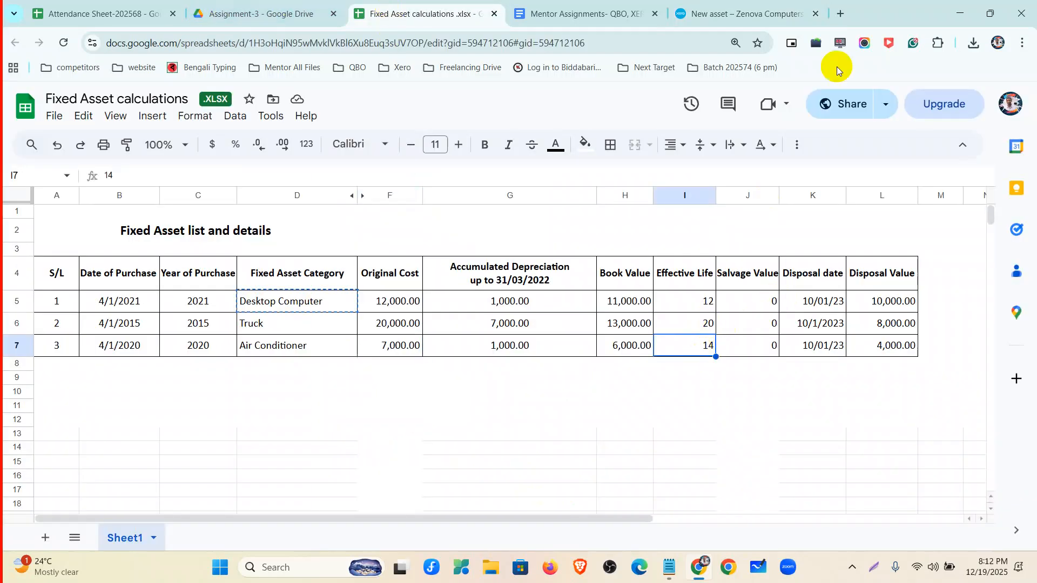
{"action": "left_click", "coordinate": [746, 14]}
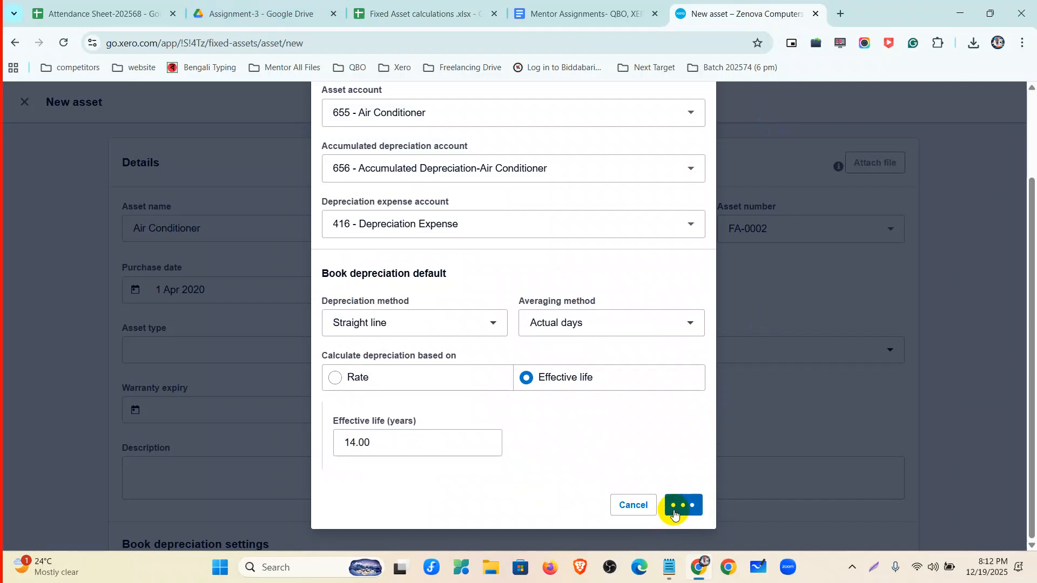
Step: Enter a residual value of 0 for the Air Conditioner and register the asset
{"action": "scroll", "coordinate": [702, 378], "scroll_direction": "down", "scroll_amount": 5}
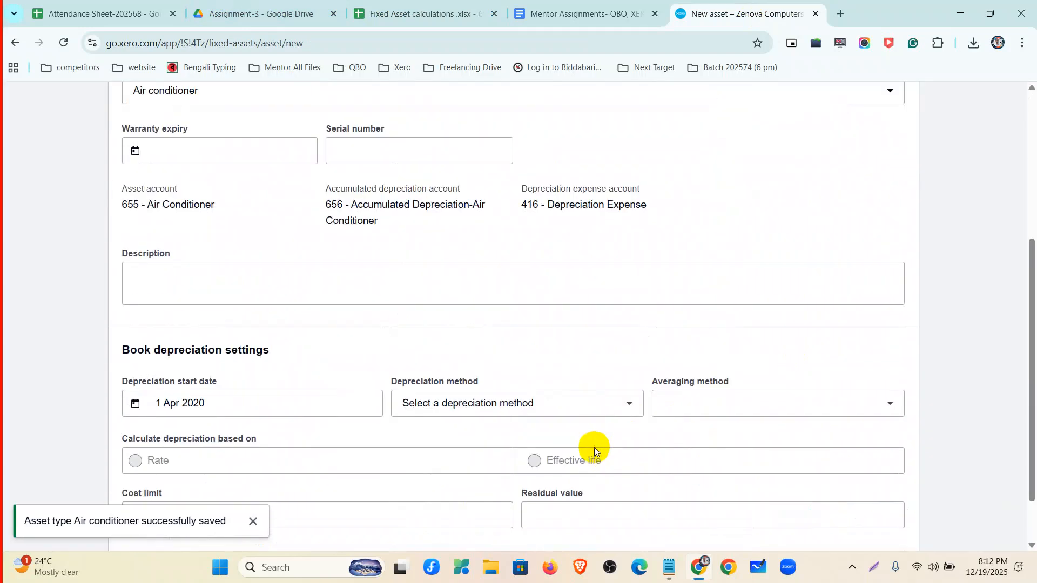
{"action": "scroll", "coordinate": [594, 447], "scroll_direction": "down", "scroll_amount": 2}
{"action": "left_click", "coordinate": [561, 448]}
{"action": "type", "text": "0"}
{"action": "key", "text": "Tab"}
{"action": "left_click", "coordinate": [876, 513]}
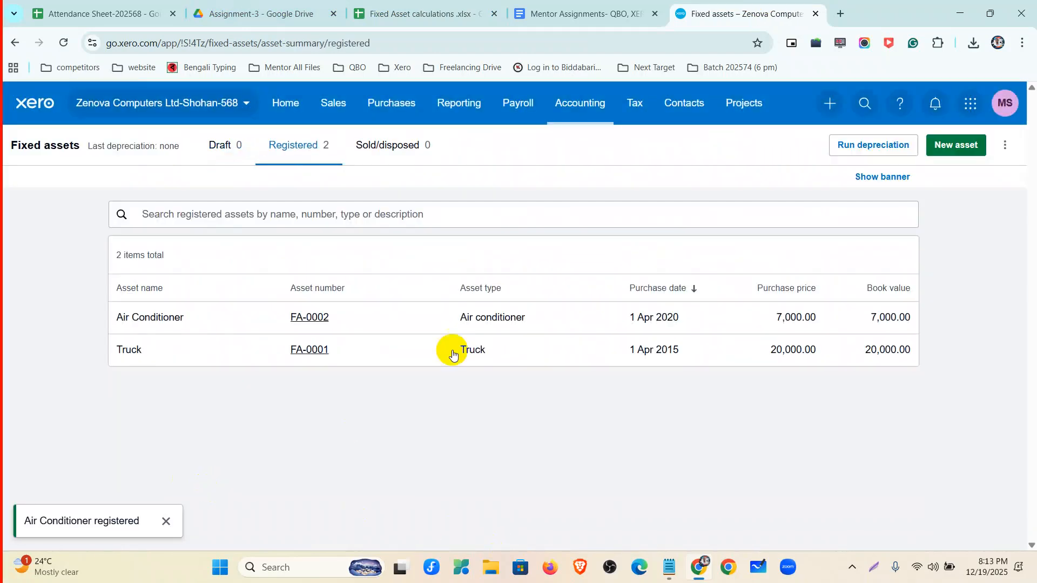
Step: Start a new fixed asset and name it Desktop Computer, copying the name from the Fixed Asset calculations sheet
{"action": "left_click", "coordinate": [966, 147]}
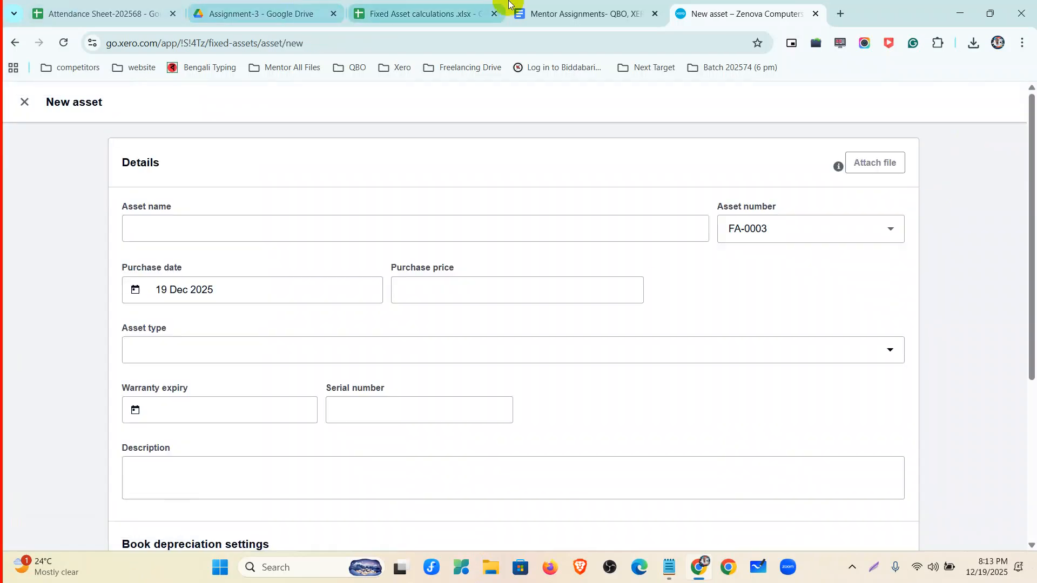
{"action": "left_click", "coordinate": [383, 14]}
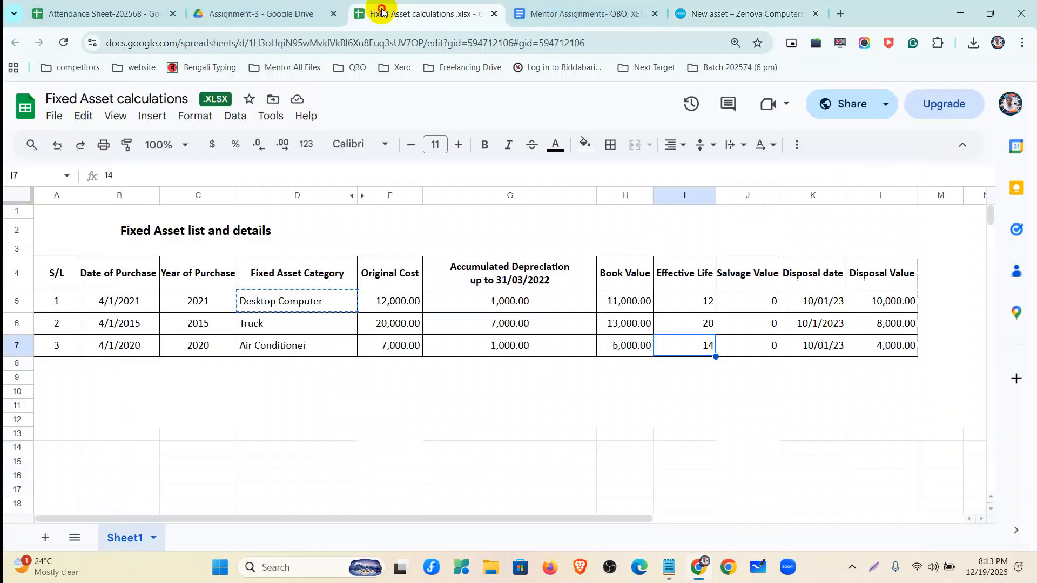
{"action": "left_click", "coordinate": [259, 307]}
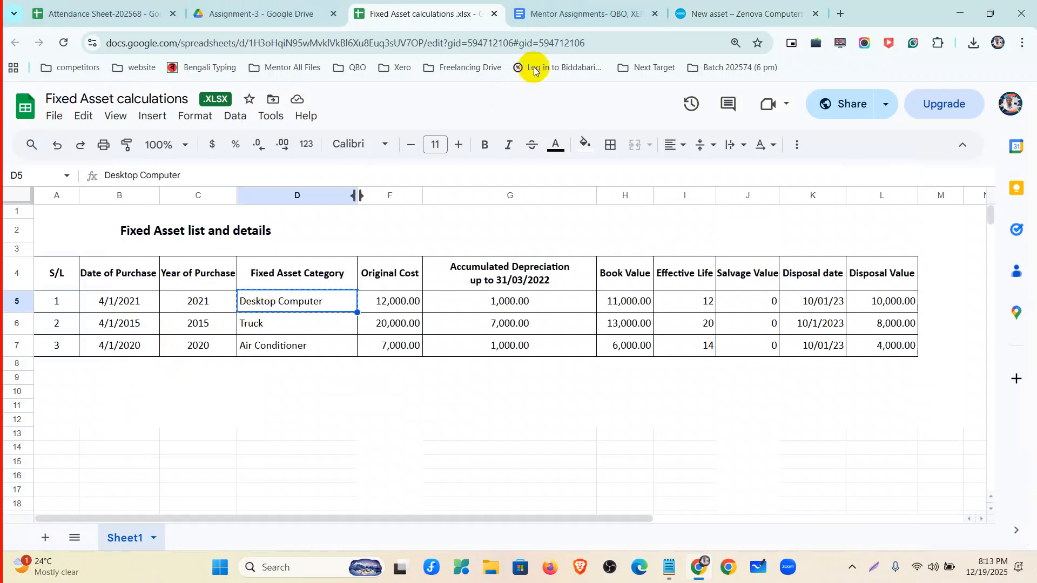
{"action": "left_click", "coordinate": [745, 13]}
{"action": "left_click", "coordinate": [201, 225]}
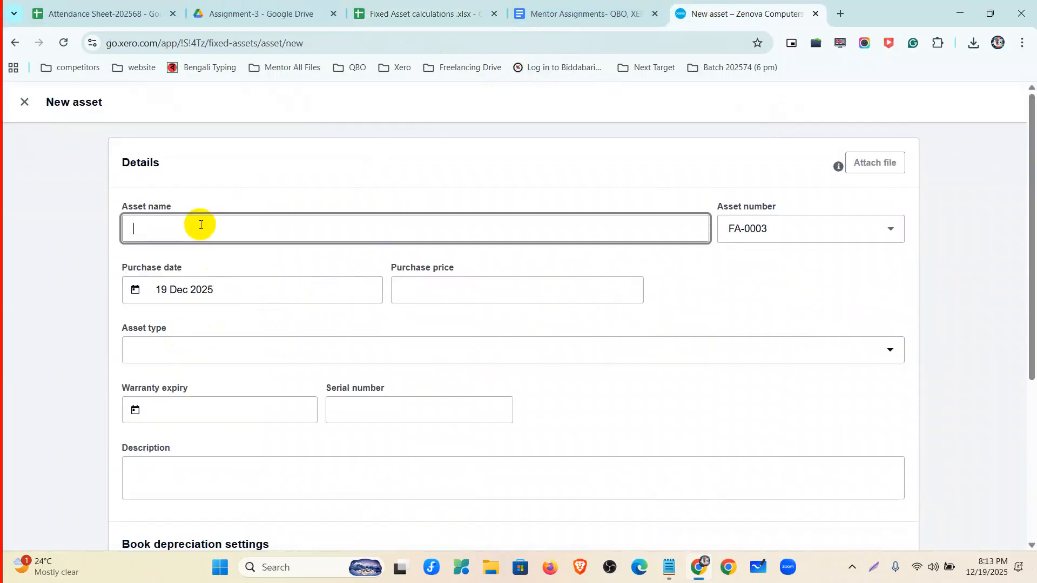
{"action": "type", "text": "Desktop Computer"}
Step: Set the Desktop Computer's purchase date to 1 Apr 2021 and its purchase price to 12000
{"action": "left_click", "coordinate": [251, 281]}
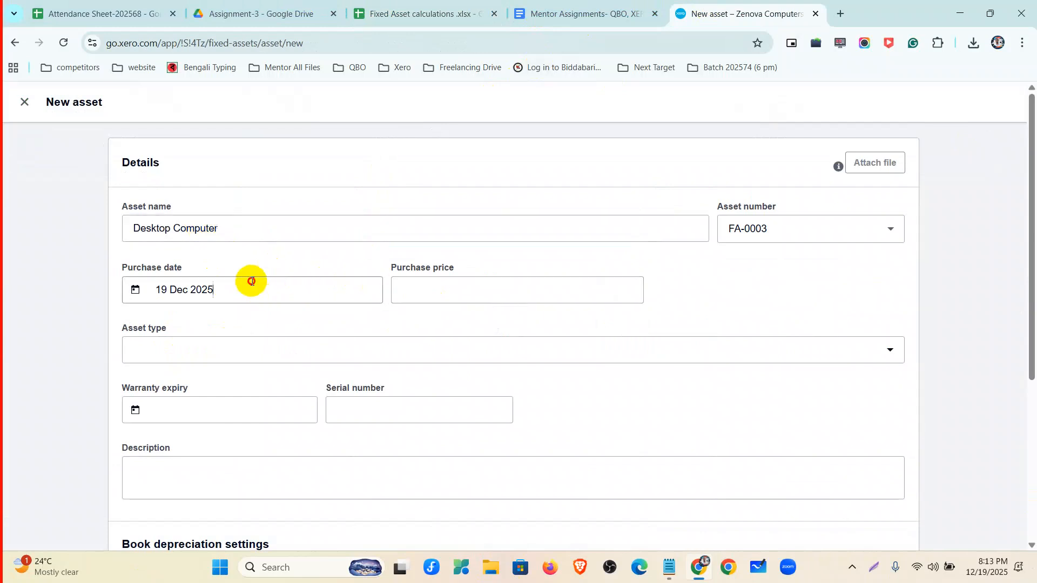
{"action": "left_click", "coordinate": [186, 325]}
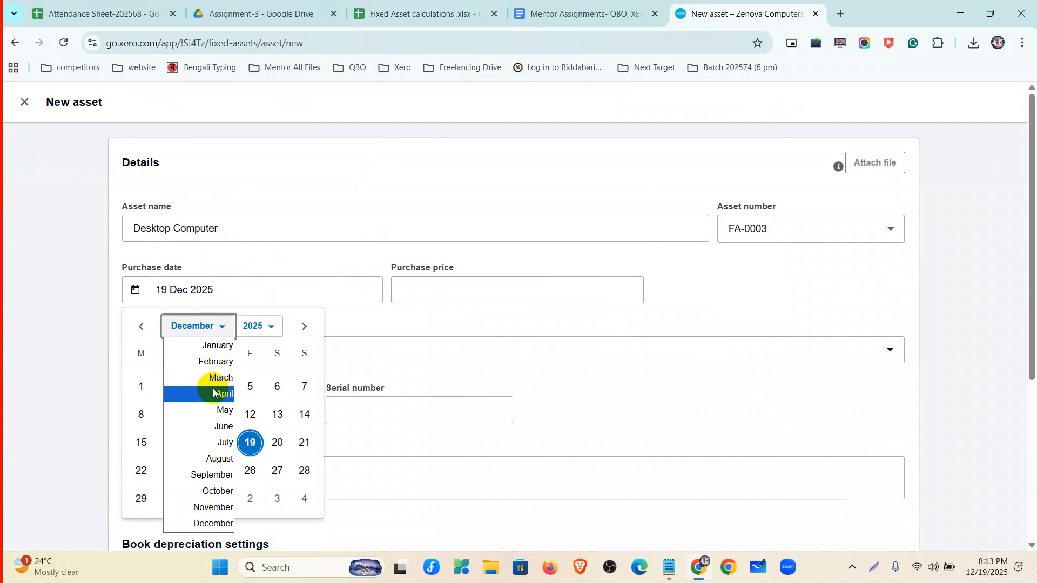
{"action": "left_click", "coordinate": [215, 393]}
{"action": "left_click", "coordinate": [243, 326]}
{"action": "left_click", "coordinate": [250, 98]}
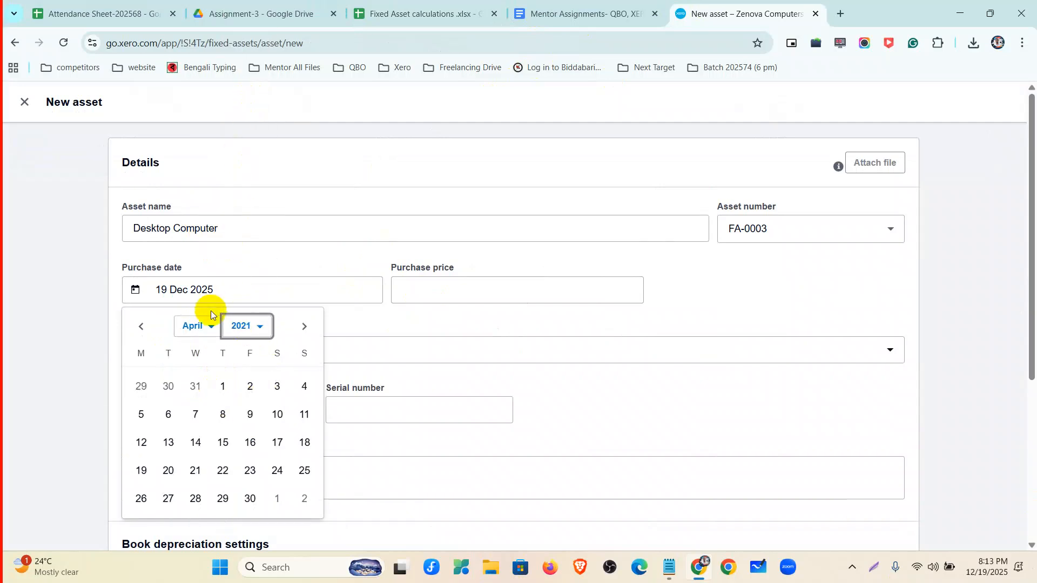
{"action": "left_click", "coordinate": [222, 386]}
{"action": "left_click", "coordinate": [424, 289]}
{"action": "type", "text": "12000"}
Step: Create a new asset type named Desktop Computer with 657 - Desktop Computer as its asset account
{"action": "left_click", "coordinate": [309, 354]}
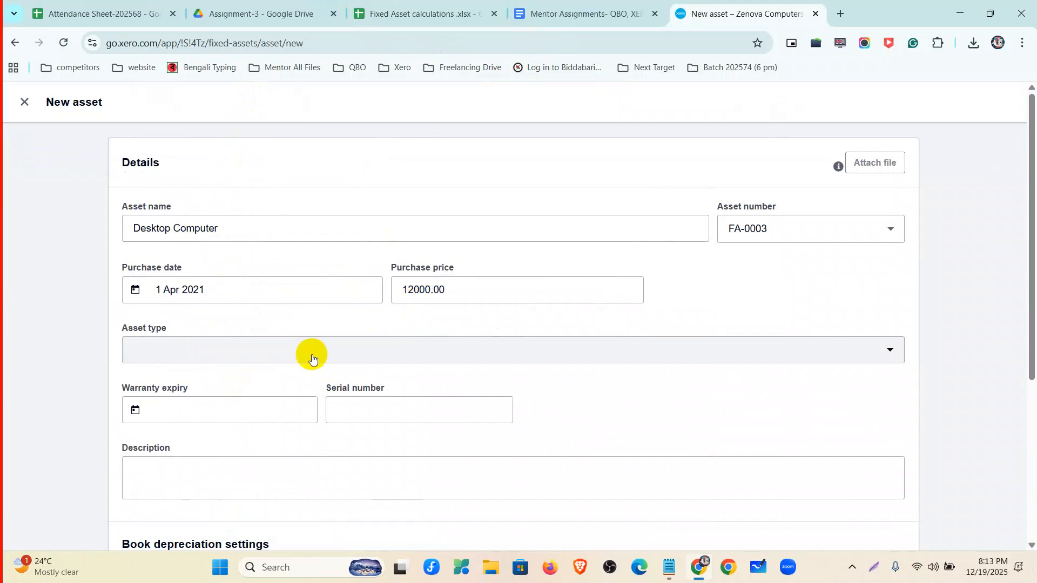
{"action": "left_click", "coordinate": [157, 454]}
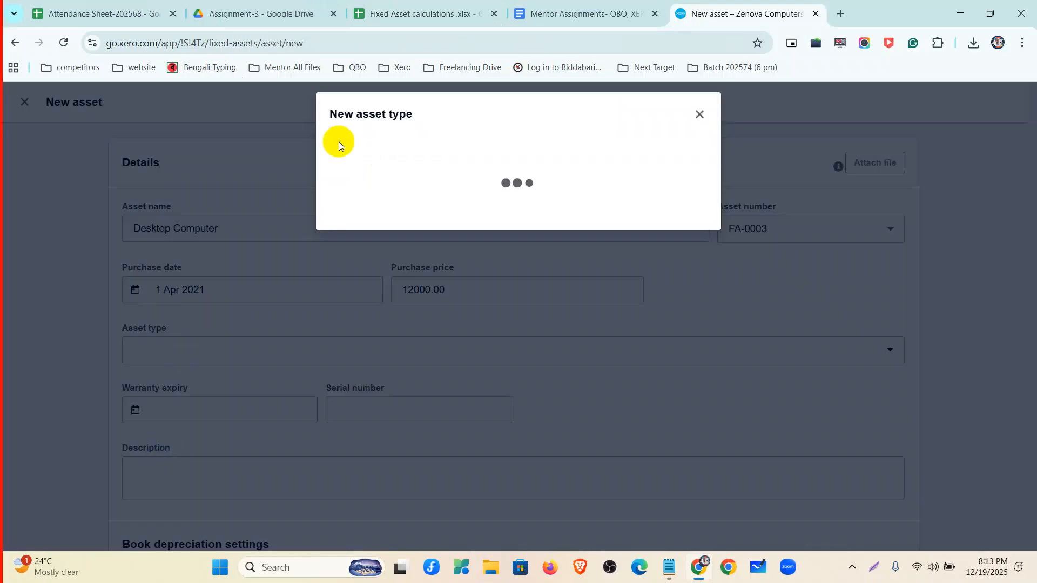
{"action": "left_click", "coordinate": [346, 165]}
{"action": "type", "text": "Desktop Computer"}
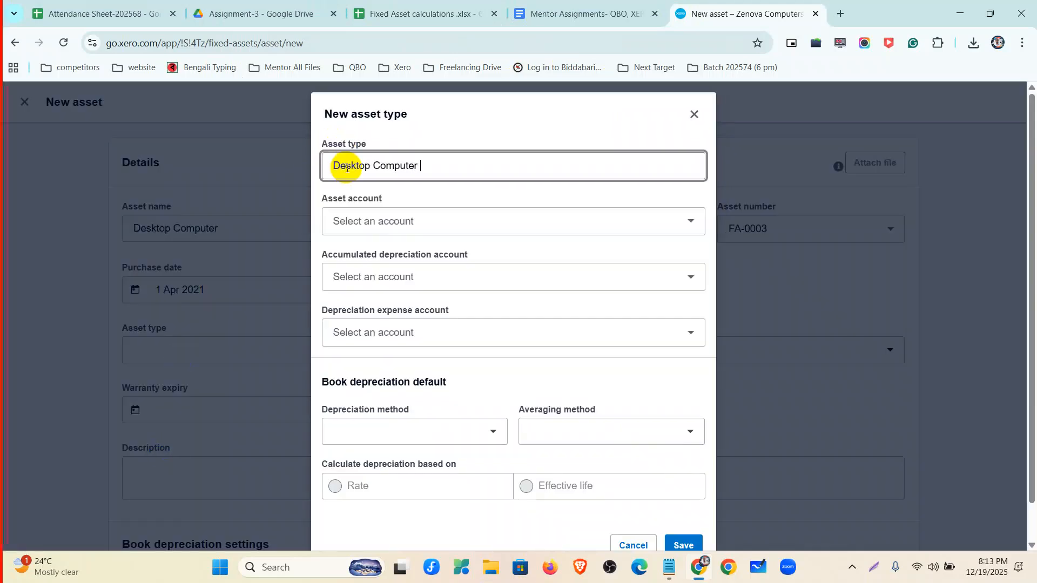
{"action": "left_click", "coordinate": [371, 219]}
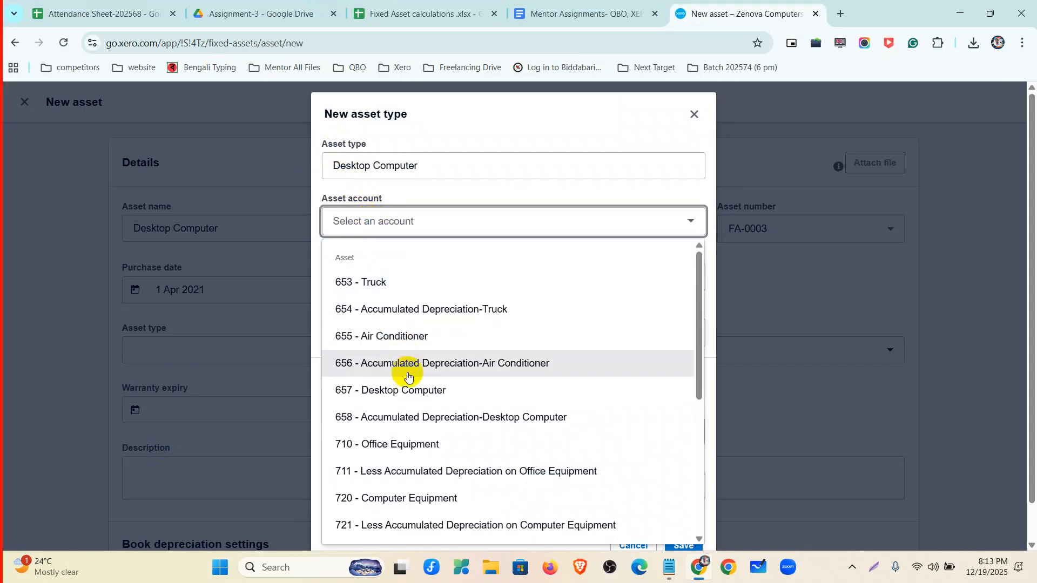
{"action": "left_click", "coordinate": [410, 391]}
Step: Assign 658 - Accumulated Depreciation-Desktop Computer as the accumulated depreciation account and 416 - Depreciation Expense as the depreciation expense account
{"action": "left_click", "coordinate": [383, 279]}
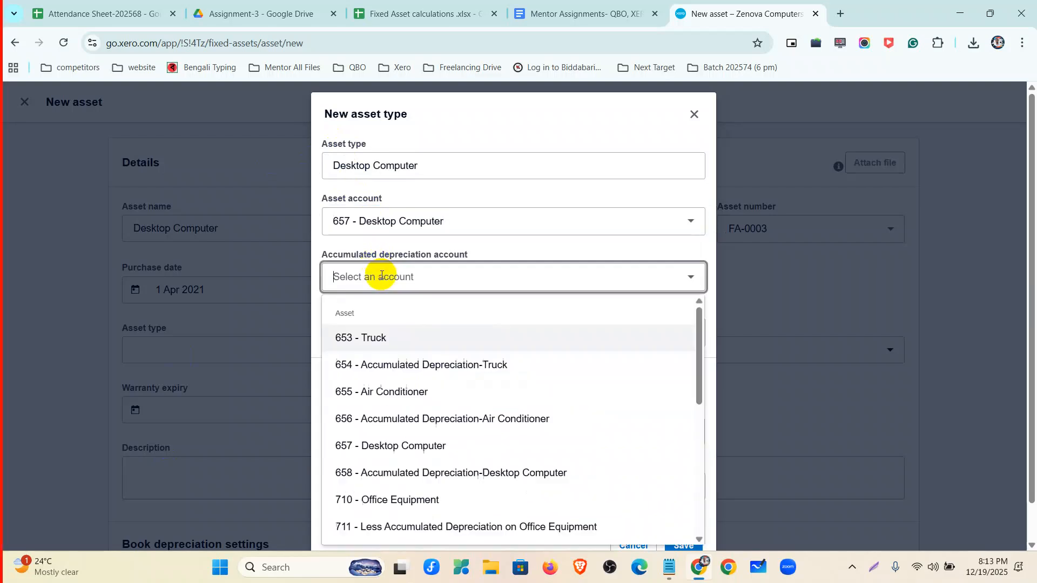
{"action": "left_click", "coordinate": [399, 473]}
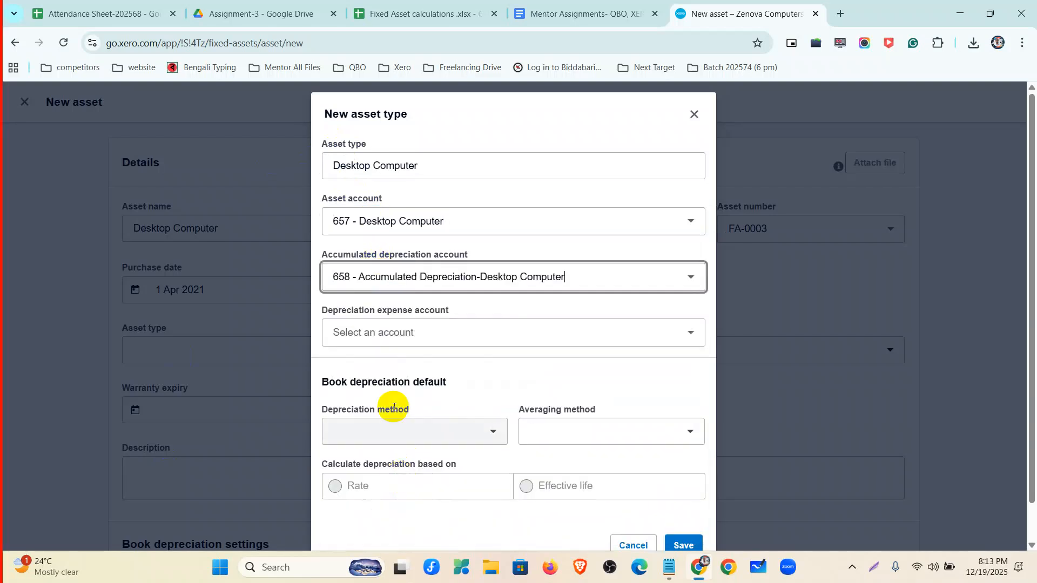
{"action": "left_click", "coordinate": [384, 333]}
{"action": "type", "text": "4"}
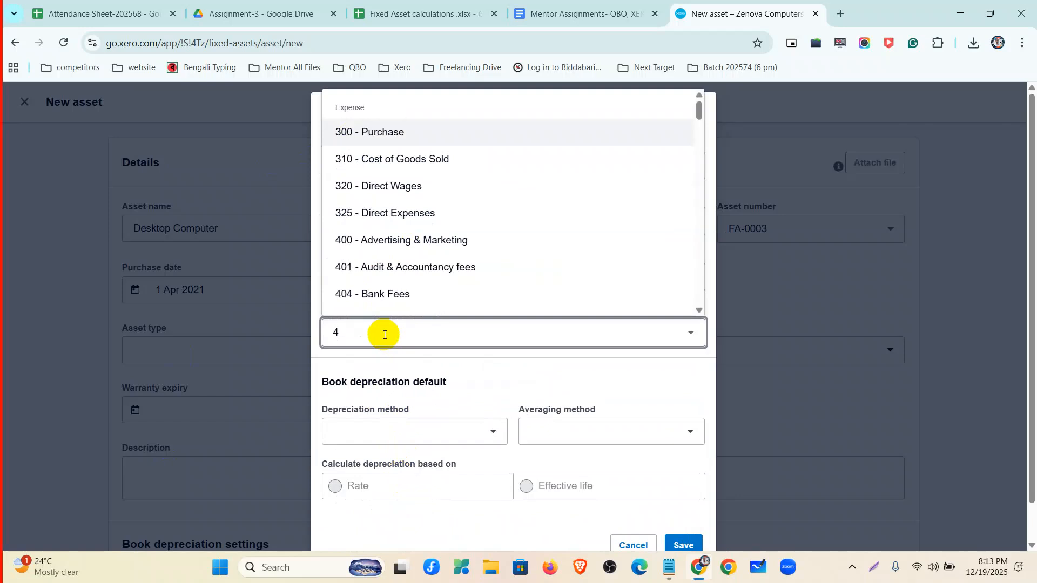
{"action": "type", "text": "16"}
{"action": "left_click", "coordinate": [403, 393]}
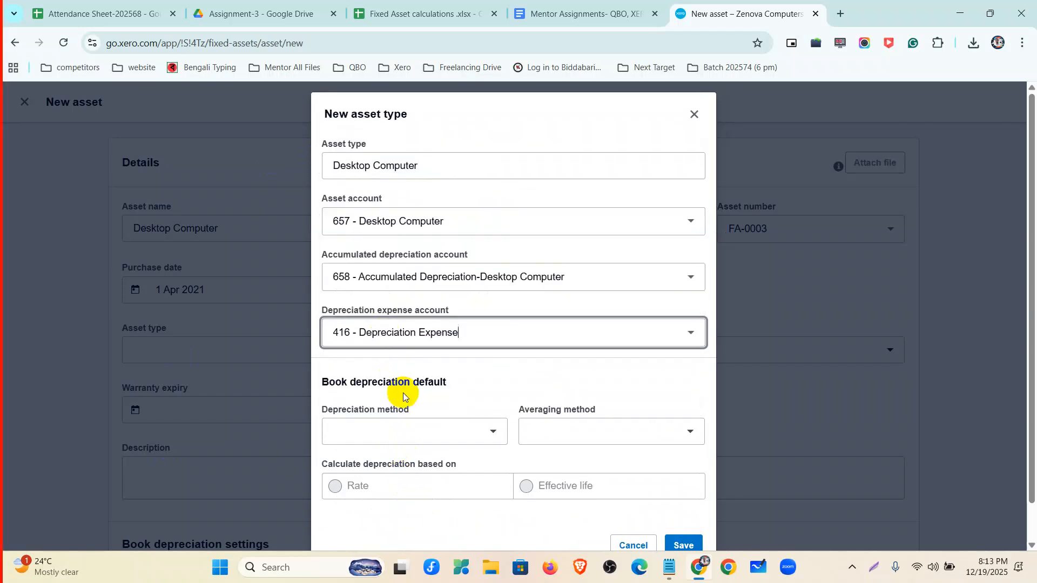
Step: Set the Desktop Computer type's default depreciation method to Straight line and its averaging method to Actual days
{"action": "scroll", "coordinate": [398, 393], "scroll_direction": "down", "scroll_amount": 1}
{"action": "left_click", "coordinate": [400, 391]}
{"action": "left_click", "coordinate": [373, 457]}
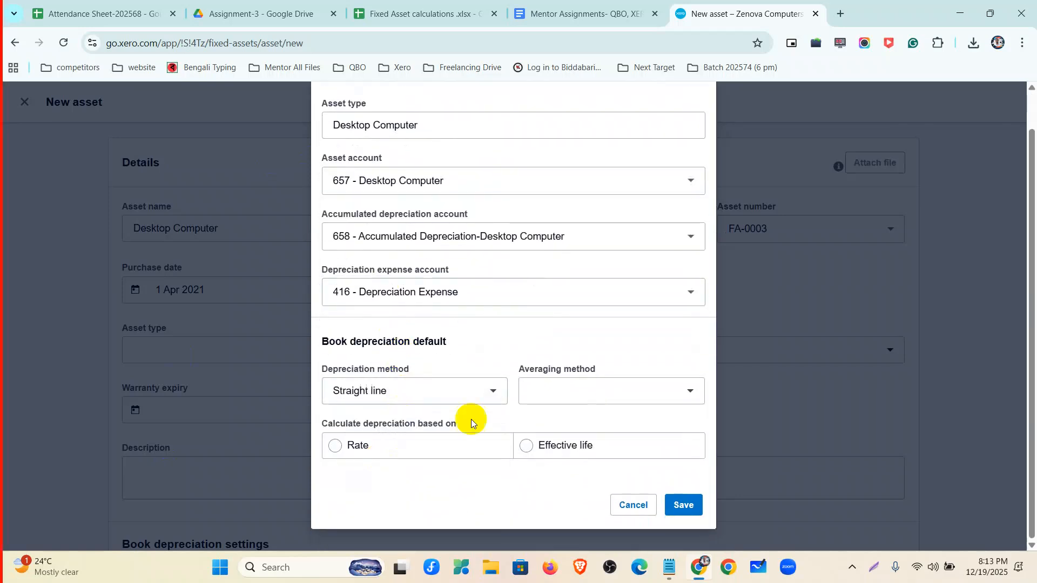
{"action": "left_click", "coordinate": [533, 394]}
{"action": "left_click", "coordinate": [560, 458]}
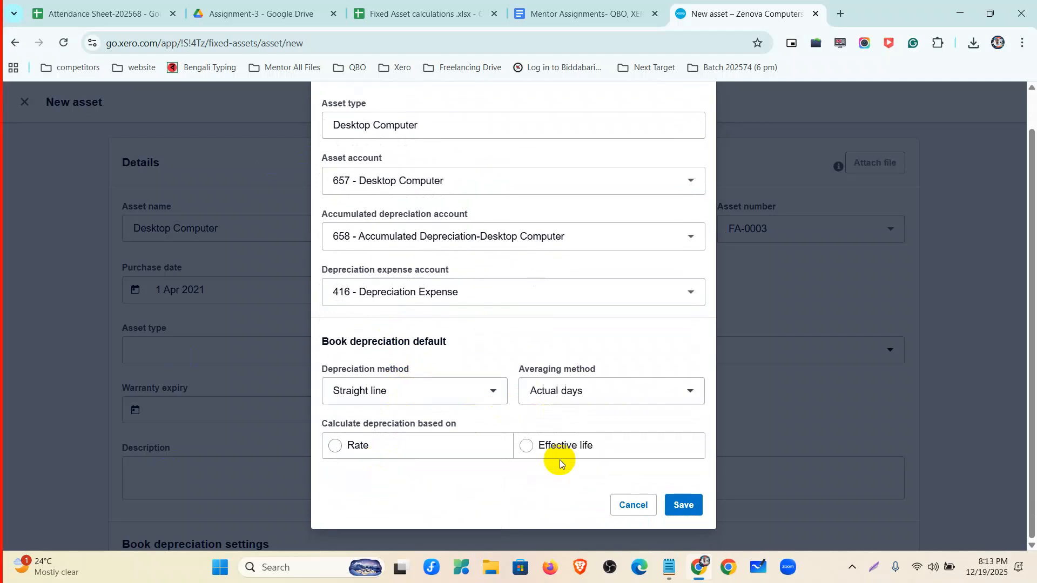
Step: Base depreciation on an effective life of 12 years, checked against the fixed asset sheet, and save the asset type
{"action": "left_click", "coordinate": [552, 454]}
{"action": "left_click", "coordinate": [419, 4]}
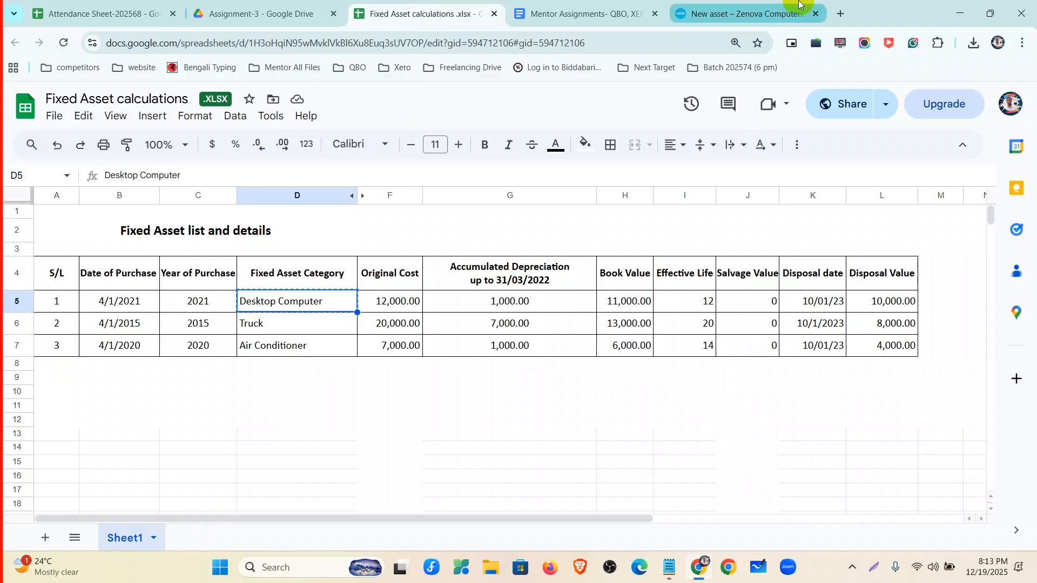
{"action": "left_click", "coordinate": [756, 12]}
{"action": "scroll", "coordinate": [389, 489], "scroll_direction": "down", "scroll_amount": 2}
{"action": "left_click", "coordinate": [381, 444]}
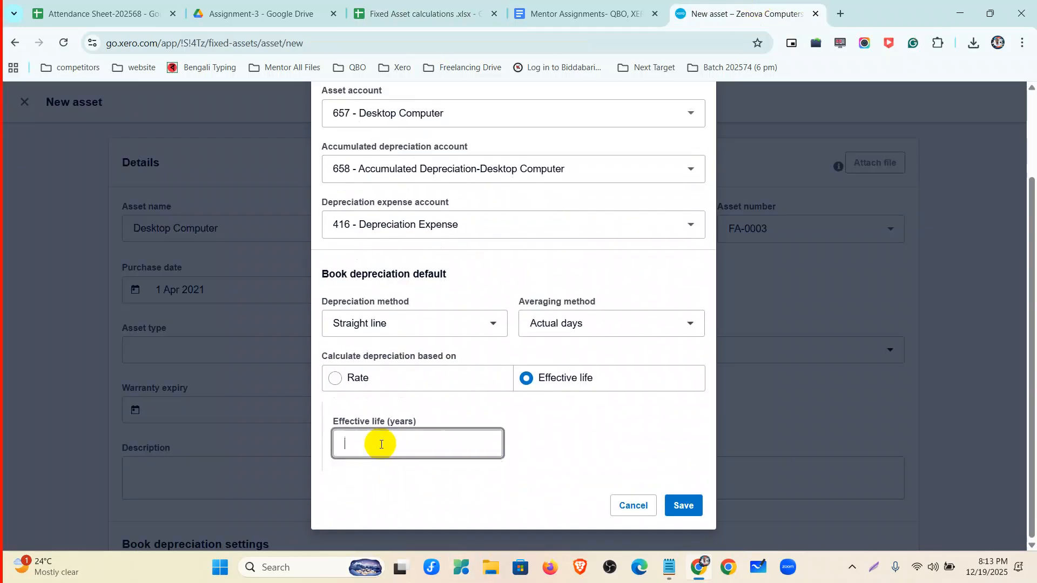
{"action": "left_click", "coordinate": [701, 505]}
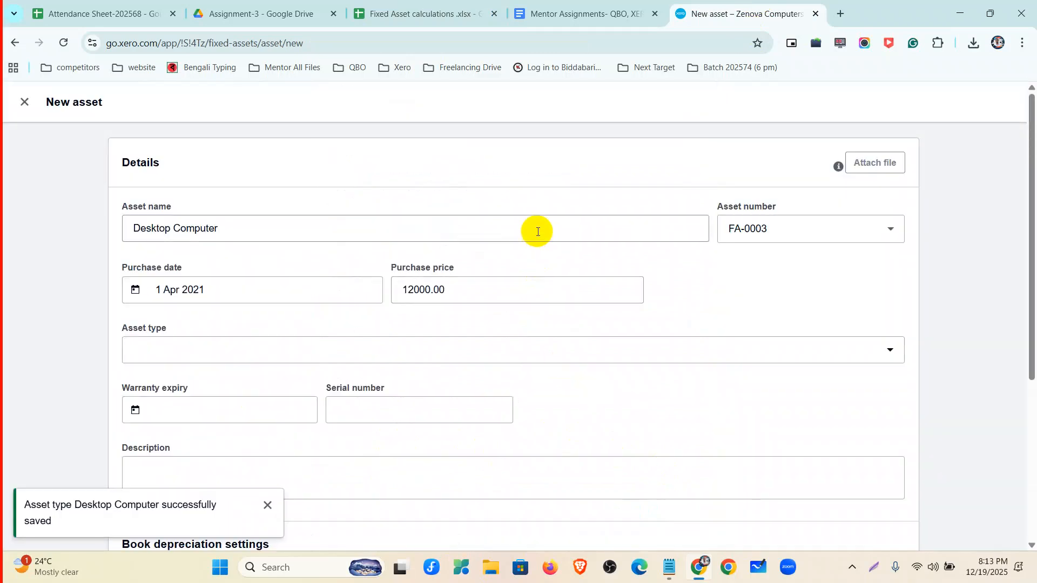
Step: Enter a residual value of 0 for the Desktop Computer, check it against the fixed asset sheet, and register the asset
{"action": "scroll", "coordinate": [537, 246], "scroll_direction": "down", "scroll_amount": 5}
{"action": "scroll", "coordinate": [419, 391], "scroll_direction": "down", "scroll_amount": 3}
{"action": "left_click", "coordinate": [563, 447]}
{"action": "type", "text": "0"}
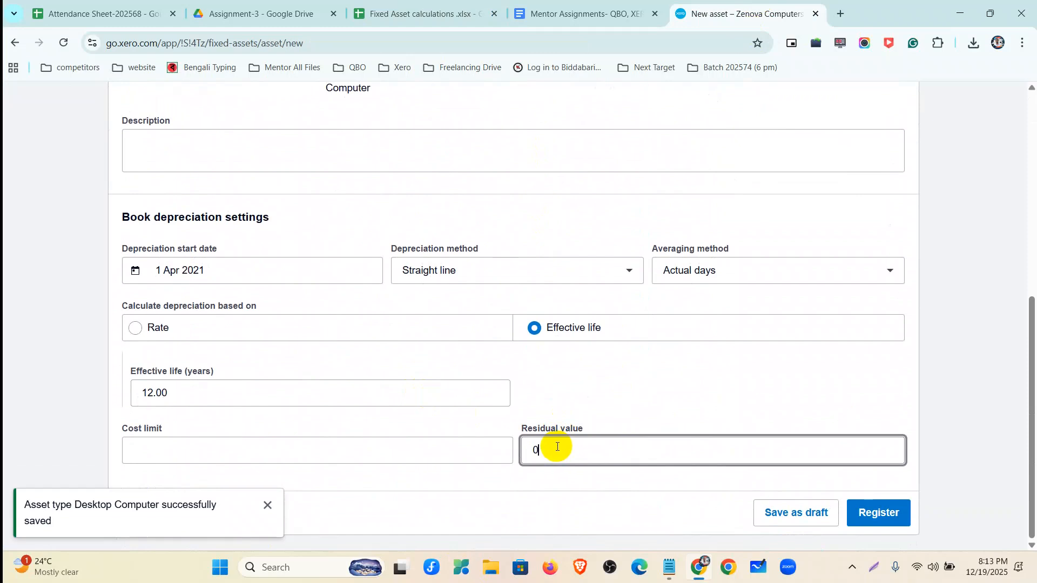
{"action": "left_click", "coordinate": [432, 4]}
{"action": "left_click", "coordinate": [703, 8]}
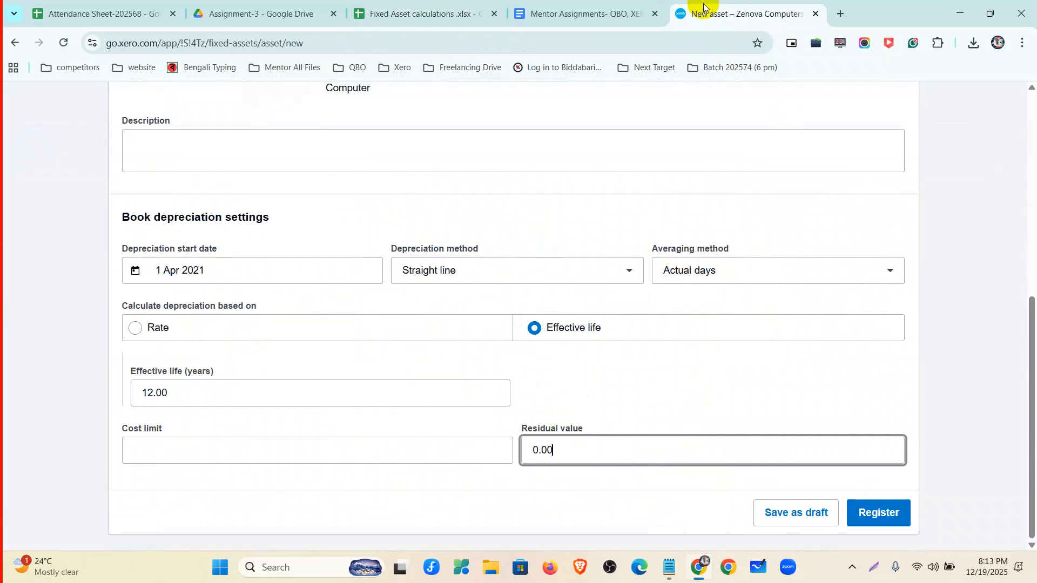
{"action": "left_click", "coordinate": [877, 513]}
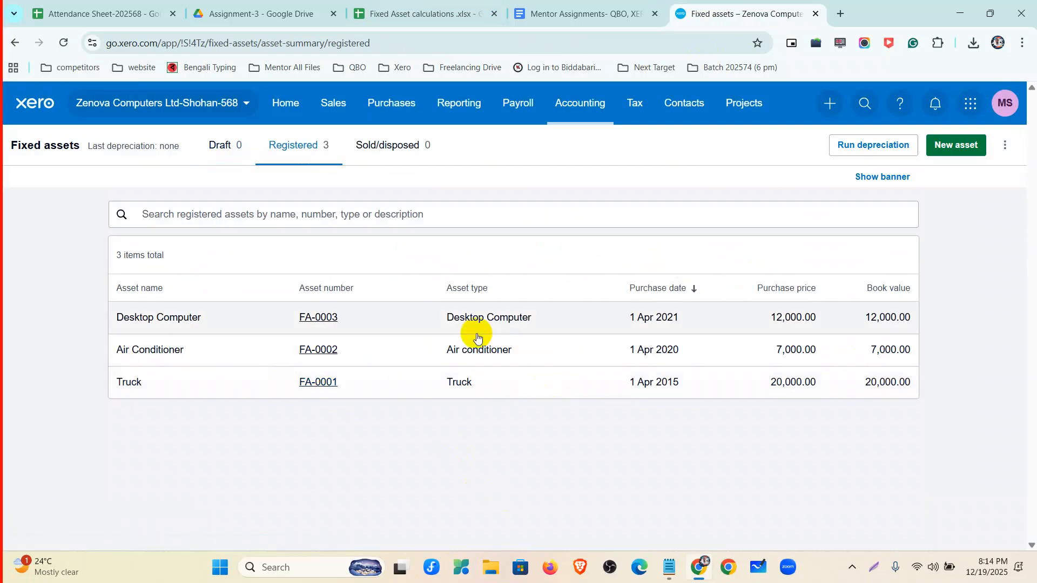
{"action": "left_click", "coordinate": [1005, 144]}
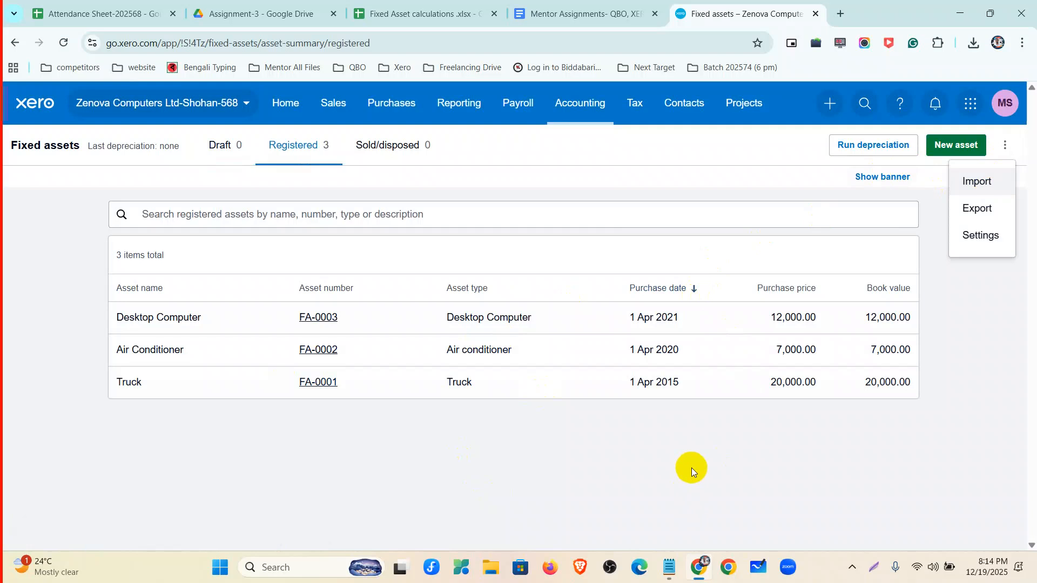
{"action": "left_click", "coordinate": [691, 467]}
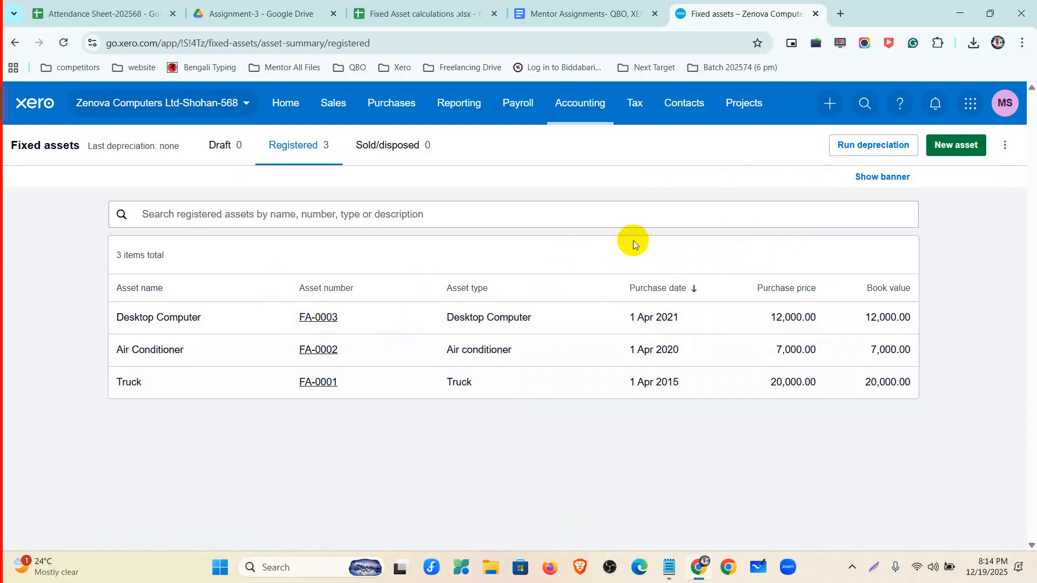
Step: Run depreciation for the period from 1 Apr 2015 to 31 Mar 2016, reviewing the Truck's depreciation entry before confirming
{"action": "left_click", "coordinate": [858, 148]}
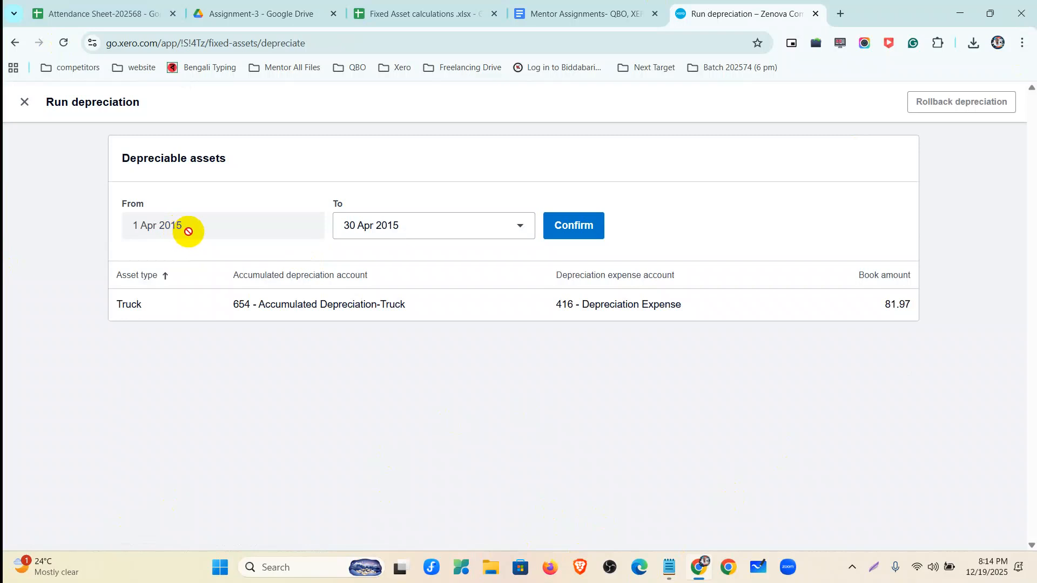
{"action": "left_click", "coordinate": [399, 222]}
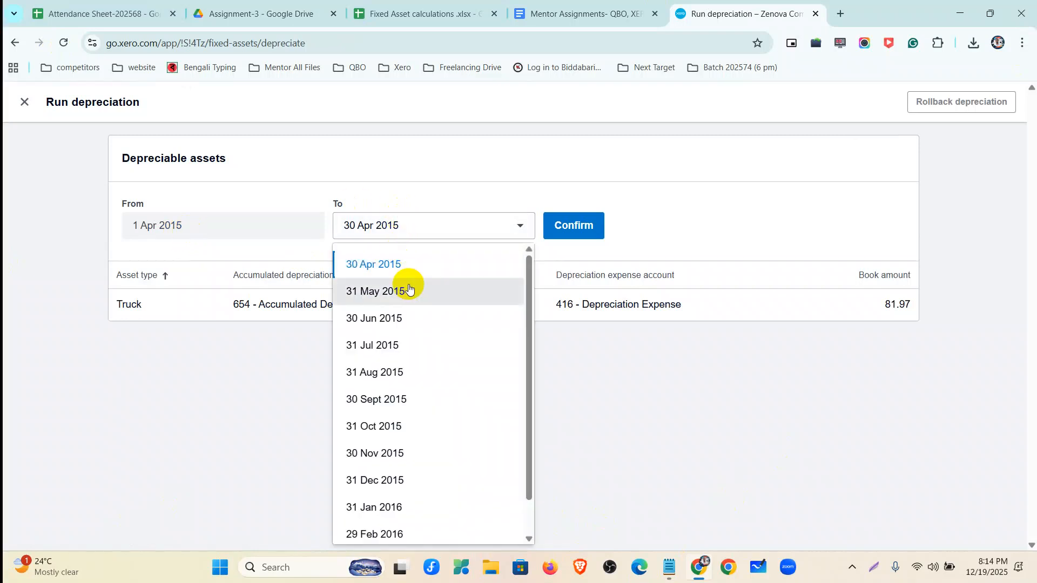
{"action": "scroll", "coordinate": [410, 365], "scroll_direction": "down", "scroll_amount": 1}
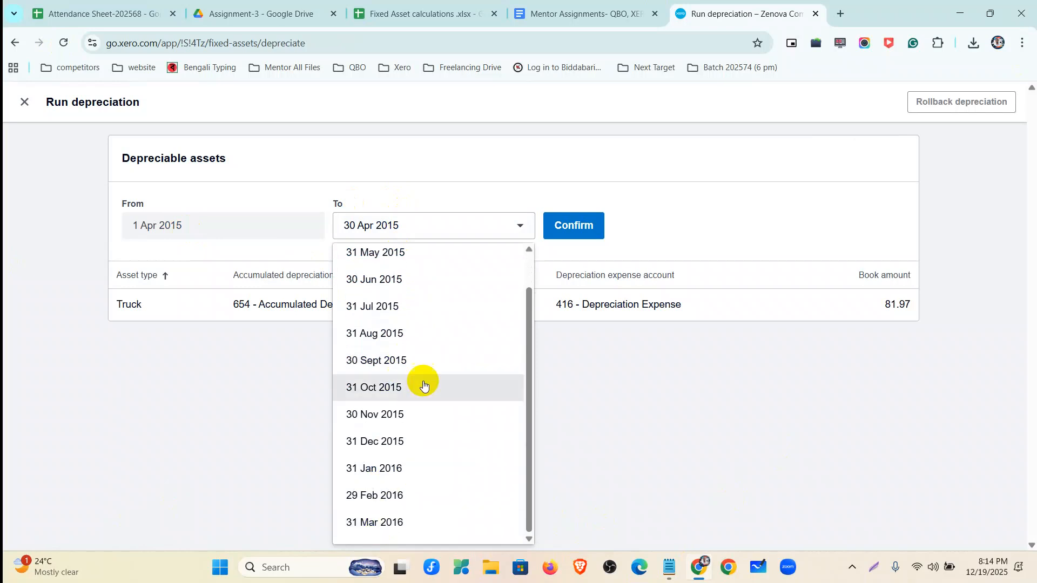
{"action": "scroll", "coordinate": [441, 283], "scroll_direction": "up", "scroll_amount": 1}
{"action": "scroll", "coordinate": [405, 375], "scroll_direction": "down", "scroll_amount": 1}
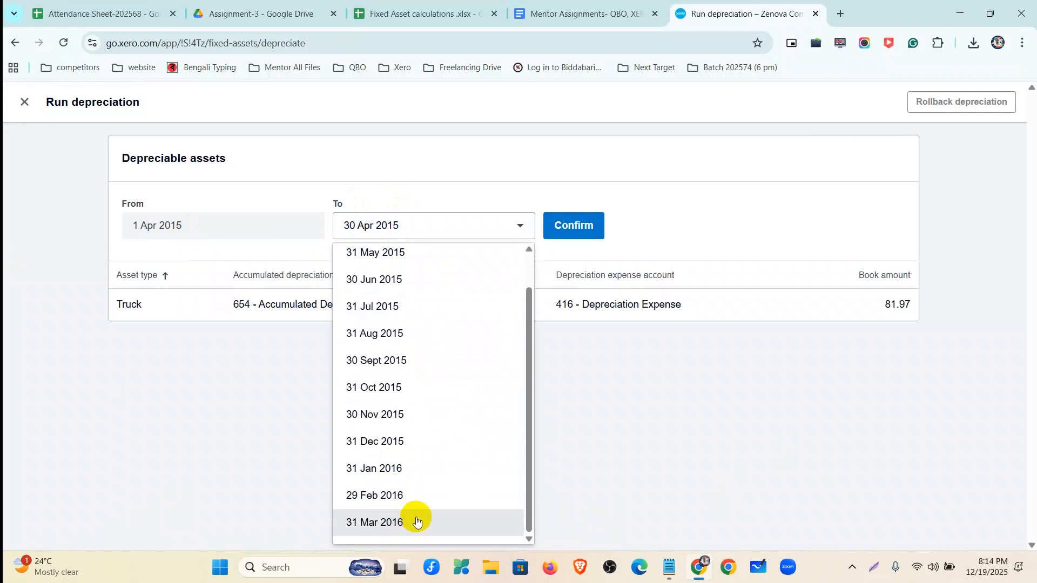
{"action": "left_click", "coordinate": [416, 519]}
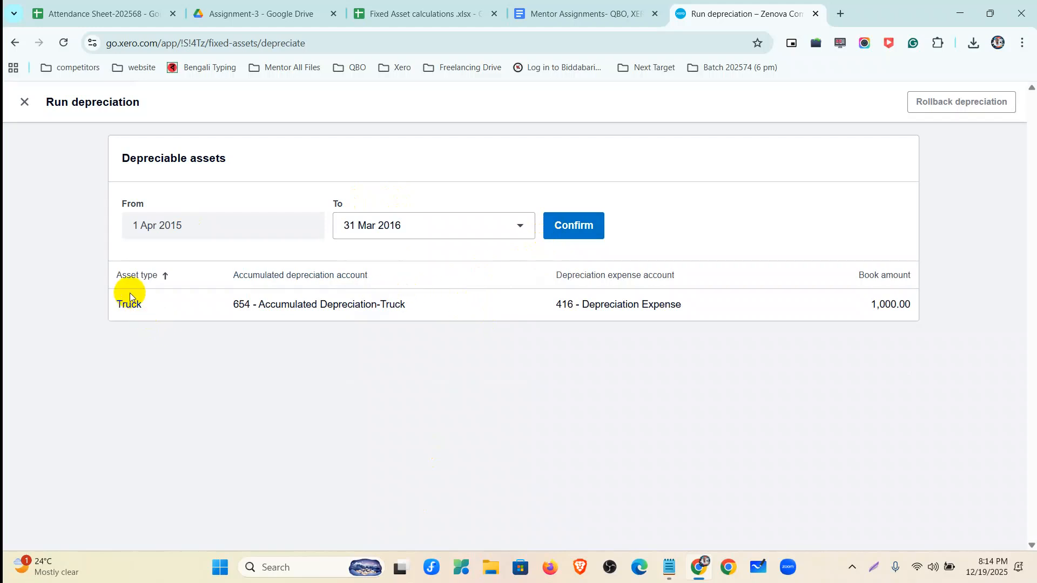
{"action": "left_click_drag", "start_coordinate": [132, 305], "coordinate": [882, 305]}
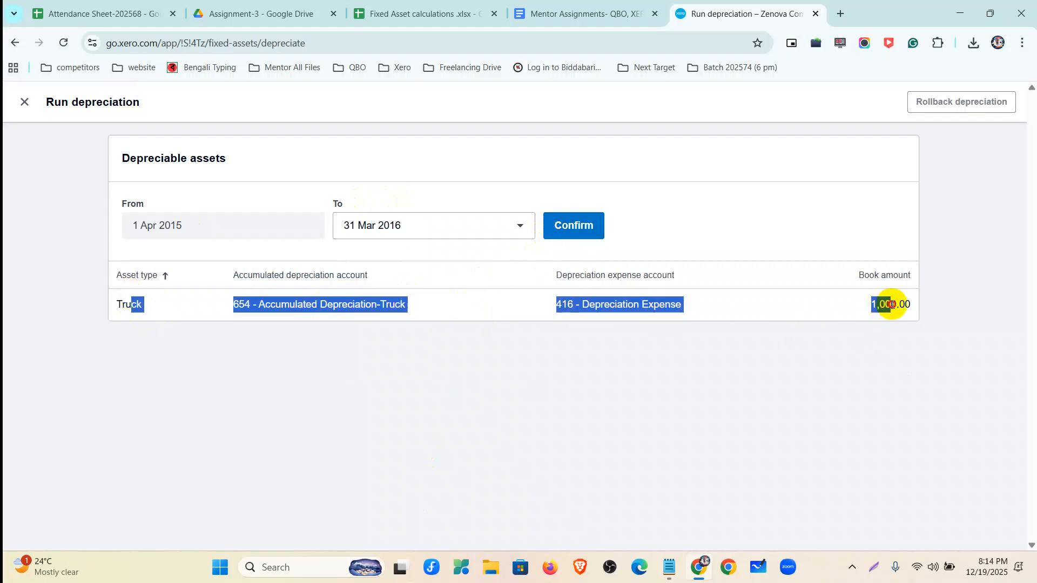
{"action": "left_click", "coordinate": [685, 230]}
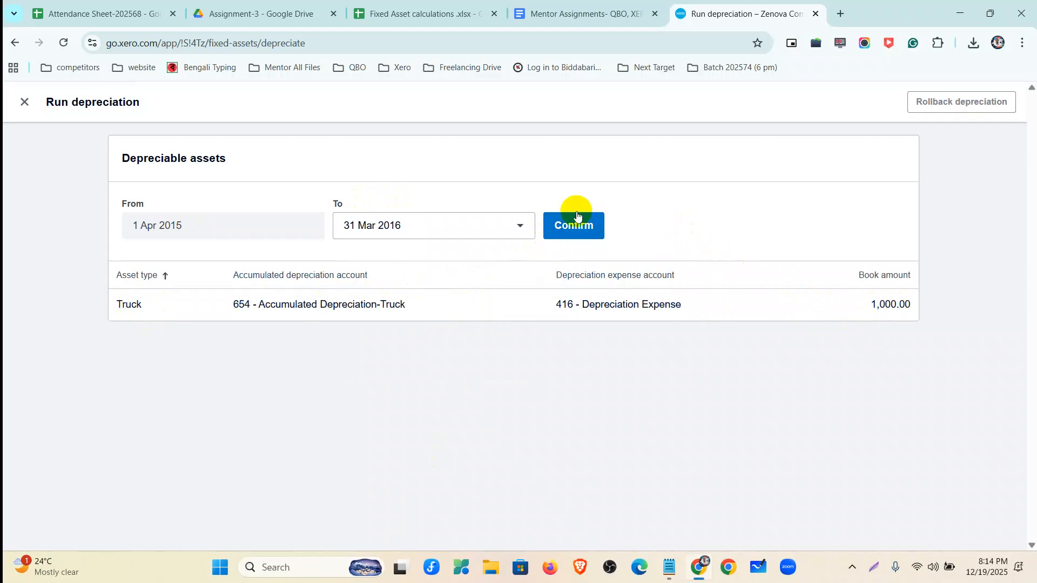
{"action": "left_click", "coordinate": [575, 216]}
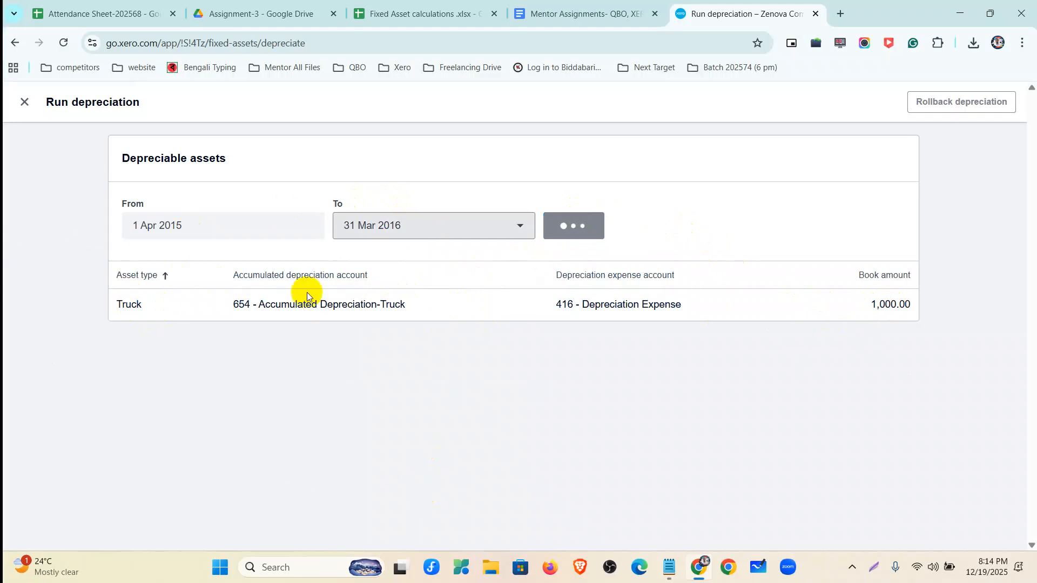
Step: Run depreciation for the period from 1 Apr 2016 to 31 Mar 2017 and confirm it
{"action": "left_click", "coordinate": [843, 142]}
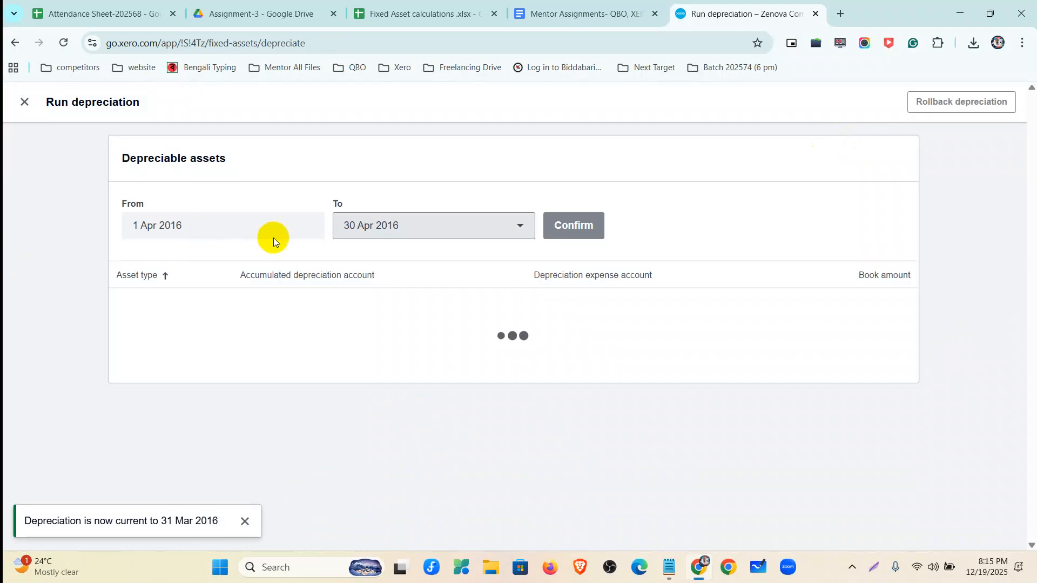
{"action": "left_click", "coordinate": [367, 224]}
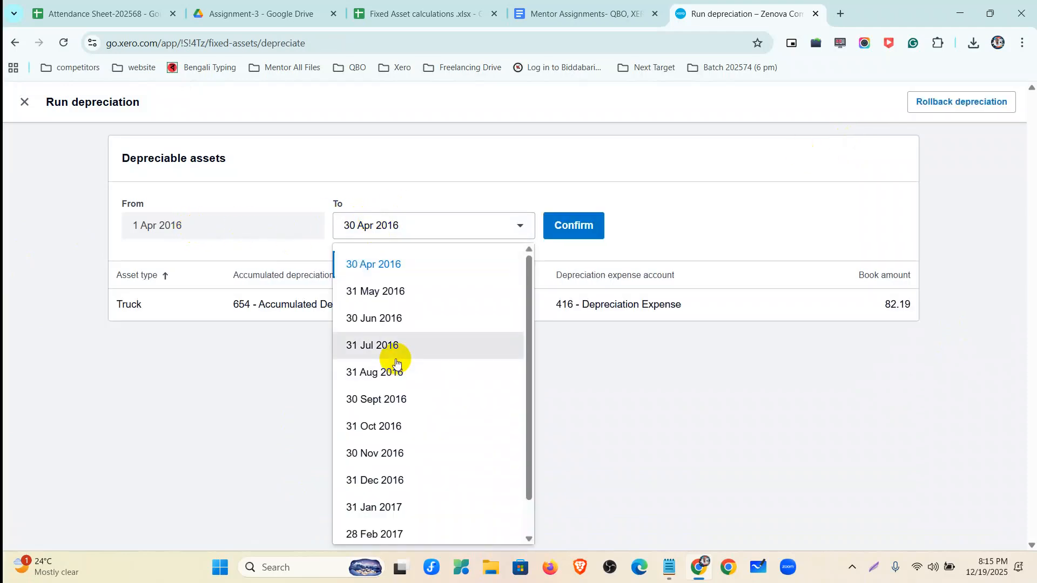
{"action": "scroll", "coordinate": [384, 518], "scroll_direction": "down", "scroll_amount": 1}
{"action": "left_click", "coordinate": [393, 522]}
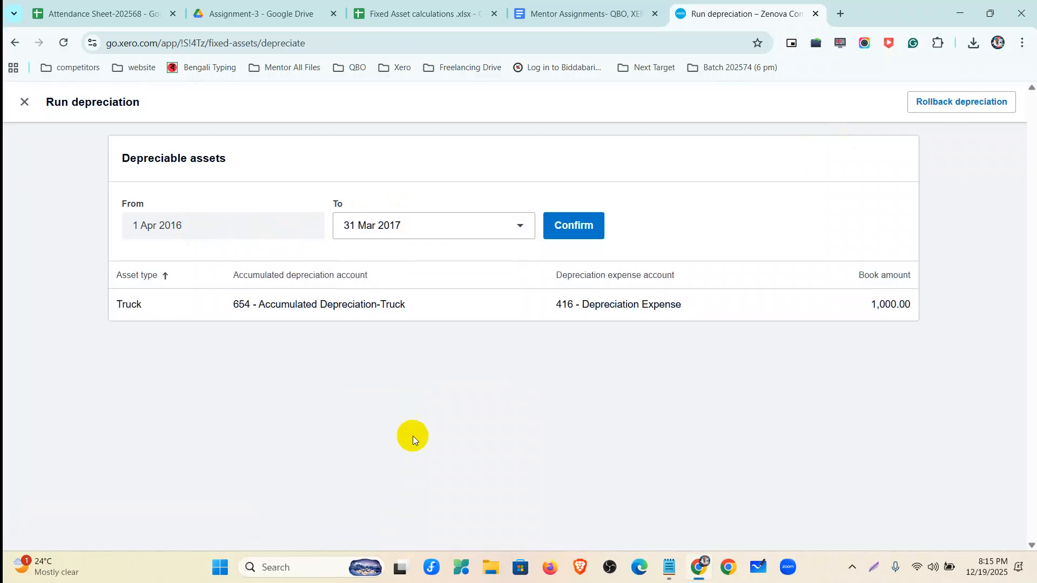
{"action": "left_click", "coordinate": [566, 228]}
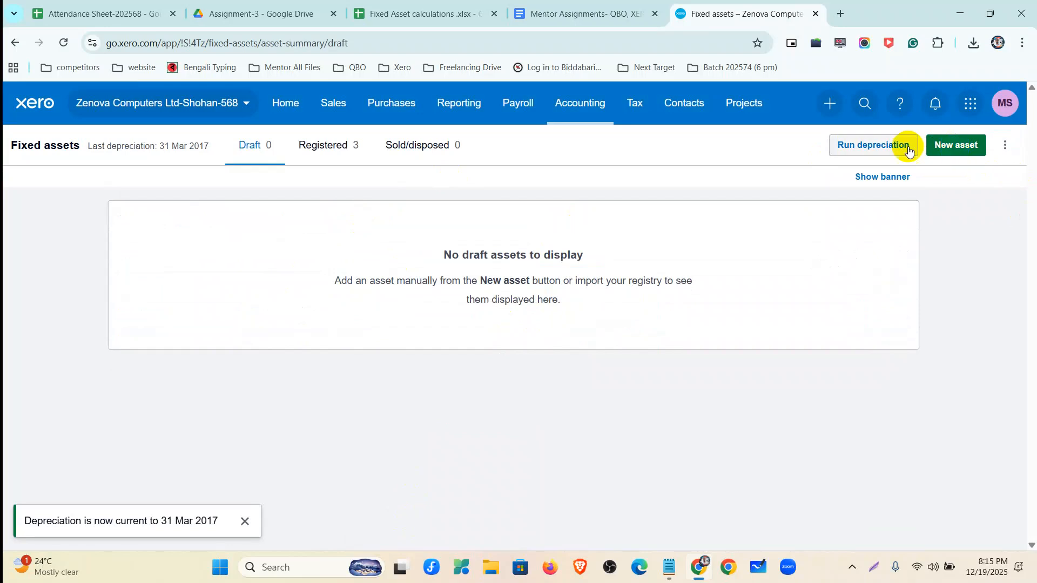
Step: Run depreciation for the period from 1 Apr 2017 to 31 Mar 2018, reviewing the Truck's book amount before confirming
{"action": "left_click", "coordinate": [873, 145]}
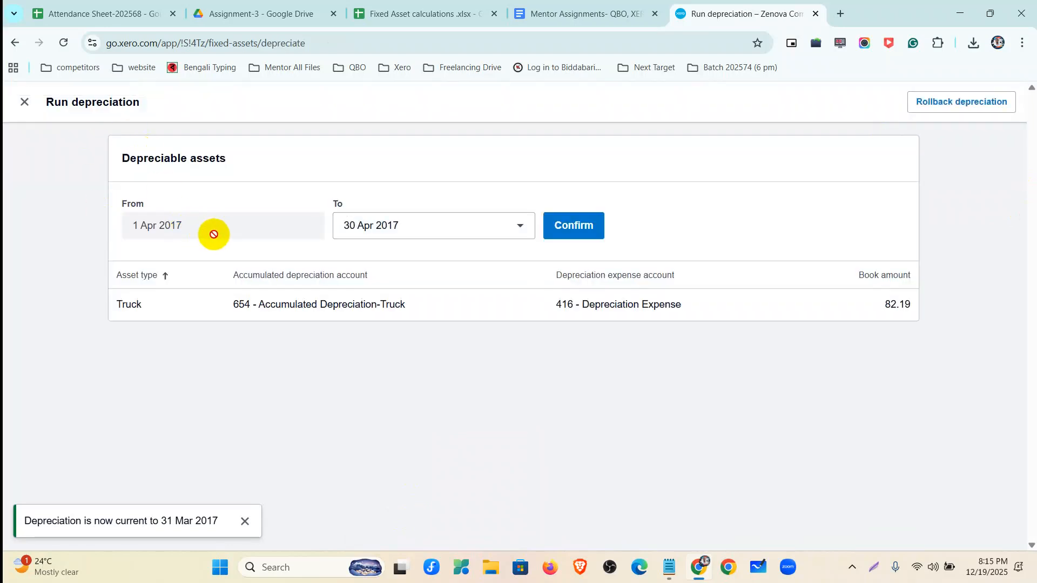
{"action": "left_click", "coordinate": [394, 225]}
{"action": "scroll", "coordinate": [394, 493], "scroll_direction": "down", "scroll_amount": 1}
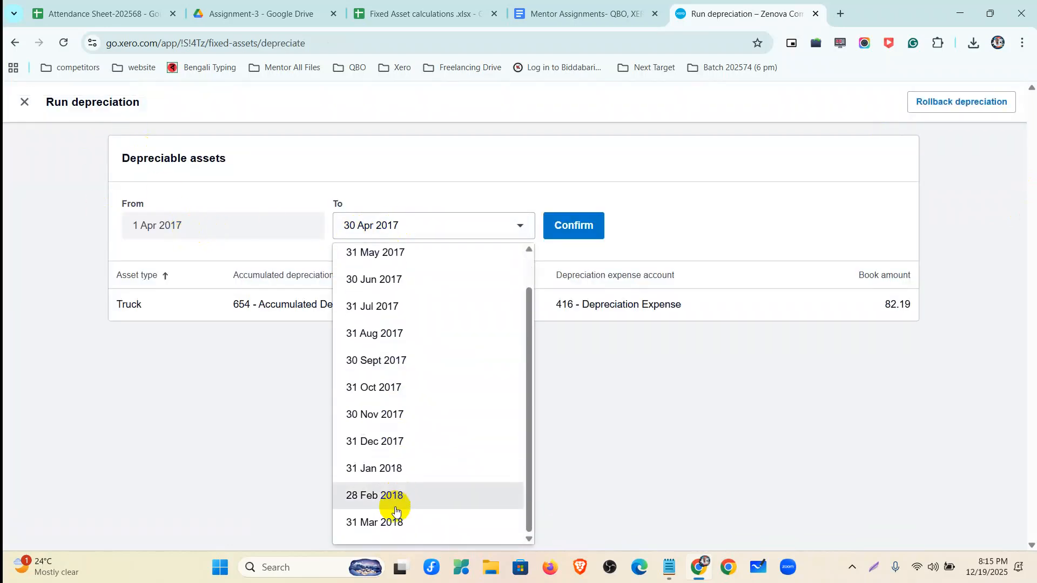
{"action": "left_click", "coordinate": [393, 524]}
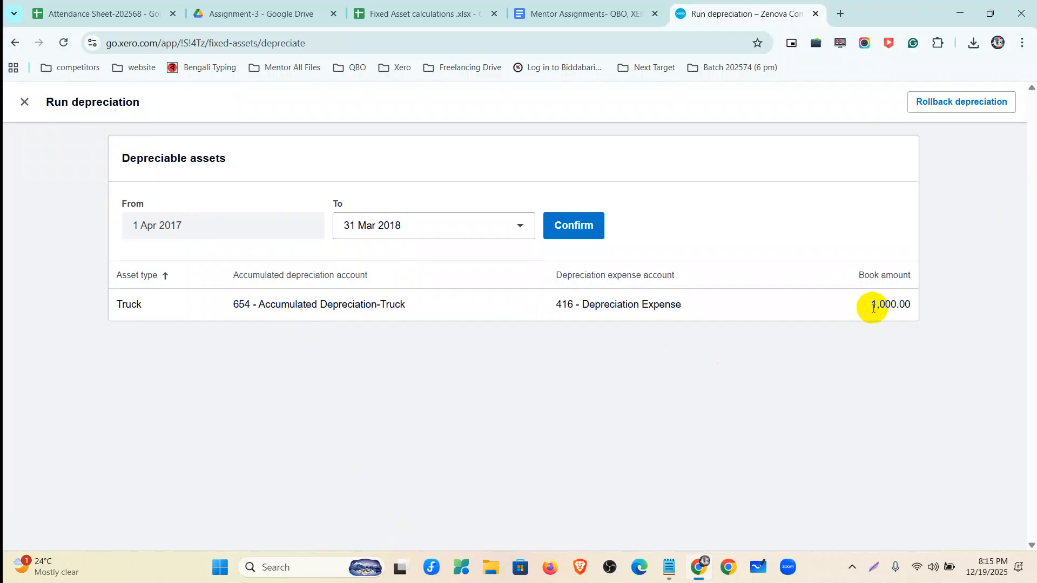
{"action": "left_click_drag", "start_coordinate": [873, 308], "coordinate": [923, 305]}
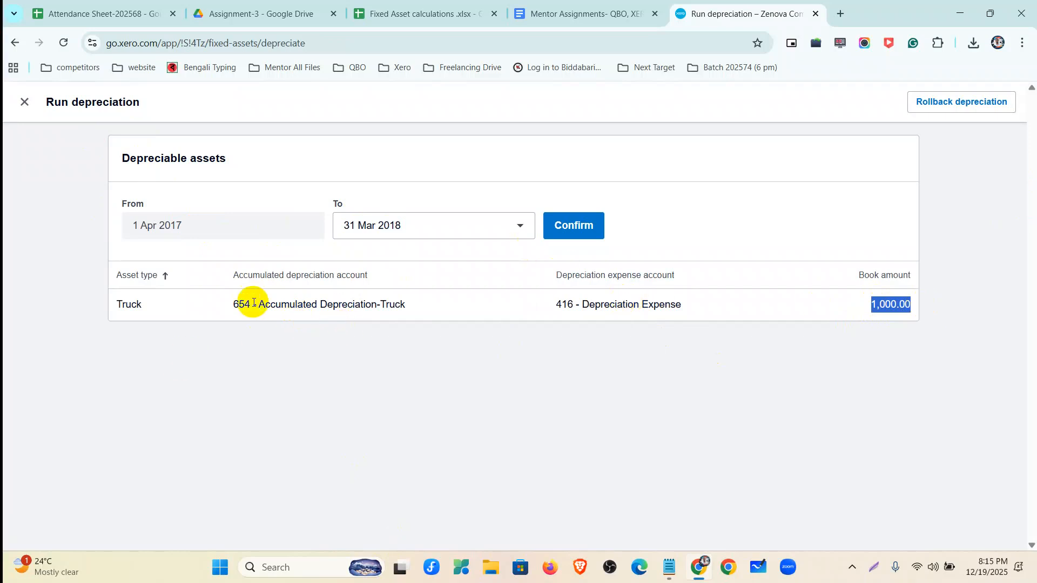
{"action": "left_click", "coordinate": [564, 225]}
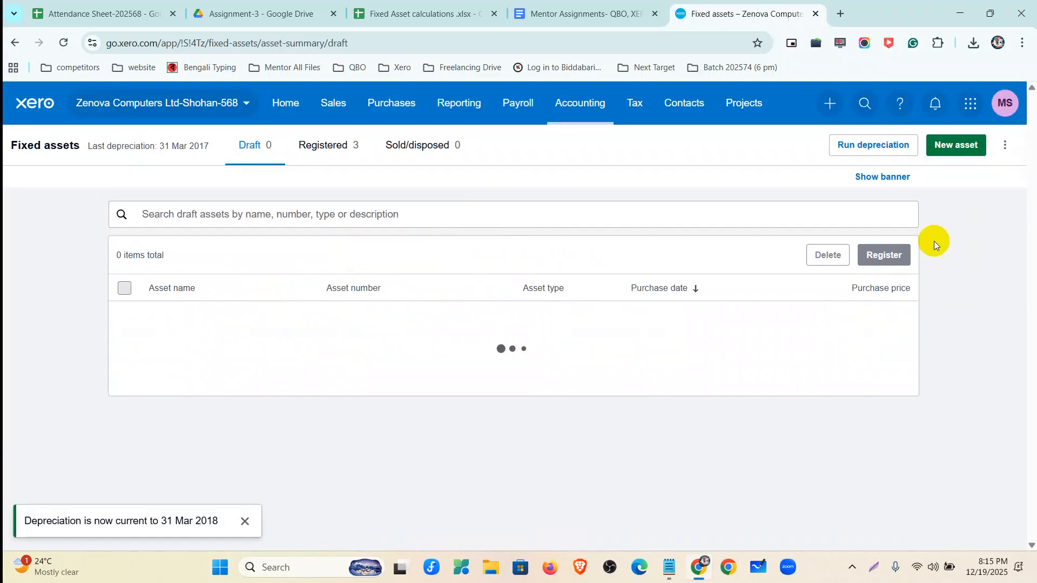
Step: Run depreciation for the period from 1 Apr 2018 to 31 Mar 2019 and confirm it
{"action": "left_click", "coordinate": [869, 146]}
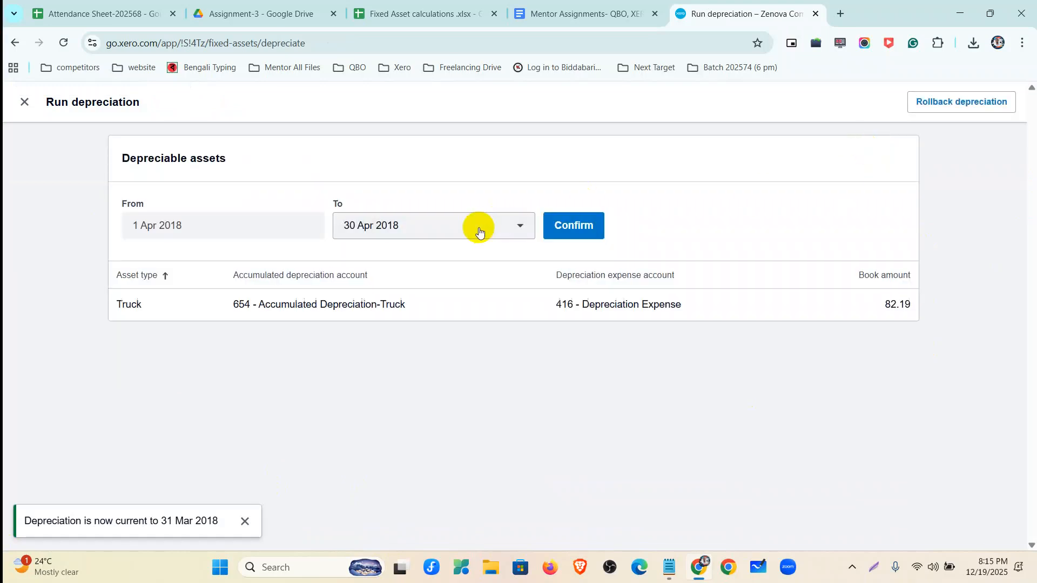
{"action": "left_click", "coordinate": [479, 232]}
{"action": "scroll", "coordinate": [479, 410], "scroll_direction": "down", "scroll_amount": 1}
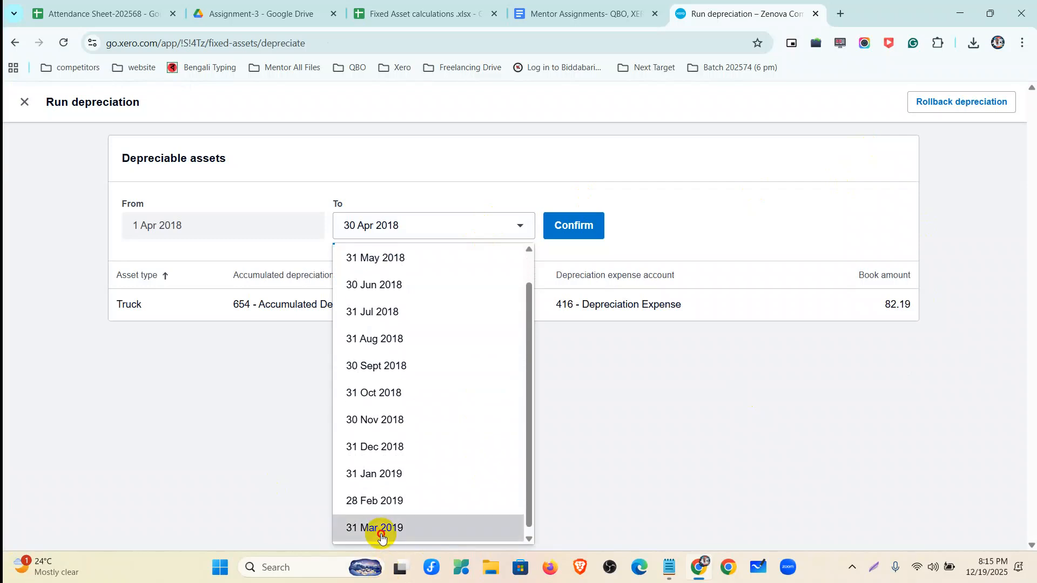
{"action": "left_click", "coordinate": [382, 534]}
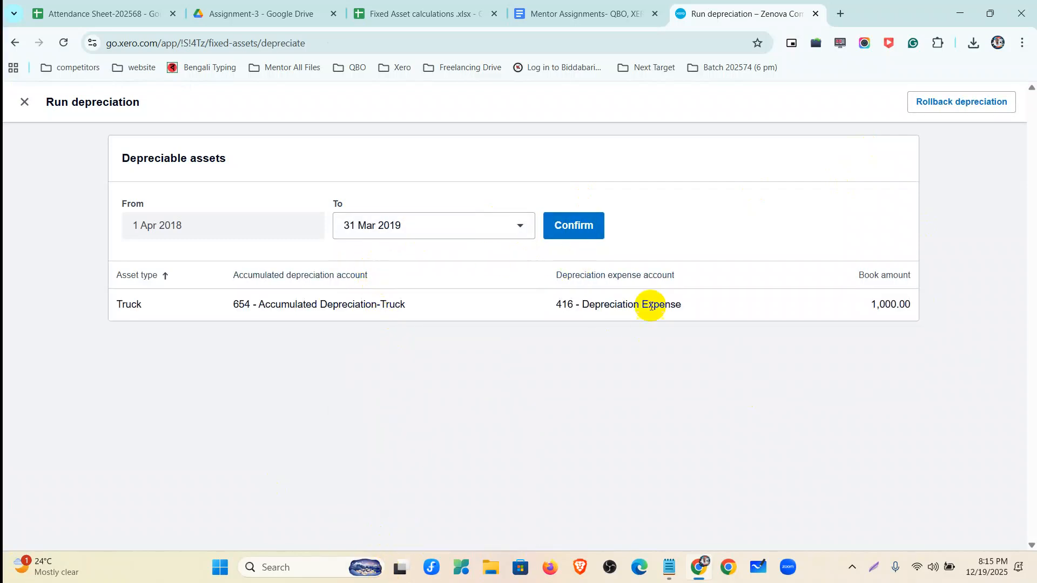
{"action": "left_click", "coordinate": [574, 227]}
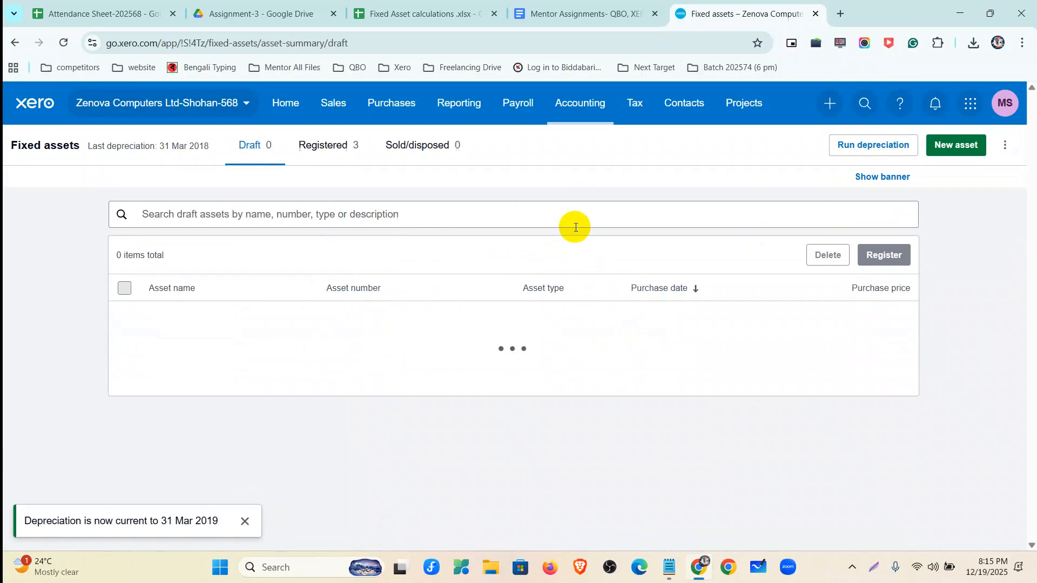
Step: Run depreciation for the period from 1 Apr 2019 to 31 Mar 2020 and confirm it
{"action": "left_click", "coordinate": [879, 145]}
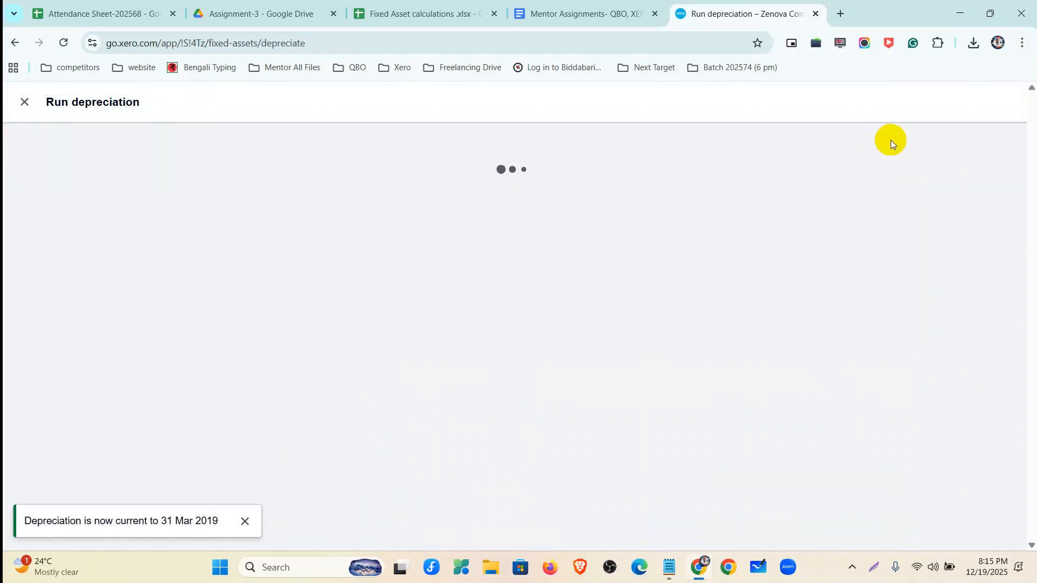
{"action": "left_click", "coordinate": [370, 227]}
{"action": "scroll", "coordinate": [351, 521], "scroll_direction": "down", "scroll_amount": 1}
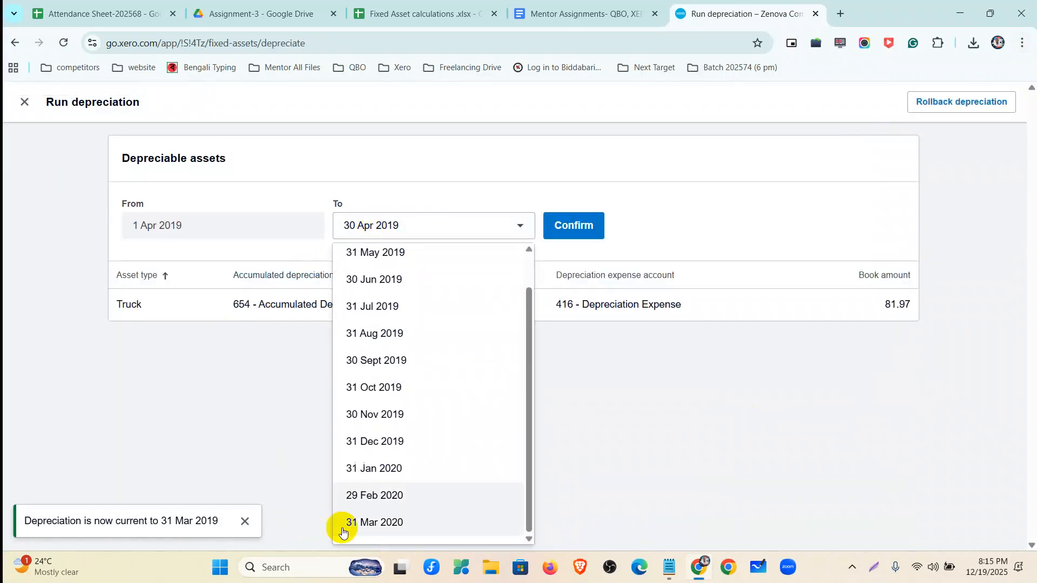
{"action": "left_click", "coordinate": [351, 521]}
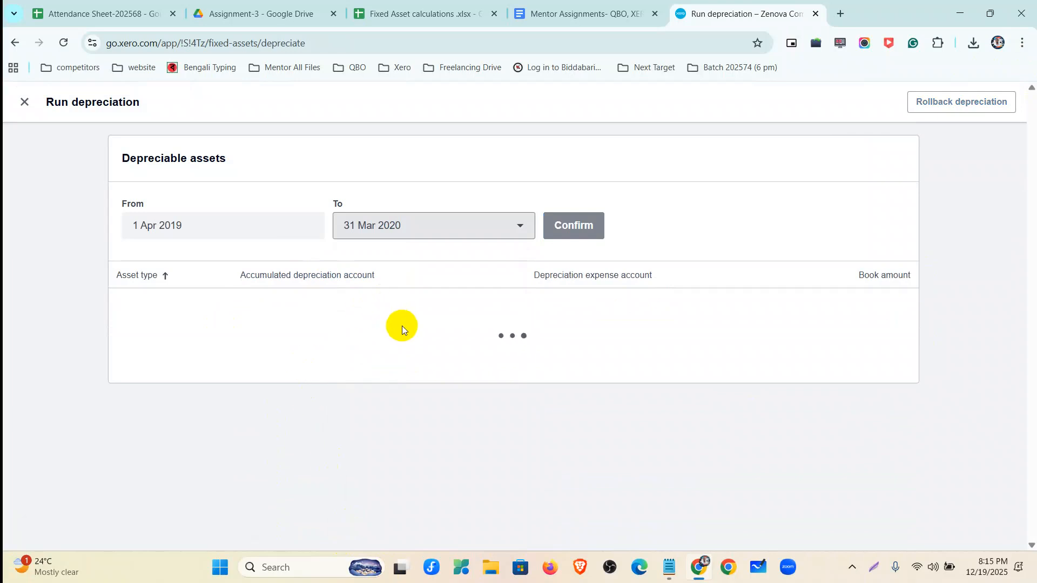
{"action": "left_click", "coordinate": [551, 232]}
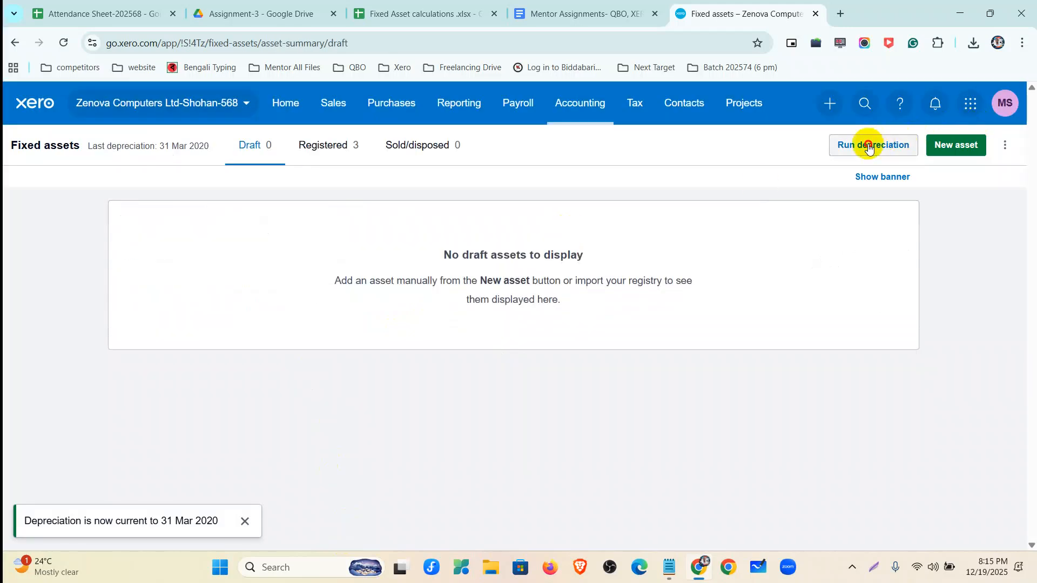
Step: Run depreciation from 1 Apr 2020 to 31 Mar 2021, reviewing the Air conditioner and Truck book amounts before confirming
{"action": "left_click", "coordinate": [870, 145]}
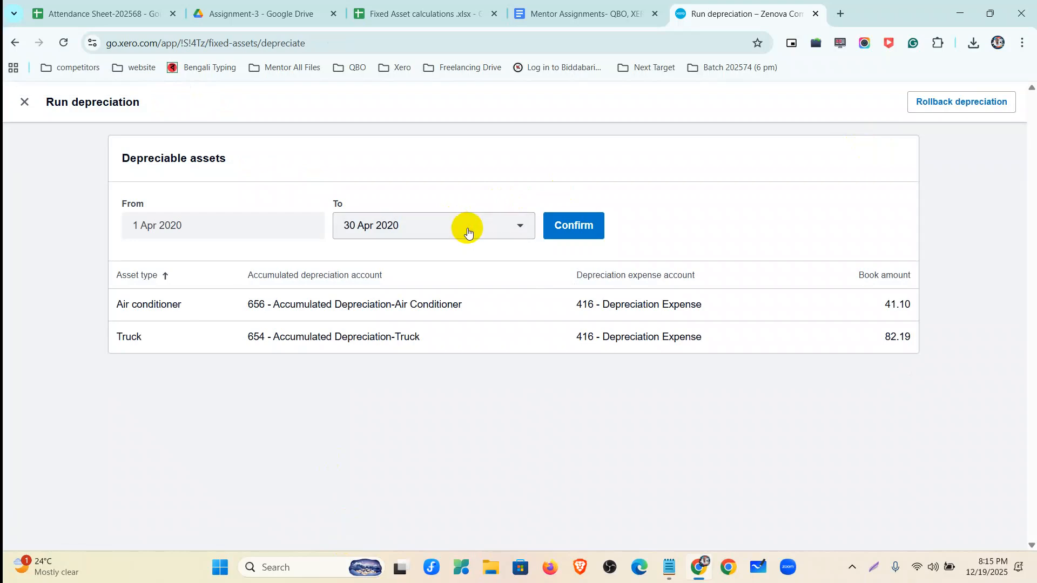
{"action": "left_click", "coordinate": [467, 232]}
{"action": "scroll", "coordinate": [408, 535], "scroll_direction": "down", "scroll_amount": 1}
{"action": "left_click", "coordinate": [351, 523]}
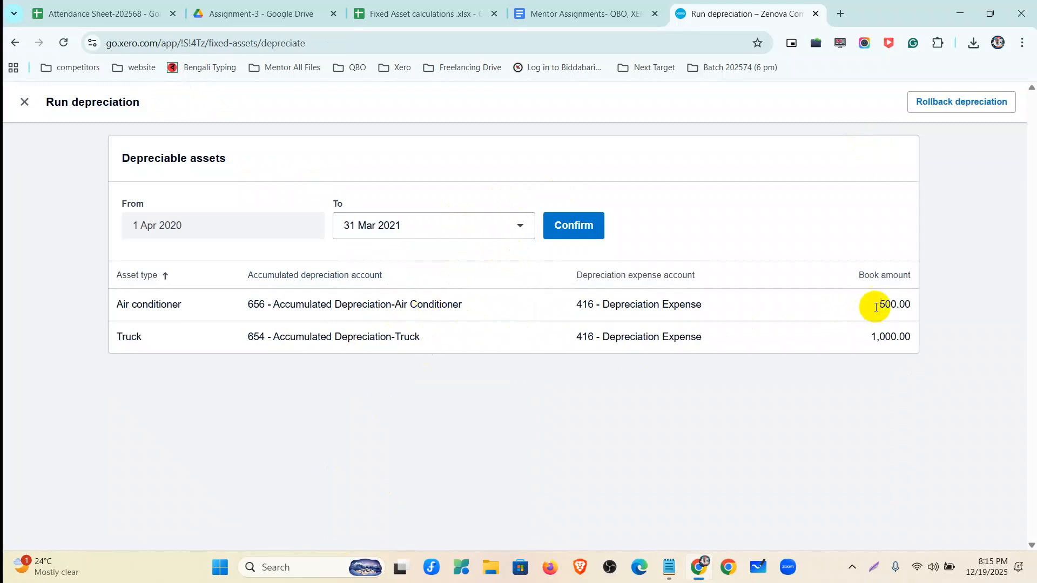
{"action": "left_click_drag", "start_coordinate": [871, 304], "coordinate": [890, 352]}
{"action": "left_click", "coordinate": [824, 378]}
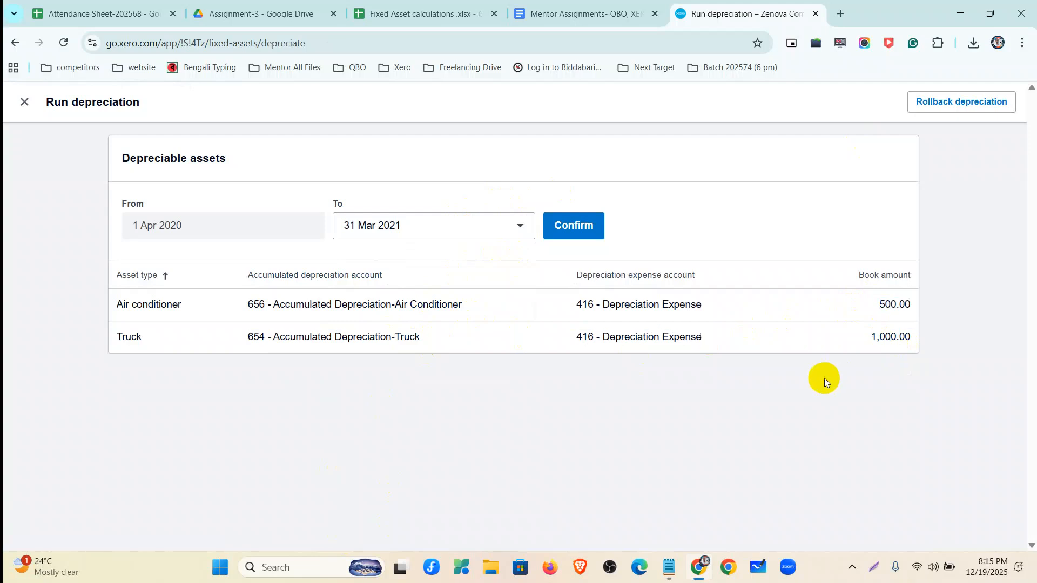
{"action": "left_click", "coordinate": [577, 226]}
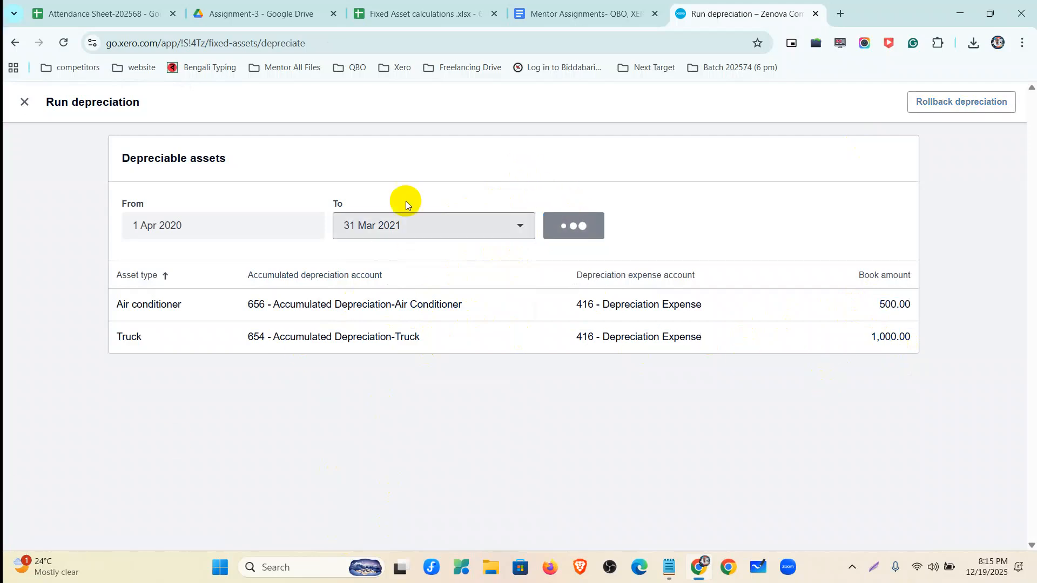
Step: Check the asset details in the Fixed Asset calculations sheet, and run depreciation in Xero from 1 Apr 2021 to 31 Mar 2022
{"action": "left_click", "coordinate": [396, 15]}
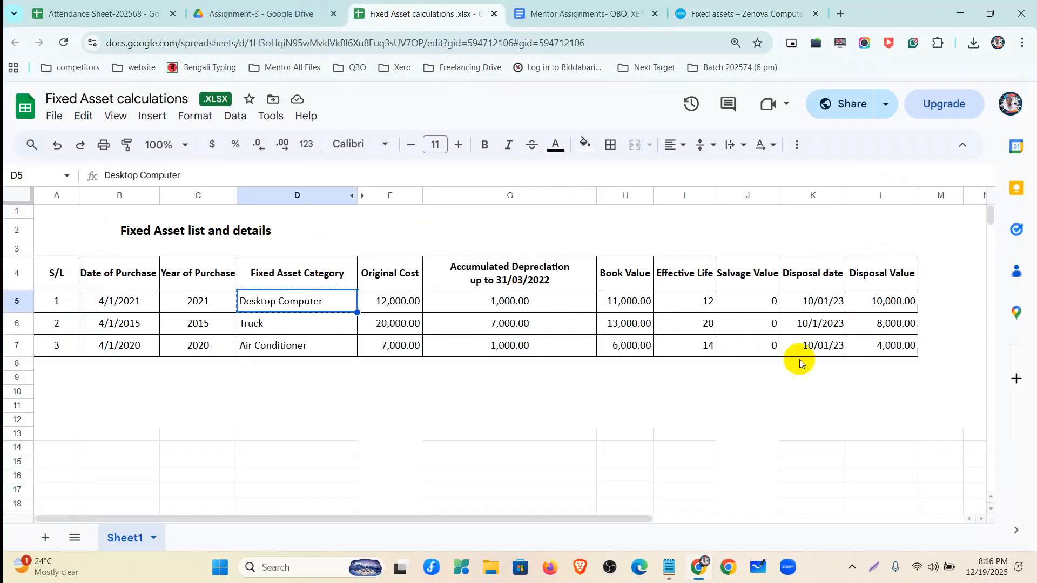
{"action": "left_click", "coordinate": [718, 14]}
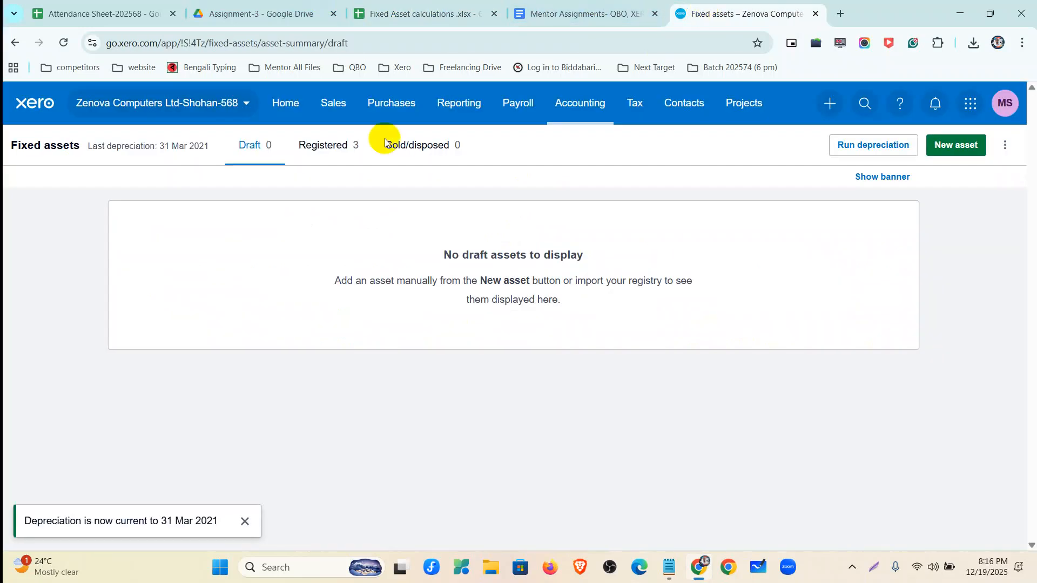
{"action": "left_click", "coordinate": [889, 145]}
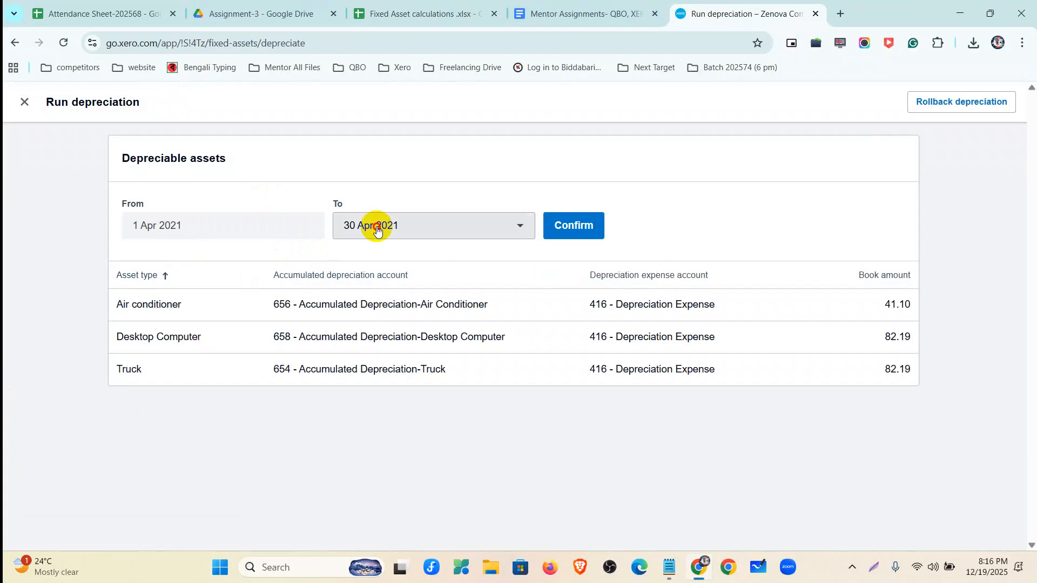
{"action": "left_click", "coordinate": [377, 231]}
{"action": "scroll", "coordinate": [411, 411], "scroll_direction": "down", "scroll_amount": 1}
{"action": "left_click", "coordinate": [467, 529]}
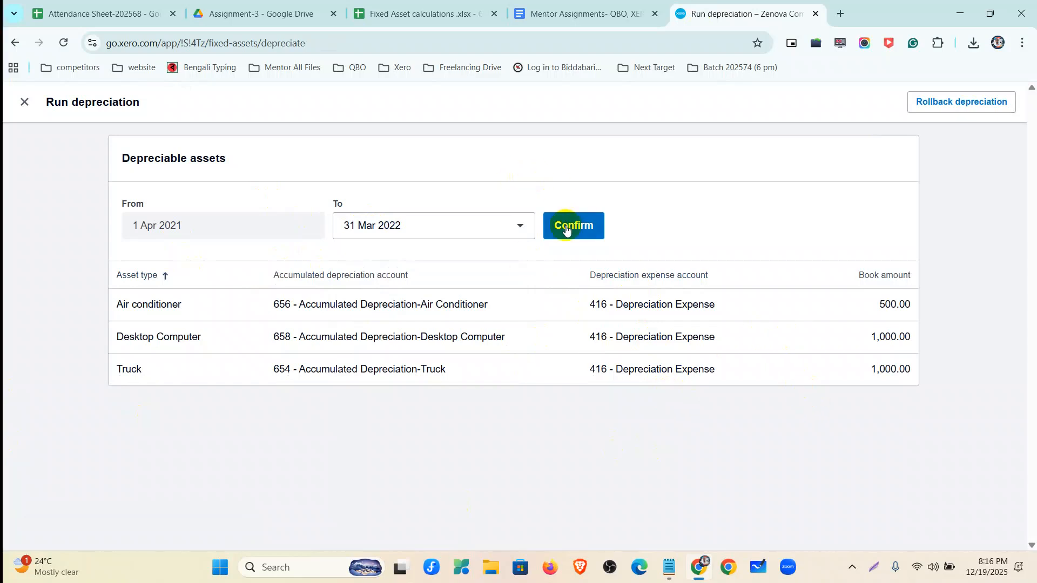
{"action": "left_click", "coordinate": [565, 227]}
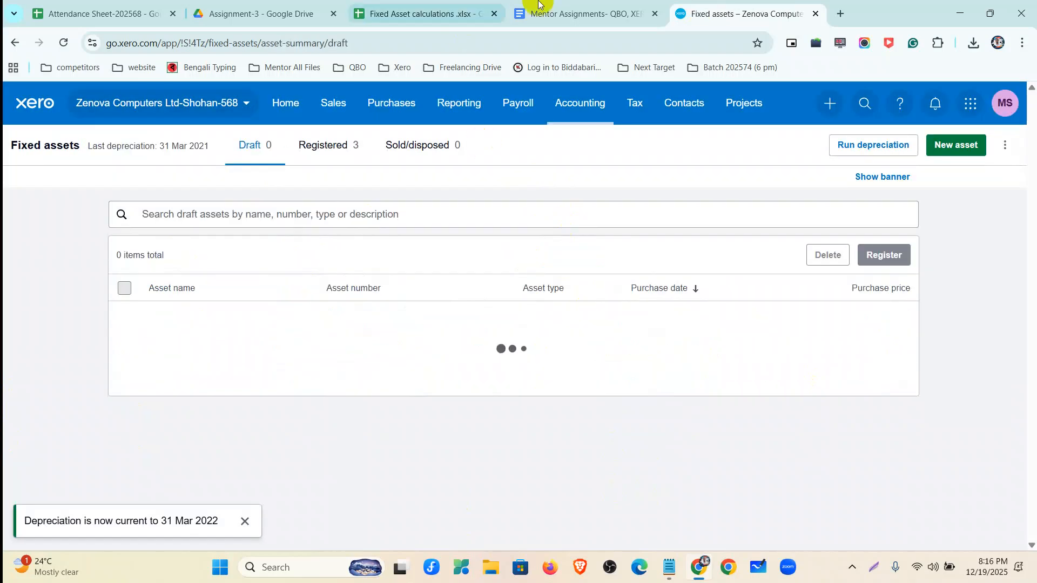
Step: Run depreciation for the period from 1 Apr 2022 to 31 Mar 2023 and confirm it
{"action": "left_click", "coordinate": [864, 153]}
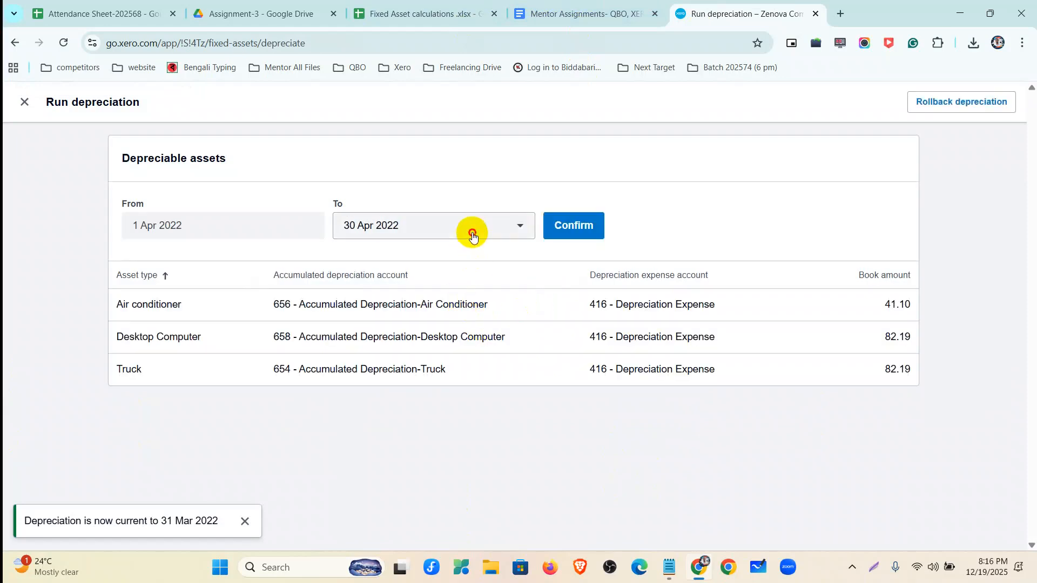
{"action": "left_click", "coordinate": [469, 230]}
{"action": "scroll", "coordinate": [410, 486], "scroll_direction": "down", "scroll_amount": 1}
{"action": "left_click", "coordinate": [400, 532]}
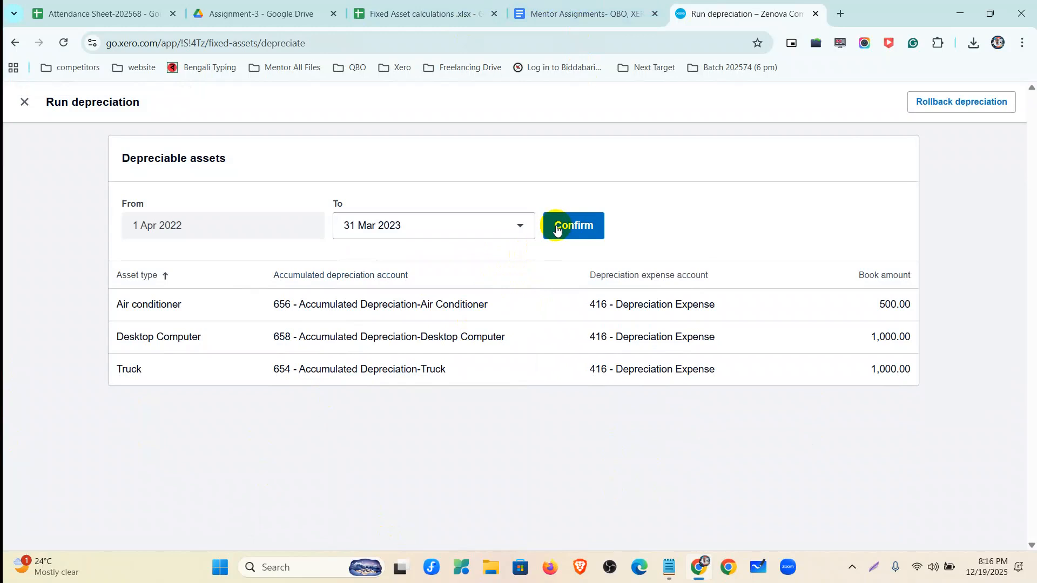
{"action": "left_click", "coordinate": [582, 222]}
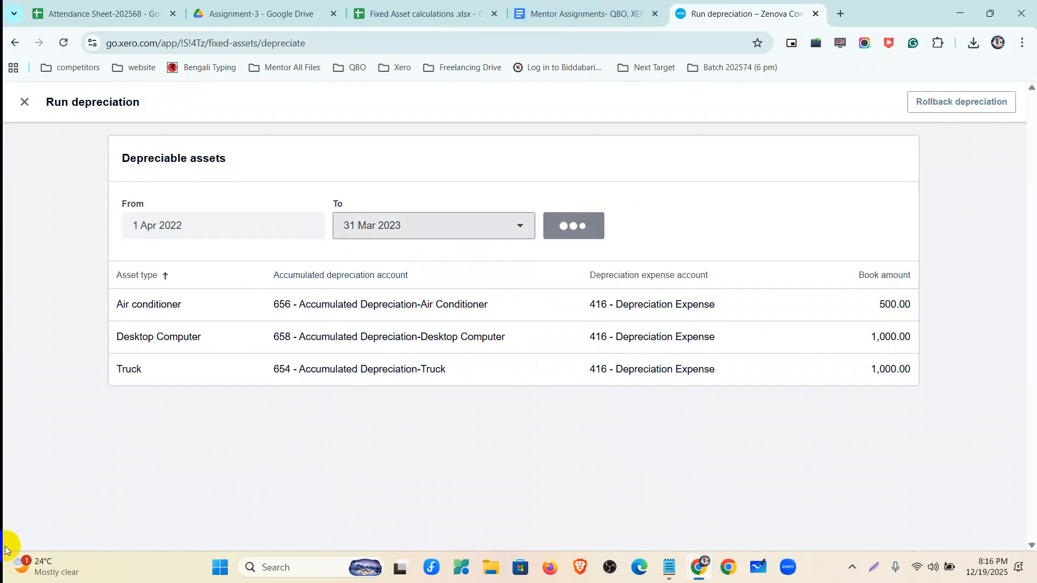
Step: Check the Truck's disposal date in the Fixed Asset calculations sheet, and run depreciation in Xero from 1 Apr 2023 to 30 Sept 2023
{"action": "left_click", "coordinate": [475, 13]}
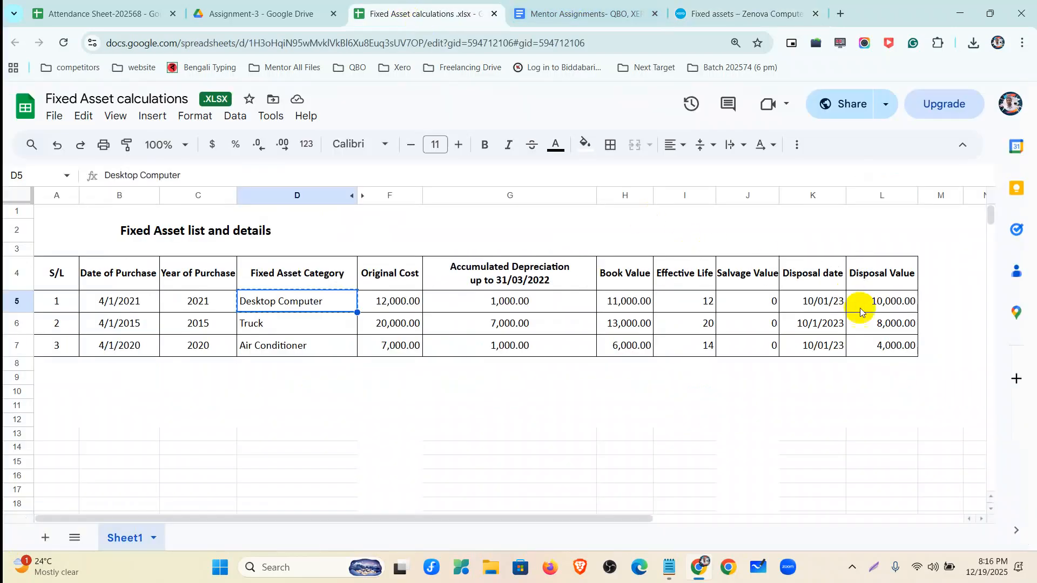
{"action": "left_click", "coordinate": [806, 331]}
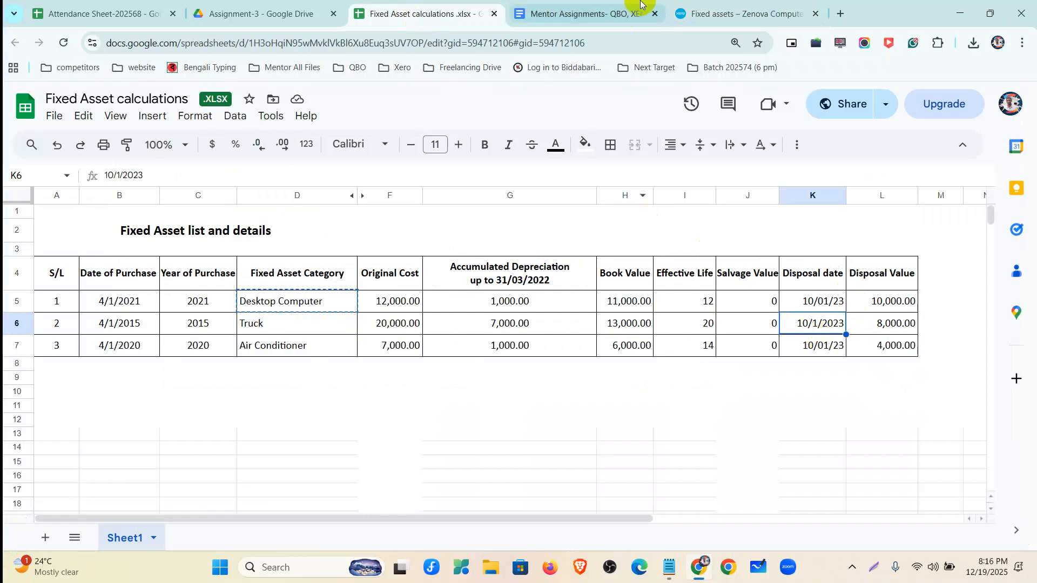
{"action": "left_click", "coordinate": [718, 12]}
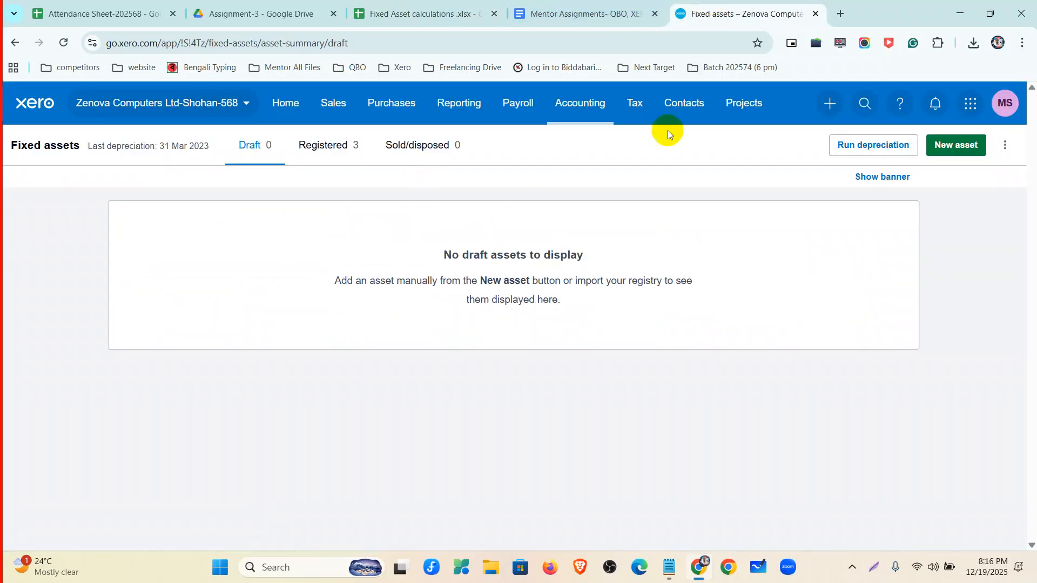
{"action": "left_click", "coordinate": [847, 145]}
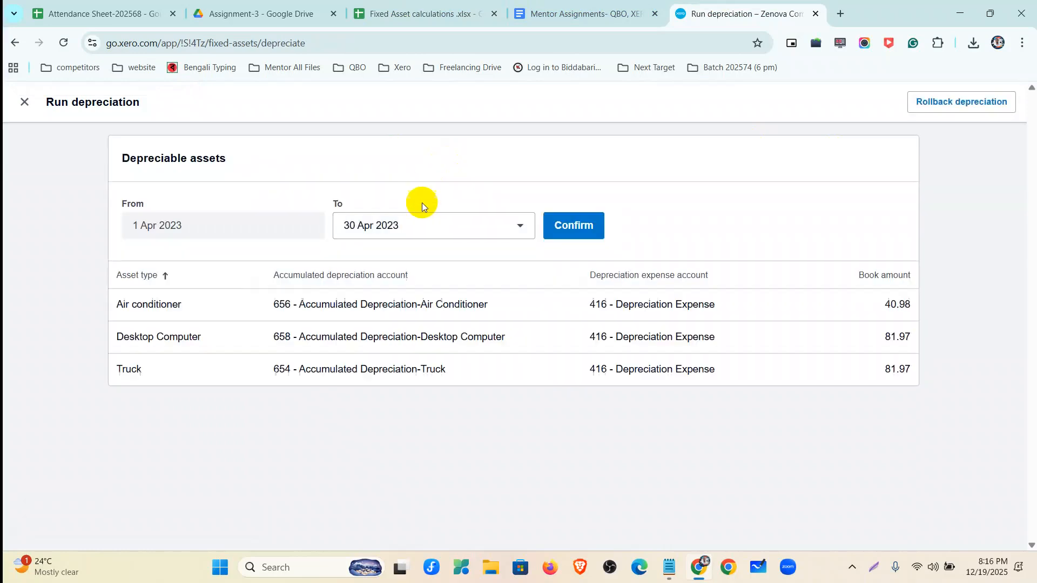
{"action": "left_click", "coordinate": [427, 223]}
{"action": "scroll", "coordinate": [415, 378], "scroll_direction": "down", "scroll_amount": 1}
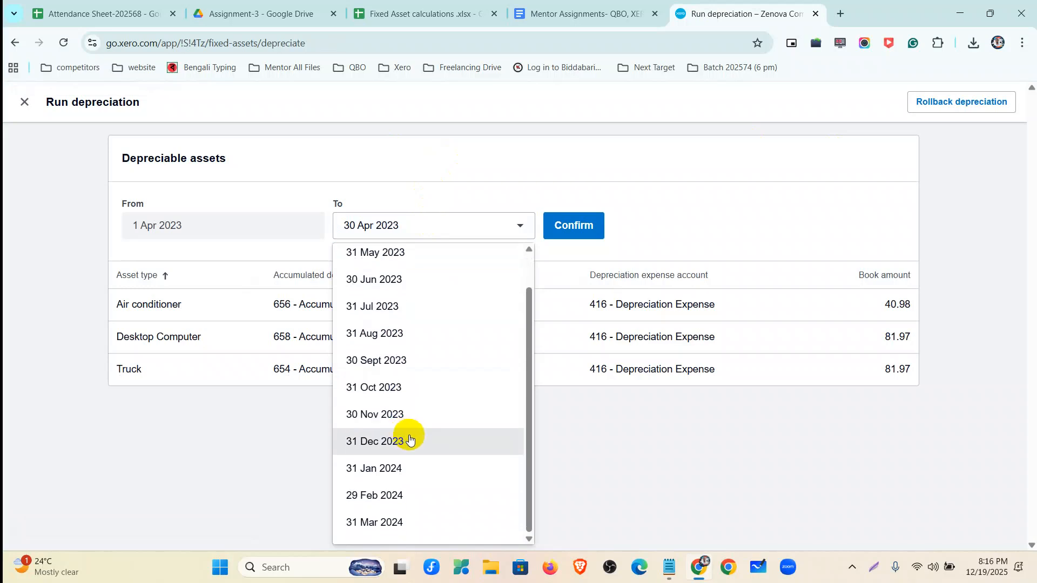
{"action": "left_click", "coordinate": [398, 366]}
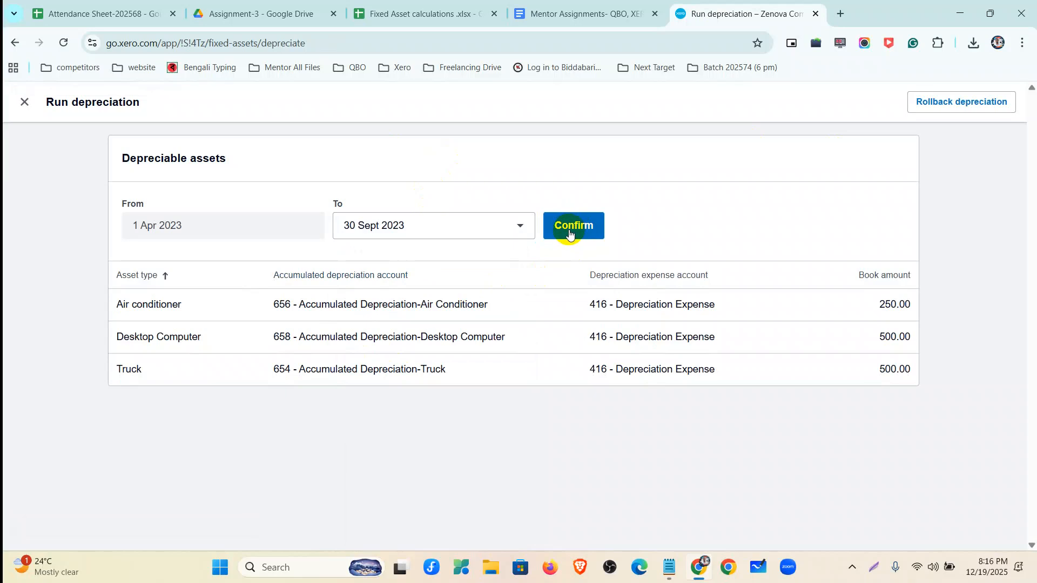
{"action": "left_click", "coordinate": [575, 225]}
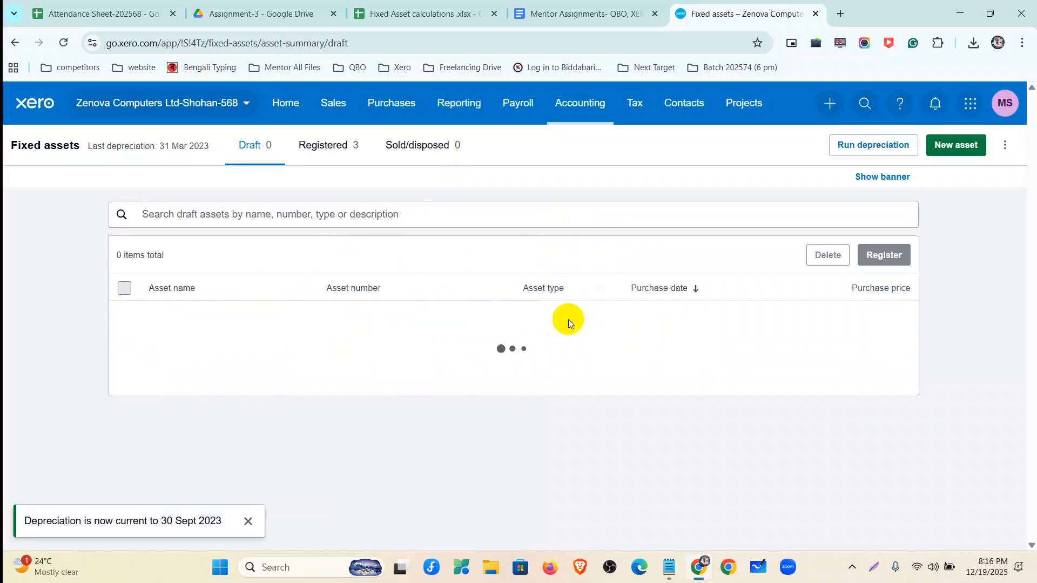
Step: Open the registered Truck asset and outline its cost basis, value and depreciation figures with a temporary screenshot rectangle
{"action": "left_click", "coordinate": [328, 155]}
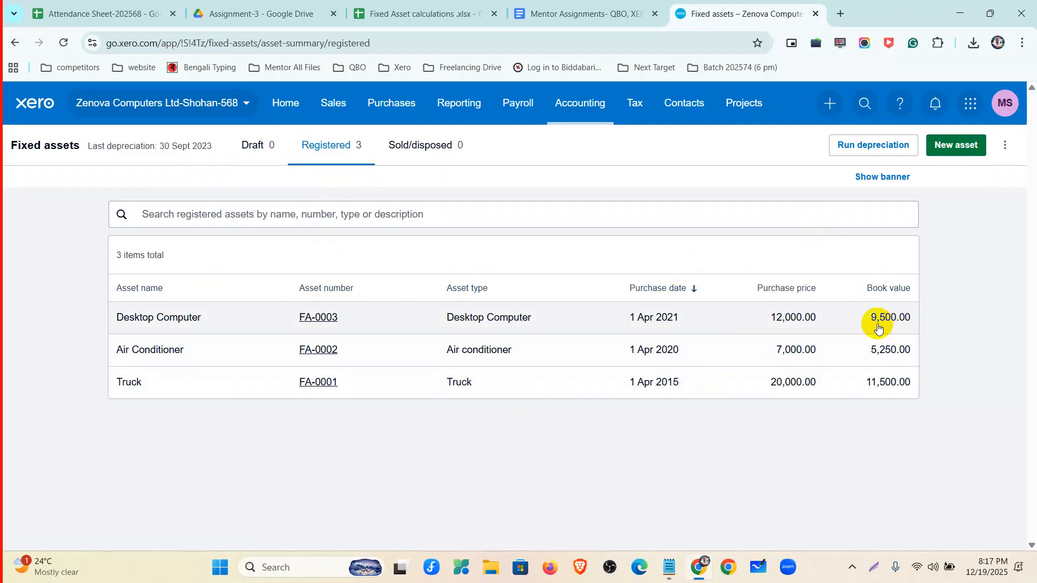
{"action": "left_click", "coordinate": [242, 394]}
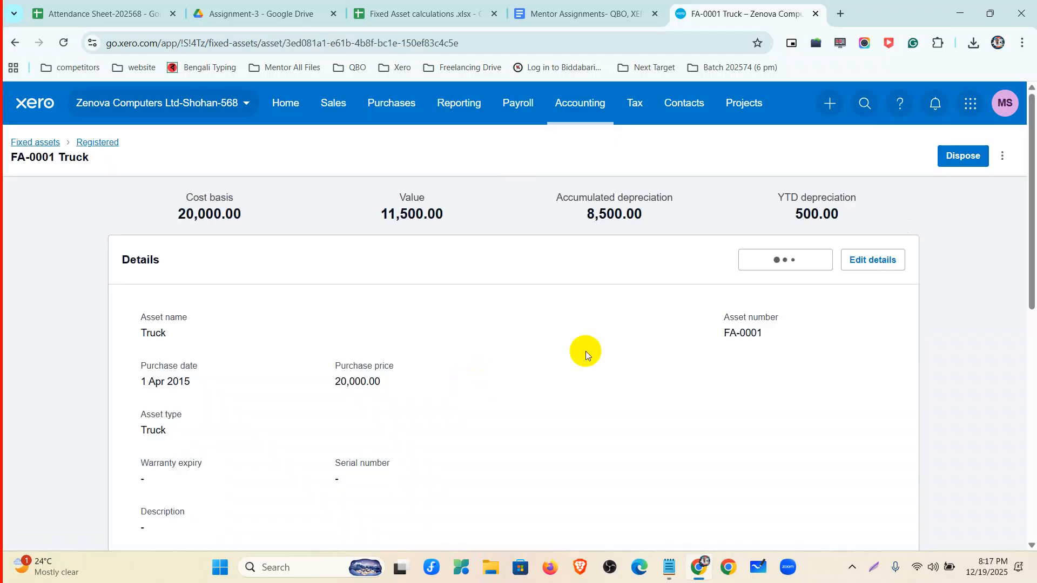
{"action": "left_click", "coordinate": [874, 566]}
{"action": "mouse_move", "coordinate": [0, 39]}
{"action": "left_mouse_down"}
{"action": "mouse_move", "coordinate": [370, 261]}
{"action": "mouse_move", "coordinate": [1036, 582]}
{"action": "left_mouse_up"}
{"action": "left_click", "coordinate": [1027, 520]}
{"action": "mouse_move", "coordinate": [153, 179]}
{"action": "left_mouse_down"}
{"action": "mouse_move", "coordinate": [358, 225]}
{"action": "mouse_move", "coordinate": [871, 233]}
{"action": "left_mouse_up"}
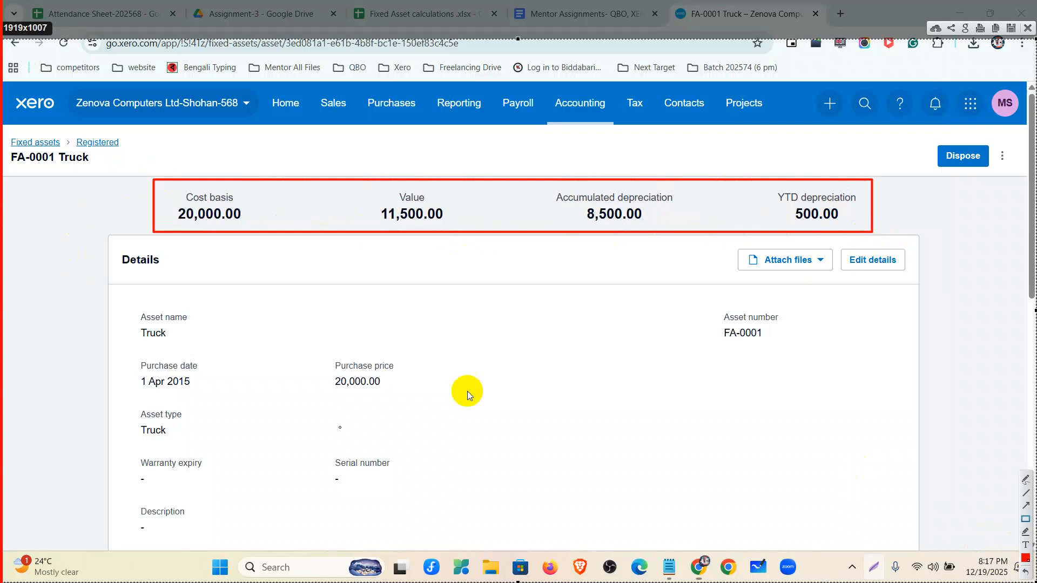
{"action": "left_click", "coordinate": [1028, 27]}
Step: Review the Truck's book depreciation settings, value table and the depreciation entries in its history and notes
{"action": "scroll", "coordinate": [124, 398], "scroll_direction": "down", "scroll_amount": 1}
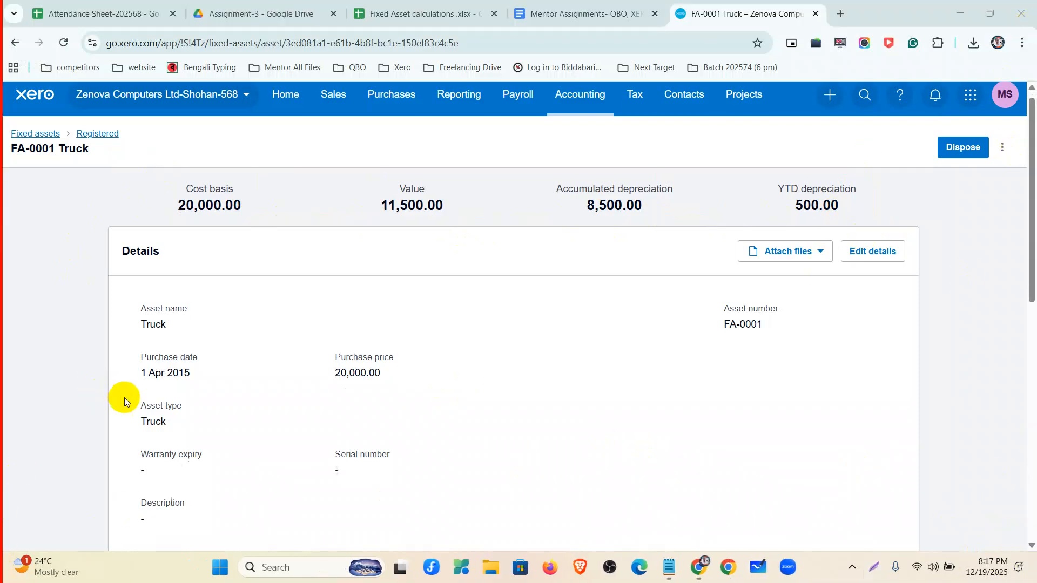
{"action": "scroll", "coordinate": [124, 397], "scroll_direction": "down", "scroll_amount": 10}
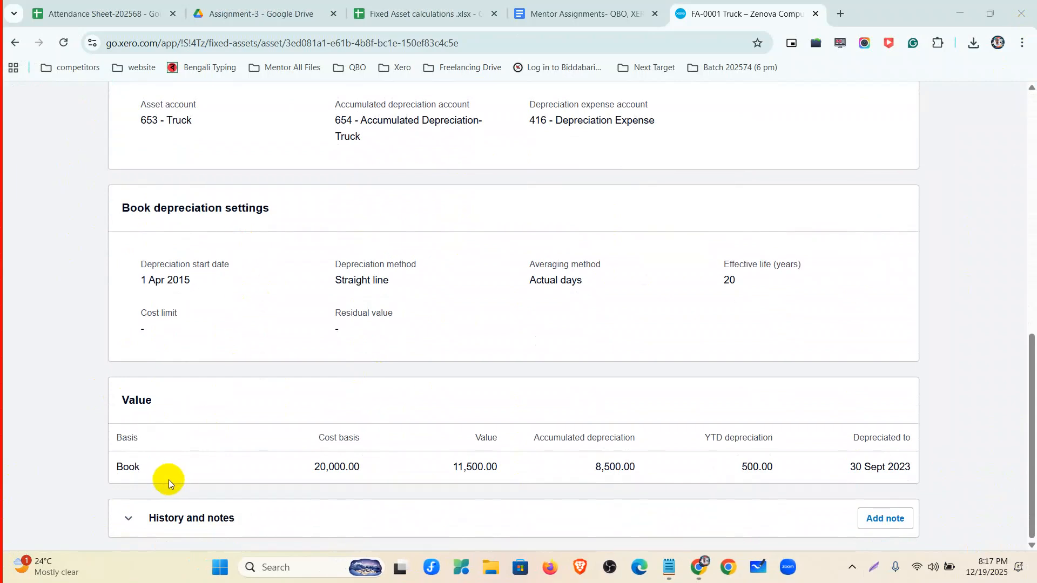
{"action": "left_click", "coordinate": [130, 518]}
{"action": "scroll", "coordinate": [317, 332], "scroll_direction": "down", "scroll_amount": 9}
{"action": "scroll", "coordinate": [333, 352], "scroll_direction": "down", "scroll_amount": 7}
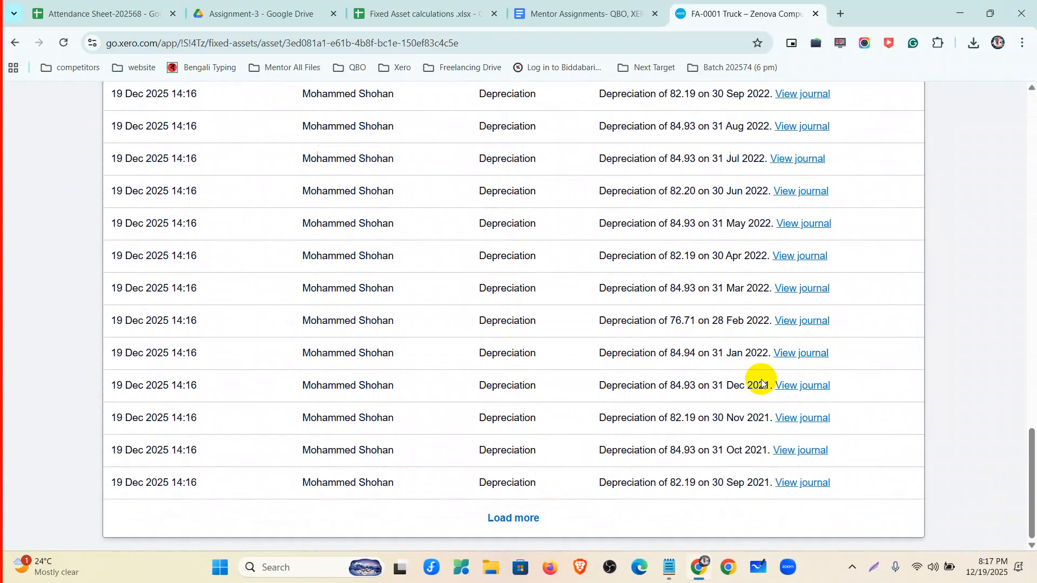
{"action": "scroll", "coordinate": [761, 383], "scroll_direction": "up", "scroll_amount": 15}
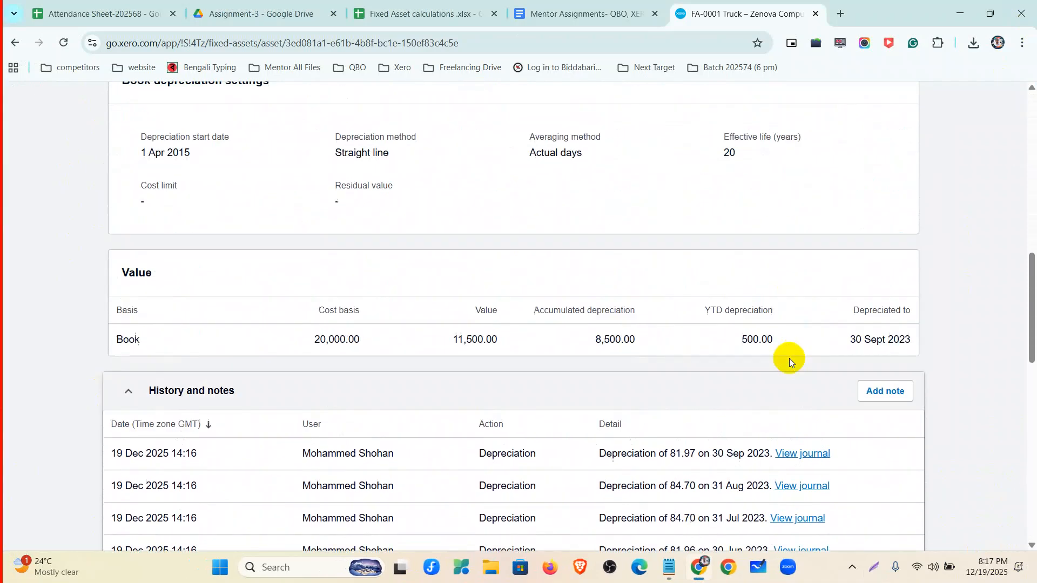
{"action": "scroll", "coordinate": [789, 358], "scroll_direction": "up", "scroll_amount": 10}
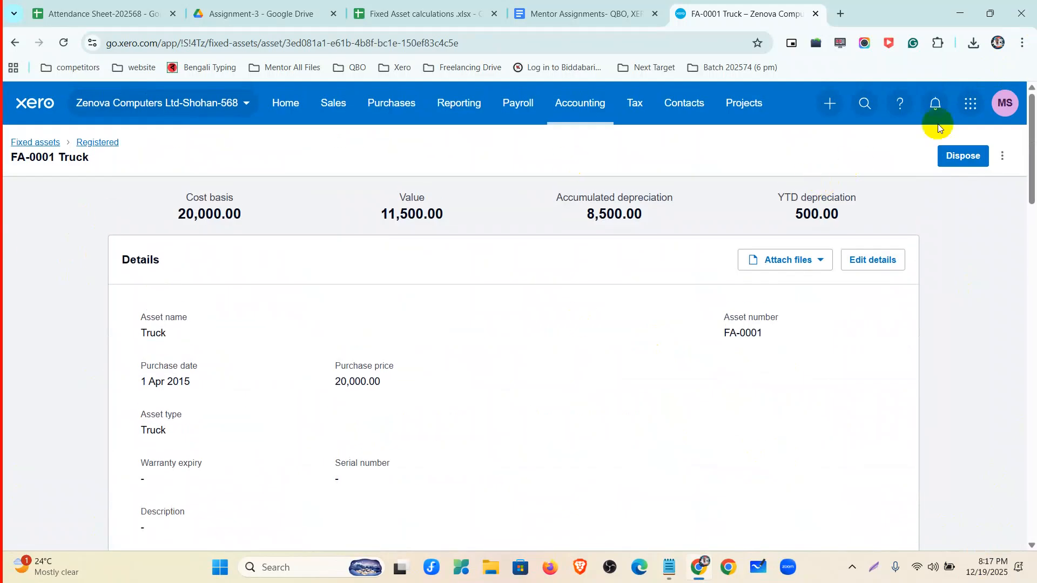
Step: Start the disposal of the Truck and set the disposal date to 1 Oct 2023
{"action": "left_click", "coordinate": [951, 162]}
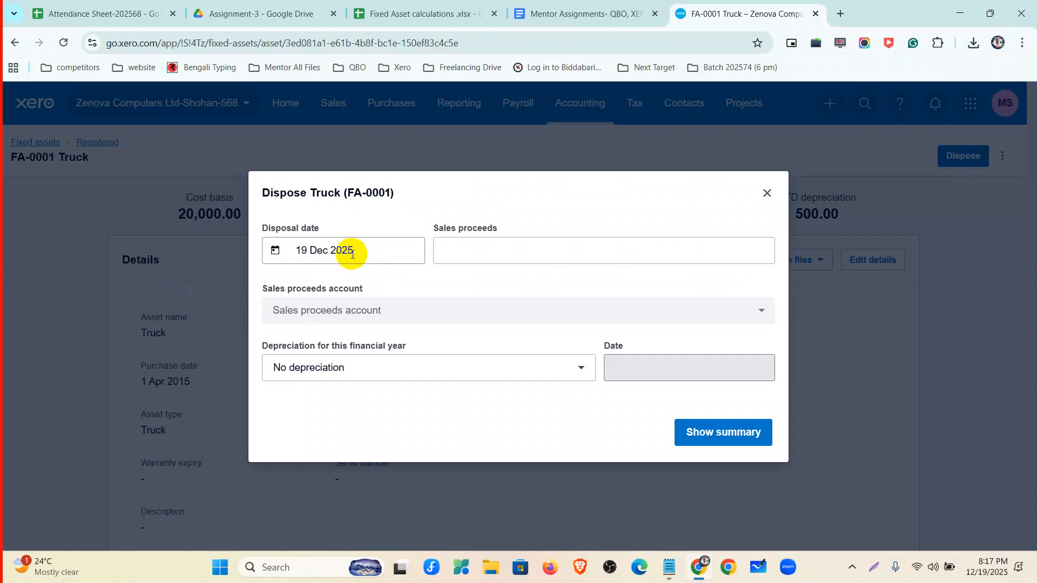
{"action": "left_click", "coordinate": [363, 254]}
{"action": "left_click", "coordinate": [359, 287]}
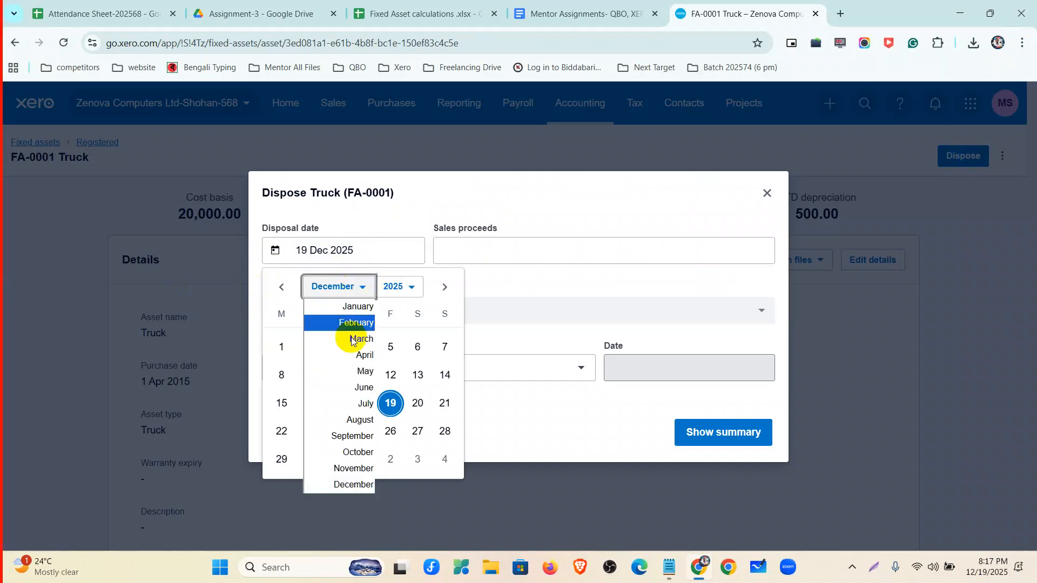
{"action": "left_click", "coordinate": [323, 451]}
{"action": "left_click", "coordinate": [390, 286]}
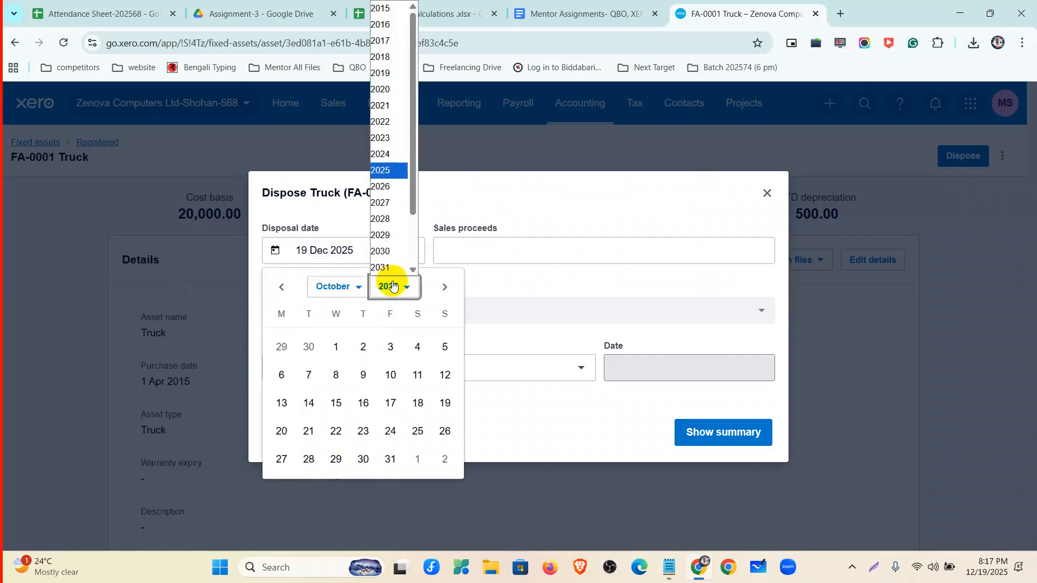
{"action": "left_click", "coordinate": [379, 139]}
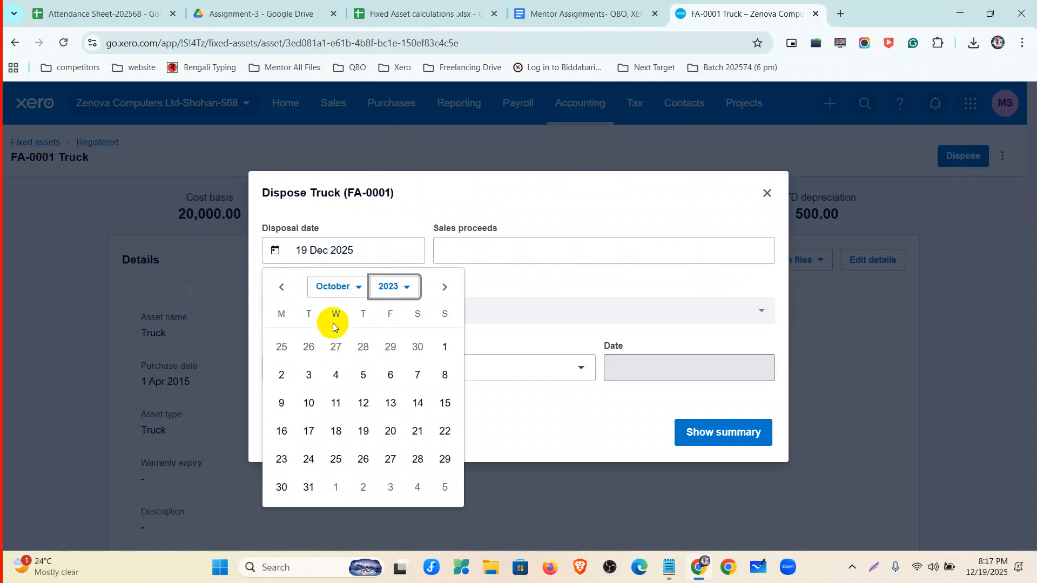
{"action": "left_click", "coordinate": [443, 350]}
Step: Look up the Truck's disposal value in the Fixed Asset calculations sheet and enter 8000.00 as the sales proceeds in Xero
{"action": "left_click", "coordinate": [396, 20]}
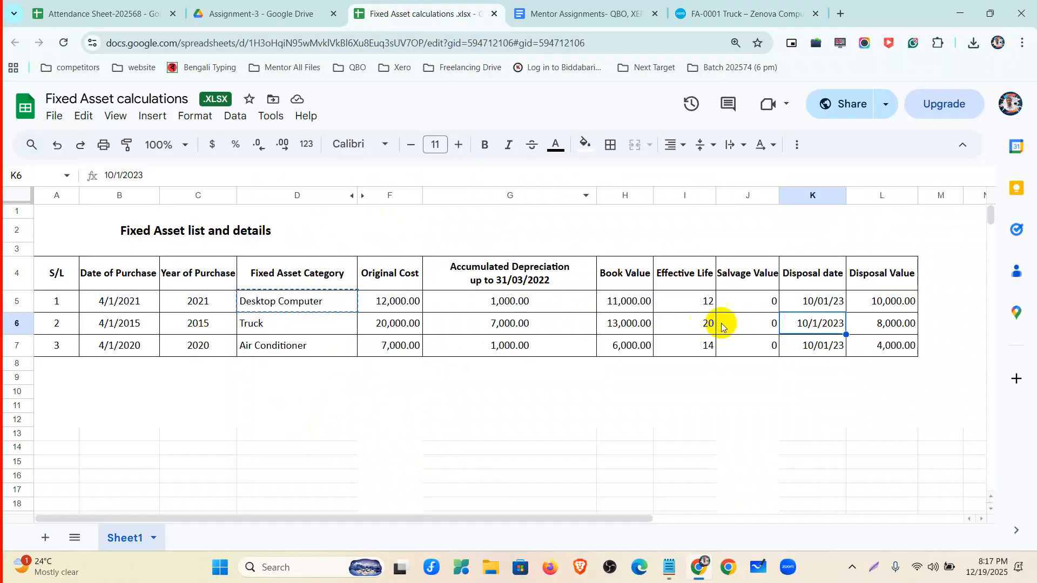
{"action": "left_click", "coordinate": [718, 6]}
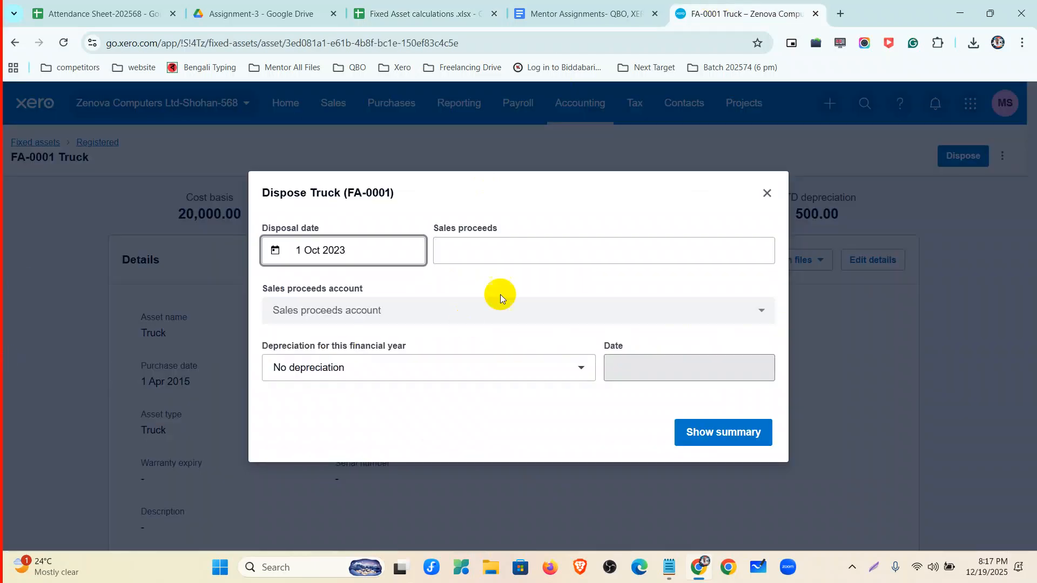
{"action": "left_click", "coordinate": [470, 249]}
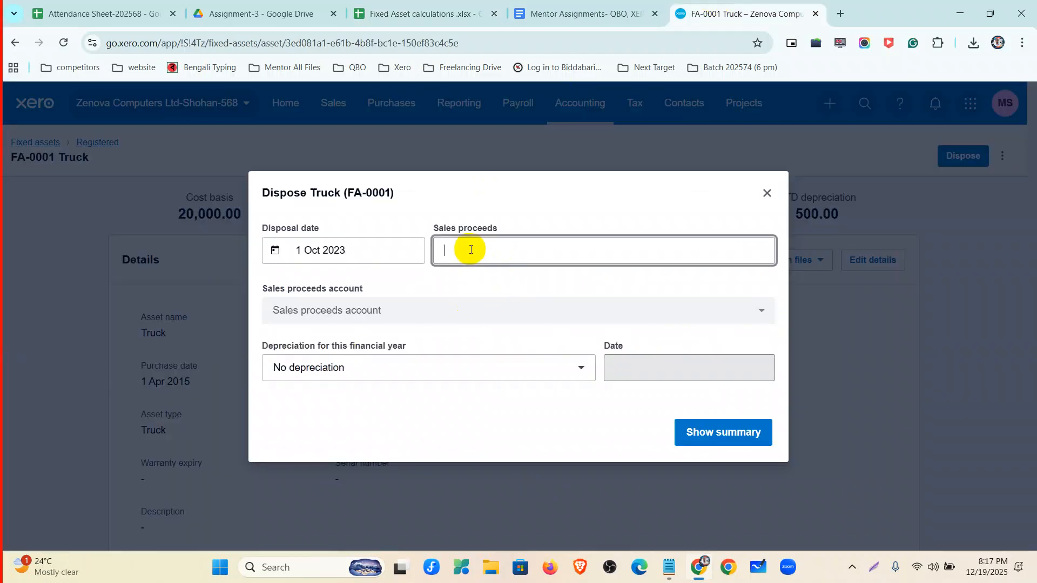
{"action": "left_click", "coordinate": [386, 10]}
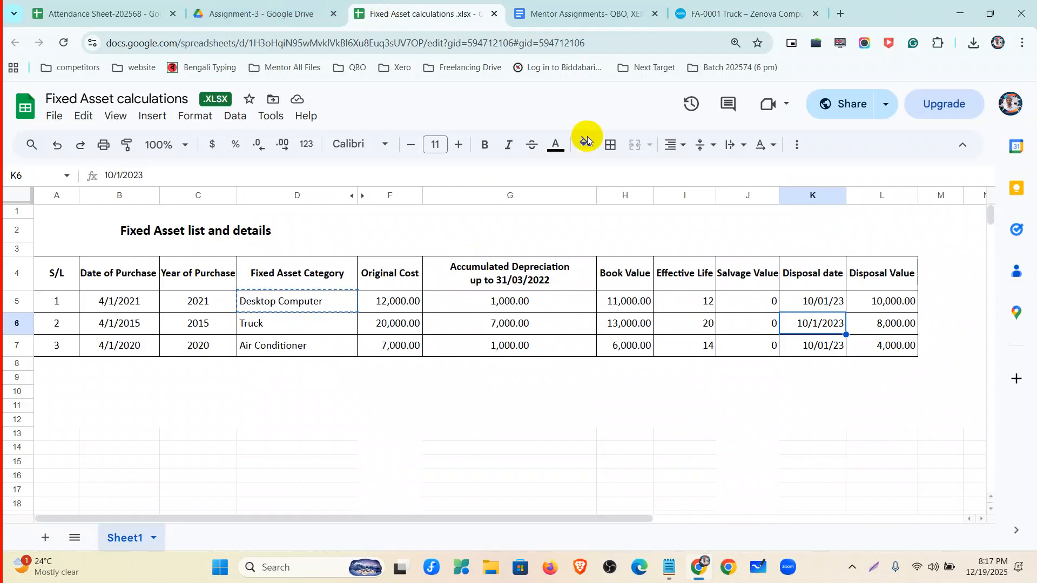
{"action": "left_click", "coordinate": [883, 324]}
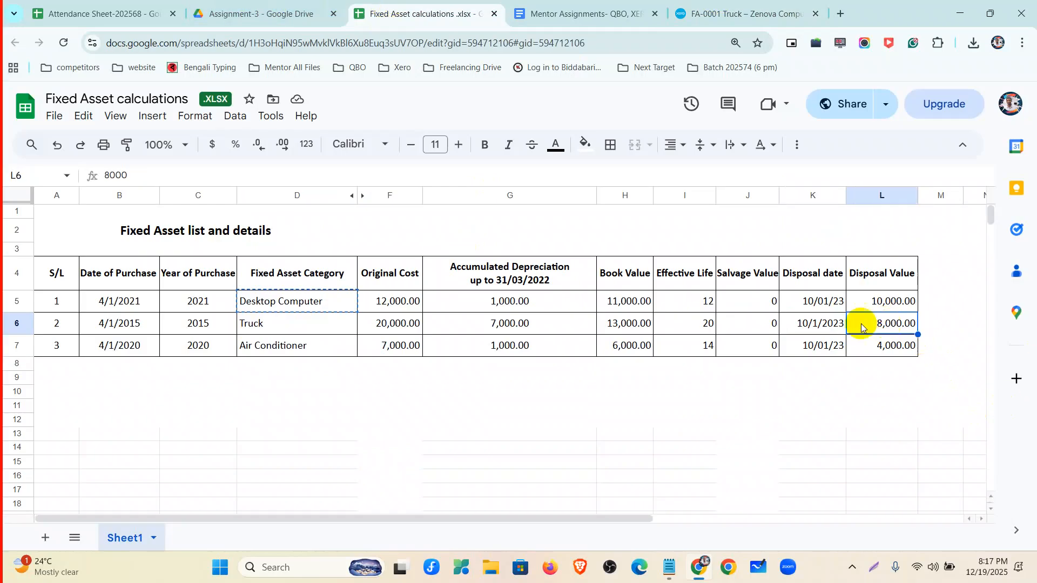
{"action": "left_click", "coordinate": [729, 12]}
{"action": "left_click", "coordinate": [455, 255]}
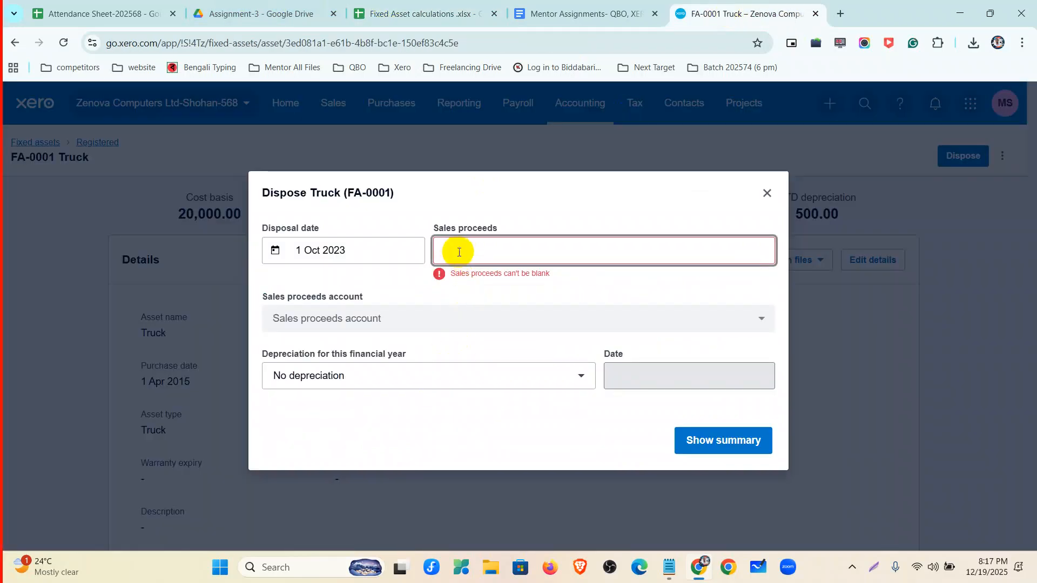
{"action": "type", "text": "8000.00"}
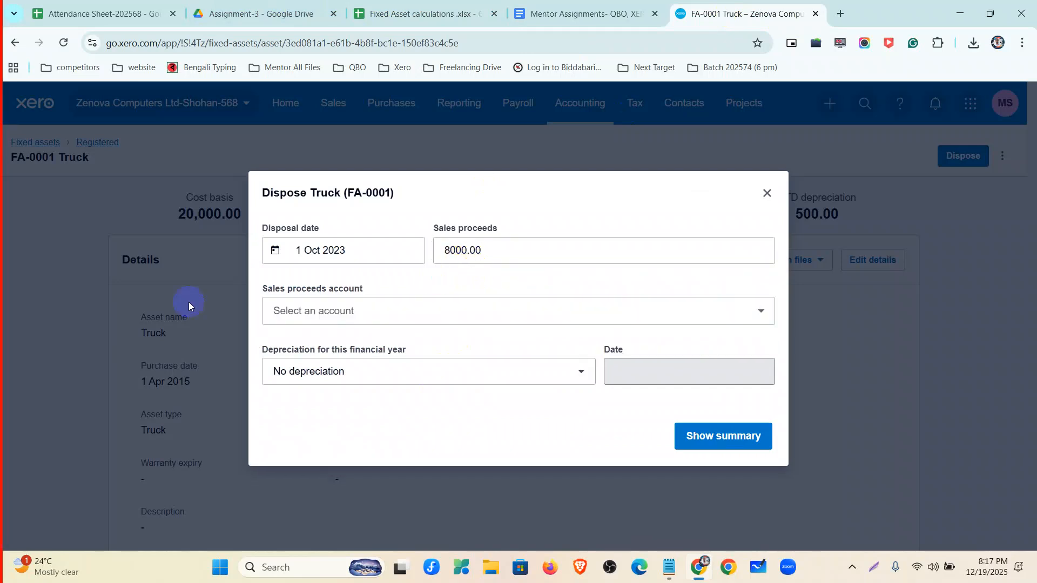
Step: Look through the revenue, expense, asset, liability and equity accounts available as the Truck's sales proceeds account
{"action": "left_click", "coordinate": [276, 311]}
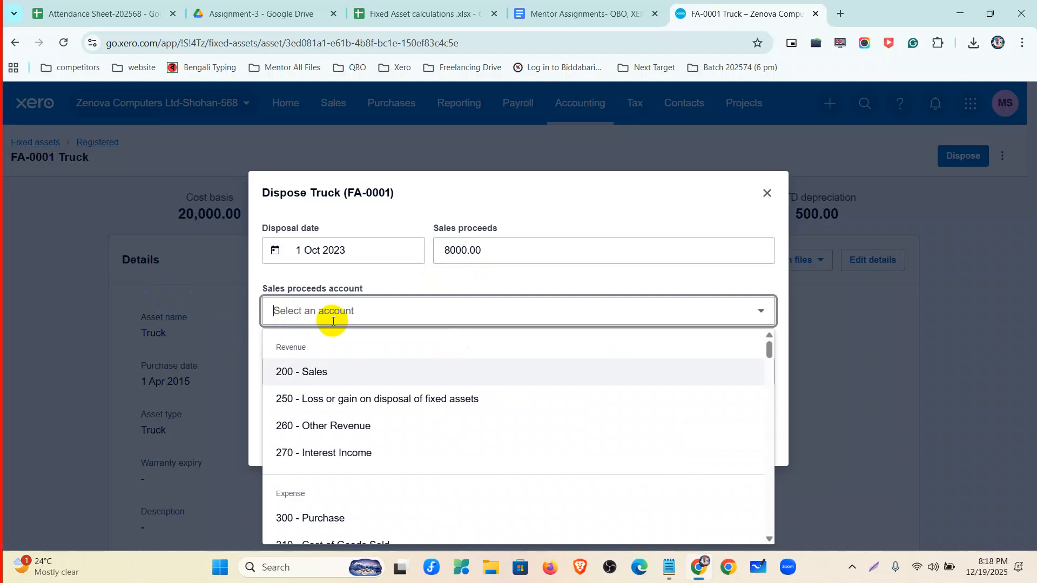
{"action": "scroll", "coordinate": [411, 421], "scroll_direction": "down", "scroll_amount": 4}
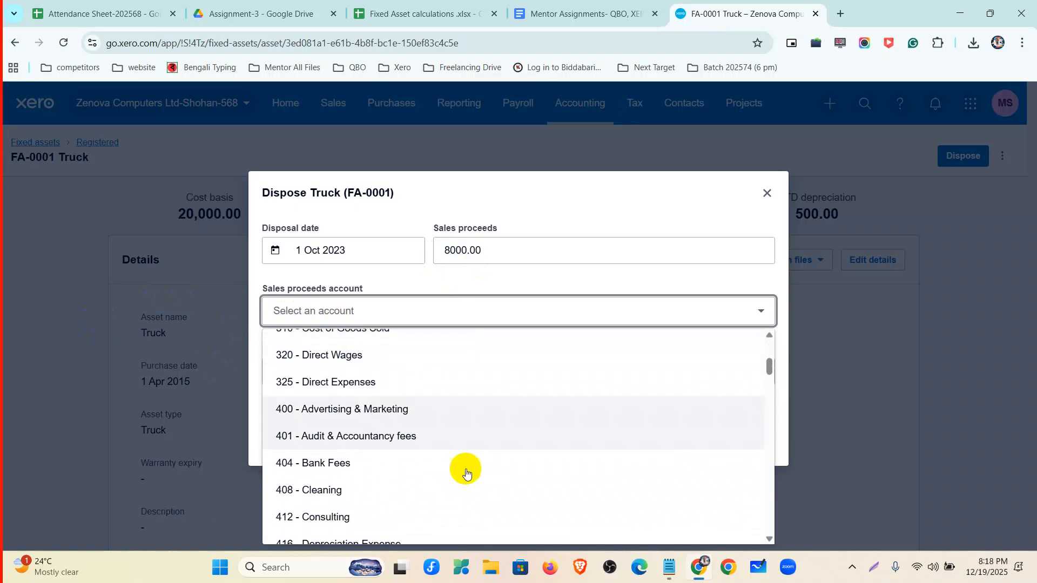
{"action": "scroll", "coordinate": [428, 416], "scroll_direction": "down", "scroll_amount": 7}
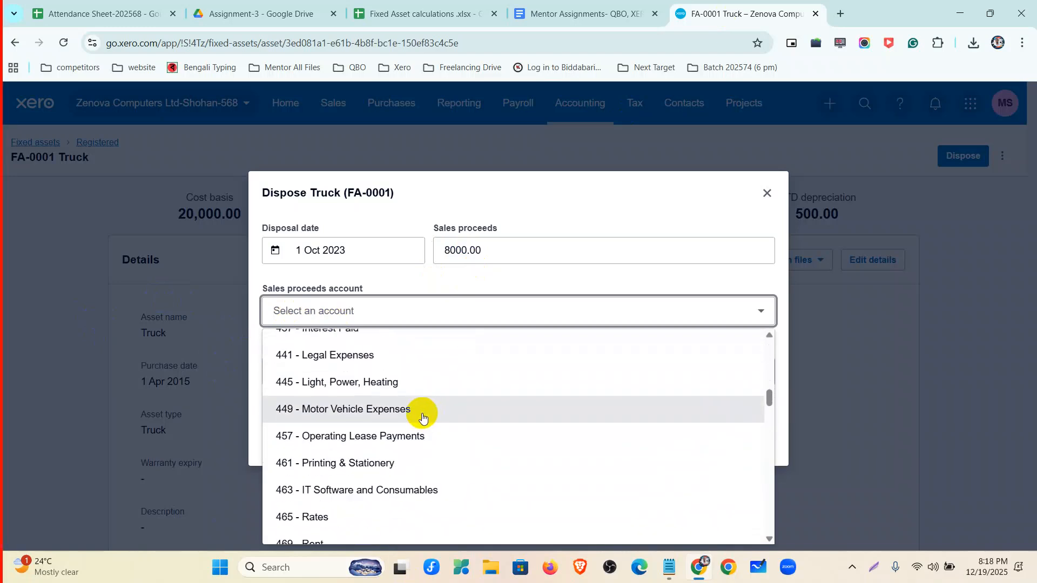
{"action": "scroll", "coordinate": [421, 420], "scroll_direction": "down", "scroll_amount": 6}
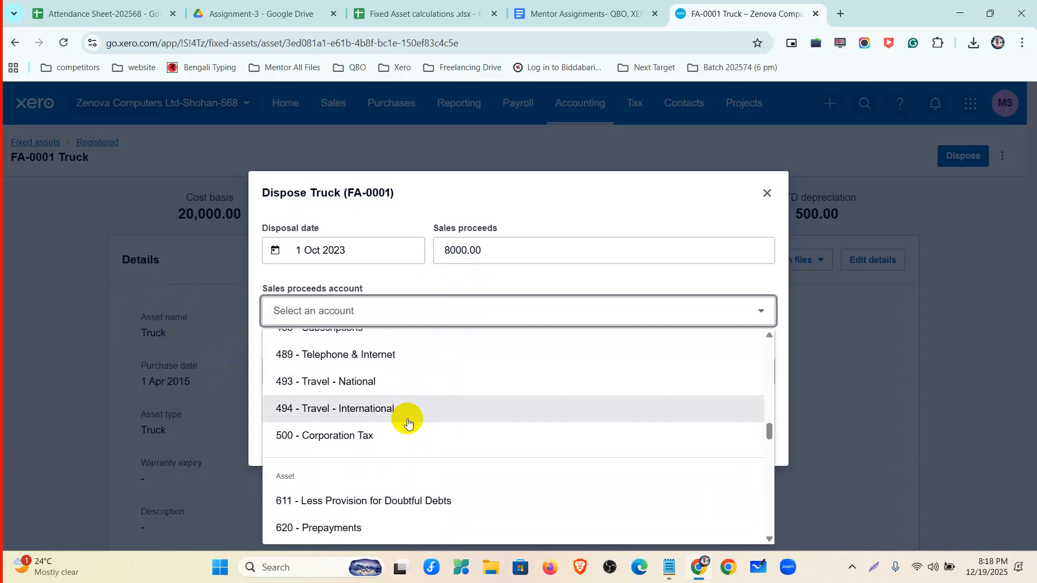
{"action": "scroll", "coordinate": [408, 424], "scroll_direction": "down", "scroll_amount": 3}
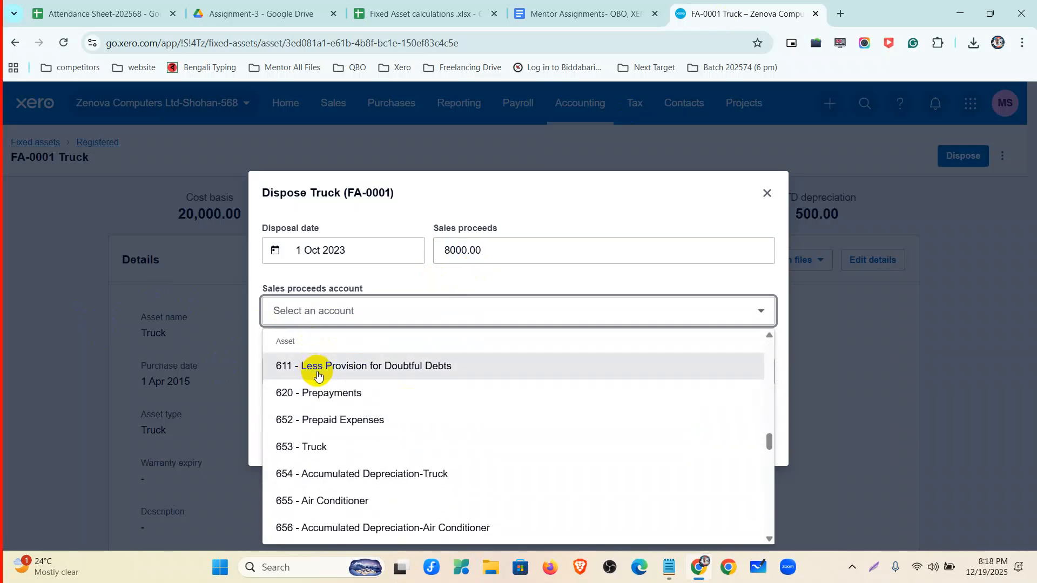
{"action": "scroll", "coordinate": [319, 376], "scroll_direction": "down", "scroll_amount": 2}
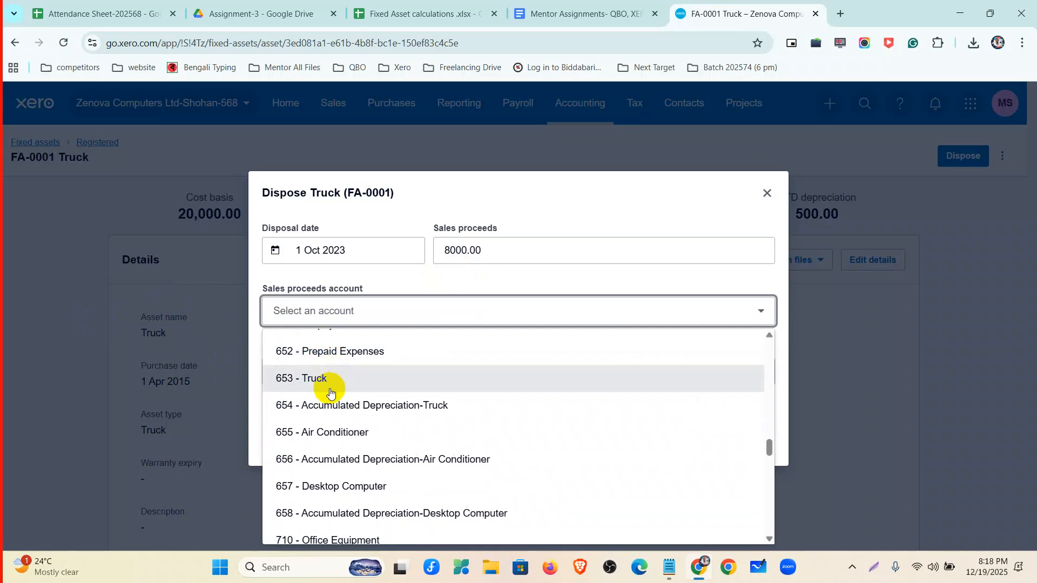
{"action": "scroll", "coordinate": [332, 394], "scroll_direction": "down", "scroll_amount": 2}
{"action": "scroll", "coordinate": [345, 405], "scroll_direction": "down", "scroll_amount": 2}
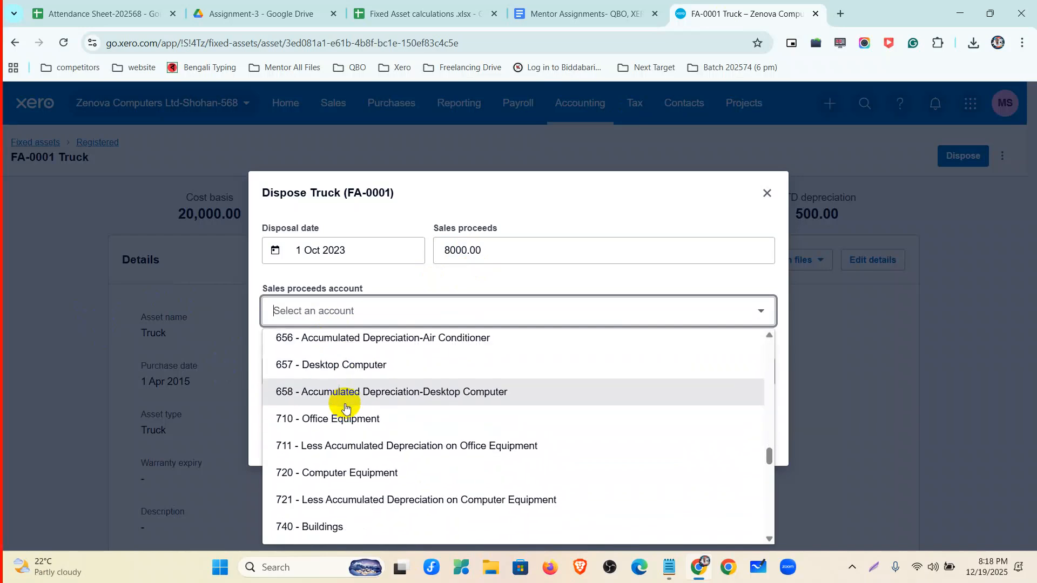
{"action": "scroll", "coordinate": [346, 408], "scroll_direction": "down", "scroll_amount": 1}
{"action": "scroll", "coordinate": [346, 409], "scroll_direction": "down", "scroll_amount": 2}
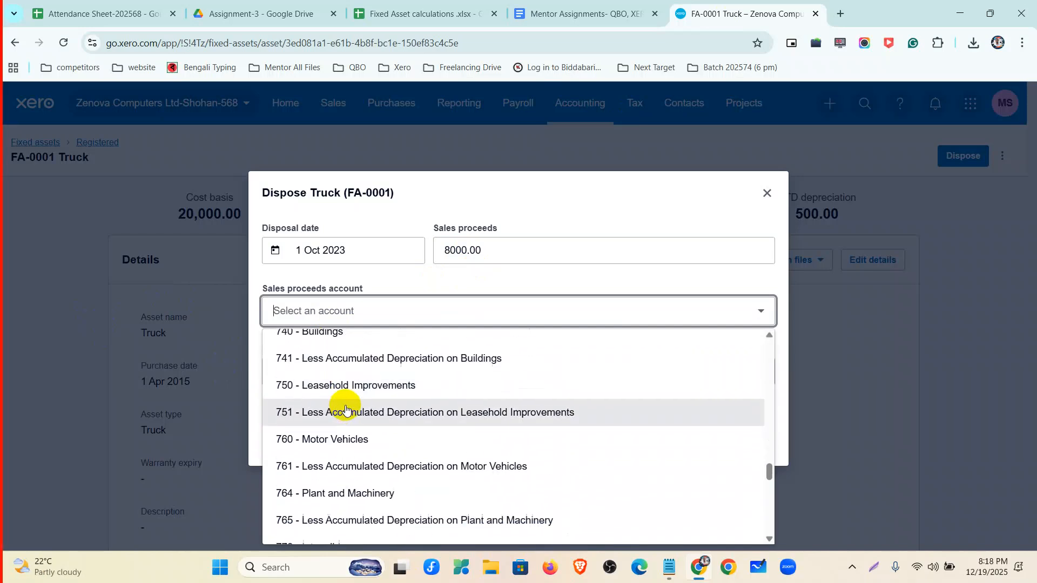
{"action": "scroll", "coordinate": [346, 408], "scroll_direction": "down", "scroll_amount": 1}
{"action": "scroll", "coordinate": [346, 408], "scroll_direction": "down", "scroll_amount": 3}
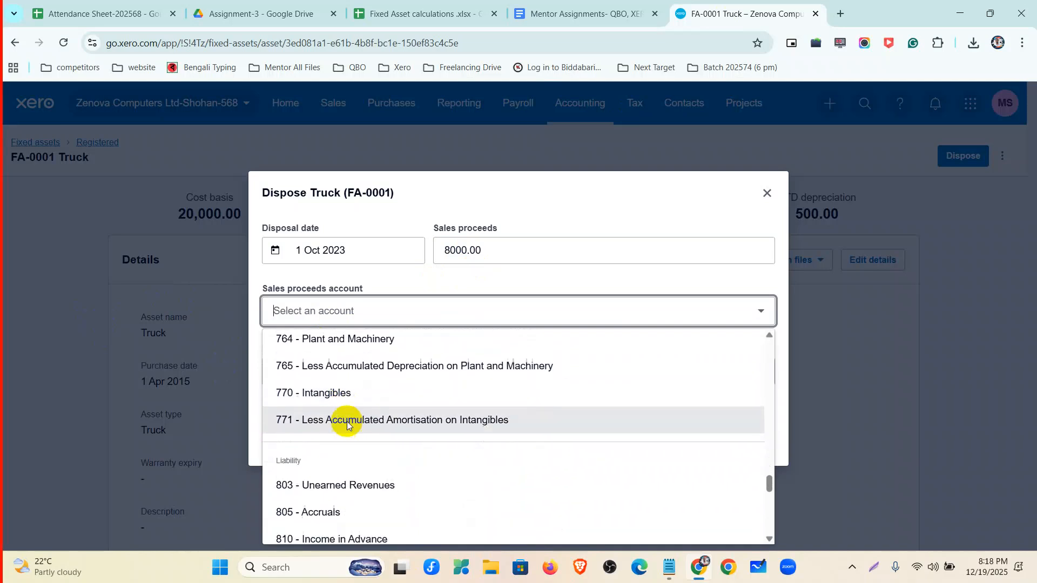
{"action": "scroll", "coordinate": [352, 427], "scroll_direction": "down", "scroll_amount": 5}
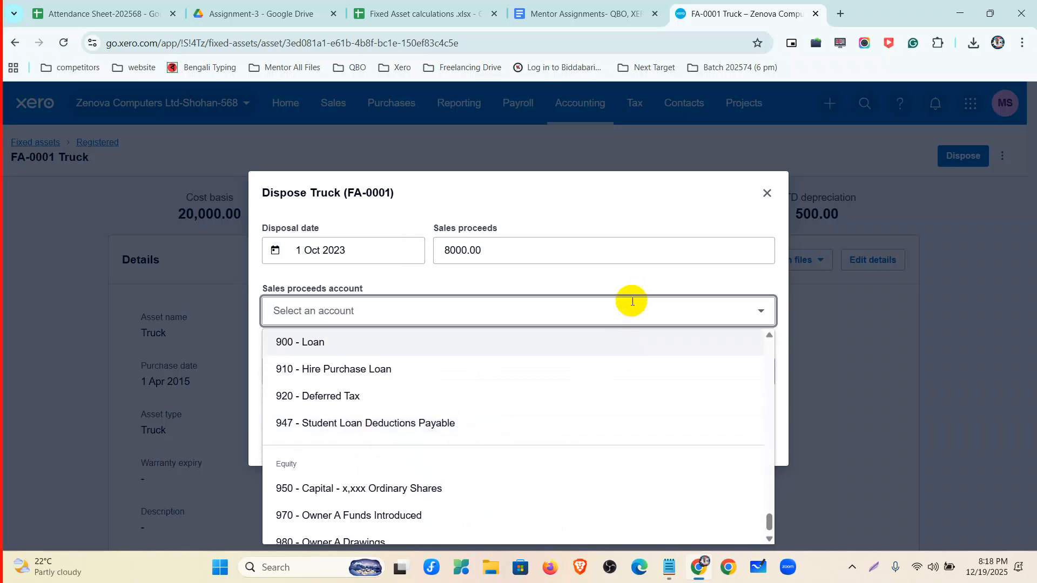
{"action": "scroll", "coordinate": [473, 468], "scroll_direction": "down", "scroll_amount": 1}
{"action": "scroll", "coordinate": [473, 468], "scroll_direction": "up", "scroll_amount": 8}
{"action": "scroll", "coordinate": [473, 468], "scroll_direction": "up", "scroll_amount": 20}
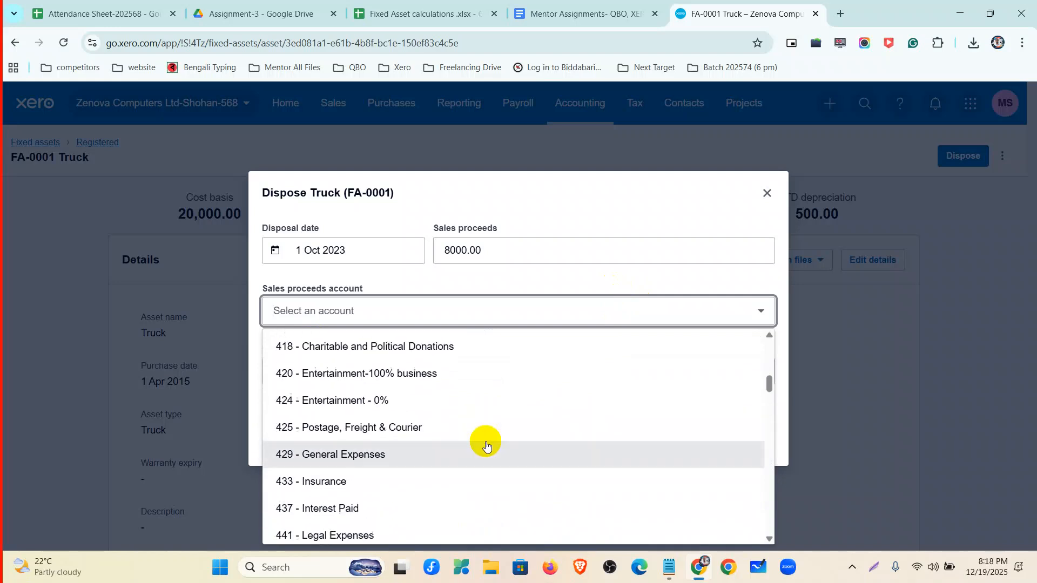
{"action": "left_click", "coordinate": [464, 292]}
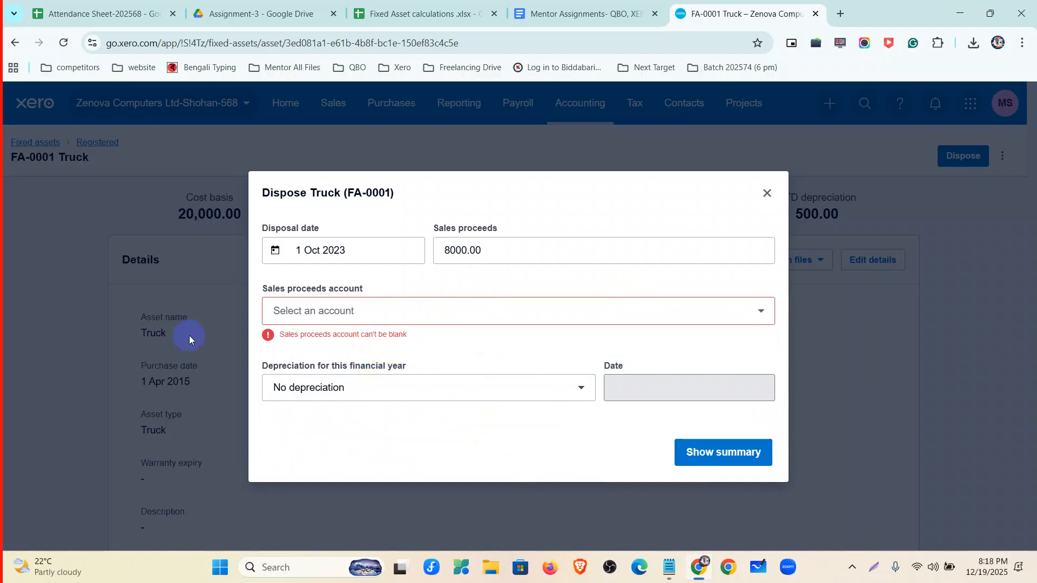
Step: Use 250 - Loss or gain on disposal of fixed assets for the Truck's proceeds and include all depreciation up to and including 1 Oct 2023
{"action": "left_click", "coordinate": [285, 312]}
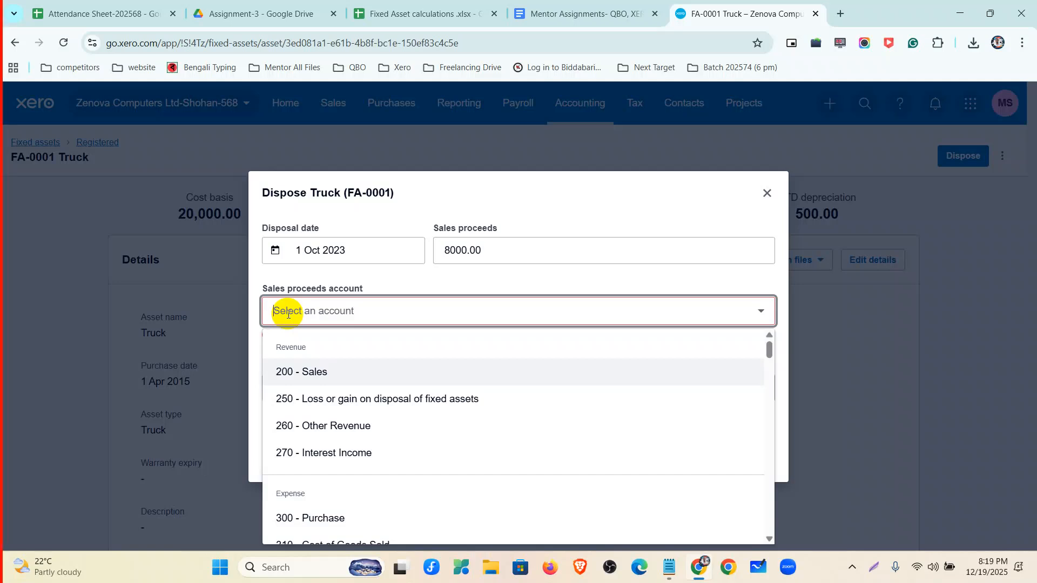
{"action": "left_click", "coordinate": [319, 402]}
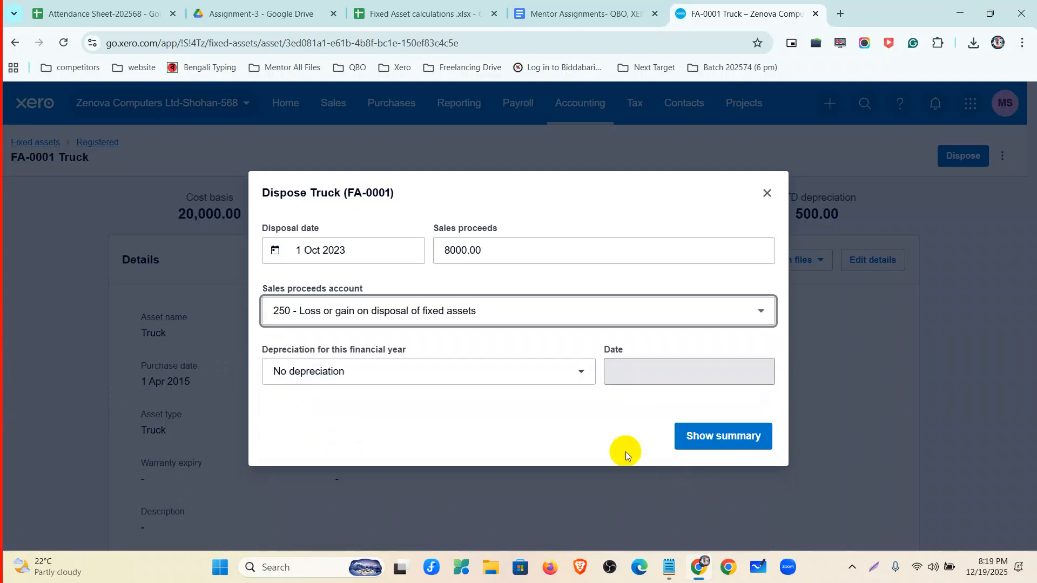
{"action": "left_click", "coordinate": [397, 376]}
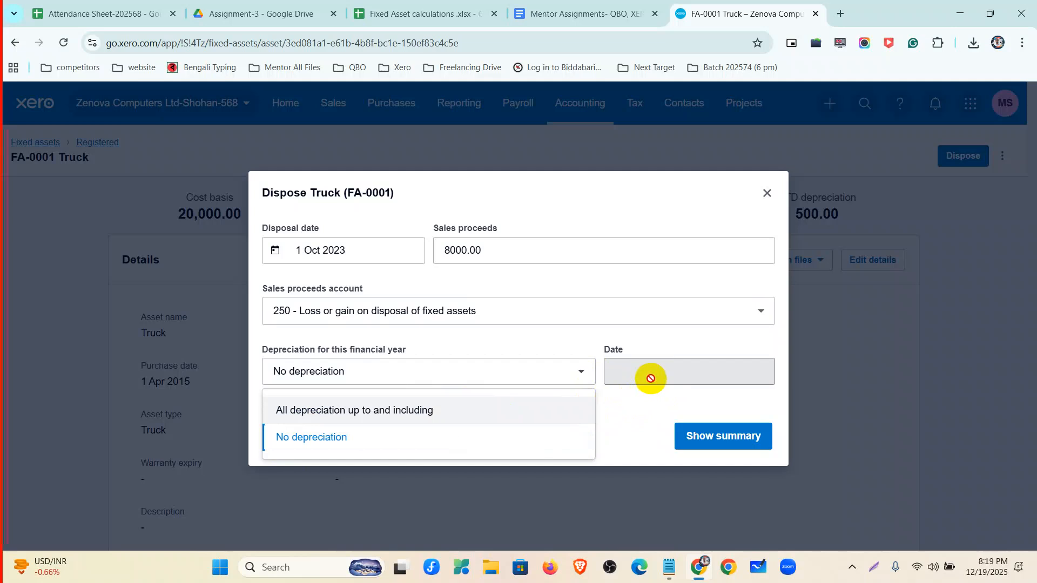
{"action": "left_click", "coordinate": [396, 413]}
{"action": "left_click", "coordinate": [697, 371]}
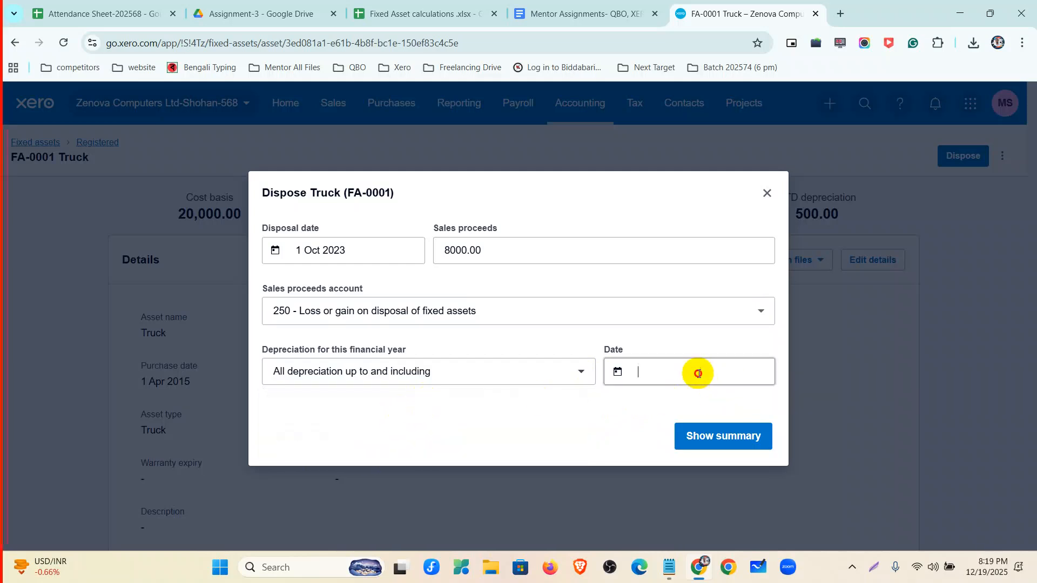
{"action": "left_click", "coordinate": [672, 162]}
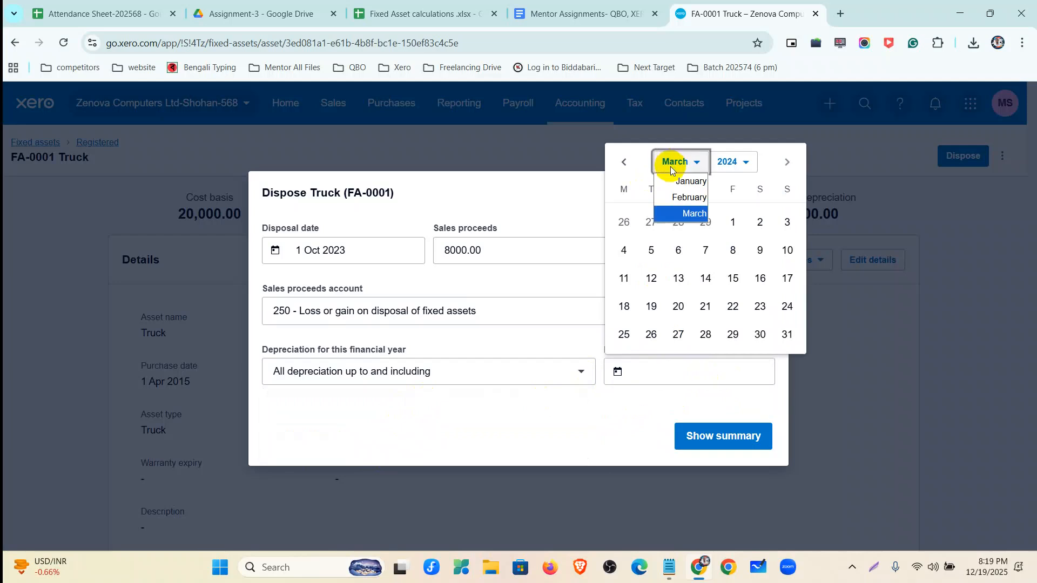
{"action": "left_click", "coordinate": [728, 162]}
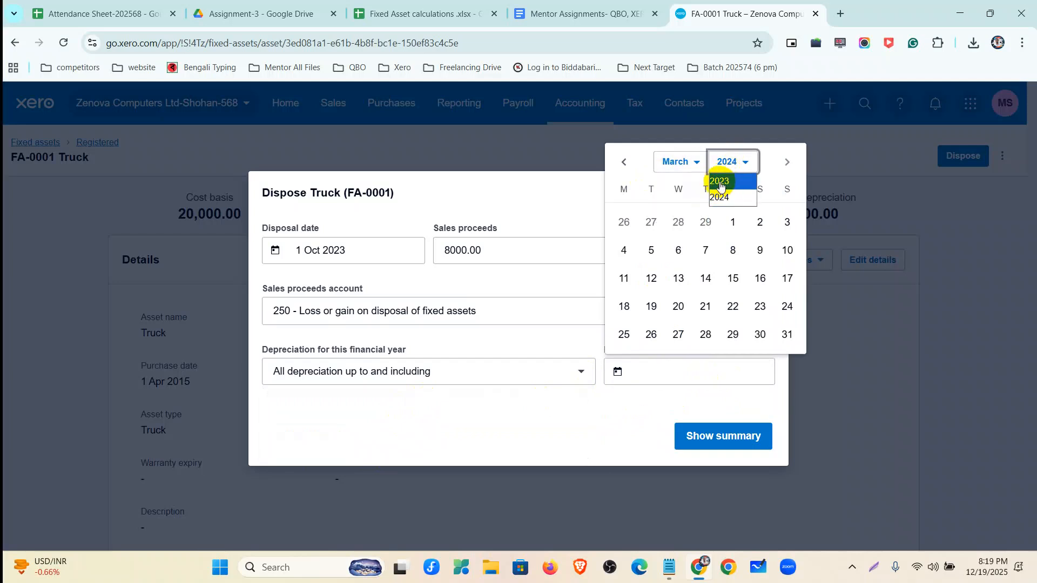
{"action": "left_click", "coordinate": [720, 181]}
{"action": "left_click", "coordinate": [681, 161]}
{"action": "left_click", "coordinate": [686, 279]}
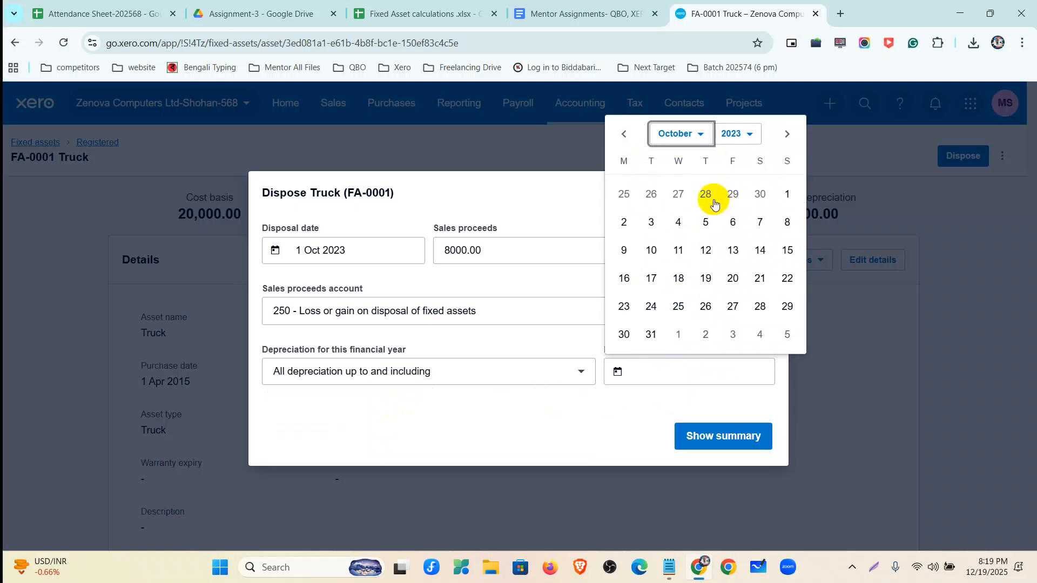
{"action": "left_click", "coordinate": [787, 195]}
{"action": "left_click", "coordinate": [696, 436]}
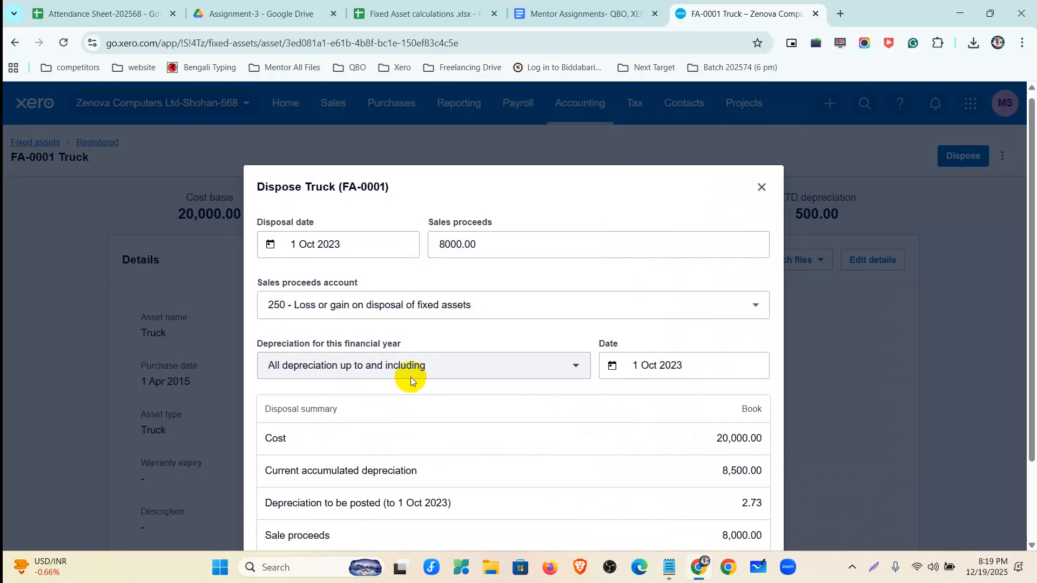
Step: Review the Truck's disposal summary row by row: cost, accumulated depreciation, depreciation to be posted, sale proceeds and loss on disposal
{"action": "scroll", "coordinate": [409, 373], "scroll_direction": "down", "scroll_amount": 2}
{"action": "double_click", "coordinate": [272, 338]}
{"action": "left_click", "coordinate": [762, 338], "text": "shift"}
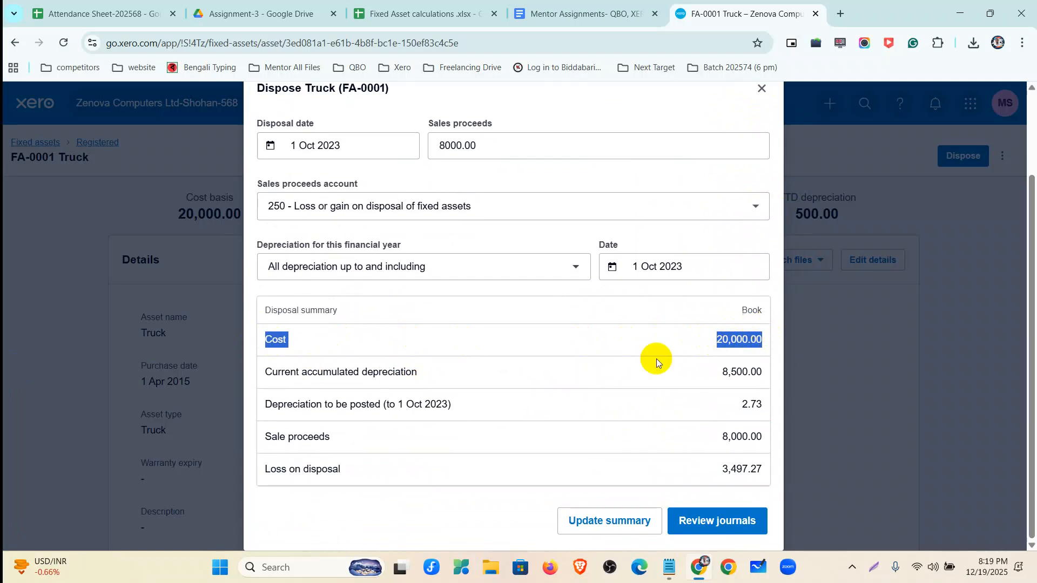
{"action": "left_click_drag", "start_coordinate": [261, 376], "coordinate": [765, 374]}
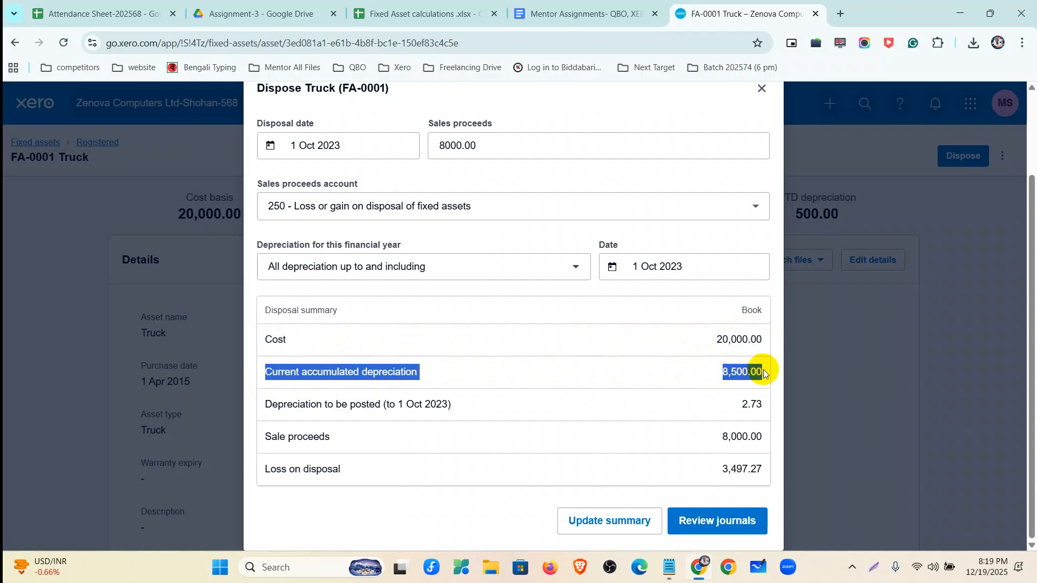
{"action": "left_click_drag", "start_coordinate": [261, 412], "coordinate": [769, 413]}
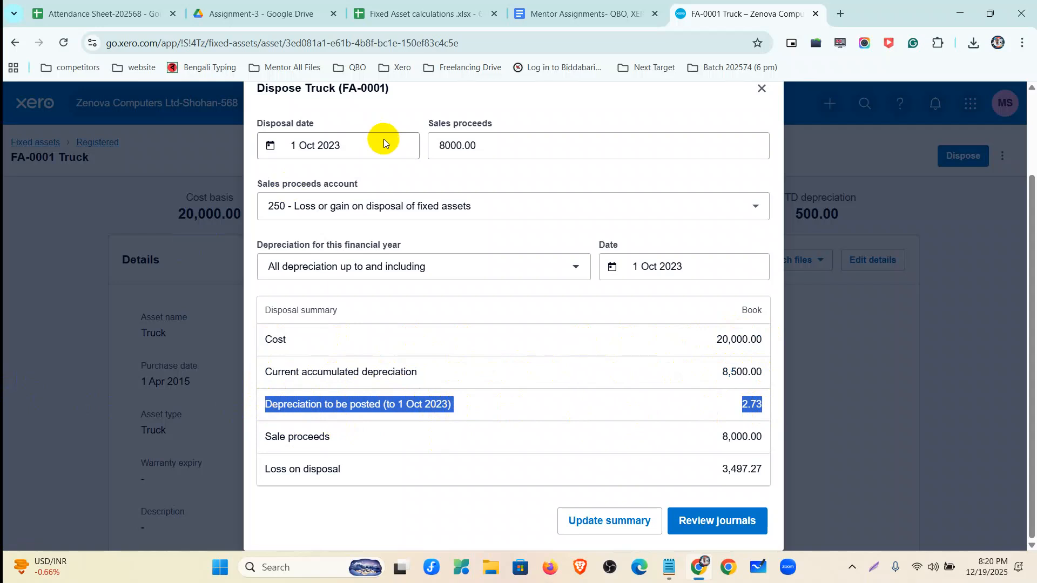
{"action": "left_click", "coordinate": [278, 265]}
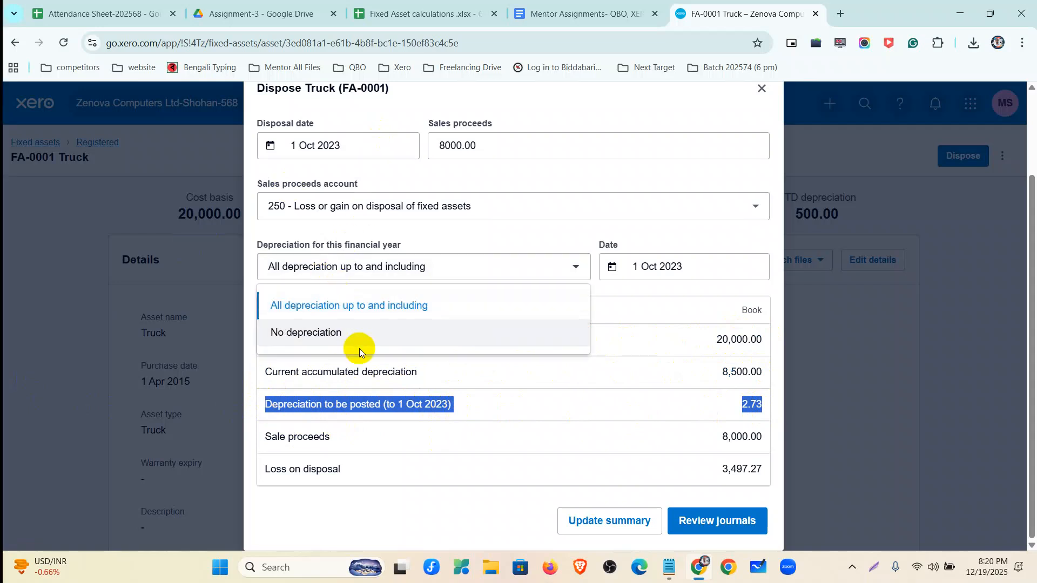
{"action": "left_click", "coordinate": [678, 303]}
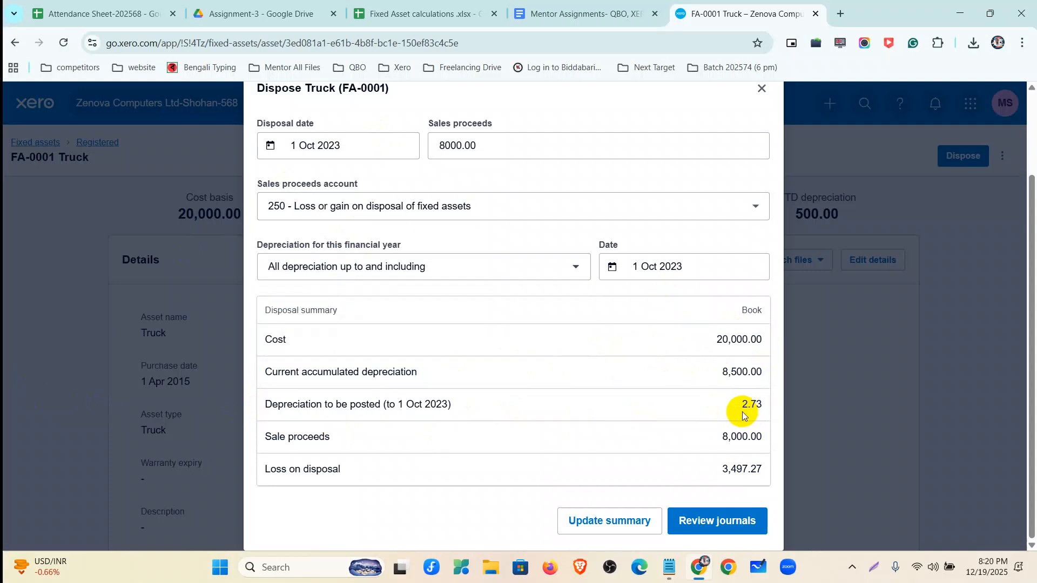
{"action": "left_click_drag", "start_coordinate": [267, 442], "coordinate": [764, 437]}
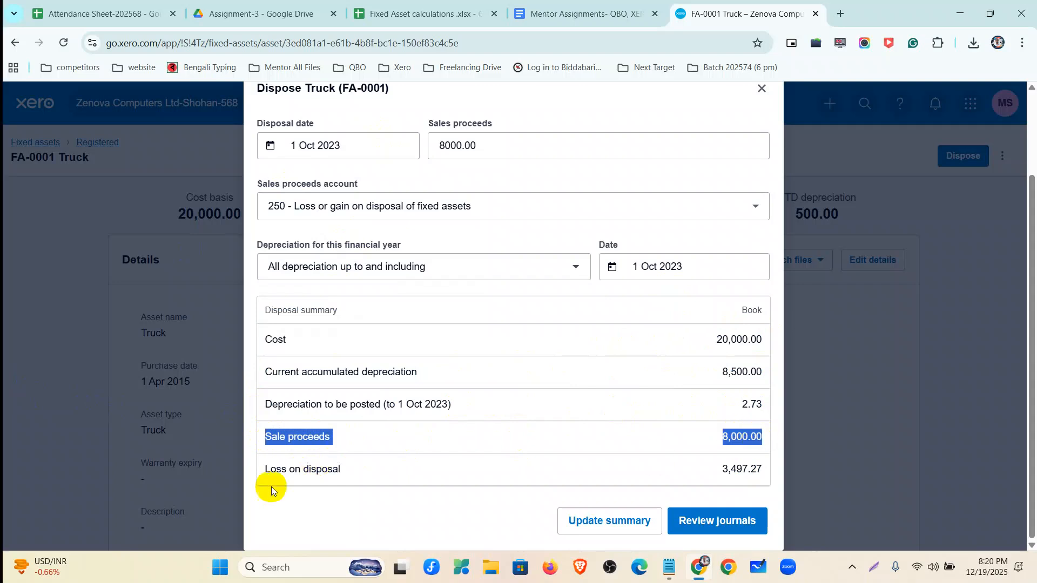
{"action": "left_click_drag", "start_coordinate": [266, 469], "coordinate": [767, 473]}
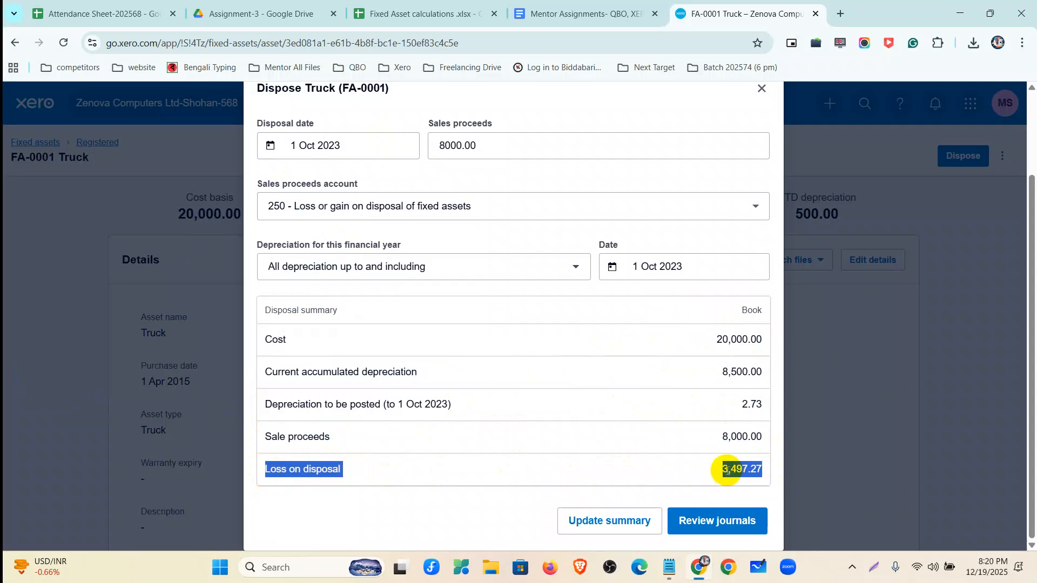
{"action": "left_click", "coordinate": [462, 517]}
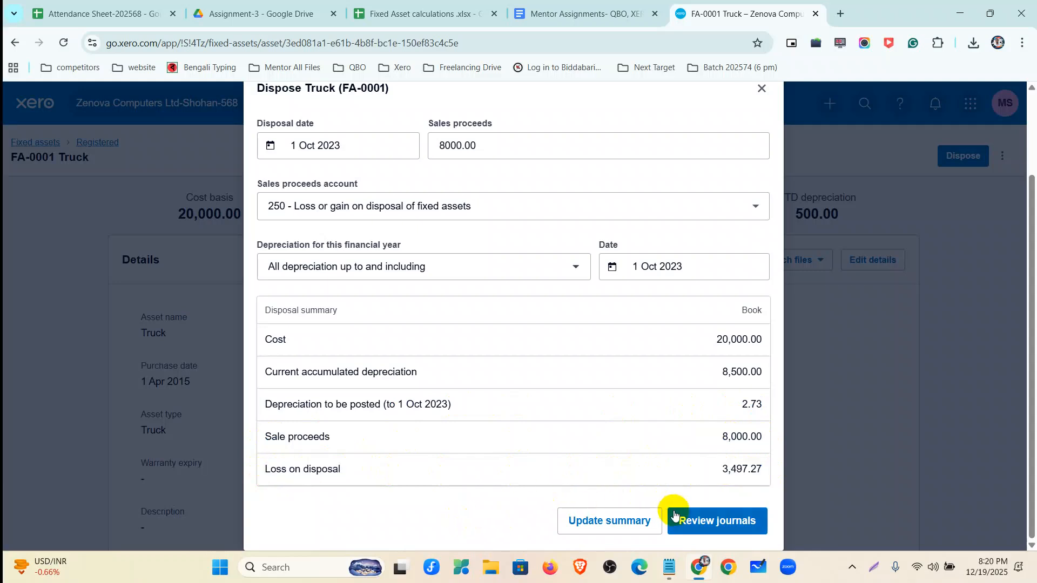
Step: Open the Truck's disposal journal for review and outline the sale price and the account 250 row with red screenshot rectangles
{"action": "left_click", "coordinate": [692, 518]}
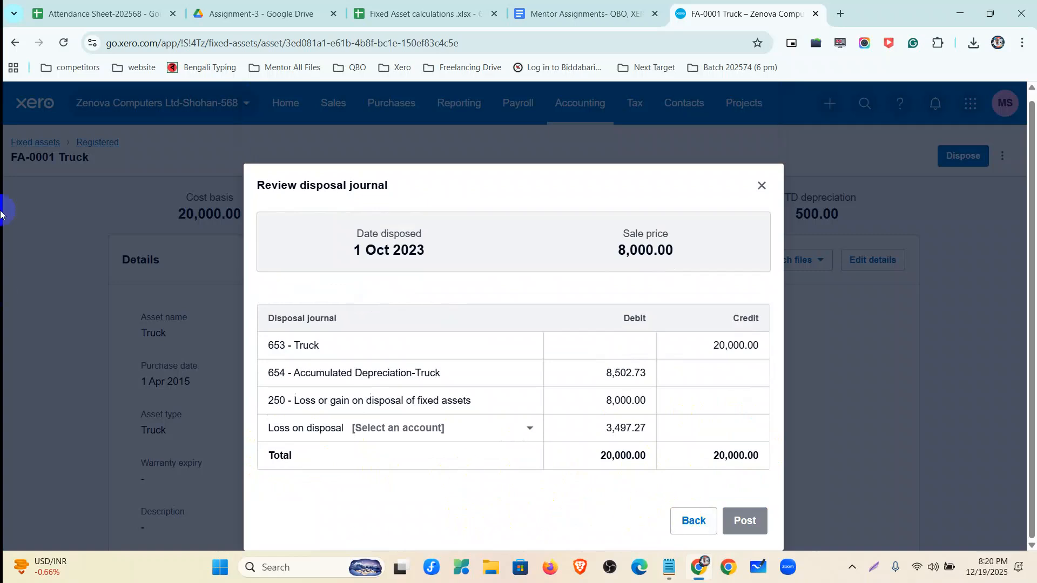
{"action": "left_click", "coordinate": [873, 569]}
{"action": "left_click_drag", "start_coordinate": [0, 0], "coordinate": [1035, 565]}
{"action": "left_click", "coordinate": [917, 515]}
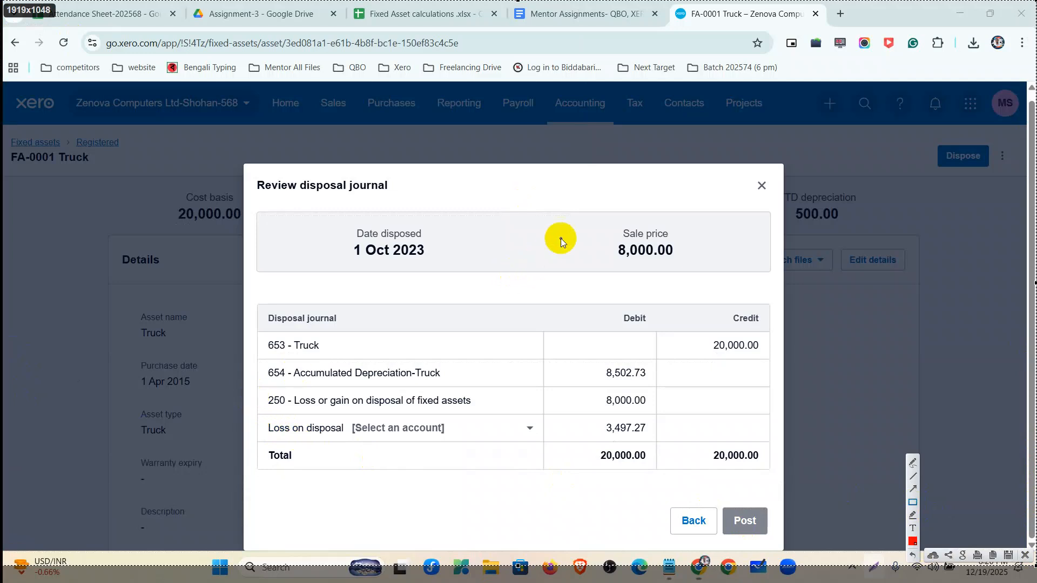
{"action": "left_click_drag", "start_coordinate": [595, 213], "coordinate": [696, 273]}
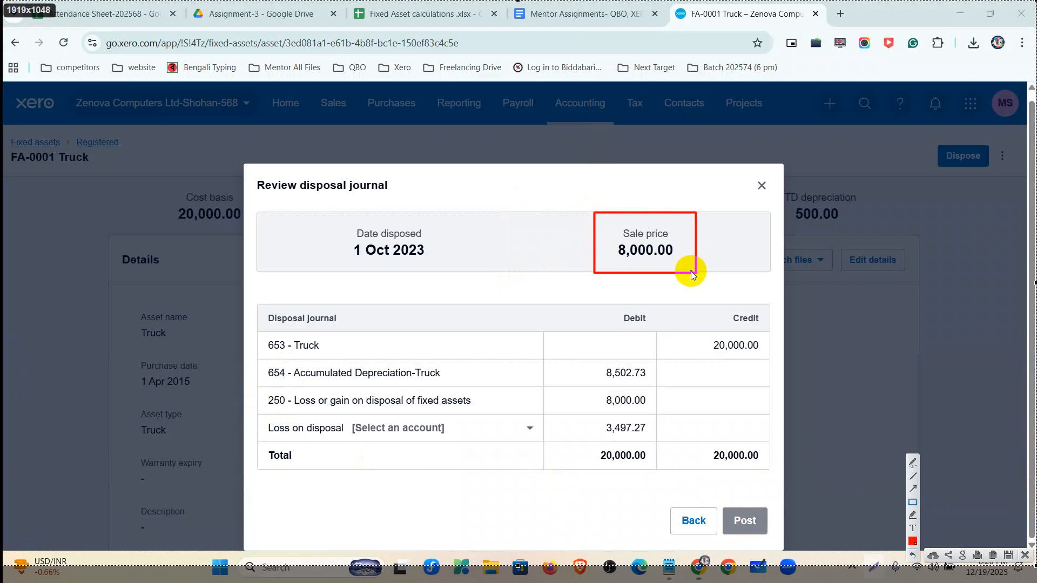
{"action": "mouse_move", "coordinate": [244, 389]}
{"action": "left_mouse_down"}
{"action": "mouse_move", "coordinate": [336, 416]}
{"action": "mouse_move", "coordinate": [656, 413]}
{"action": "left_mouse_up"}
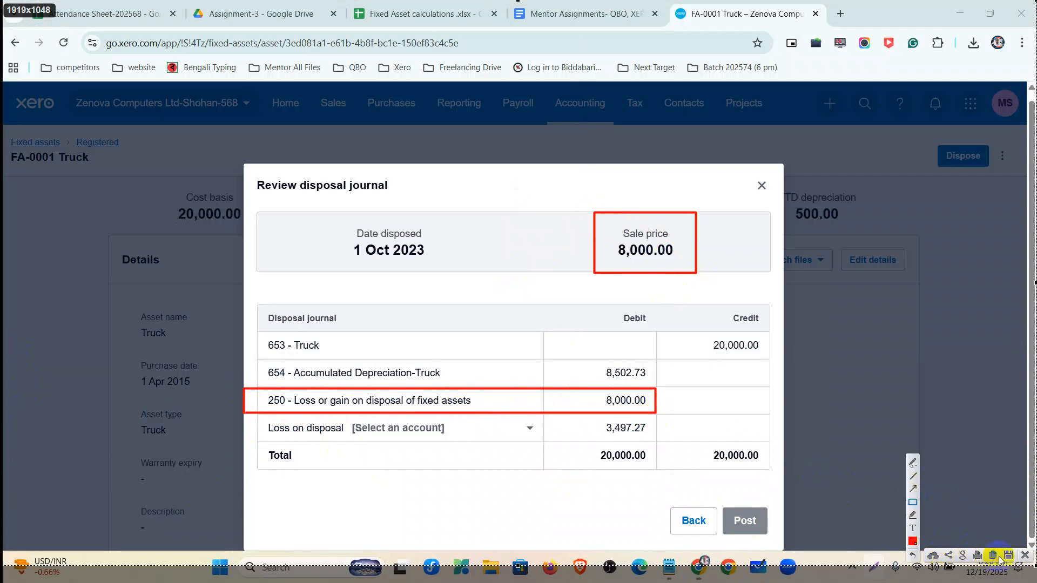
Step: Add an enlarged "Holding A/C" text annotation to the screenshot, placed beside the account 250 name in its outlined row
{"action": "left_click", "coordinate": [912, 528]}
{"action": "left_click", "coordinate": [507, 399]}
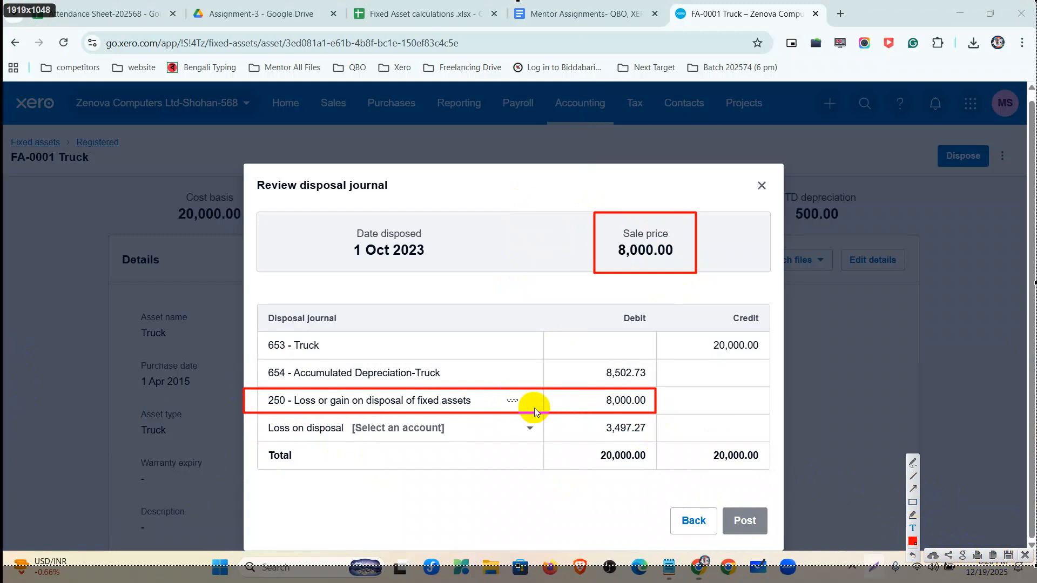
{"action": "type", "text": "Holding A/C"}
{"action": "double_click", "coordinate": [531, 407]}
{"action": "left_click", "coordinate": [531, 407]}
{"action": "triple_click", "coordinate": [531, 406]}
{"action": "scroll", "coordinate": [532, 405], "scroll_direction": "up", "scroll_amount": 6}
{"action": "left_click", "coordinate": [534, 405]}
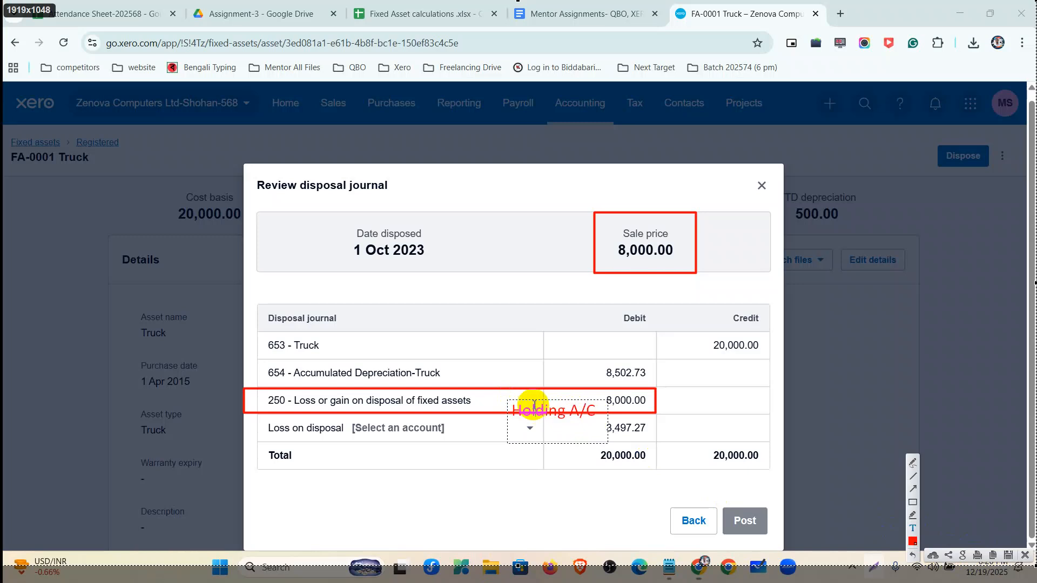
{"action": "mouse_move", "coordinate": [534, 406]}
{"action": "left_mouse_down"}
{"action": "mouse_move", "coordinate": [692, 393]}
{"action": "mouse_move", "coordinate": [503, 389]}
{"action": "left_mouse_up"}
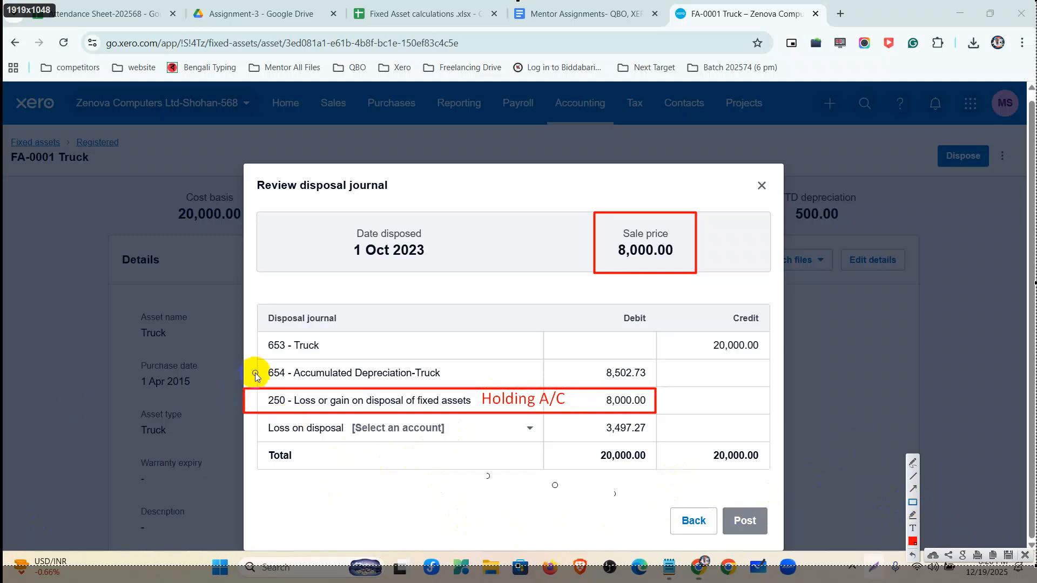
Step: Outline the 654 - Accumulated Depreciation-Truck row and the Loss on disposal row of the journal with red screenshot rectangles
{"action": "mouse_move", "coordinate": [254, 365]}
{"action": "left_mouse_down"}
{"action": "mouse_move", "coordinate": [353, 397]}
{"action": "mouse_move", "coordinate": [600, 397]}
{"action": "mouse_move", "coordinate": [650, 383]}
{"action": "left_mouse_up"}
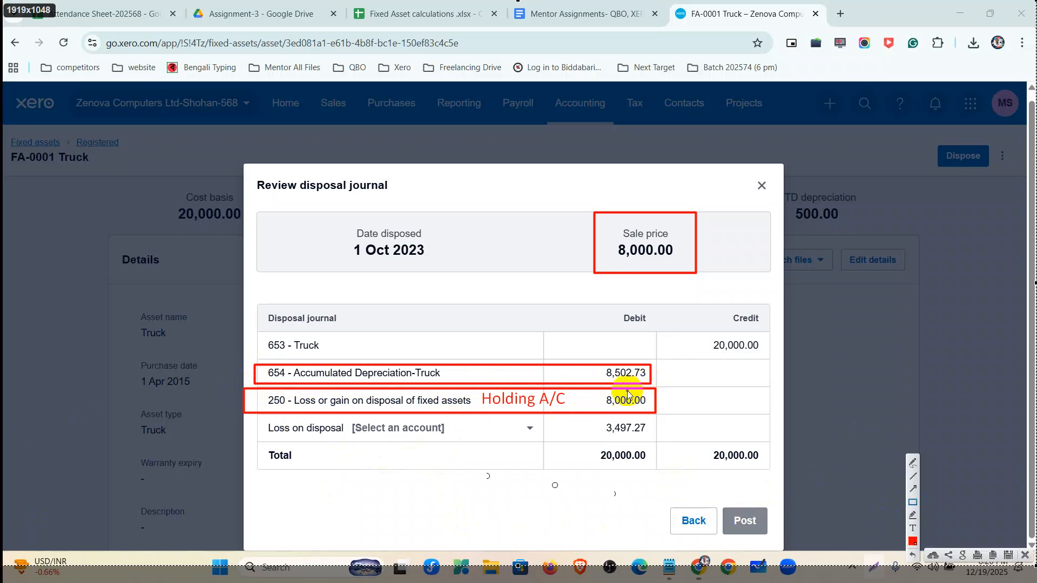
{"action": "mouse_move", "coordinate": [261, 420]}
{"action": "left_mouse_down"}
{"action": "mouse_move", "coordinate": [493, 455]}
{"action": "mouse_move", "coordinate": [663, 432]}
{"action": "mouse_move", "coordinate": [655, 439]}
{"action": "left_mouse_up"}
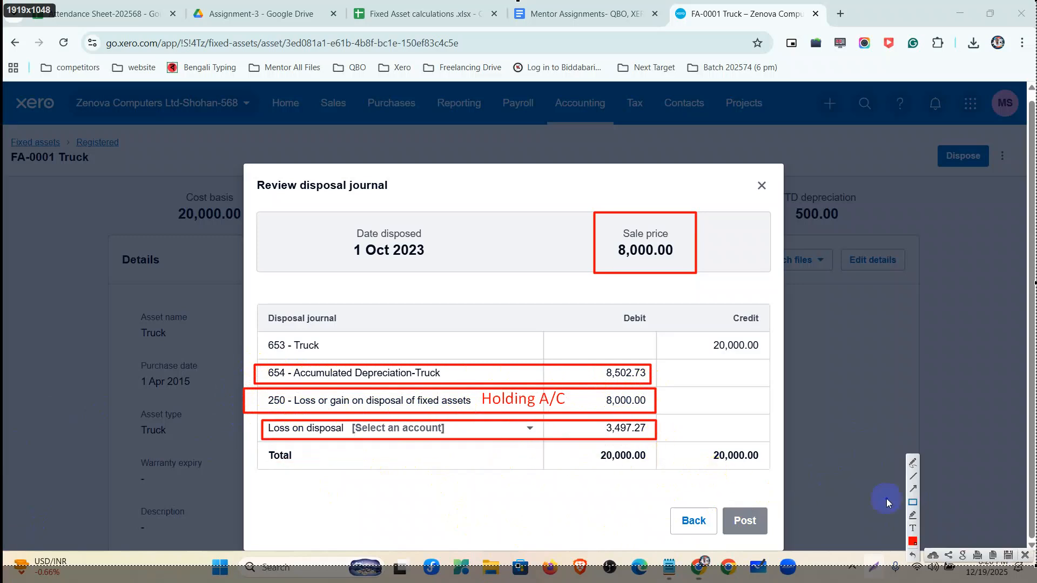
{"action": "left_click", "coordinate": [912, 529]}
{"action": "left_click", "coordinate": [491, 430]}
{"action": "type", "text": "Actual Loss"}
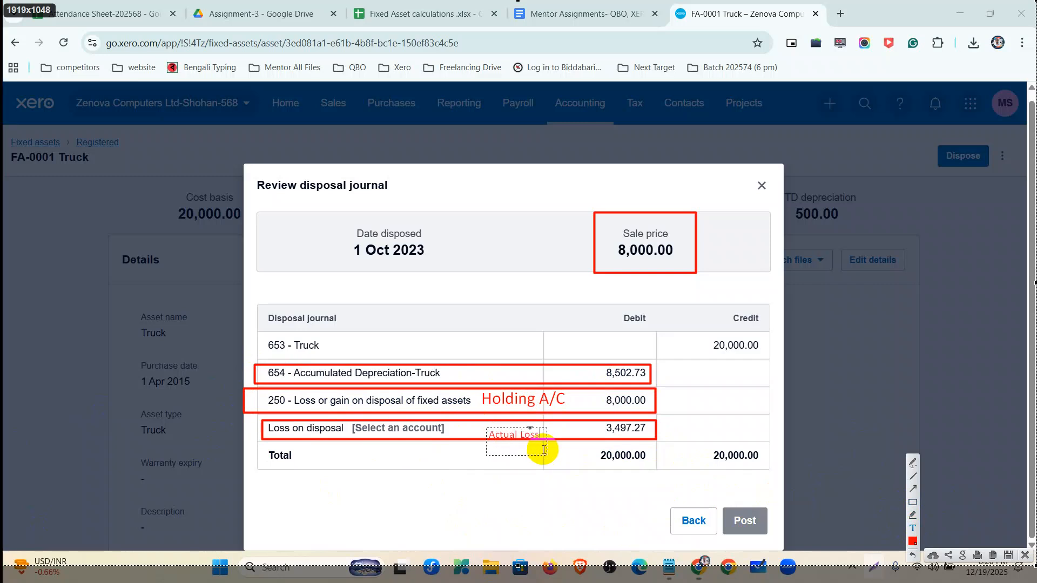
{"action": "key", "text": "ctrl+a"}
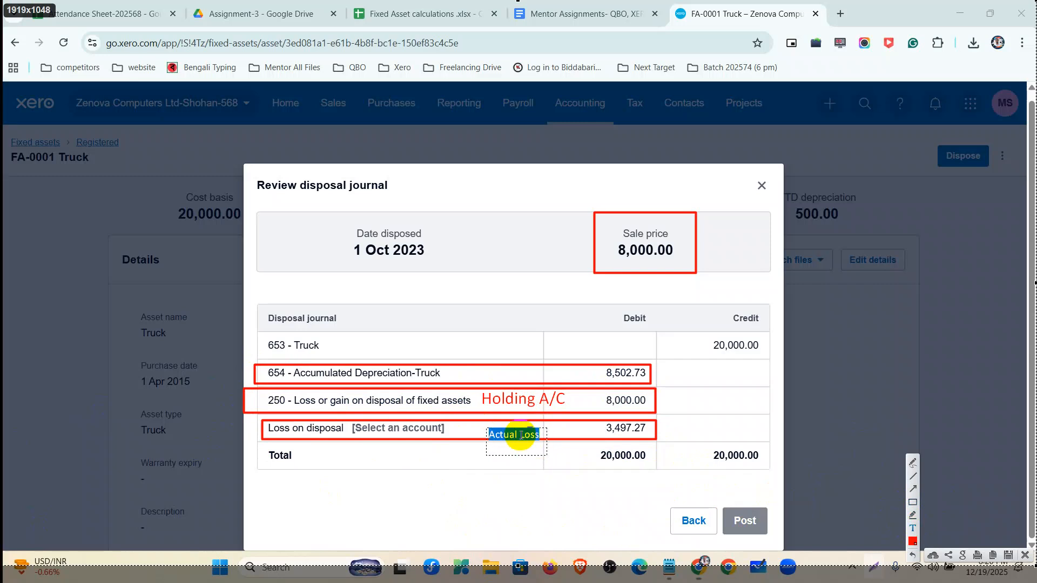
{"action": "key", "text": "BackSpace"}
{"action": "key", "text": "ctrl+z"}
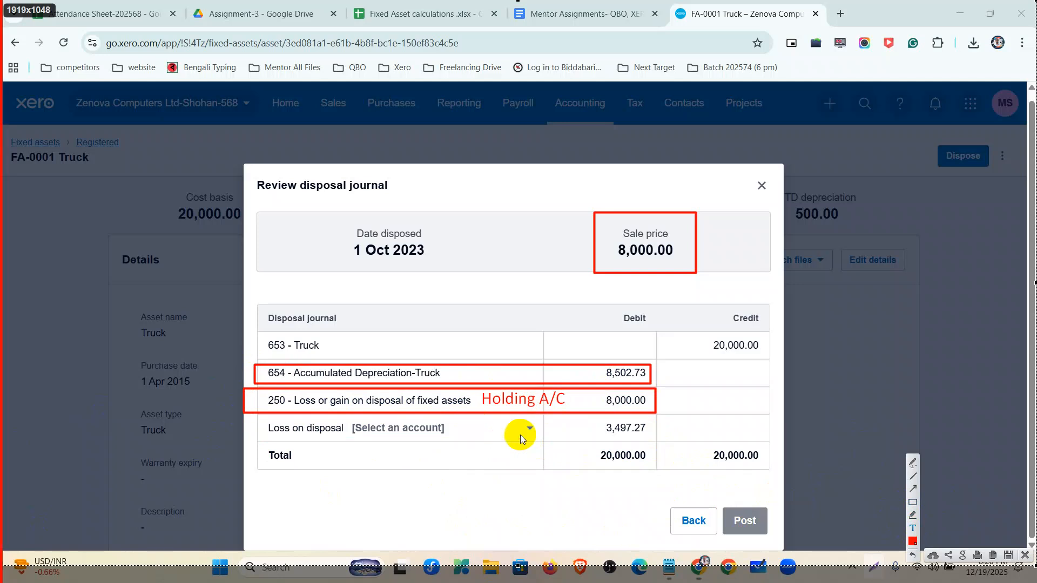
Step: Draw a red screenshot rectangle around the Loss on disposal row, from its label across to the debit amount
{"action": "left_click", "coordinate": [912, 507]}
{"action": "left_click", "coordinate": [912, 503]}
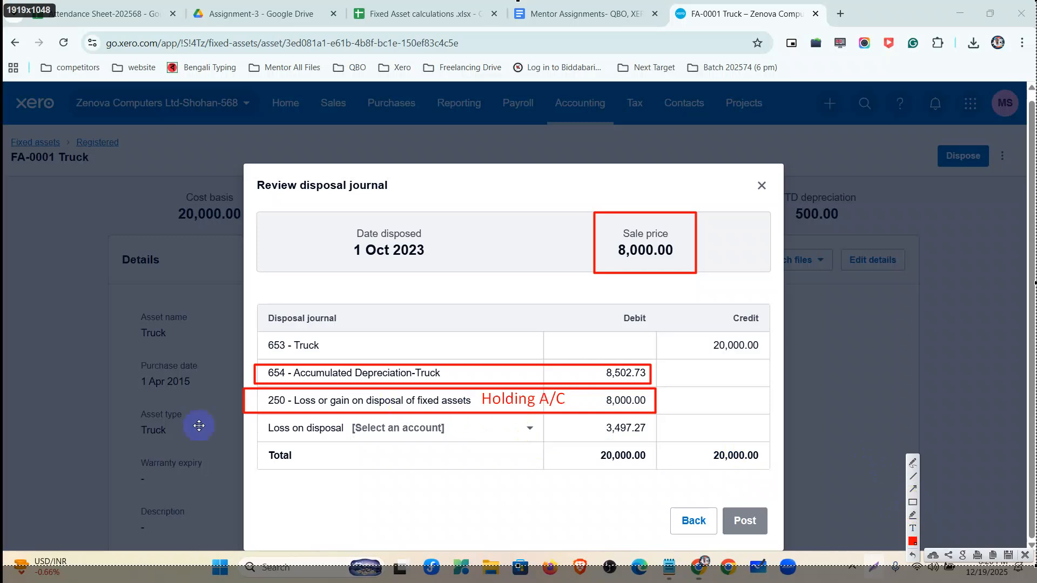
{"action": "left_click", "coordinate": [912, 503]}
{"action": "mouse_move", "coordinate": [259, 417]}
{"action": "left_mouse_down"}
{"action": "mouse_move", "coordinate": [579, 479]}
{"action": "mouse_move", "coordinate": [657, 441]}
{"action": "left_mouse_up"}
Step: Add an enlarged "Actual Loss" text annotation and place it inside the outlined Loss on disposal row, before the debit amount
{"action": "left_click", "coordinate": [912, 516]}
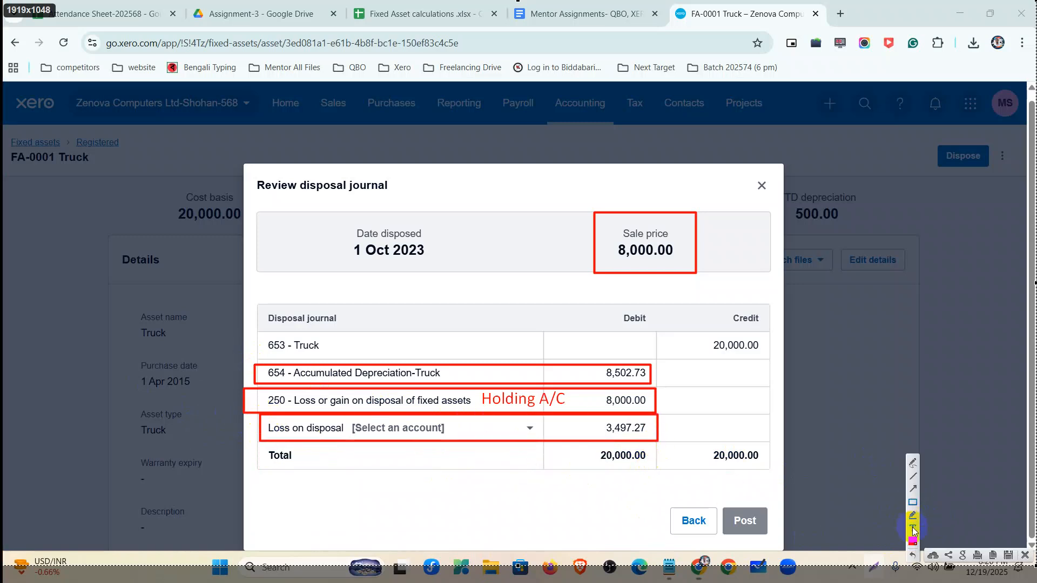
{"action": "left_click", "coordinate": [494, 429]}
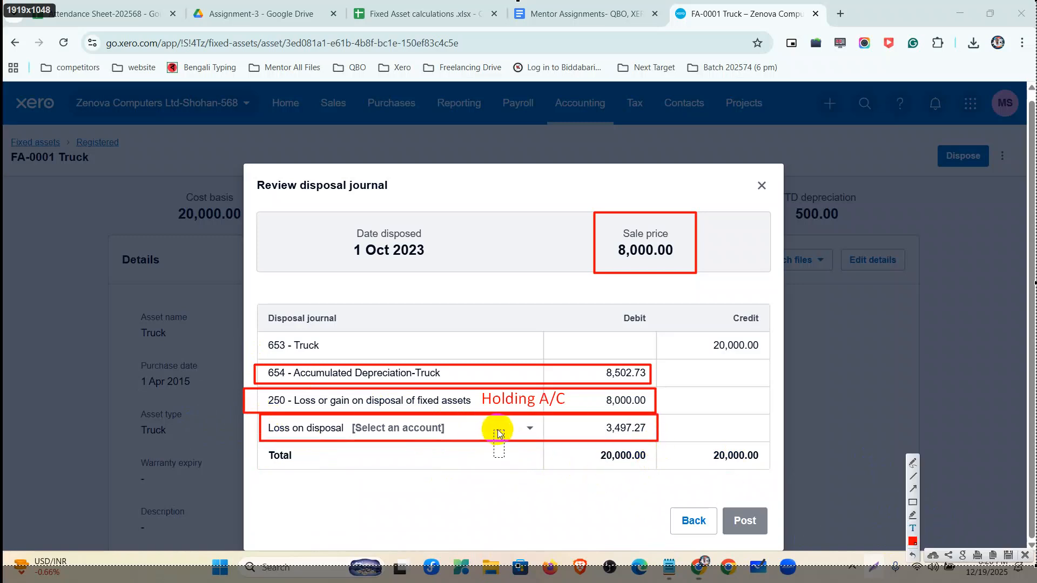
{"action": "type", "text": "Lctual Loss"}
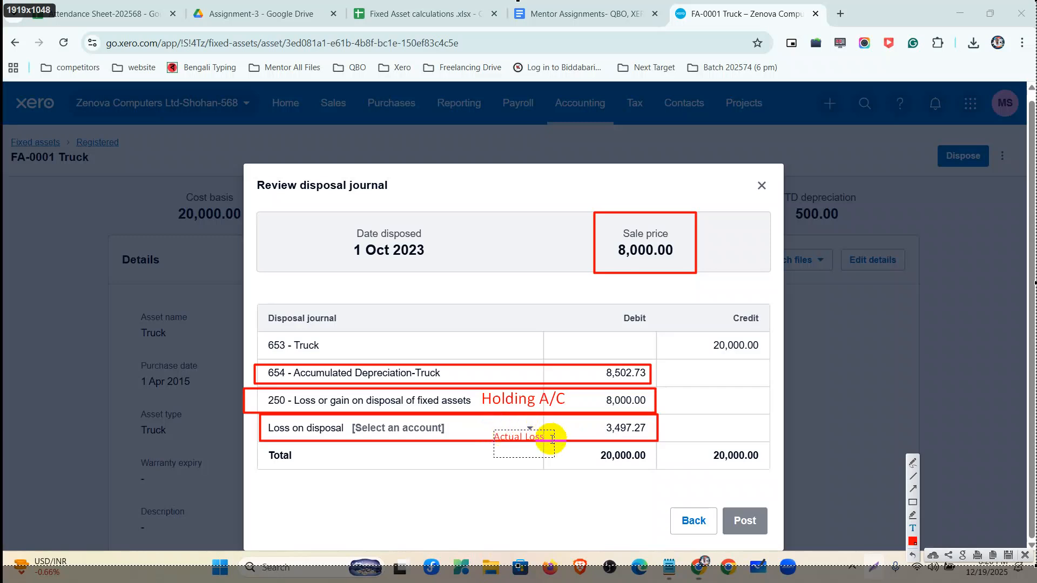
{"action": "scroll", "coordinate": [551, 440], "scroll_direction": "up", "scroll_amount": 8}
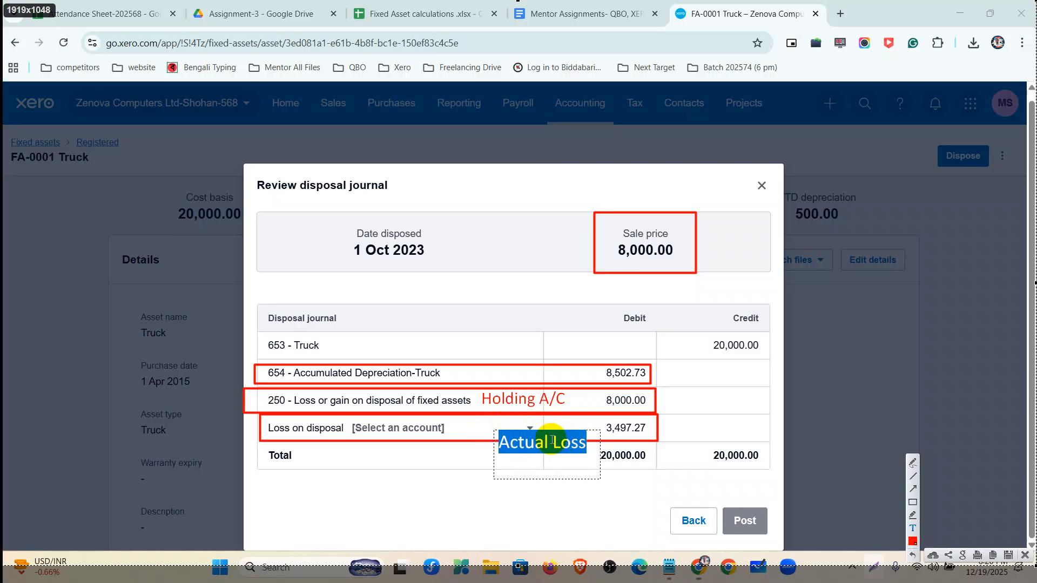
{"action": "left_click", "coordinate": [552, 439]}
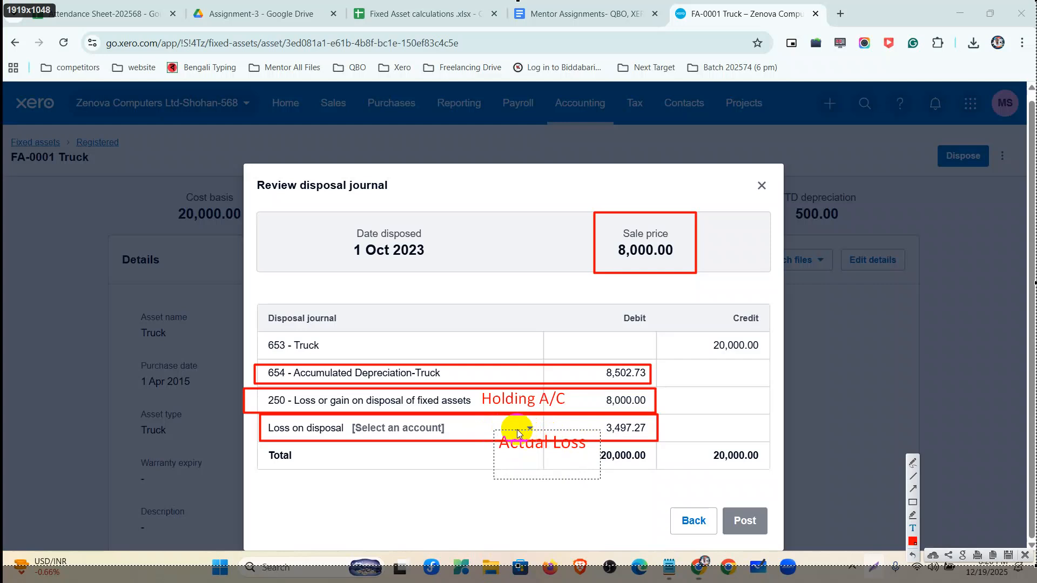
{"action": "left_click_drag", "start_coordinate": [519, 430], "coordinate": [484, 416]}
{"action": "left_click", "coordinate": [596, 354]}
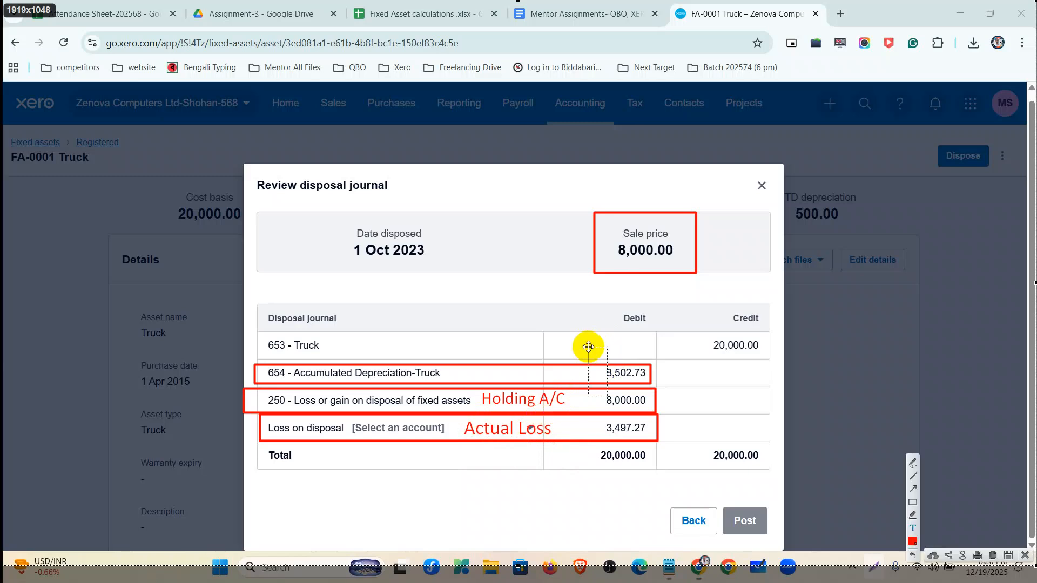
Step: Draw a red arrow pointing to the credit amount of the 653 - Truck row, and close the annotated screenshot
{"action": "left_click", "coordinate": [914, 489]}
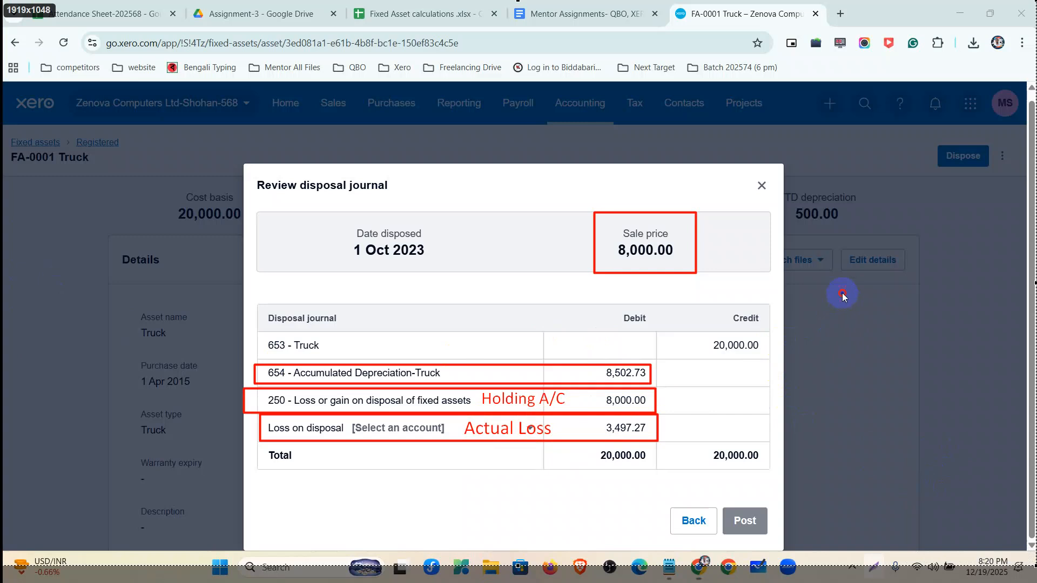
{"action": "left_click_drag", "start_coordinate": [782, 330], "coordinate": [769, 336]}
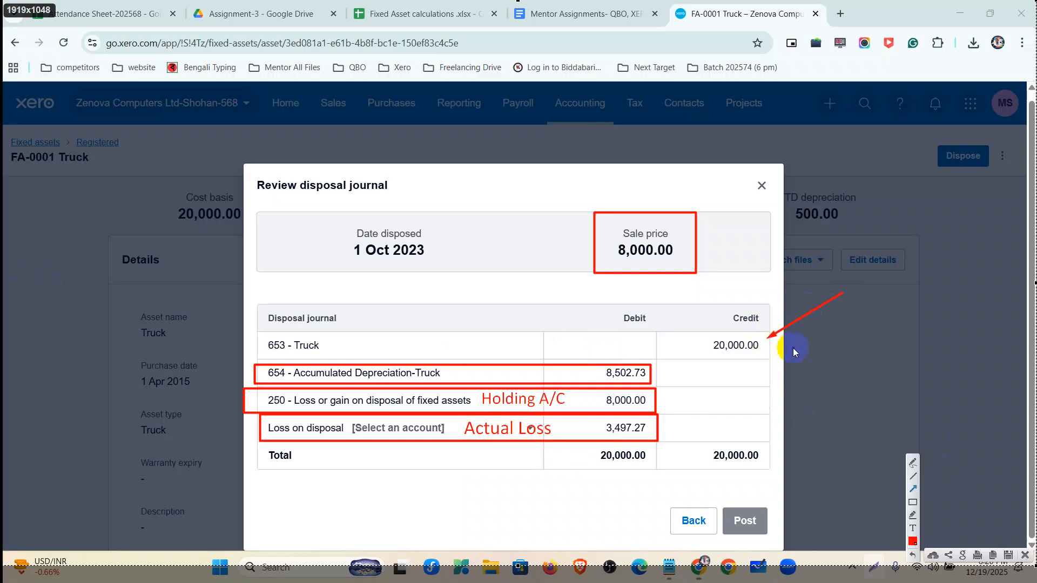
{"action": "left_click", "coordinate": [1025, 555]}
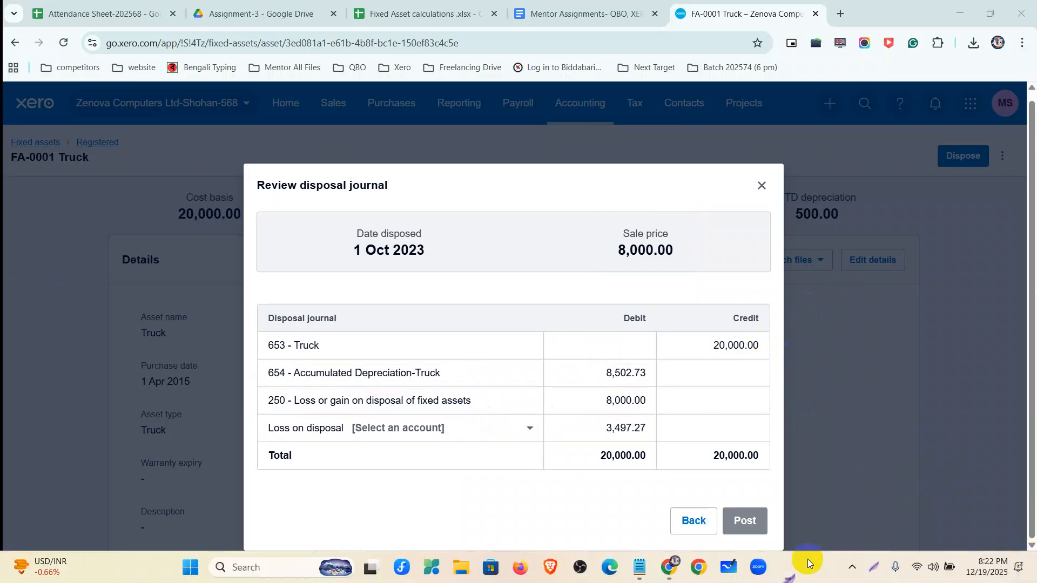
Step: Assign the Truck's loss on disposal to 250 - Loss or gain on disposal of fixed assets and post the disposal journal
{"action": "left_click", "coordinate": [522, 424]}
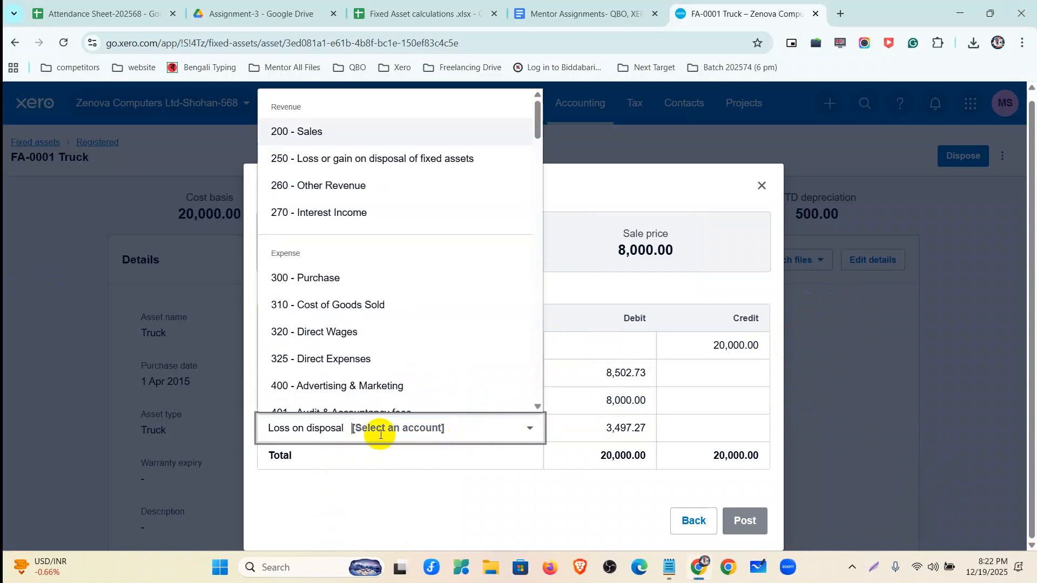
{"action": "left_click", "coordinate": [343, 143]}
{"action": "left_click", "coordinate": [432, 494]}
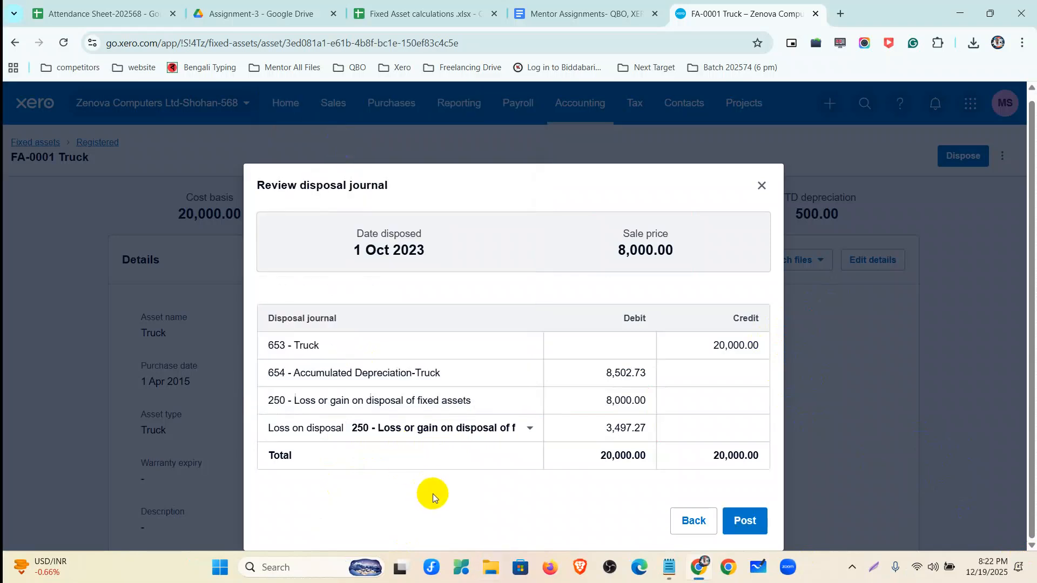
{"action": "left_click_drag", "start_coordinate": [600, 400], "coordinate": [652, 402]}
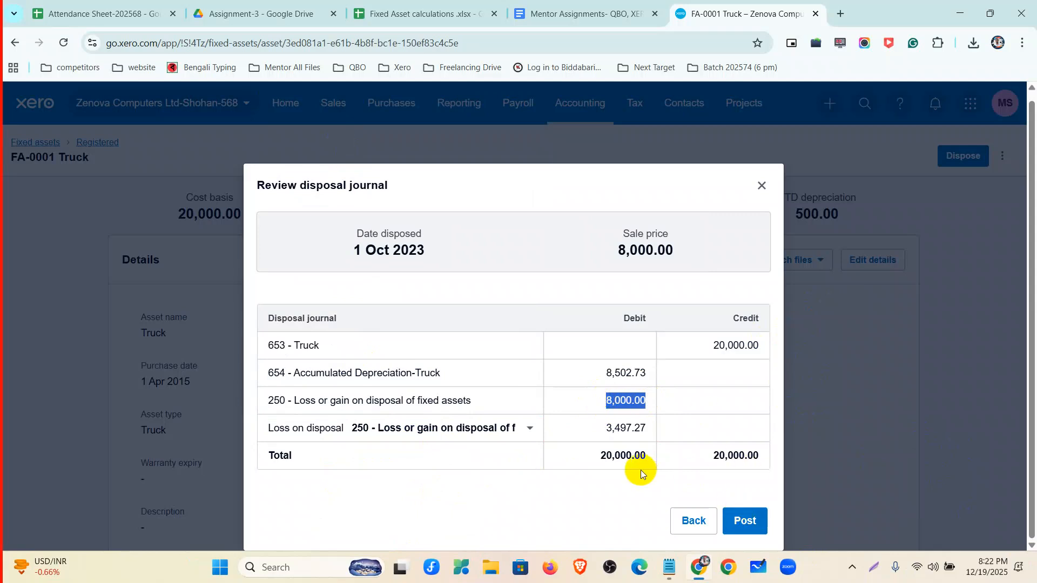
{"action": "left_click", "coordinate": [662, 479]}
{"action": "left_click", "coordinate": [771, 521]}
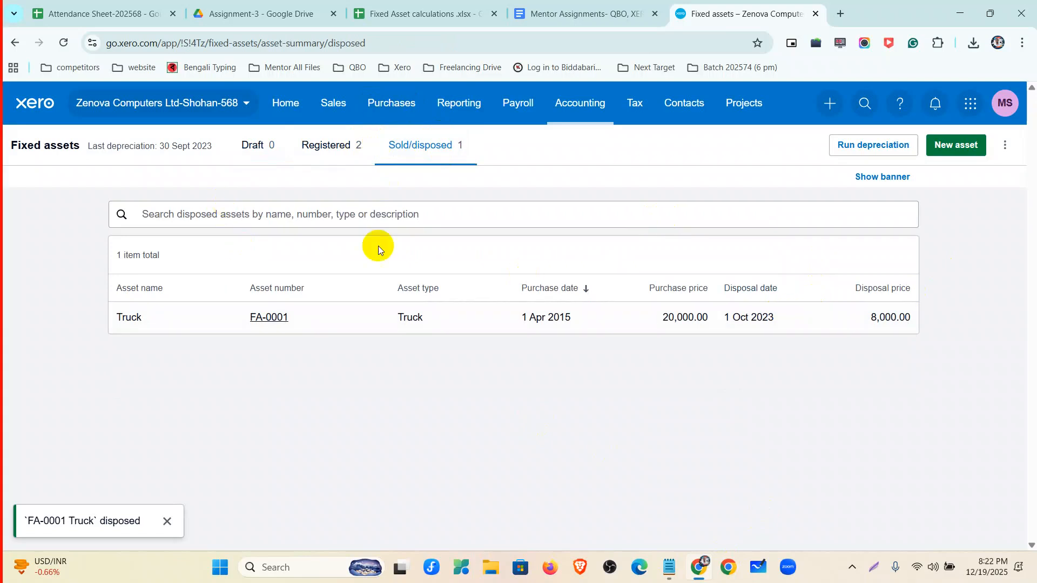
Step: Duplicate the Fixed assets browser tab and open the Account Transactions report in the copy, searching the reports for "transac"
{"action": "right_click", "coordinate": [756, 8]}
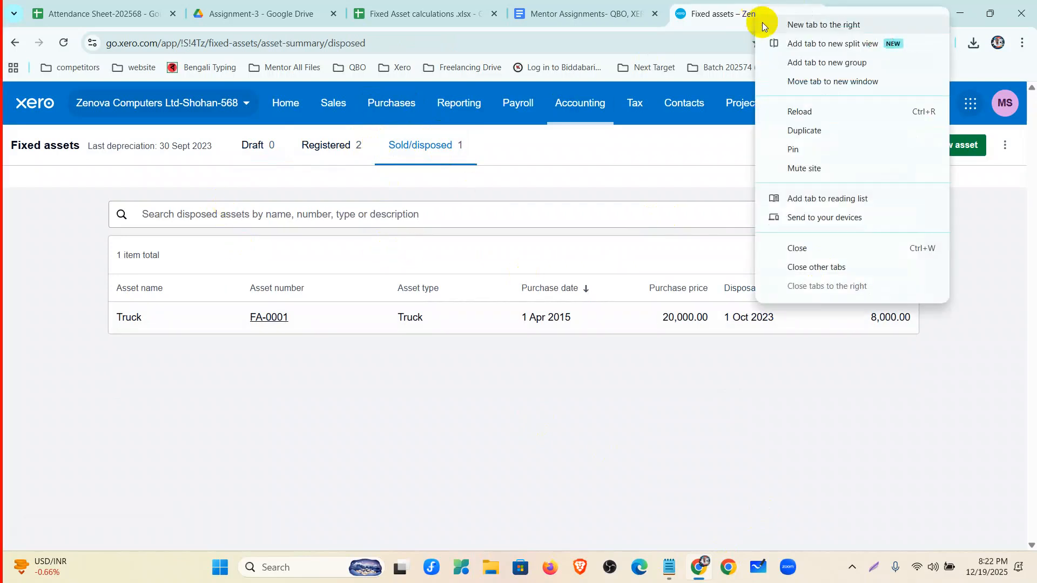
{"action": "left_click", "coordinate": [819, 133]}
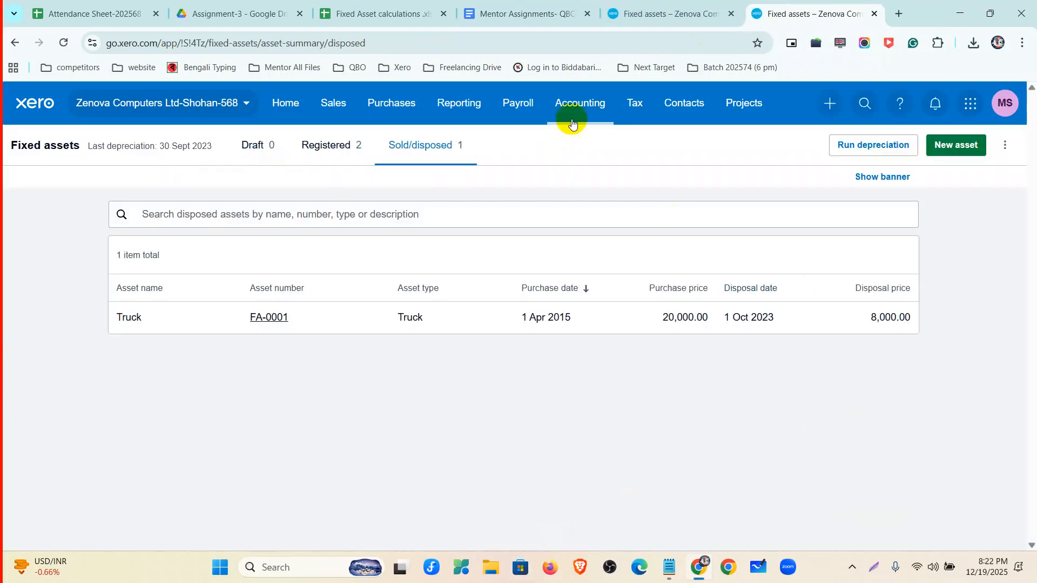
{"action": "left_click", "coordinate": [572, 124]}
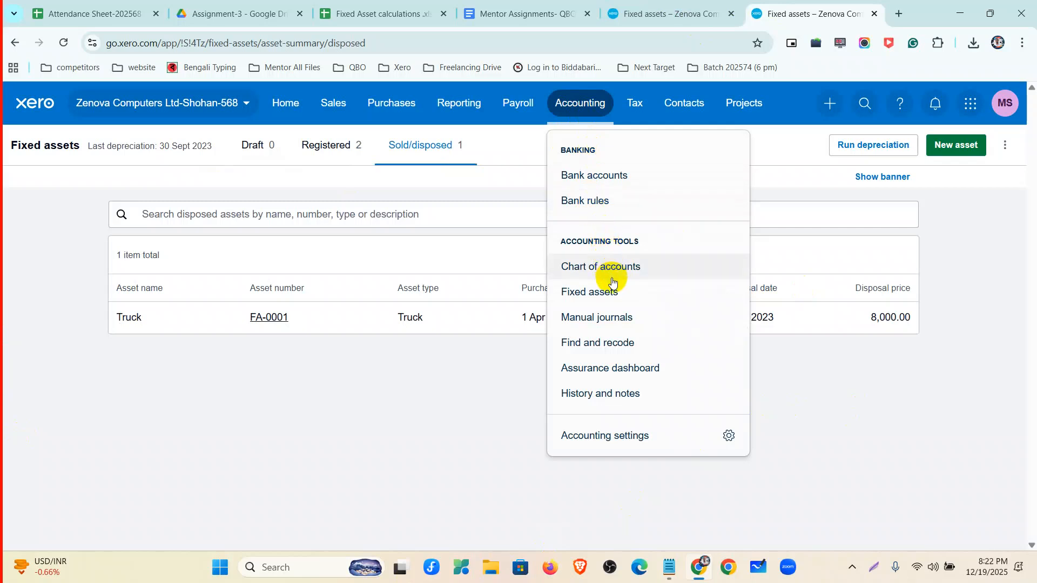
{"action": "left_click", "coordinate": [445, 108]}
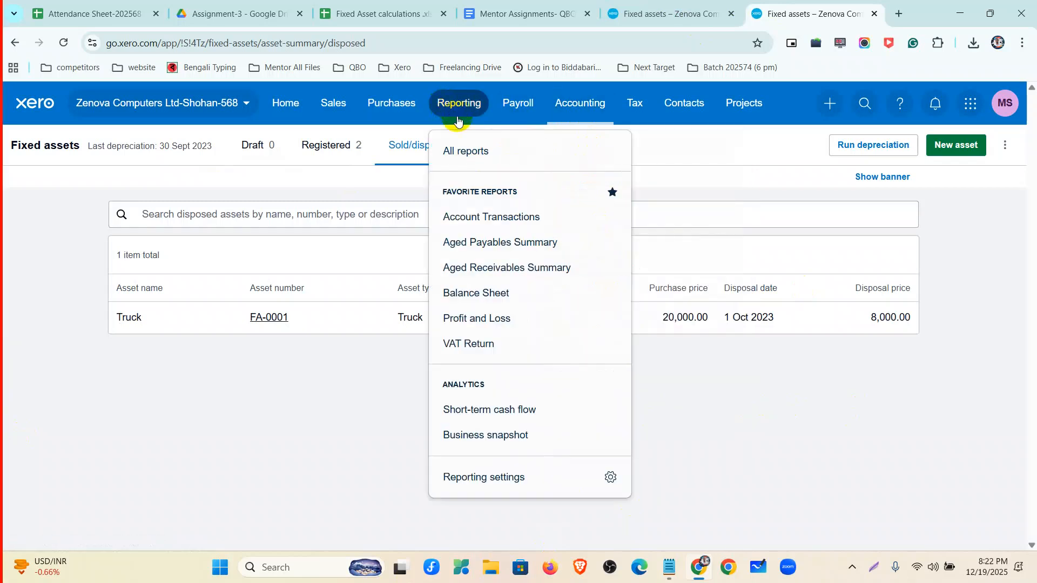
{"action": "left_click", "coordinate": [470, 150]}
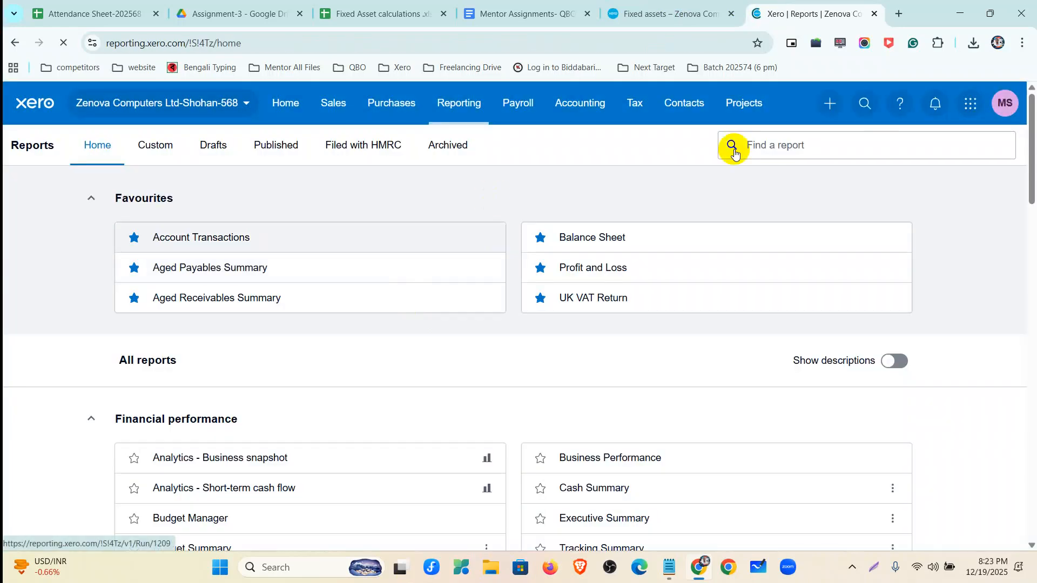
{"action": "left_click", "coordinate": [750, 144]}
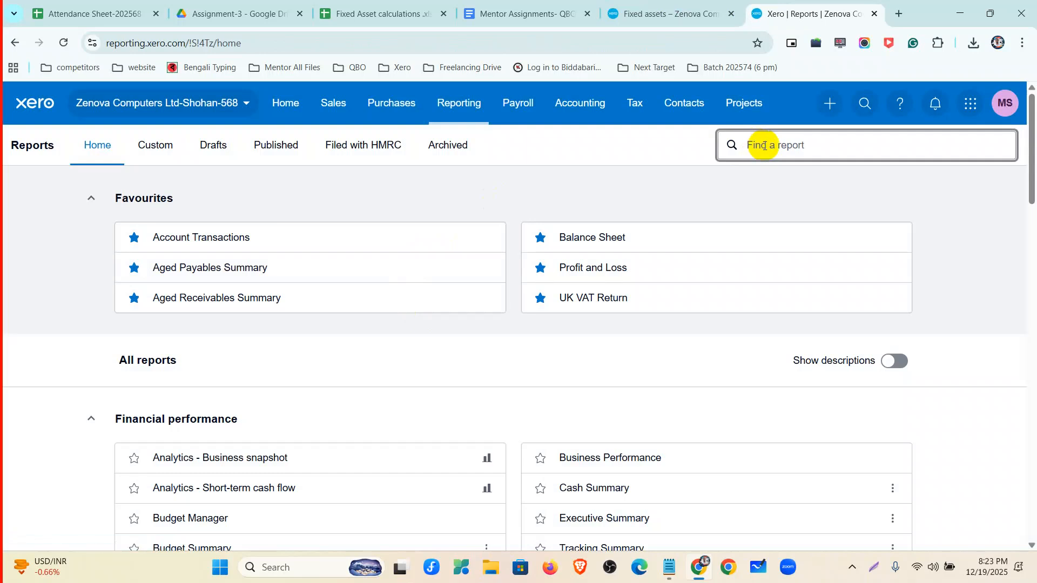
{"action": "type", "text": "transac"}
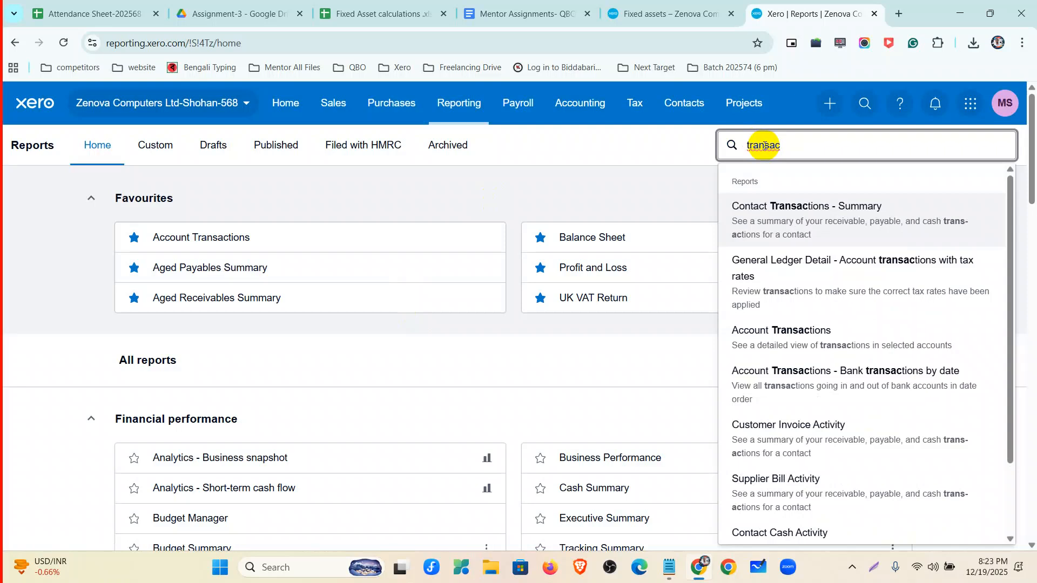
{"action": "left_click", "coordinate": [820, 338]}
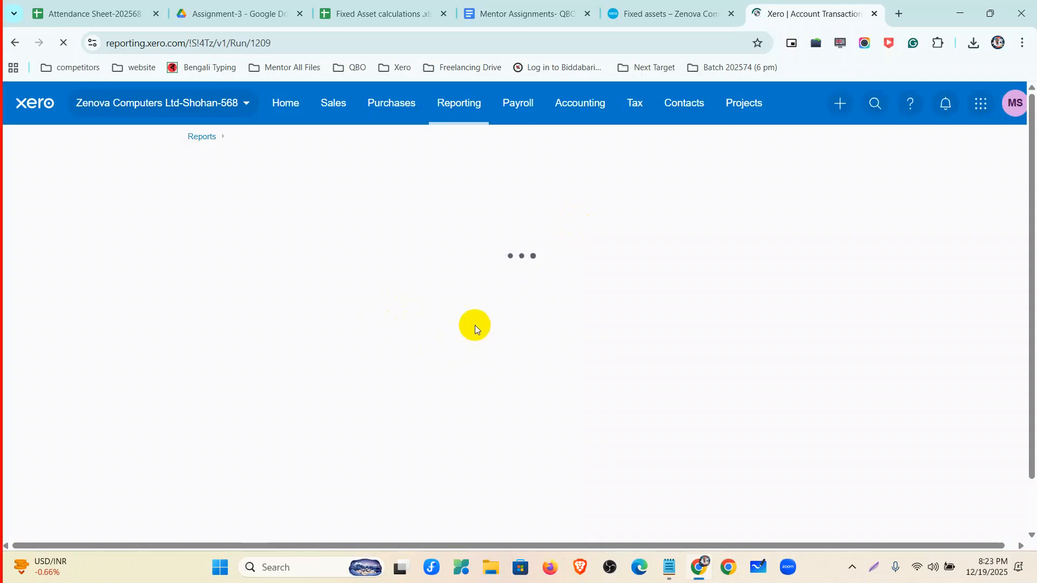
Step: Limit the Account Transactions report to account 250 - Loss or gain on disposal of fixed assets
{"action": "left_click", "coordinate": [244, 217]}
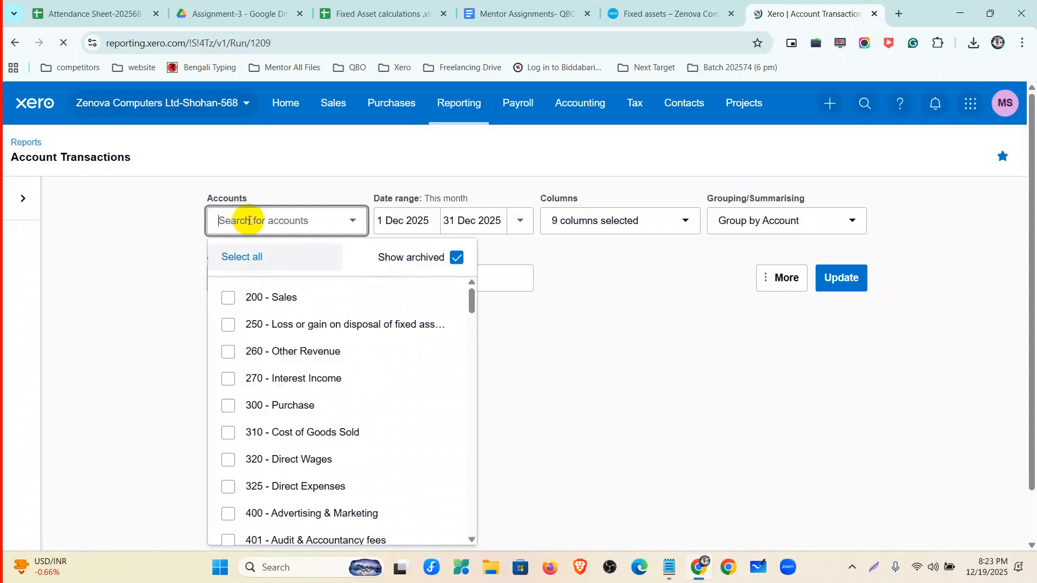
{"action": "left_click", "coordinate": [228, 325]}
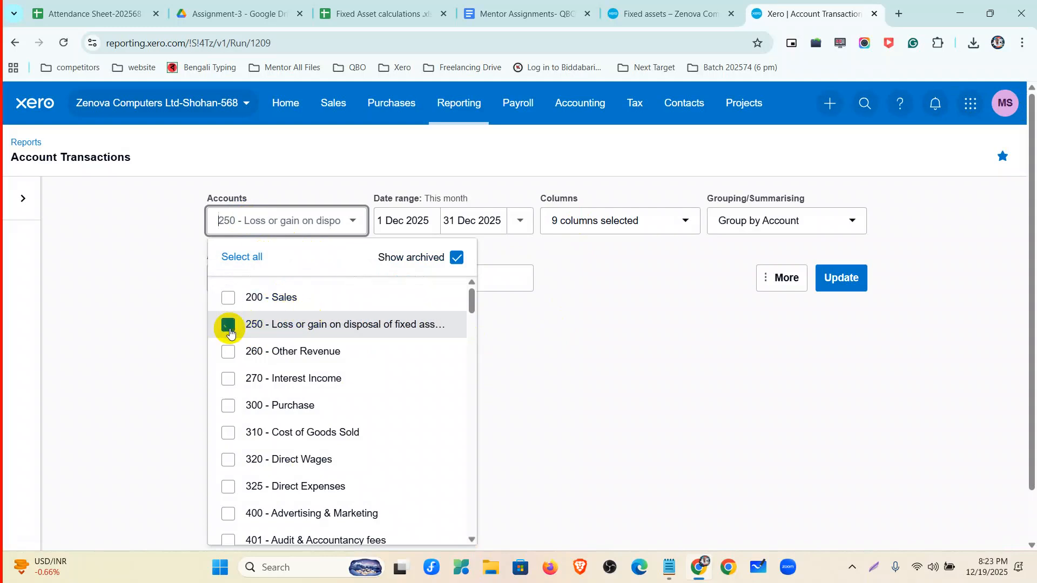
{"action": "left_click", "coordinate": [559, 241]}
Step: Set the report's start date to 1 Apr 2015, update the report and review the disposal transactions
{"action": "left_click", "coordinate": [400, 221]}
{"action": "left_click", "coordinate": [455, 257]}
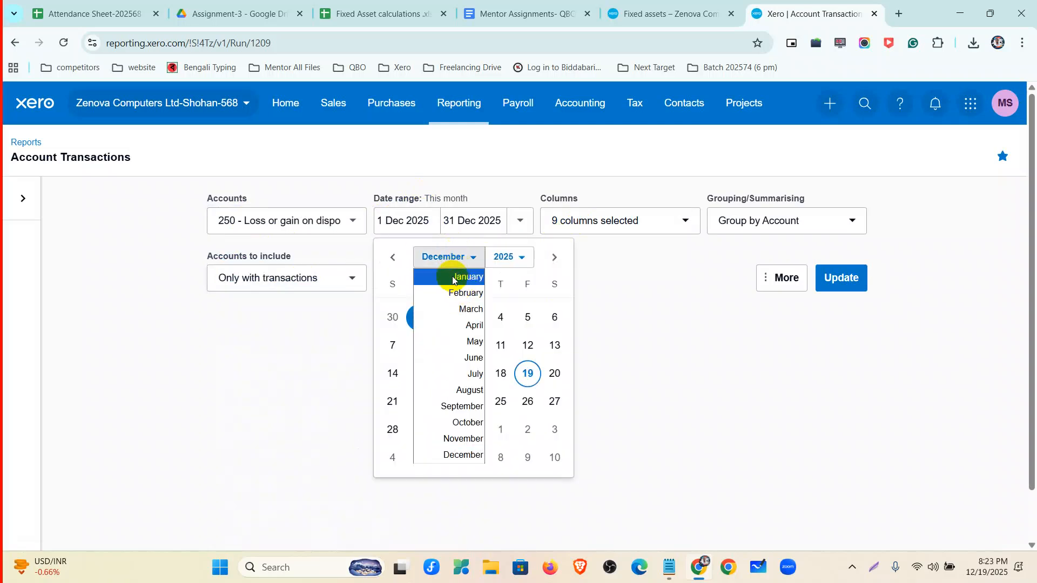
{"action": "left_click", "coordinate": [456, 276]}
{"action": "left_click", "coordinate": [426, 258]}
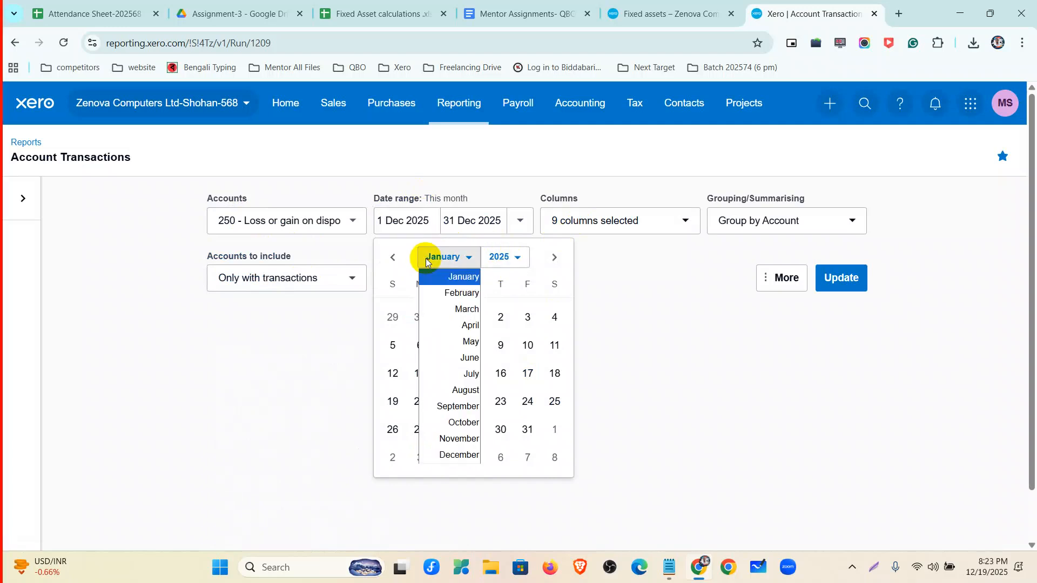
{"action": "left_click", "coordinate": [470, 326]}
{"action": "left_click", "coordinate": [501, 260]}
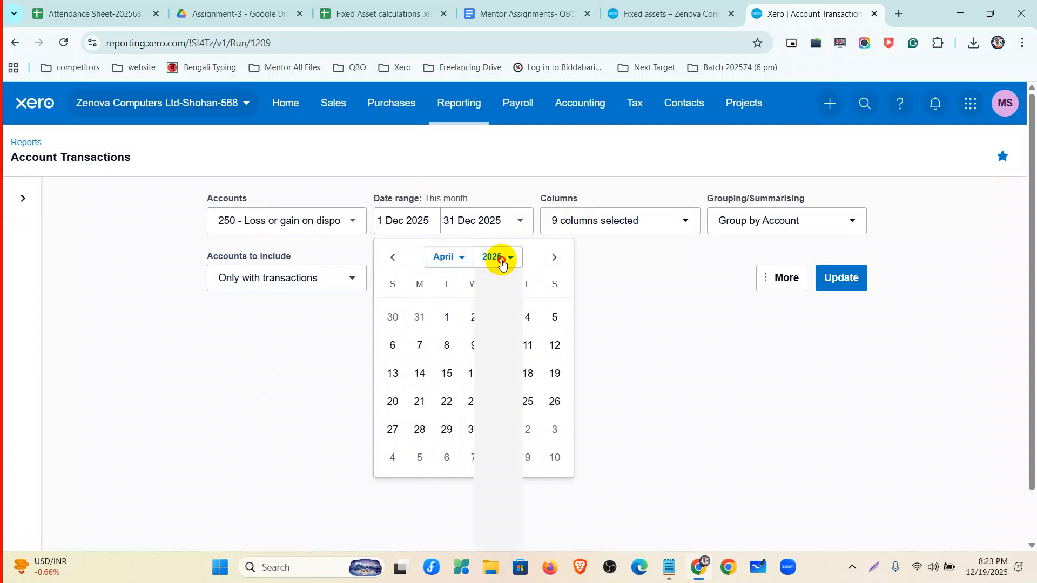
{"action": "left_click", "coordinate": [492, 277]}
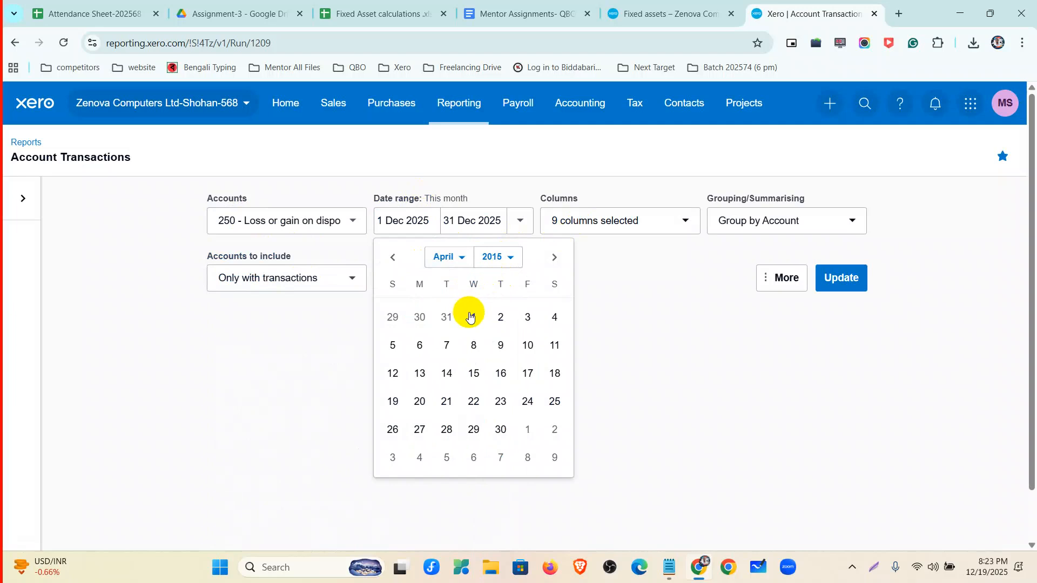
{"action": "left_click", "coordinate": [470, 317]}
{"action": "left_click", "coordinate": [841, 278]}
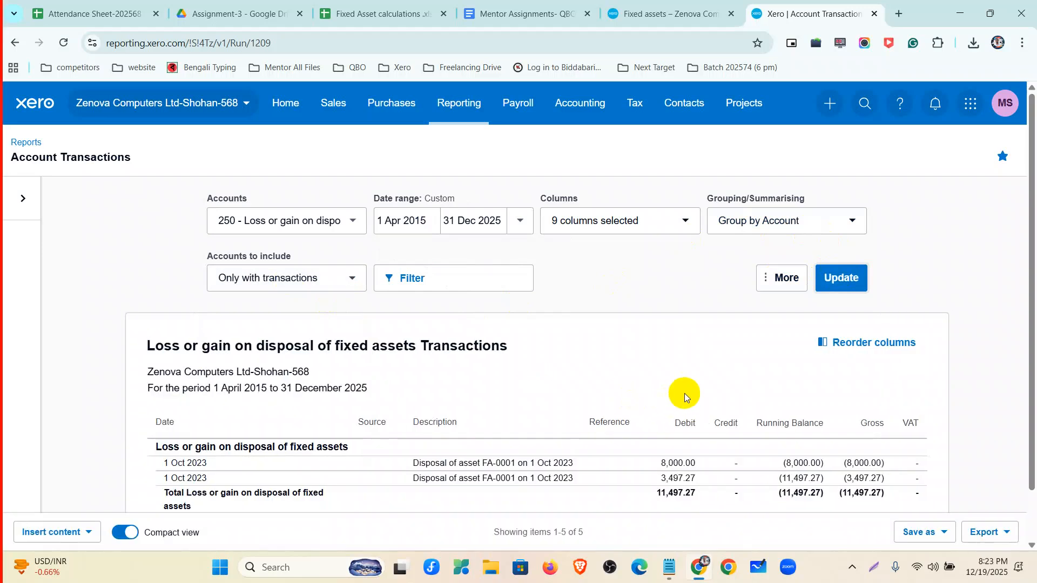
{"action": "scroll", "coordinate": [684, 398], "scroll_direction": "down", "scroll_amount": 2}
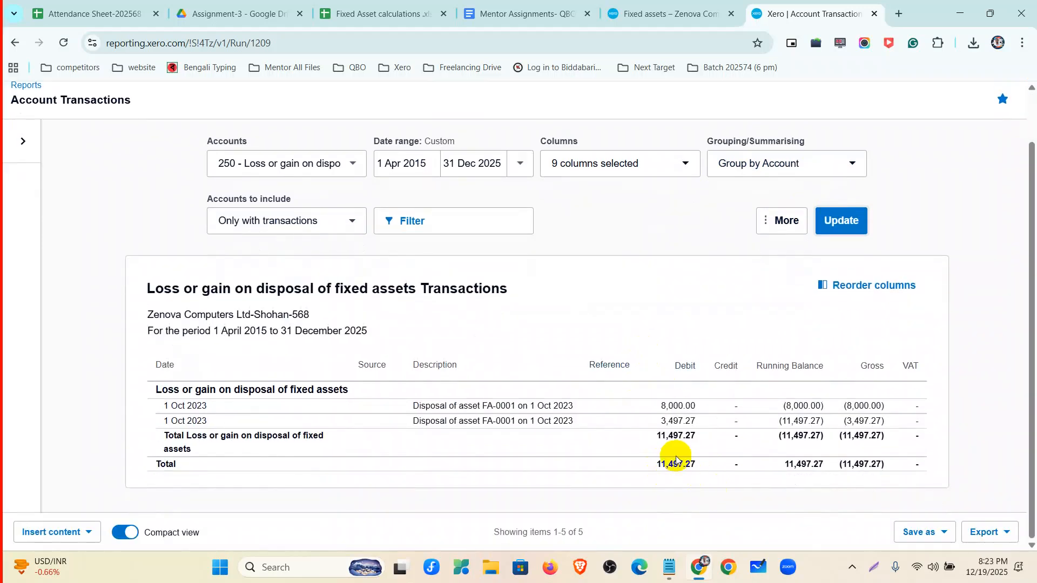
Step: Duplicate the Account Transactions report's browser tab and start a new receive money transaction for RBS Bank–Checking in the copy
{"action": "key", "text": "ctrl+plus"}
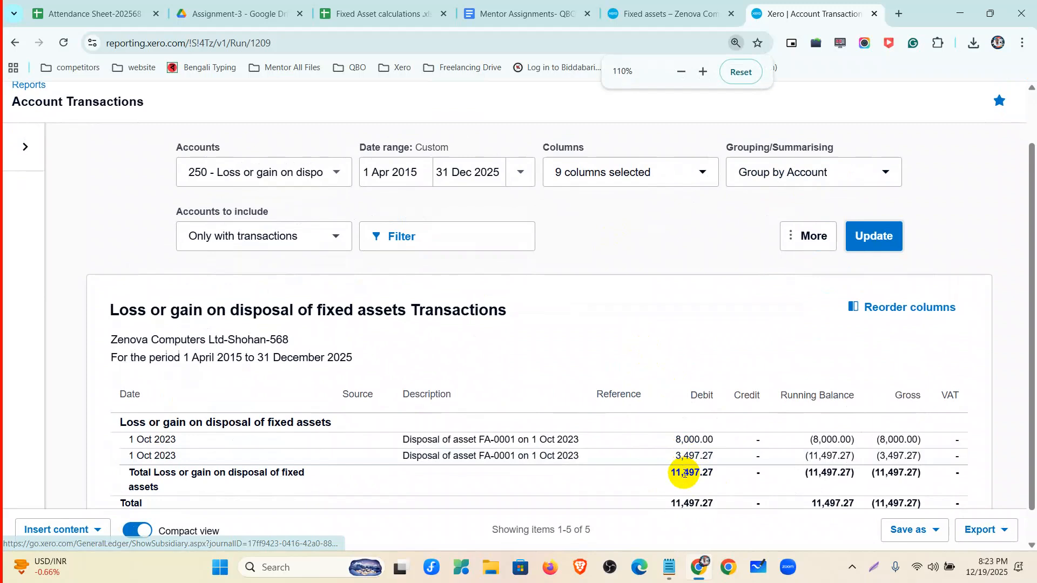
{"action": "scroll", "coordinate": [686, 448], "scroll_direction": "down", "scroll_amount": 1}
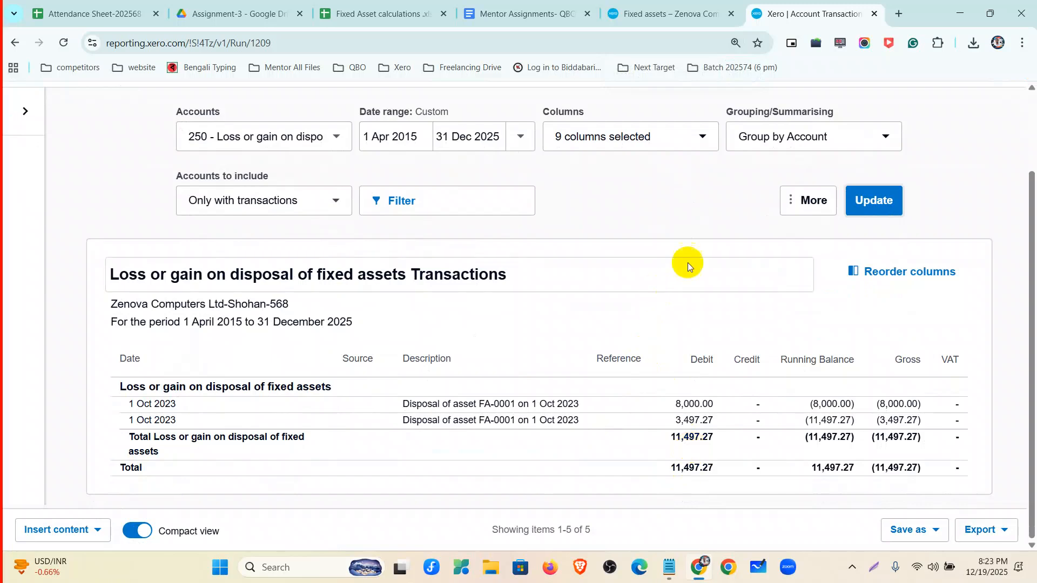
{"action": "scroll", "coordinate": [688, 263], "scroll_direction": "up", "scroll_amount": 2}
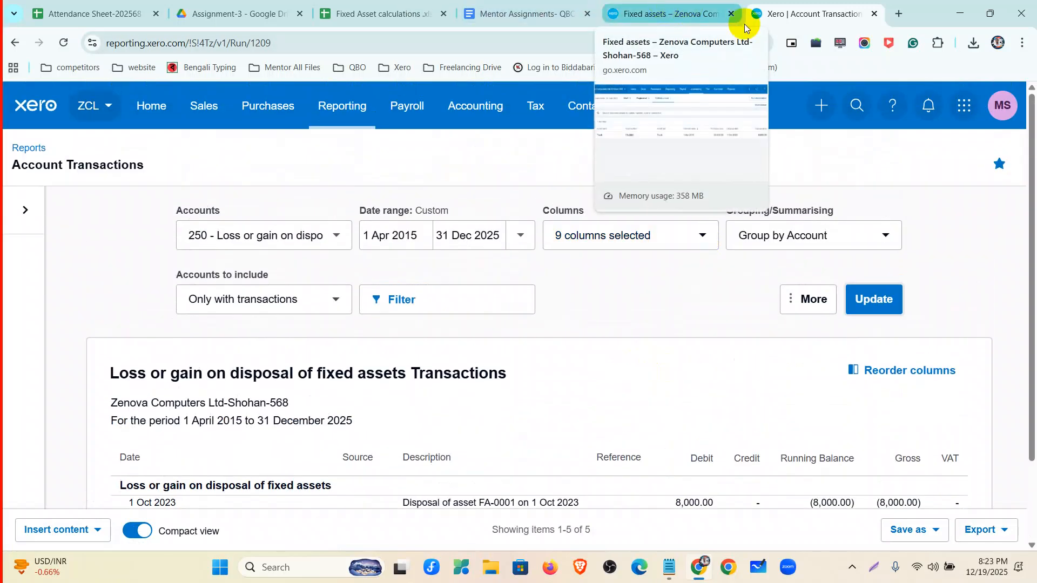
{"action": "right_click", "coordinate": [823, 13]}
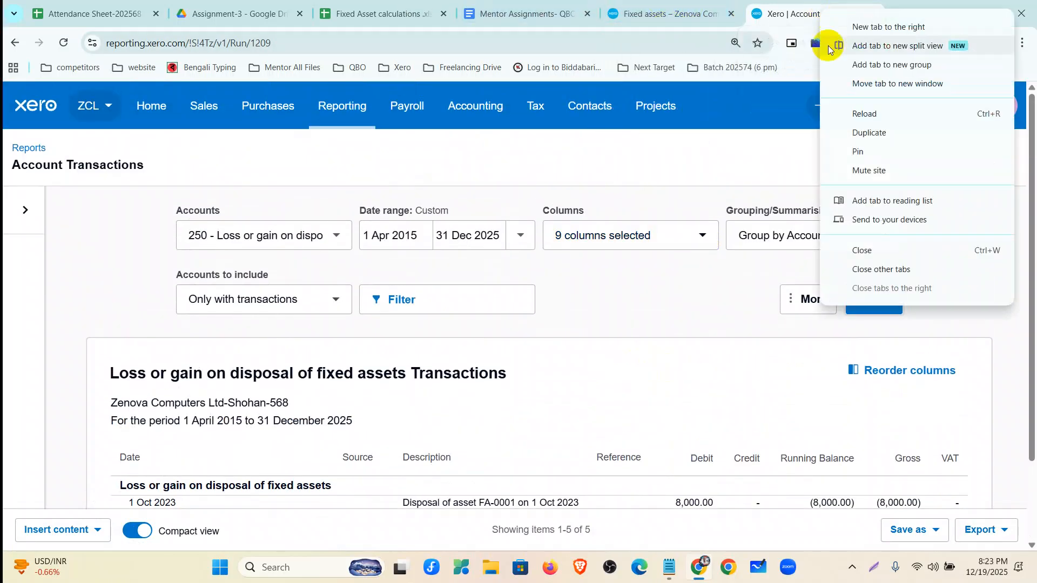
{"action": "left_click", "coordinate": [866, 129]}
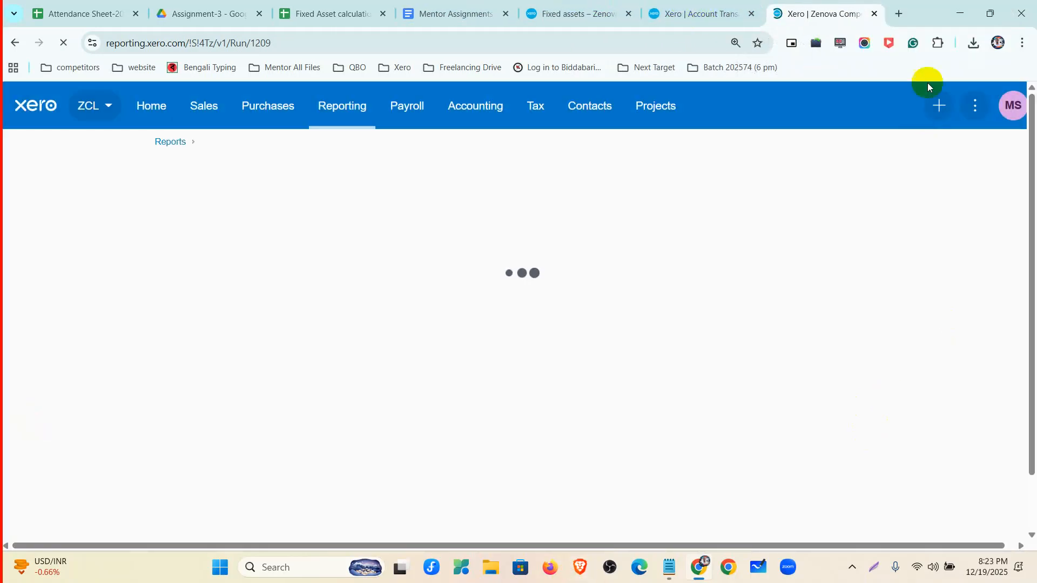
{"action": "key", "text": "ctrl+minus"}
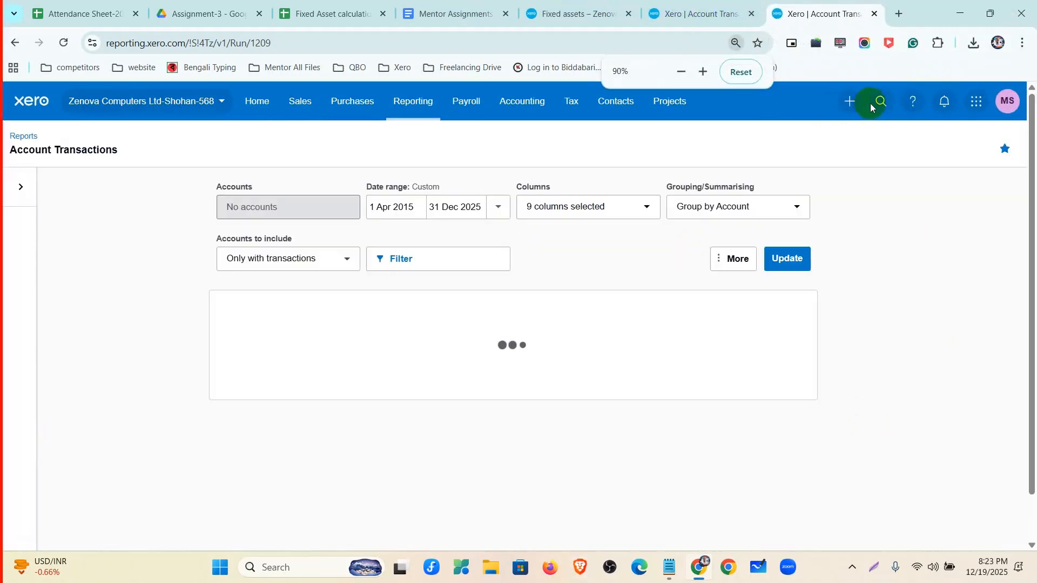
{"action": "left_click", "coordinate": [847, 103]}
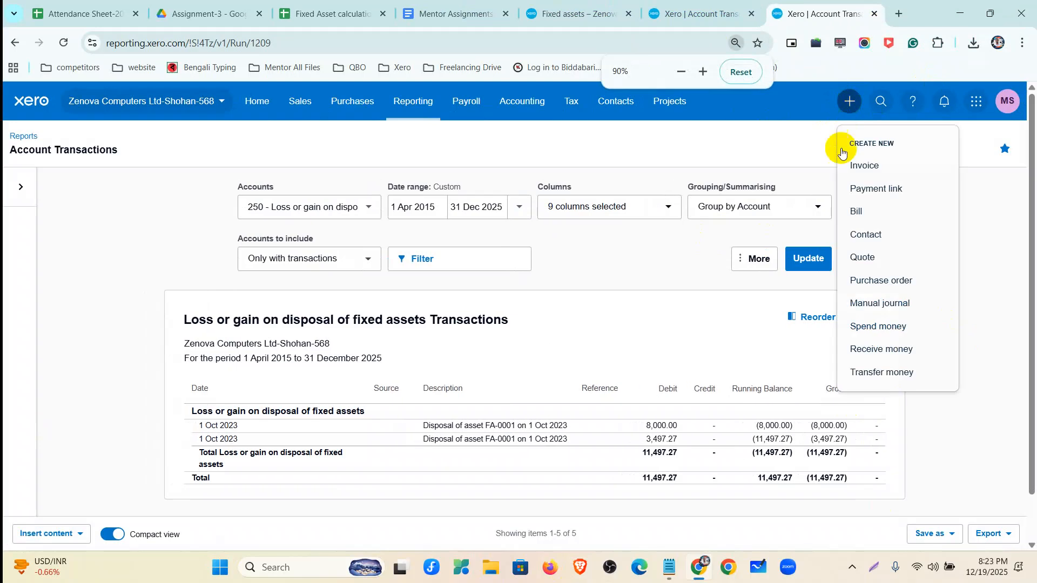
{"action": "left_click", "coordinate": [875, 349]}
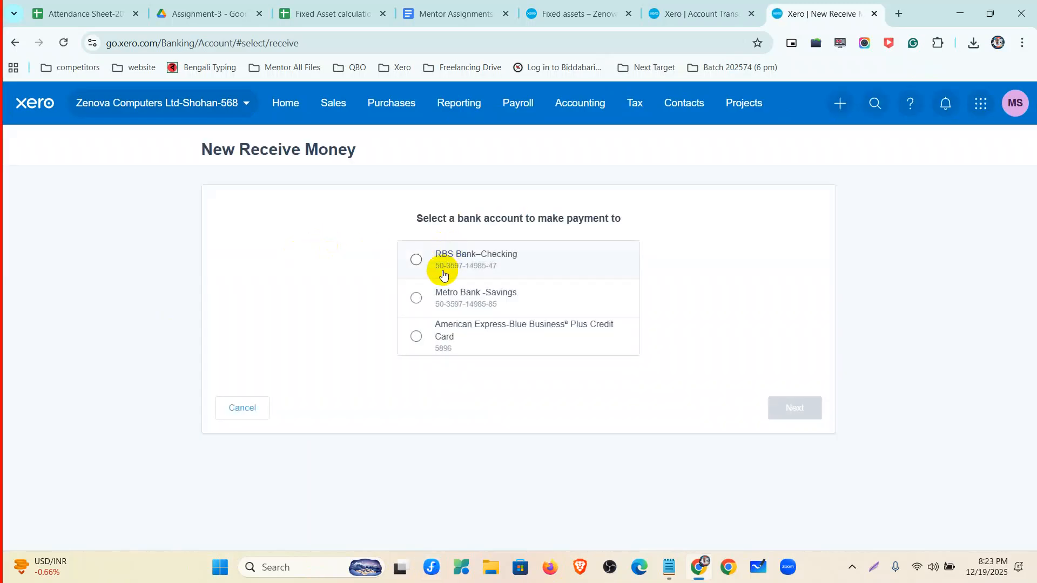
{"action": "left_click", "coordinate": [440, 271]}
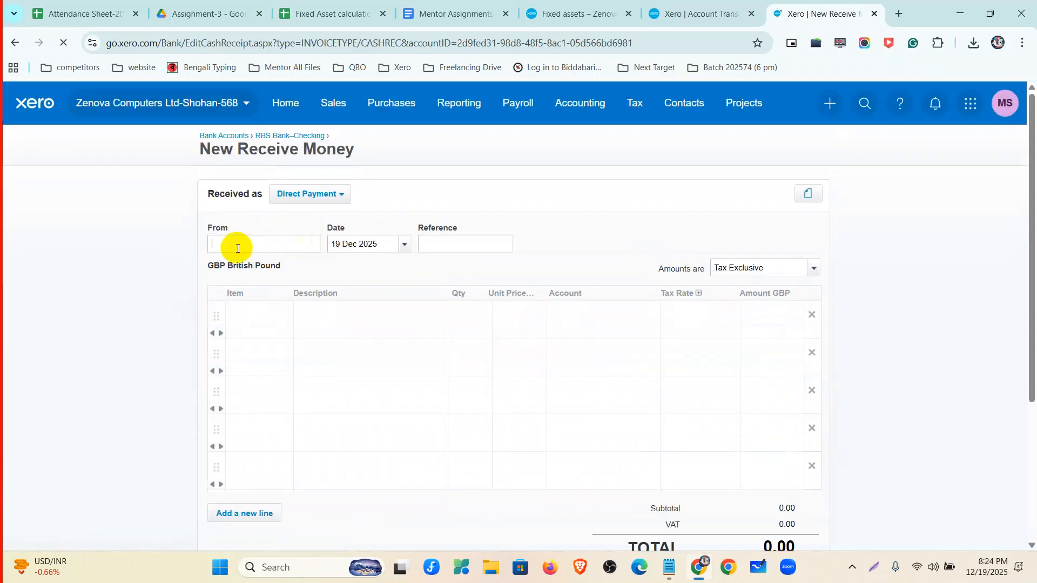
Step: Enter "owner" as the payer of the receive money transaction and set its date to 10 Nov 2023
{"action": "type", "text": "O"}
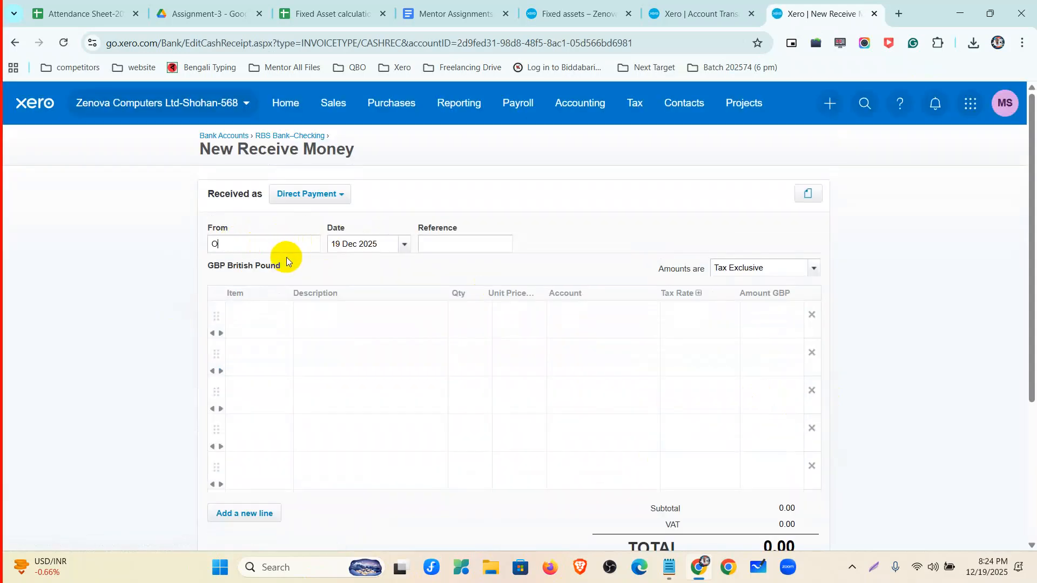
{"action": "type", "text": "wner"}
{"action": "left_click", "coordinate": [284, 263]}
{"action": "left_click", "coordinate": [408, 244]}
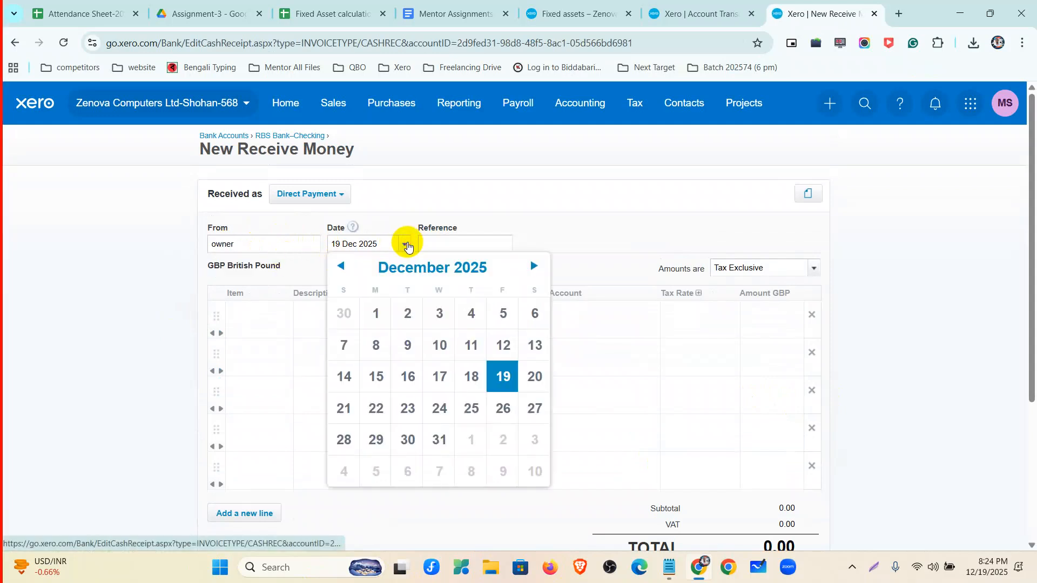
{"action": "left_click", "coordinate": [423, 267]}
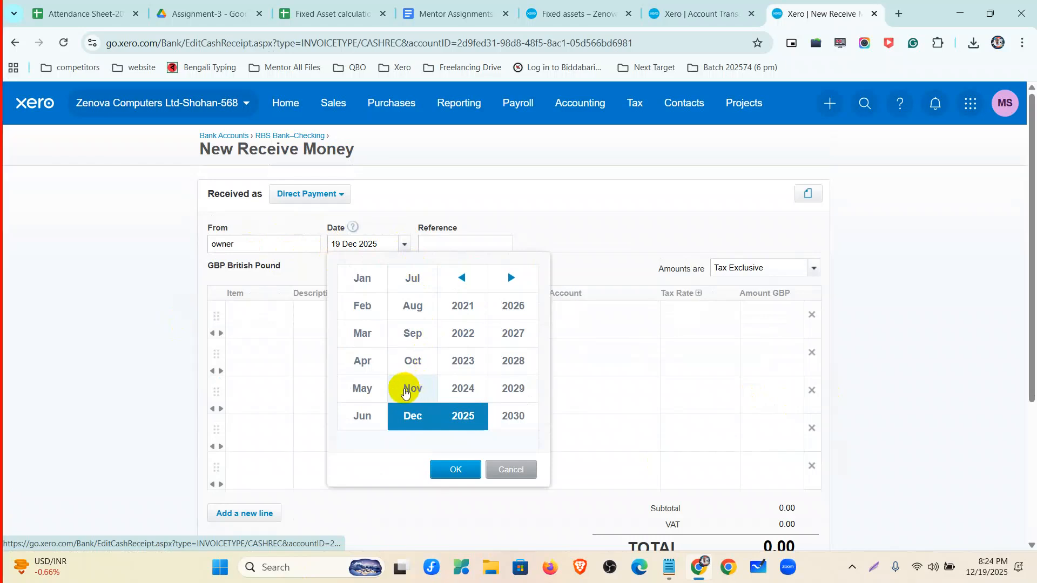
{"action": "left_click", "coordinate": [425, 396]}
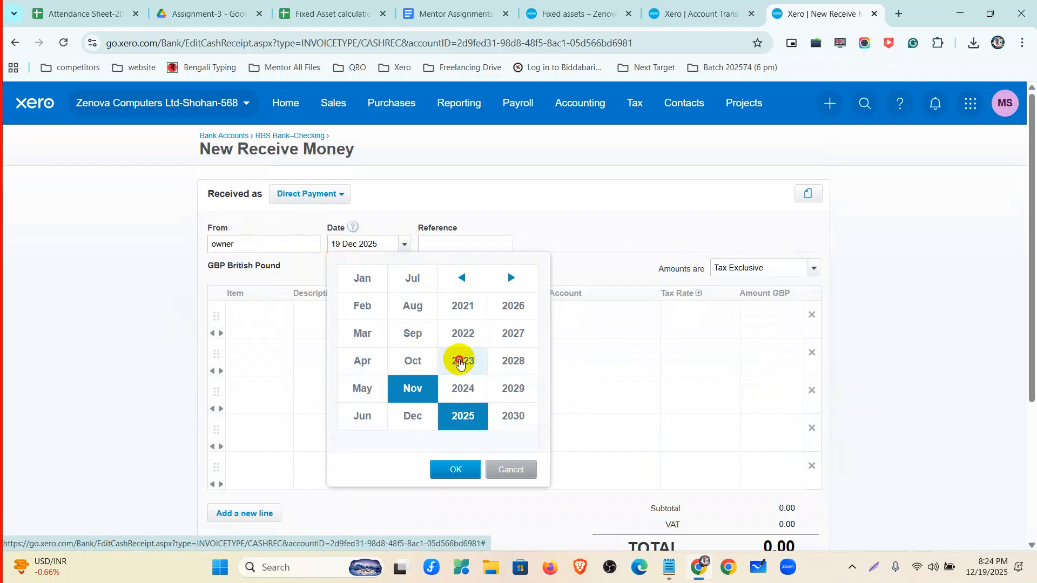
{"action": "left_click", "coordinate": [462, 360]}
{"action": "left_click", "coordinate": [456, 469]}
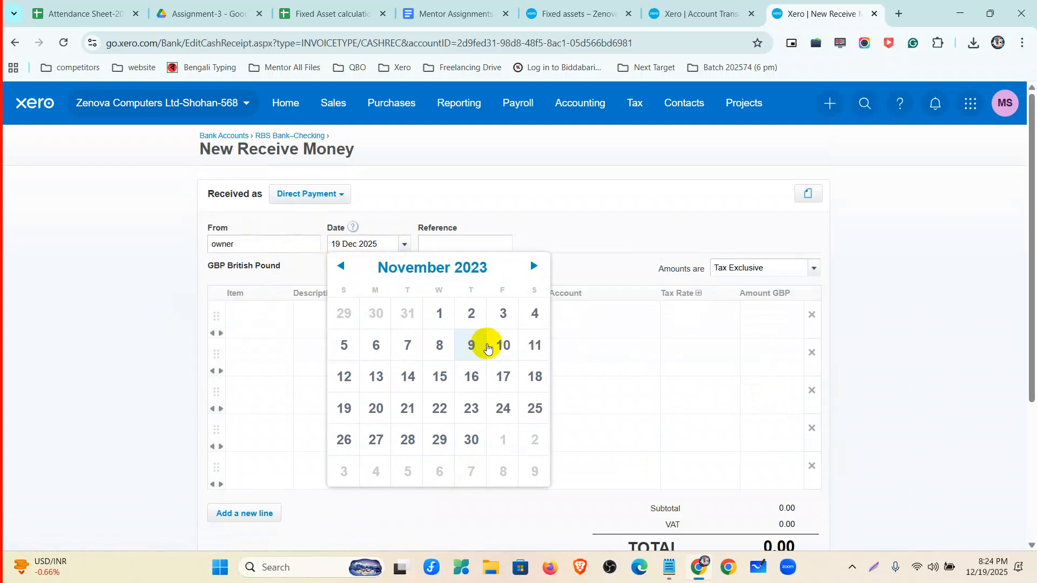
{"action": "left_click", "coordinate": [504, 345]}
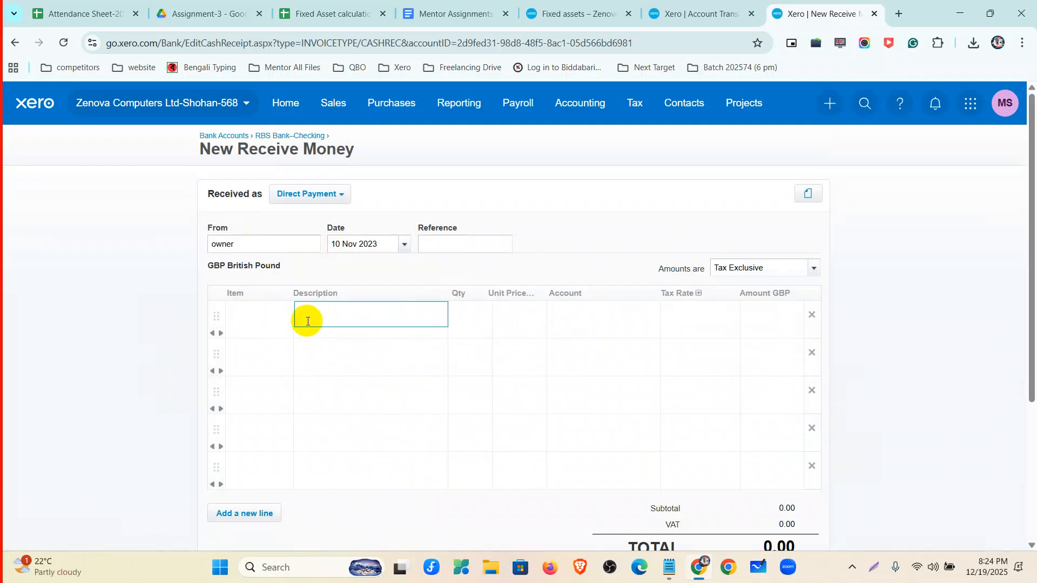
Step: Fill in the first line with the description "Sales Proceed amount on Truck", quantity 1 and unit price 8000
{"action": "type", "text": "u"}
{"action": "type", "text": "Sales Proceed amount "}
{"action": "type", "text": "on"}
{"action": "type", "text": " Truck"}
{"action": "left_click", "coordinate": [474, 318]}
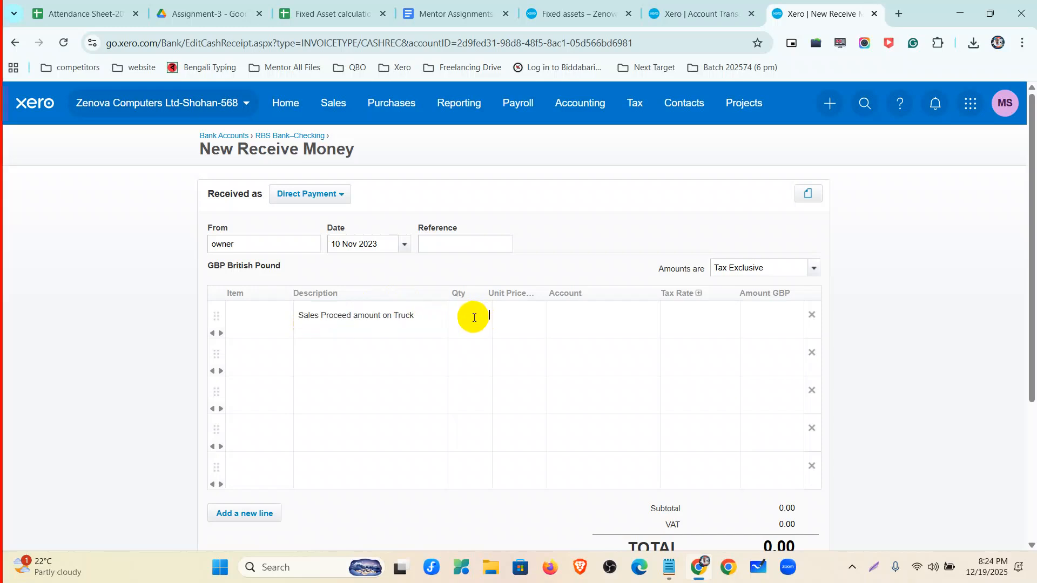
{"action": "type", "text": "1"}
{"action": "left_click", "coordinate": [507, 319]}
{"action": "type", "text": "8000"}
Step: Assign the line to 250 - Loss or gain on disposal of fixed assets, remove the empty lines and save the transaction
{"action": "left_click", "coordinate": [591, 322]}
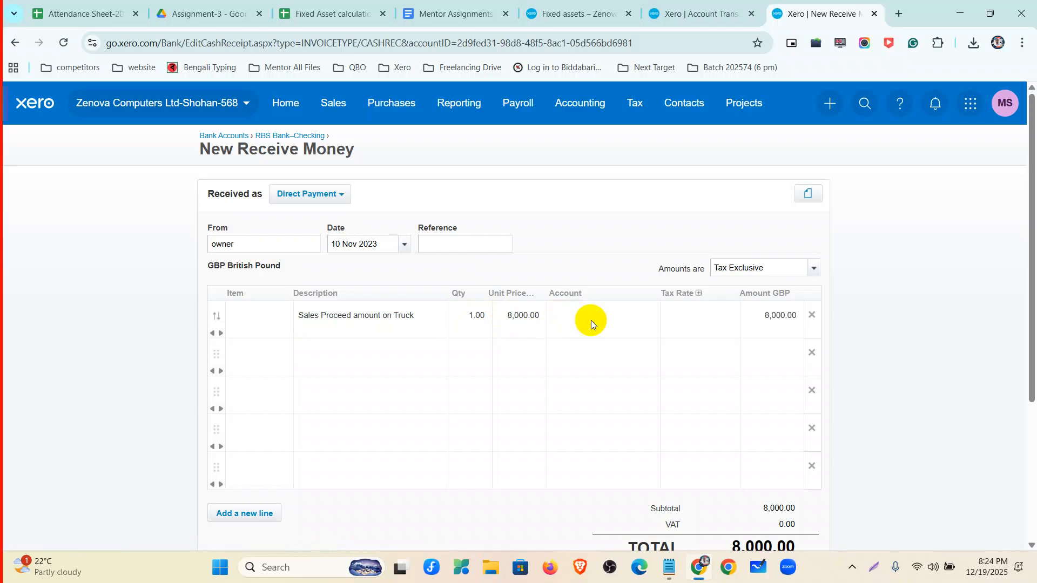
{"action": "type", "text": "loss"}
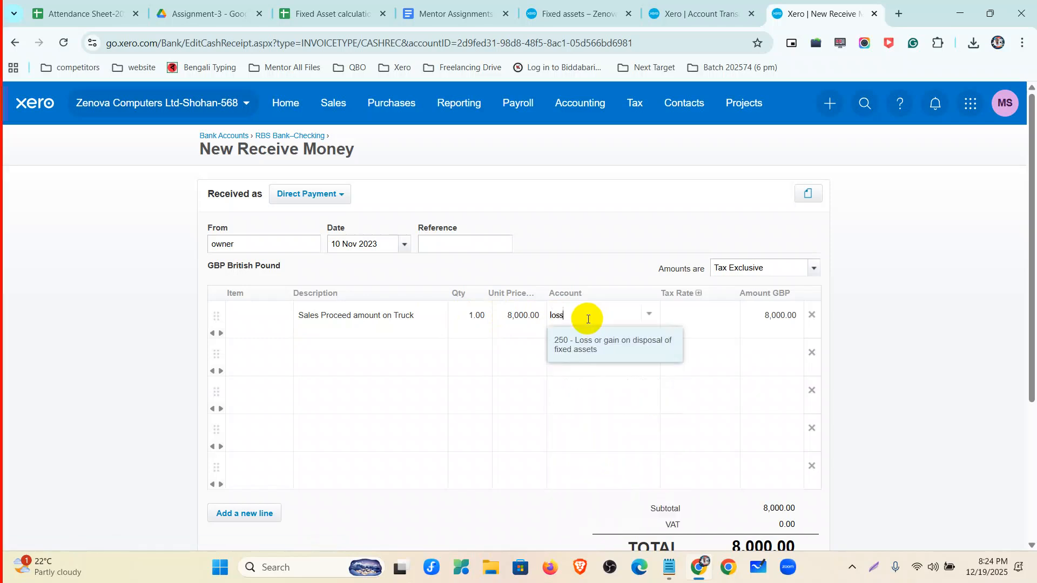
{"action": "left_click", "coordinate": [600, 339]}
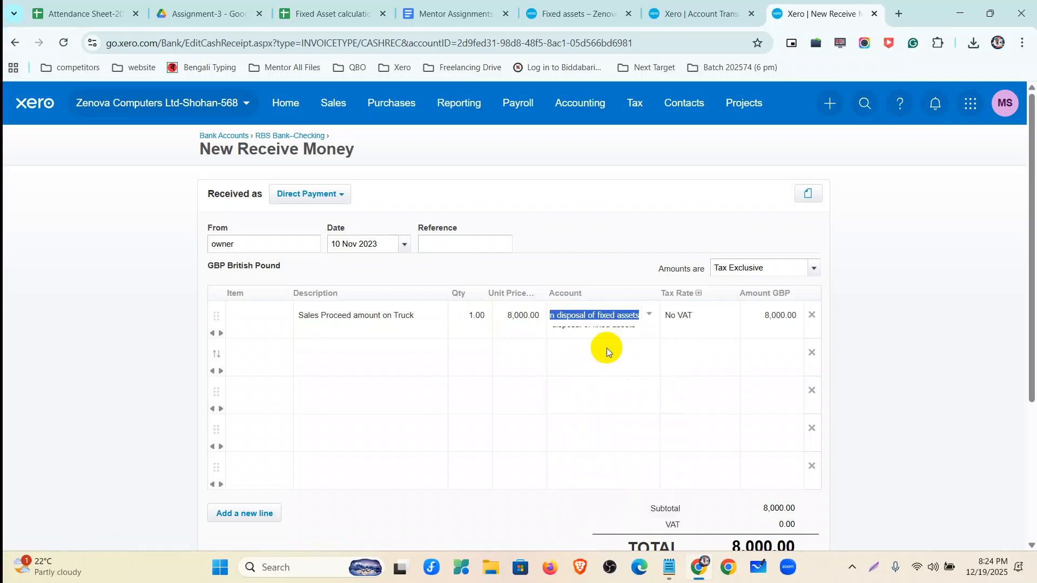
{"action": "left_click", "coordinate": [810, 352]}
{"action": "left_click", "coordinate": [810, 352]}
{"action": "left_click", "coordinate": [809, 352]}
{"action": "left_click", "coordinate": [810, 352]}
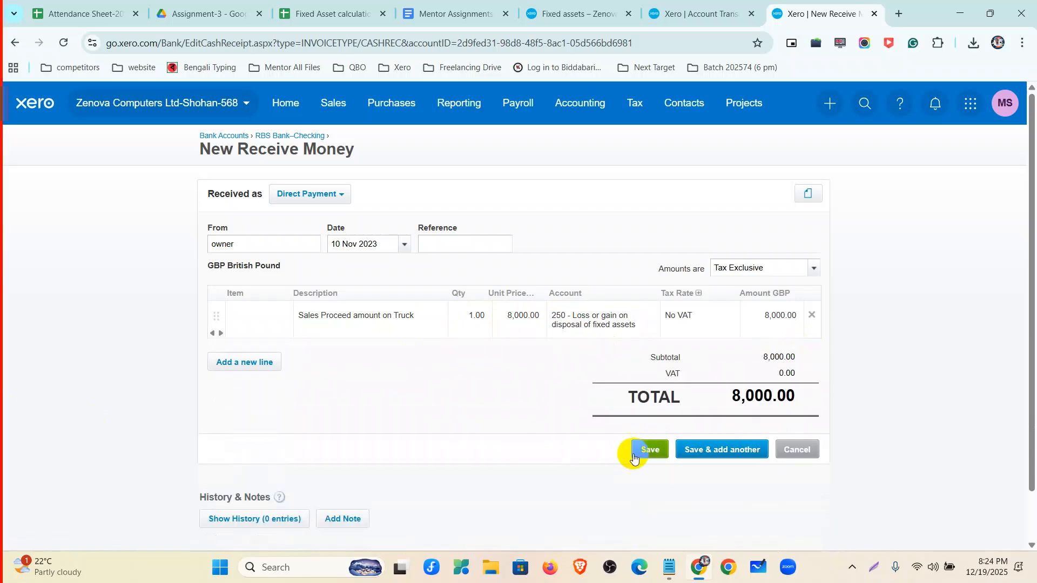
{"action": "left_click", "coordinate": [651, 450]}
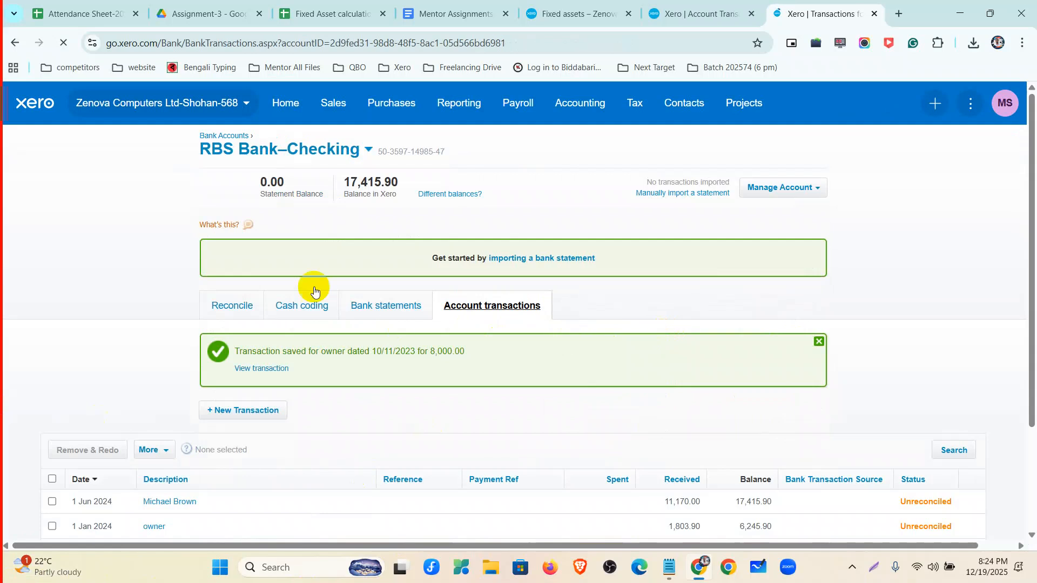
Step: Update the account 250 Account Transactions report and check its Truck entries against the Fixed Asset calculations spreadsheet
{"action": "left_click", "coordinate": [681, 15]}
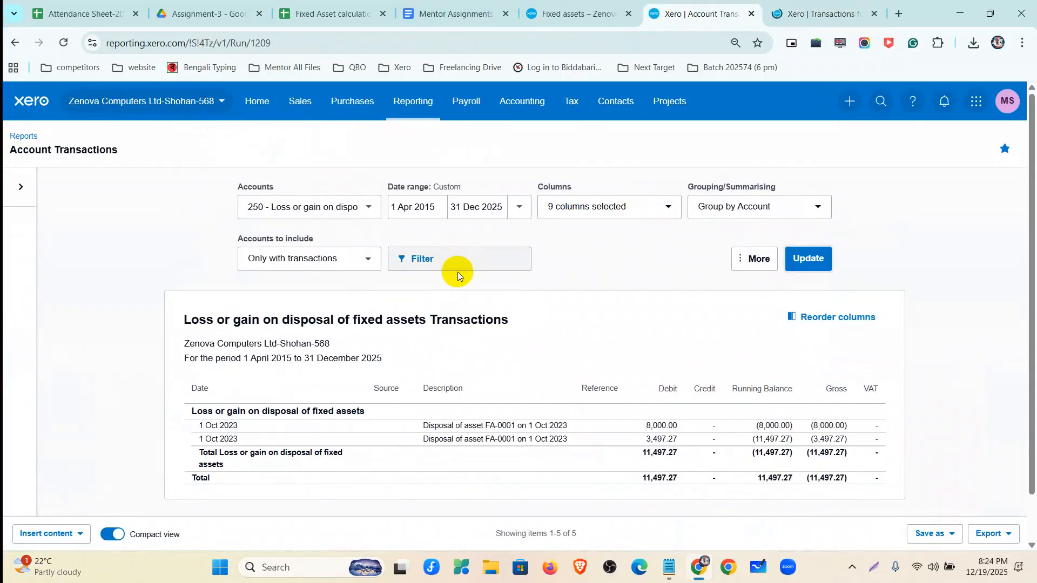
{"action": "left_click", "coordinate": [806, 259]}
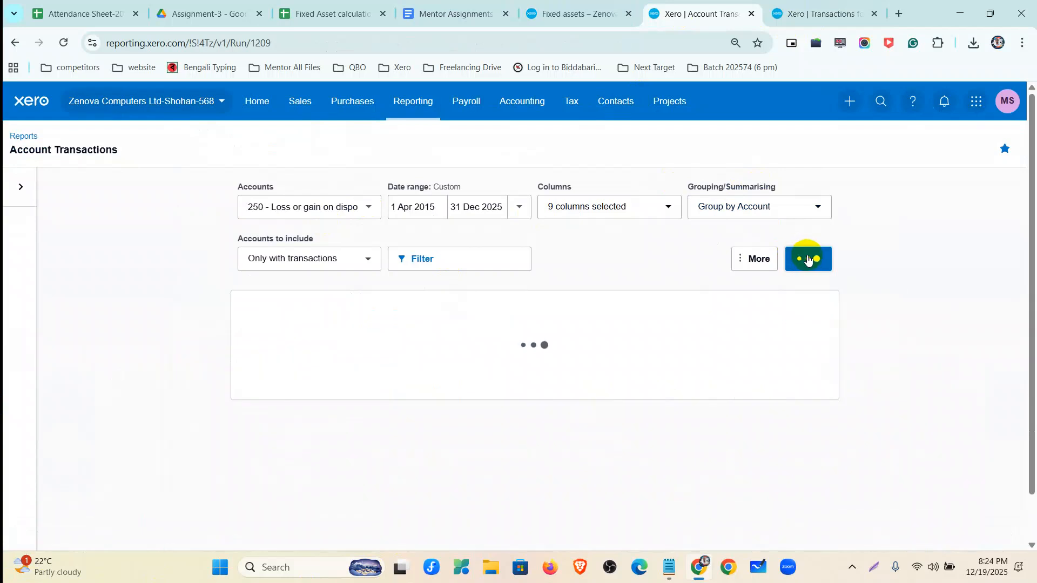
{"action": "scroll", "coordinate": [702, 408], "scroll_direction": "down", "scroll_amount": 1}
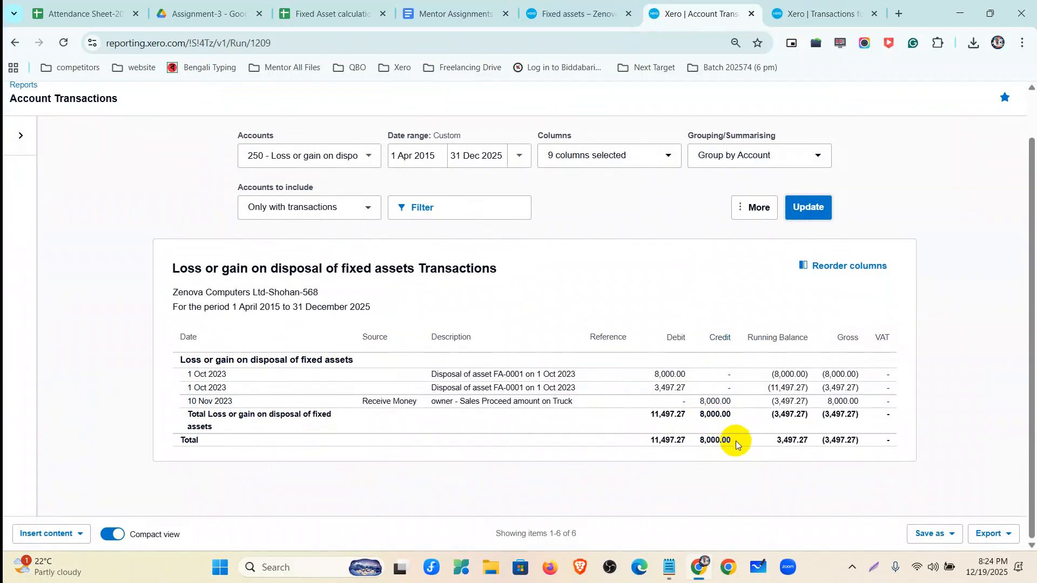
{"action": "scroll", "coordinate": [734, 440], "scroll_direction": "up", "scroll_amount": 2, "text": "ctrl"}
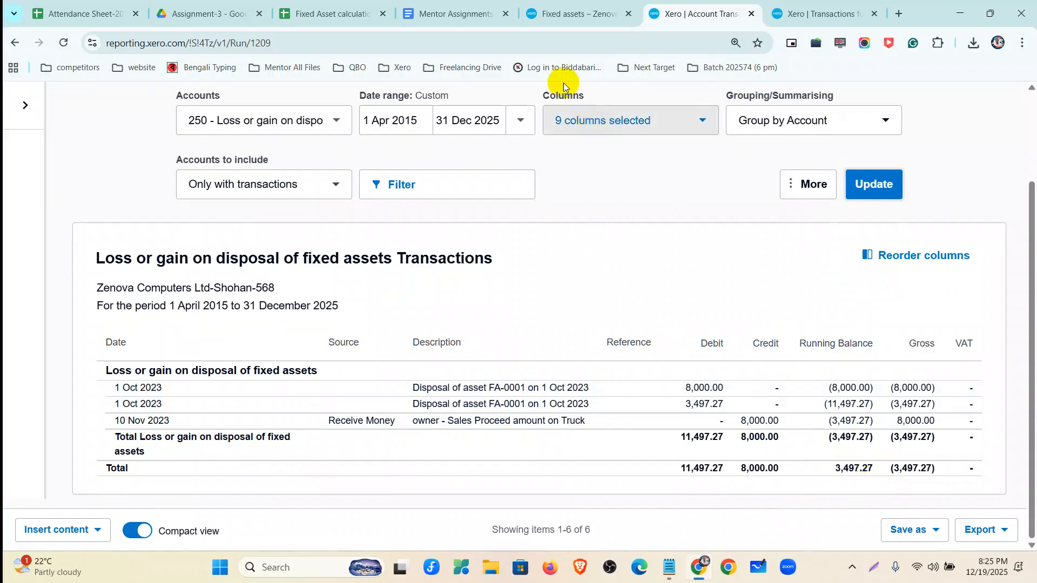
{"action": "left_click", "coordinate": [325, 12]}
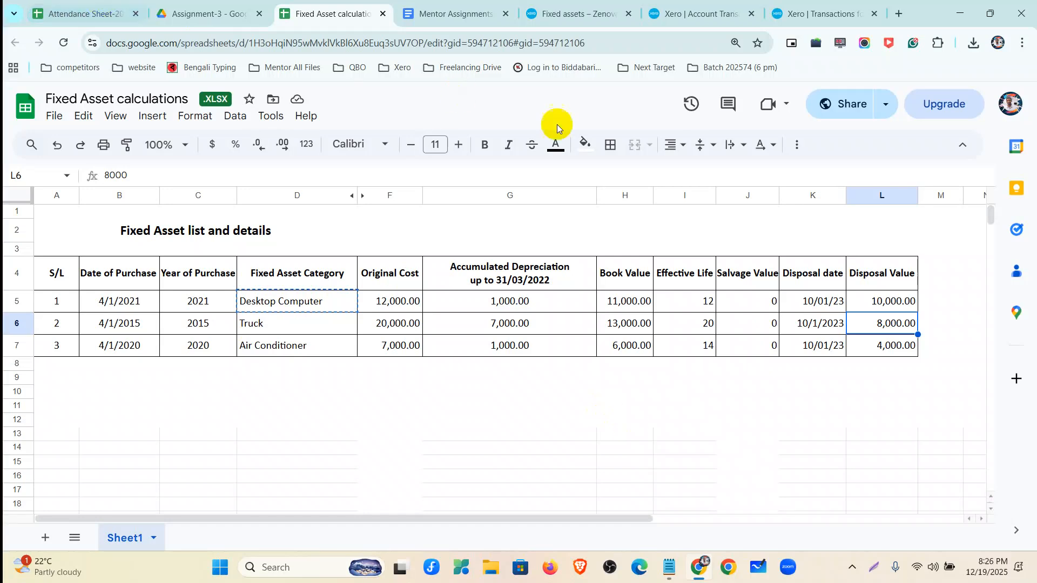
{"action": "left_click", "coordinate": [695, 10]}
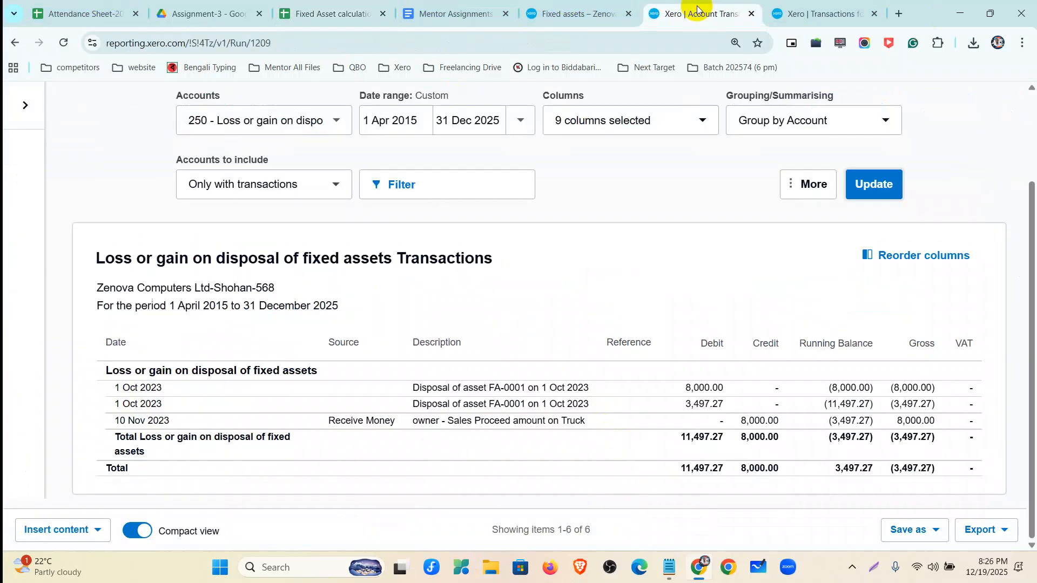
Step: Review the registered and sold/disposed fixed assets, examine the disposed Truck's details and return to the Fixed assets overview
{"action": "left_click", "coordinate": [562, 14]}
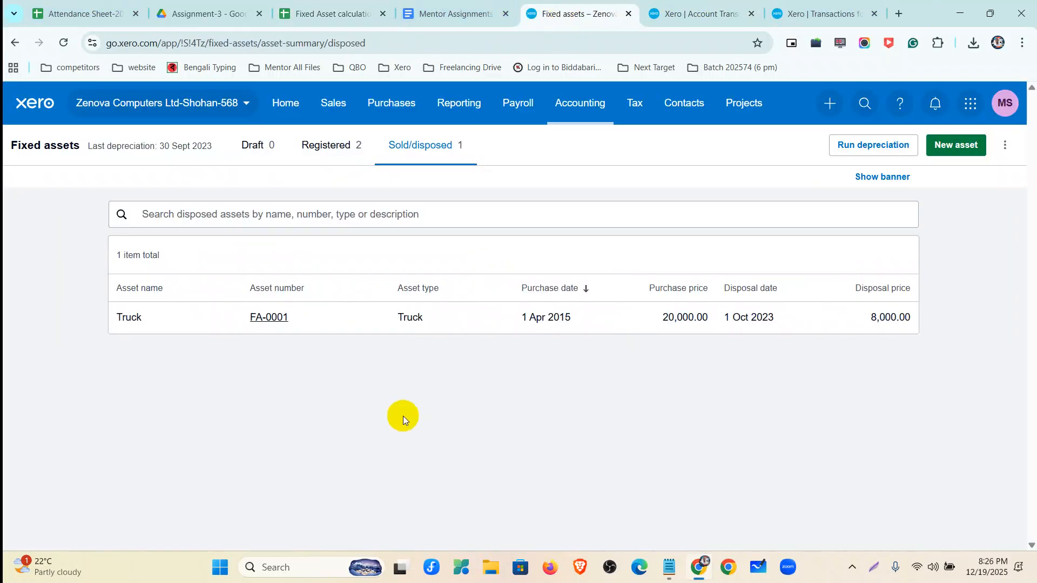
{"action": "left_click", "coordinate": [342, 155]}
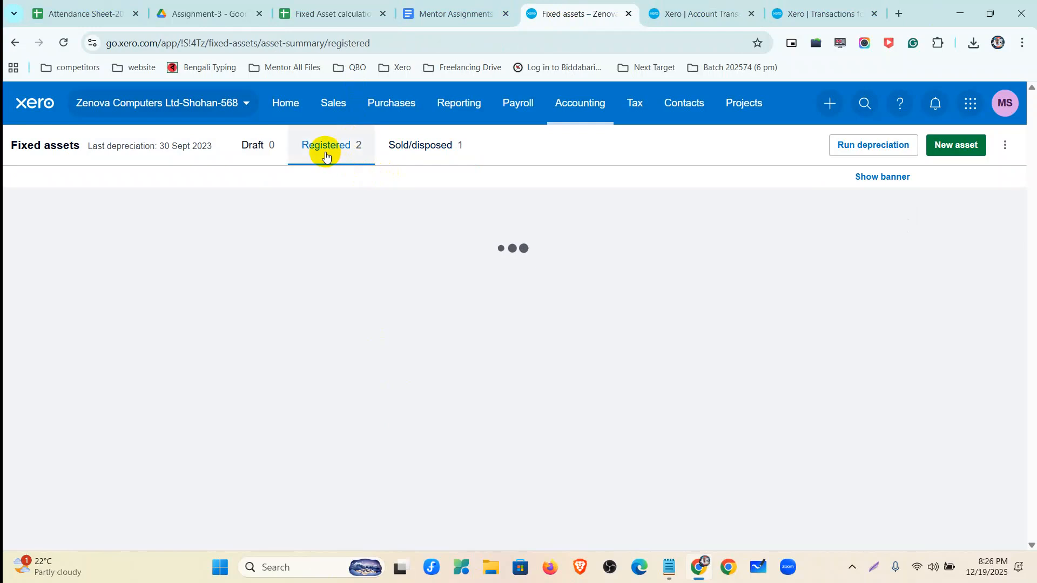
{"action": "left_click", "coordinate": [433, 149]}
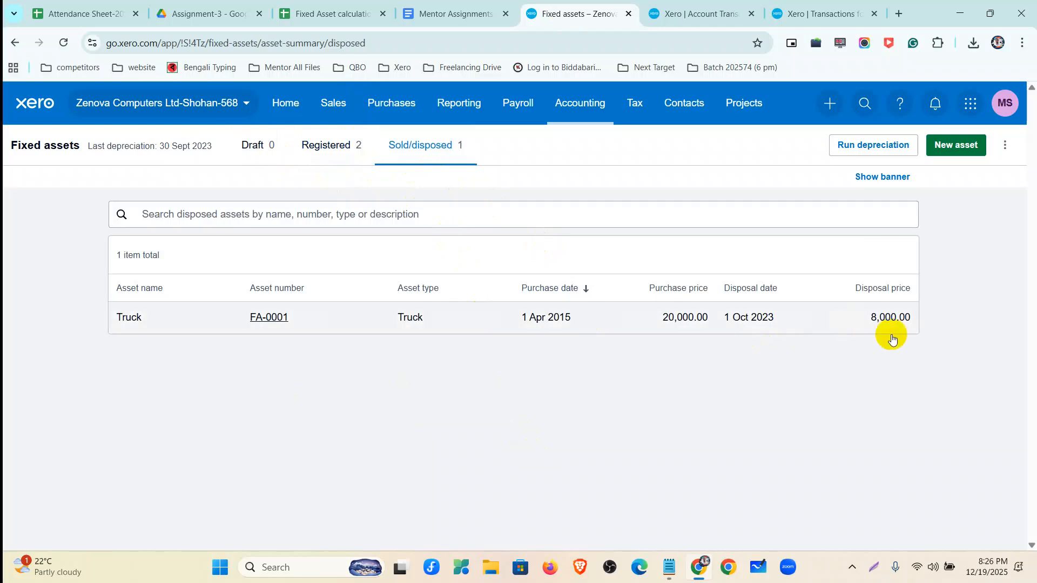
{"action": "left_click", "coordinate": [331, 144]}
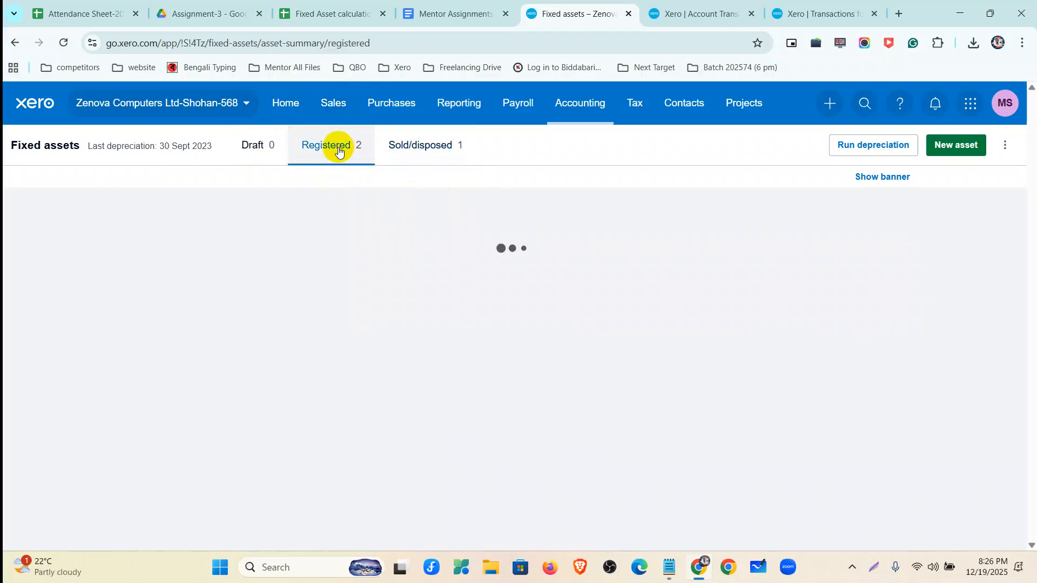
{"action": "left_click", "coordinate": [402, 149]}
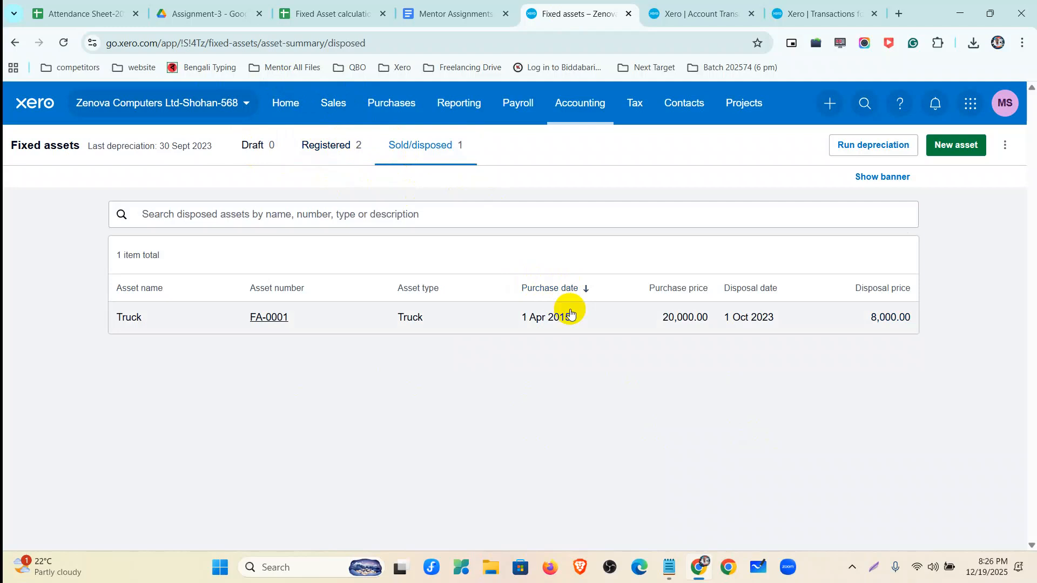
{"action": "left_click", "coordinate": [584, 322]}
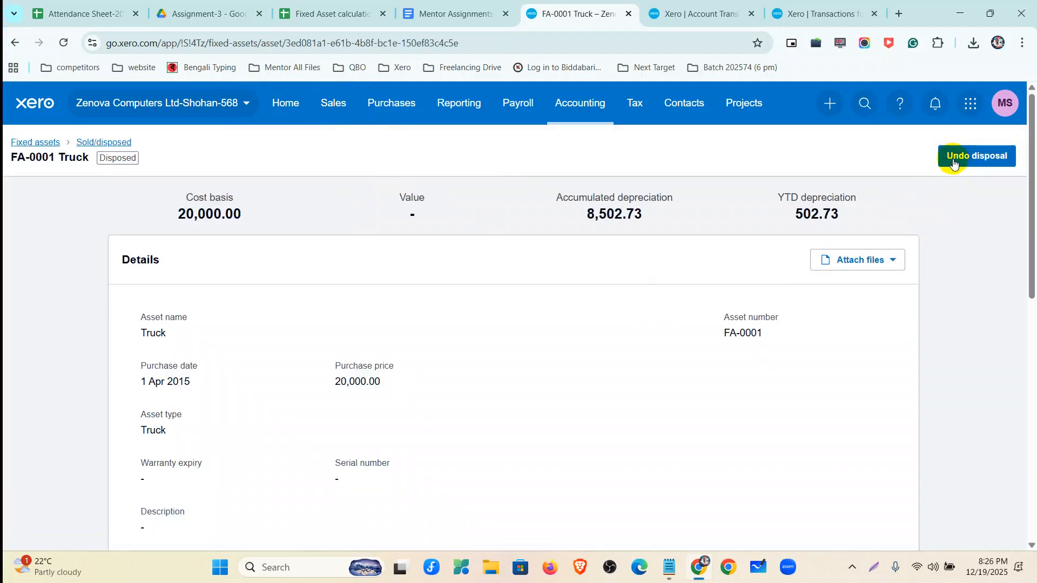
{"action": "left_click_drag", "start_coordinate": [417, 212], "coordinate": [404, 230]}
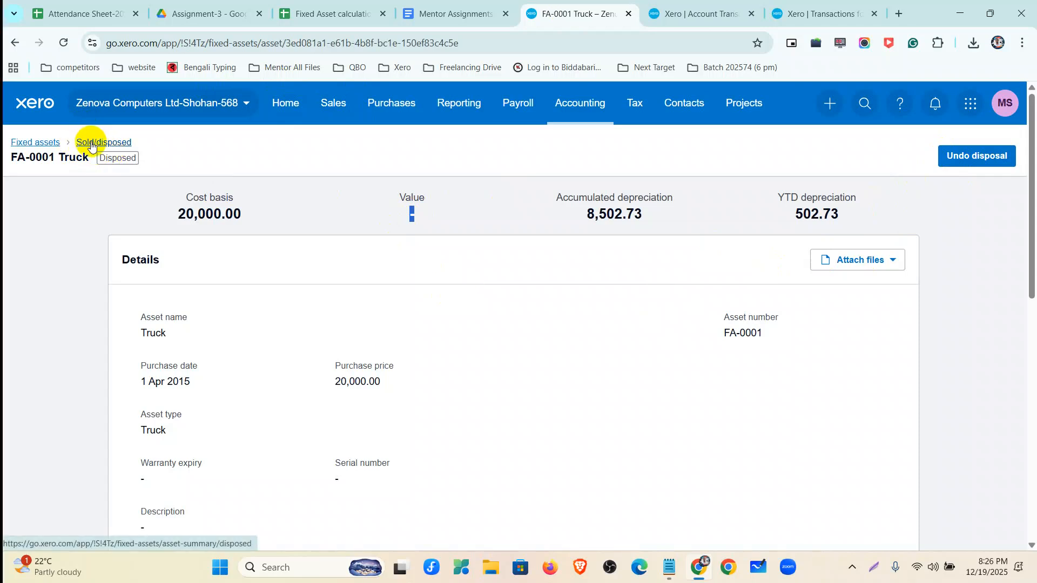
{"action": "left_click", "coordinate": [48, 142]}
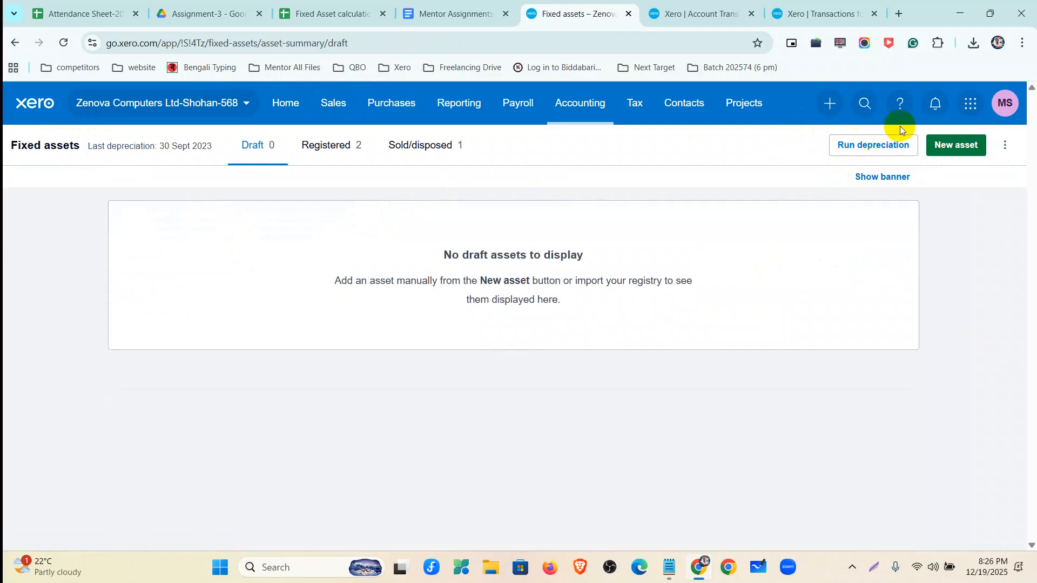
Step: Open the depreciation rollback for the fixed assets and choose 1 Nov 2020 as the date to roll back to
{"action": "left_click", "coordinate": [883, 144]}
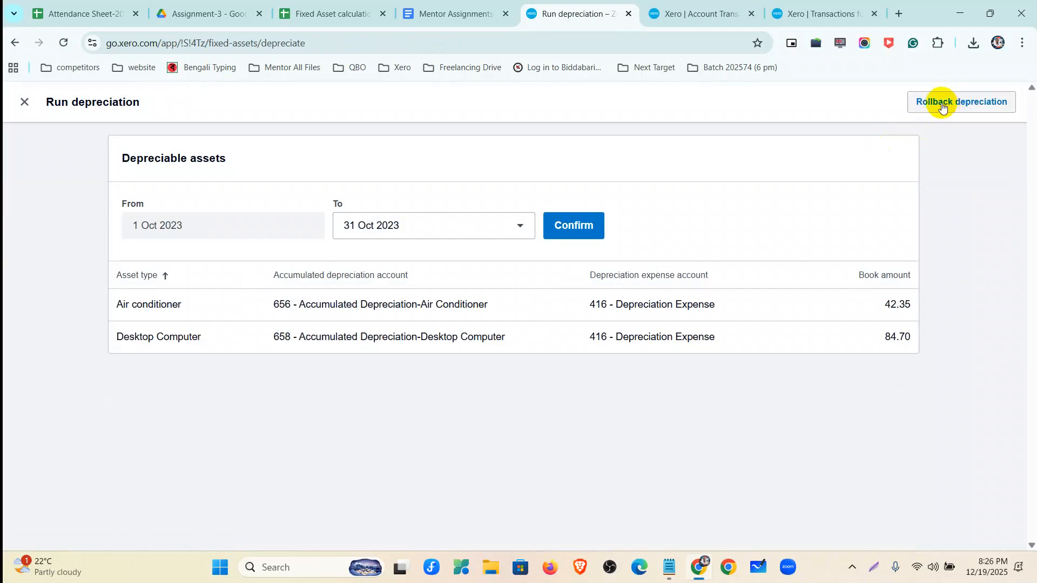
{"action": "left_click", "coordinate": [942, 103]}
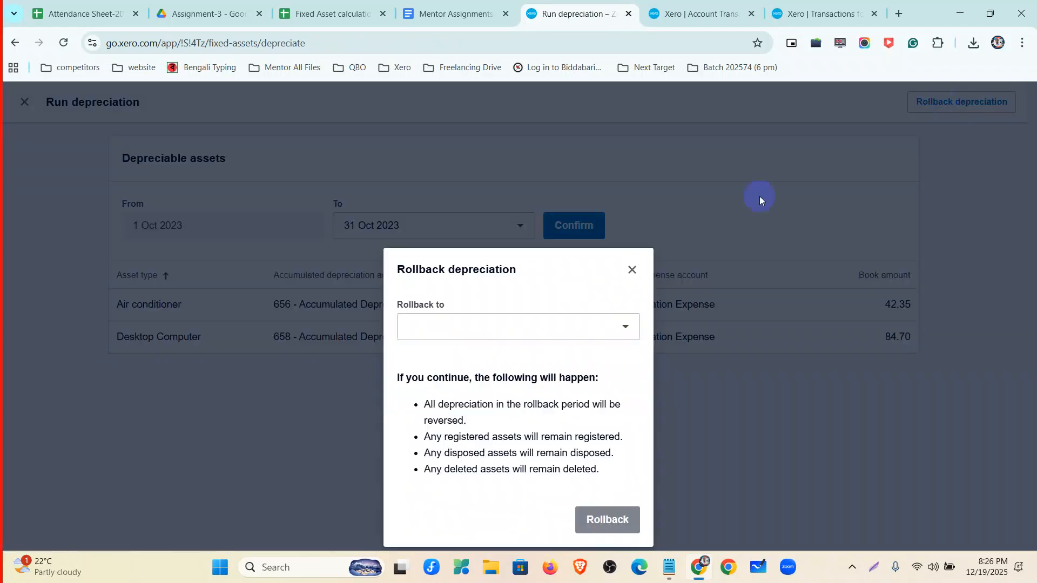
{"action": "left_click", "coordinate": [527, 330]}
{"action": "scroll", "coordinate": [427, 201], "scroll_direction": "down", "scroll_amount": 20}
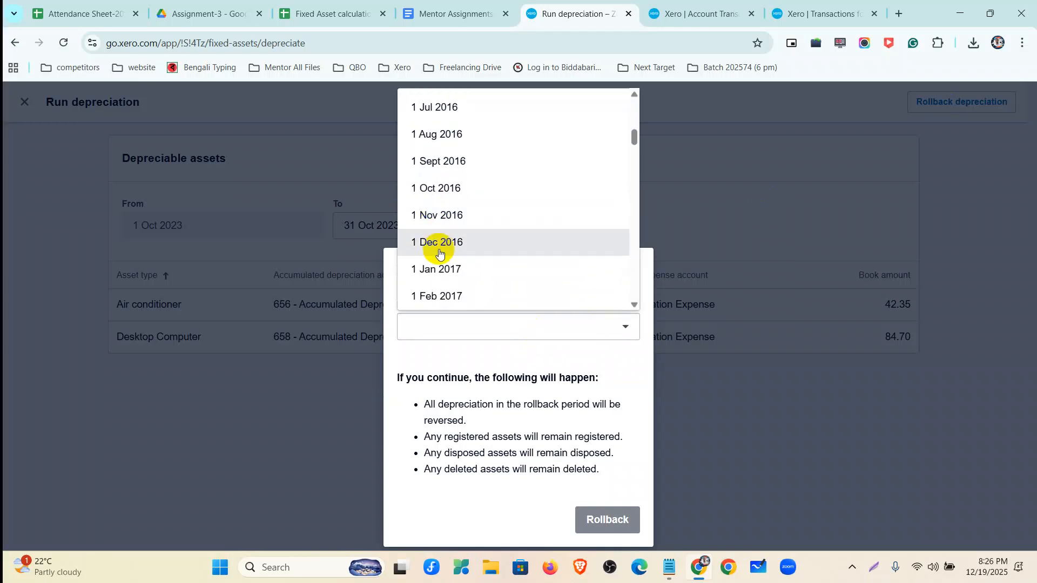
{"action": "scroll", "coordinate": [458, 291], "scroll_direction": "down", "scroll_amount": 6}
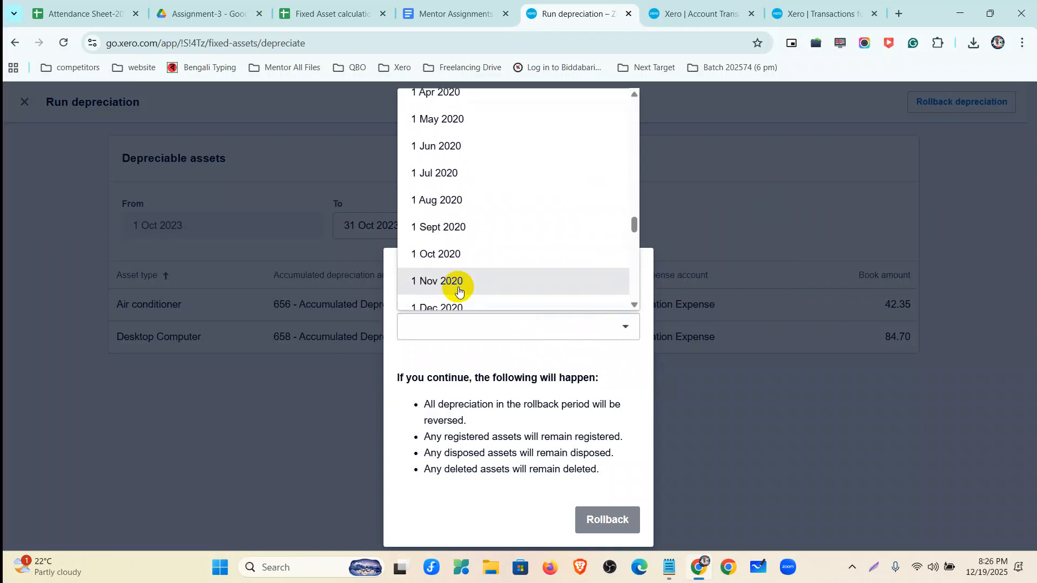
{"action": "left_click", "coordinate": [458, 291]}
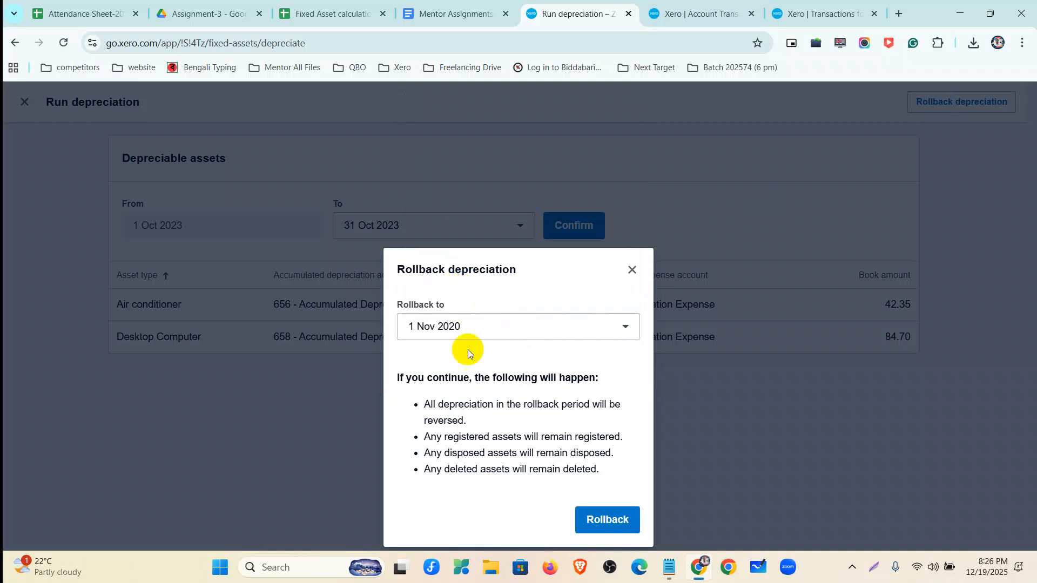
Step: Read the listed consequences of rolling back depreciation, then return to the Fixed assets overview without performing the rollback
{"action": "left_click_drag", "start_coordinate": [397, 378], "coordinate": [491, 425]}
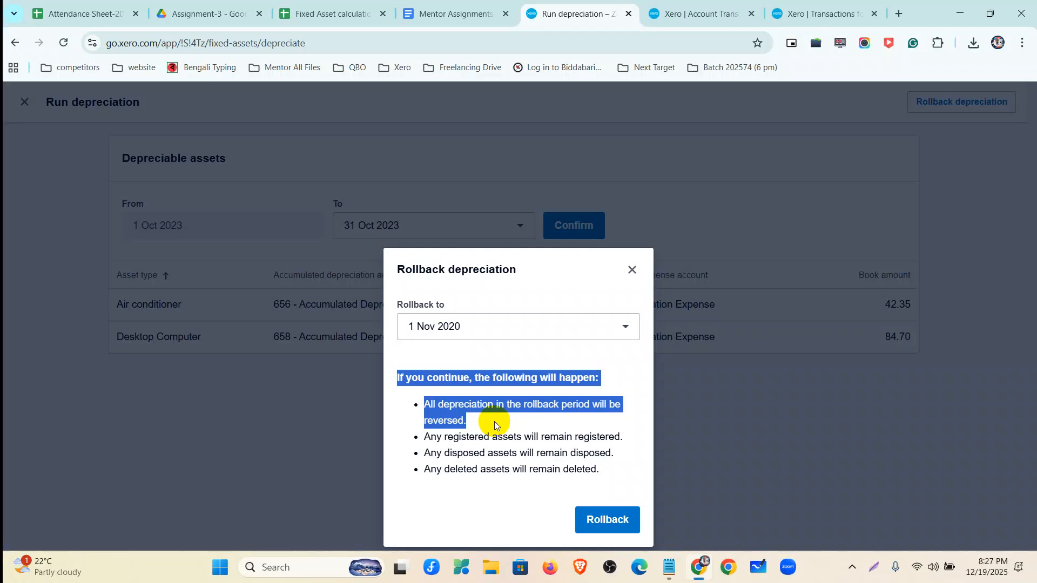
{"action": "left_click_drag", "start_coordinate": [425, 435], "coordinate": [616, 478]}
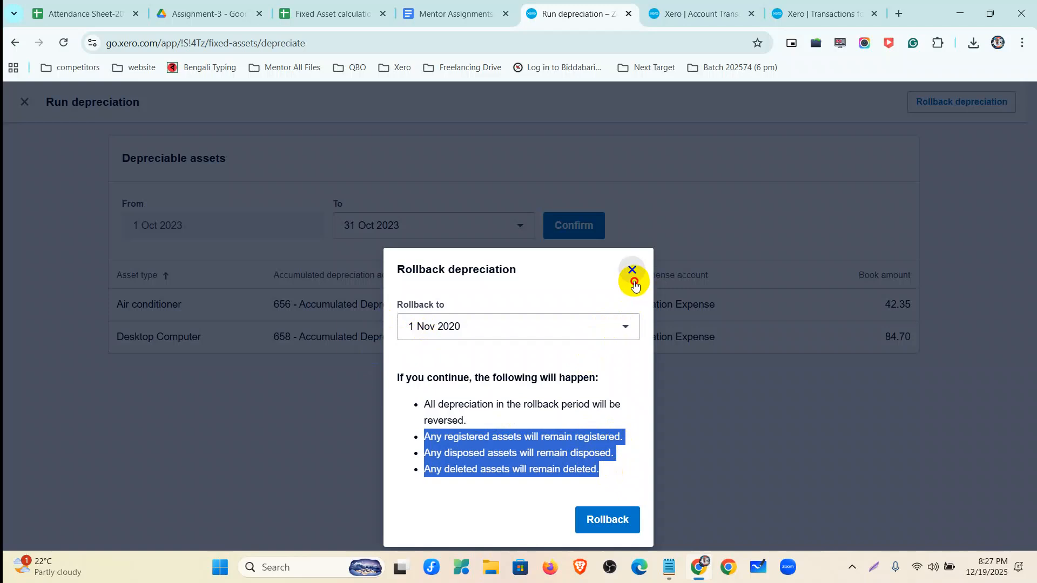
{"action": "left_click", "coordinate": [631, 271]}
{"action": "left_click", "coordinate": [33, 104]}
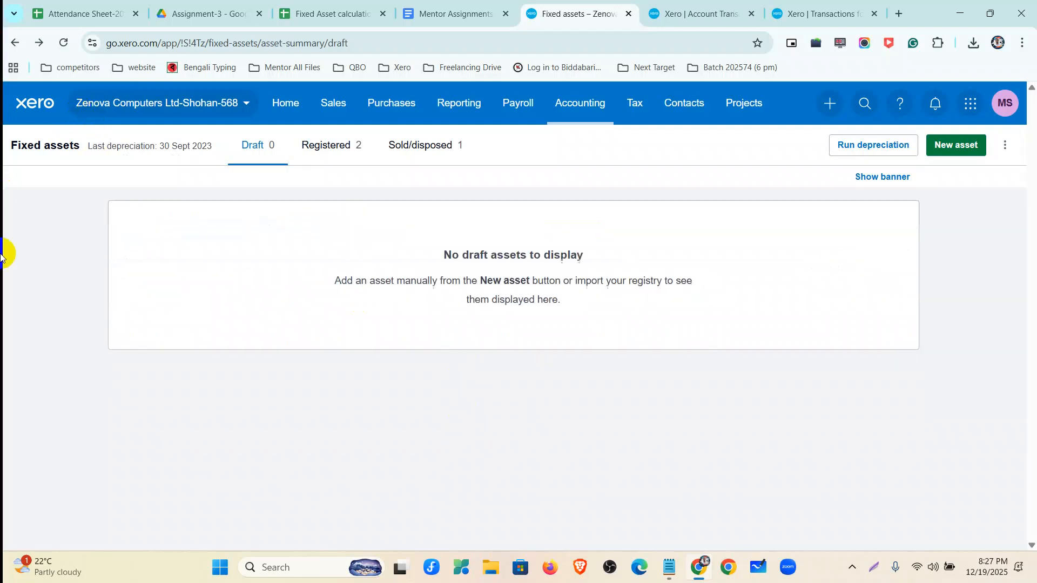
Step: Consult the asset list in the Fixed Asset calculations spreadsheet, then switch back to Xero and open the organisation's home dashboard
{"action": "left_click", "coordinate": [300, 13]}
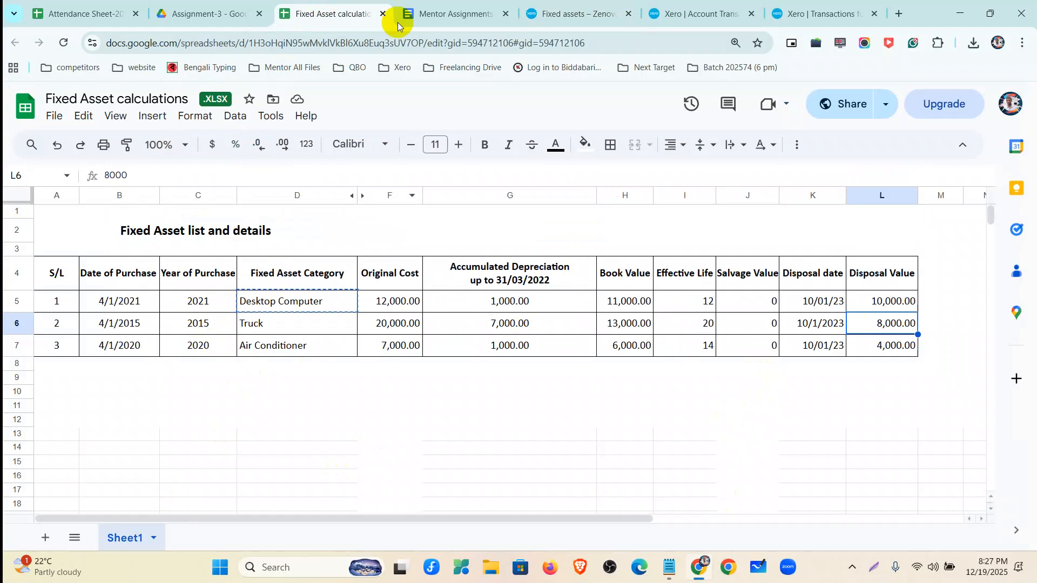
{"action": "left_click", "coordinate": [561, 13]}
{"action": "left_click", "coordinate": [275, 115]}
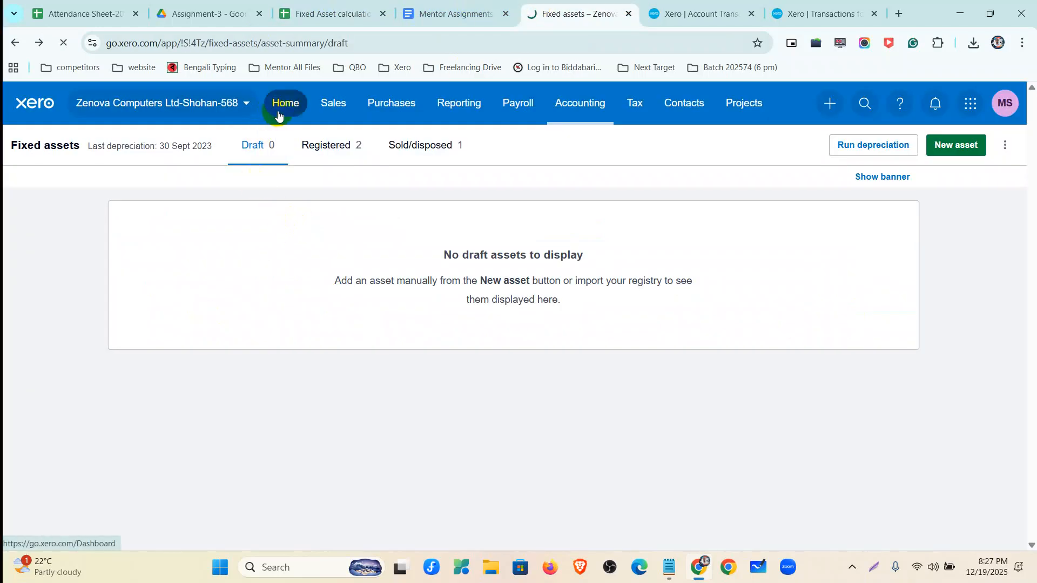